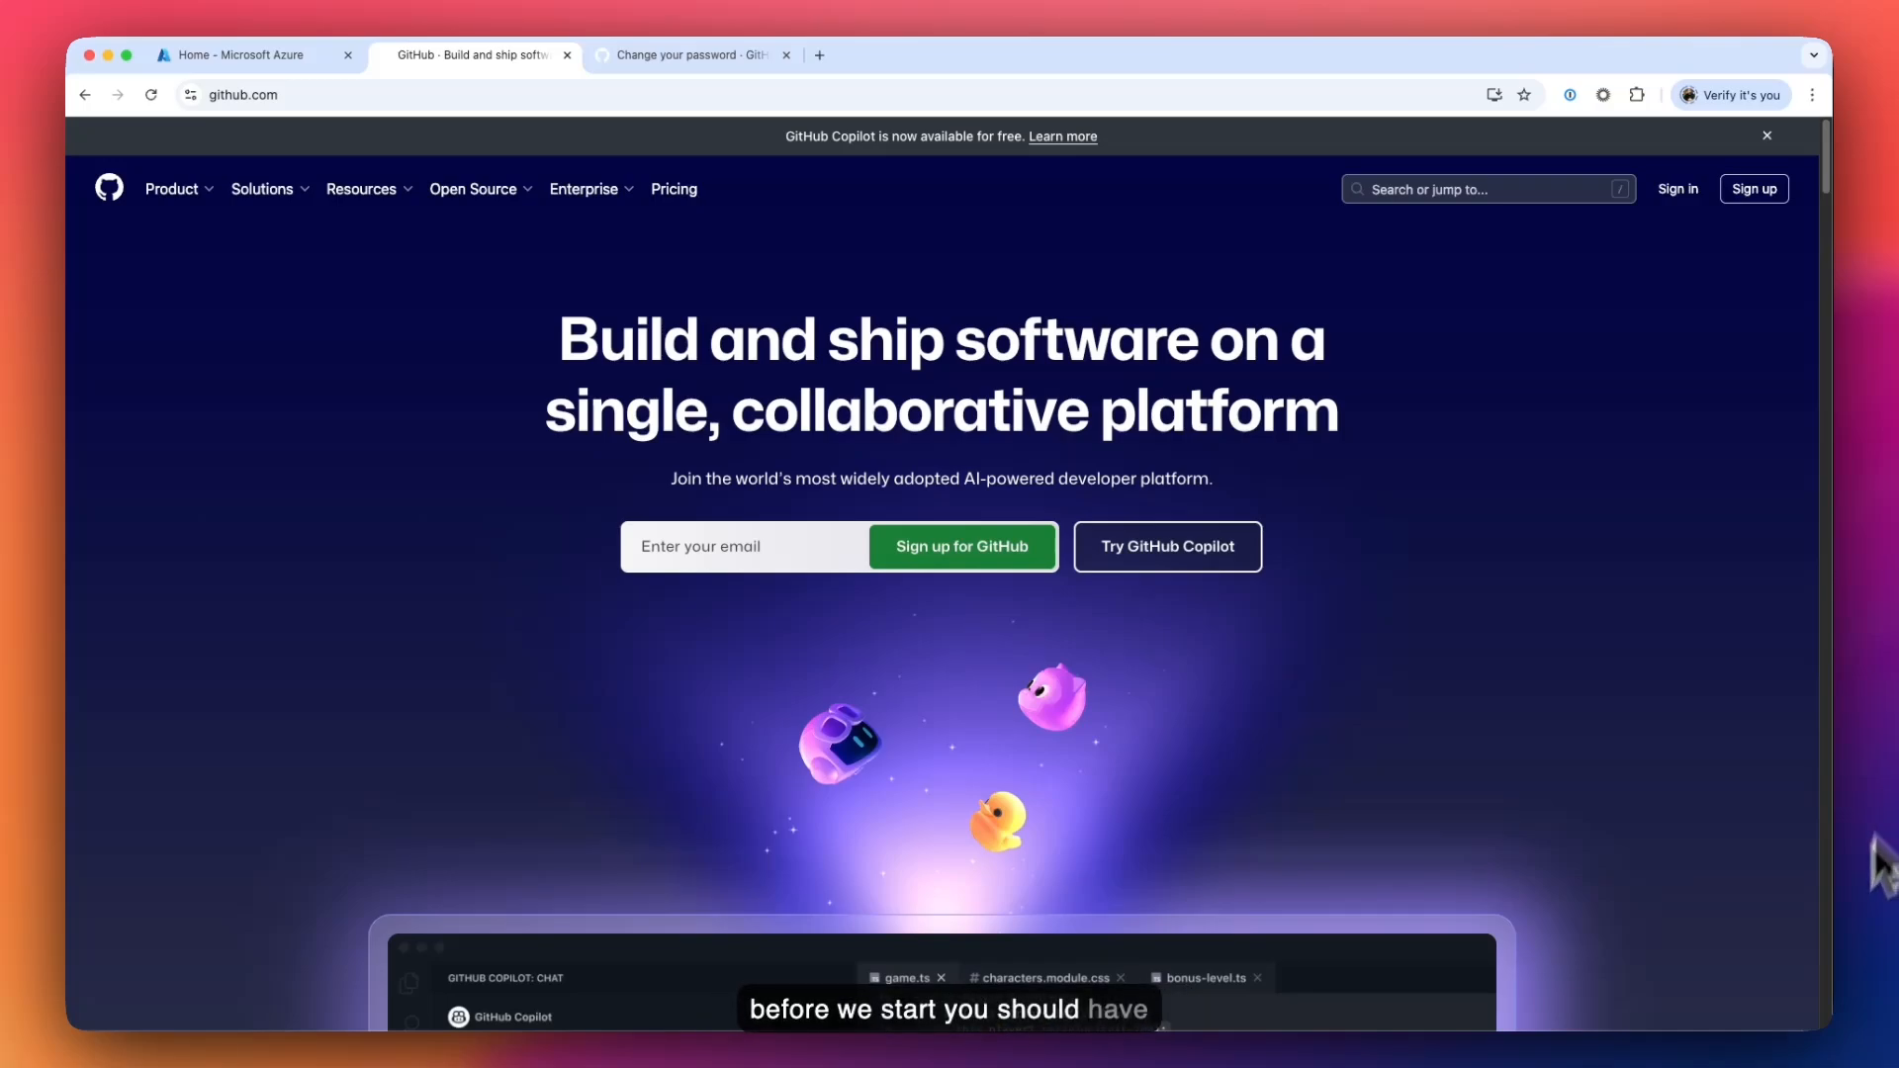
- Select the admin username in the copilot_emu invitation email, then return to the password setup page
key("super+Tab")
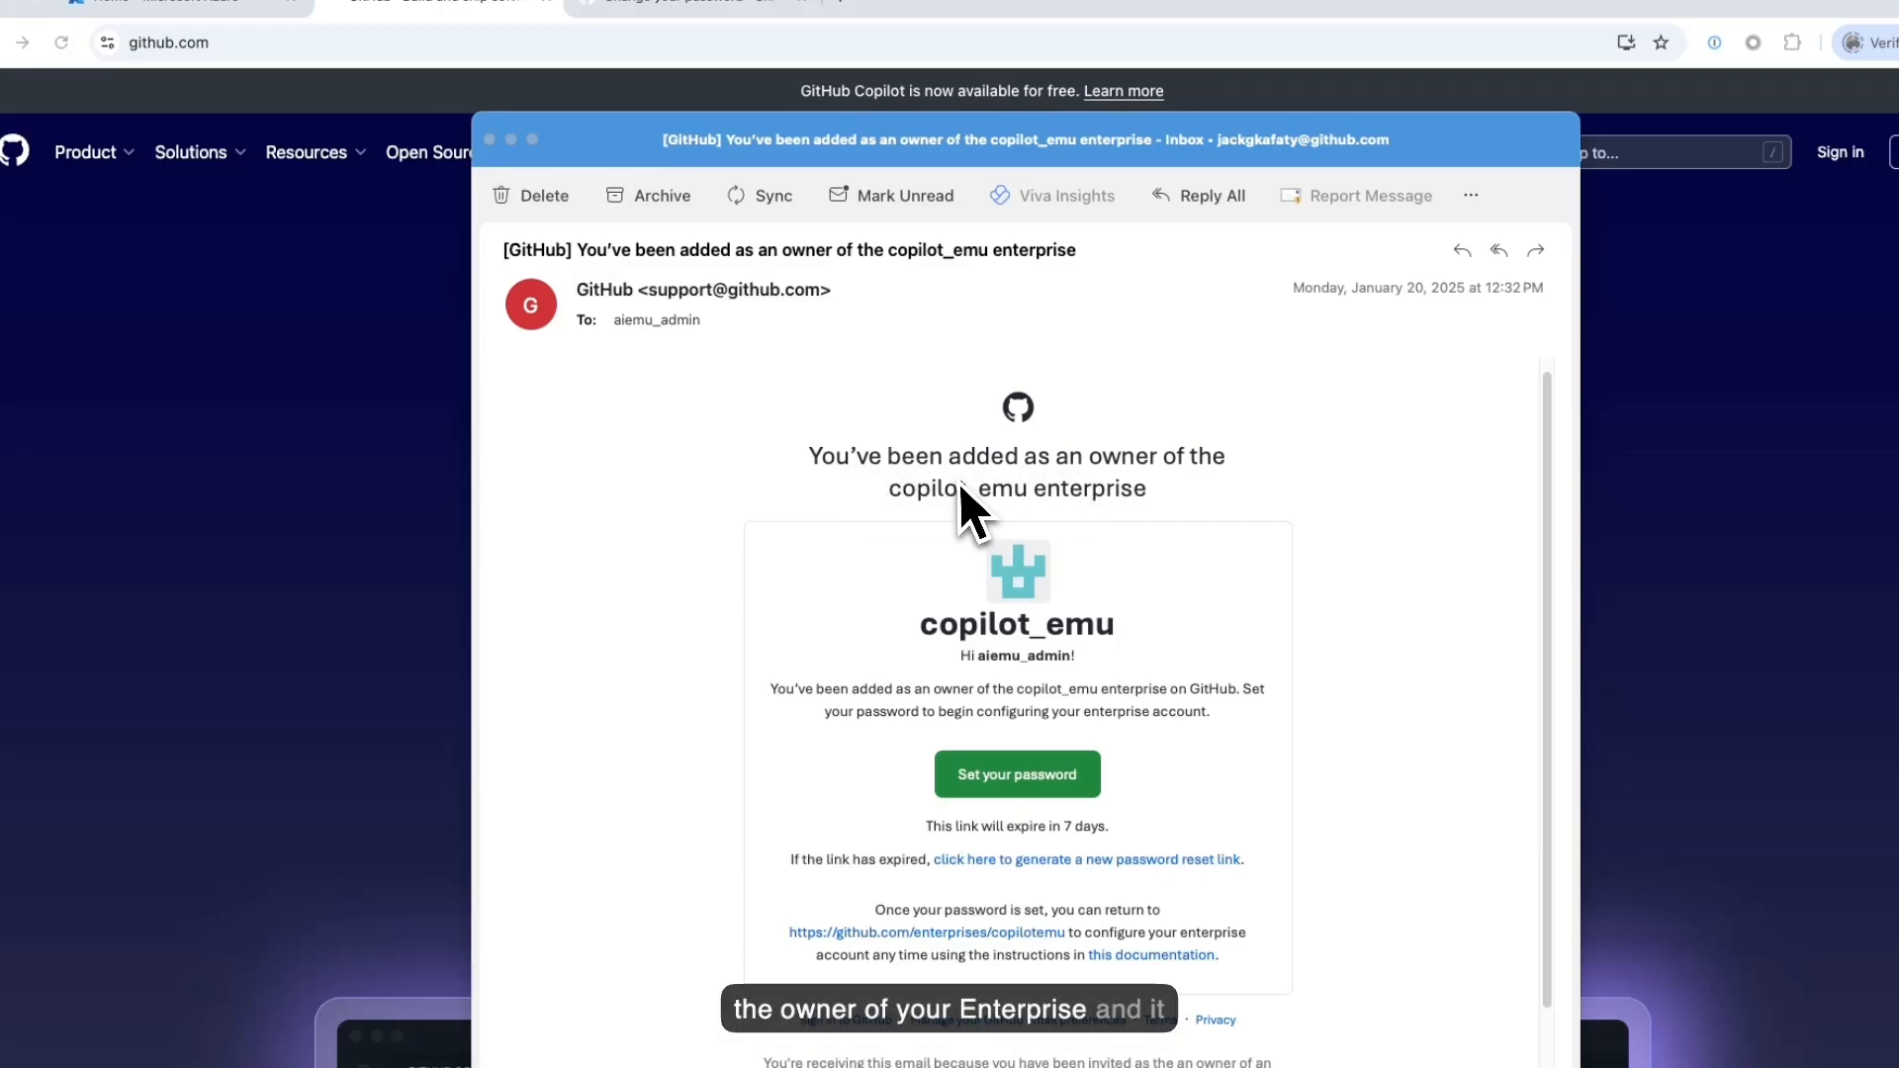
left_click(983, 662)
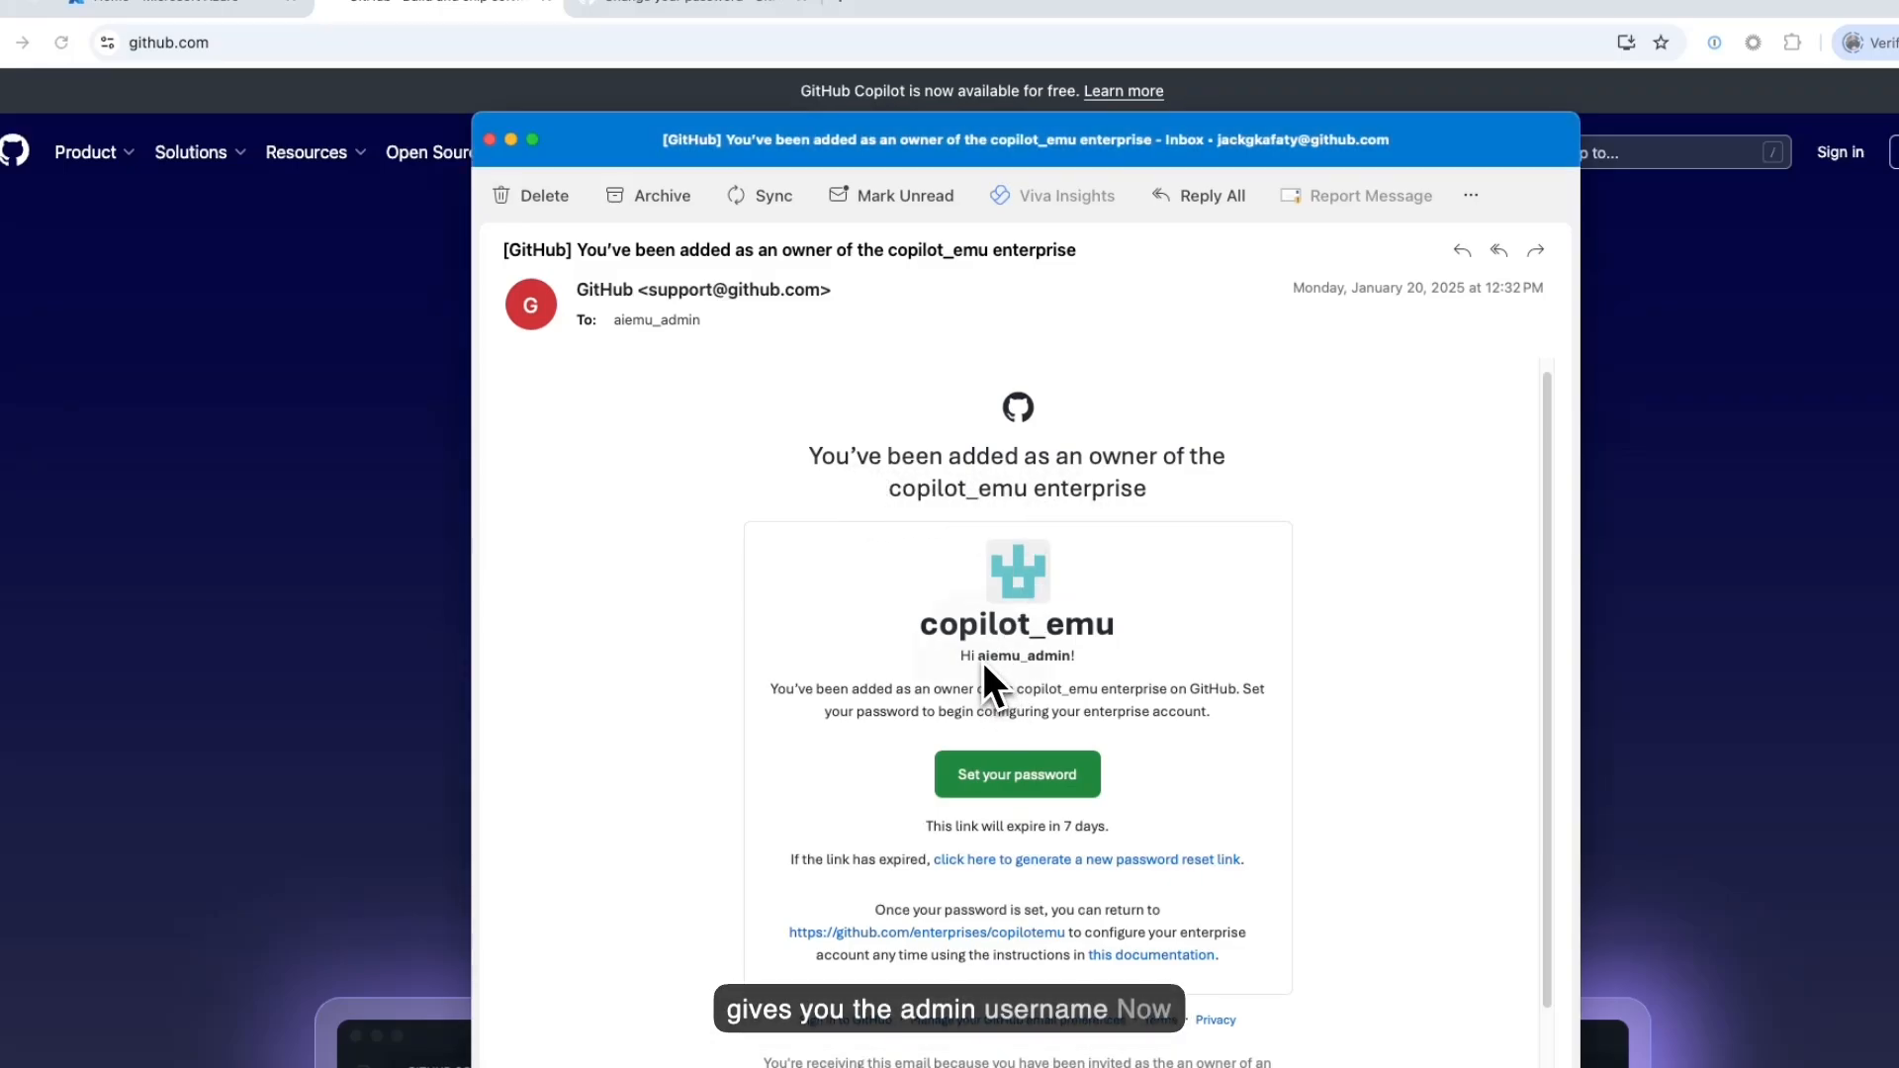
left_click_drag(1068, 658, 981, 661)
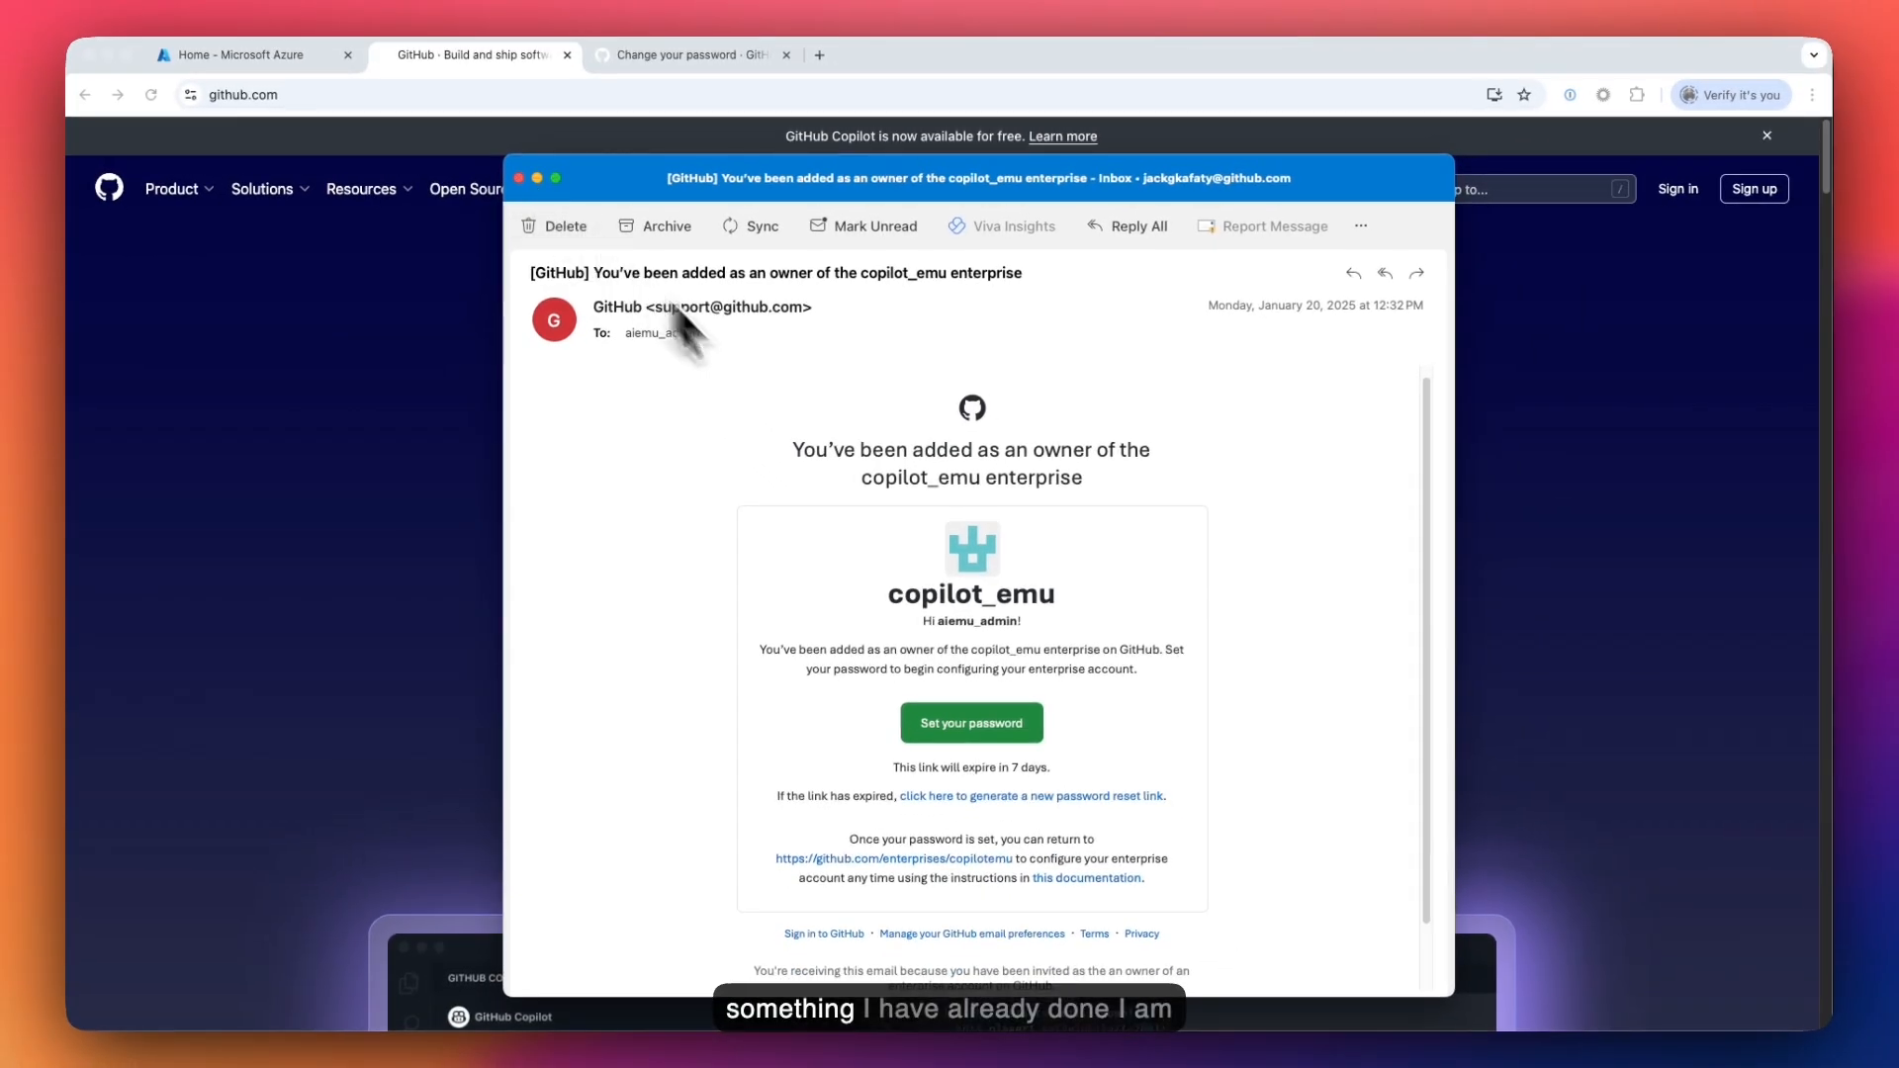
left_click_drag(1017, 624, 944, 630)
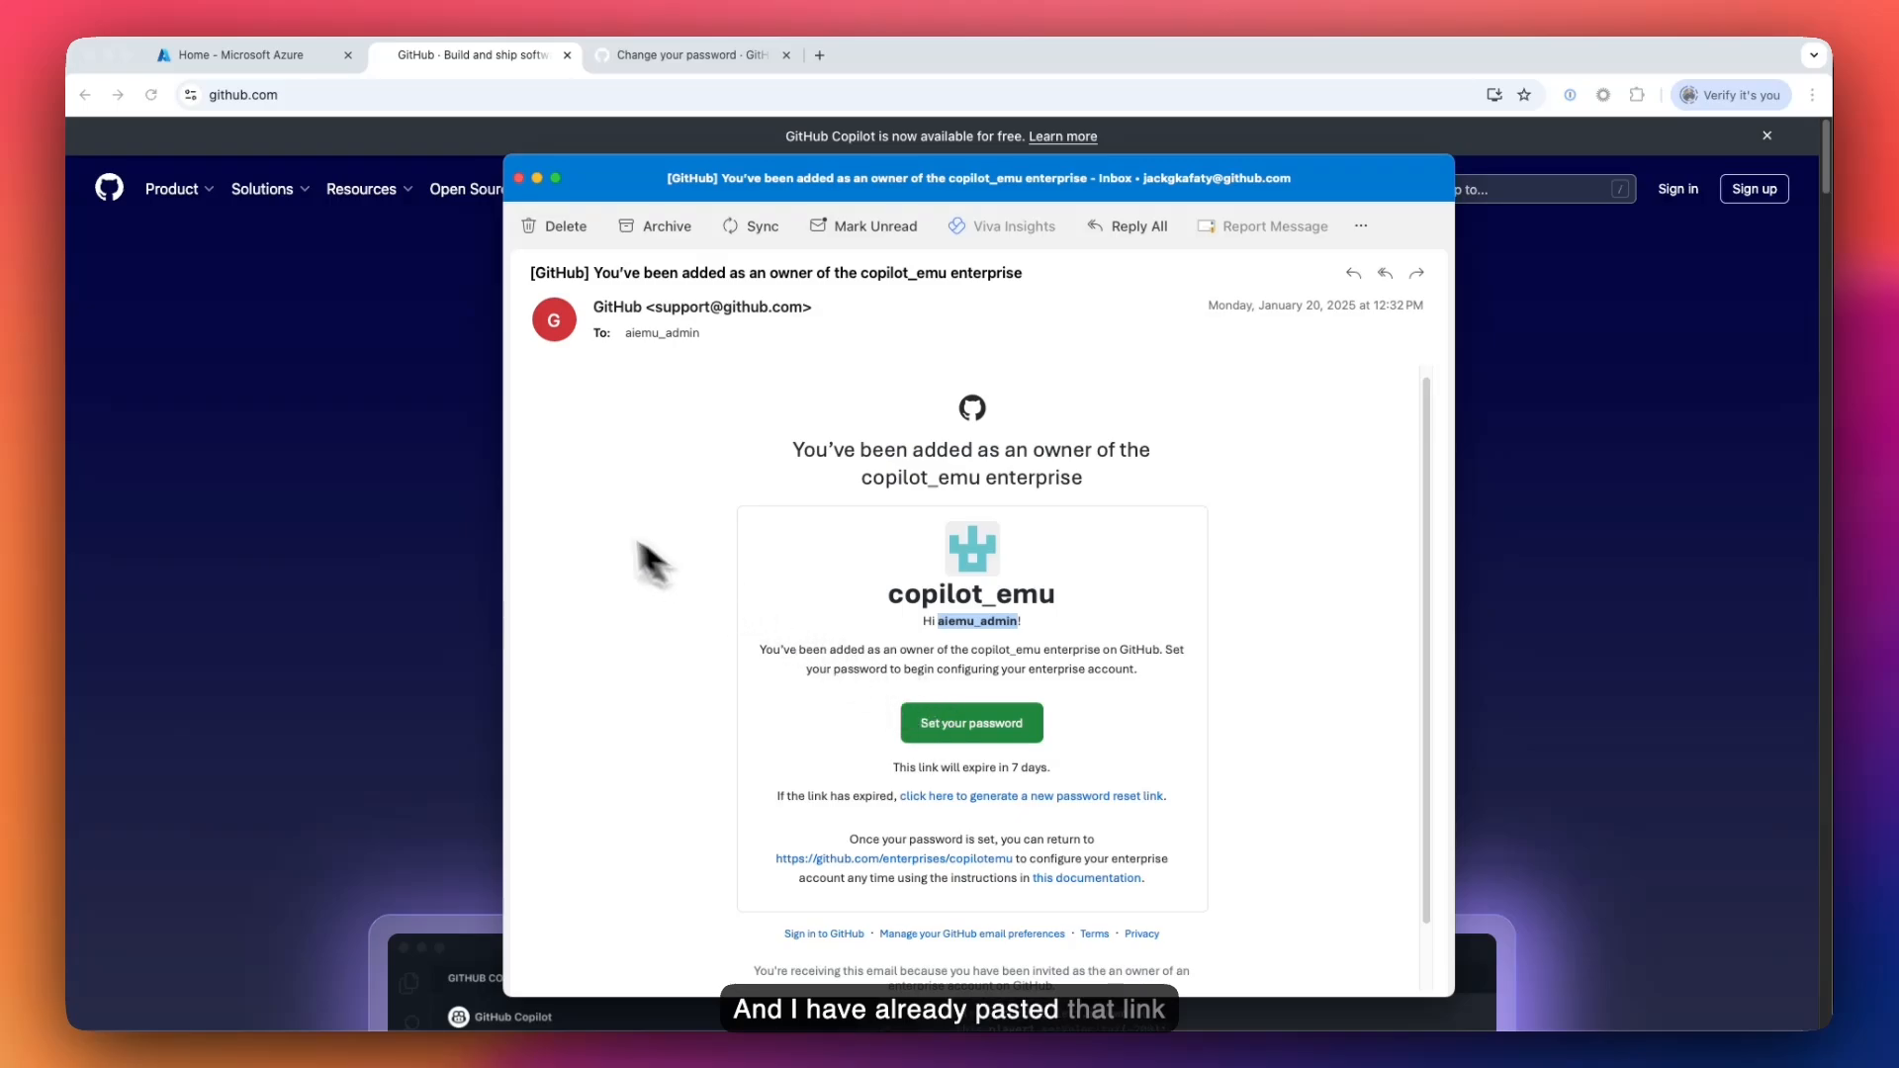
key("super+w")
left_click(664, 57)
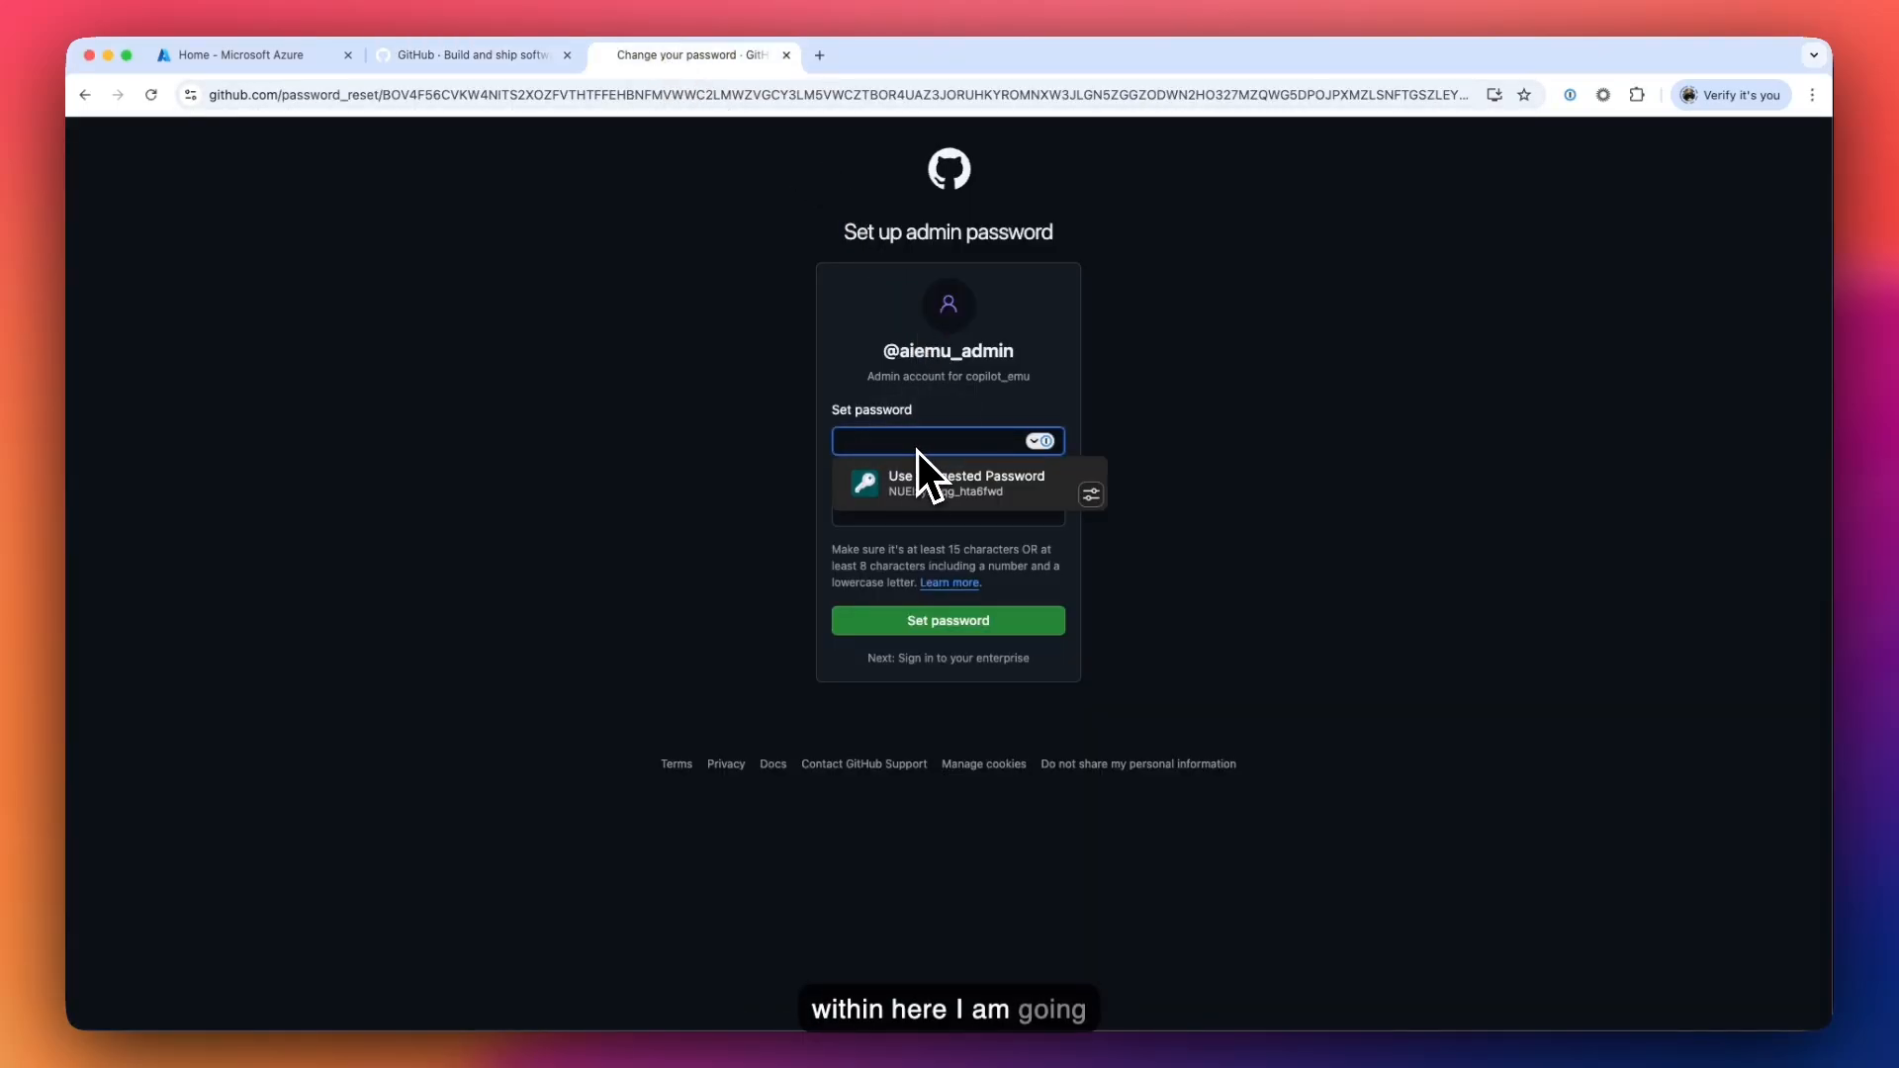
- Enter and confirm a new admin password, dismiss the password manager, and submit it
type("•••••")
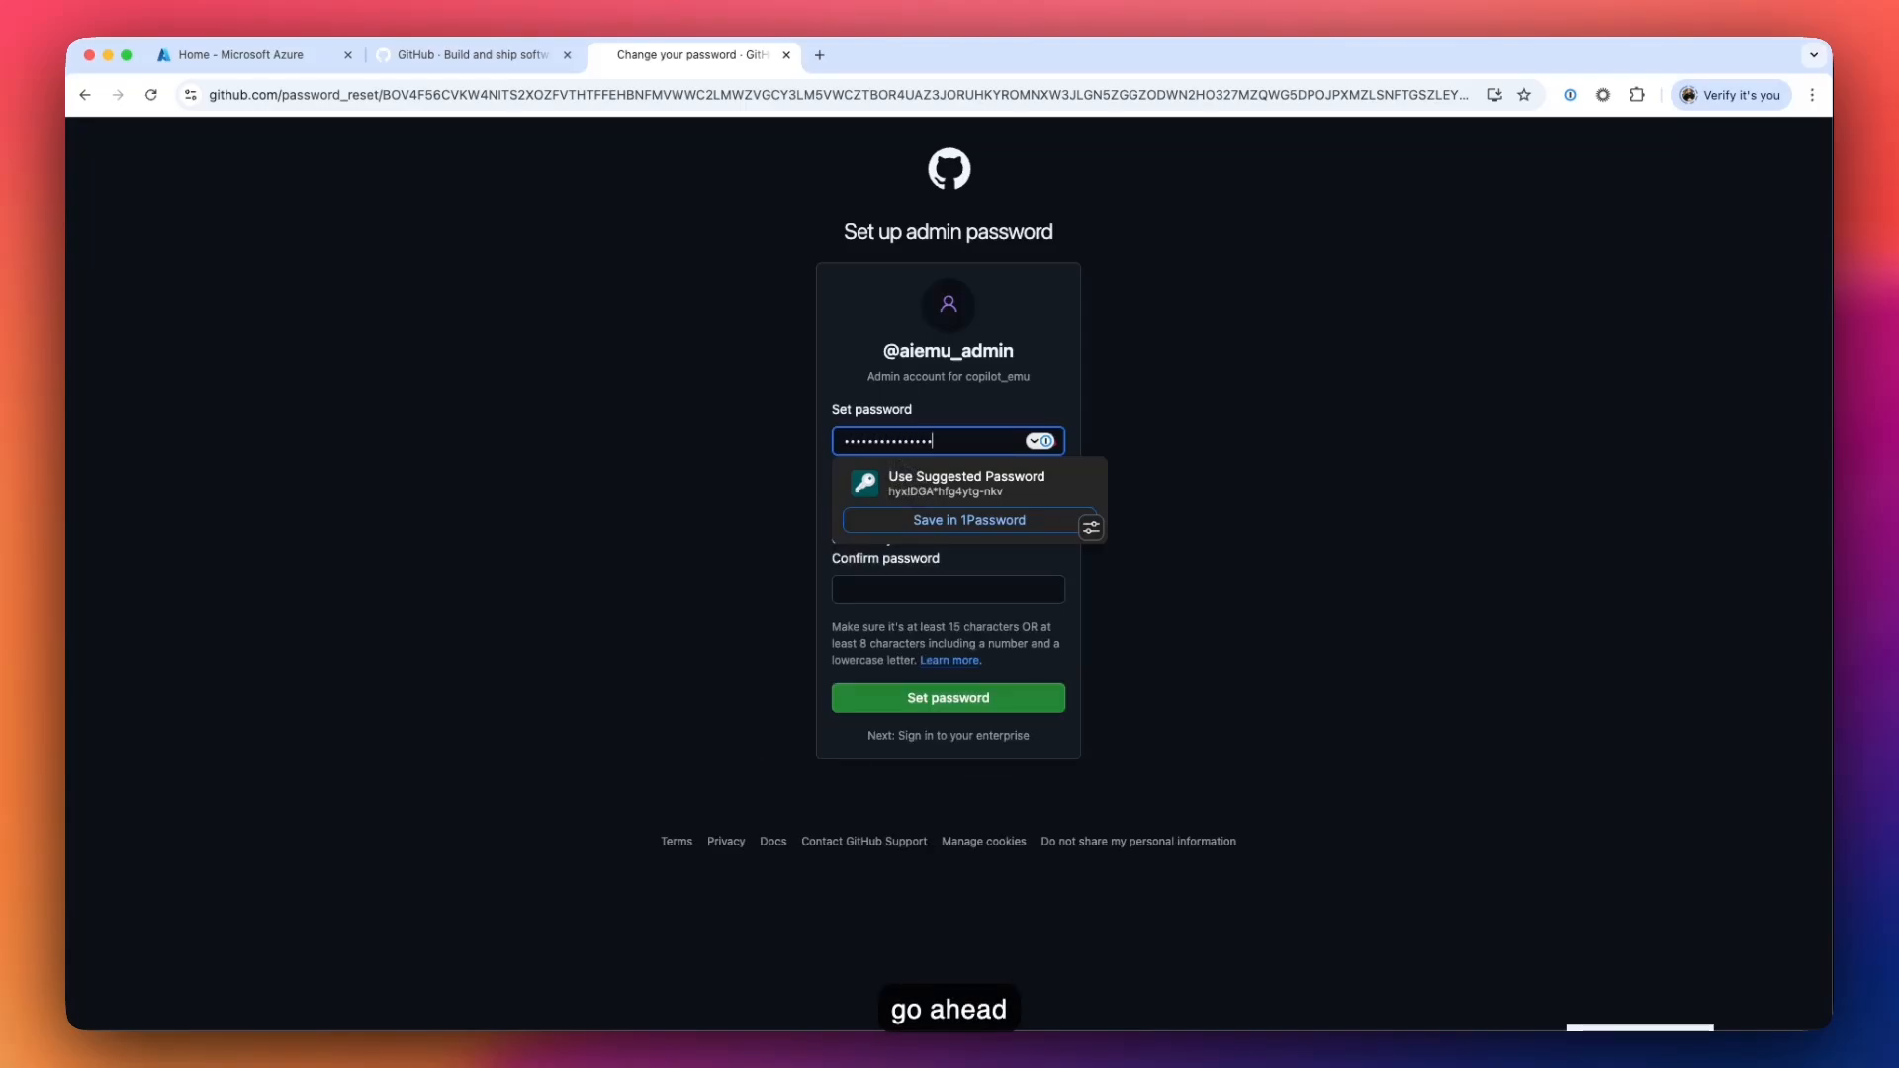
key("Tab")
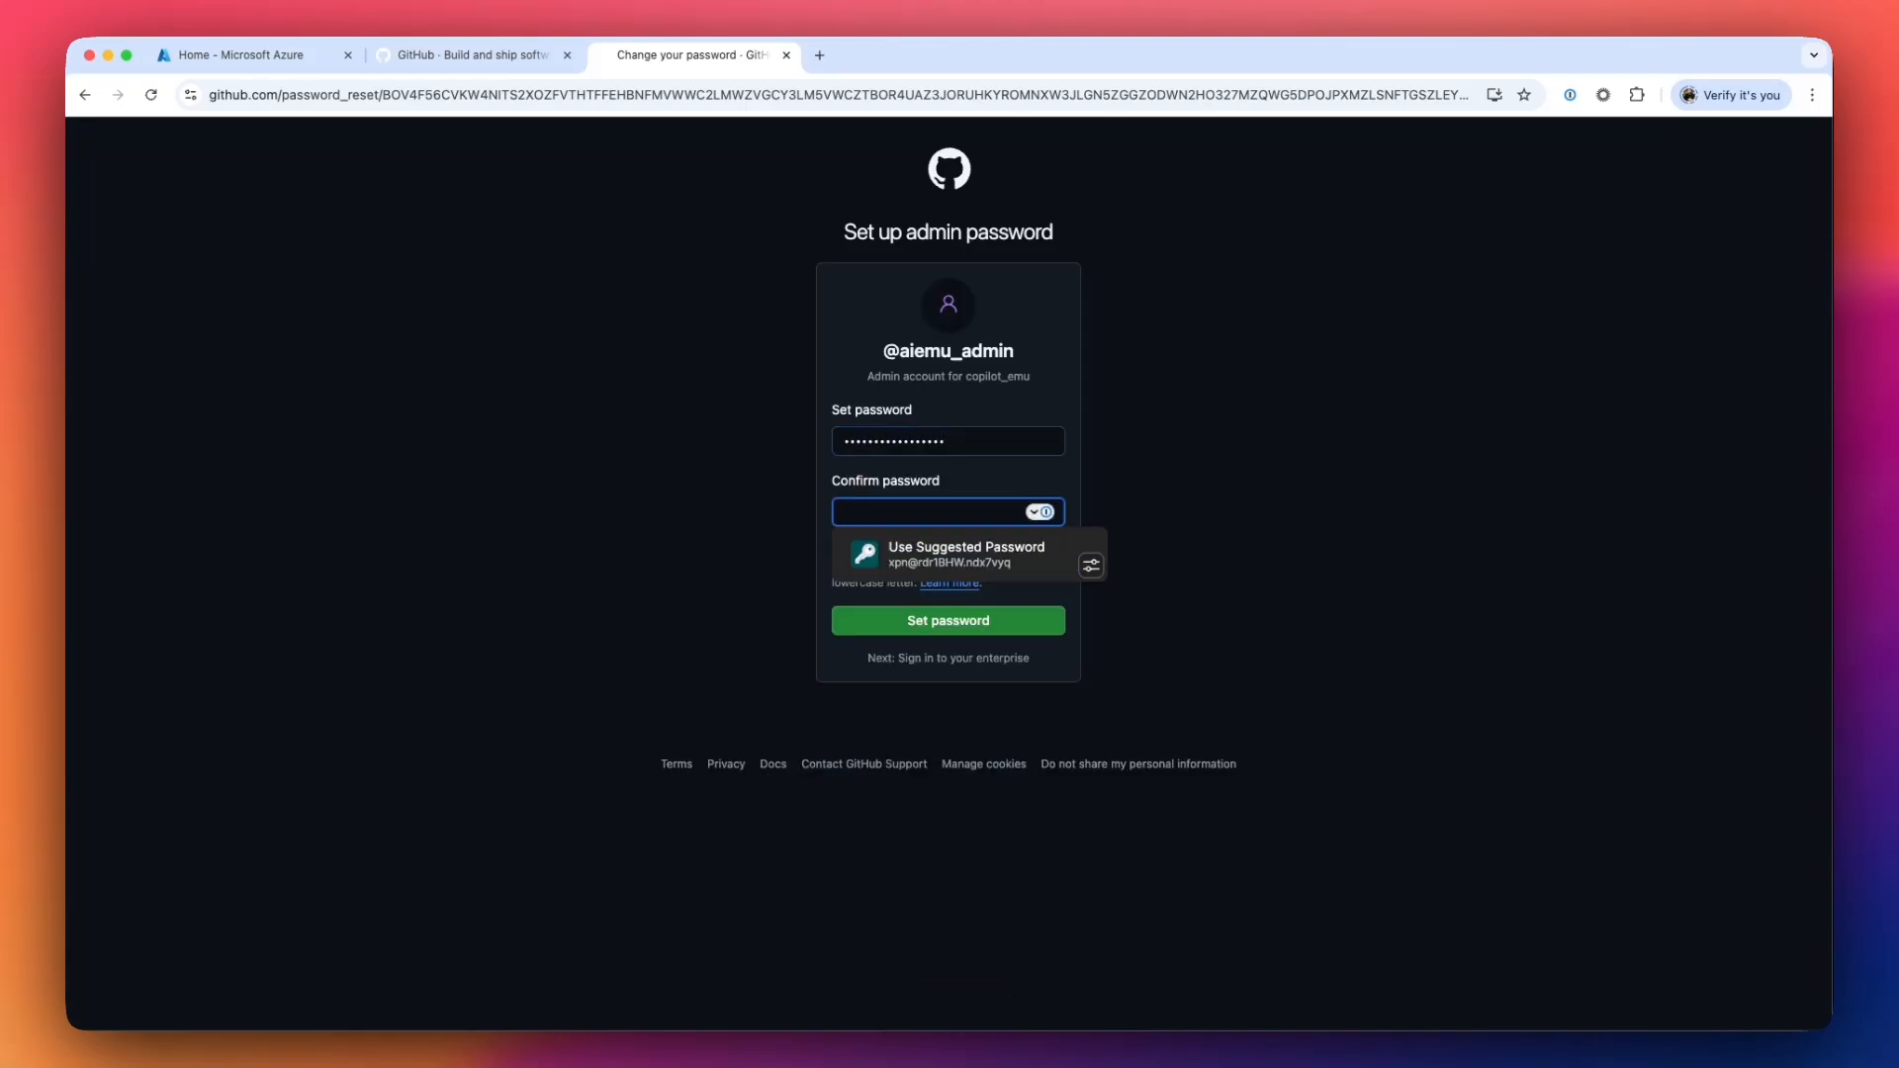
type("•")
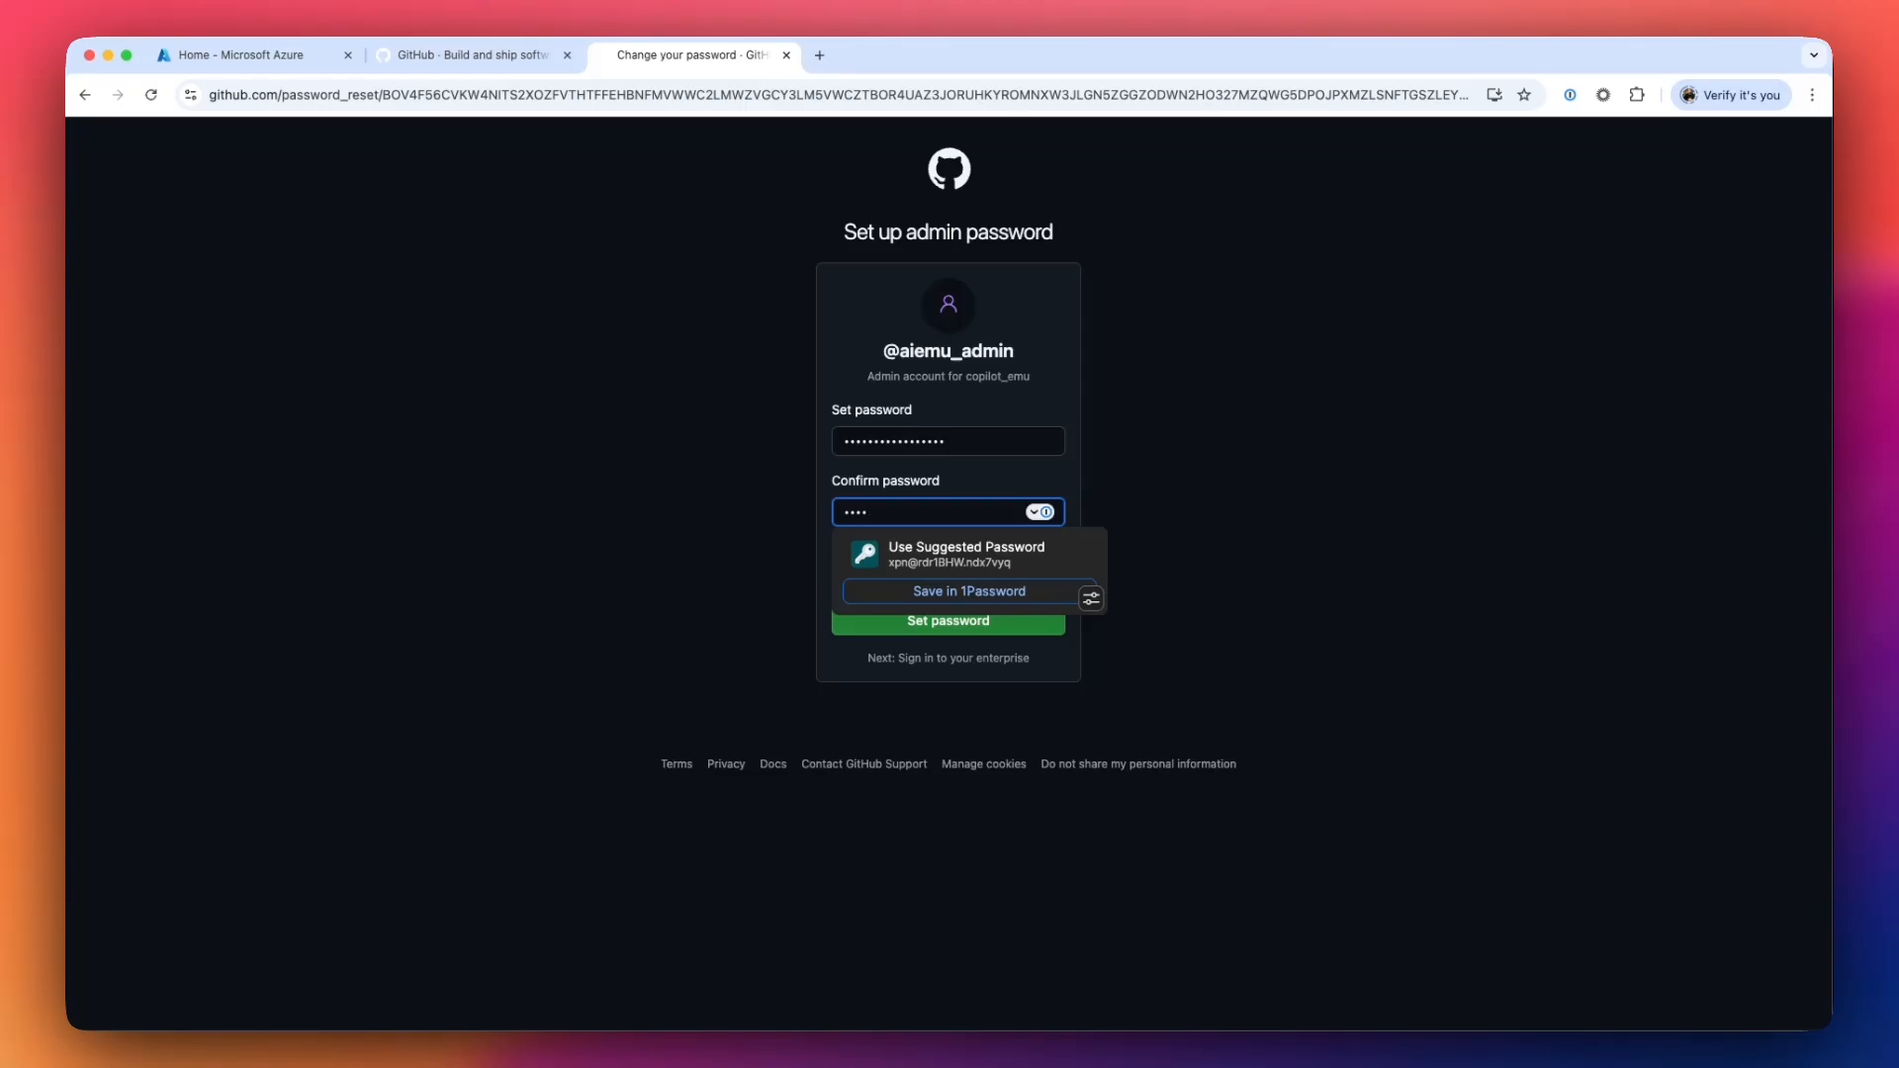
type("•••")
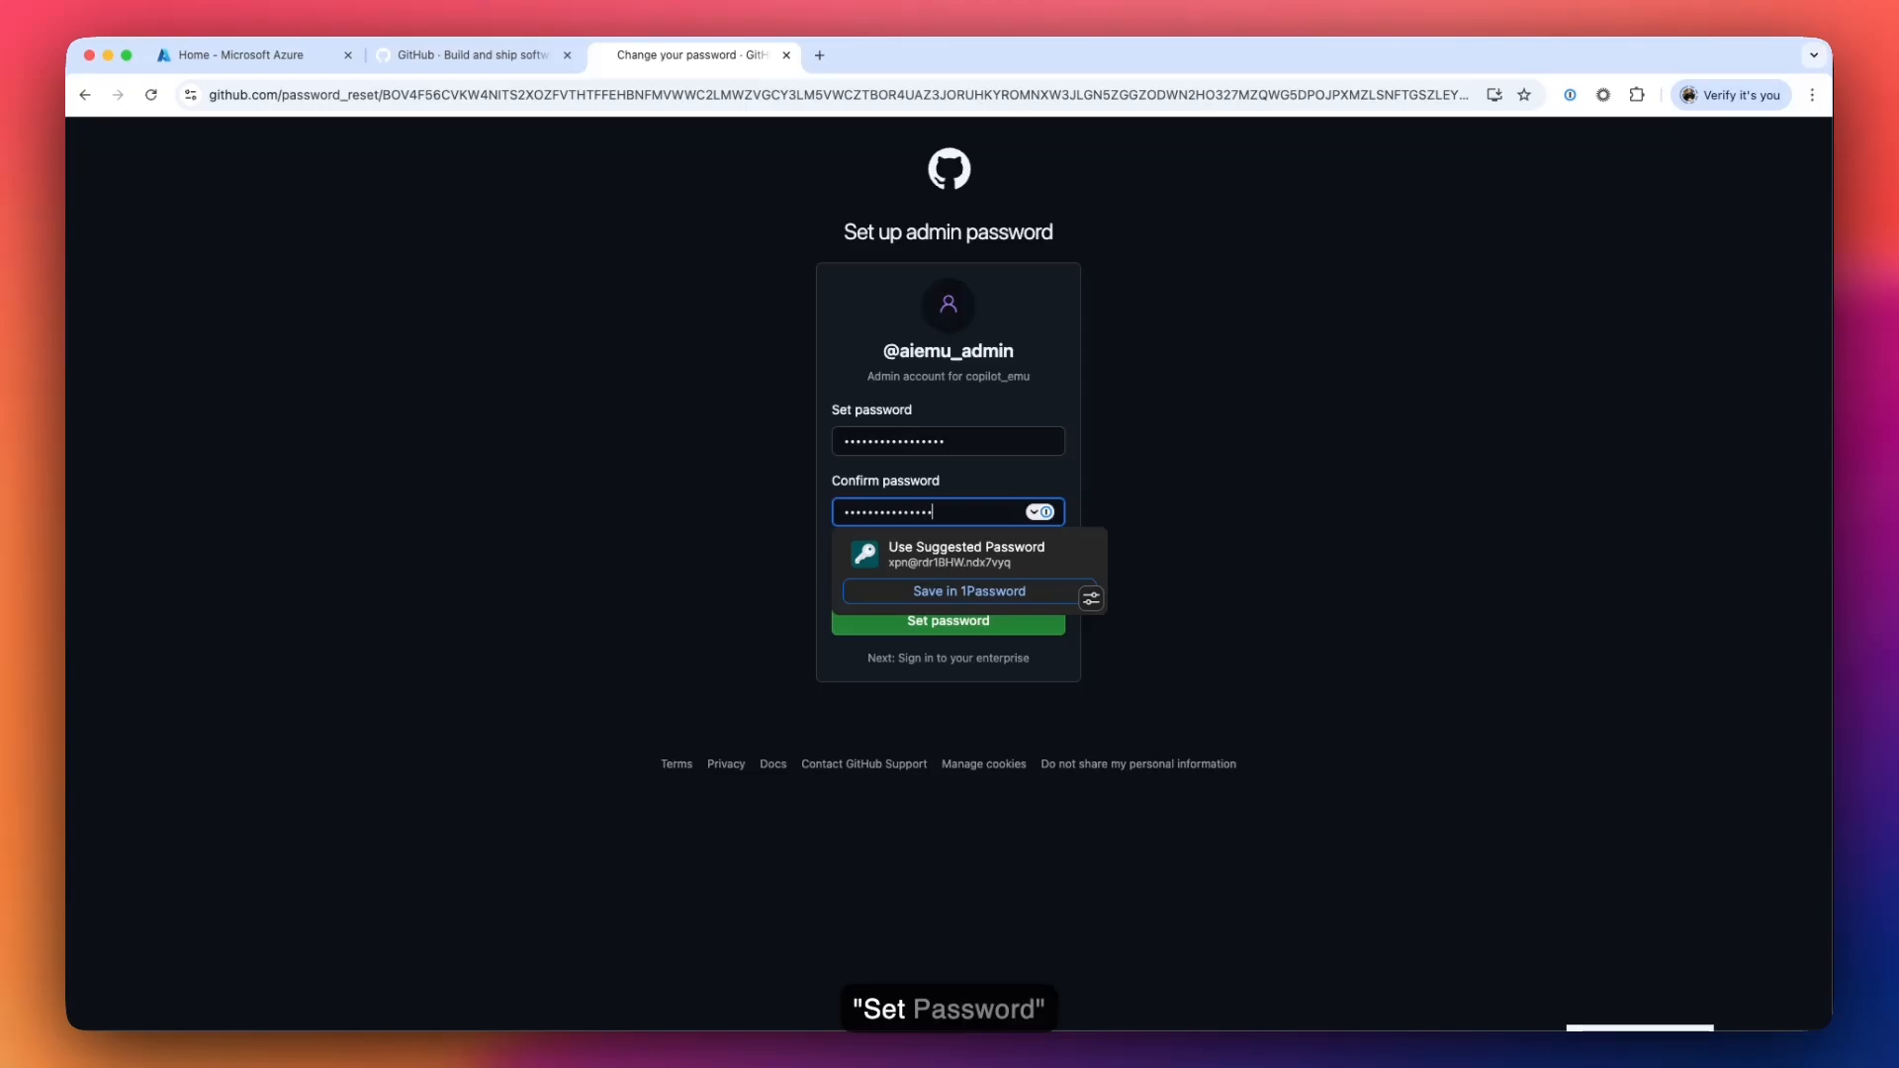
type("•")
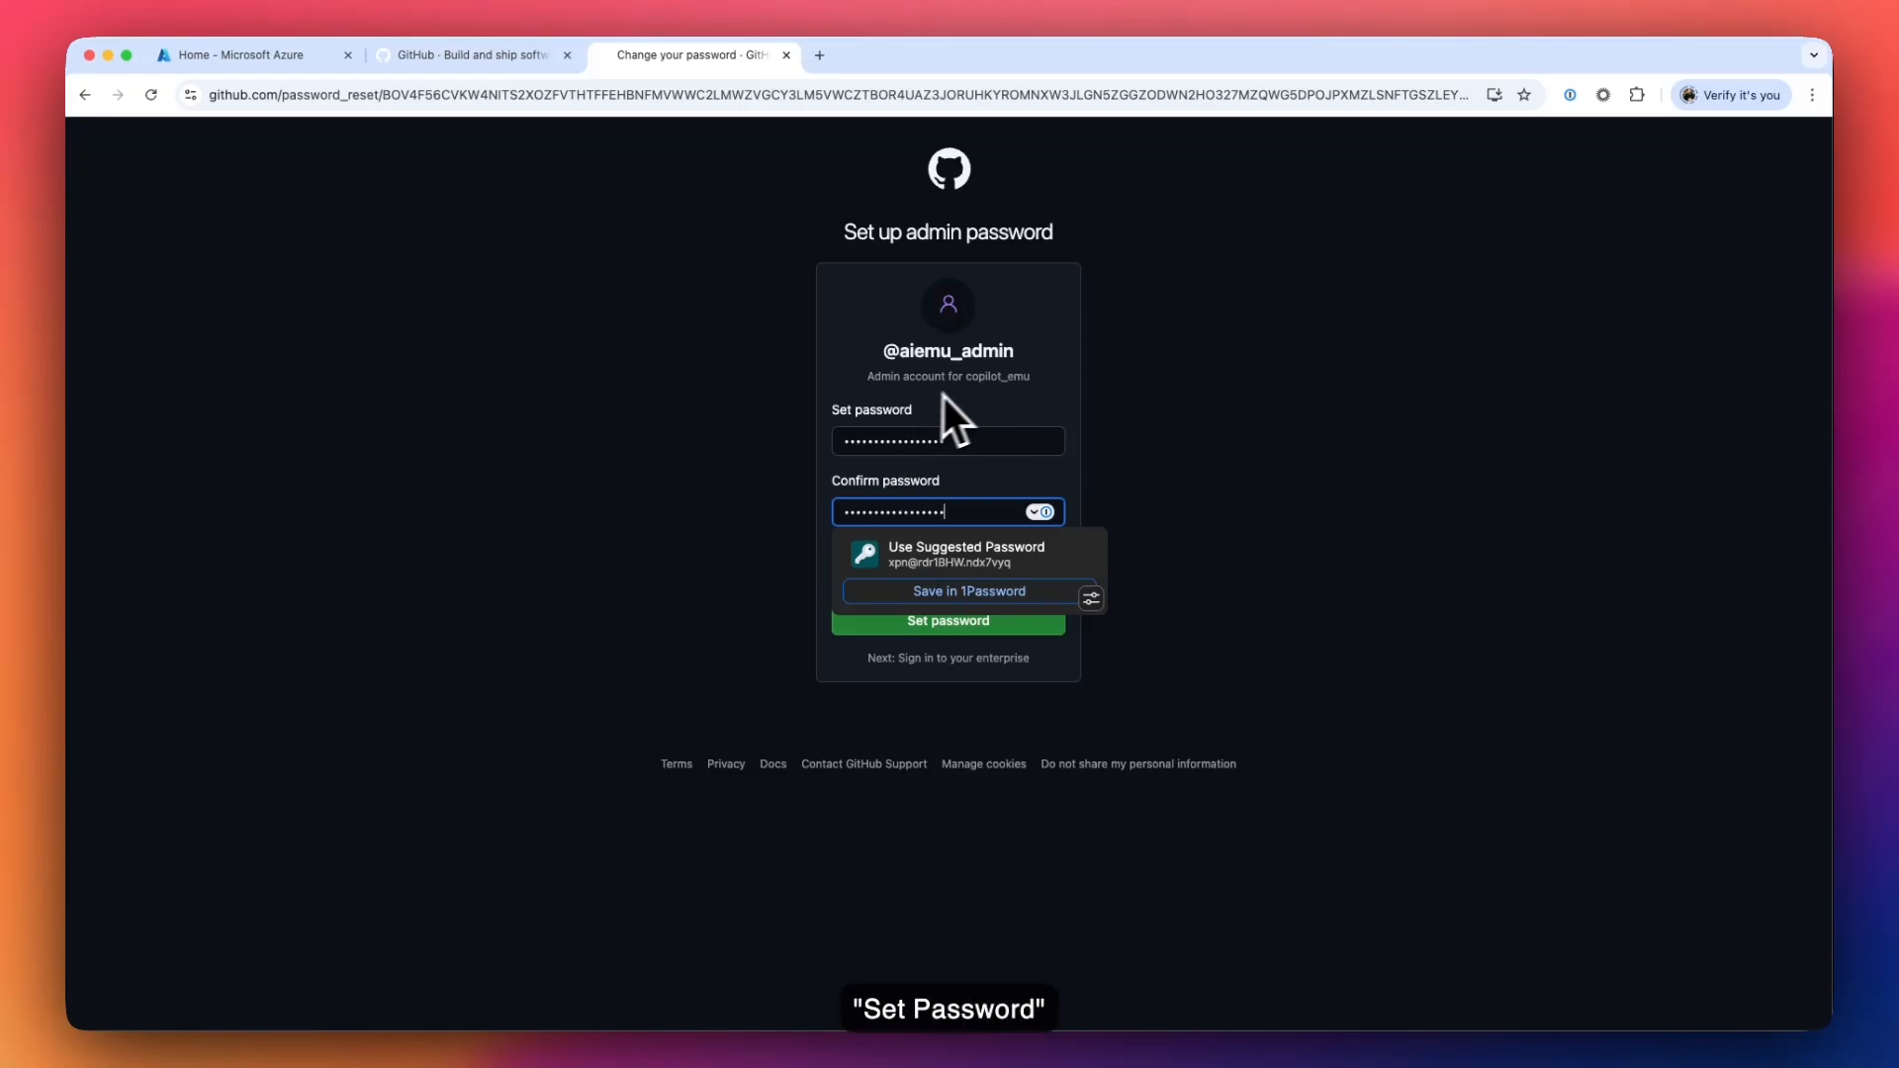
left_click(1019, 435)
left_click(1235, 519)
left_click(1297, 554)
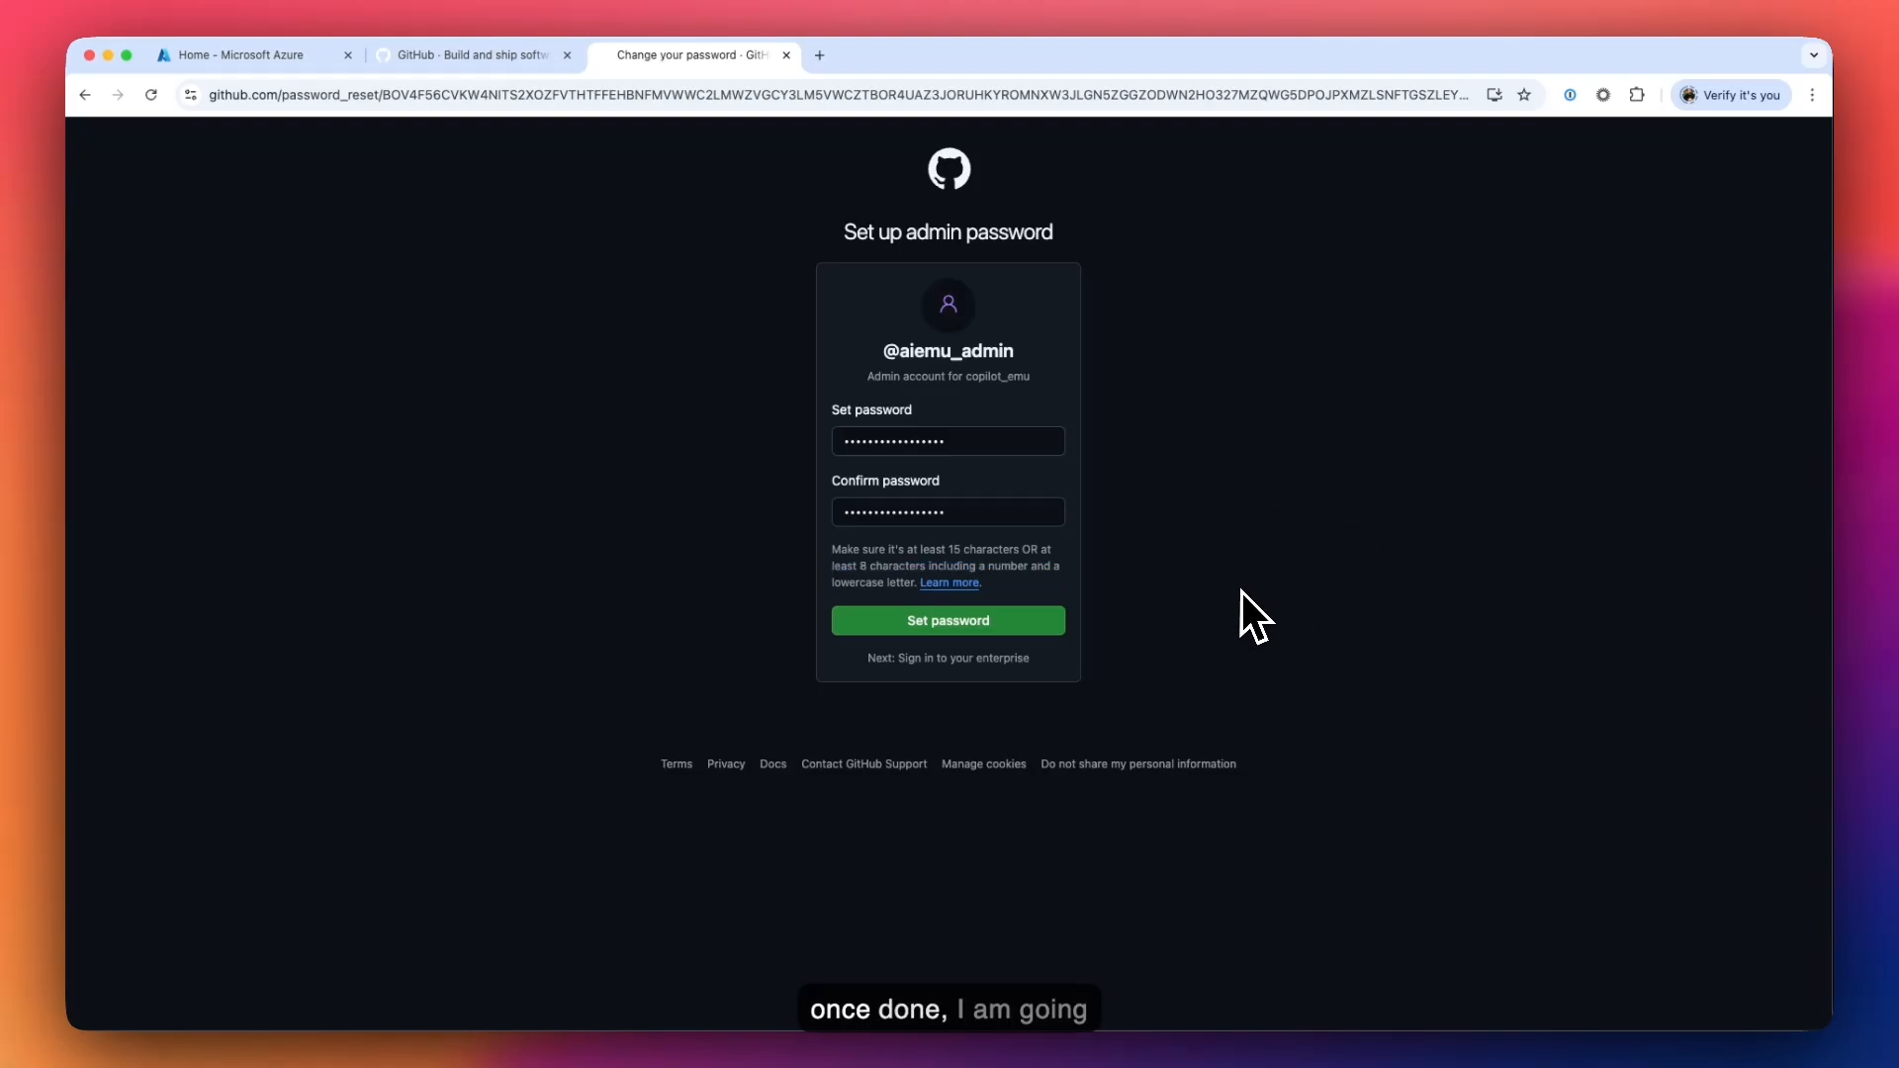
left_click(958, 623)
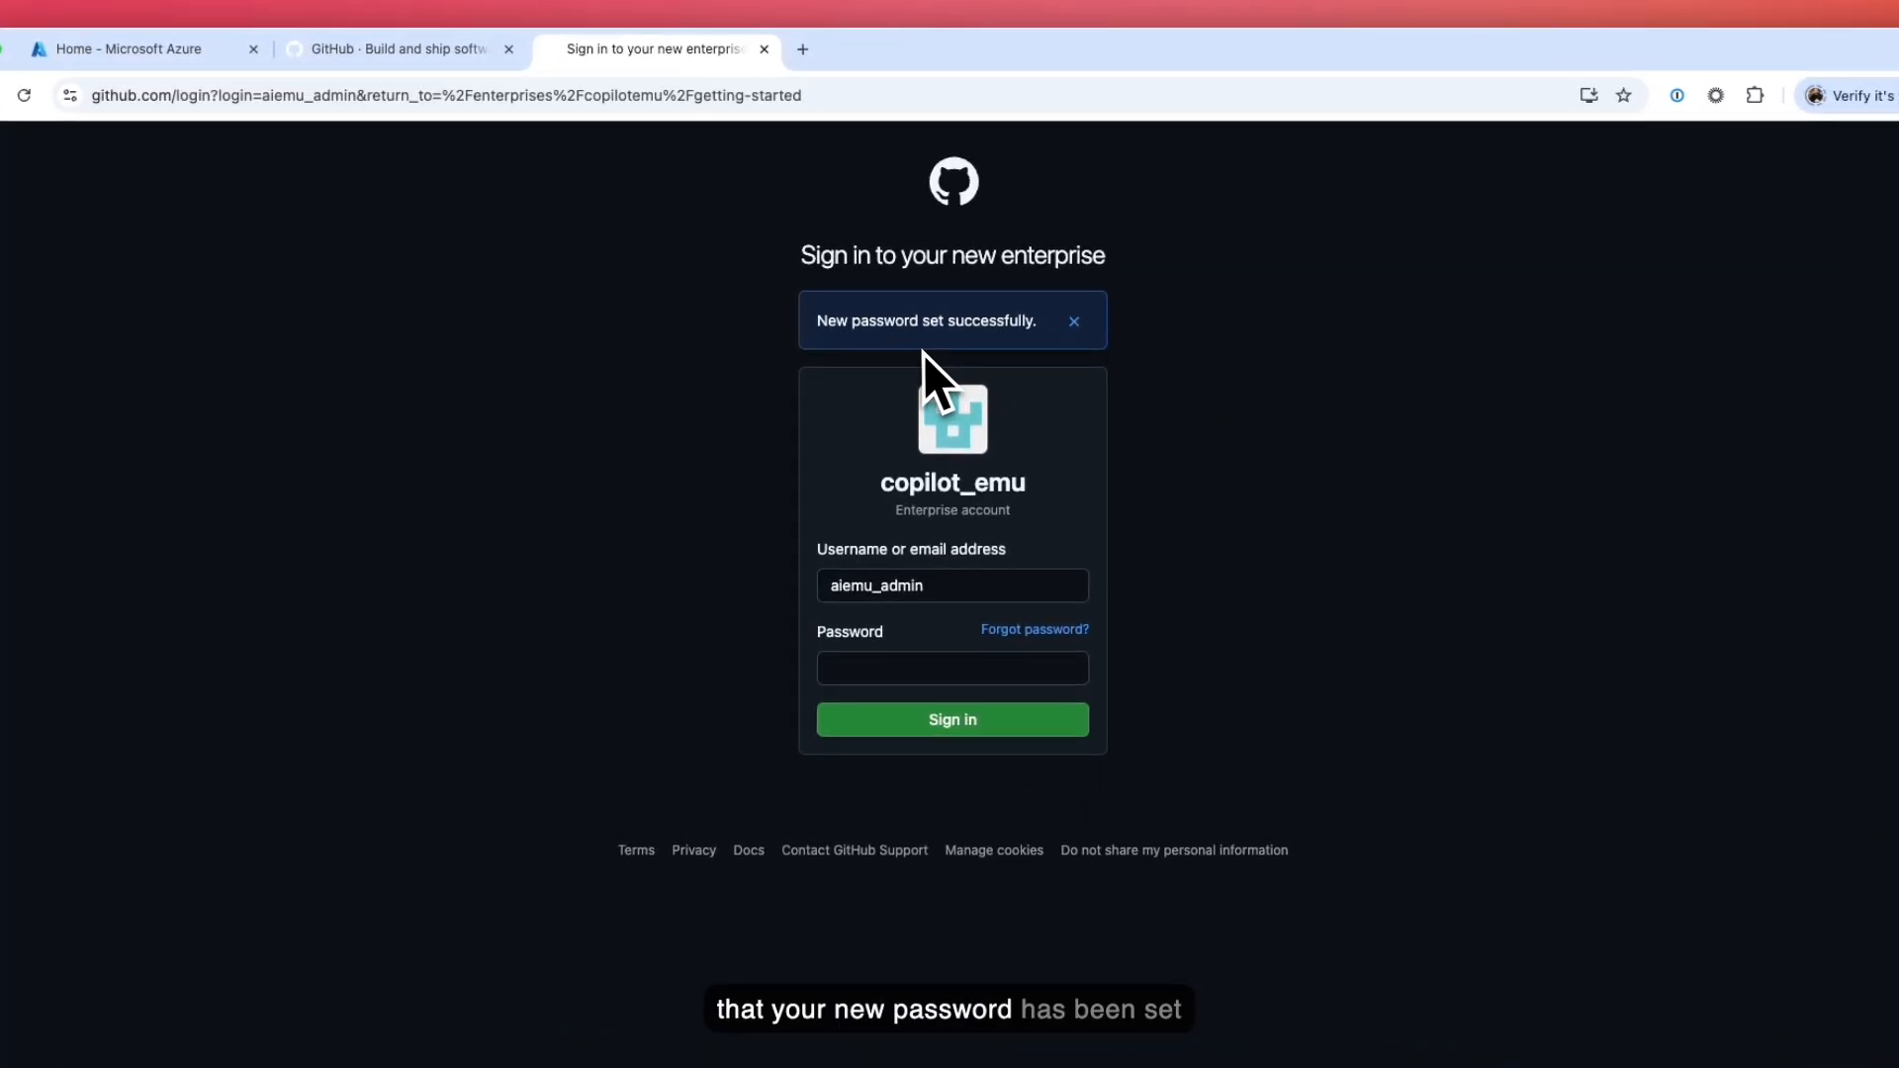
- Sign in to the copilot_emu enterprise as the admin using the new password
left_click(915, 668)
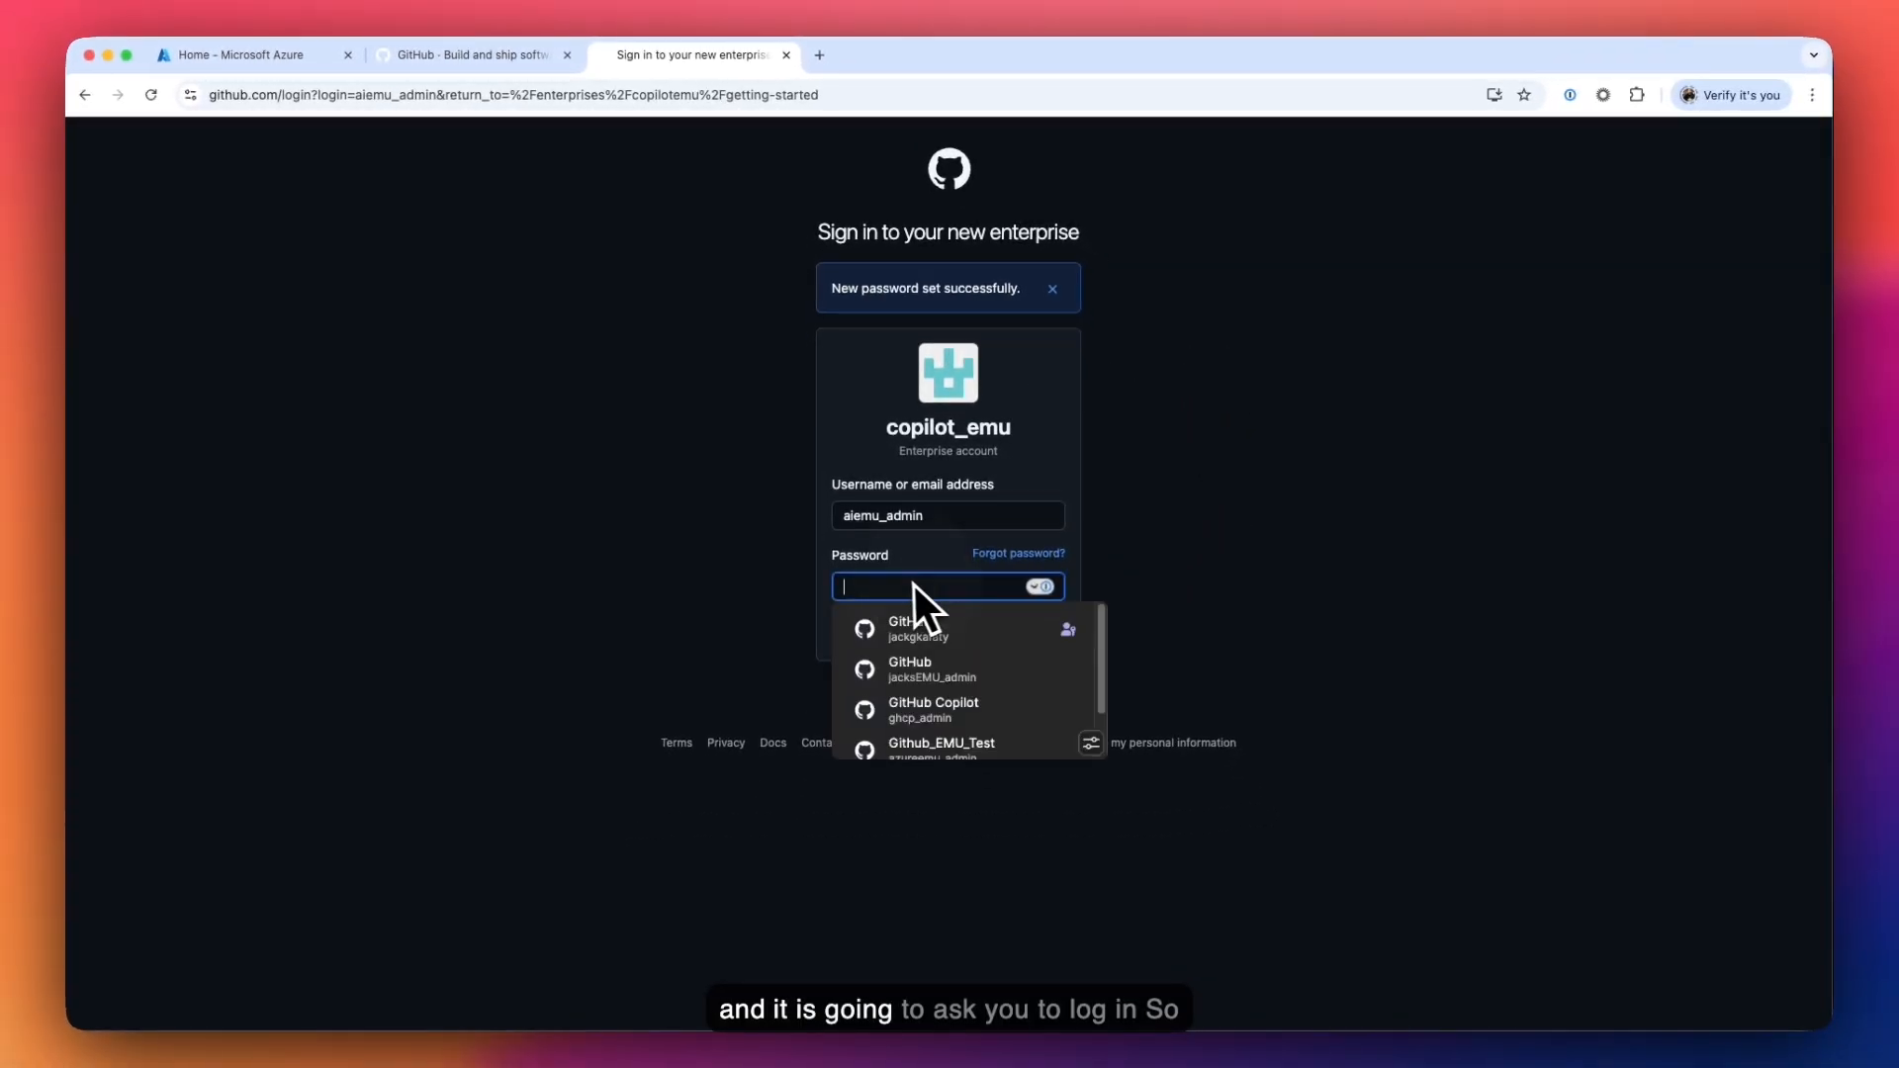
type("••••")
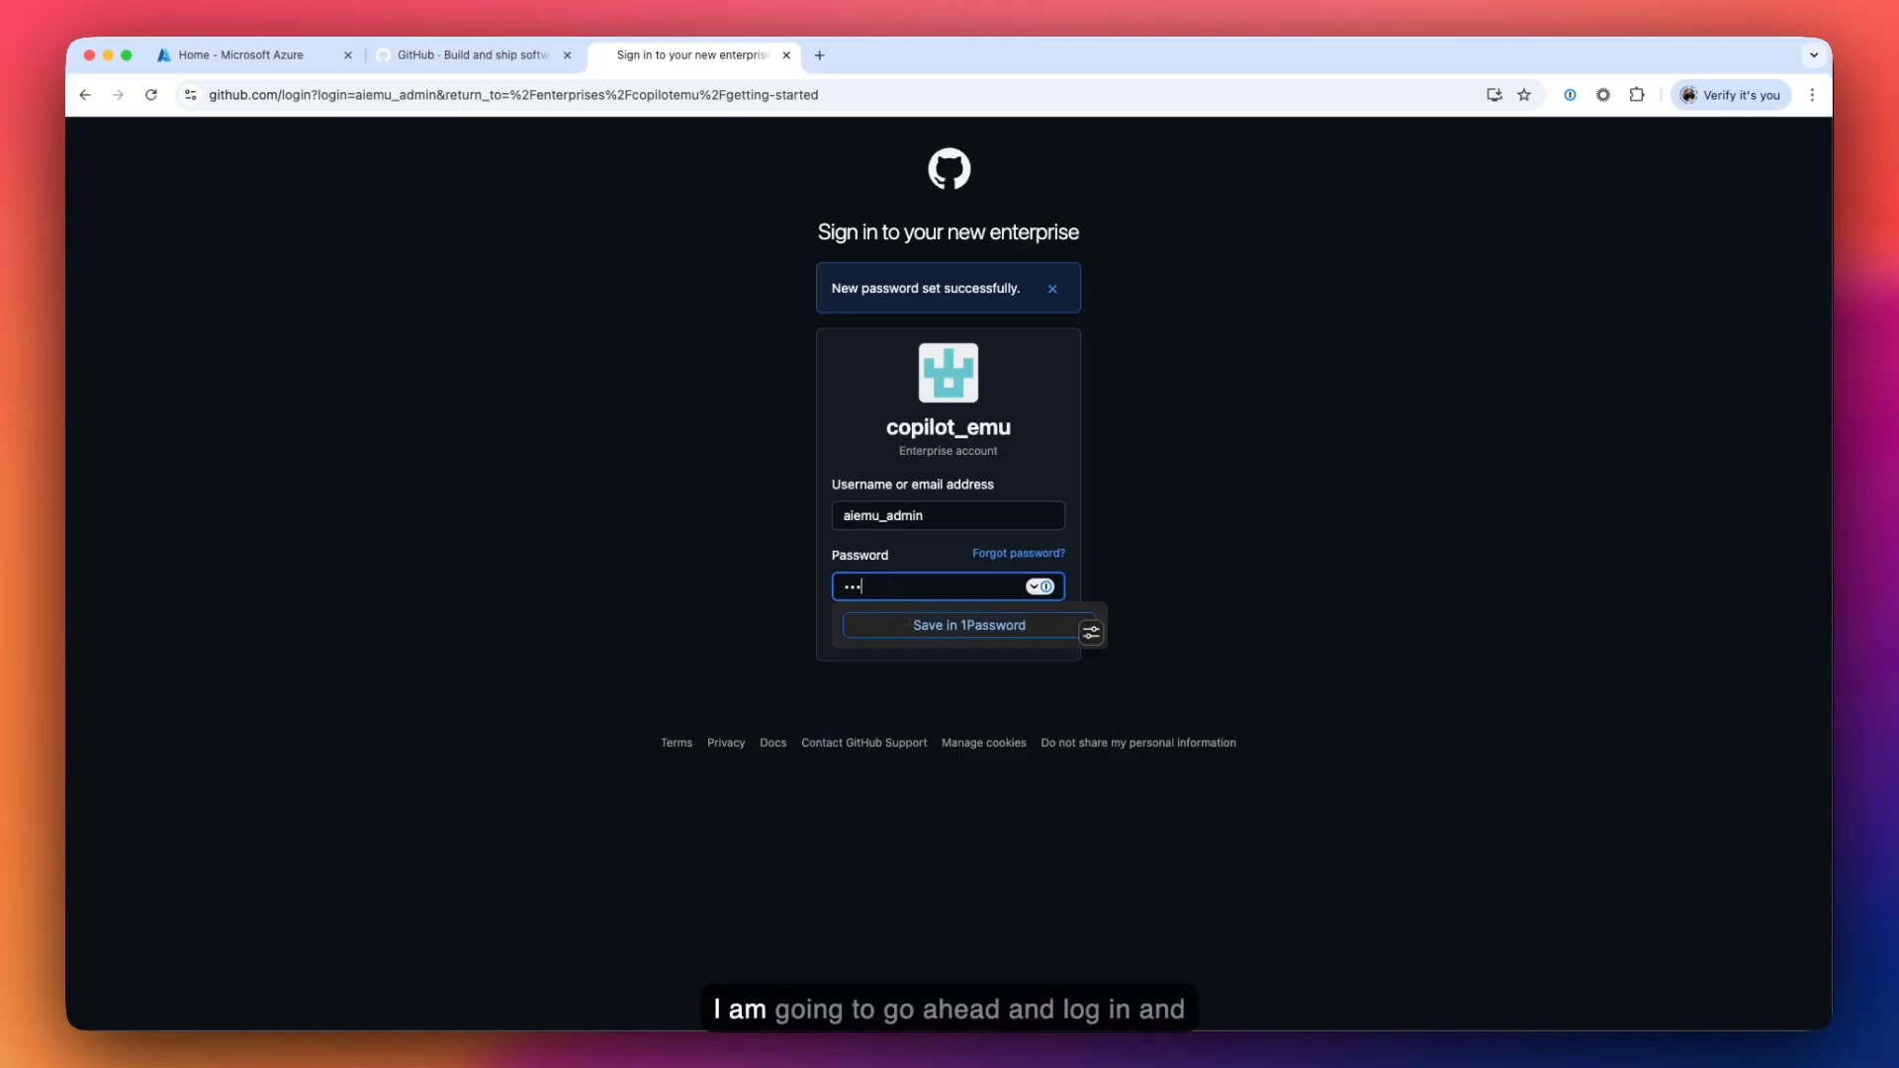
type("••••••••")
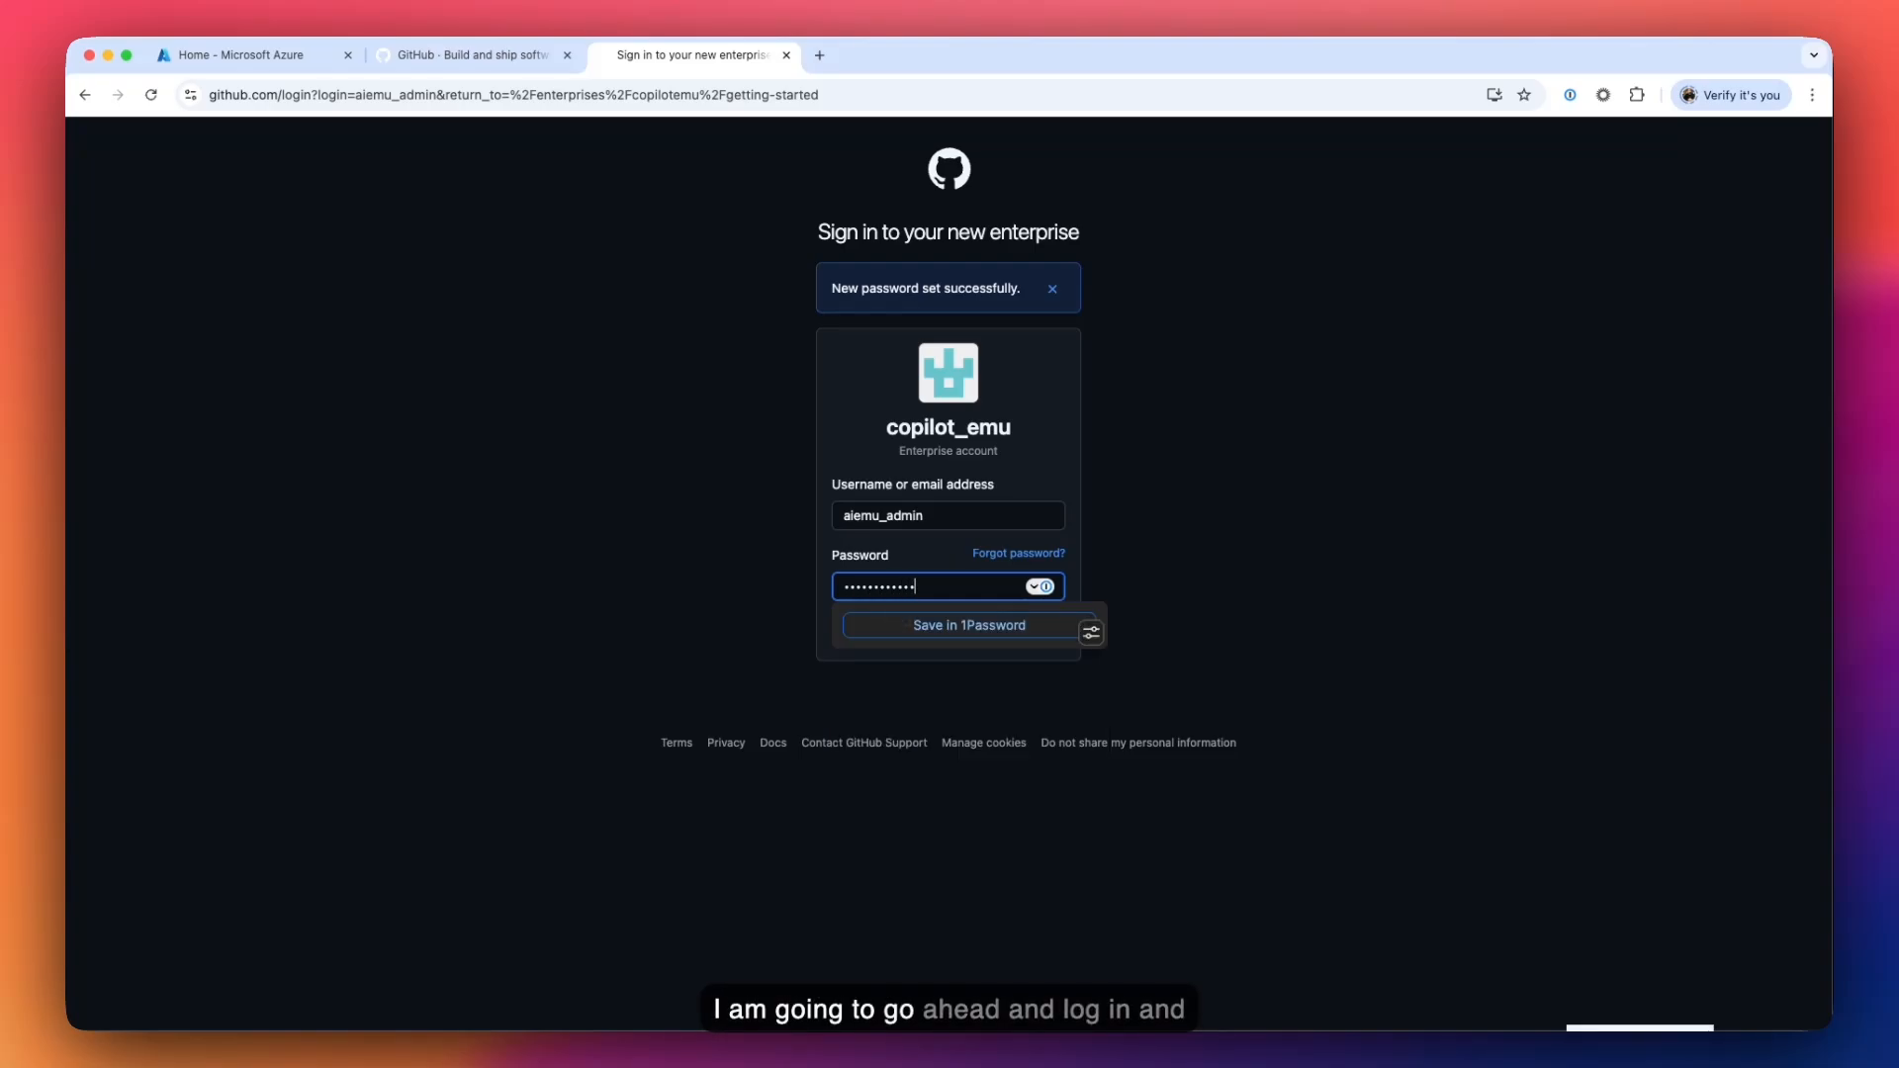
type("•••")
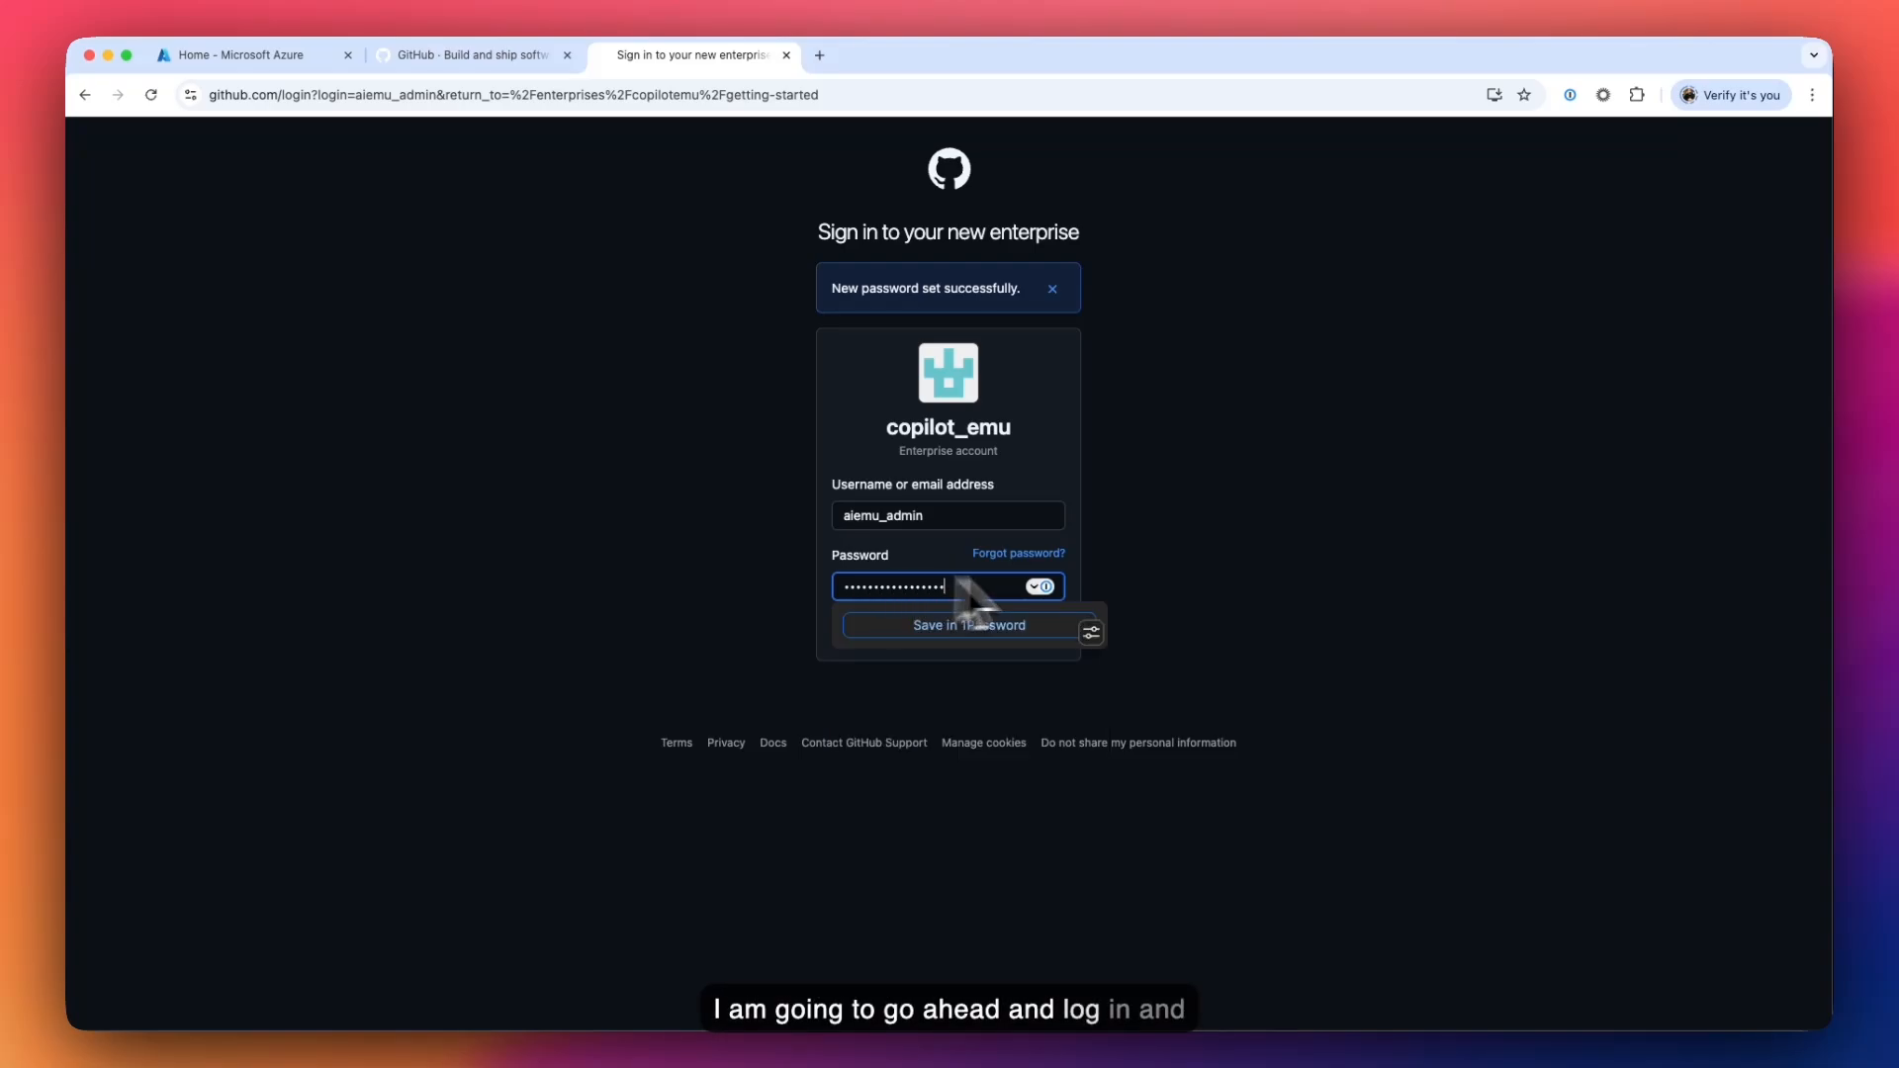
left_click(1212, 579)
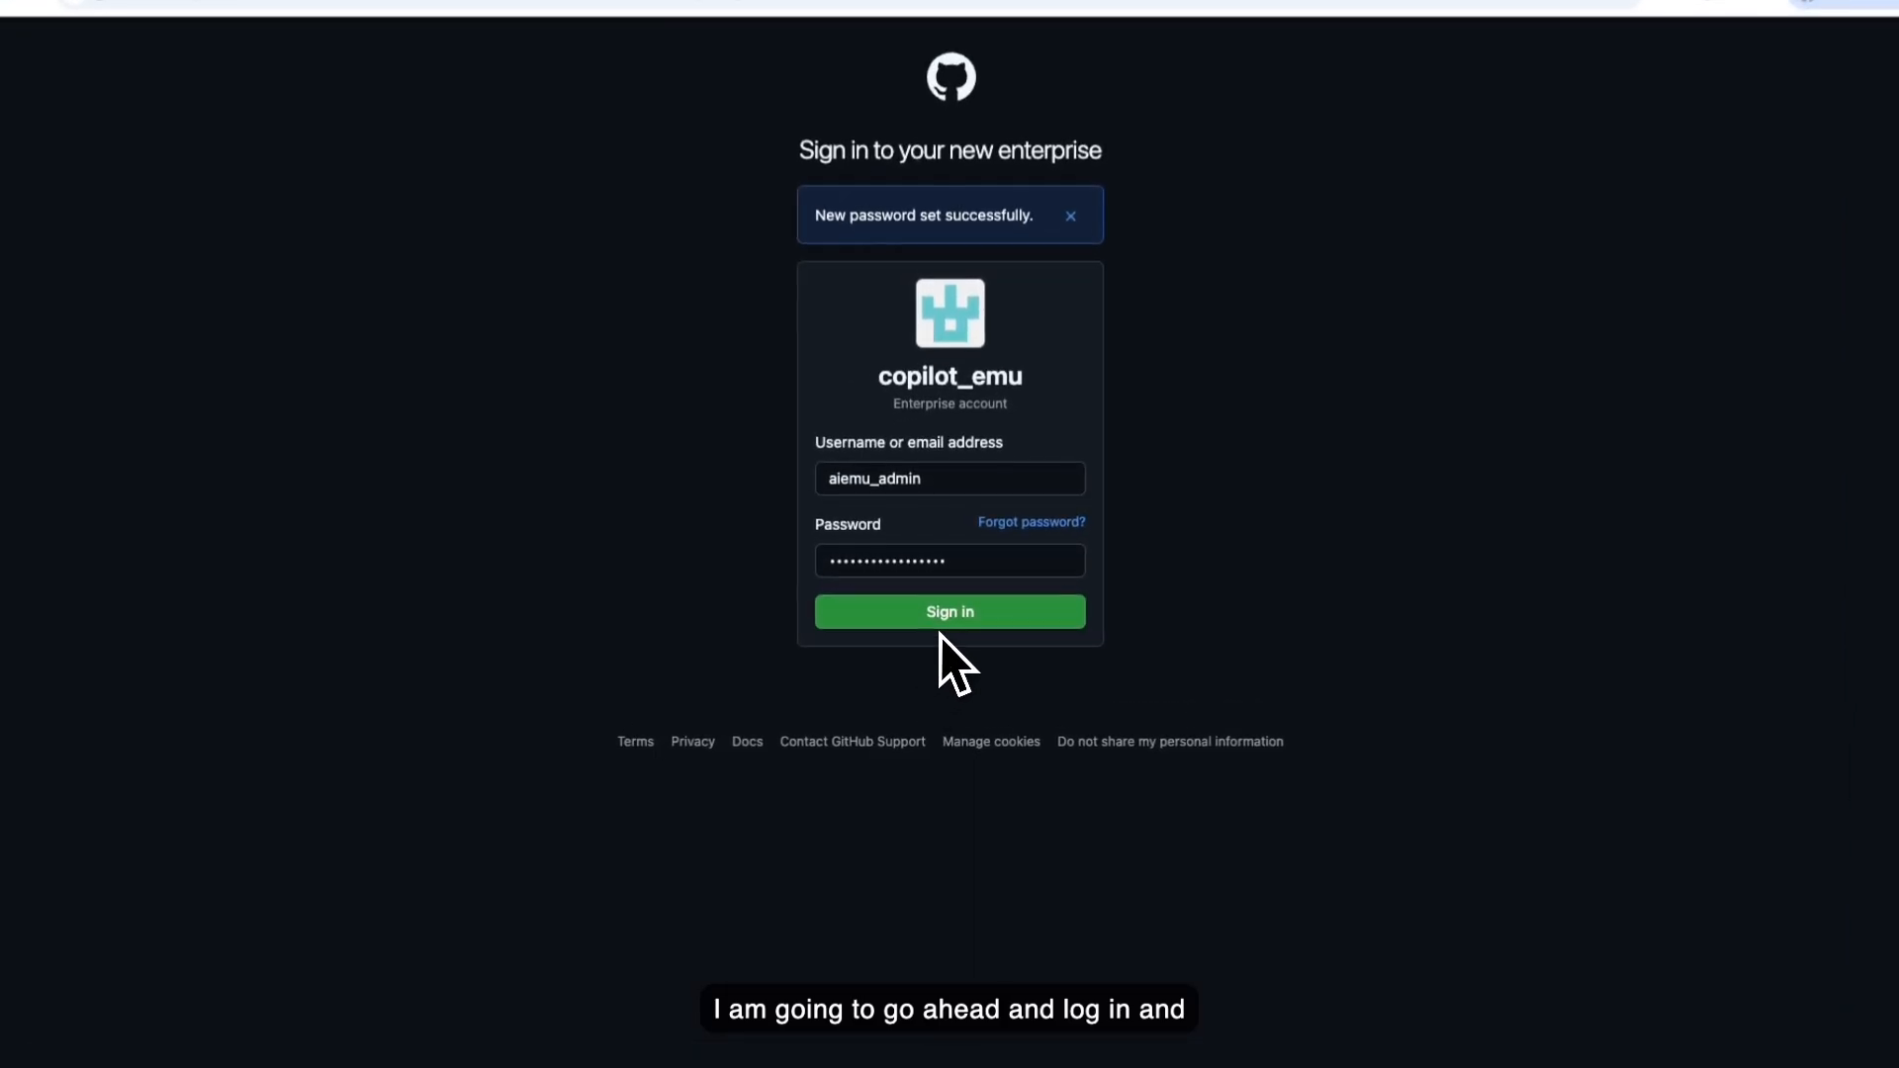
left_click(945, 636)
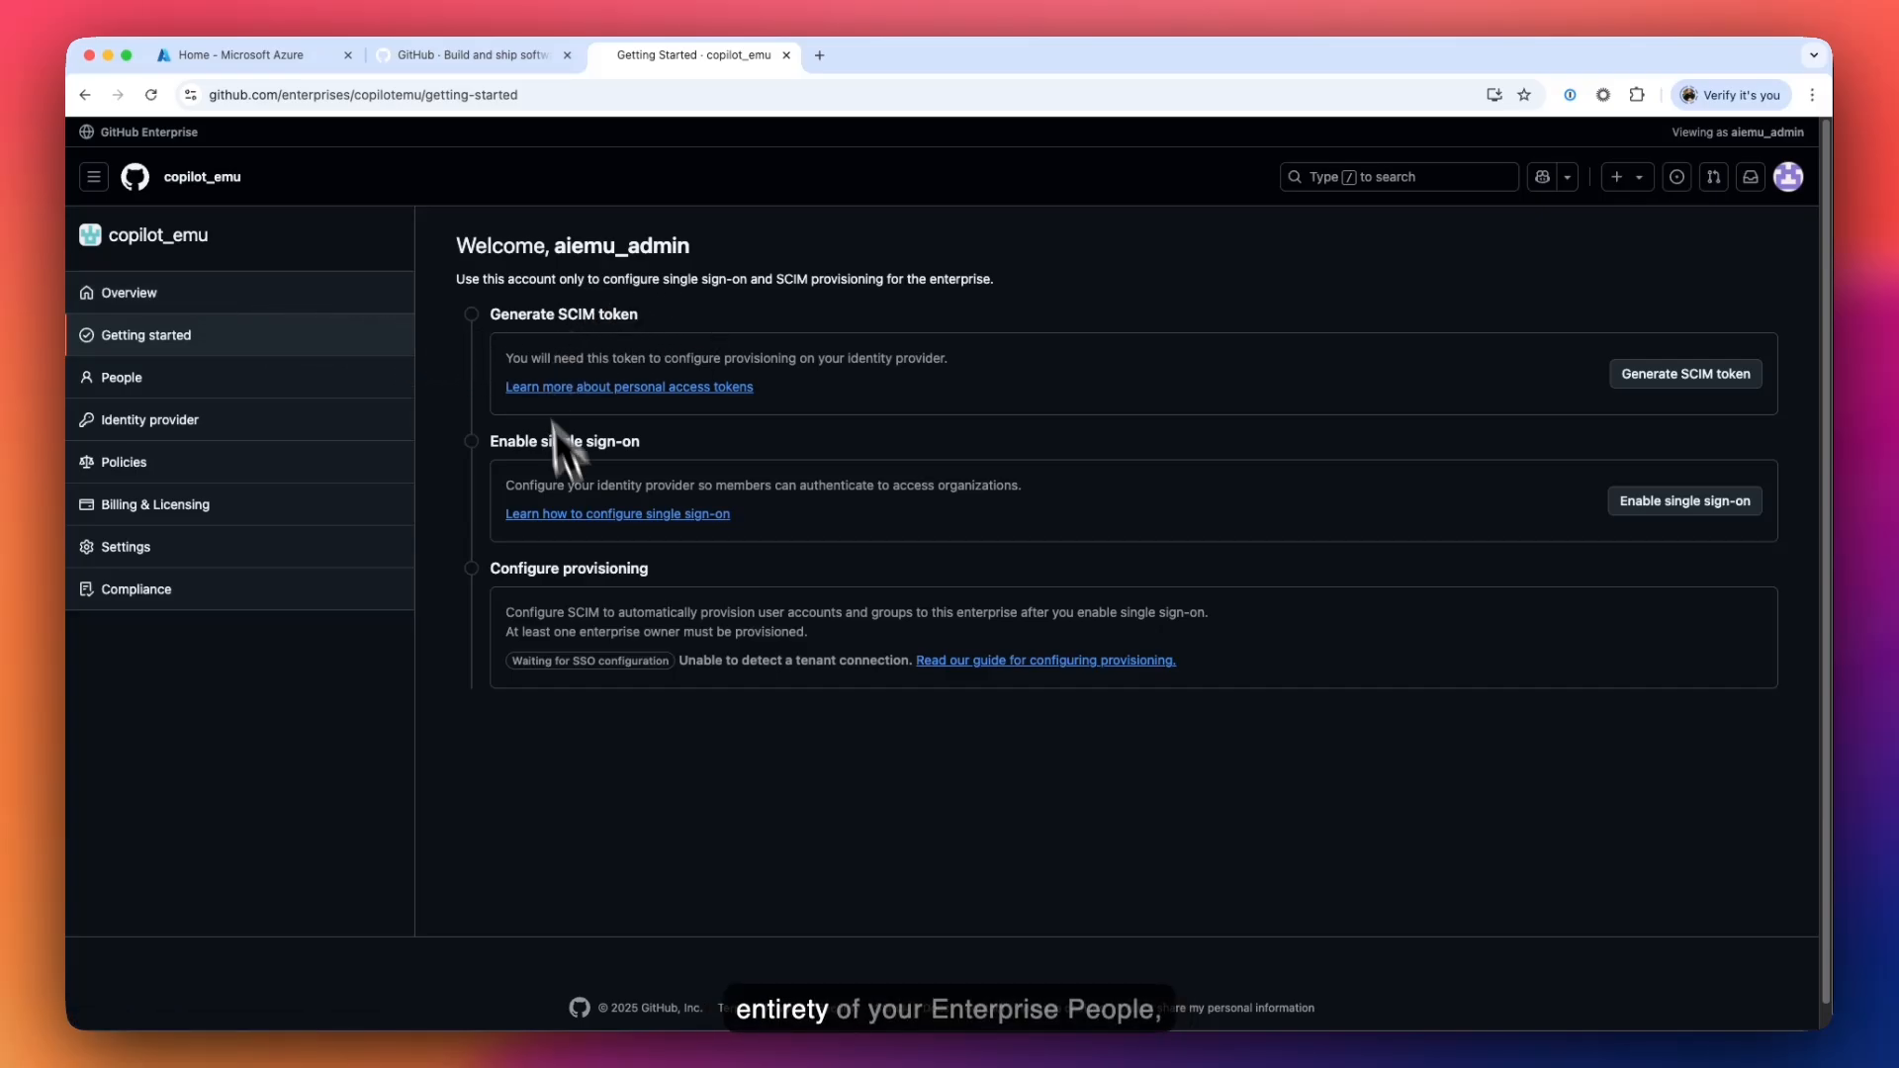
- Browse People, Copilot Business policy, Billing & Licensing and Settings, finishing on Identity provider
left_click(281, 388)
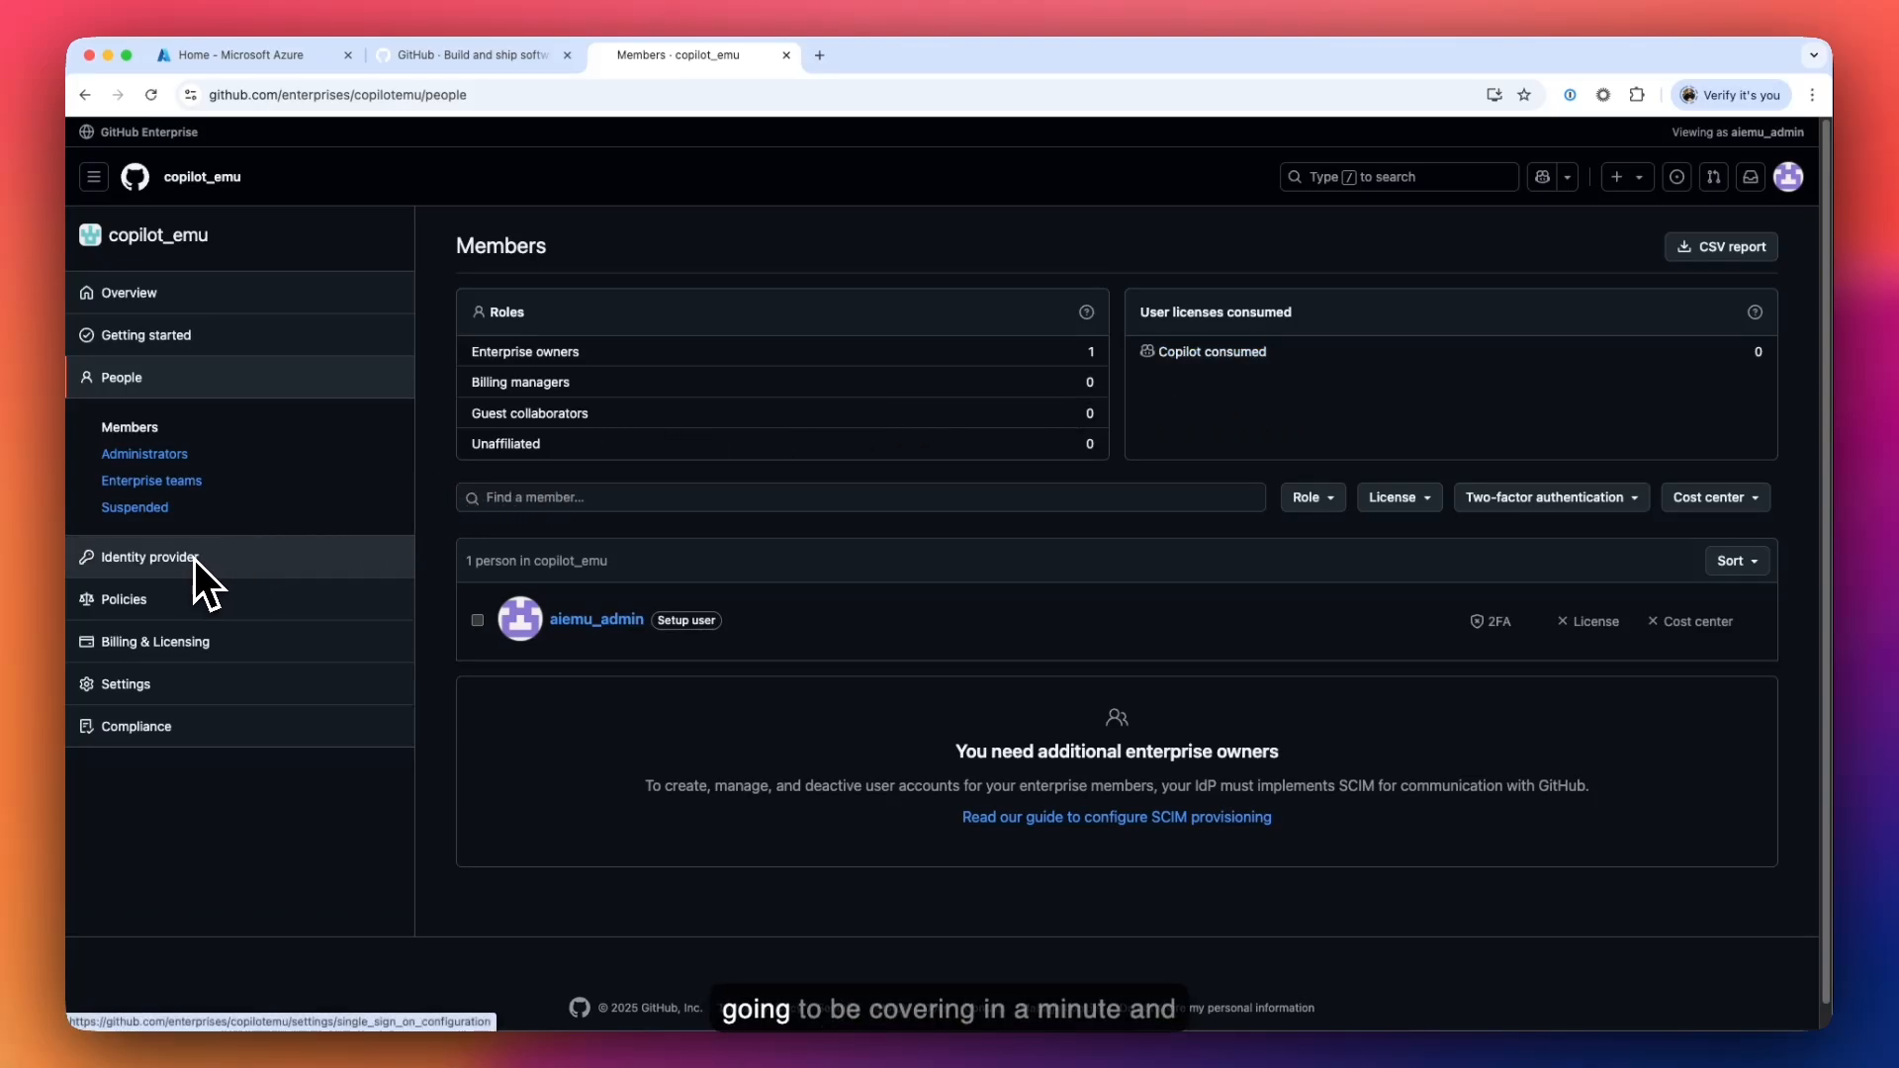
left_click(180, 590)
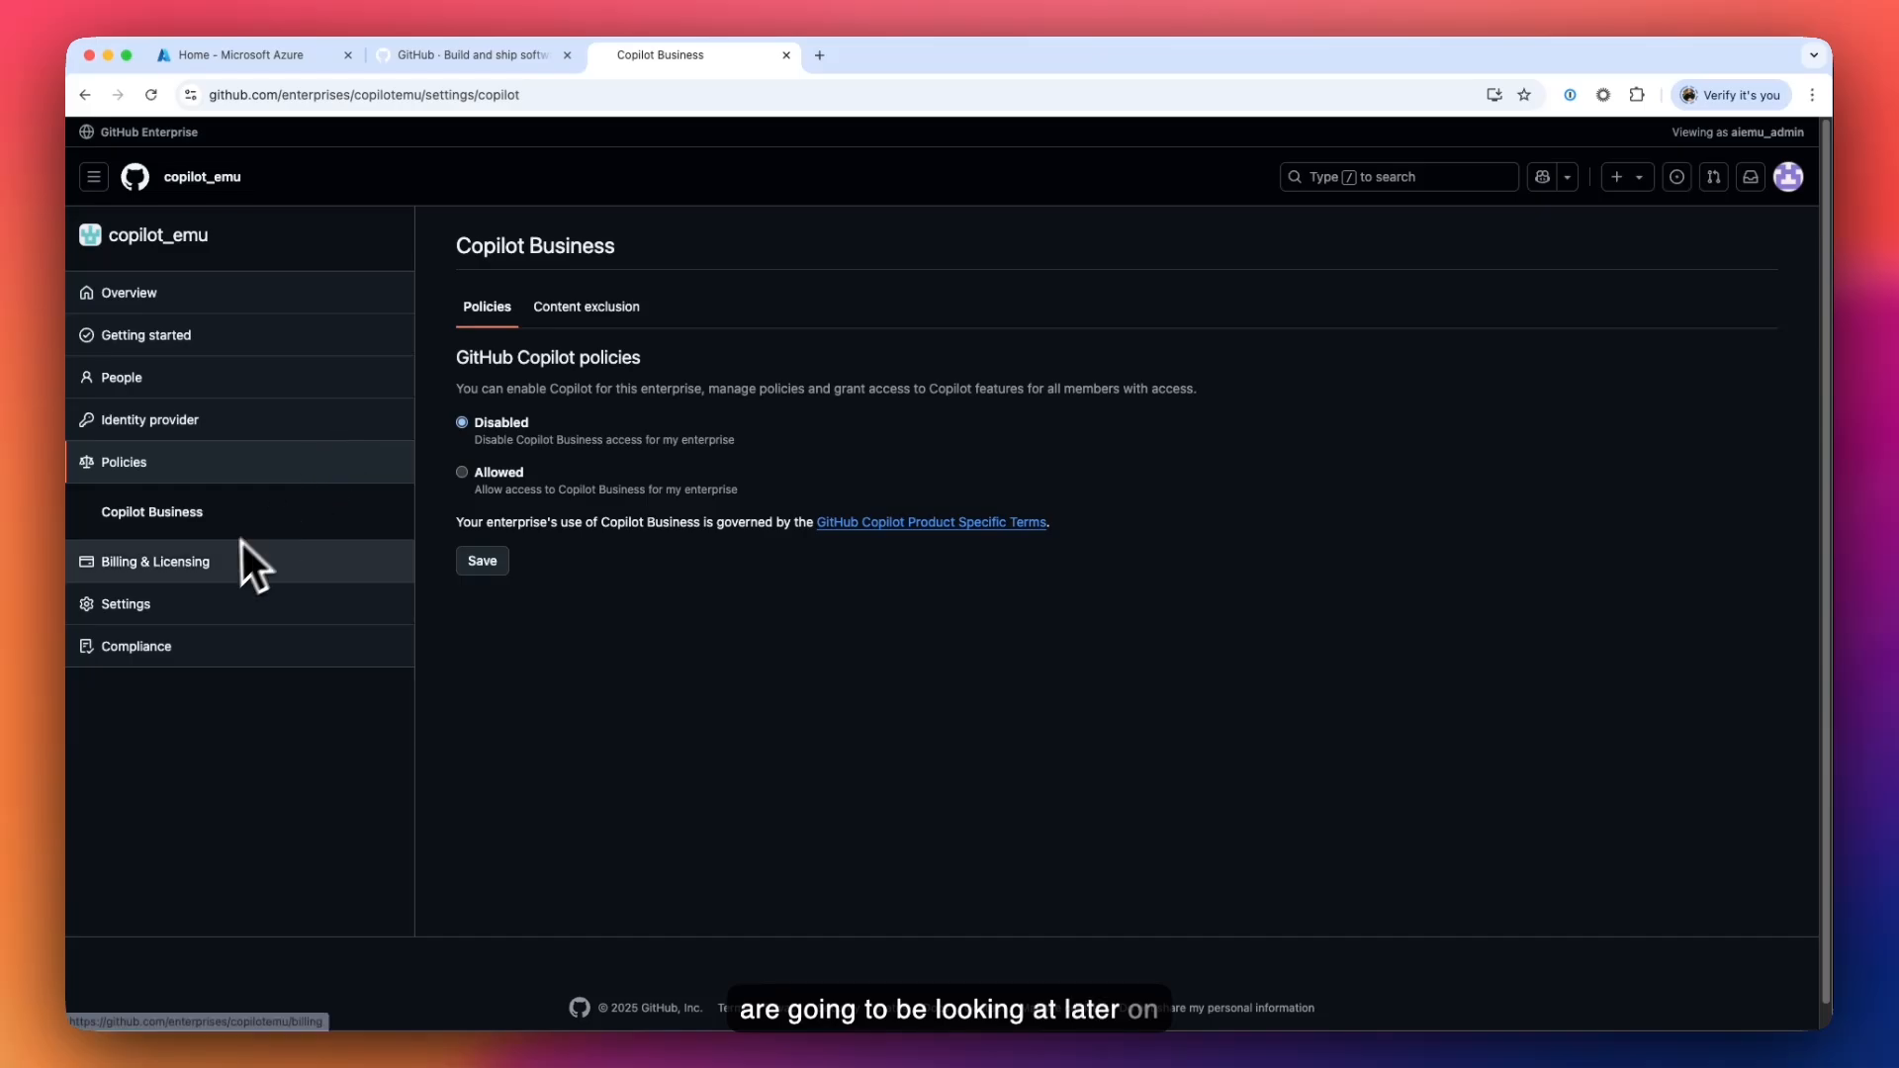
left_click(204, 575)
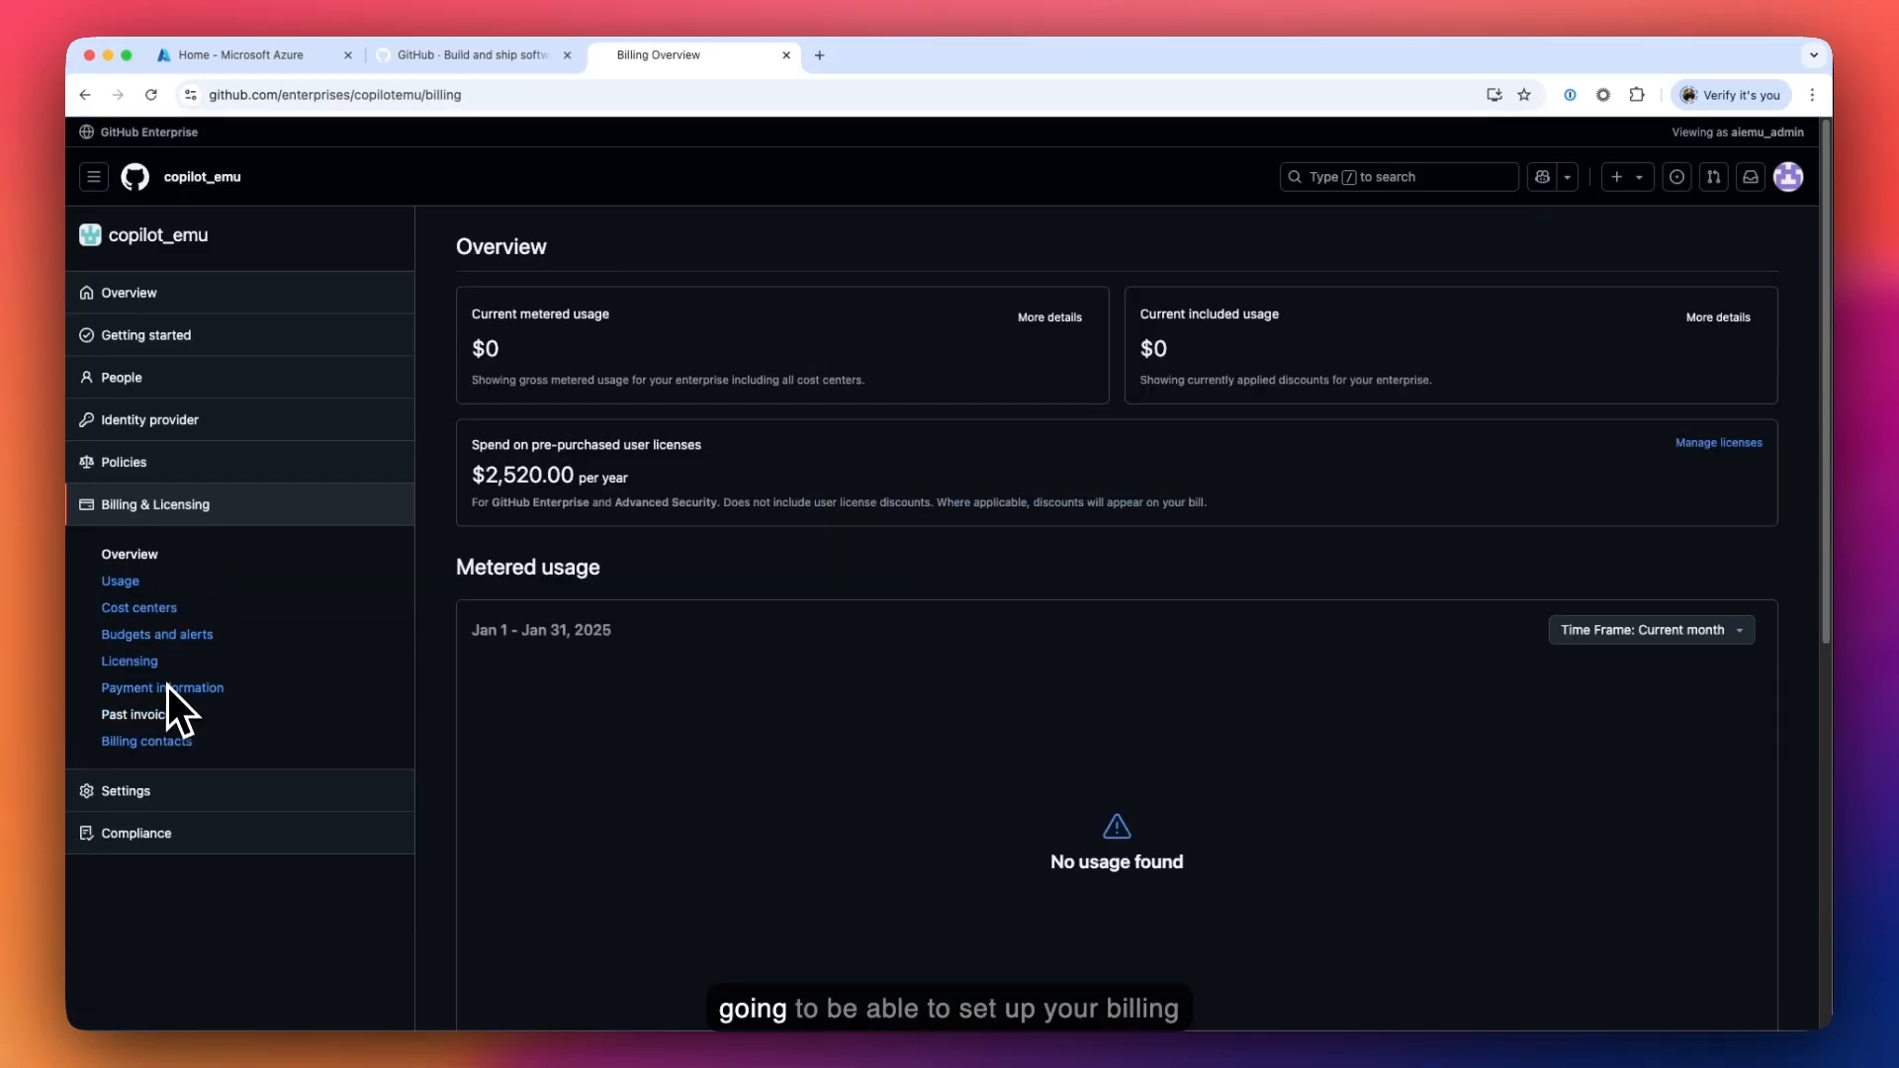
left_click(174, 767)
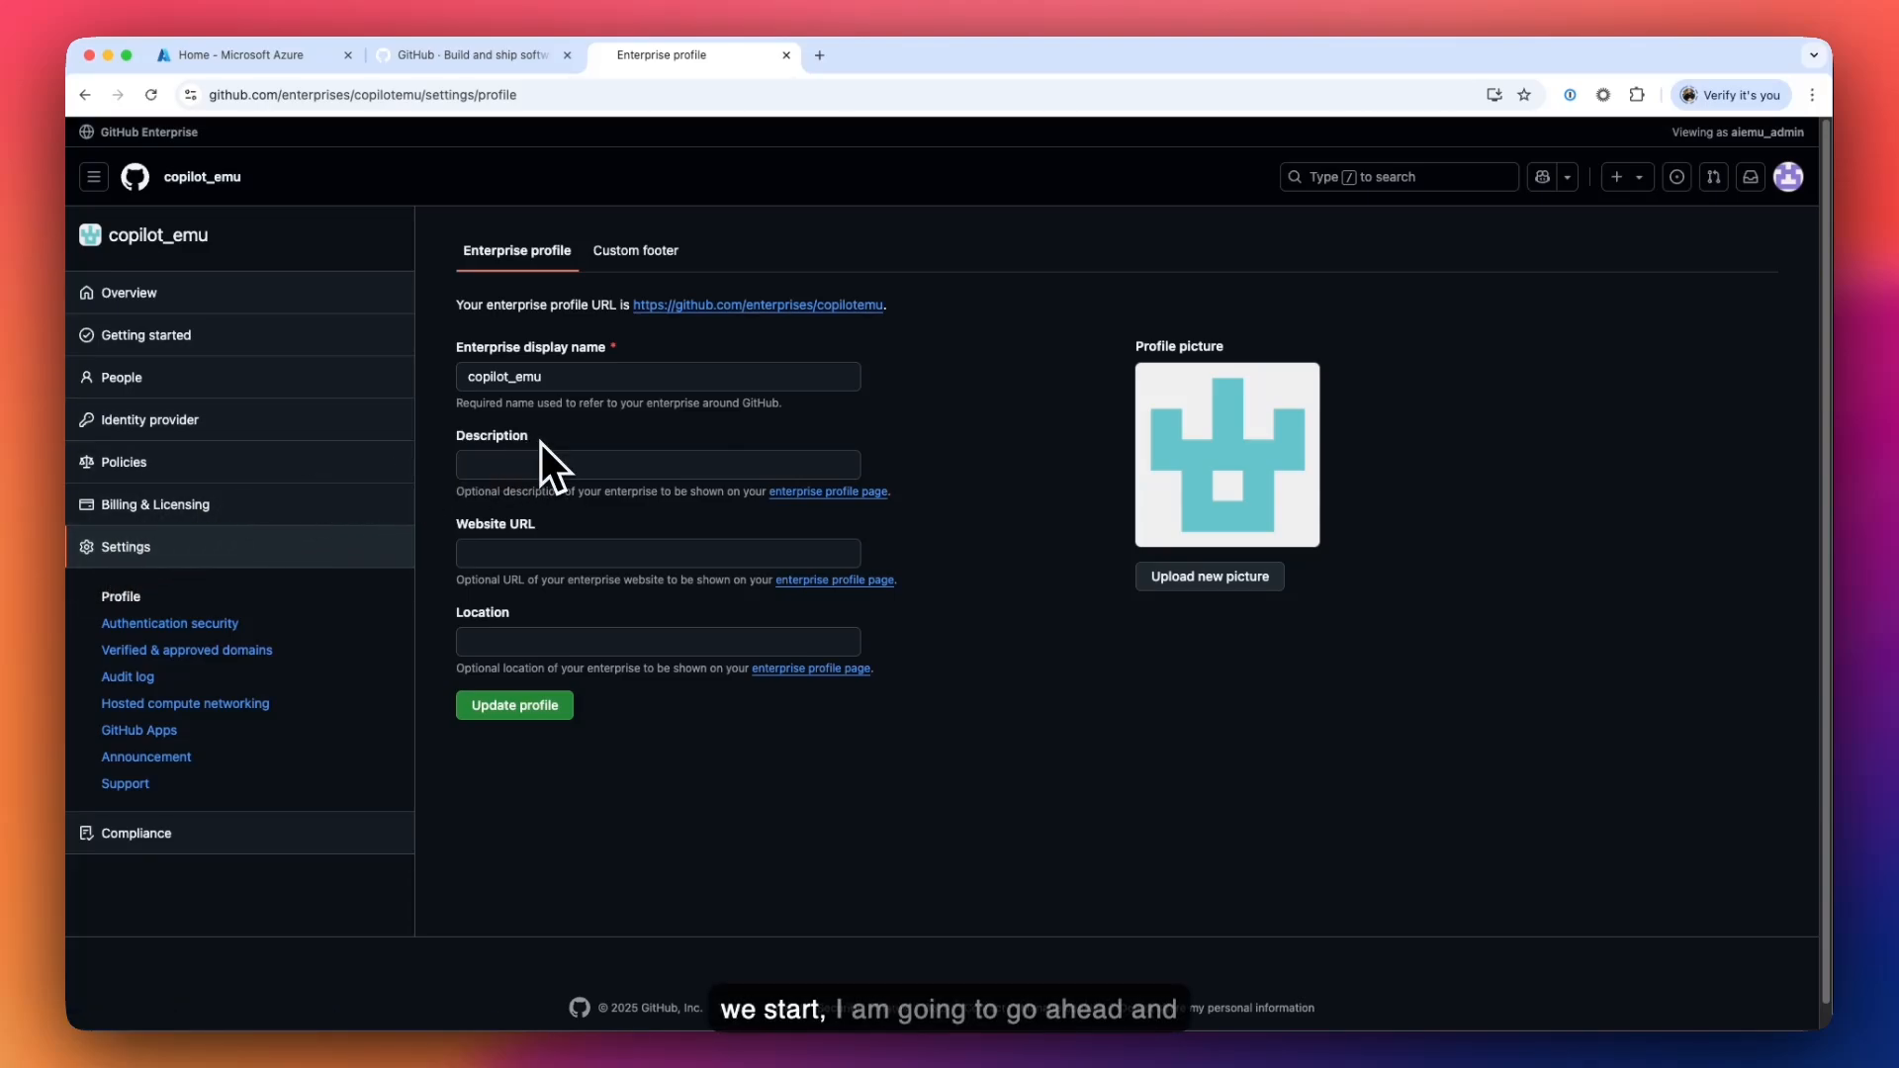
left_click(192, 420)
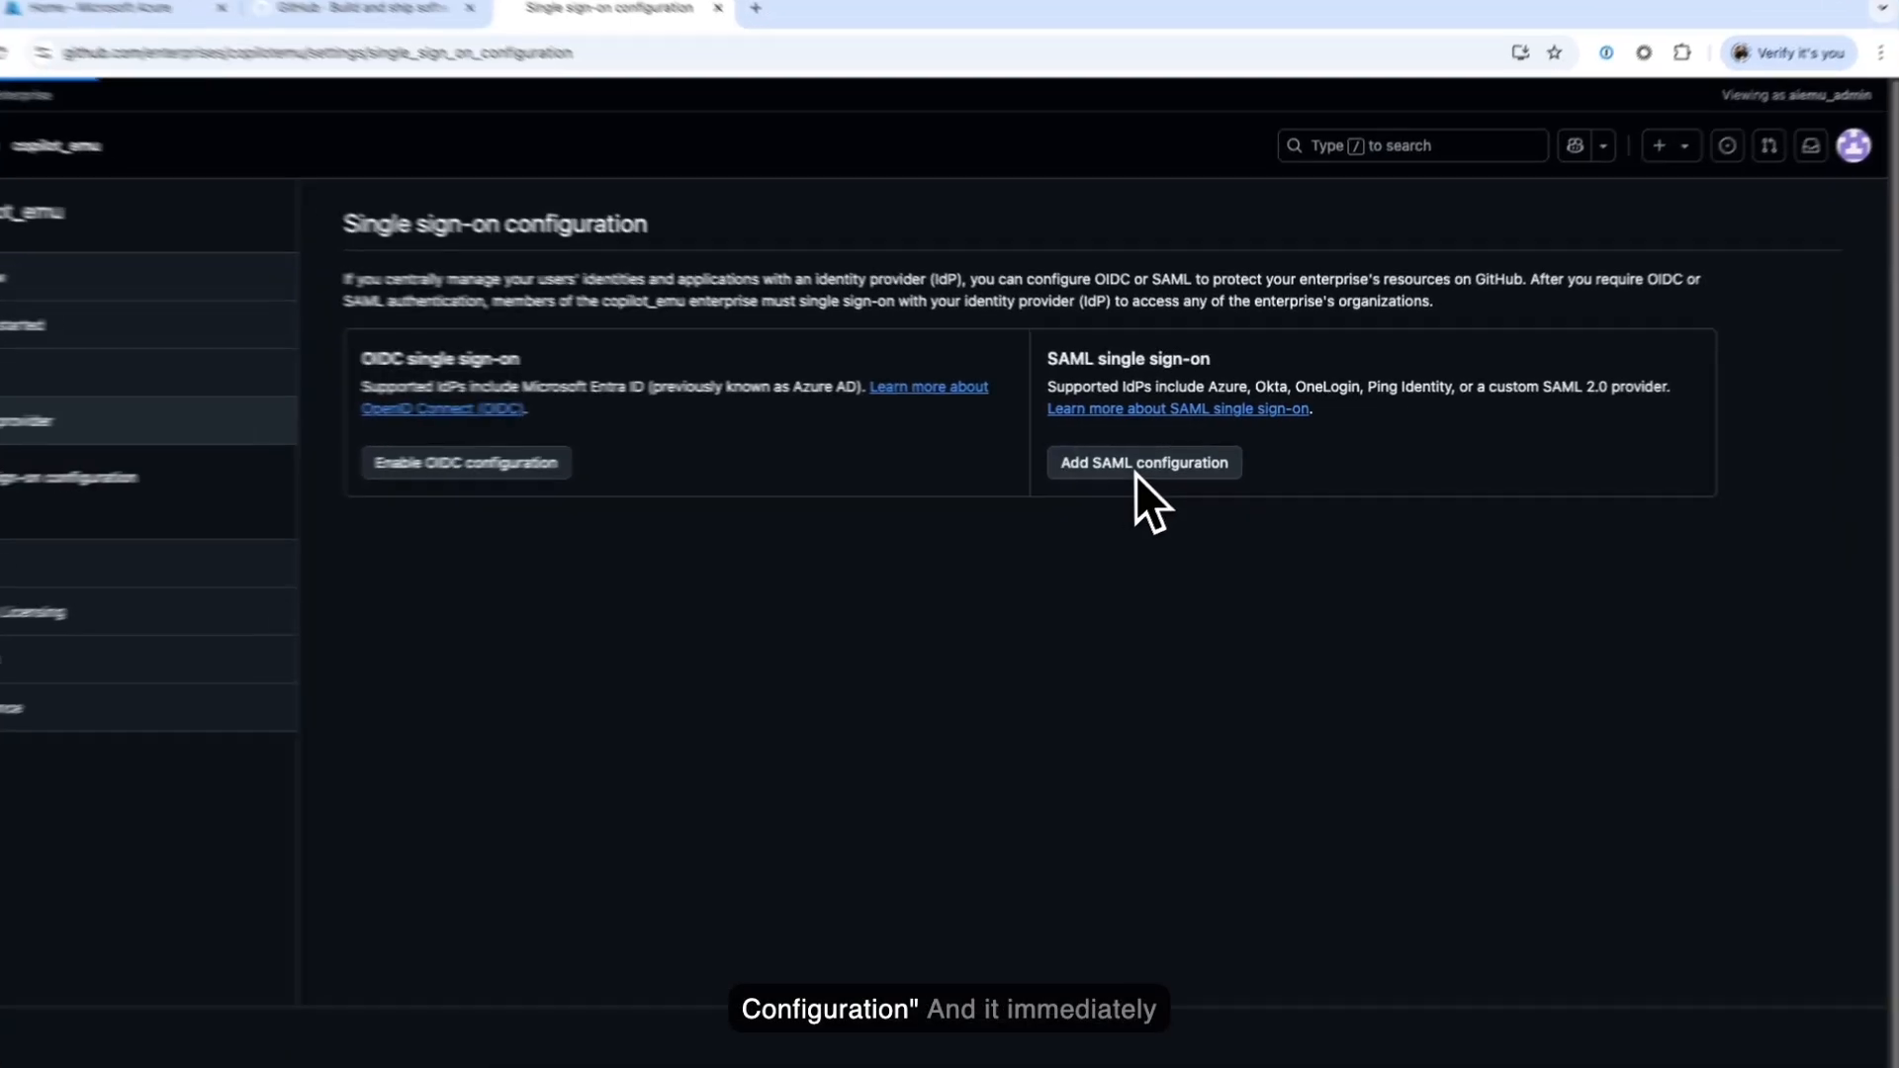
- Start a new SAML configuration in GitHub, then go to the Azure portal home
left_click(1138, 471)
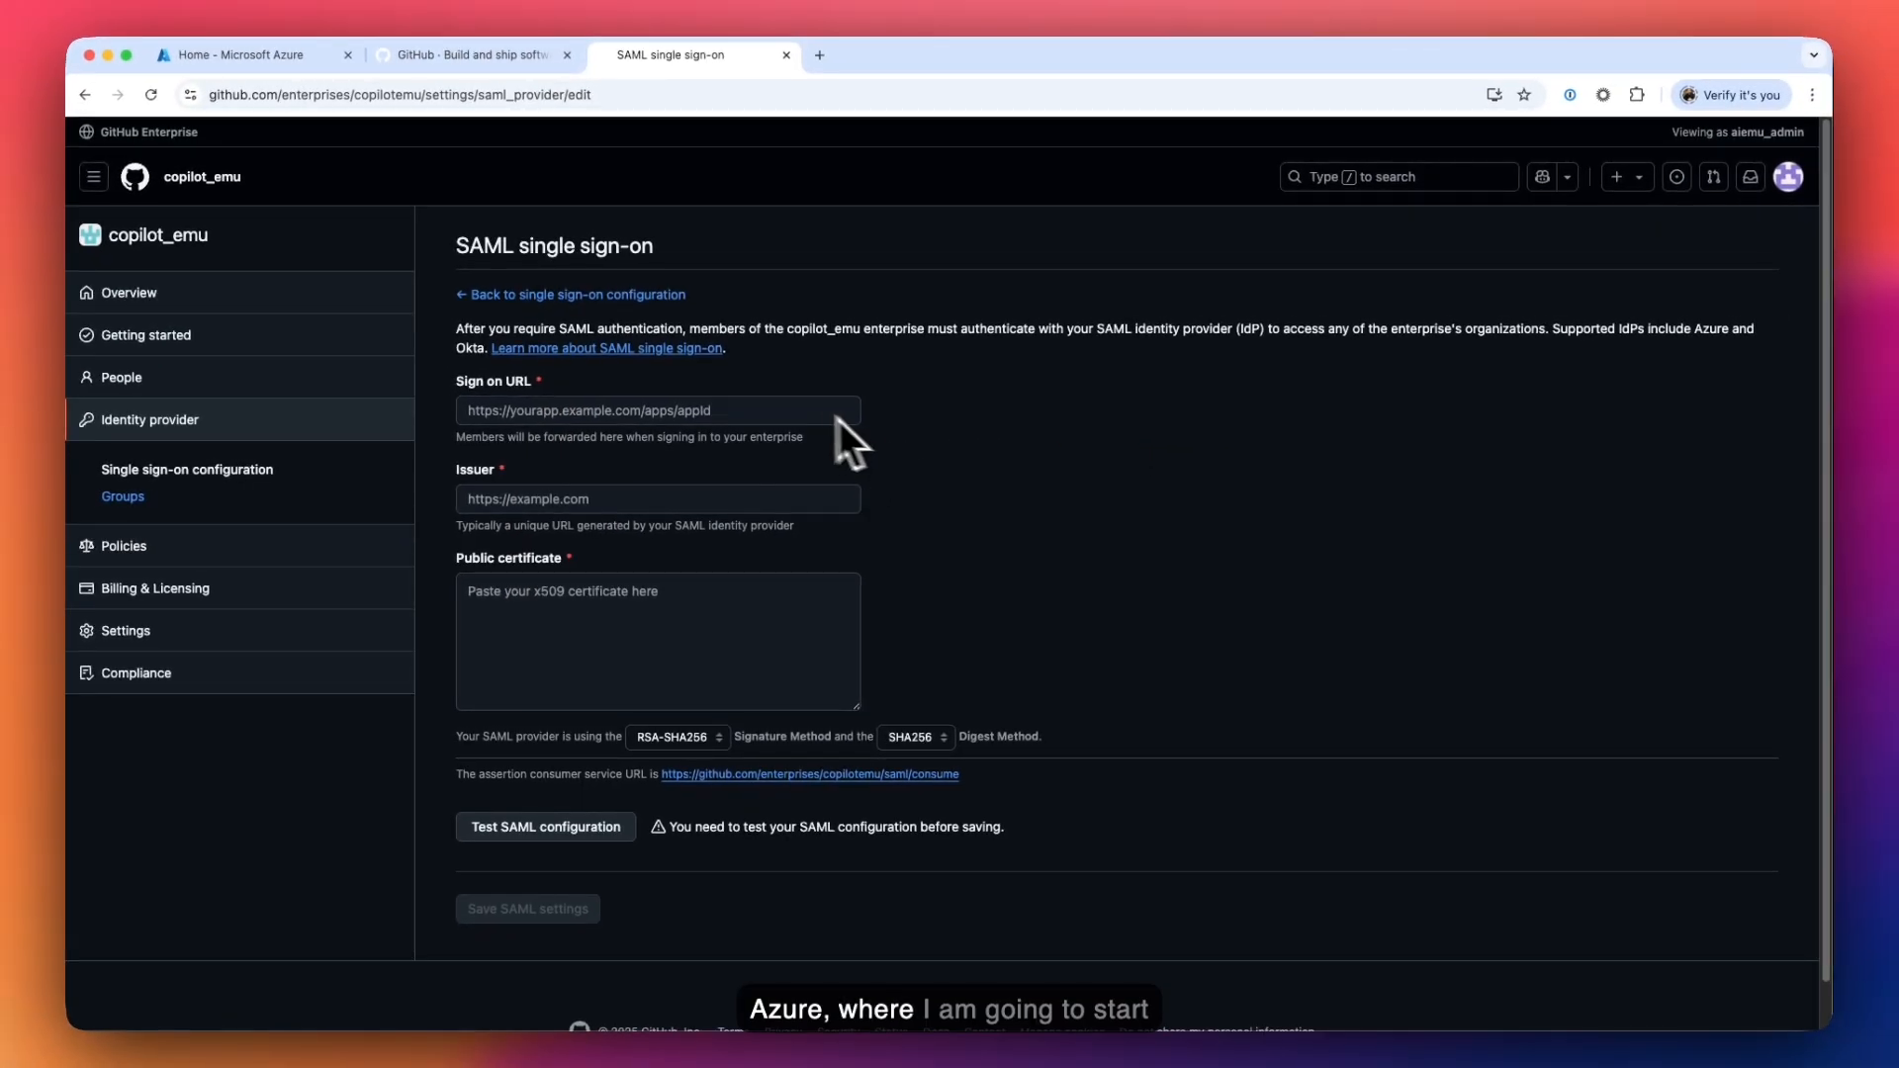
left_click(299, 62)
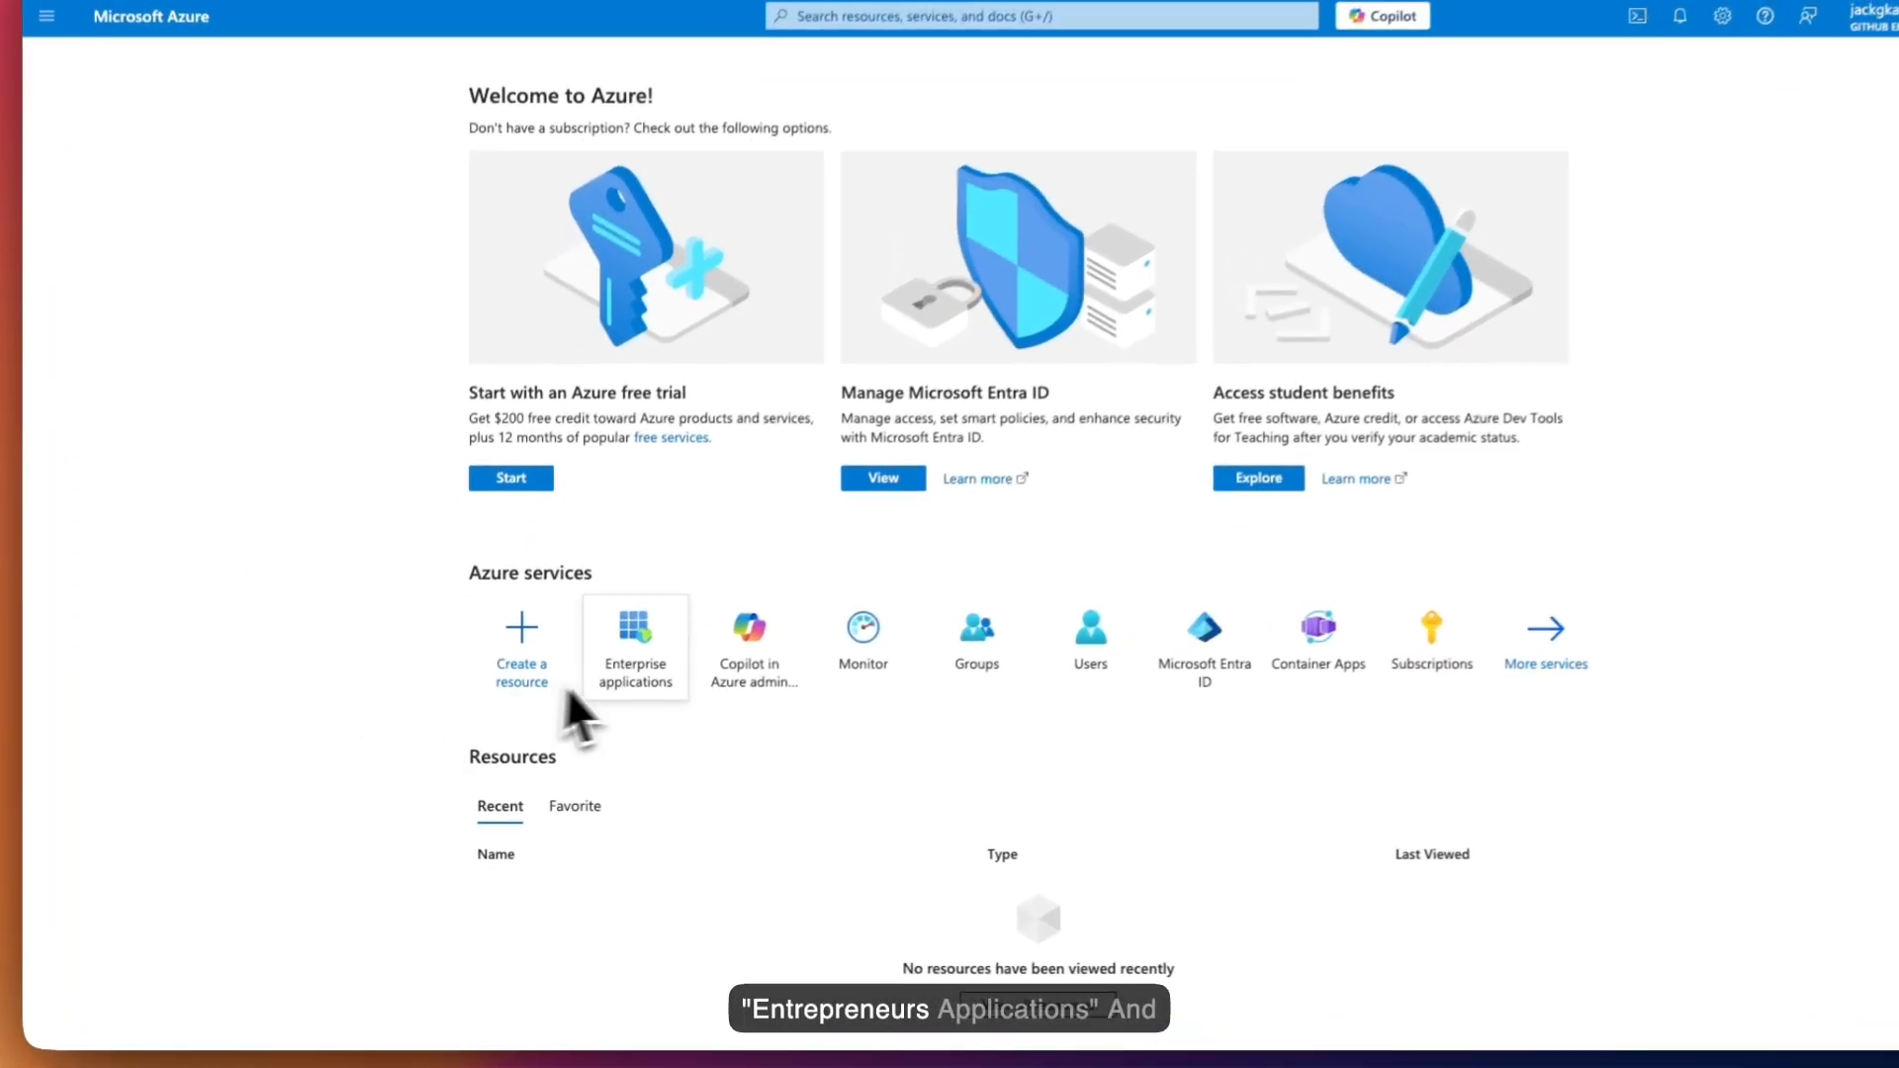
- Search the Entra gallery for 'github' and open the GitHub Enterprise Managed User app
left_click(593, 683)
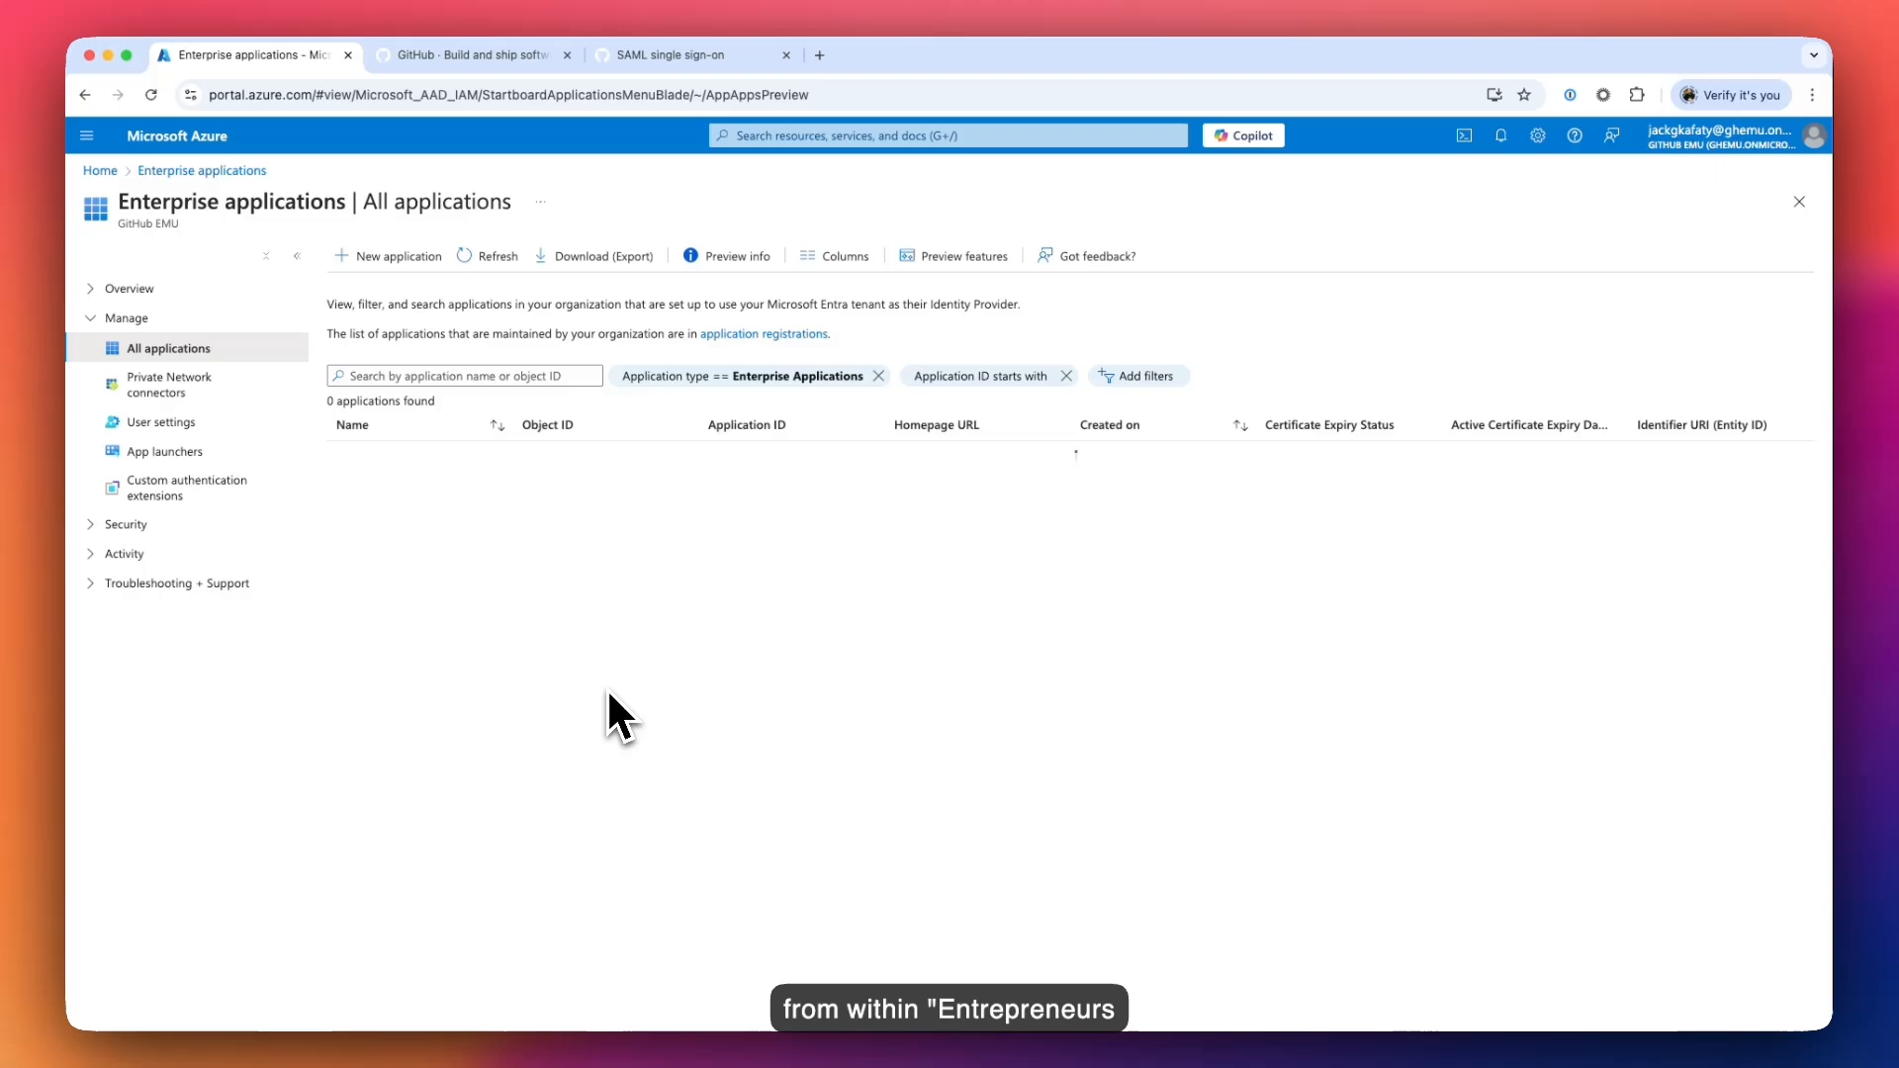
left_click(410, 257)
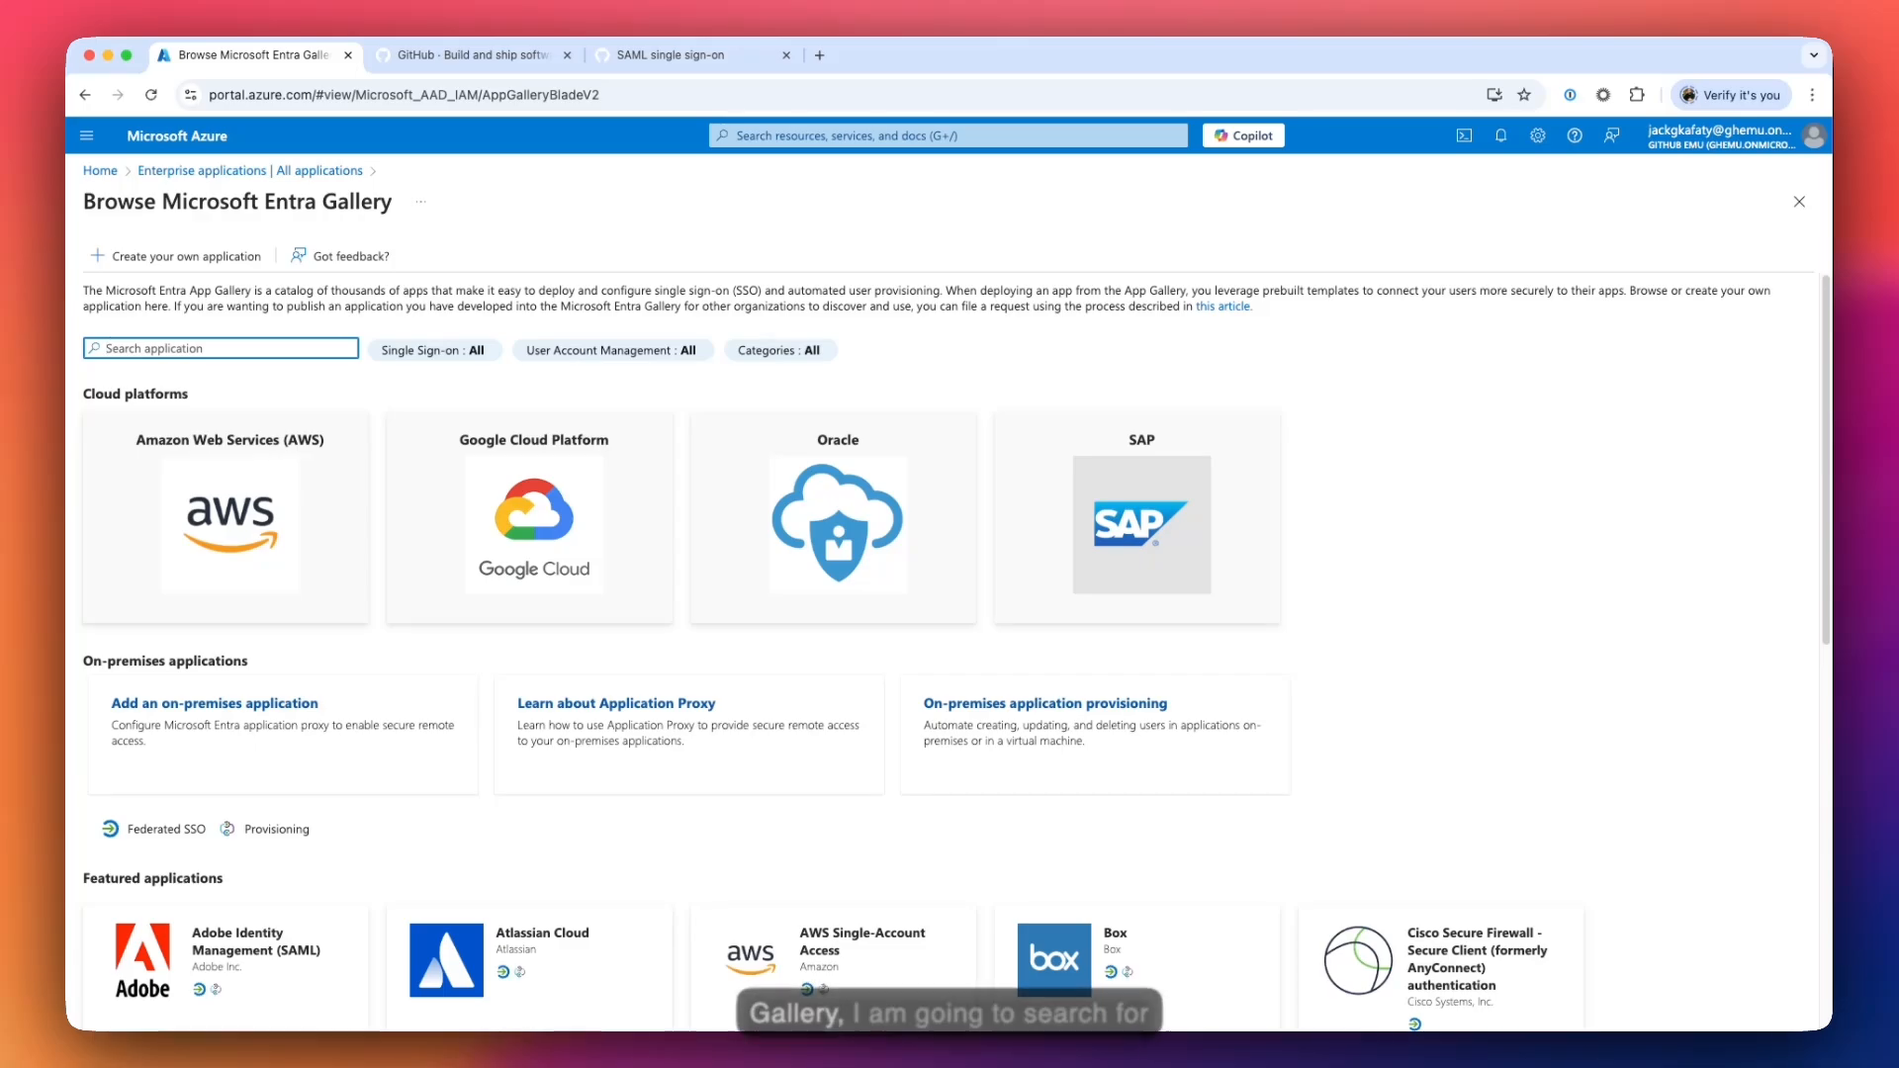
type("github")
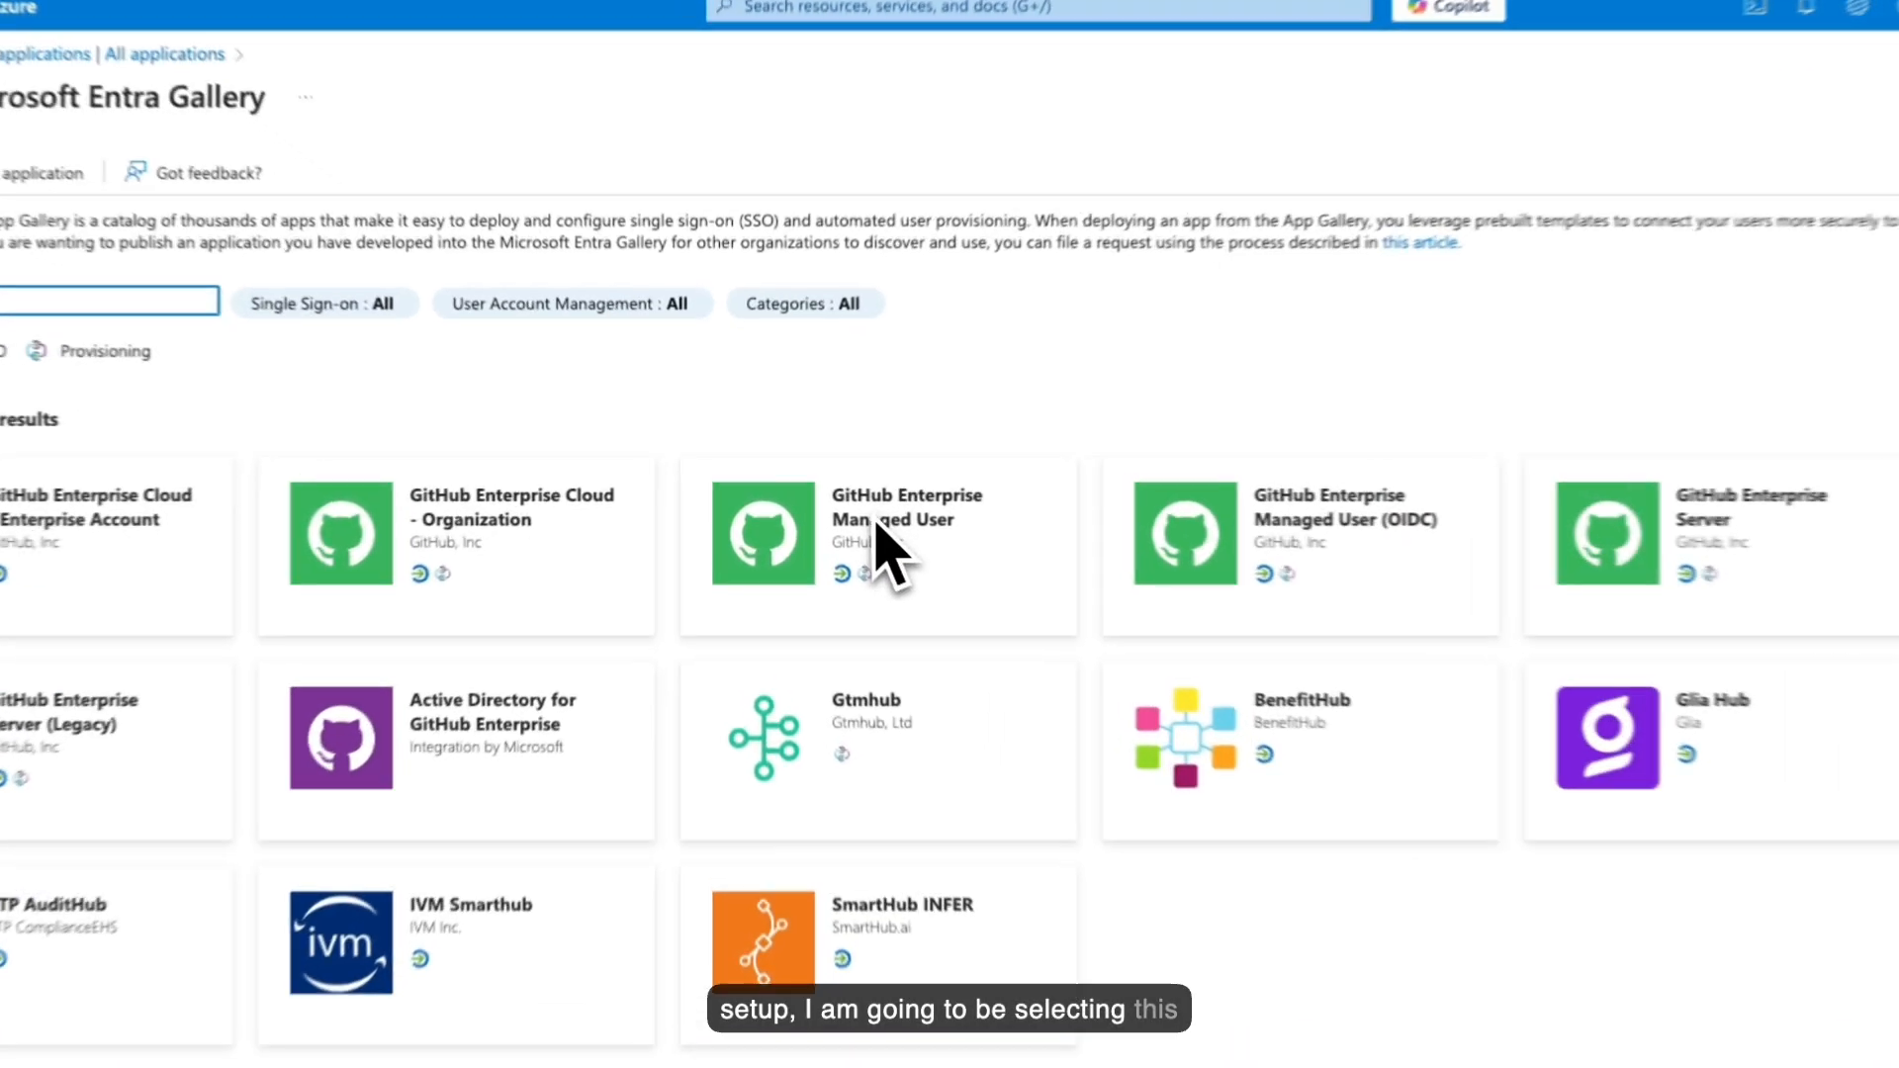
left_click(852, 496)
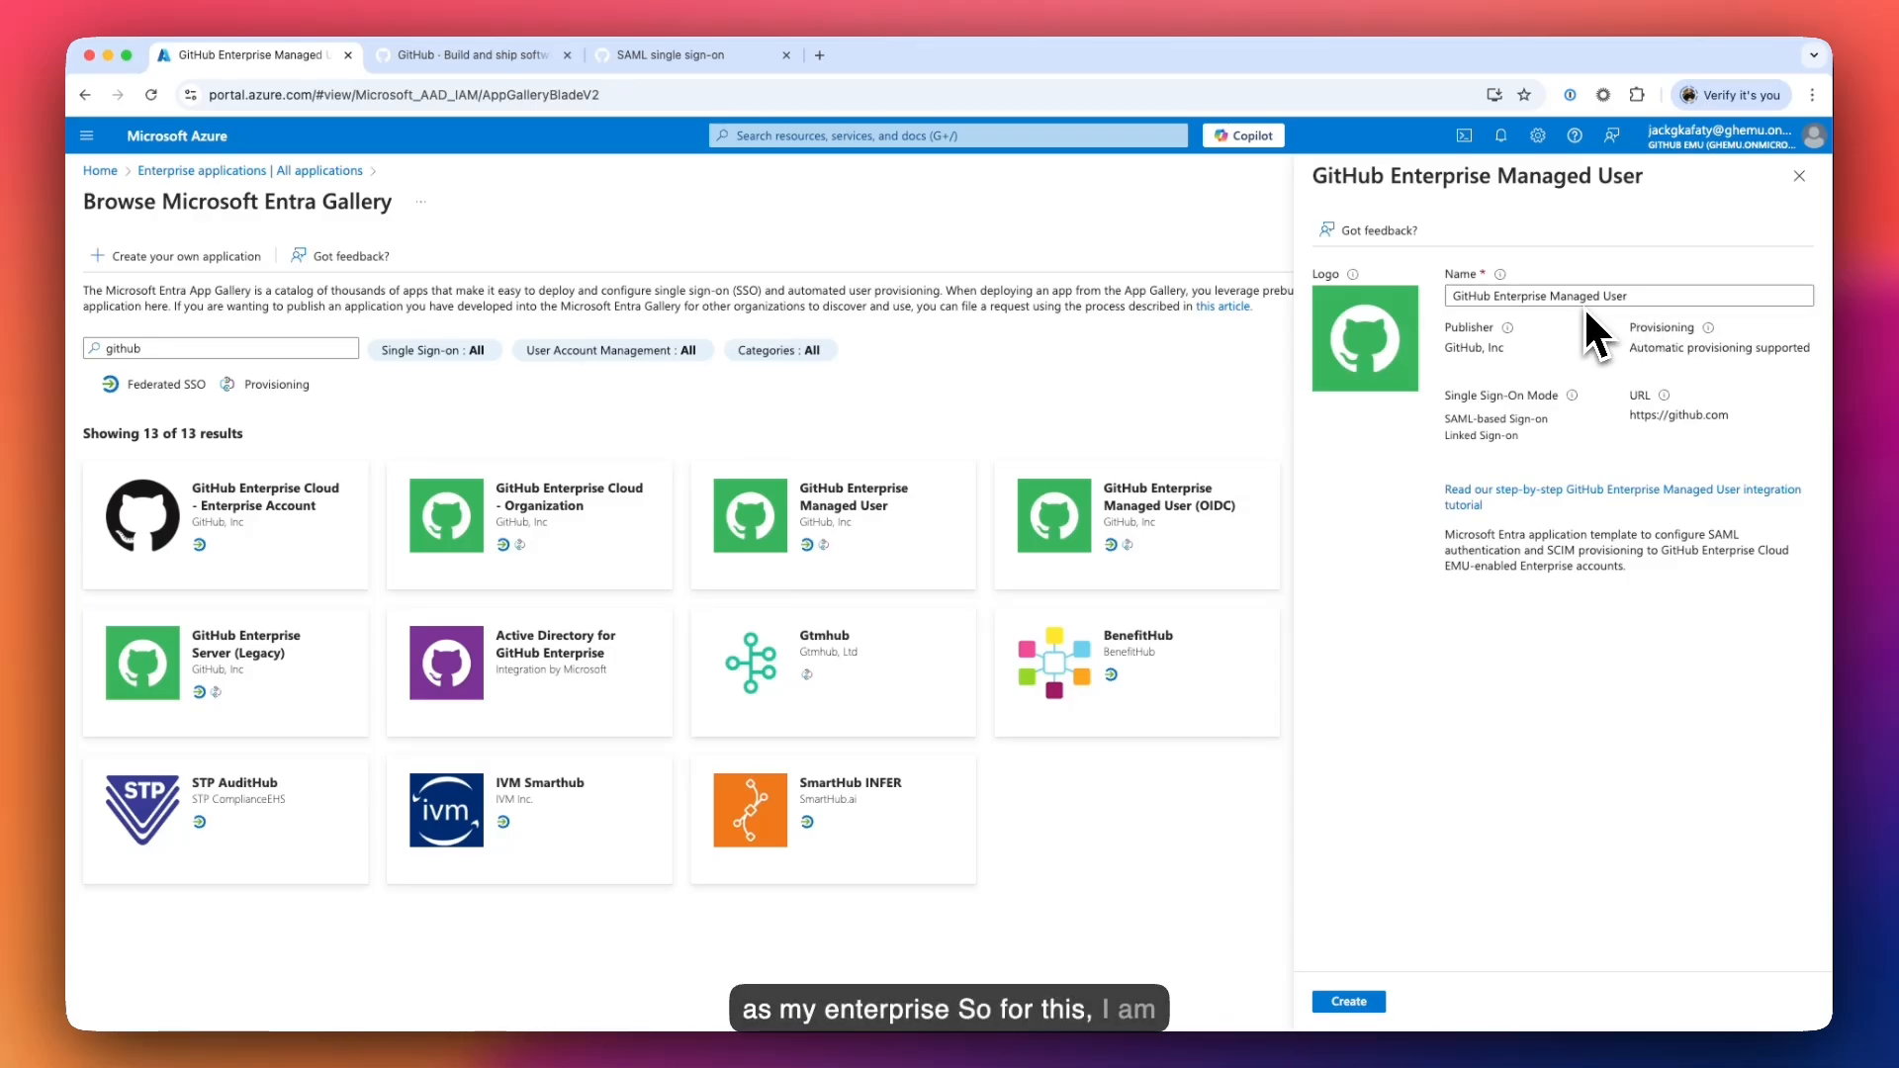
- Copy 'copilotemu' from the GitHub URL and create the app as 'GitHub Enterprise Managed User - copilotemu'
left_click(674, 60)
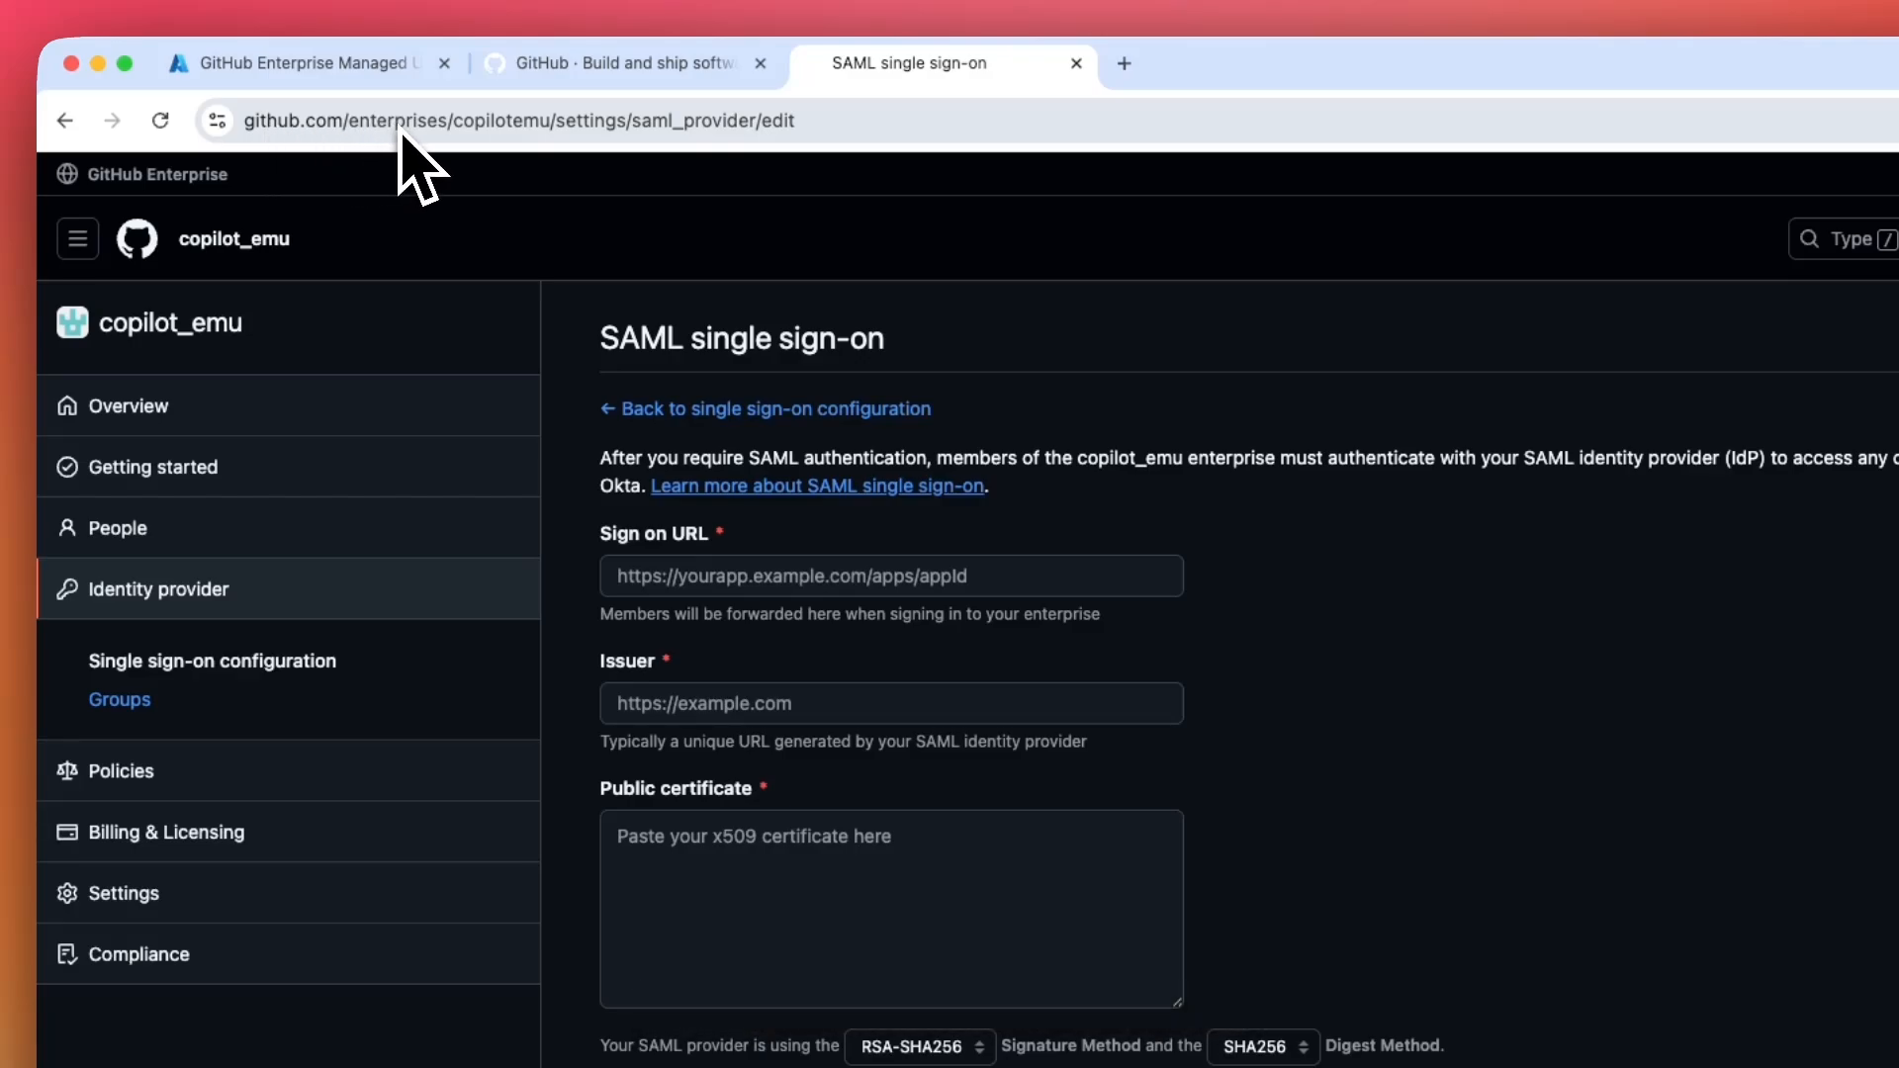
double_click(496, 133)
key("super+c")
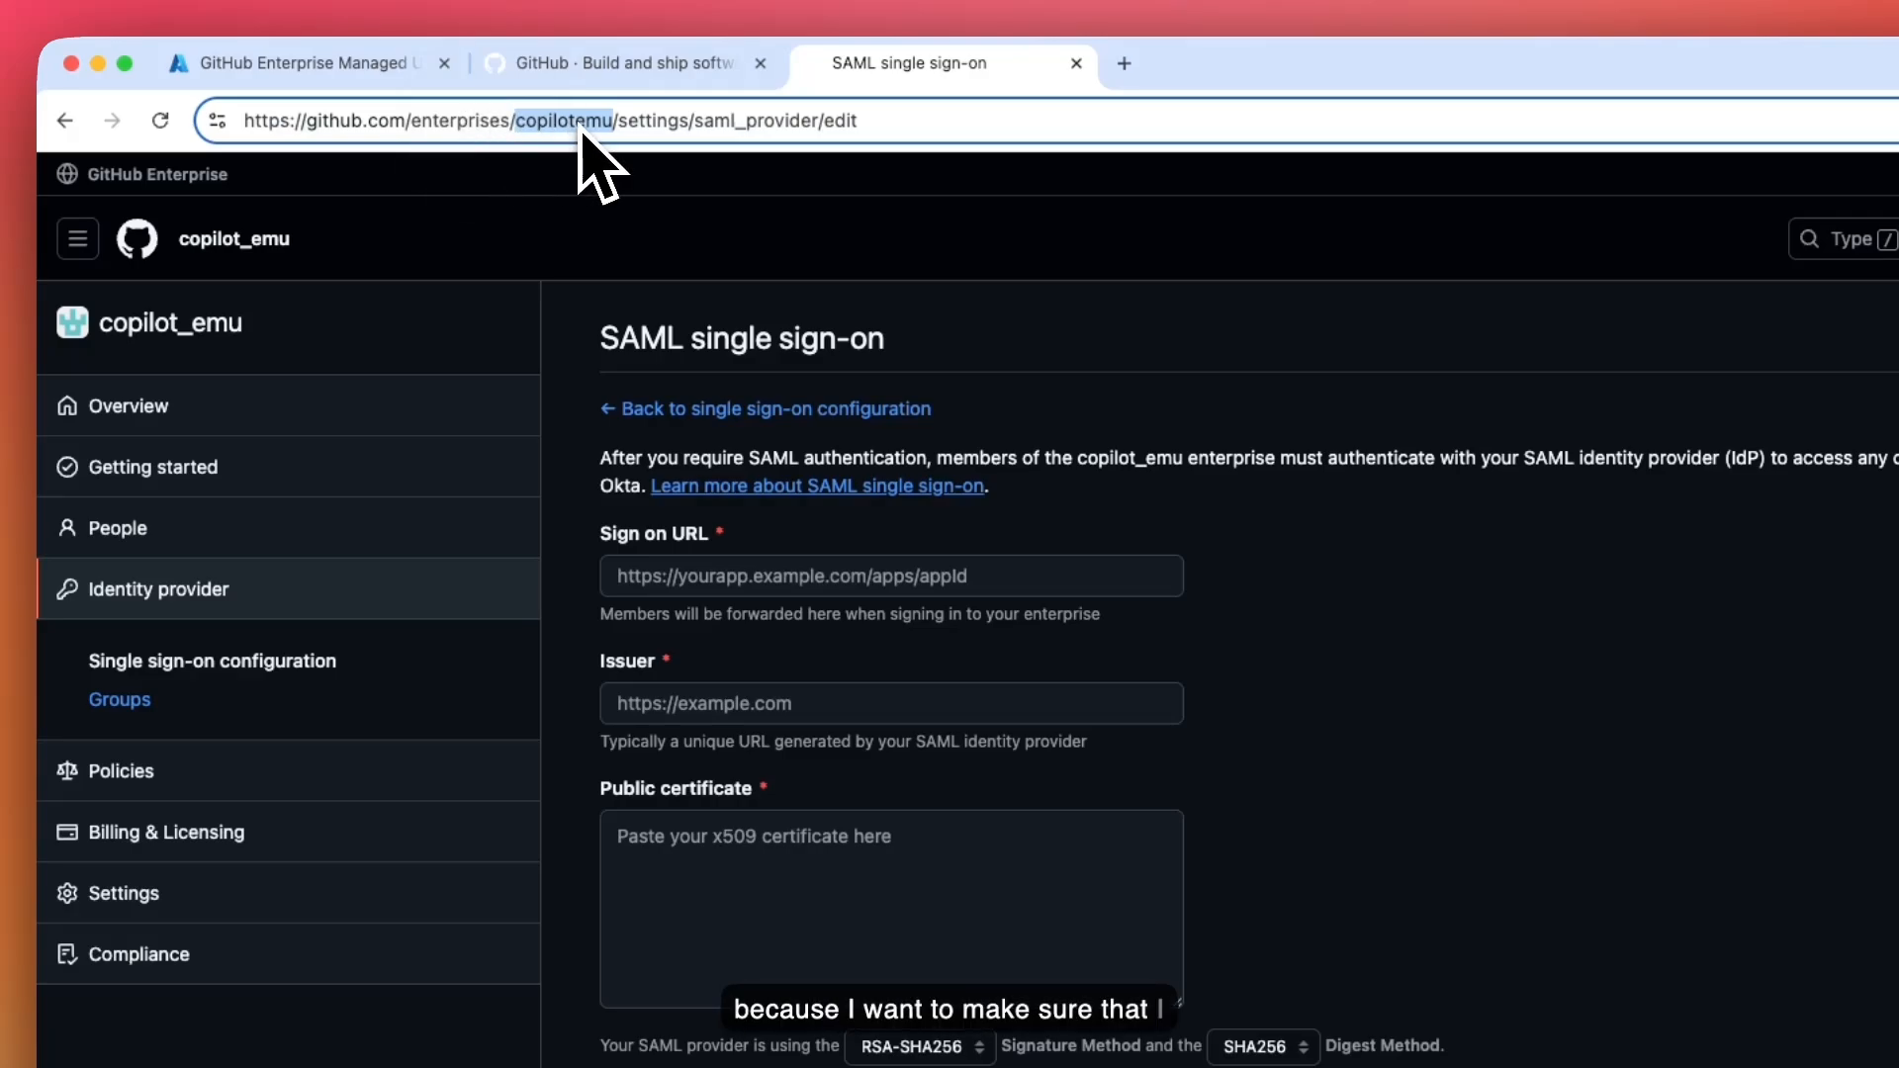
left_click(633, 238)
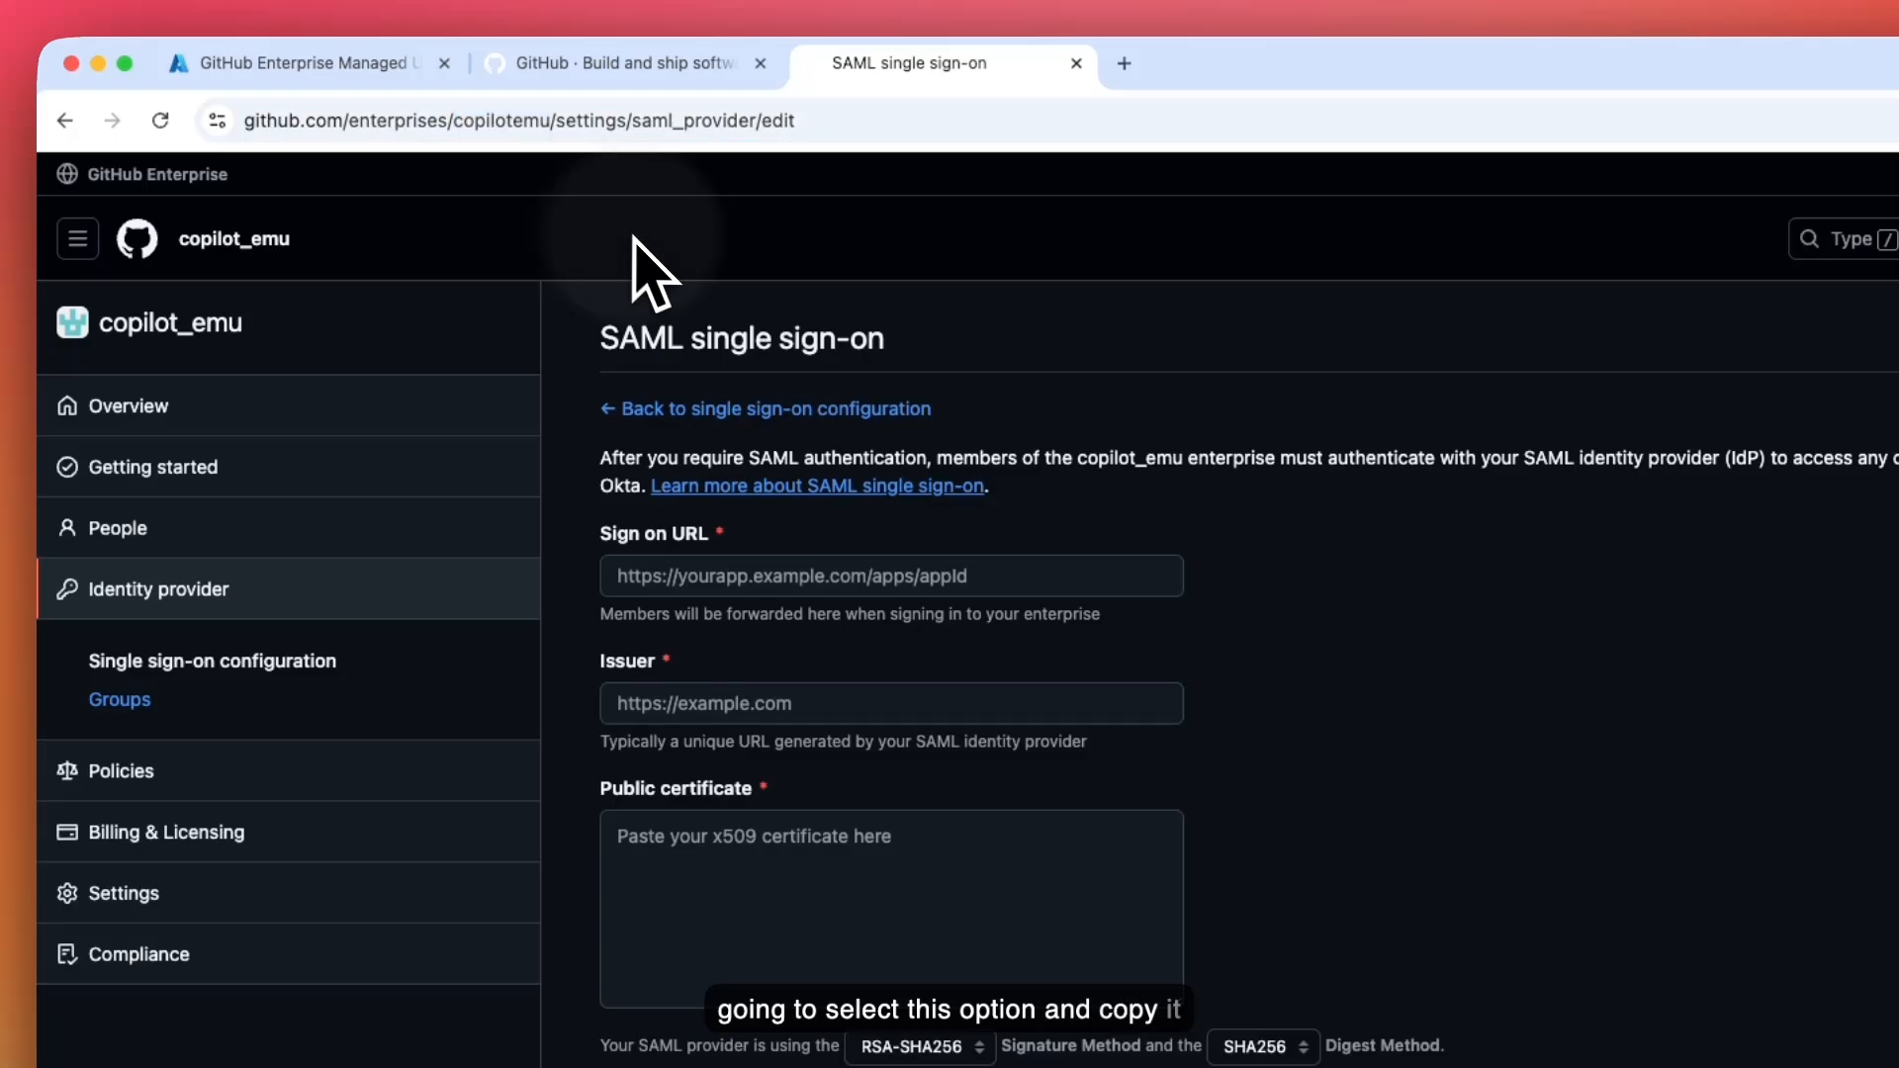
left_click(356, 66)
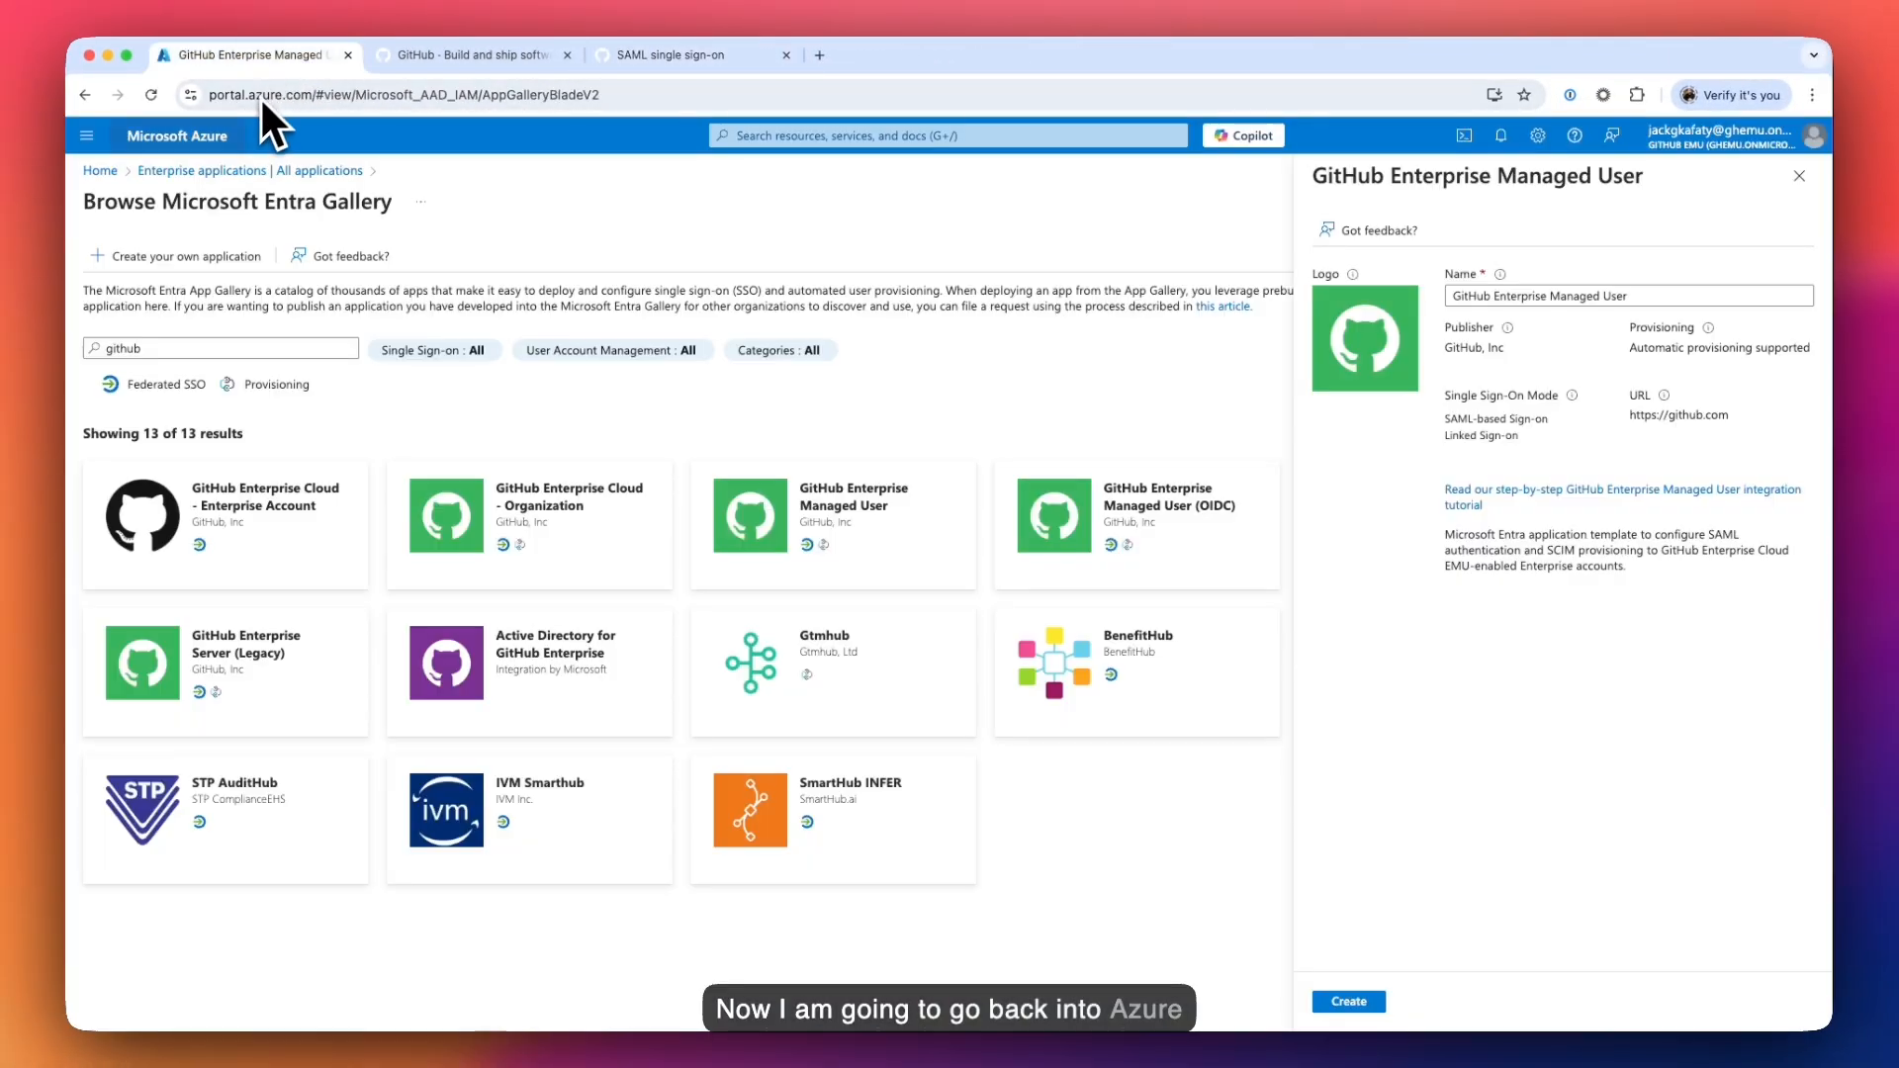
left_click(1570, 295)
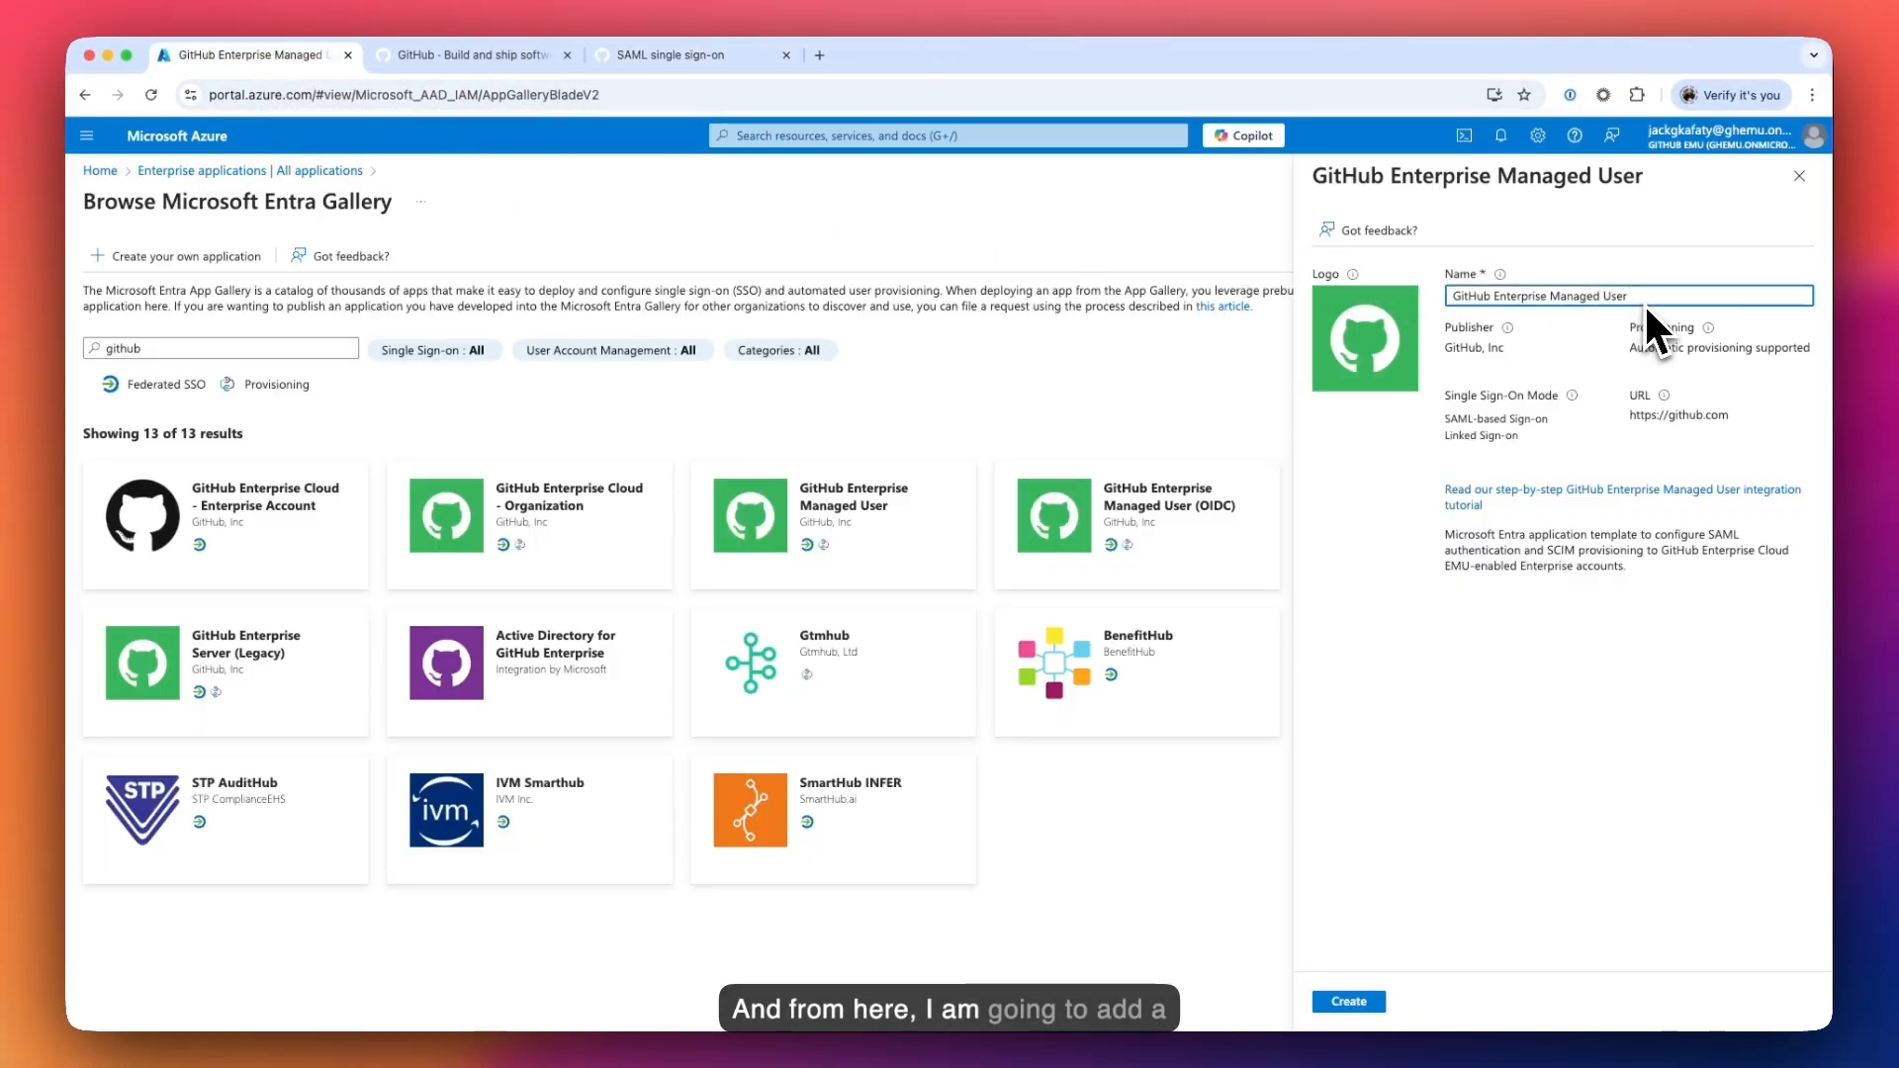
type("-")
key("super+v")
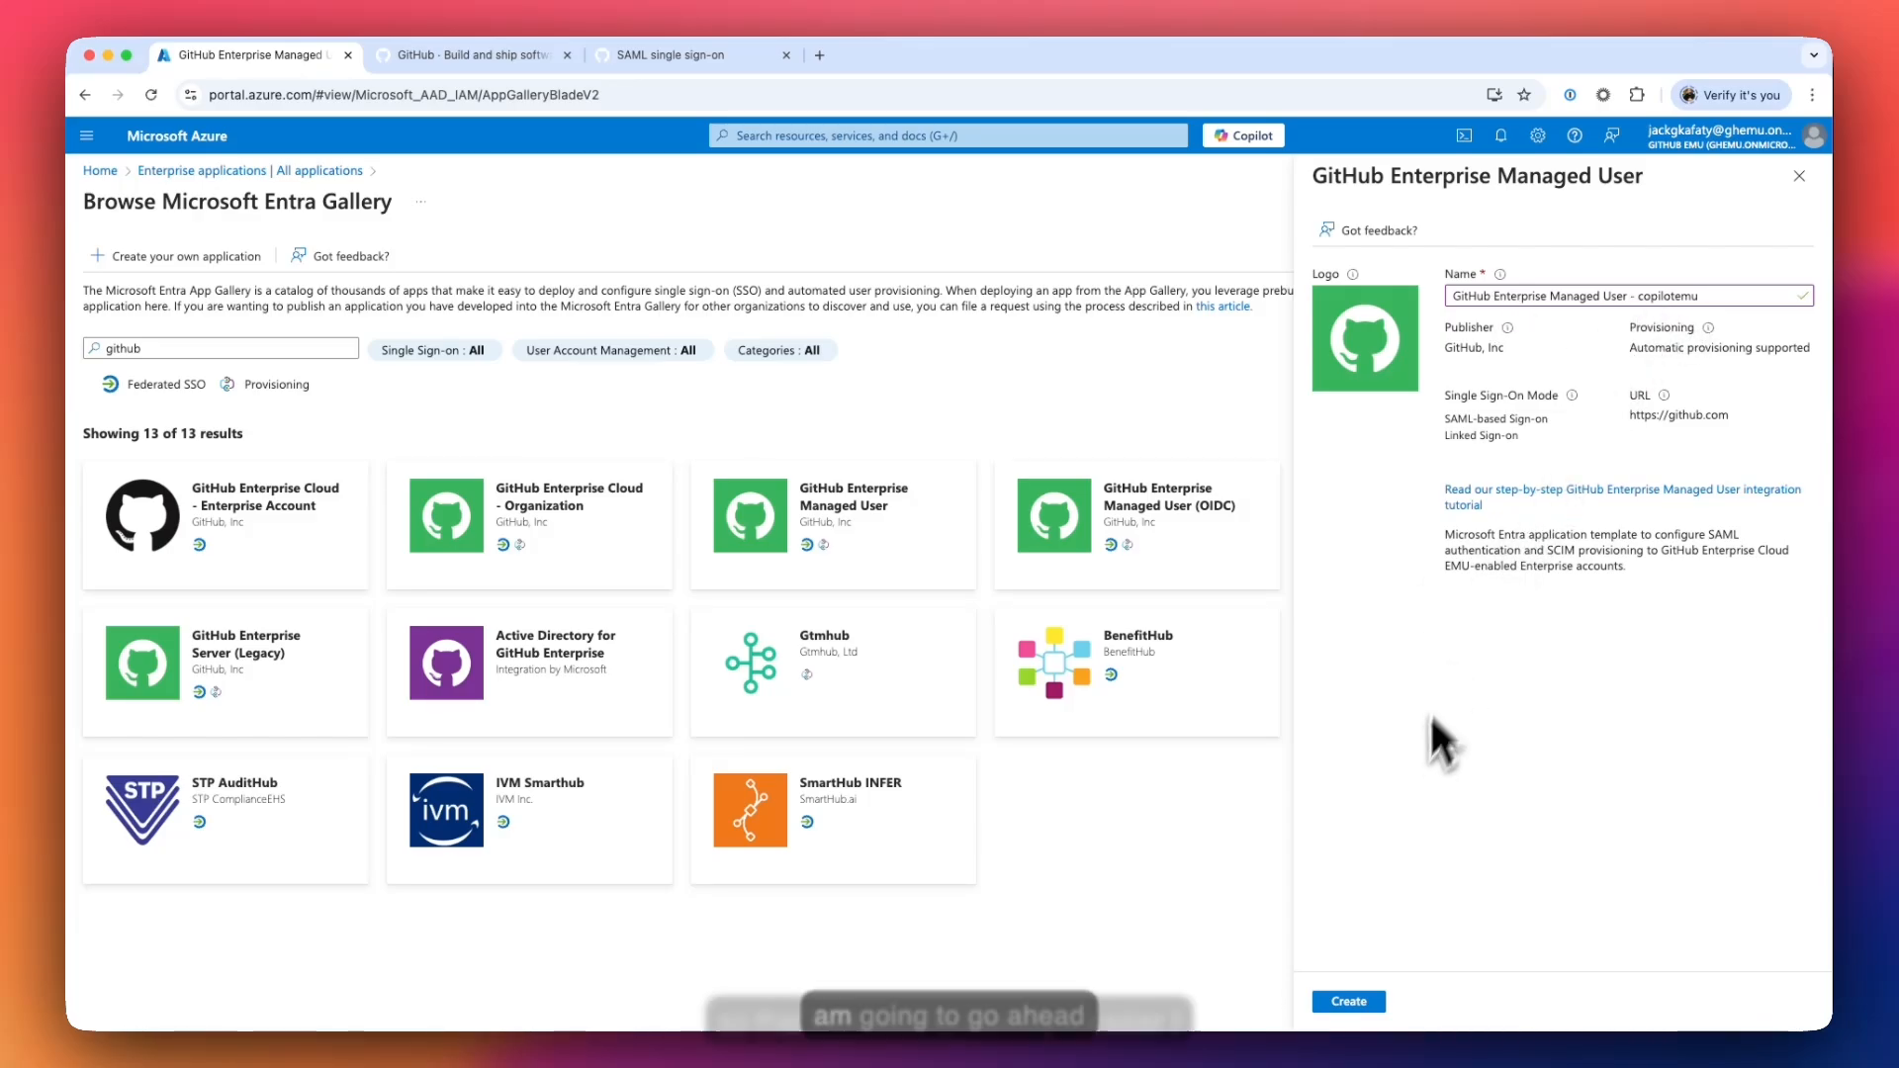
left_click(1349, 999)
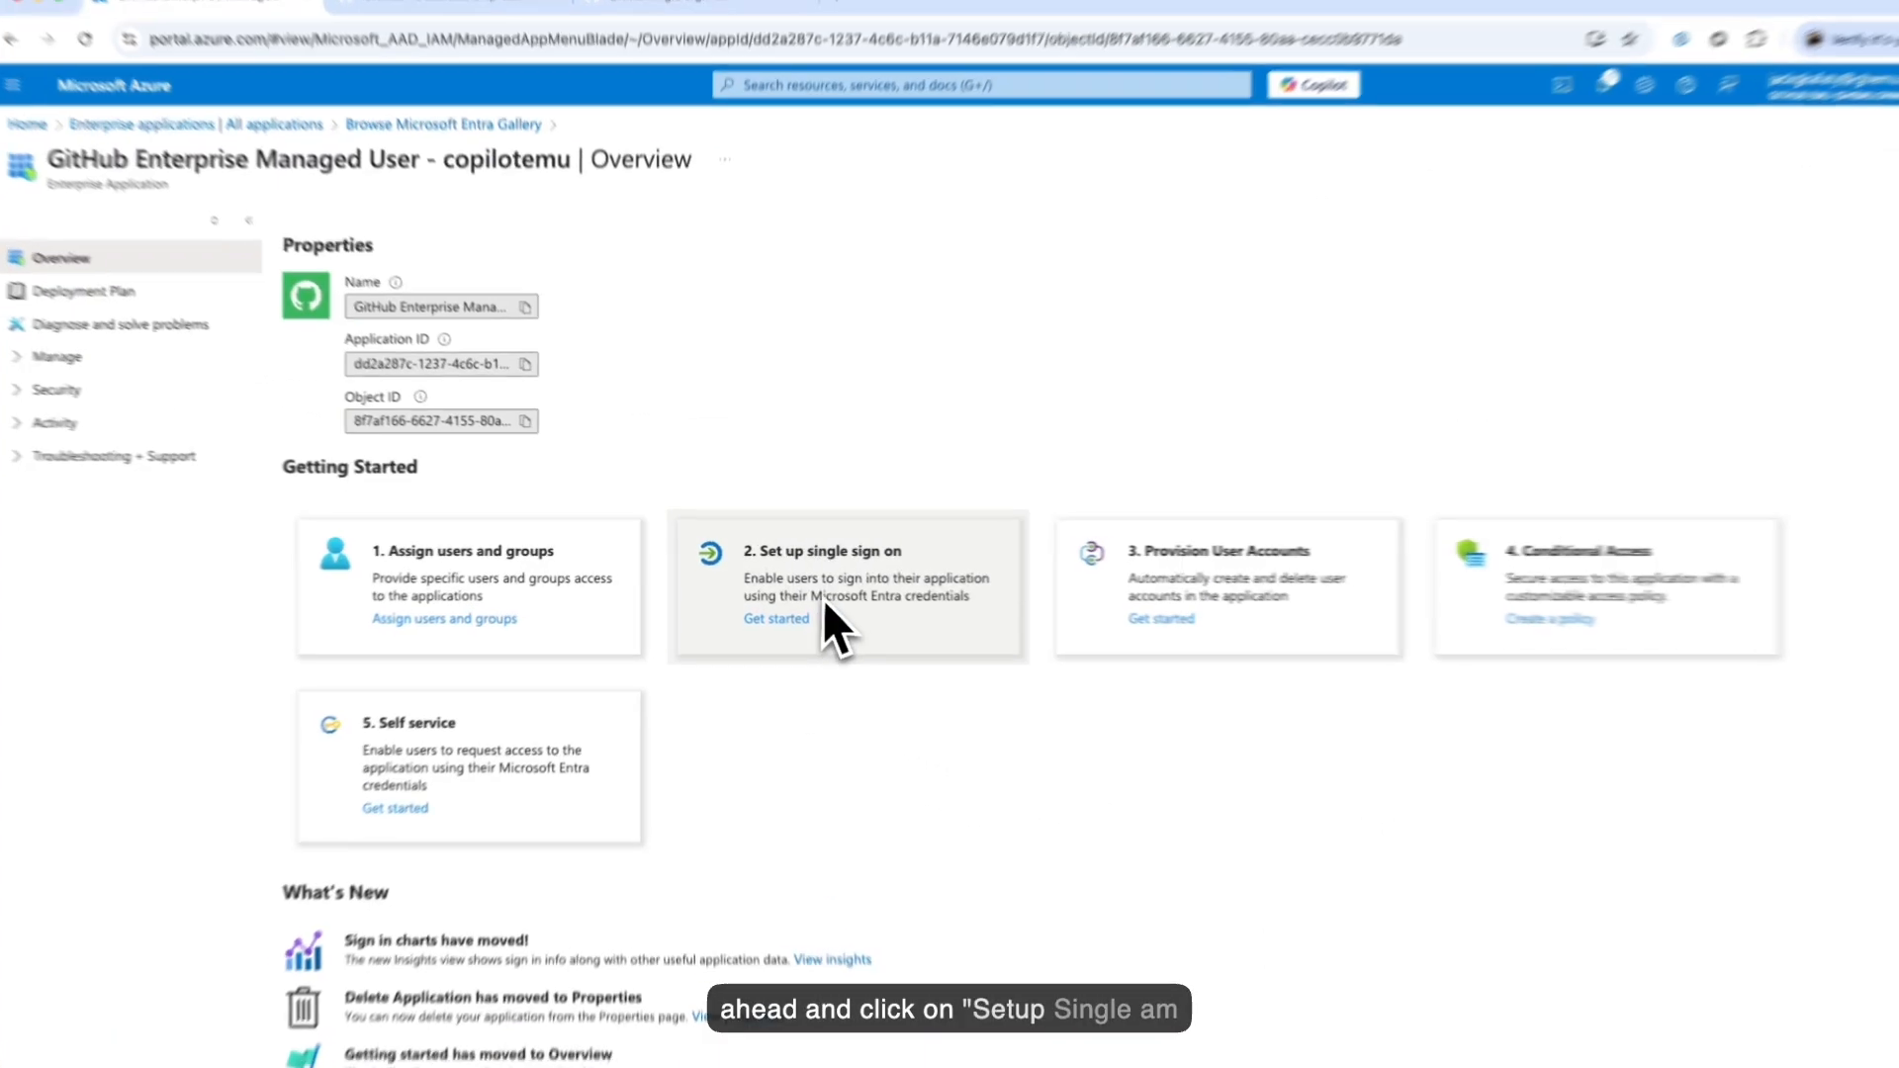
- Choose SAML as the app's single sign-on method, then view its empty Users and groups list
left_click(788, 608)
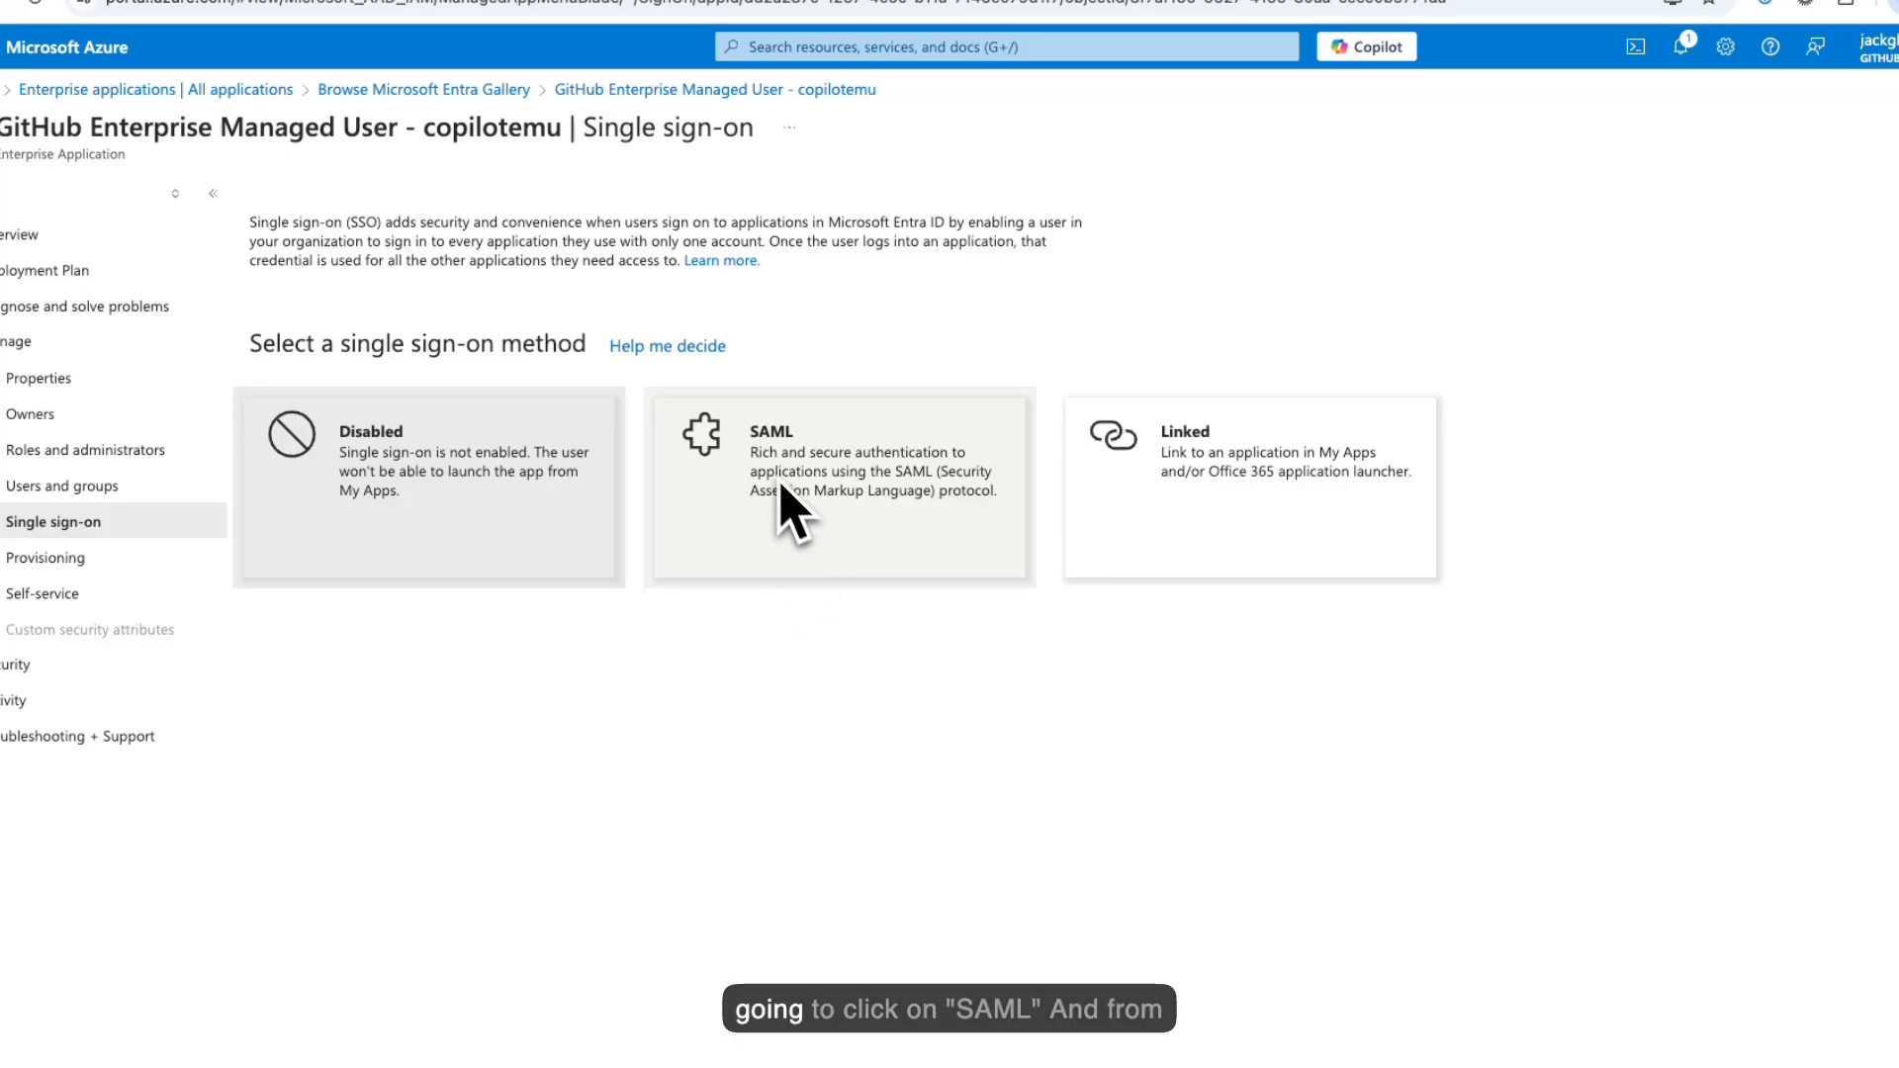
left_click(829, 495)
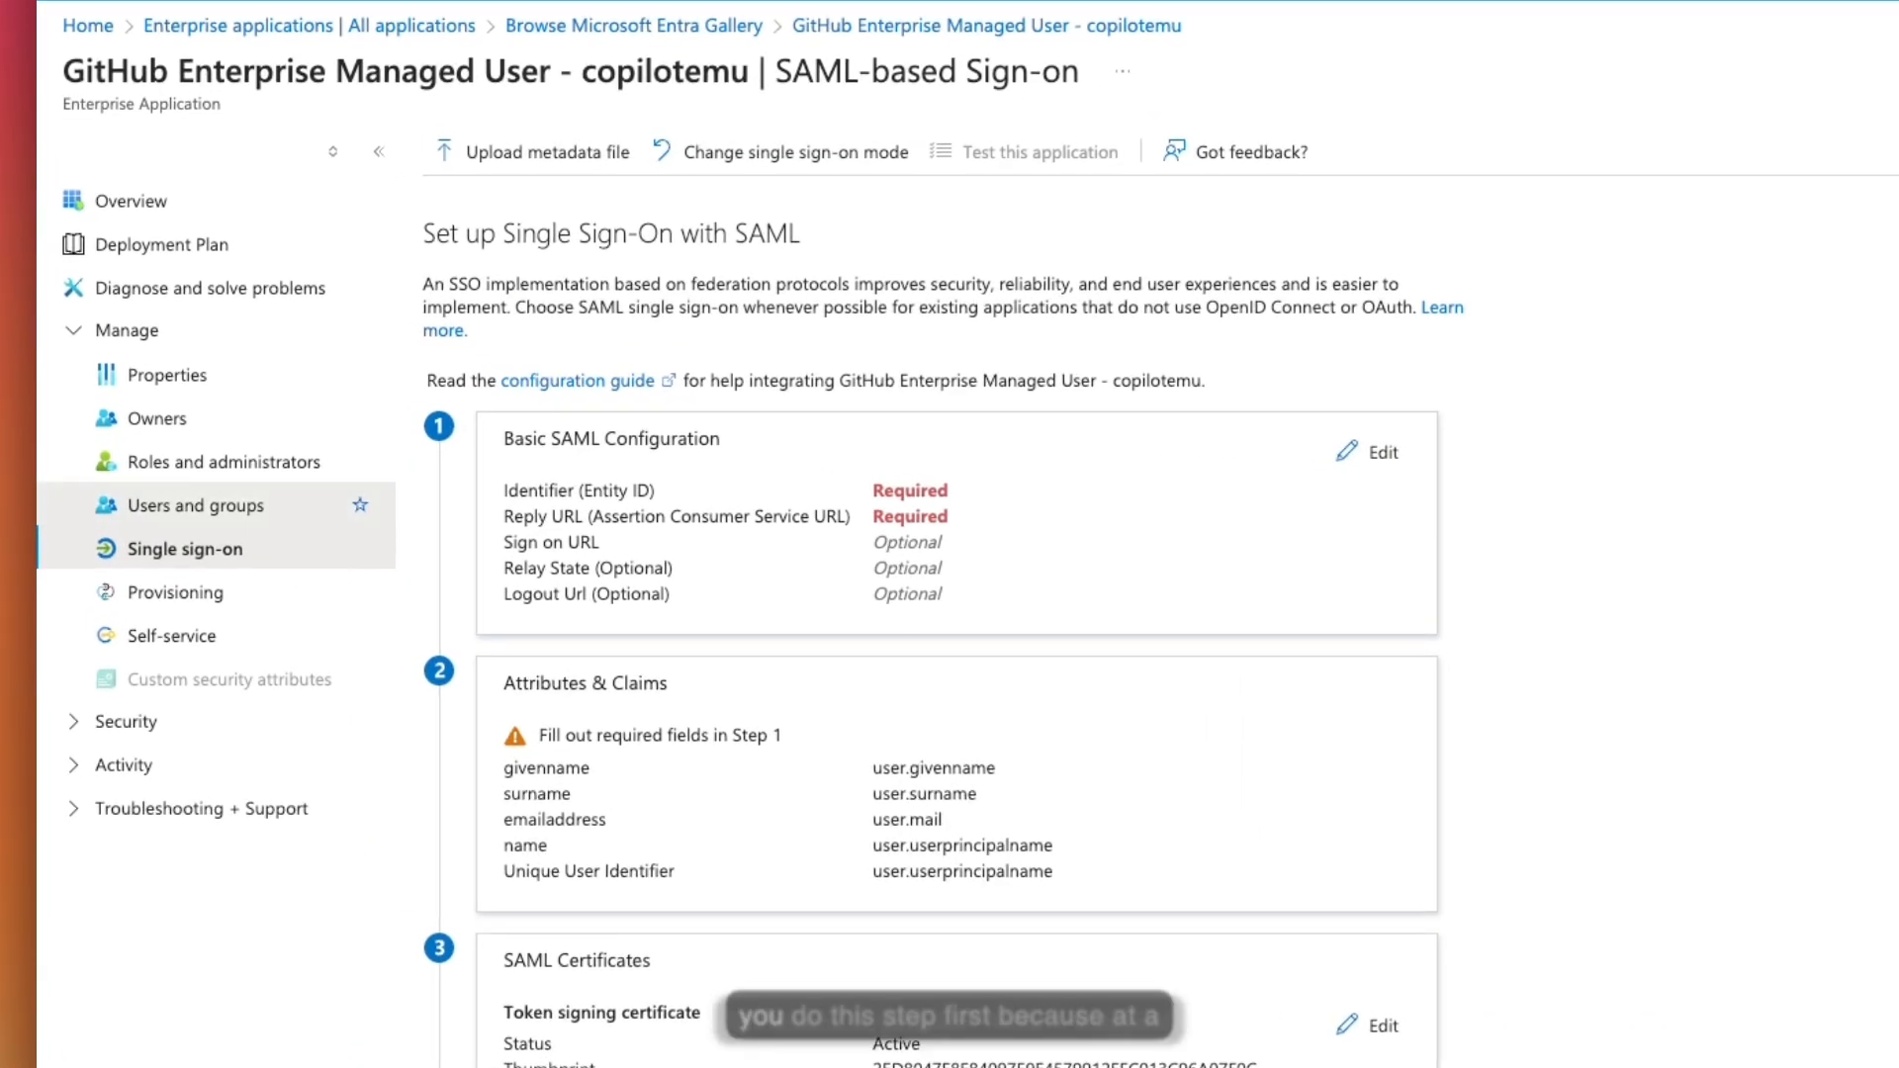
left_click(301, 516)
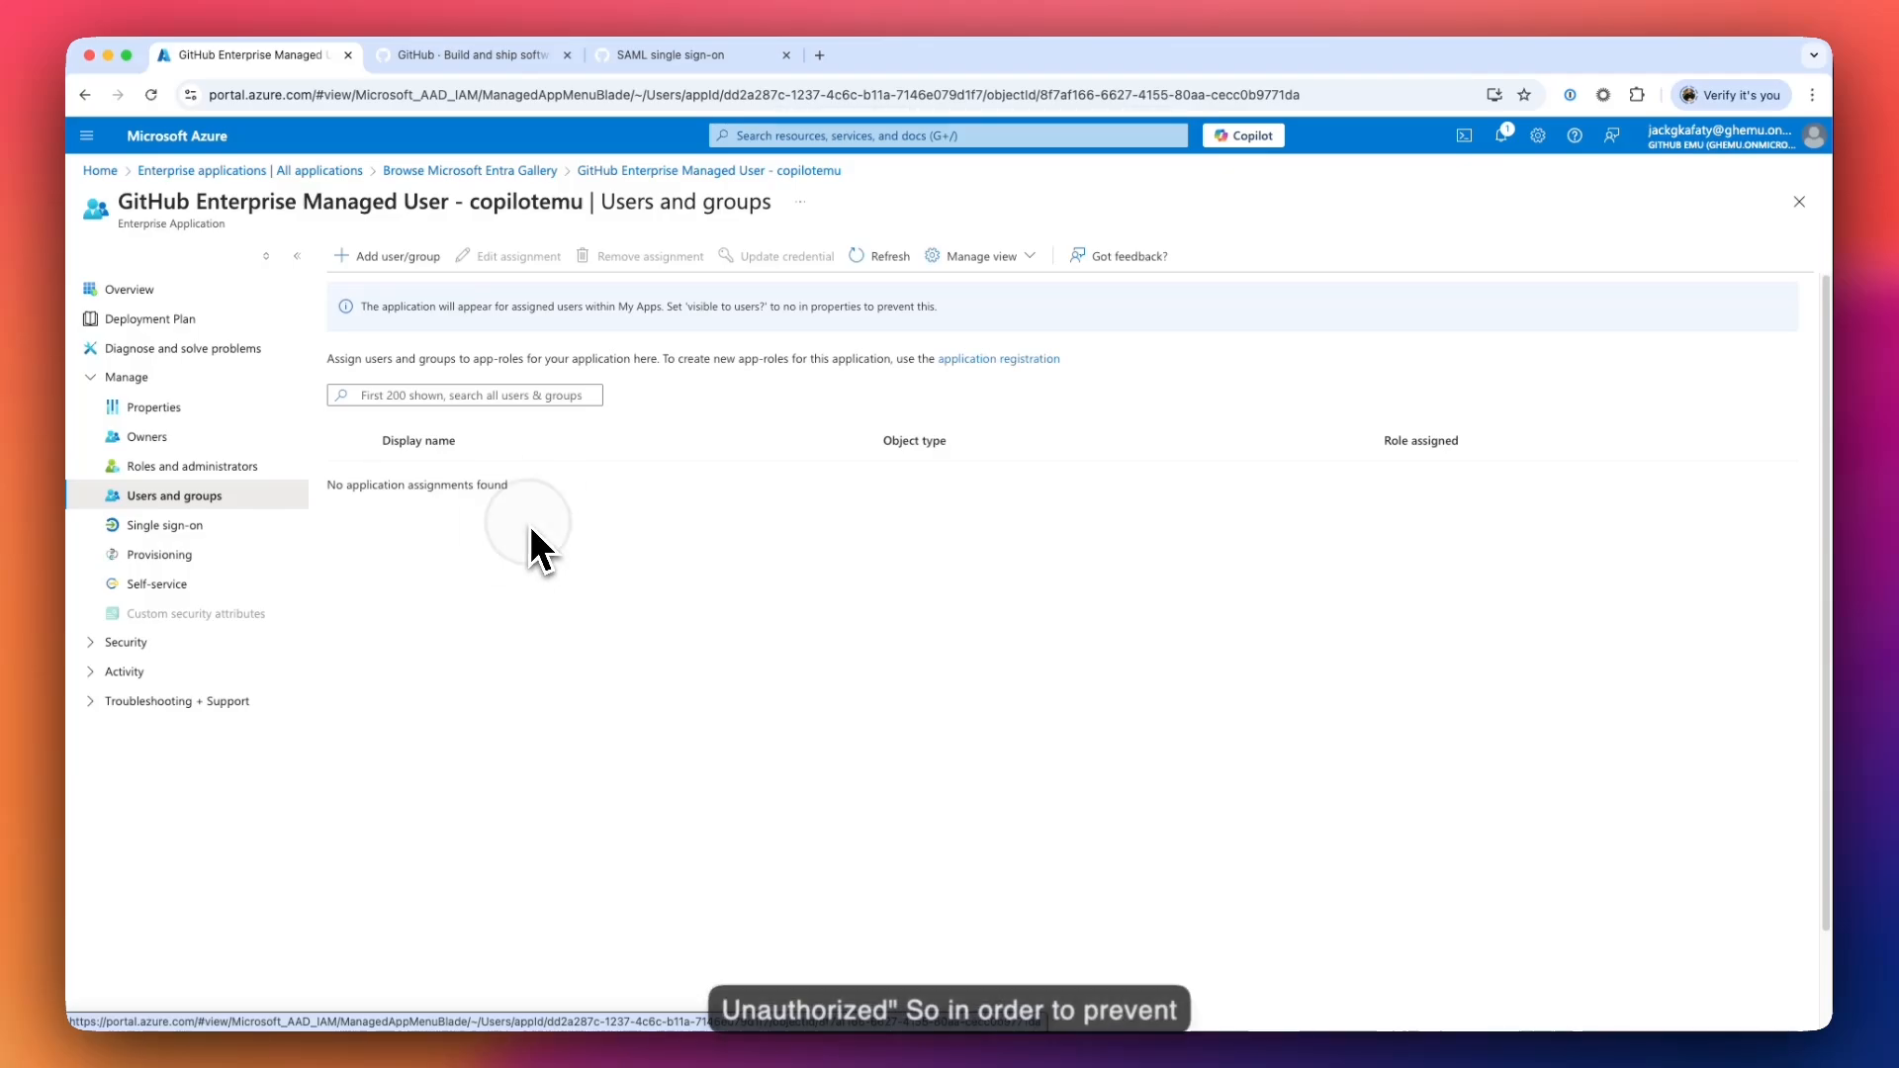
- Start a new assignment and select the user found by searching their name
left_click(393, 259)
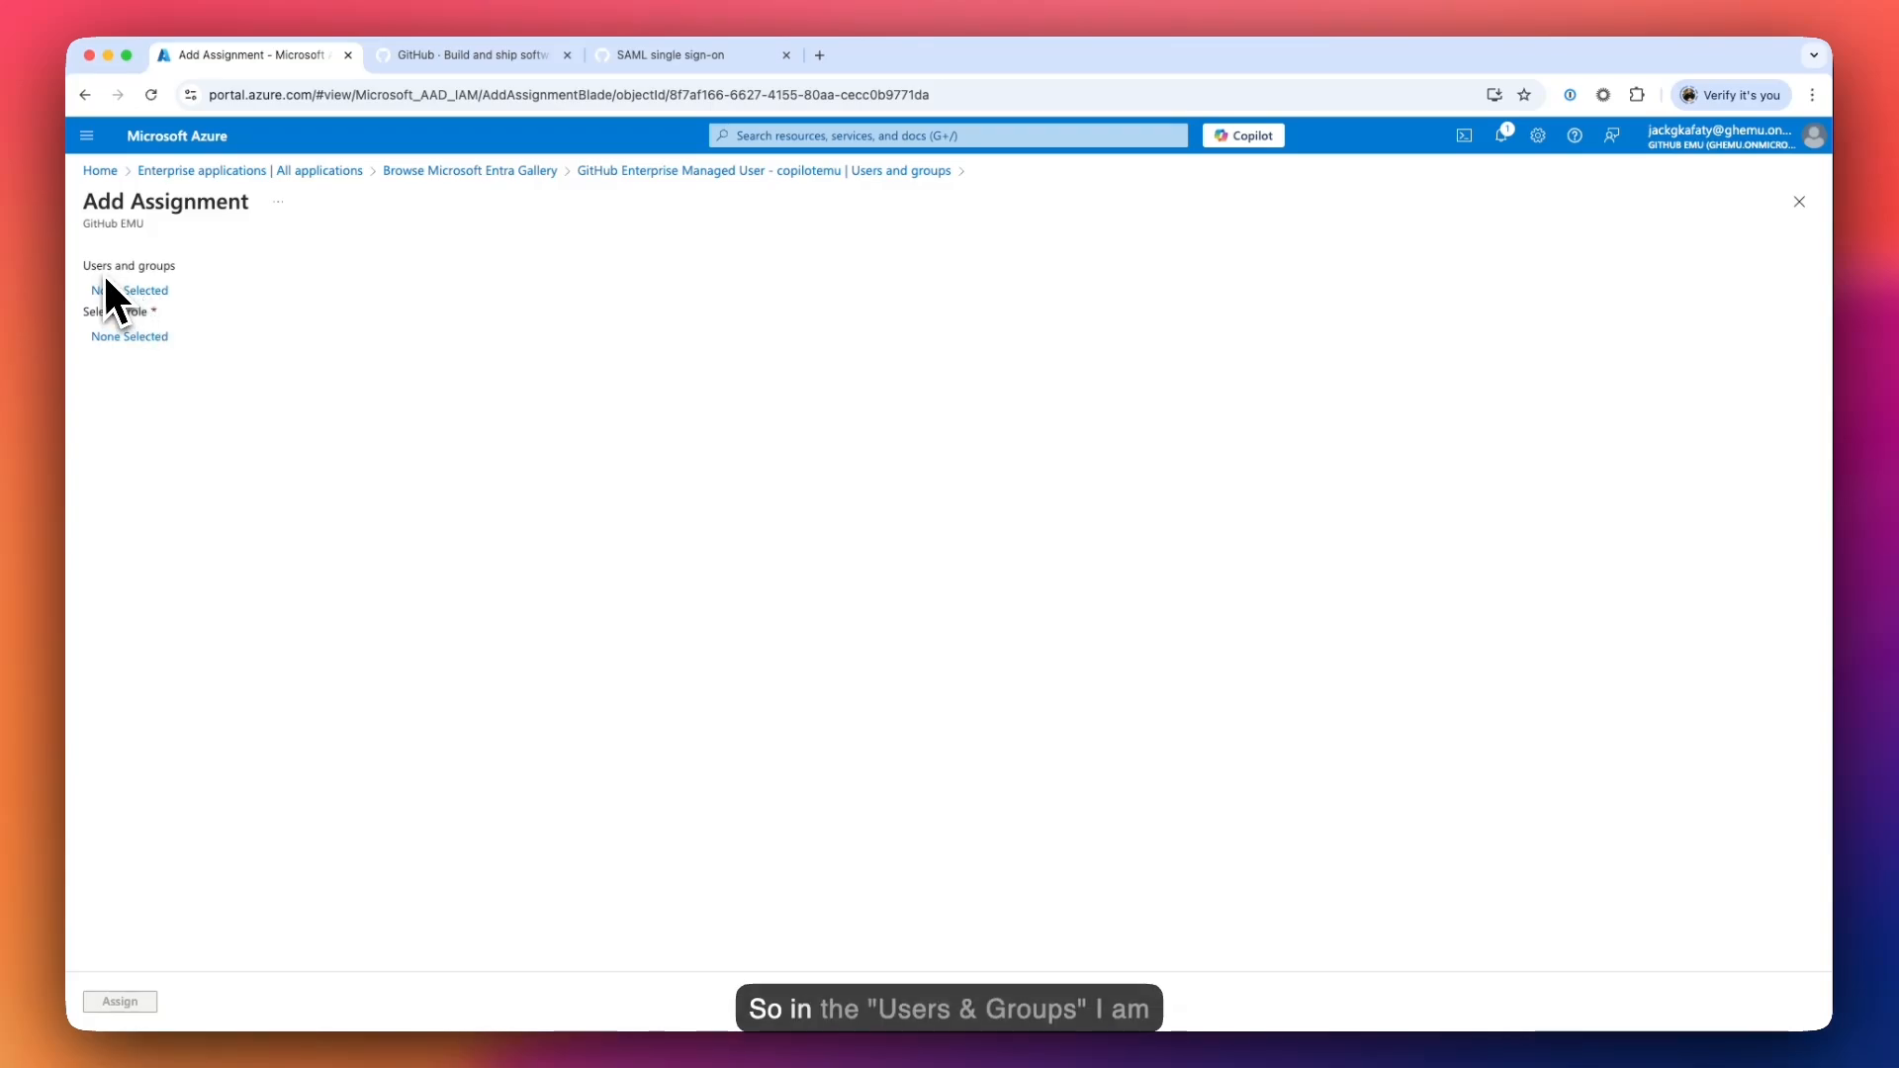
left_click(129, 292)
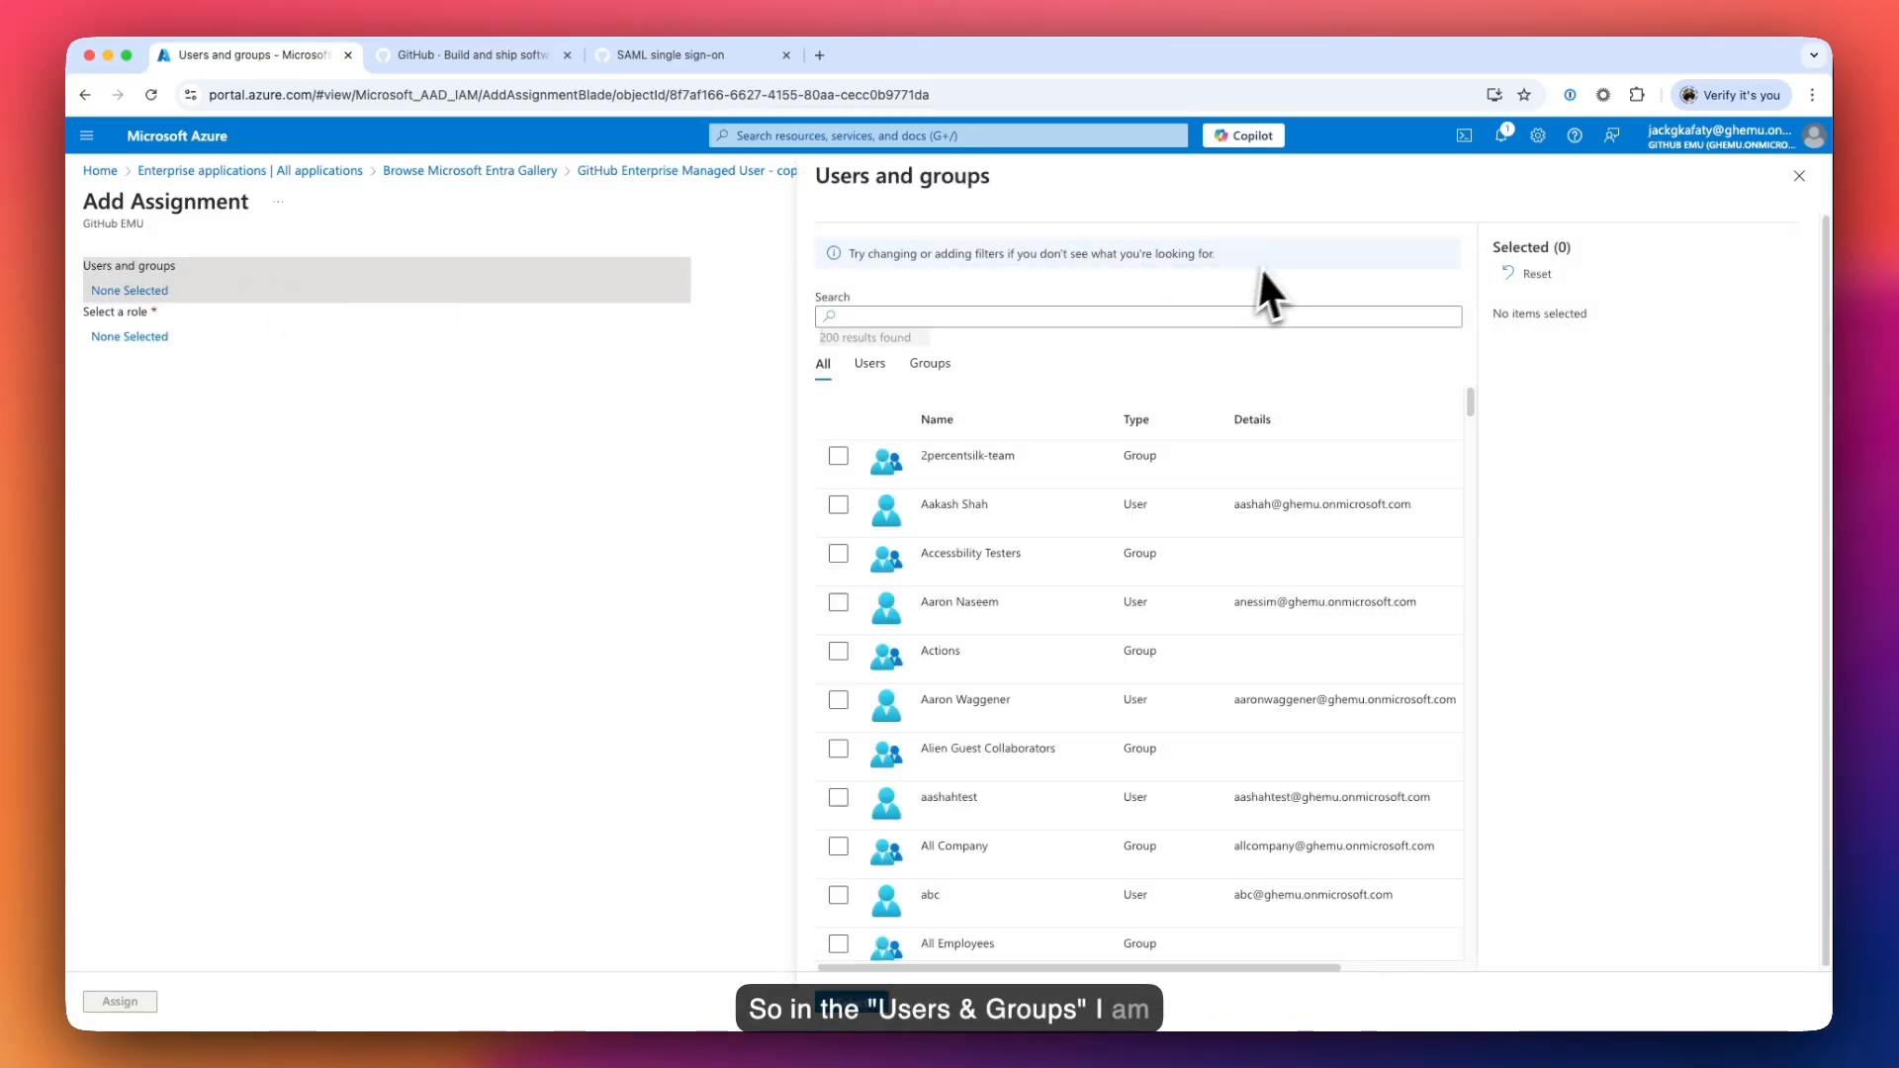
left_click(1141, 315)
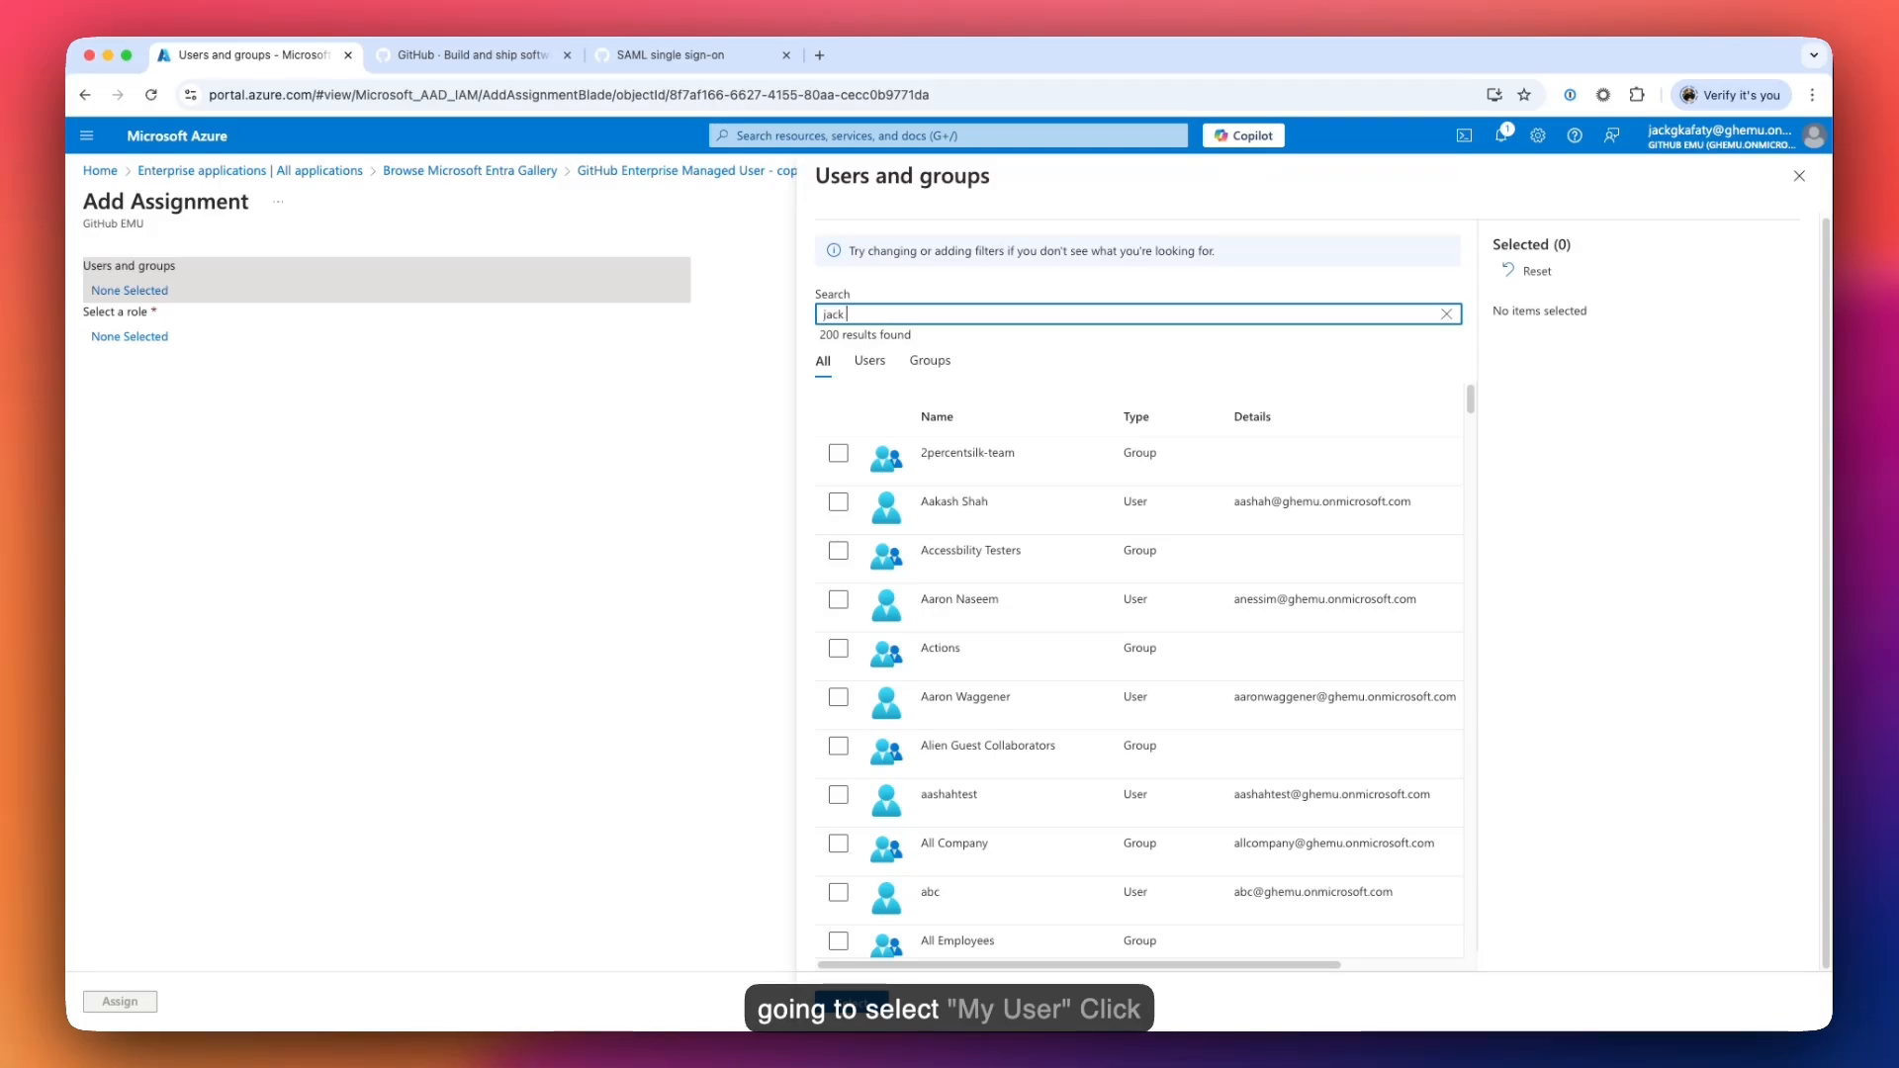
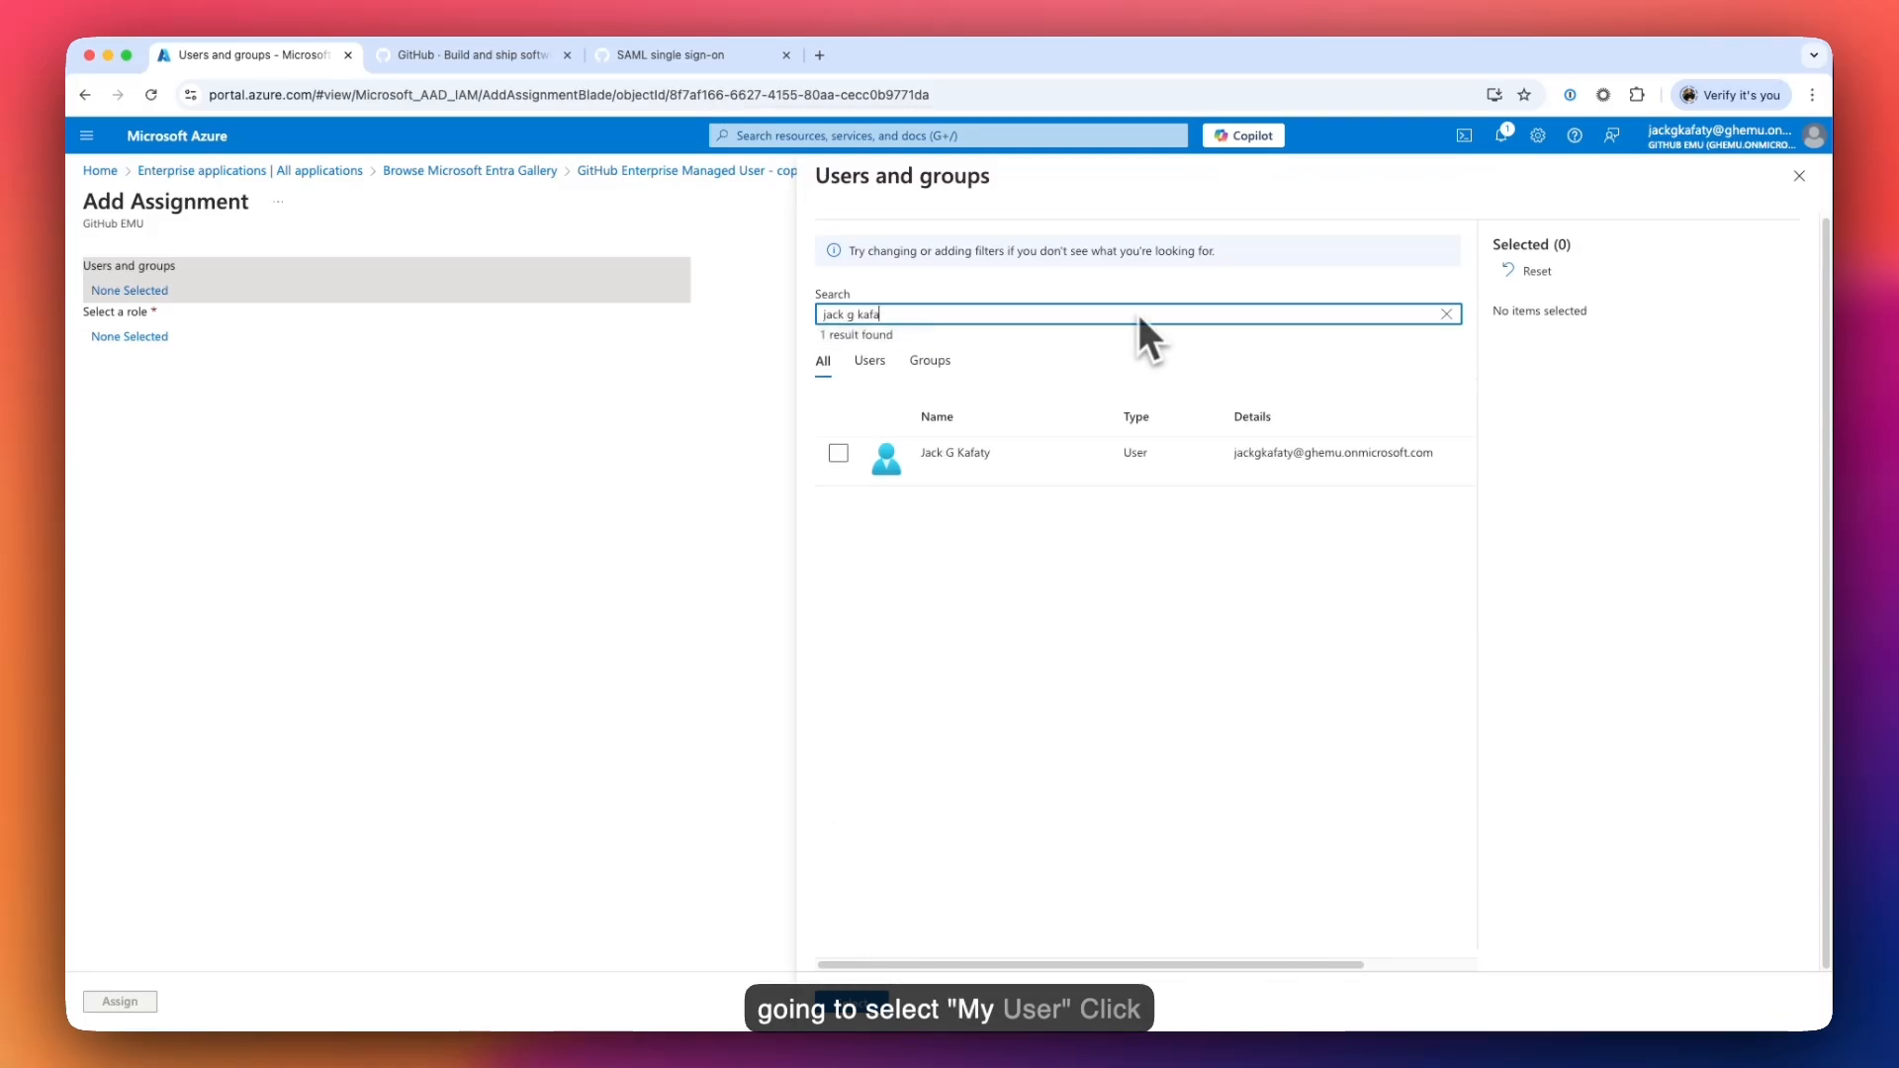
left_click(874, 455)
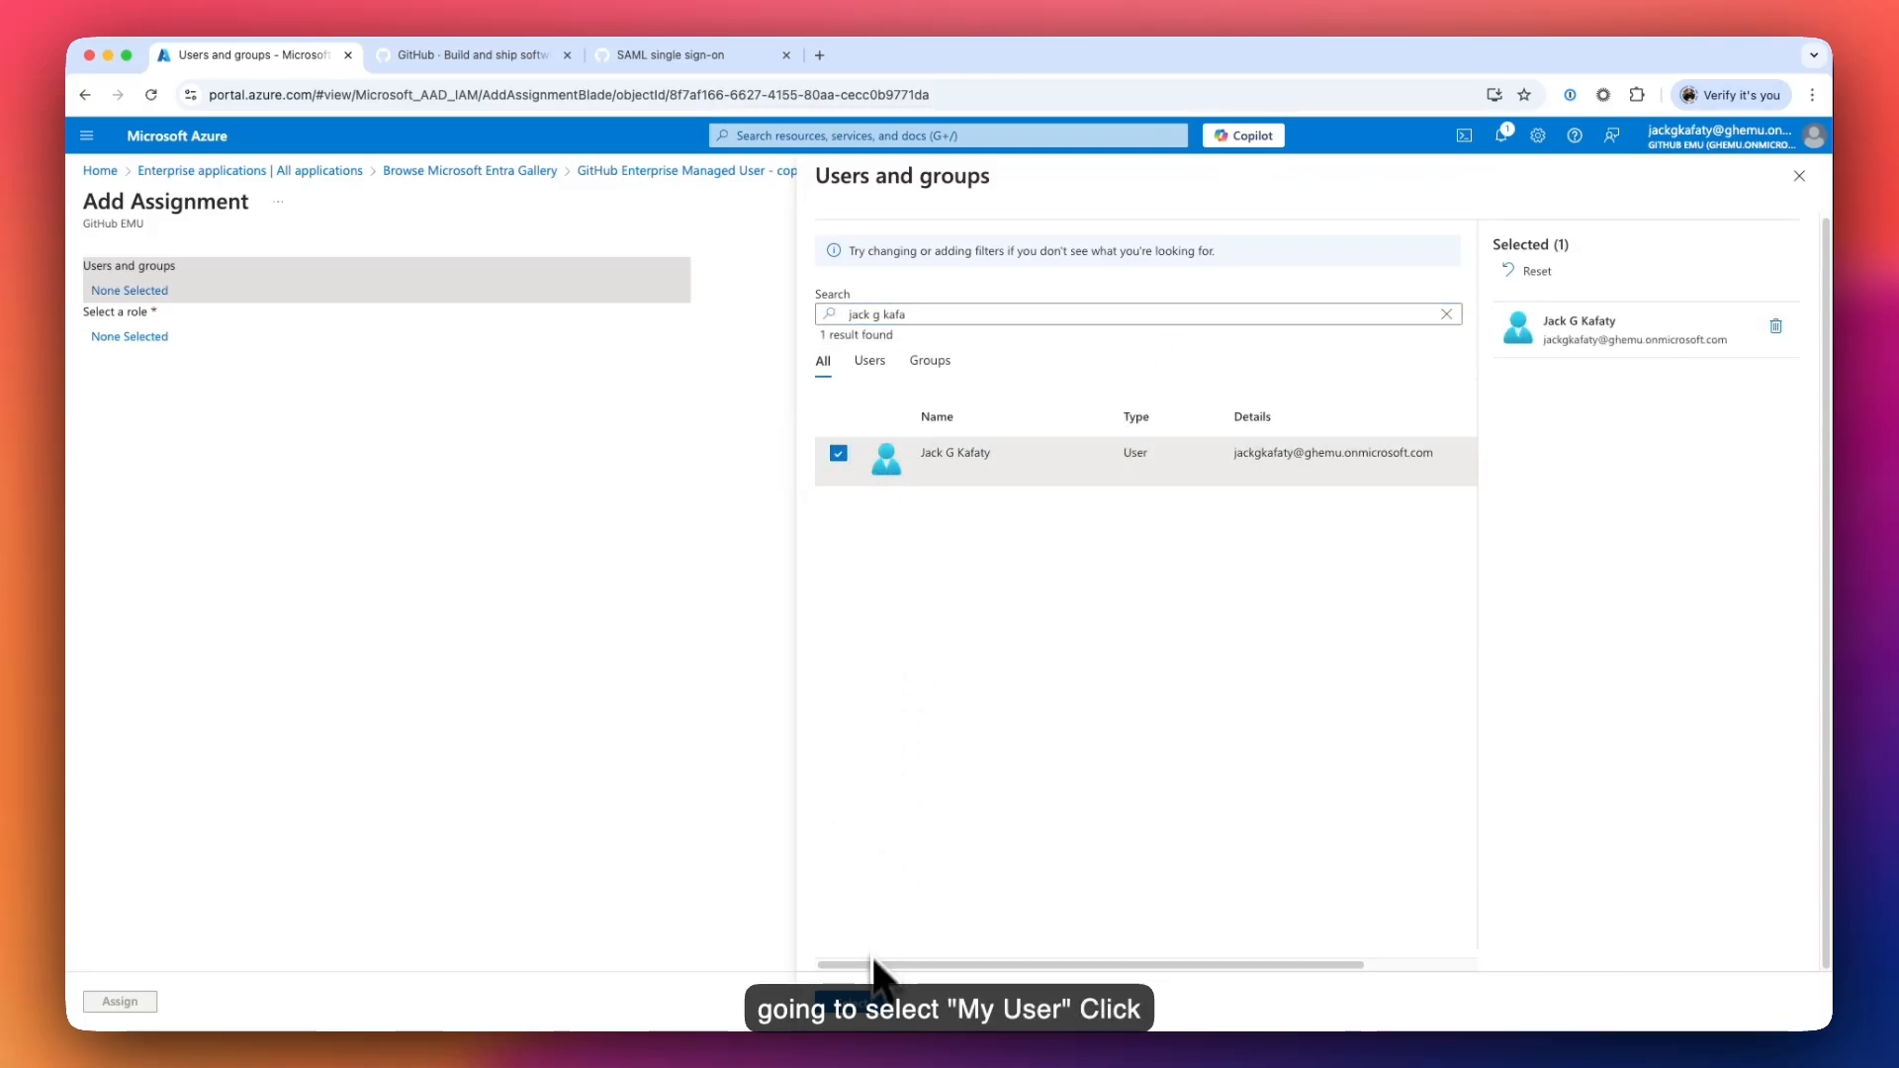
left_click(862, 1002)
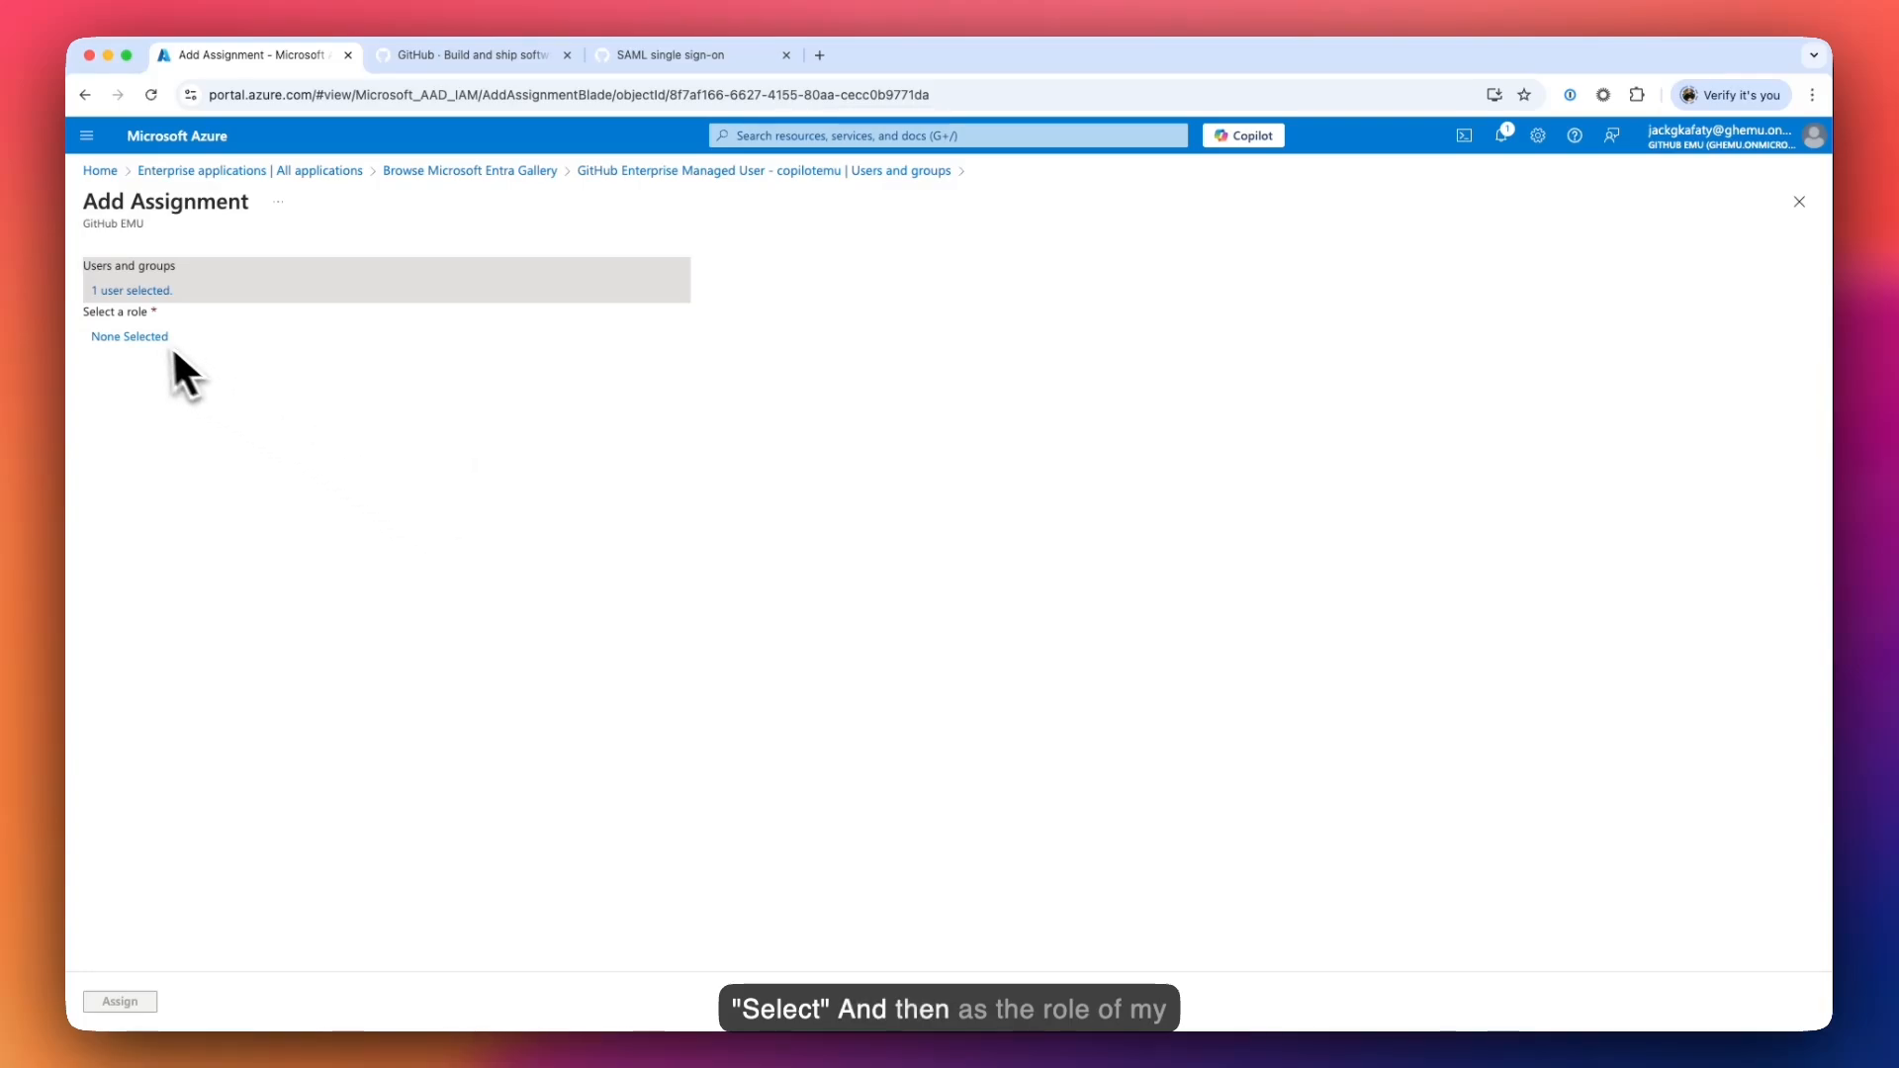
- Give the selected user the Enterprise Owner role and assign them to the copilotemu app
left_click(144, 338)
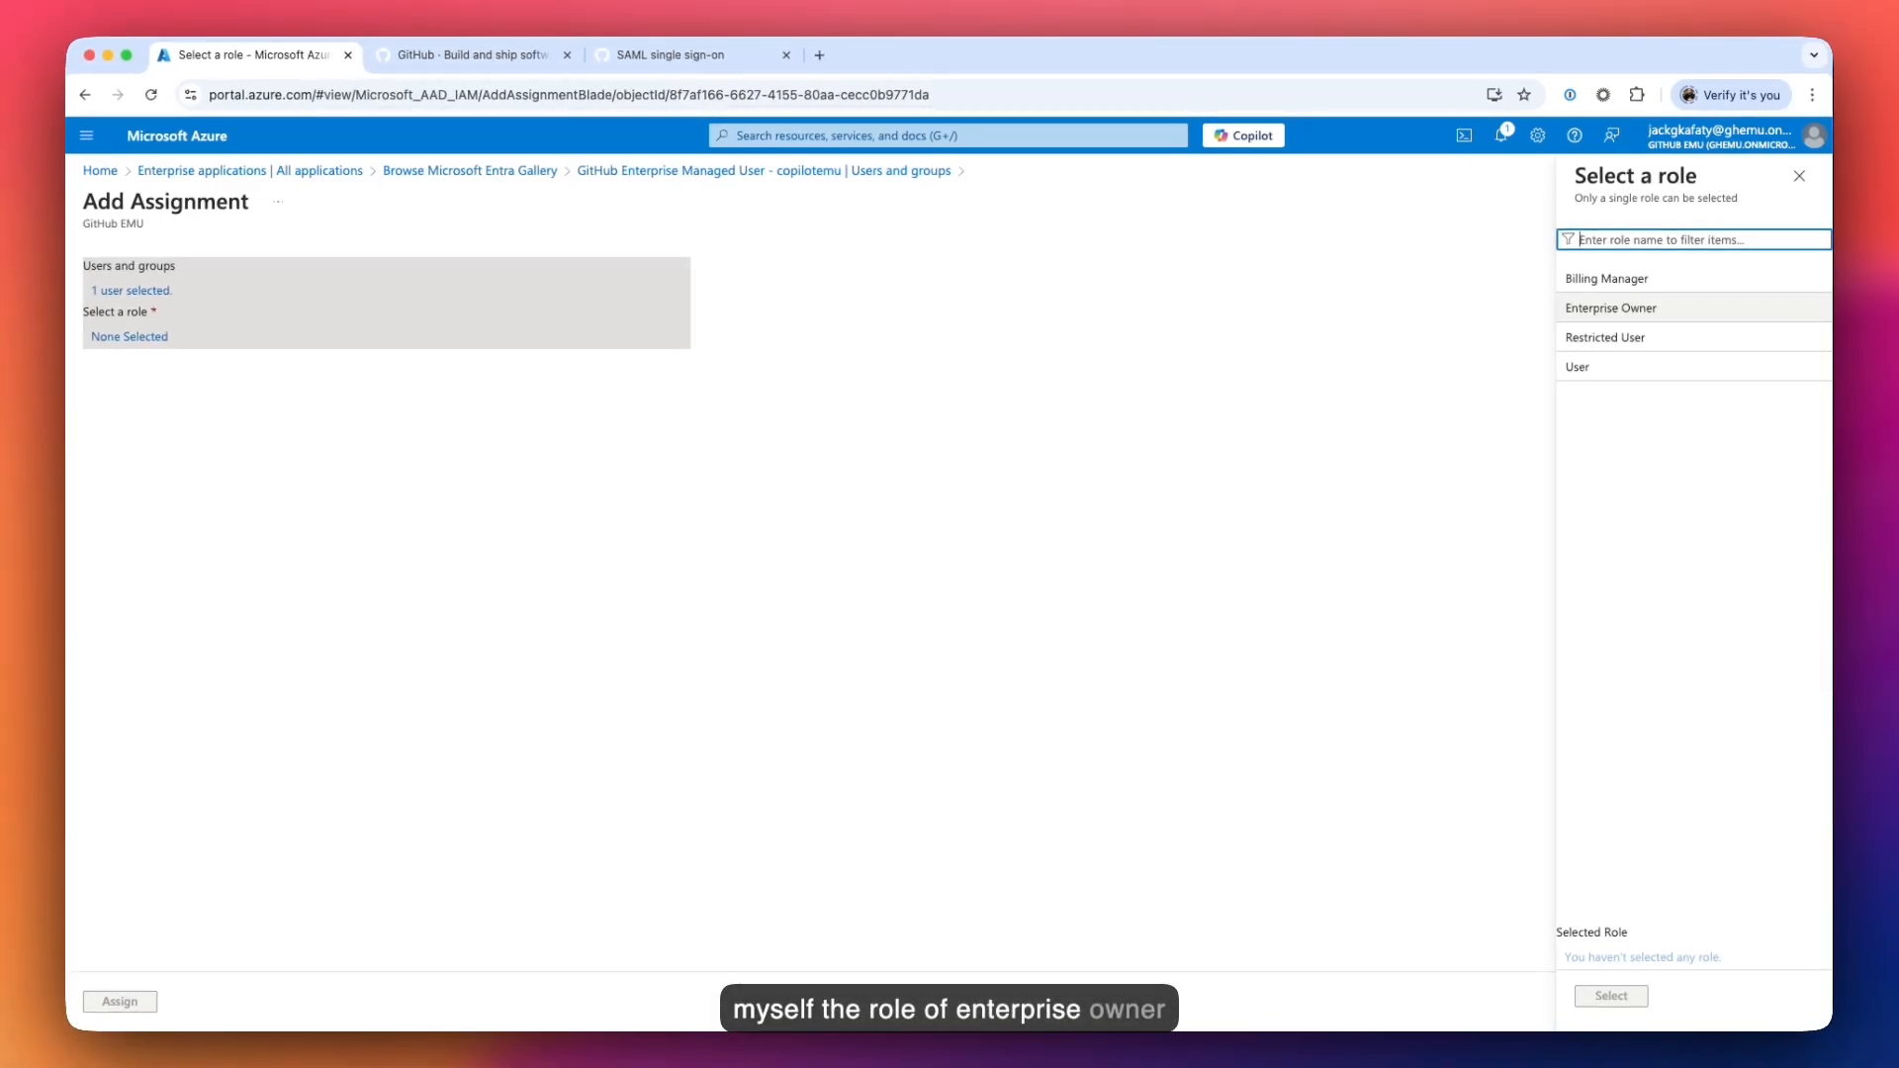
left_click(1611, 307)
left_click(1612, 996)
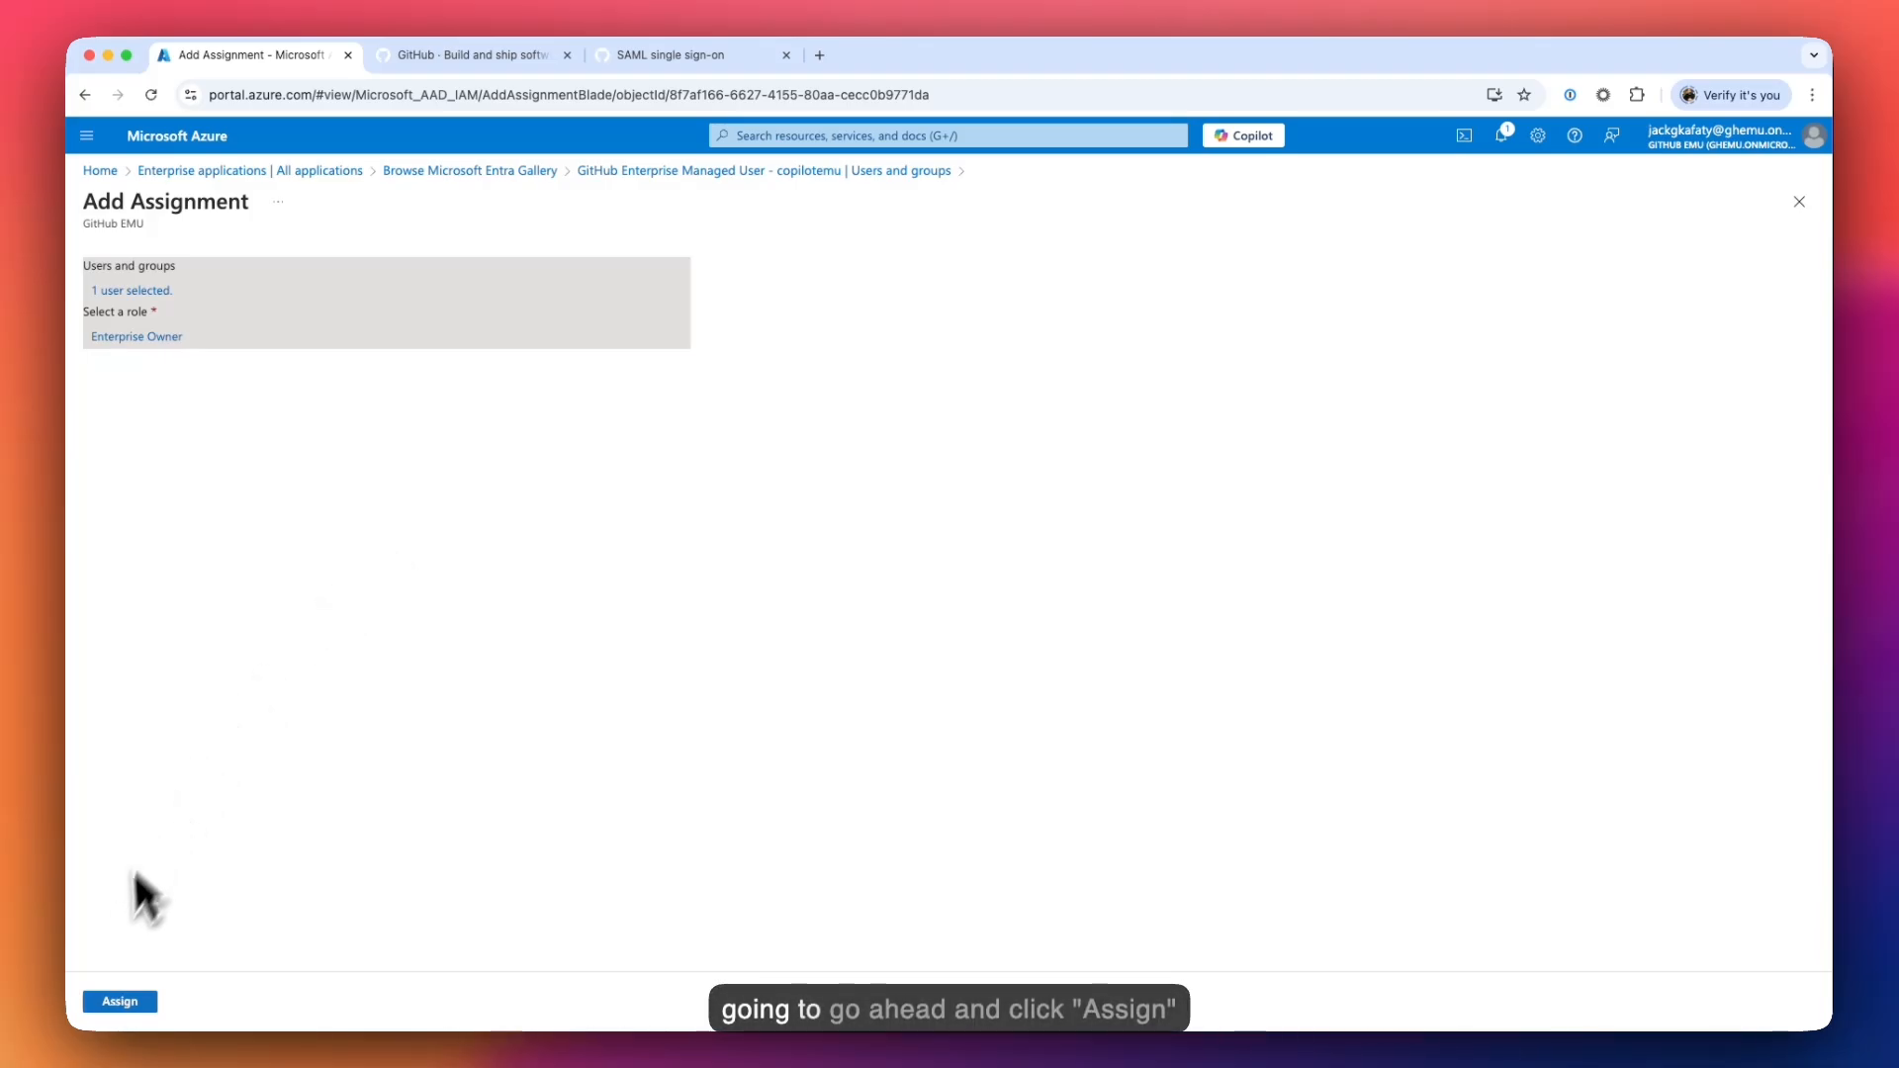
left_click(112, 1000)
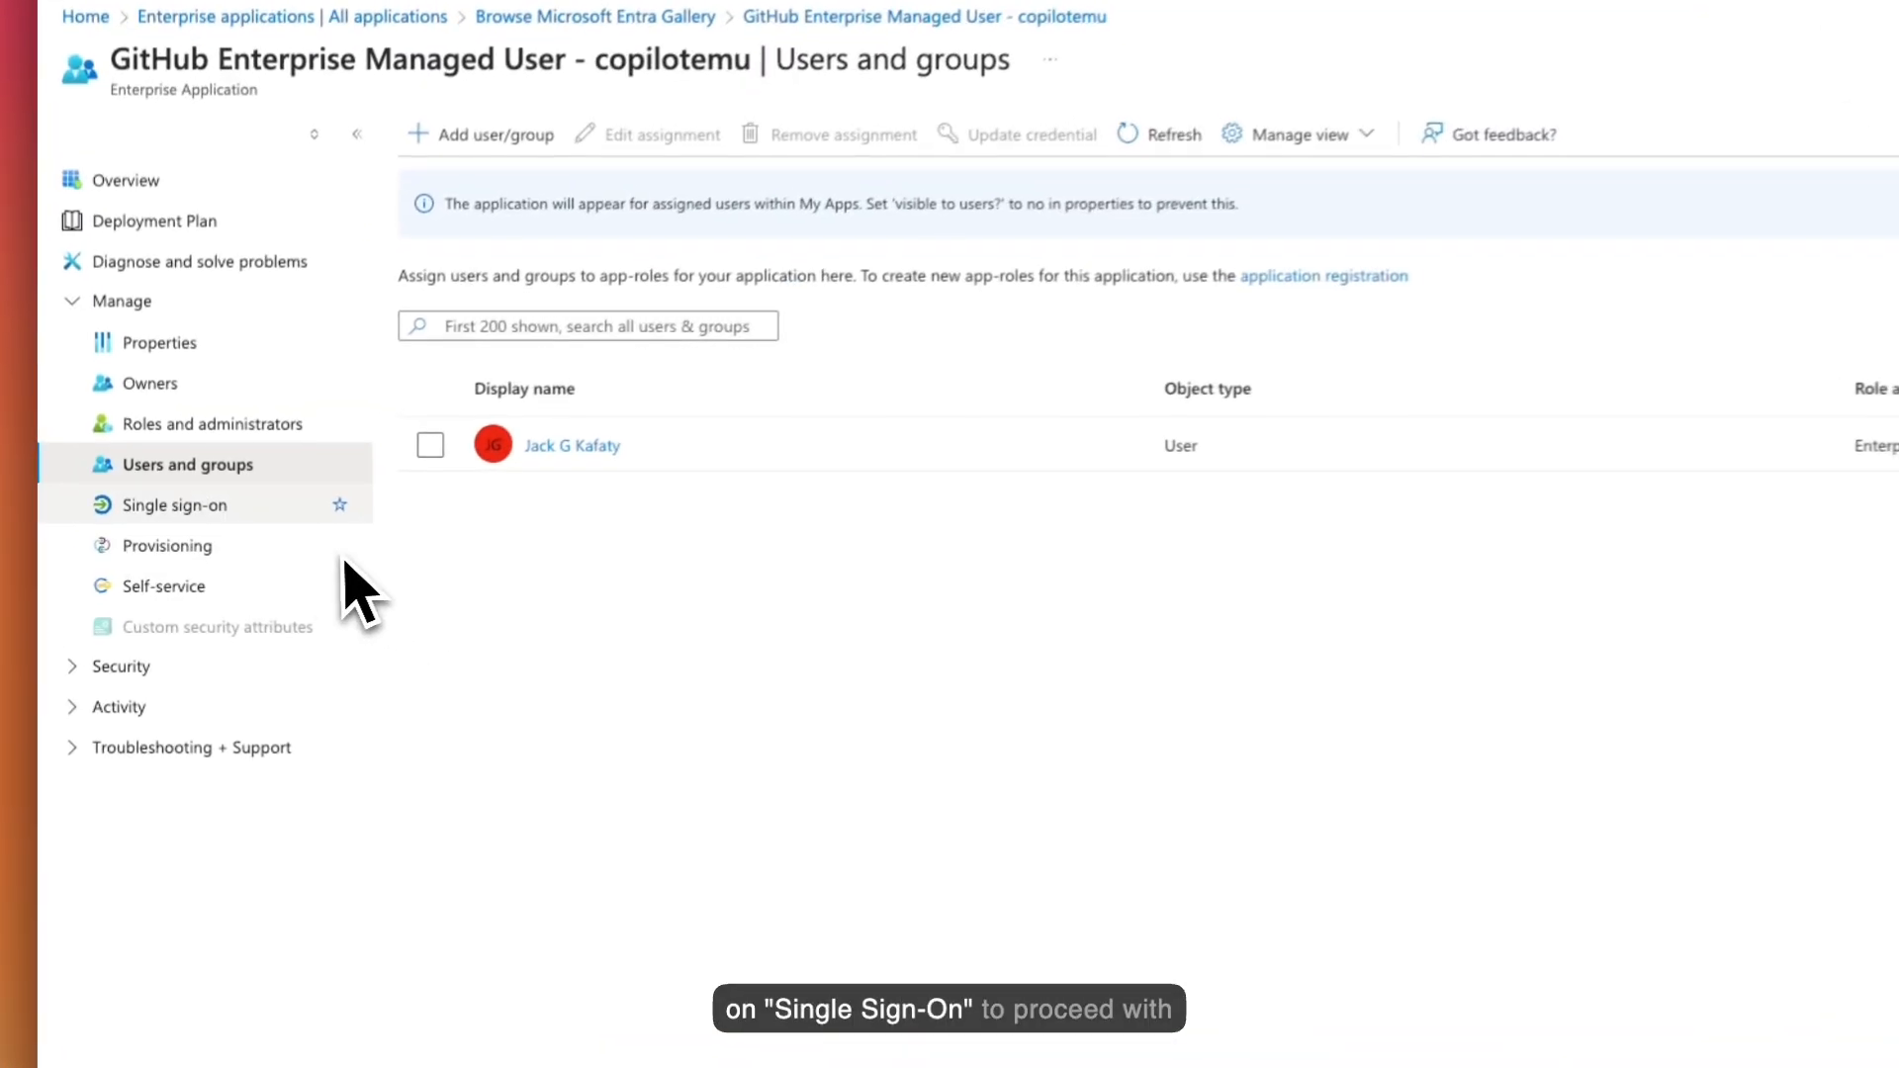
- Pick SAML as the copilotemu app's single sign-on method to open its SAML setup
left_click(236, 512)
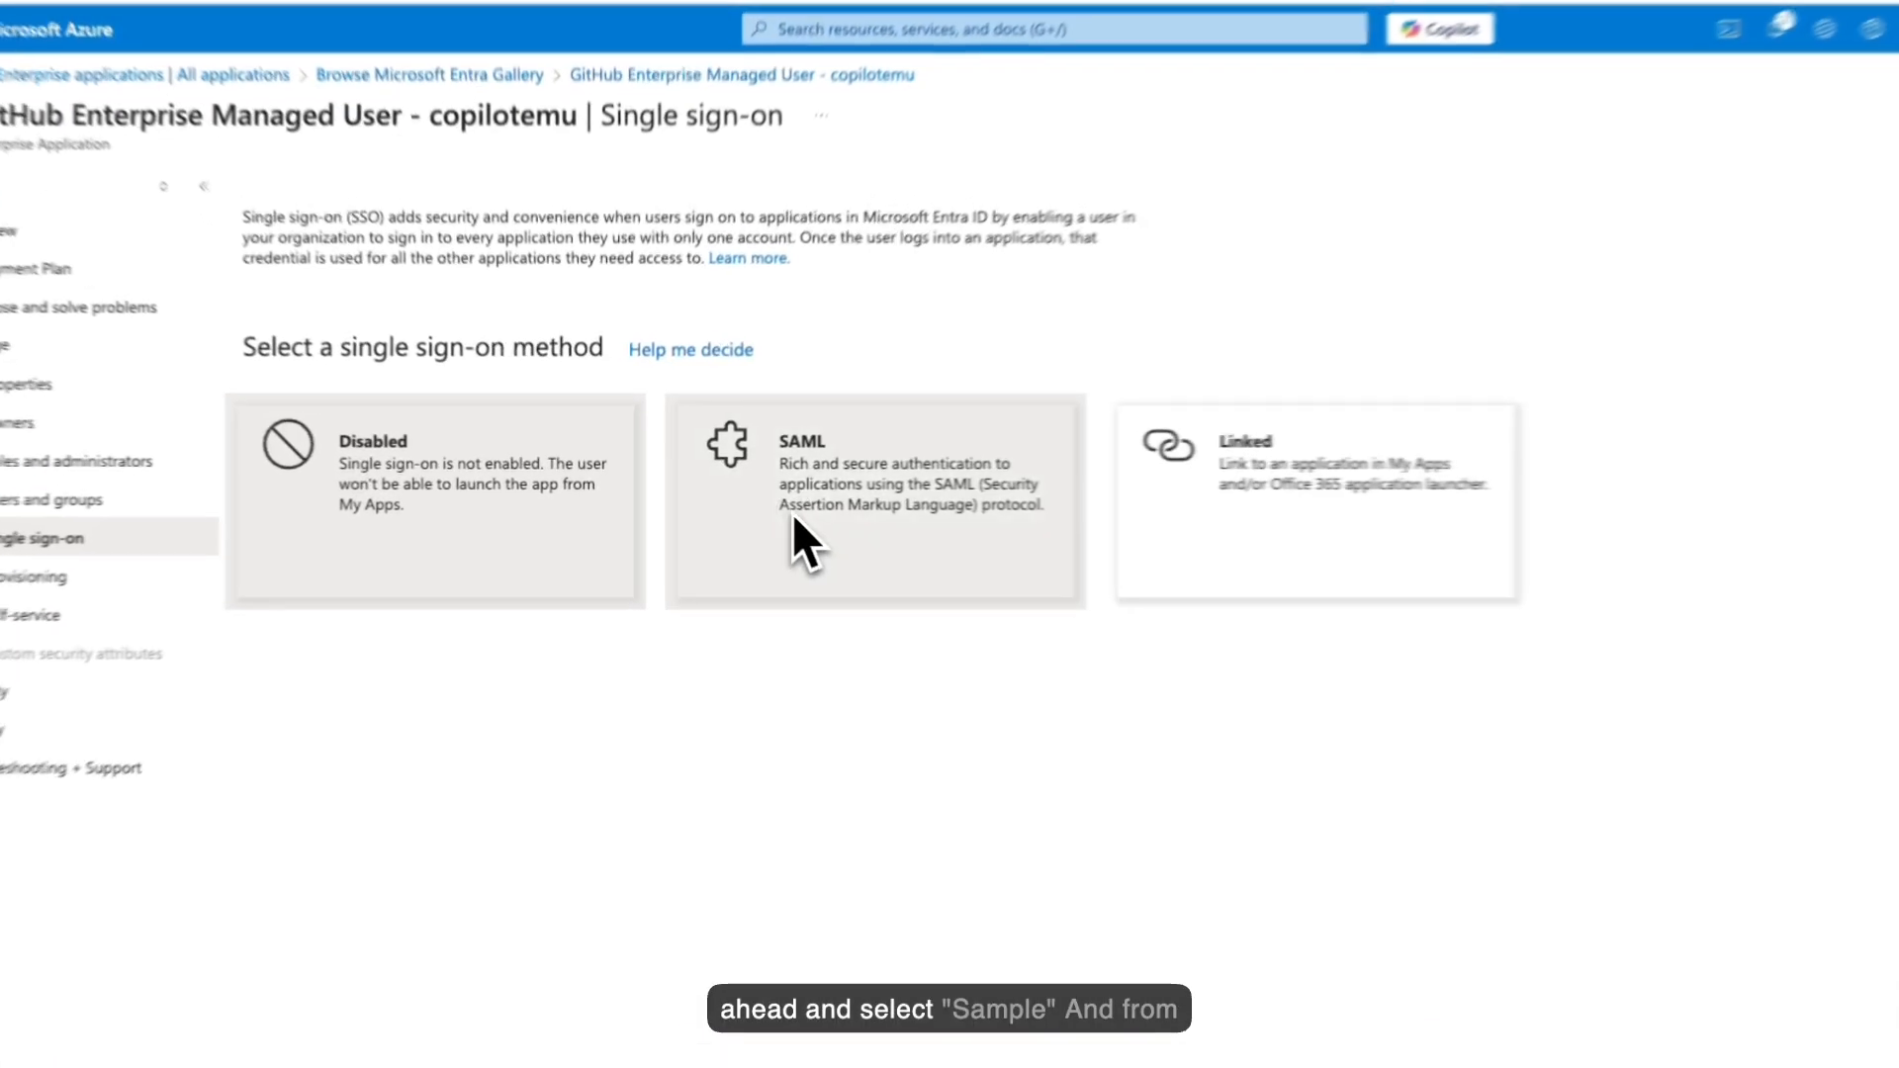
left_click(762, 479)
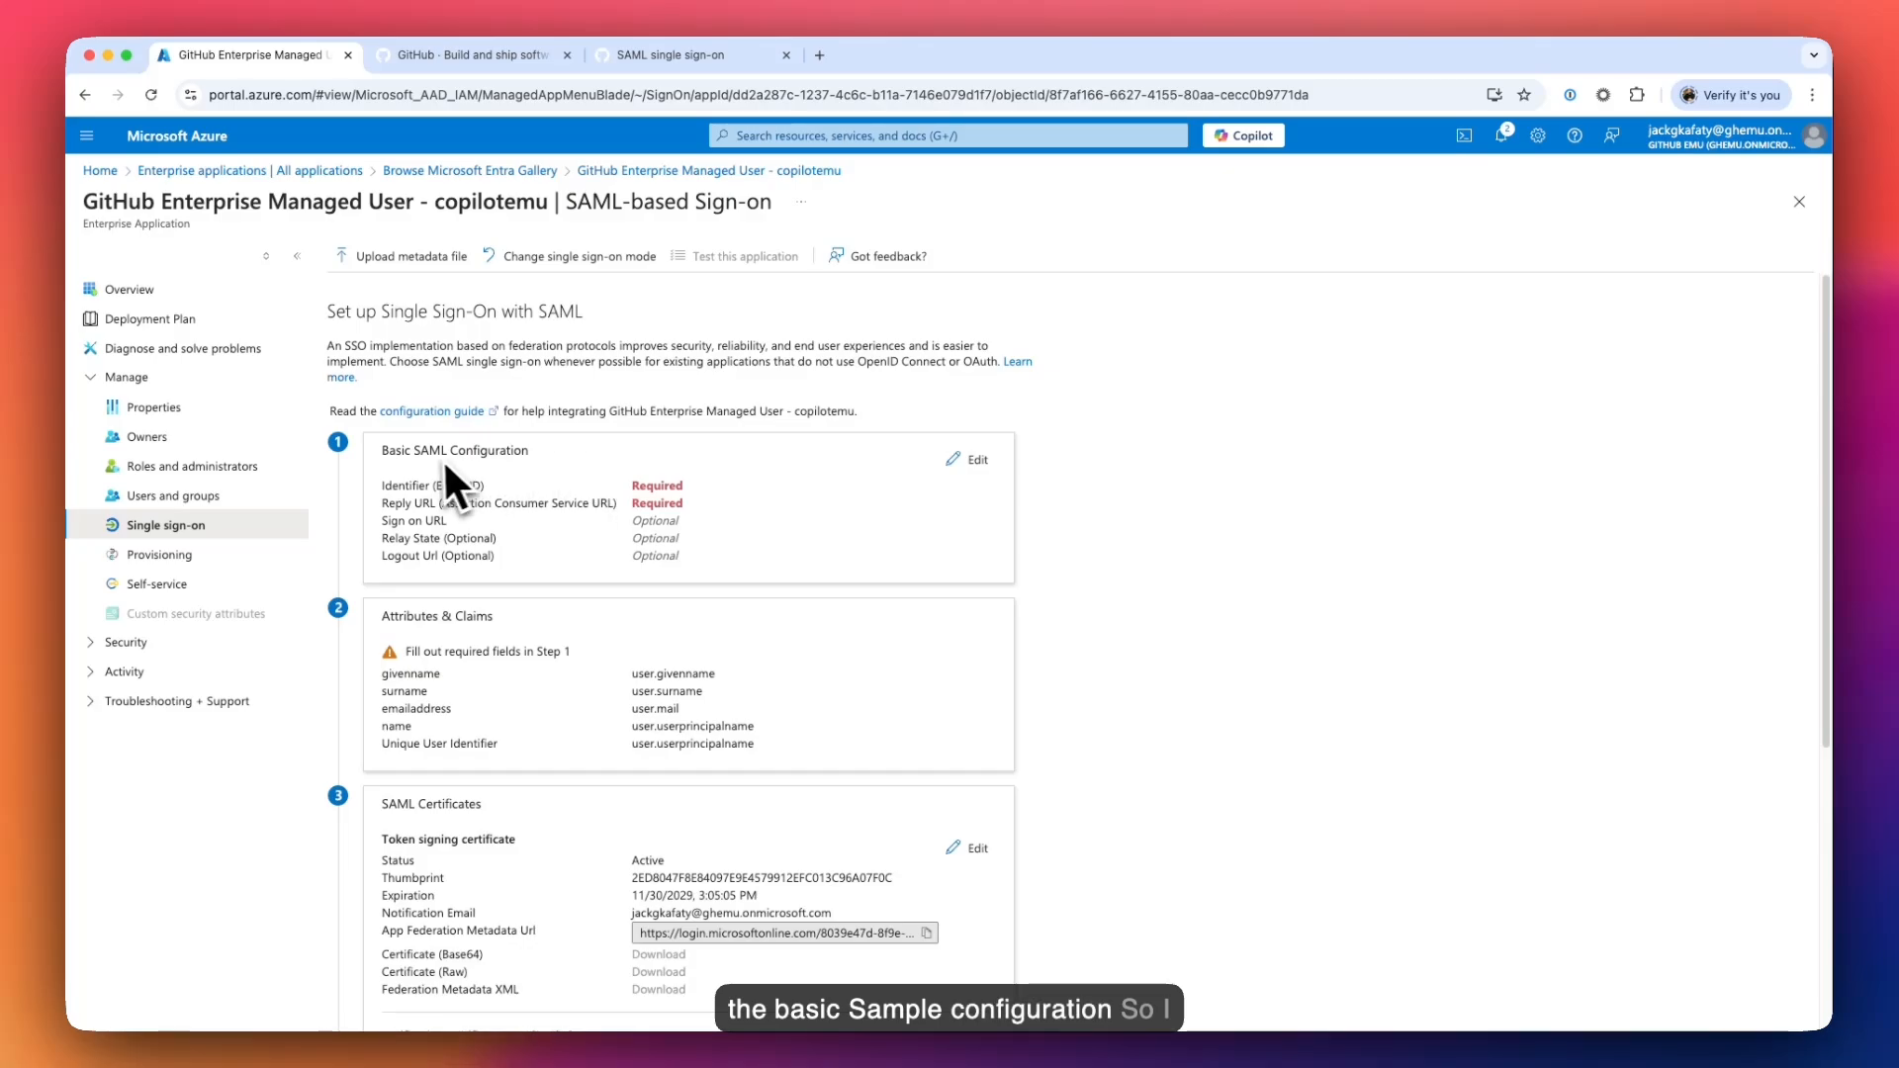
left_click(965, 478)
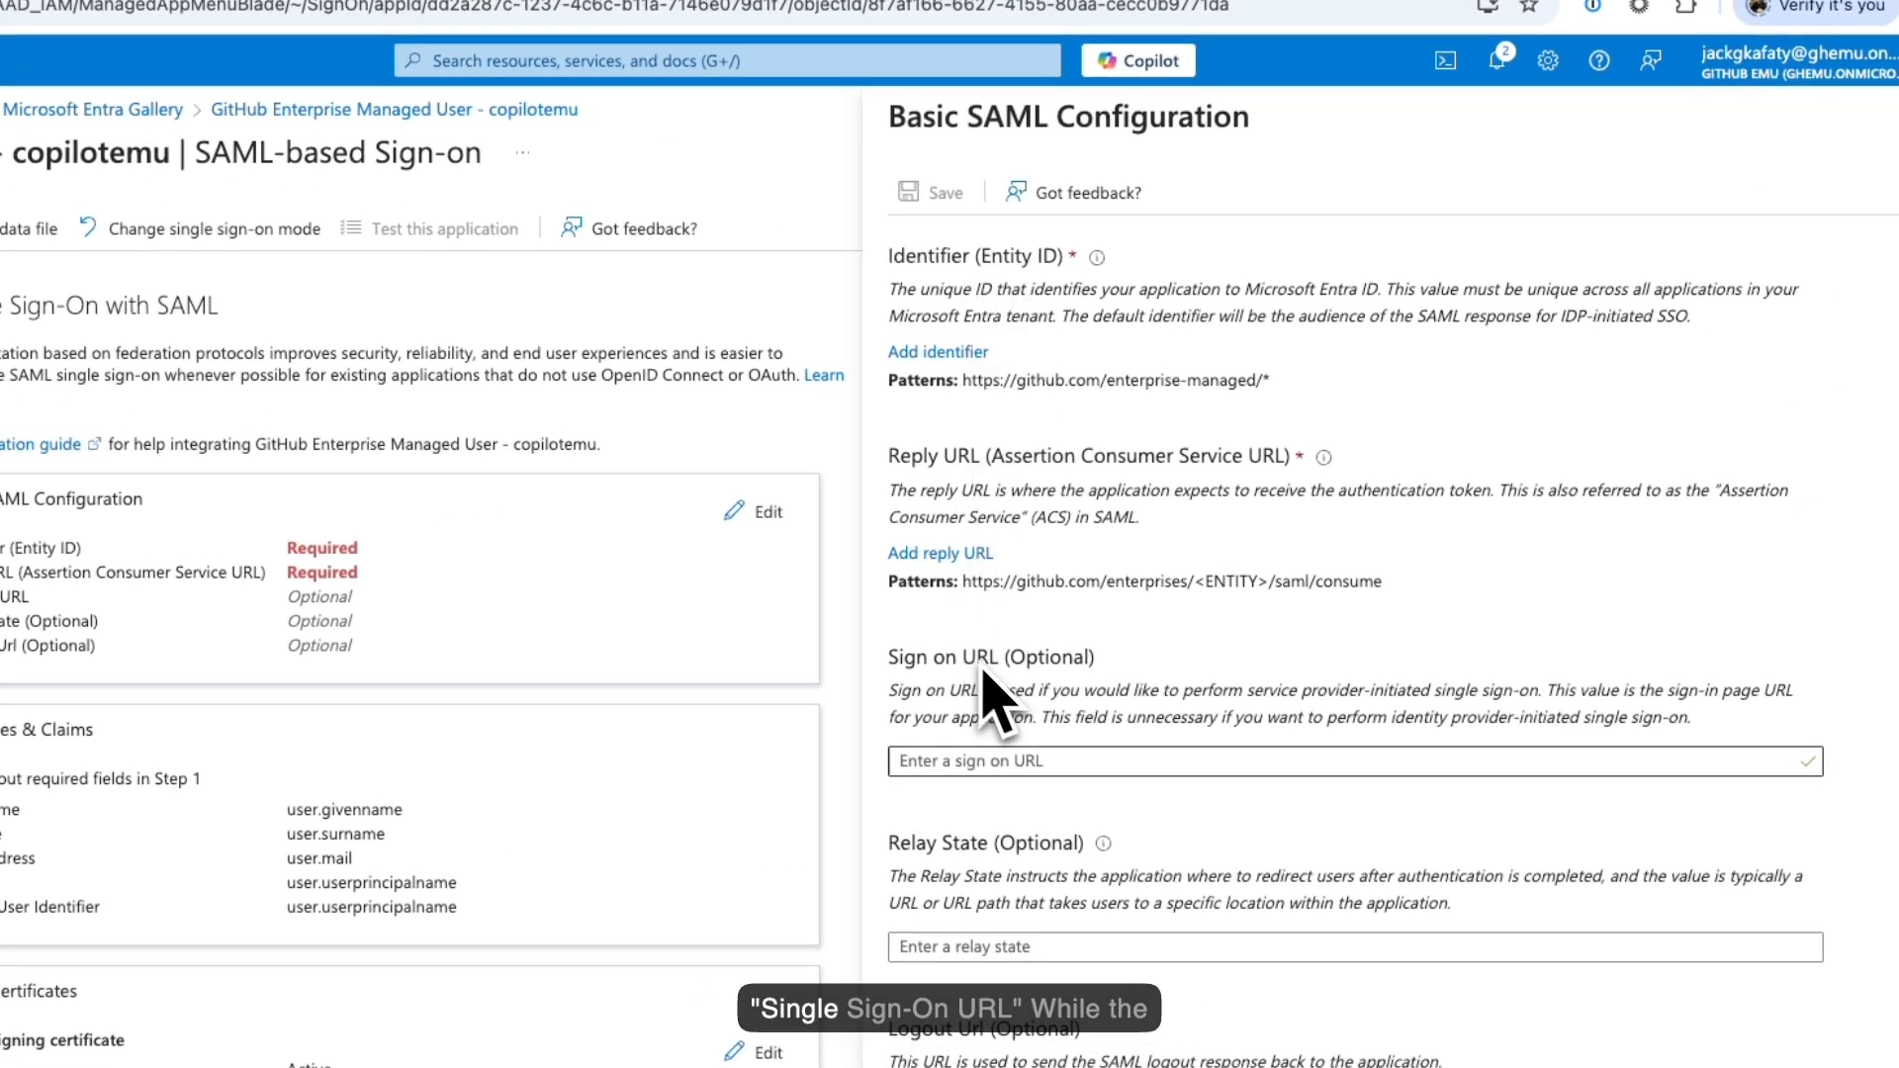
left_click_drag(1382, 581, 1148, 590)
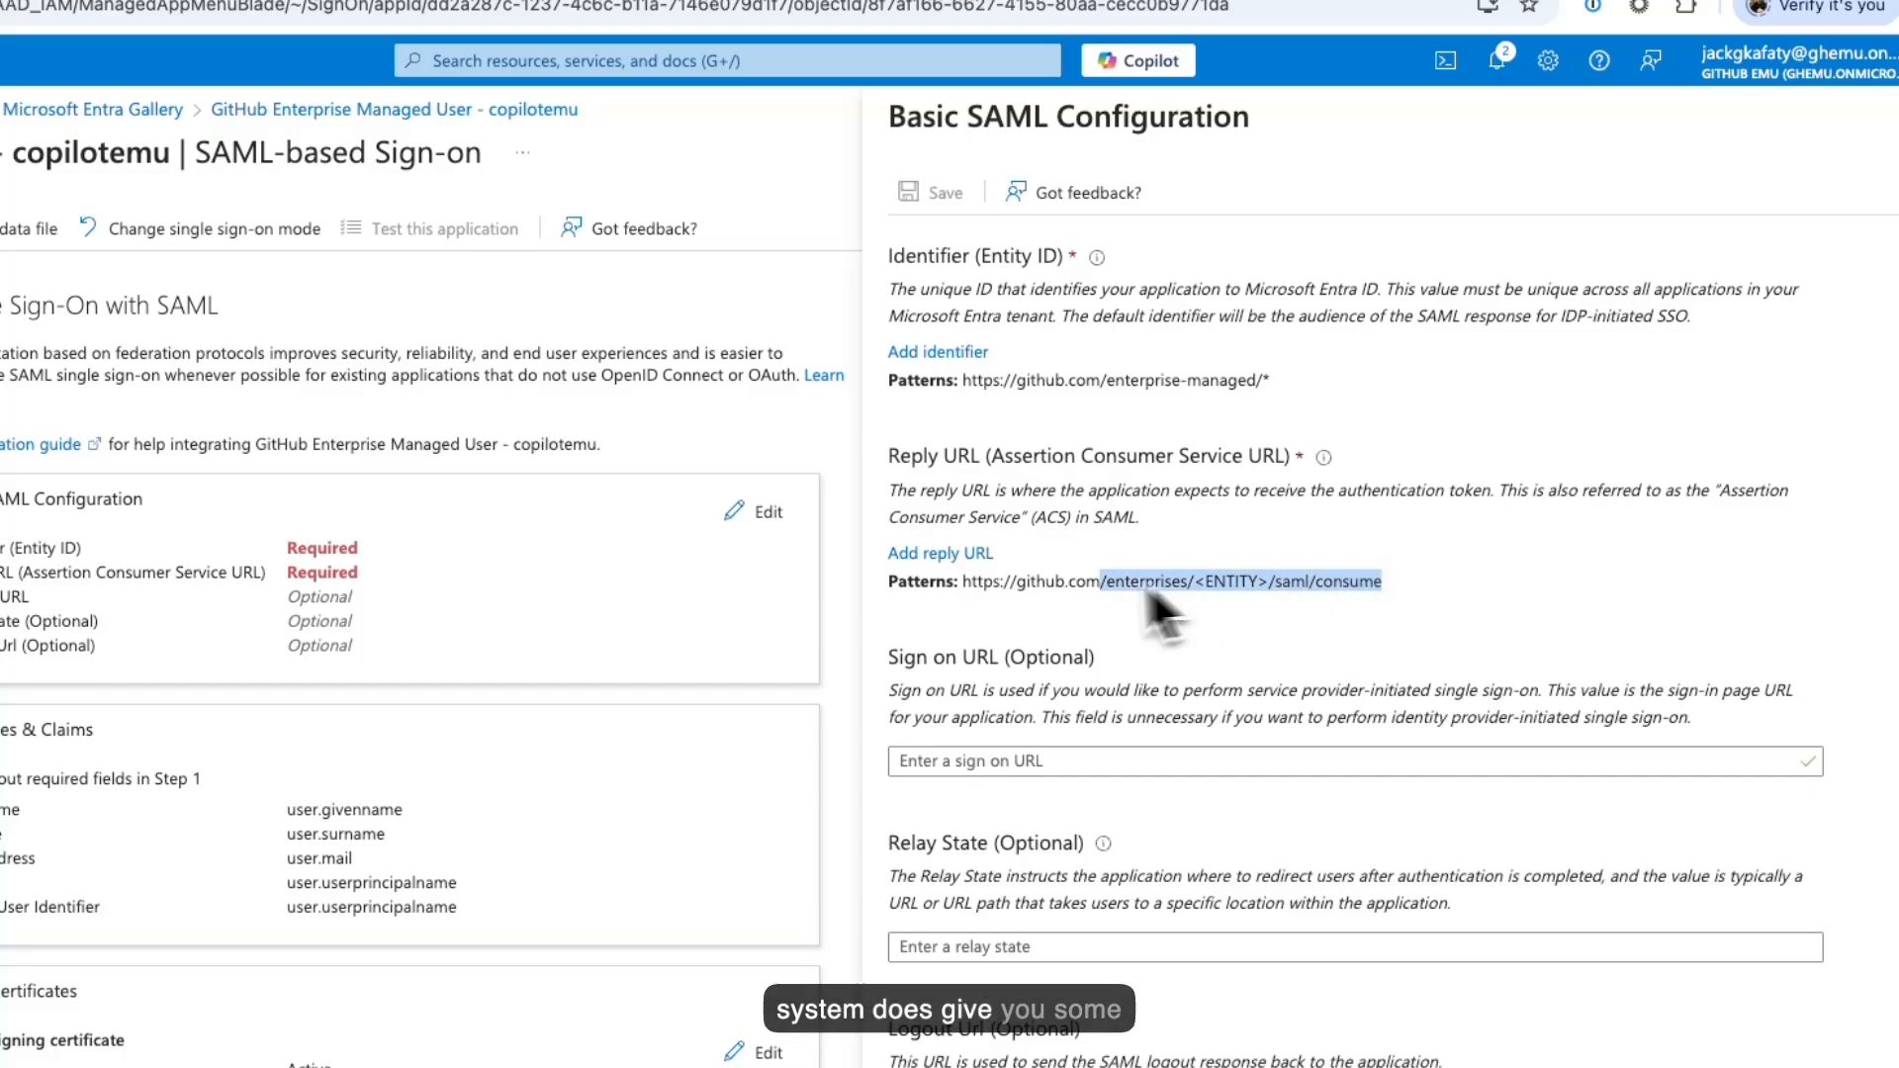
key("Tab")
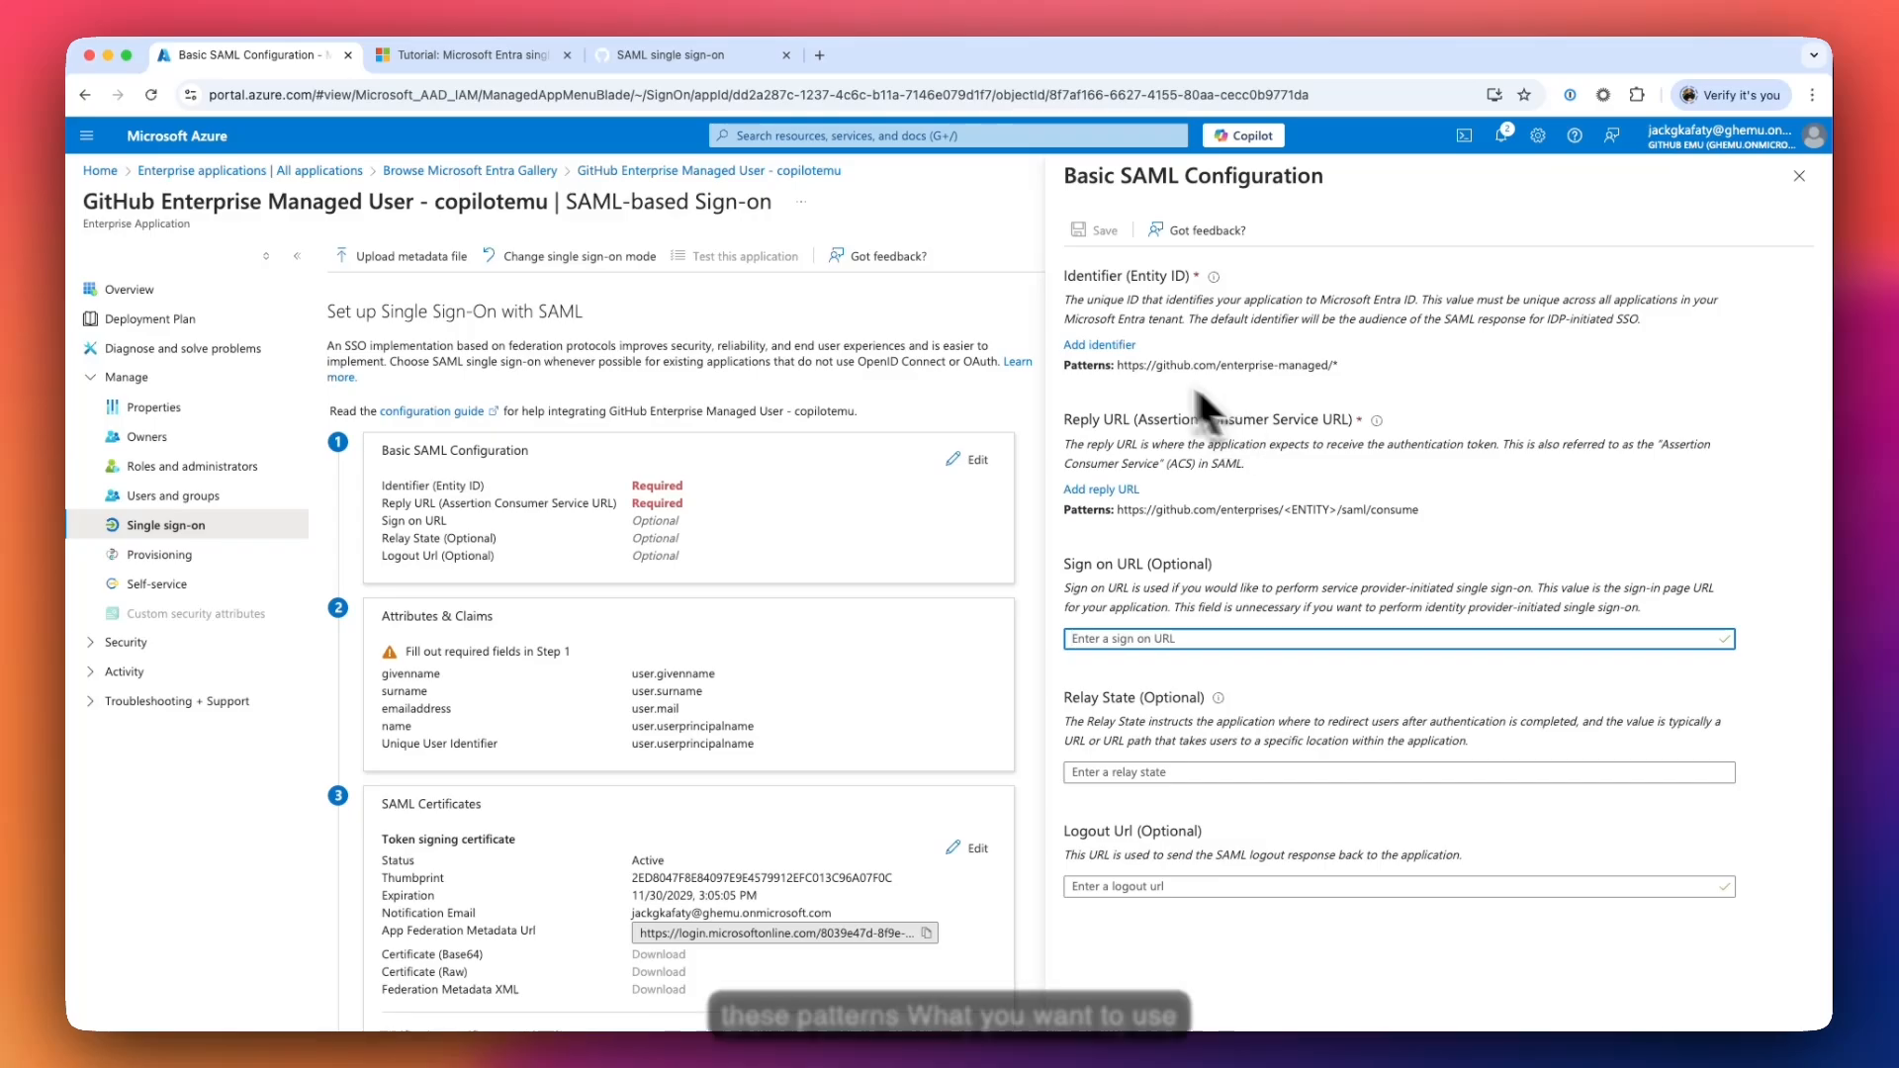
left_click(489, 61)
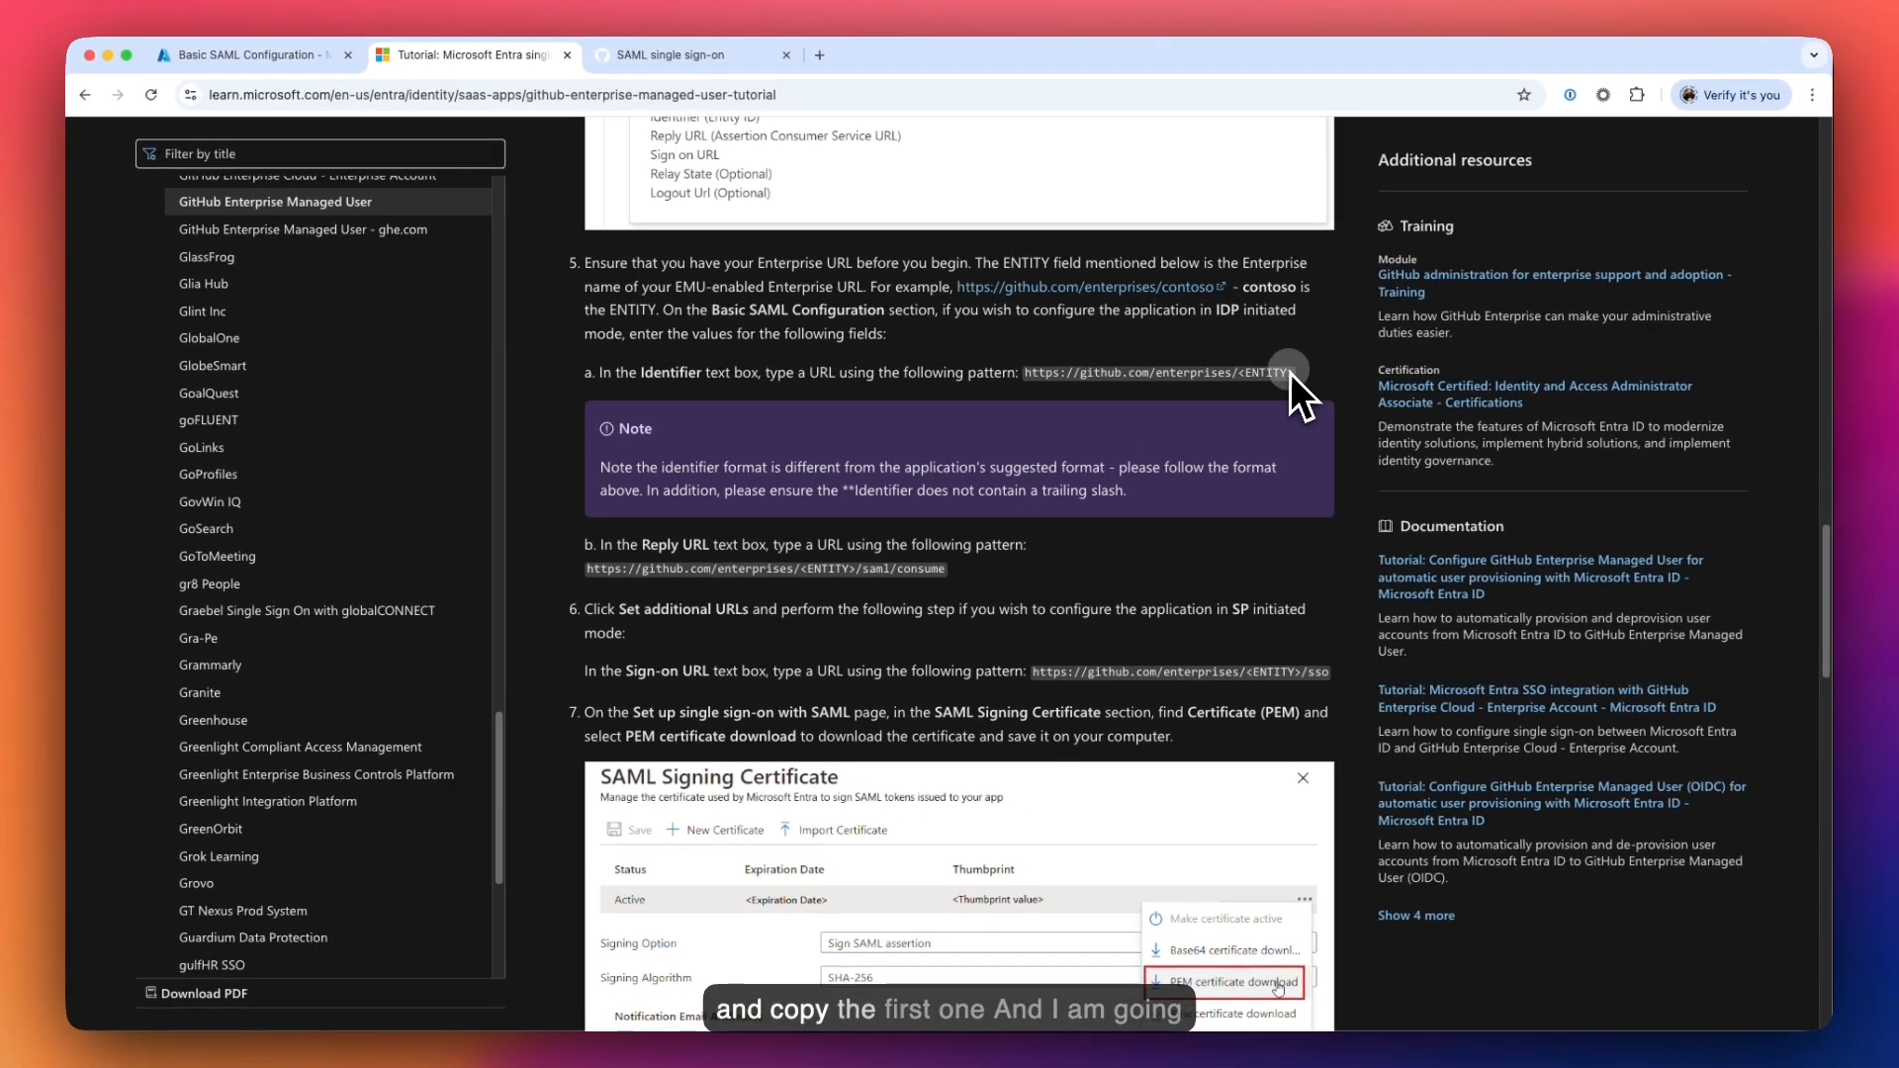
left_click_drag(1290, 372, 1029, 376)
key("ctrl+c")
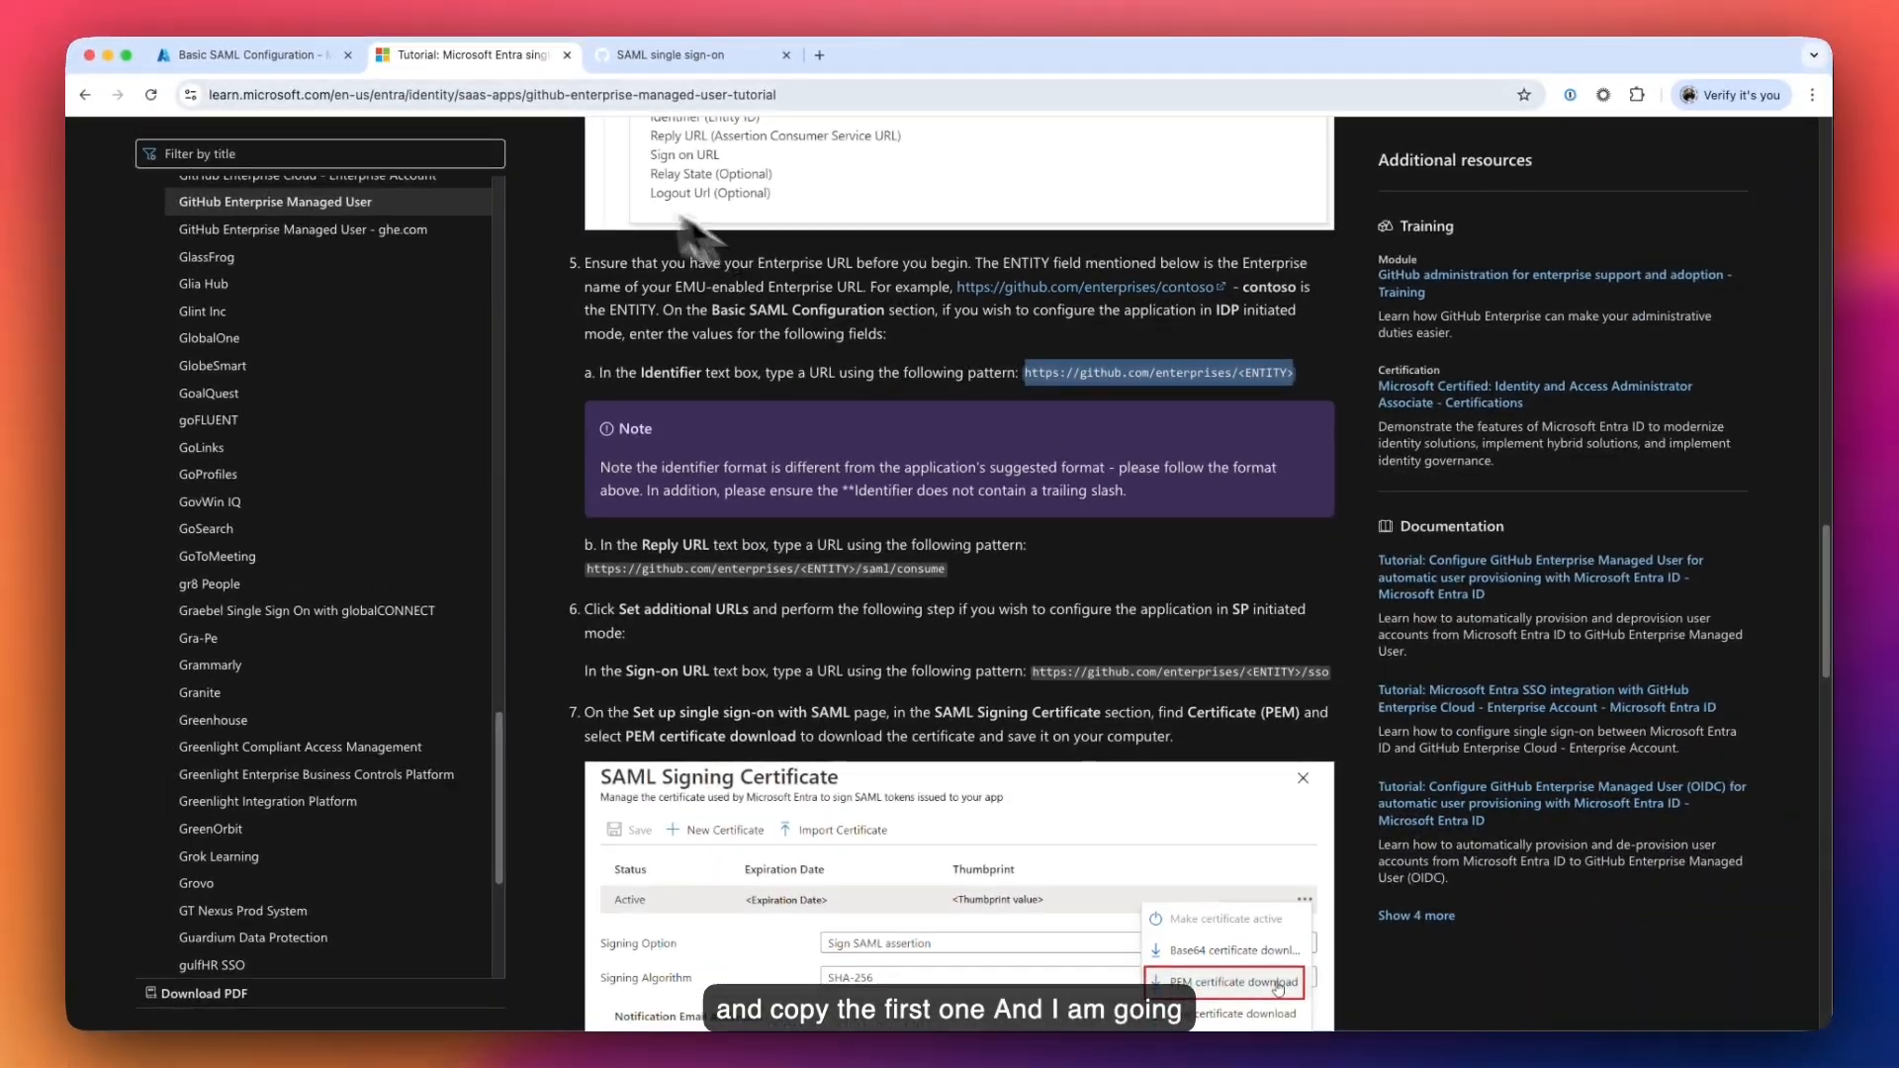
left_click(316, 55)
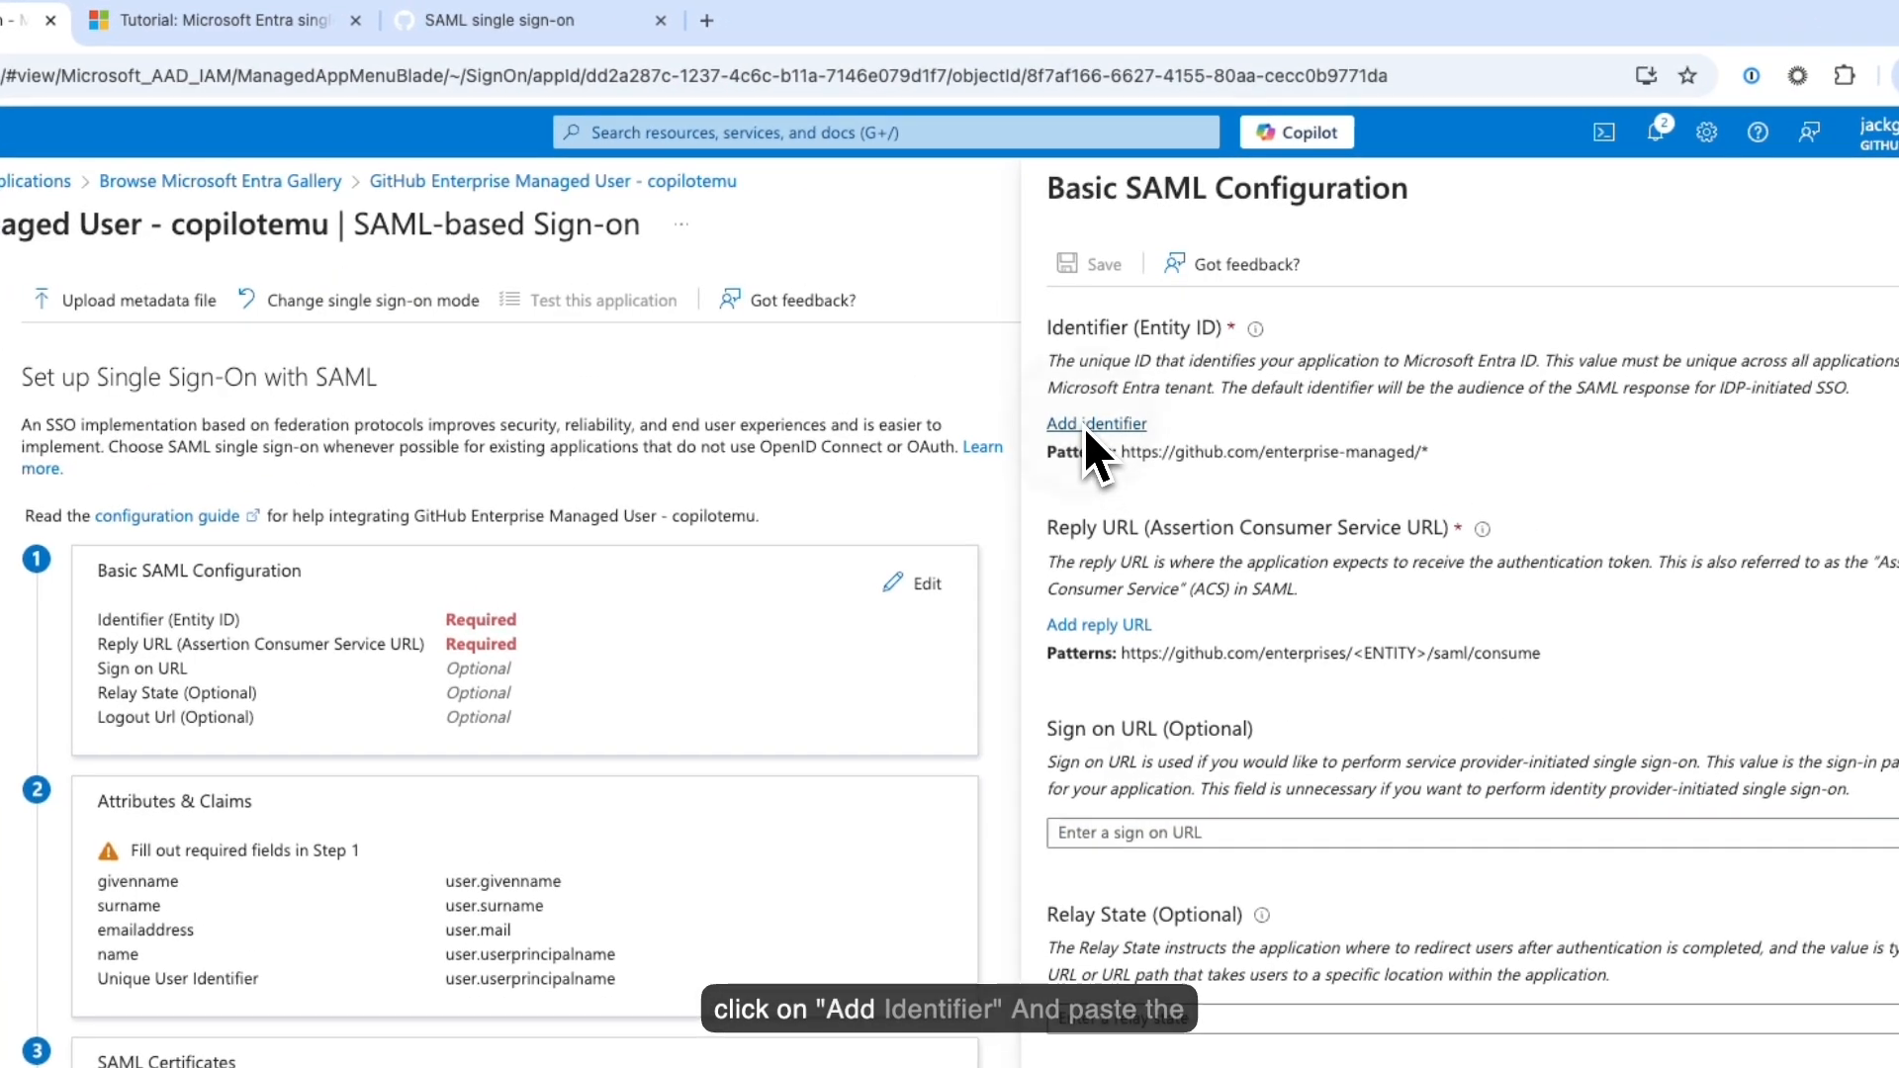
left_click(1099, 351)
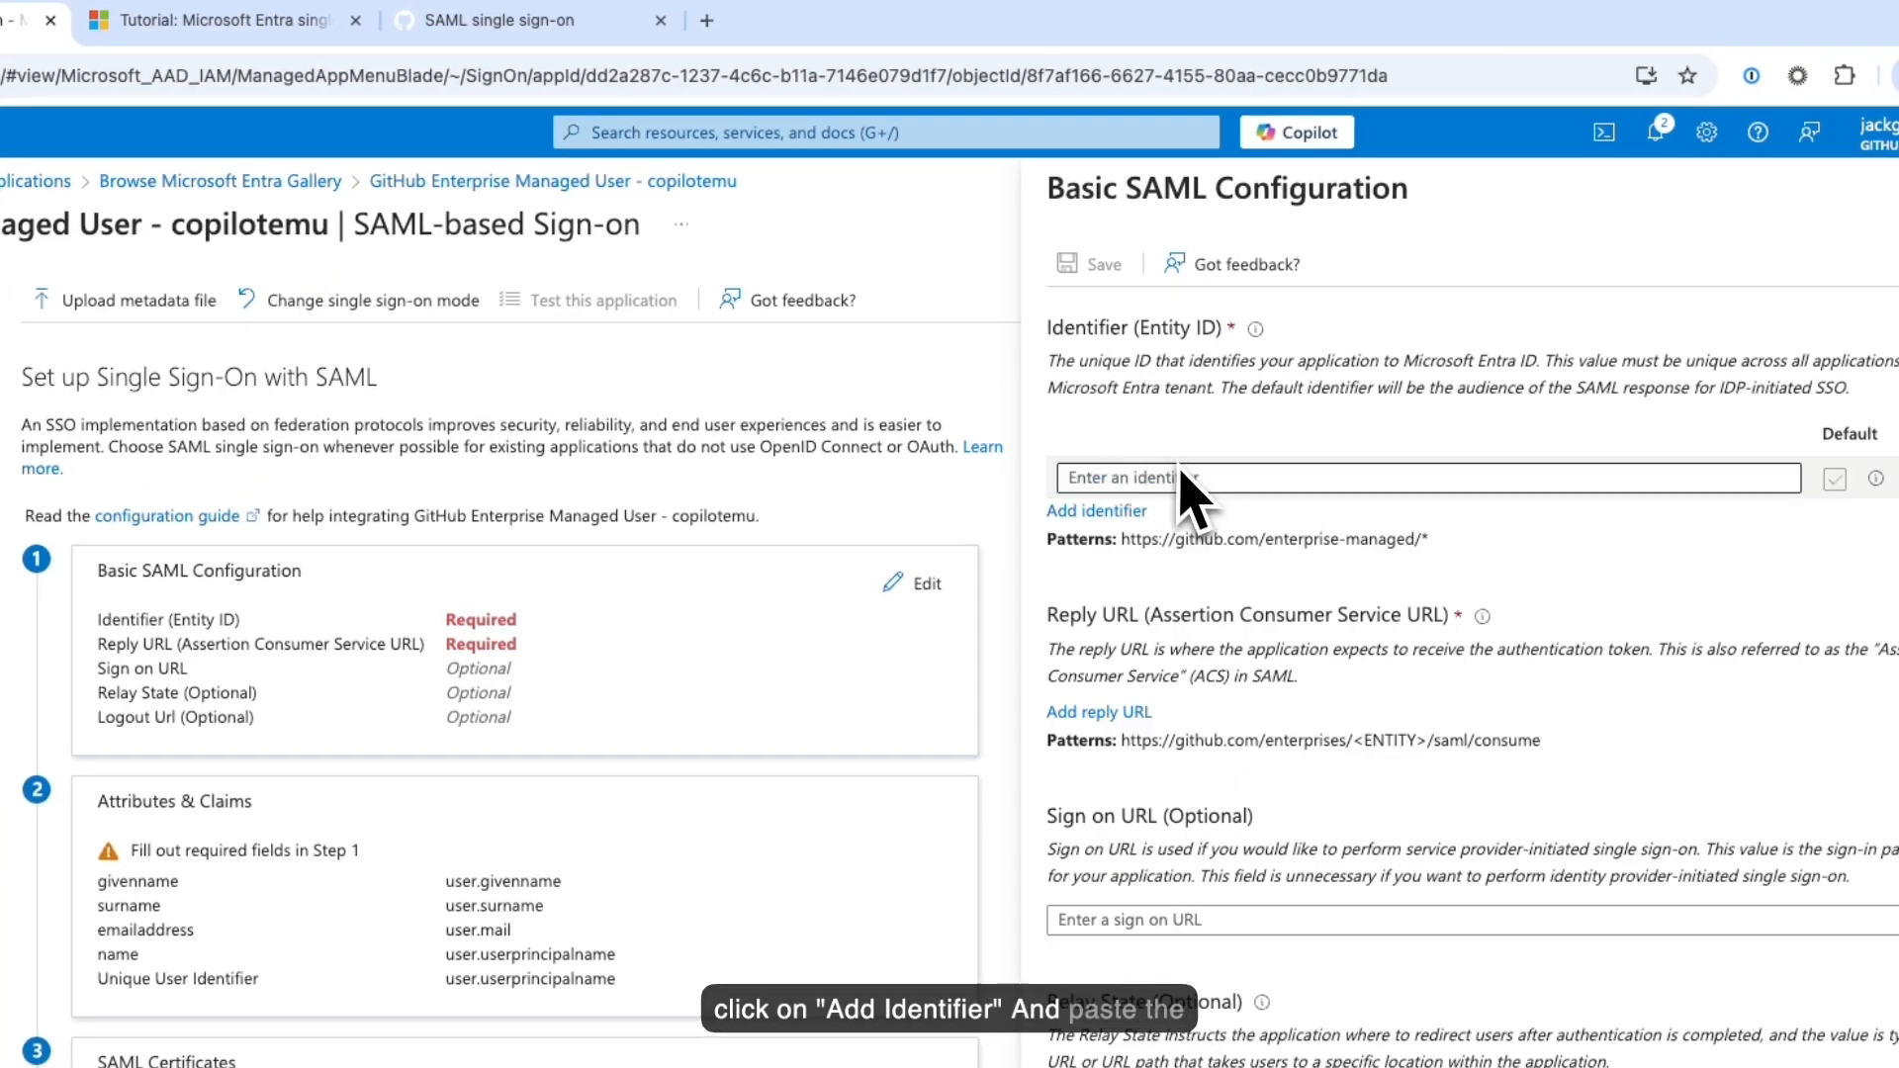
left_click(1187, 483)
key("ctrl+v")
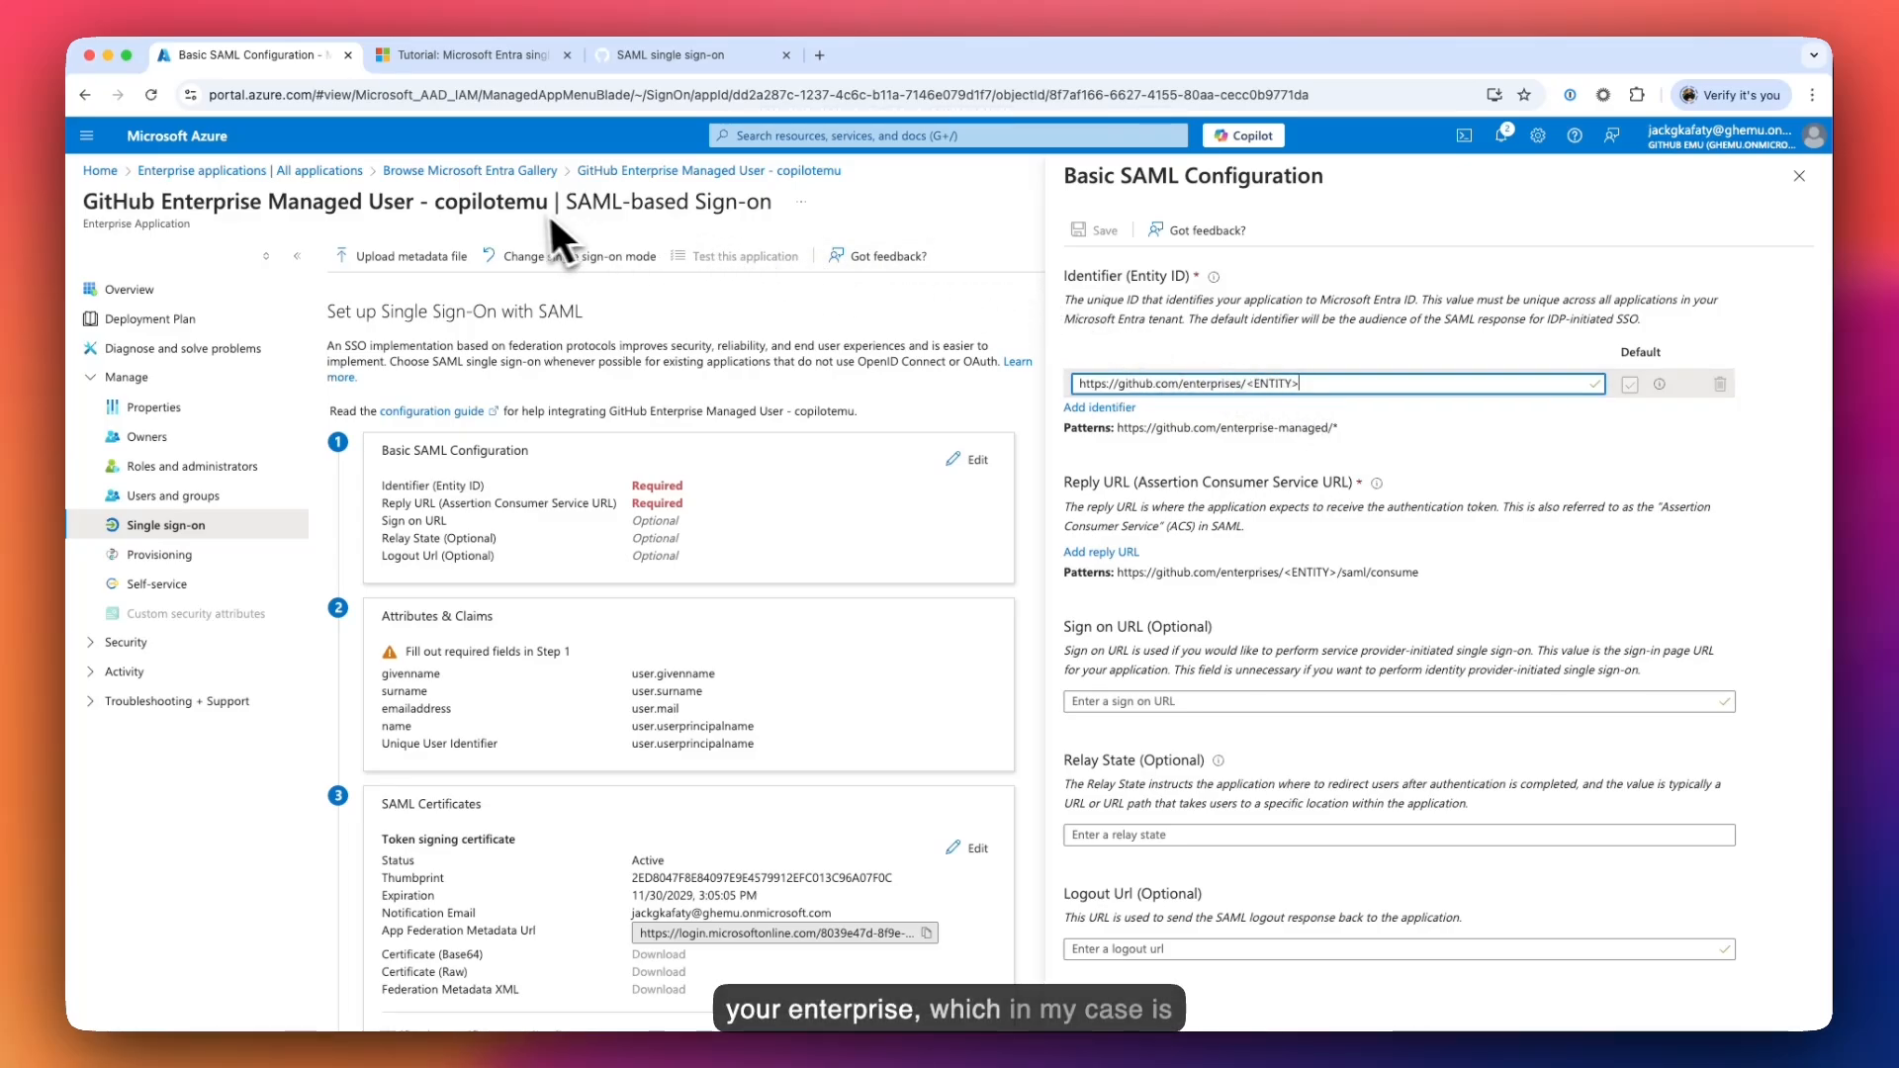
- Replace <ENTITY> in the identifier with copilotemu, taken from the GitHub enterprise URL
double_click(508, 210)
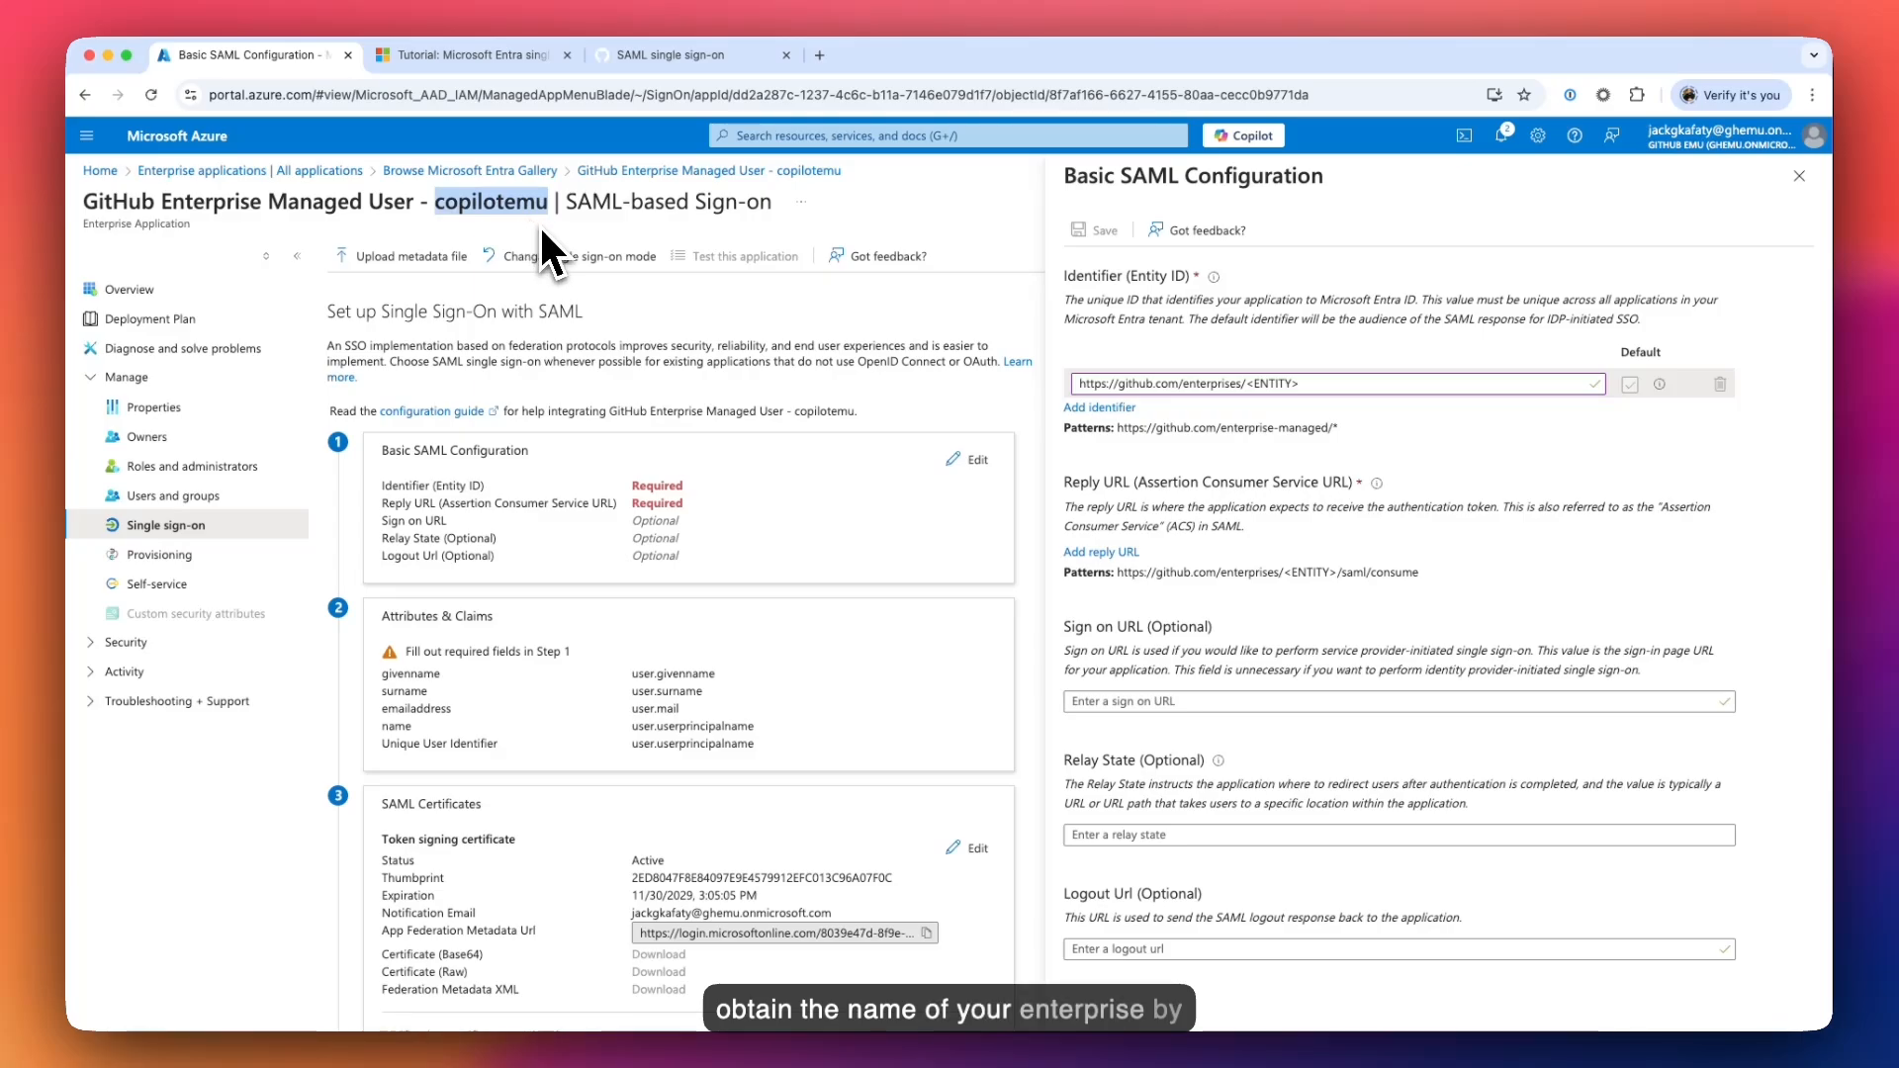
left_click(669, 55)
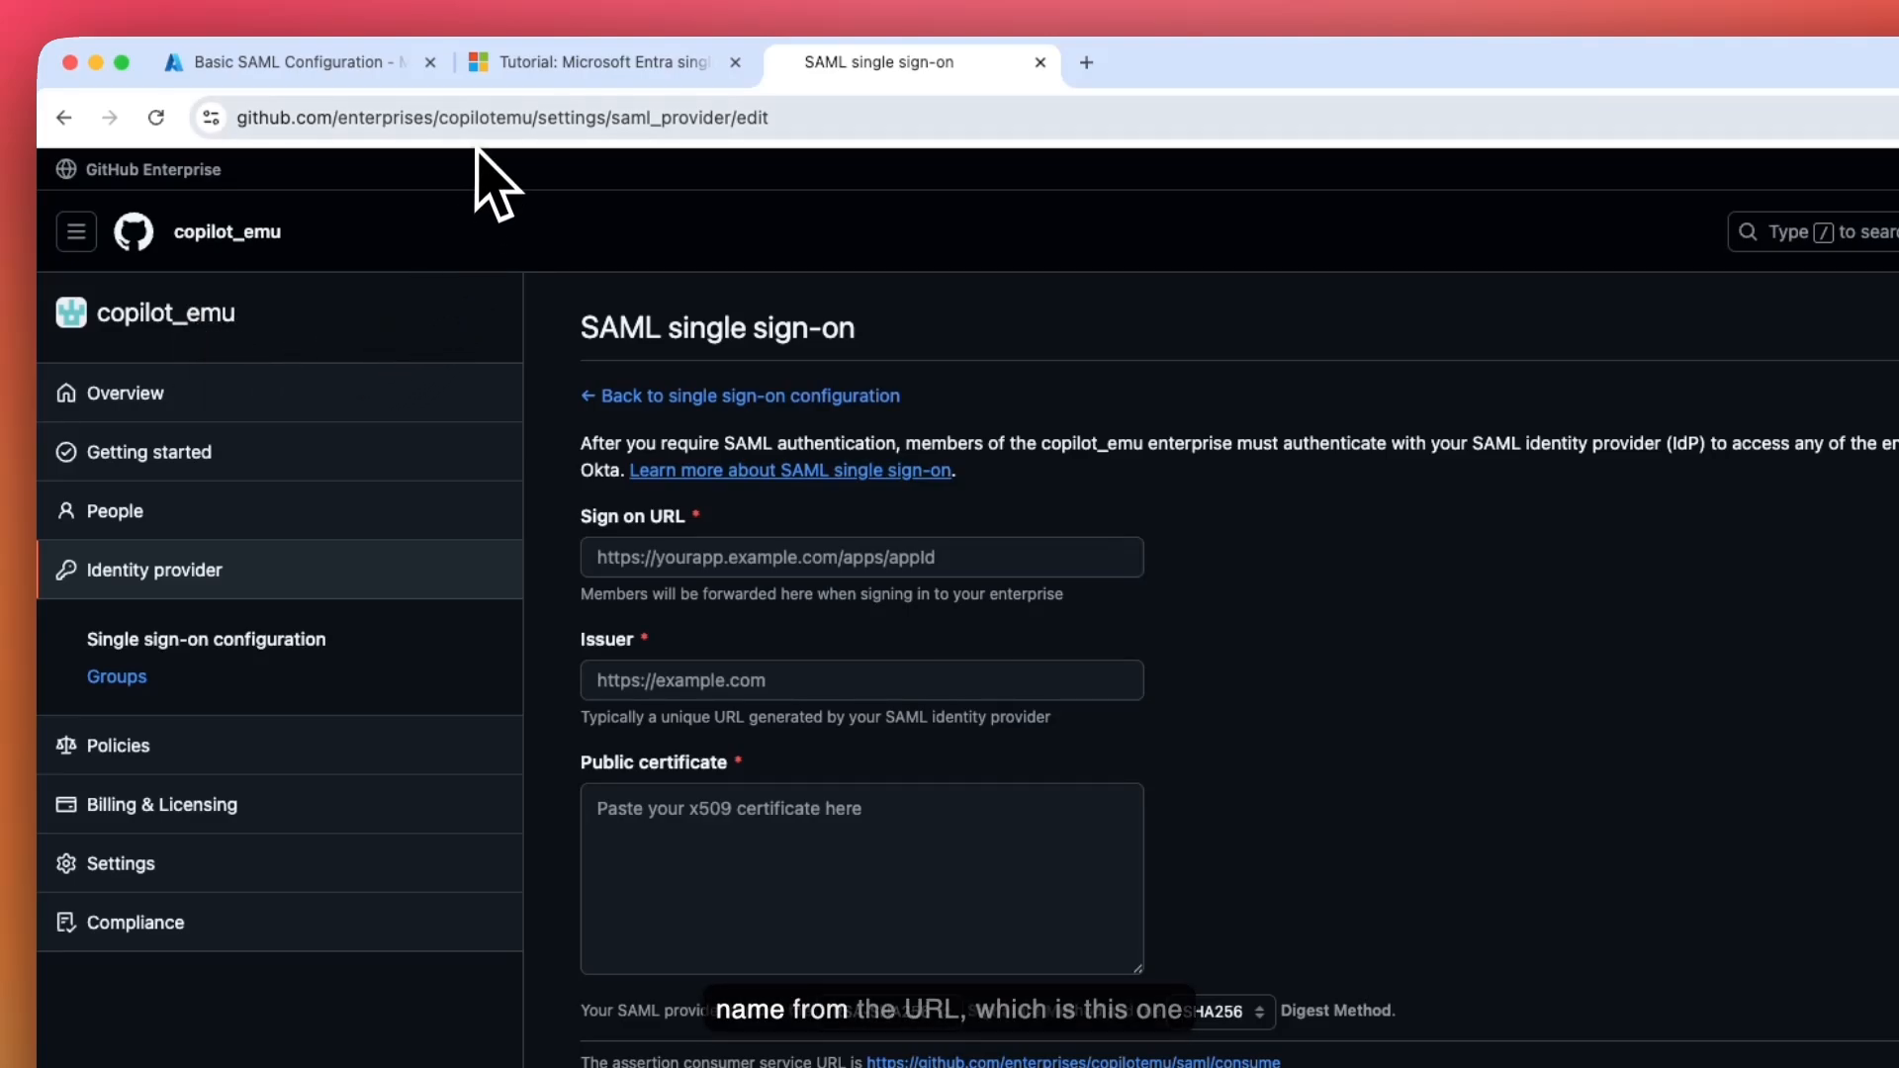
left_click_drag(439, 118, 532, 128)
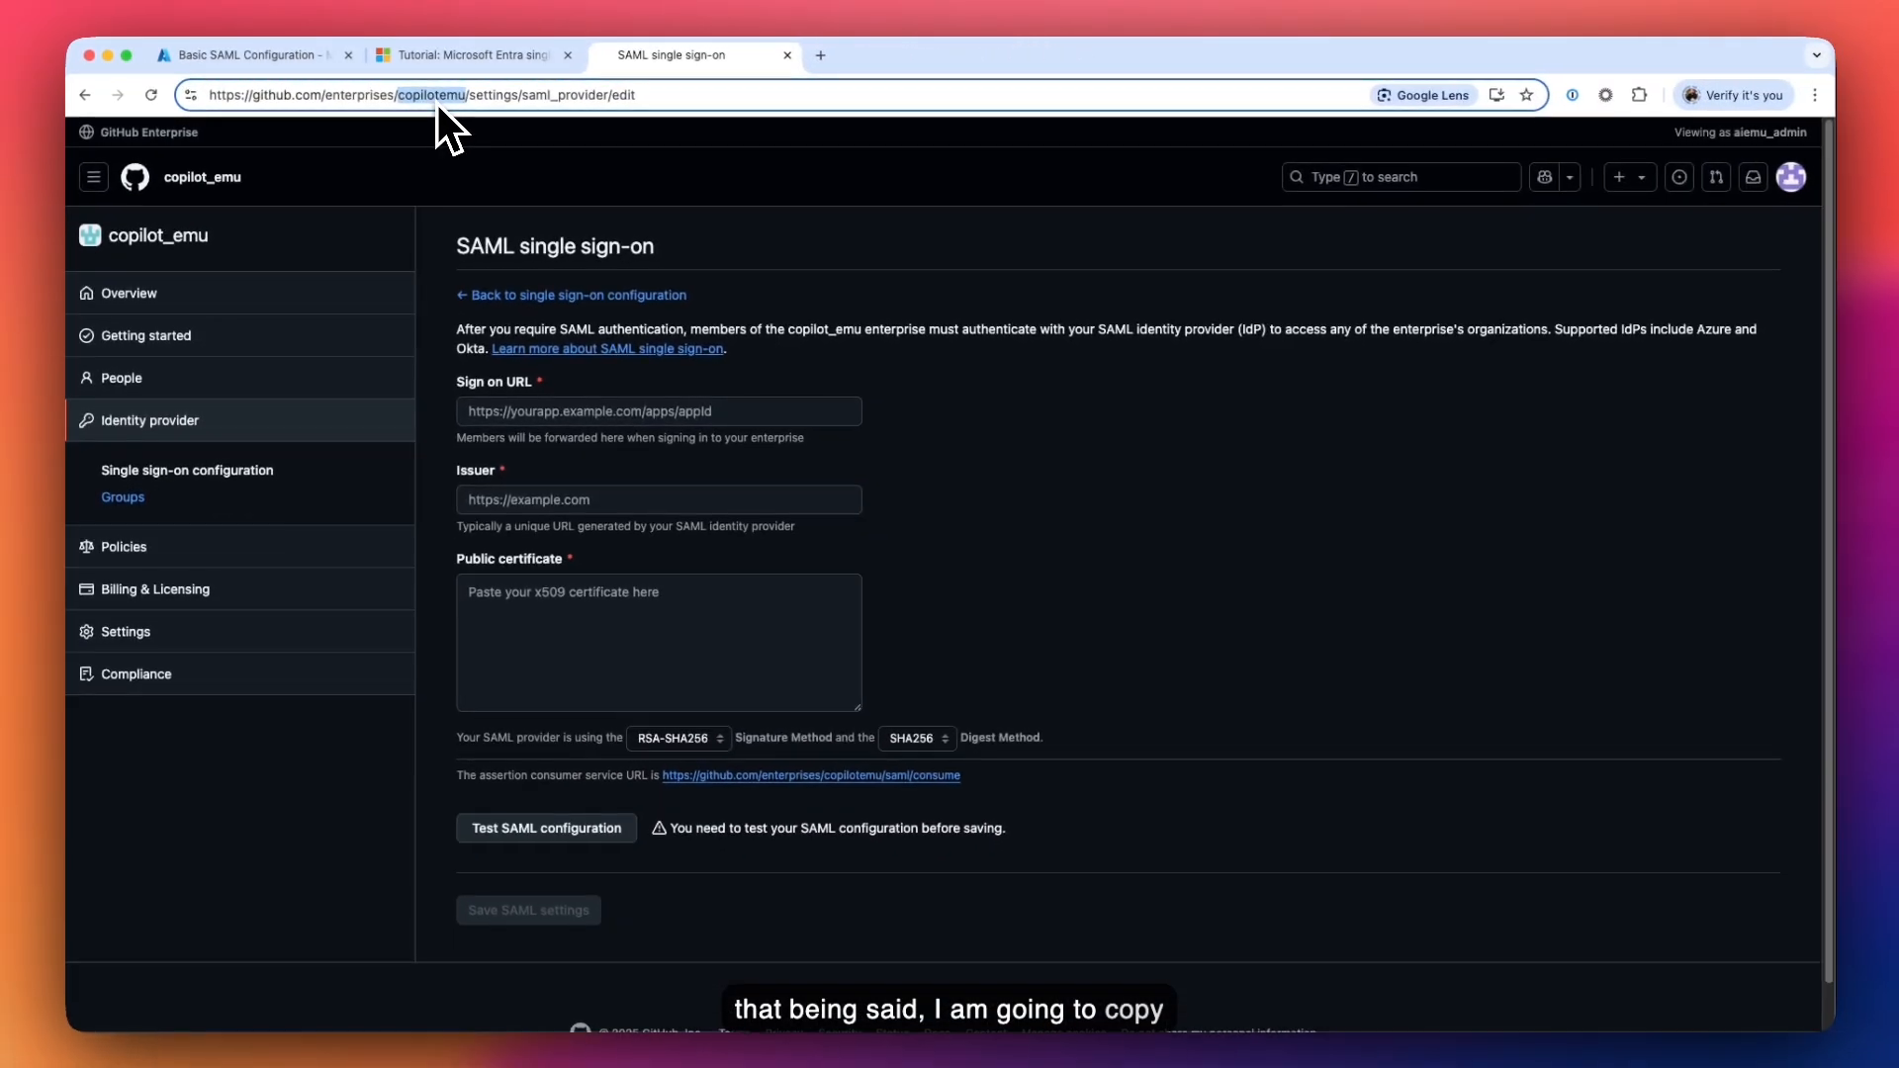
left_click(325, 59)
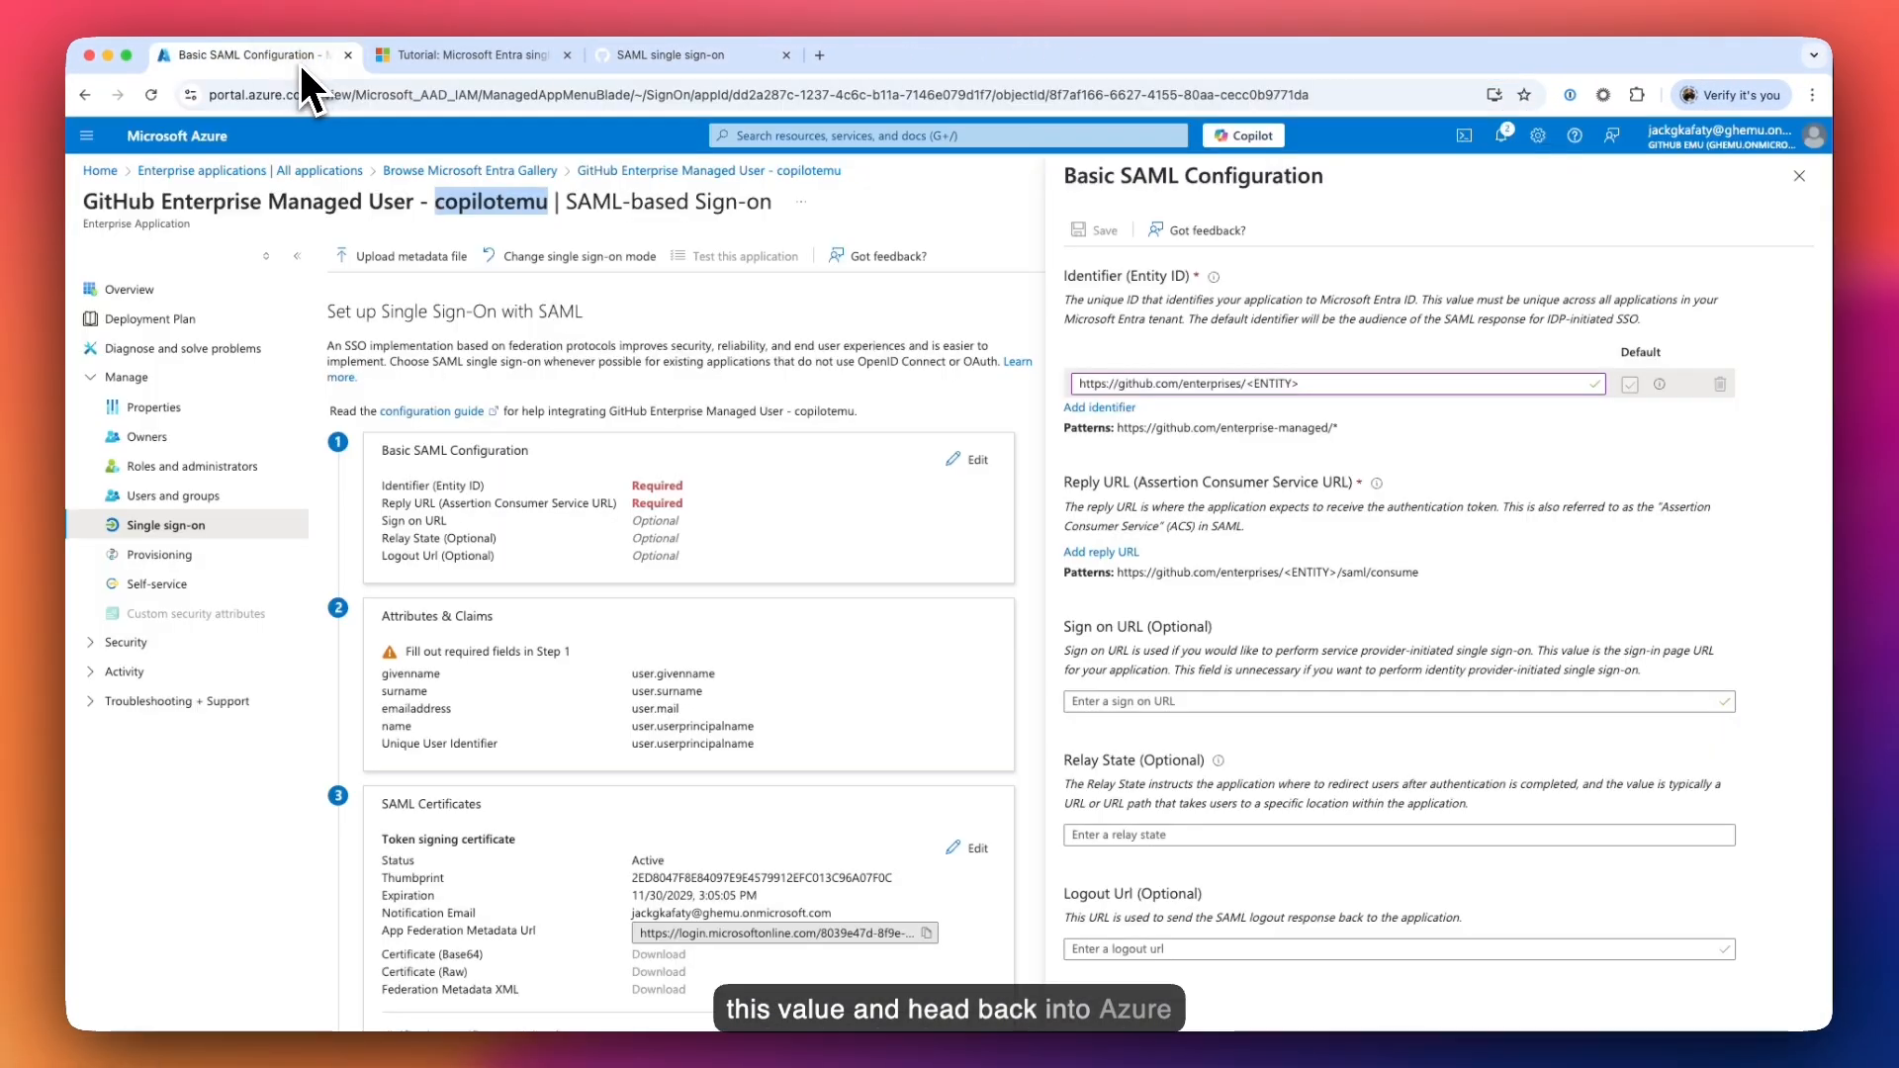
left_click_drag(1296, 384, 1249, 389)
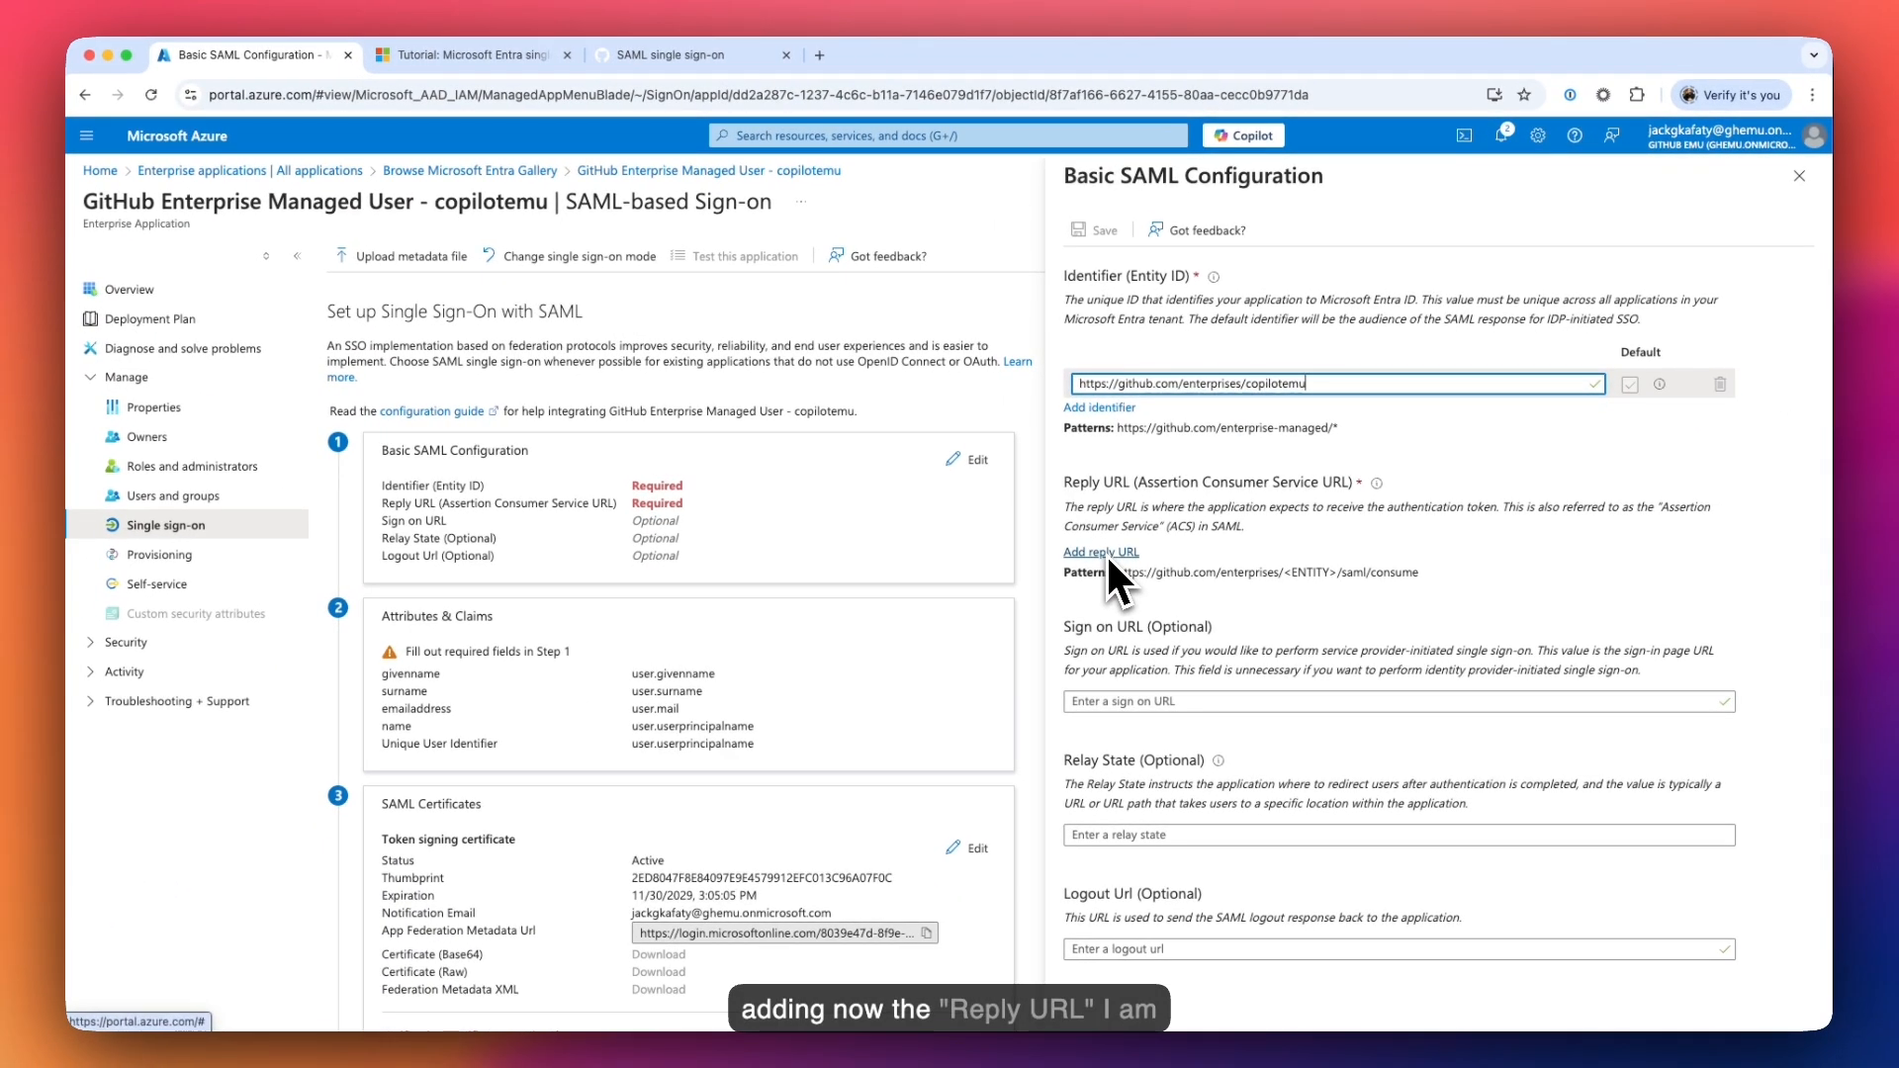
left_click(972, 647)
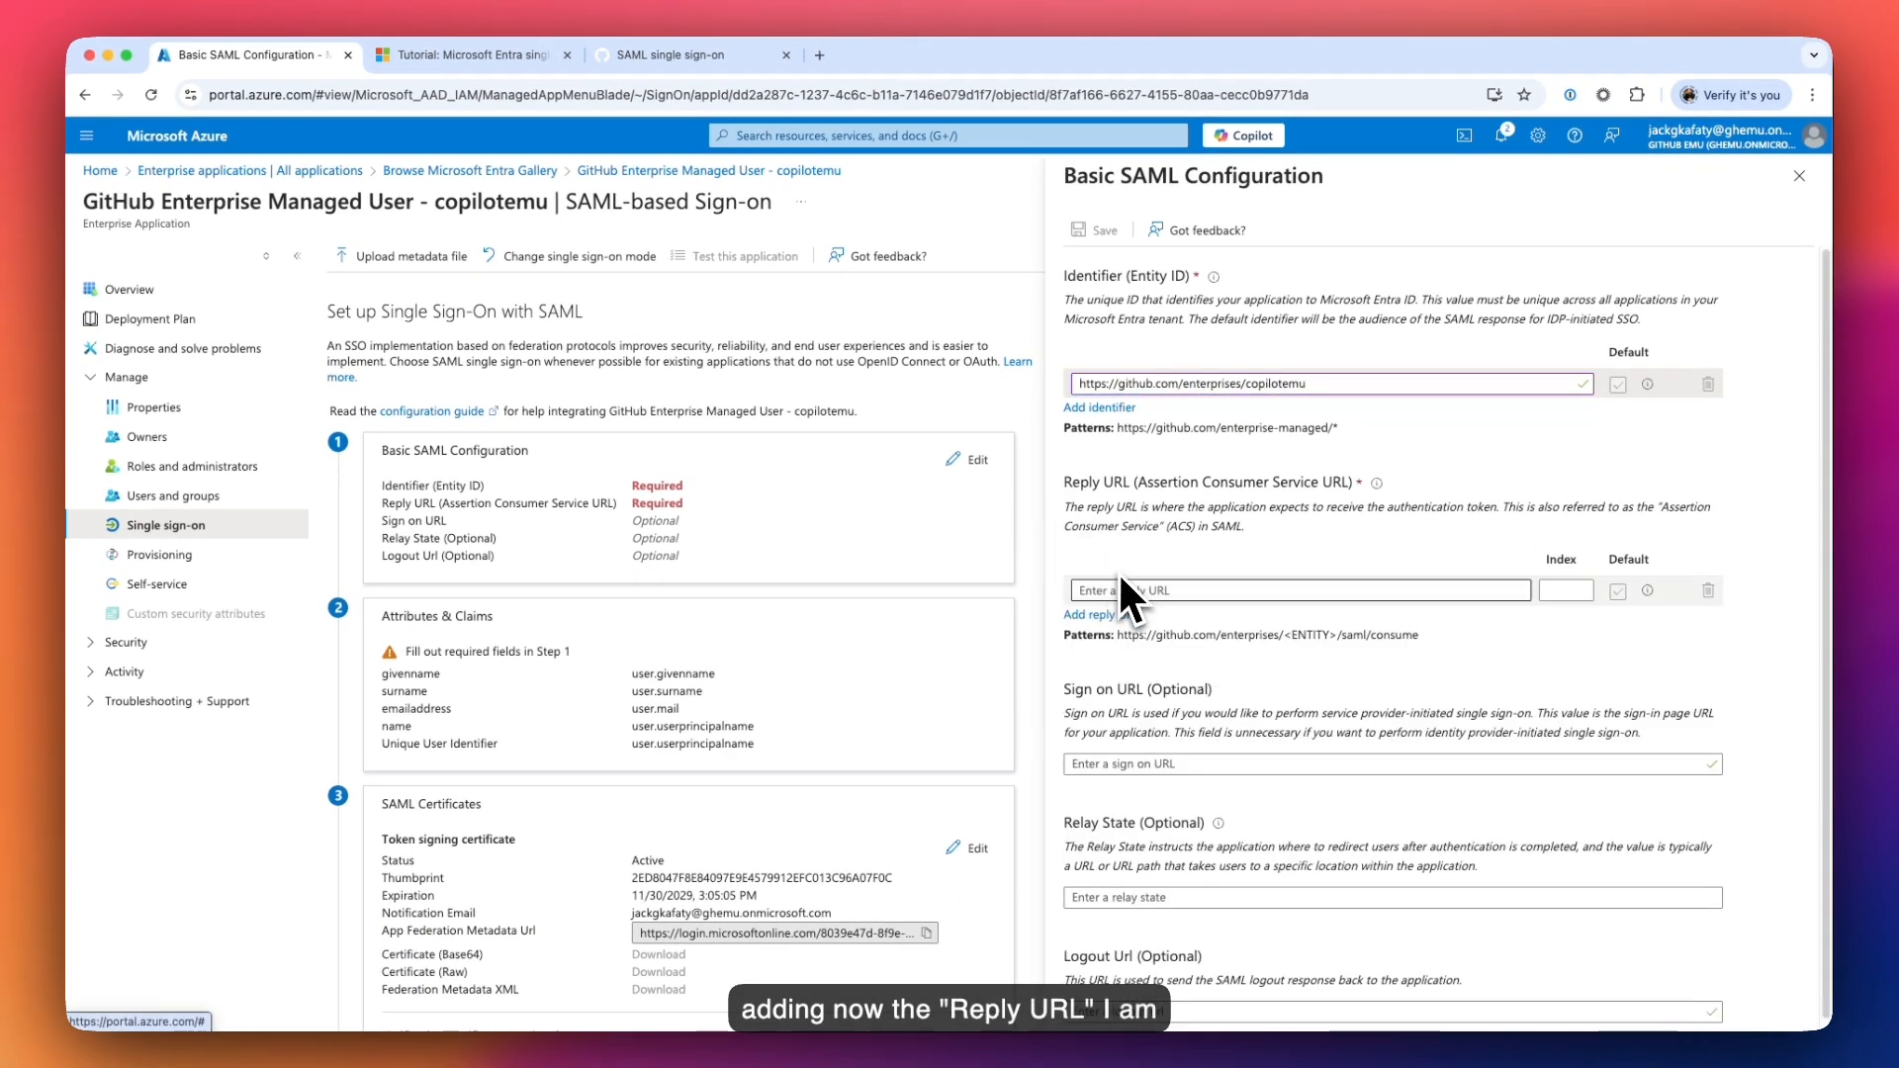
left_click(510, 57)
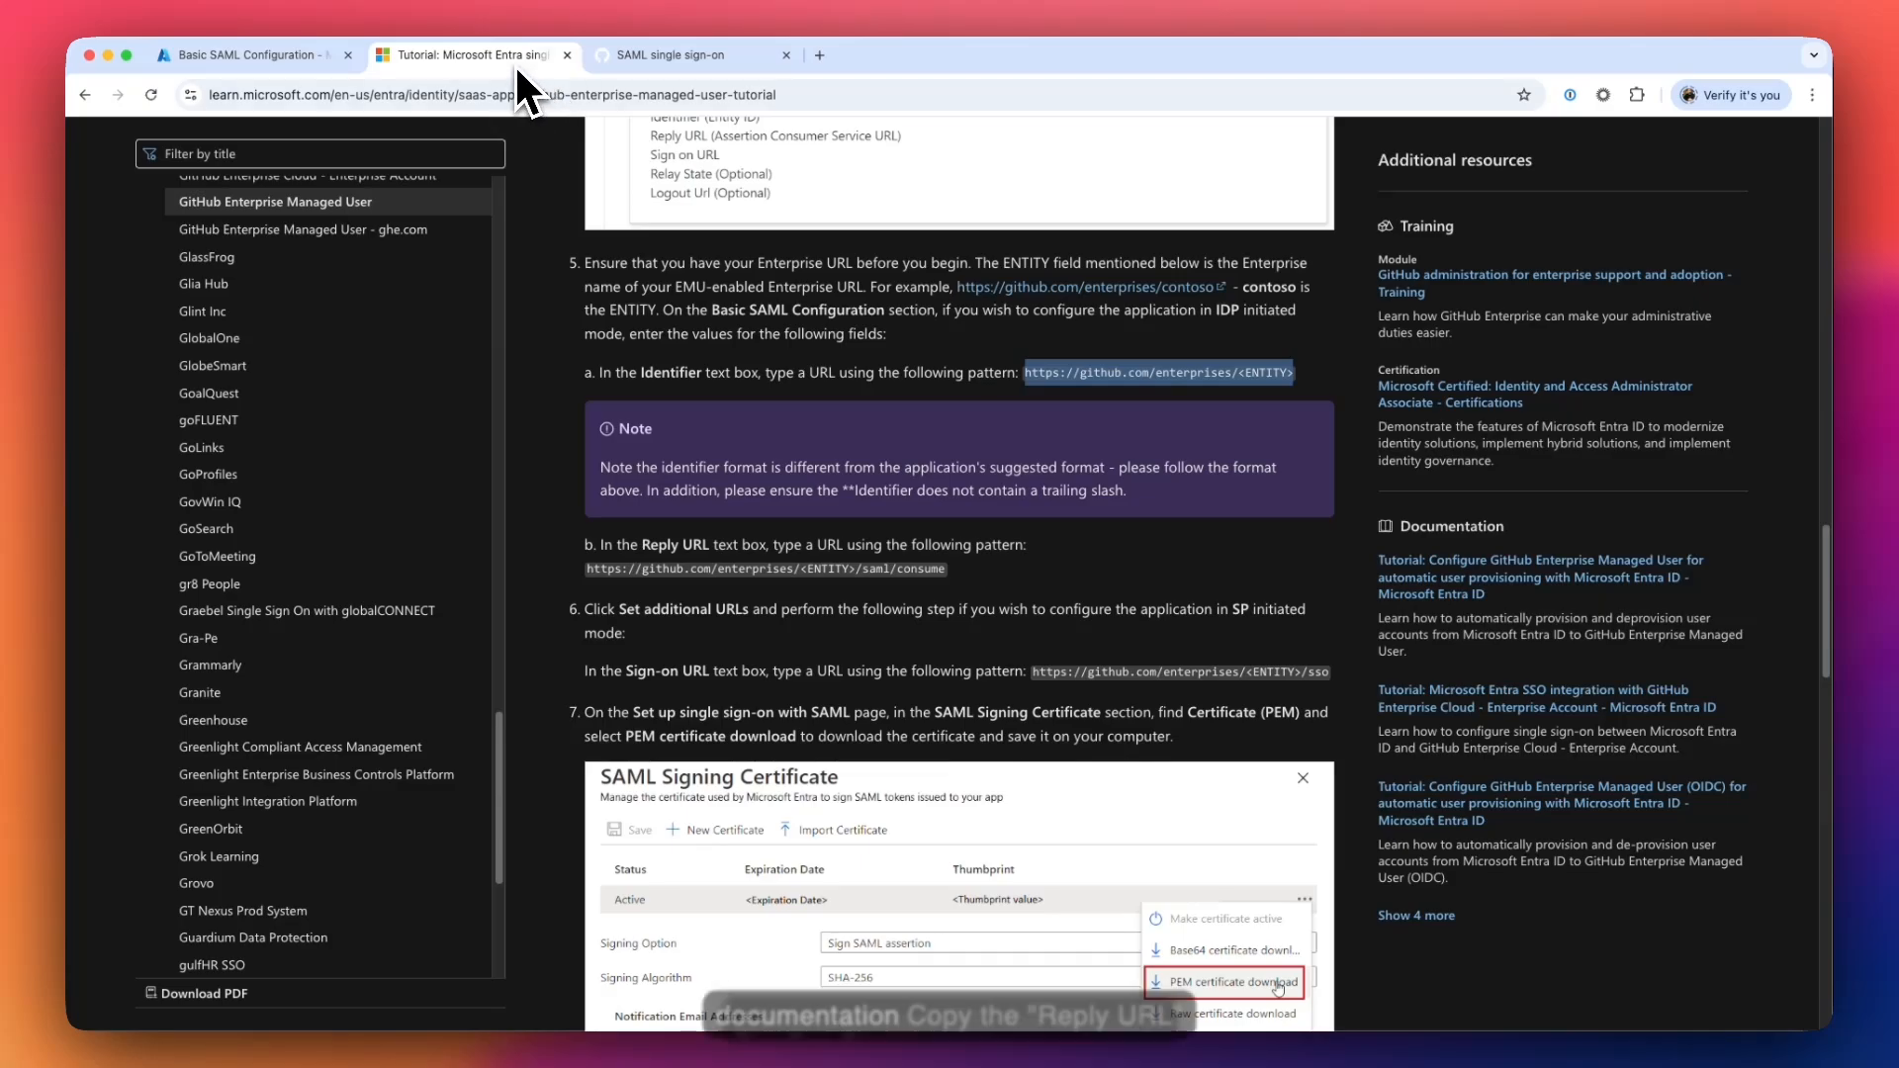
left_click_drag(945, 569, 585, 590)
key("super+c")
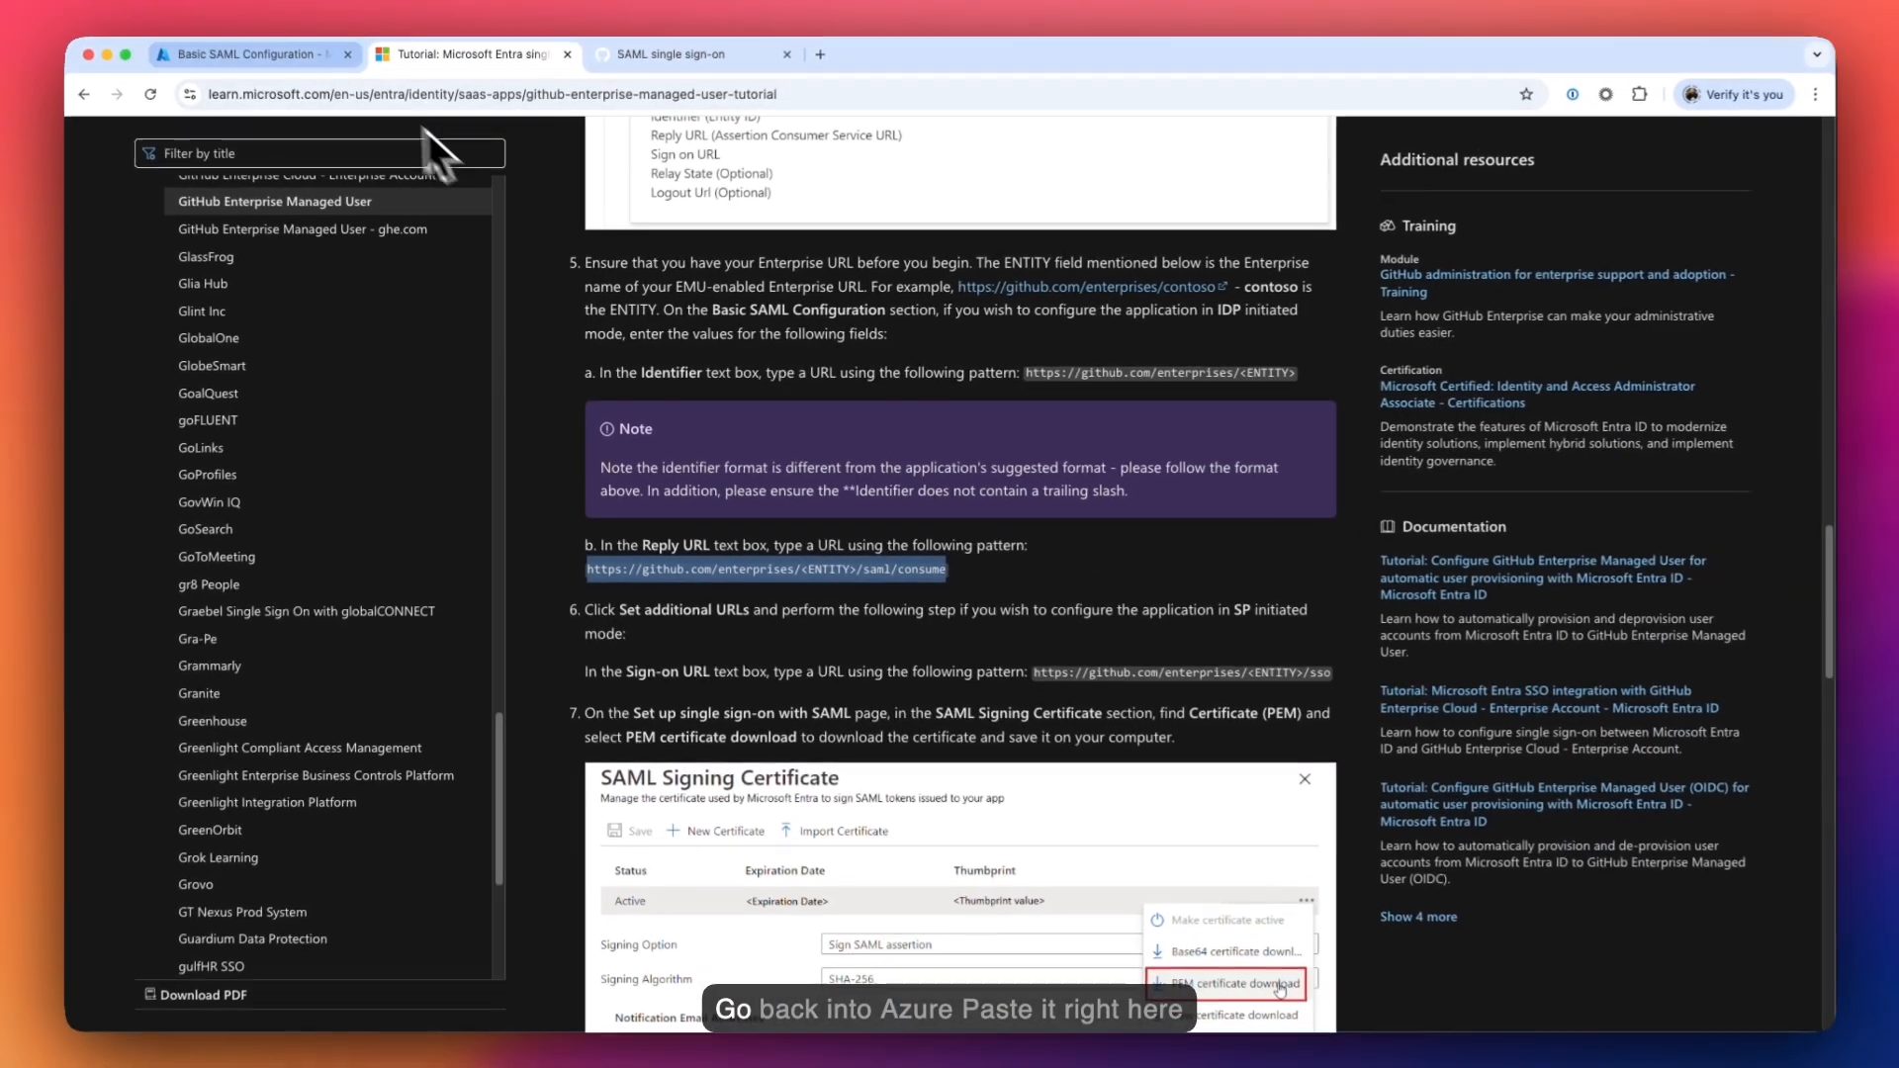
left_click(303, 60)
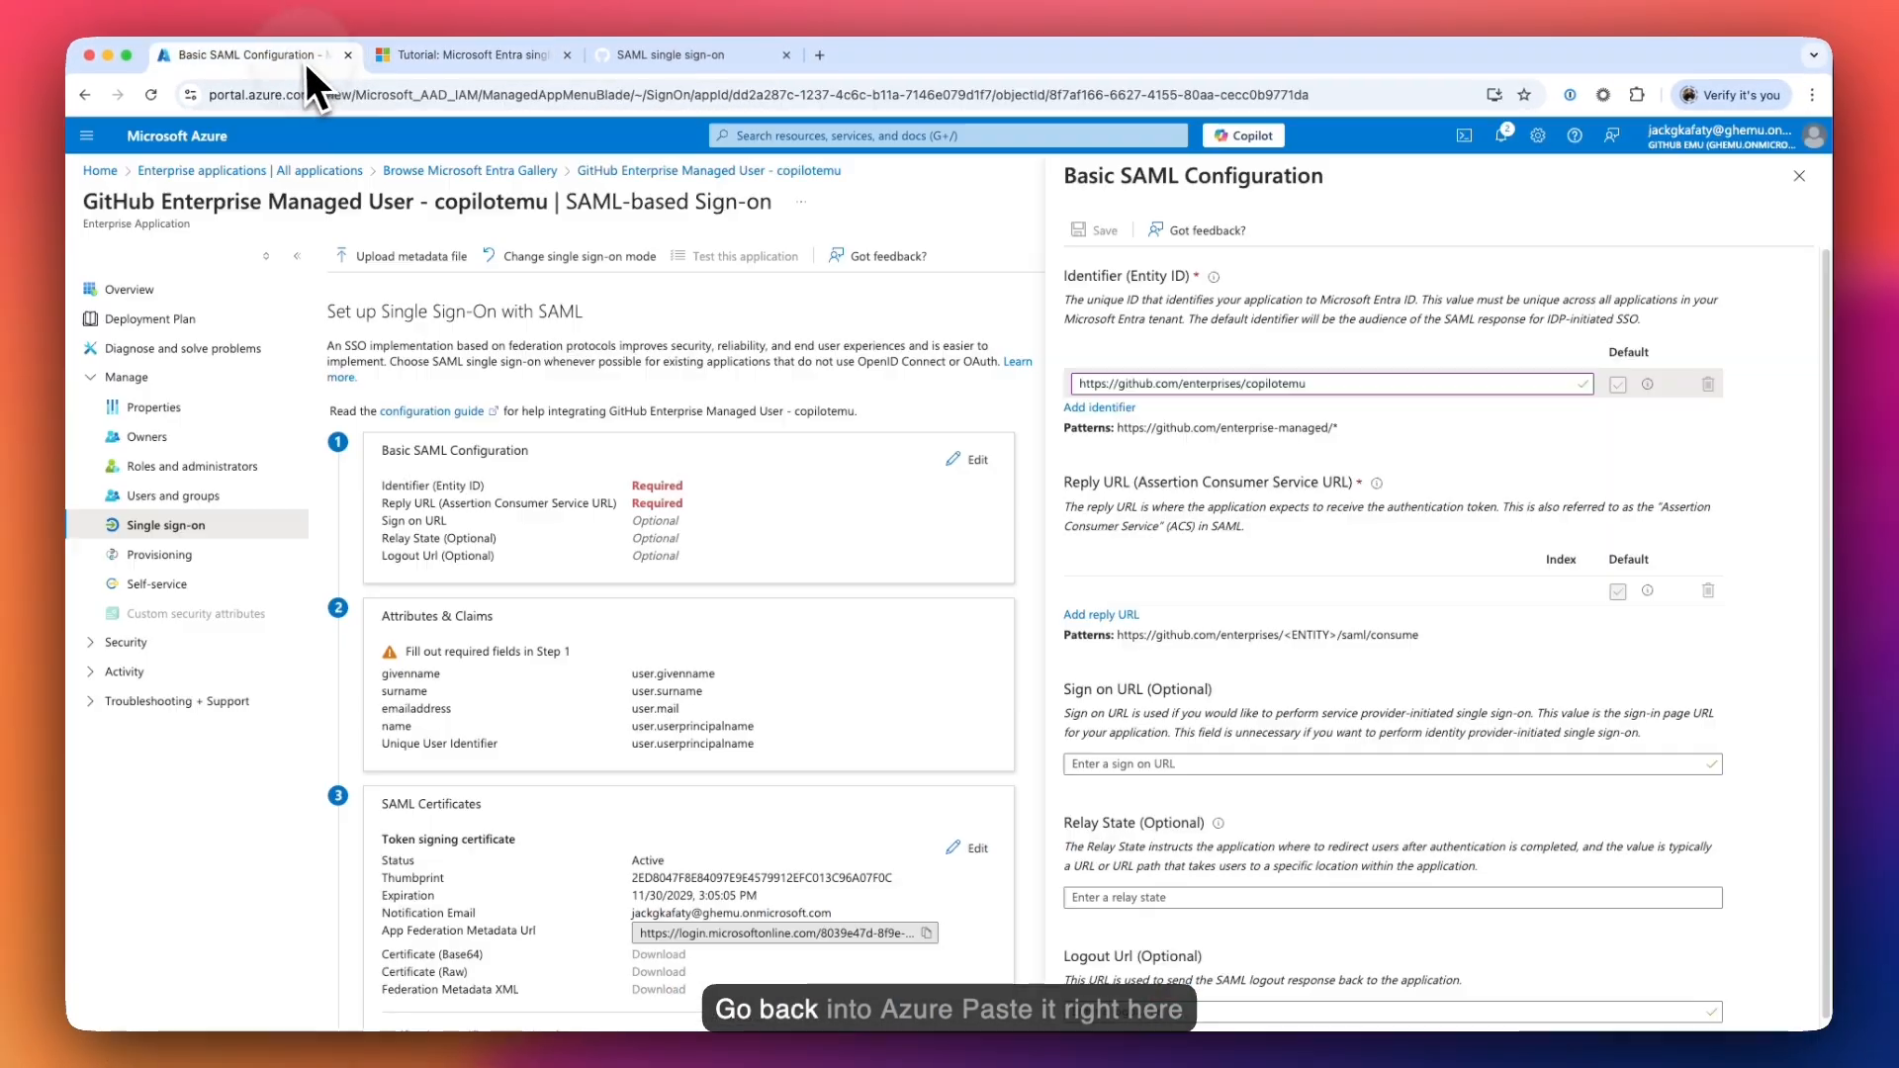
left_click(1138, 590)
key("super+v")
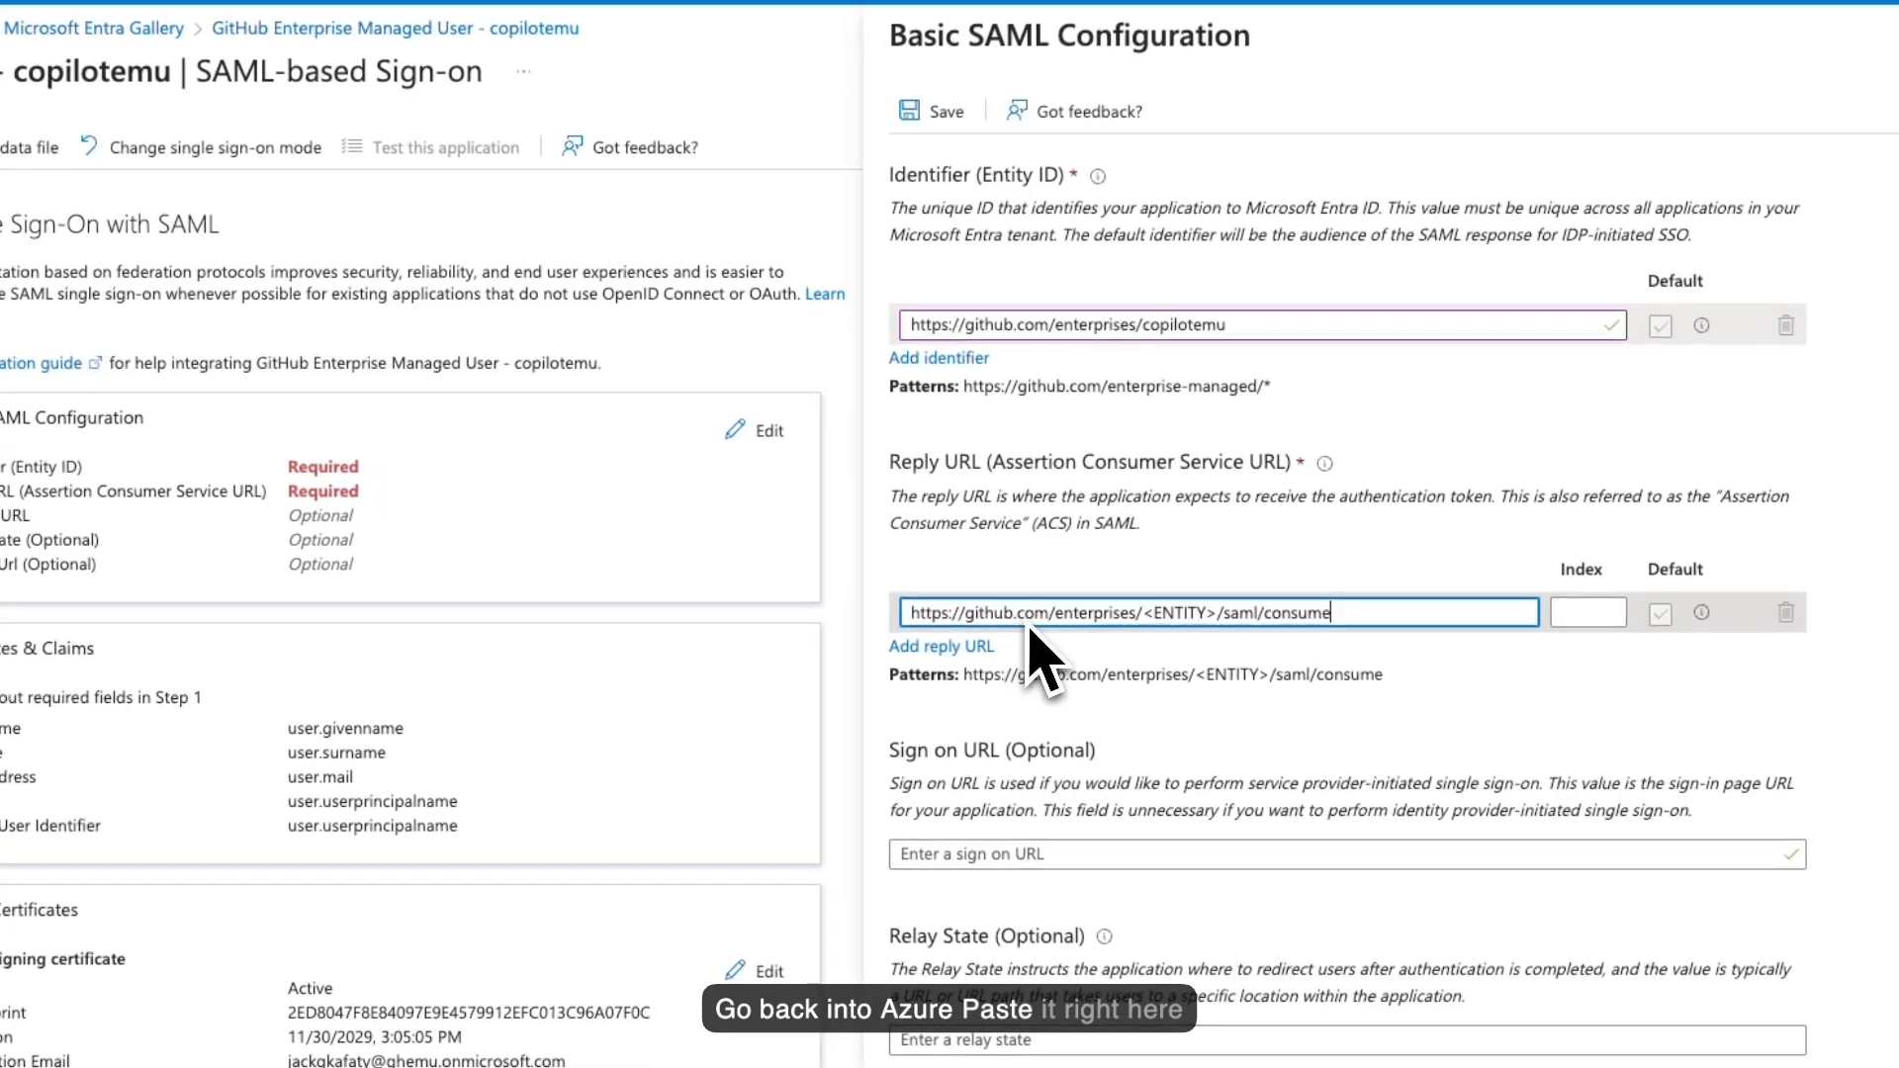
double_click(1179, 331)
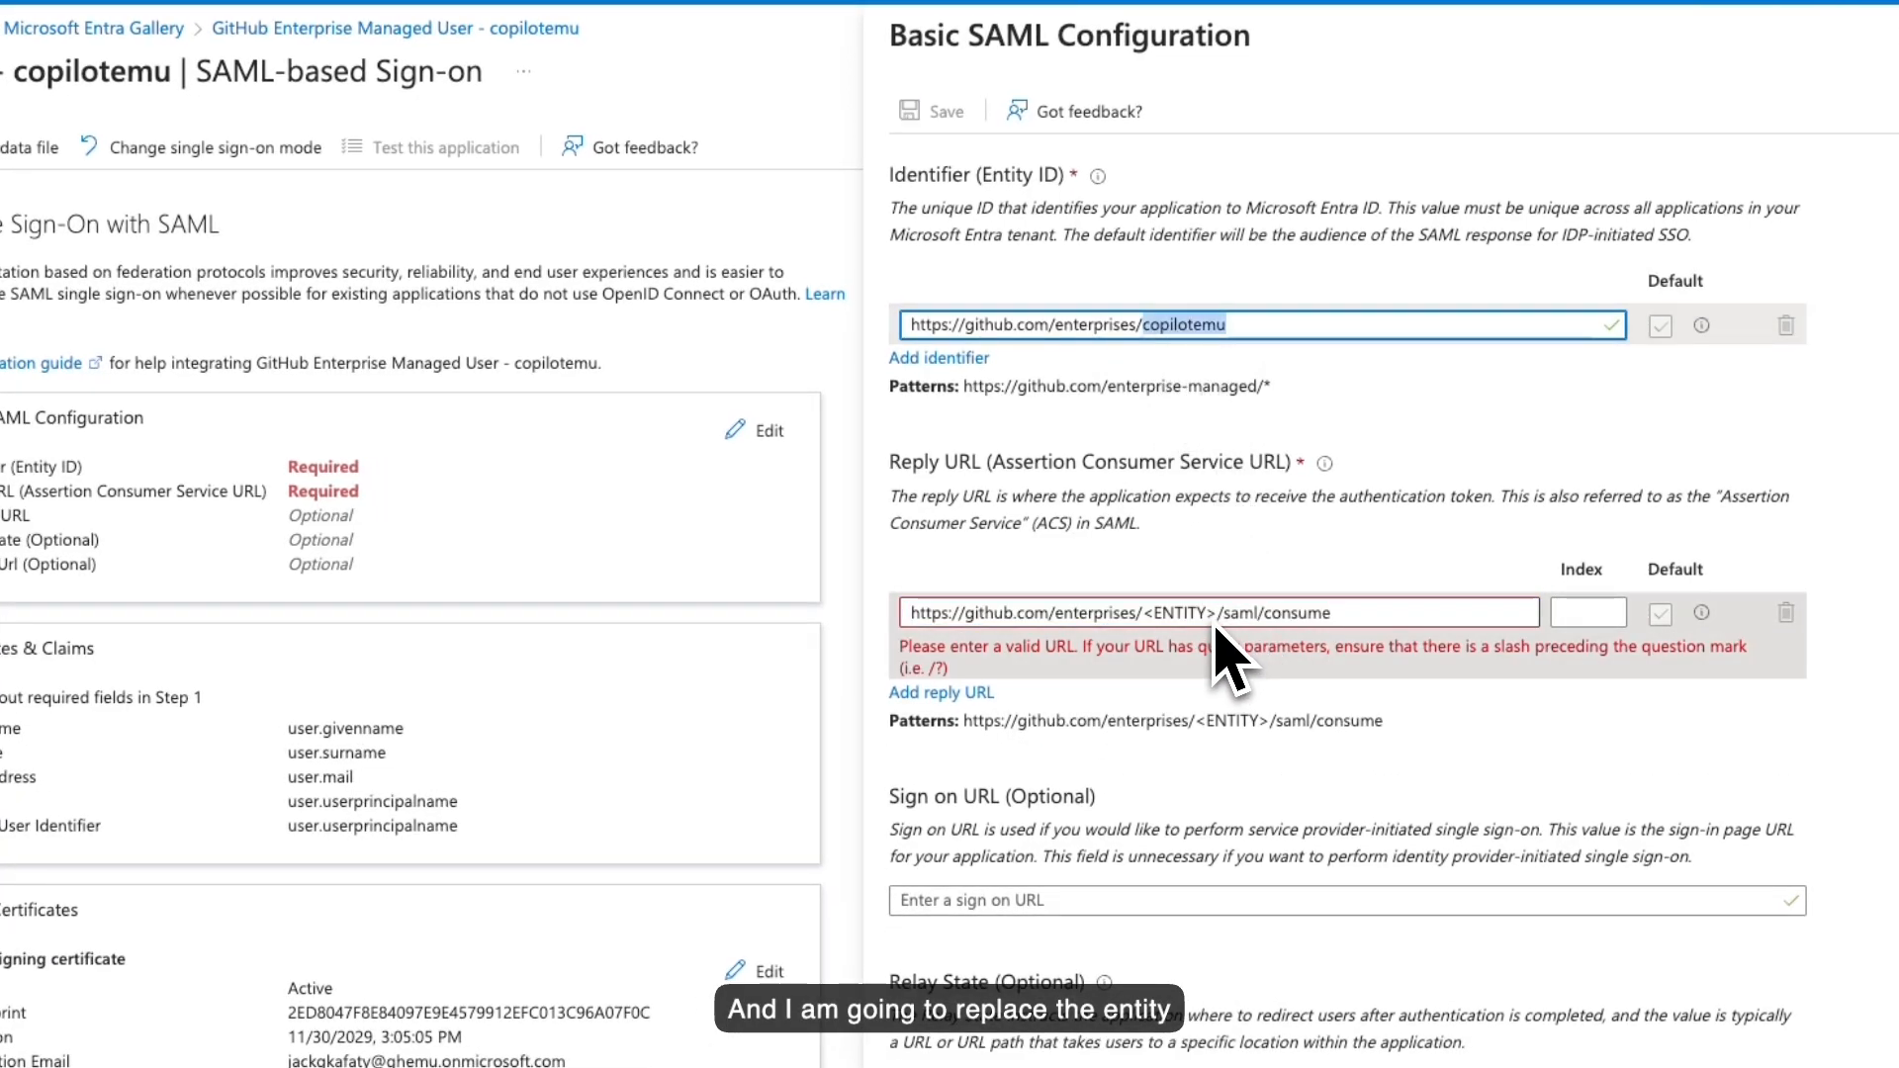
key("super+c")
left_click_drag(1217, 623, 1148, 638)
key("super+v")
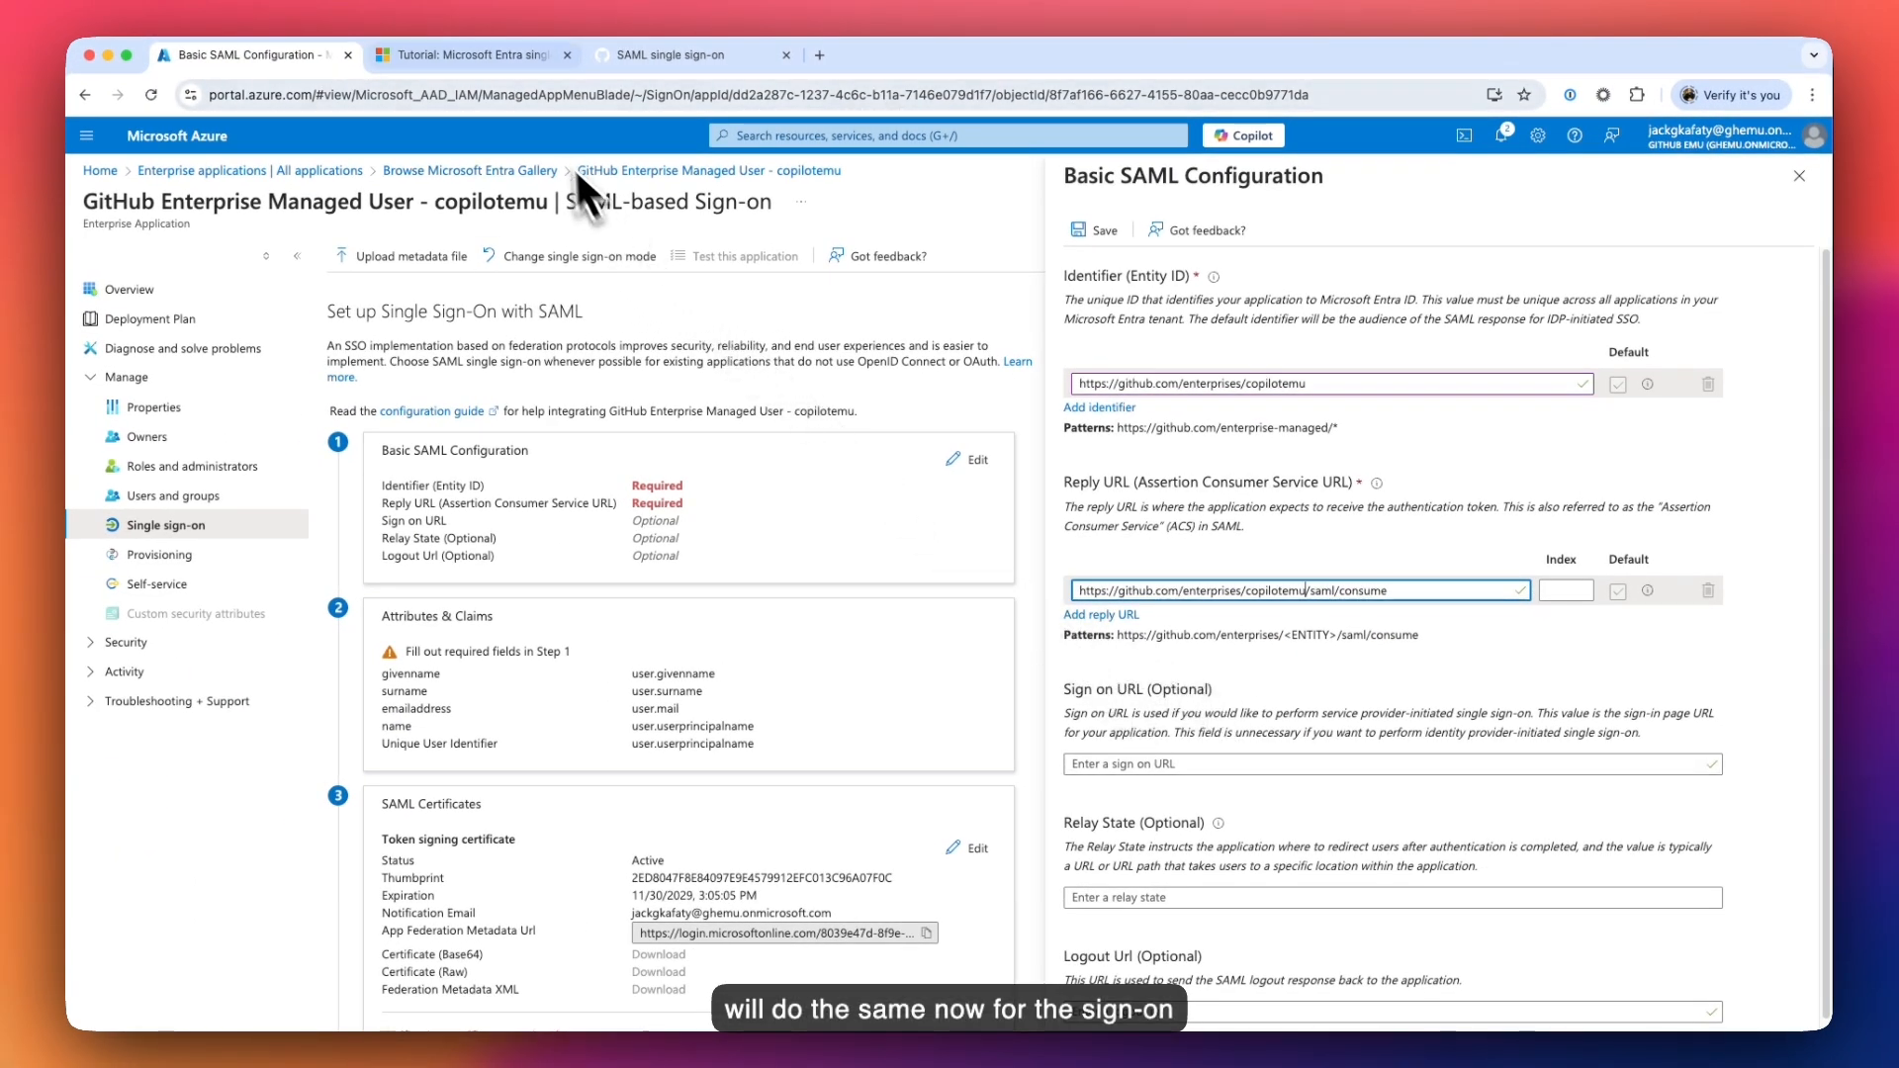
left_click(484, 55)
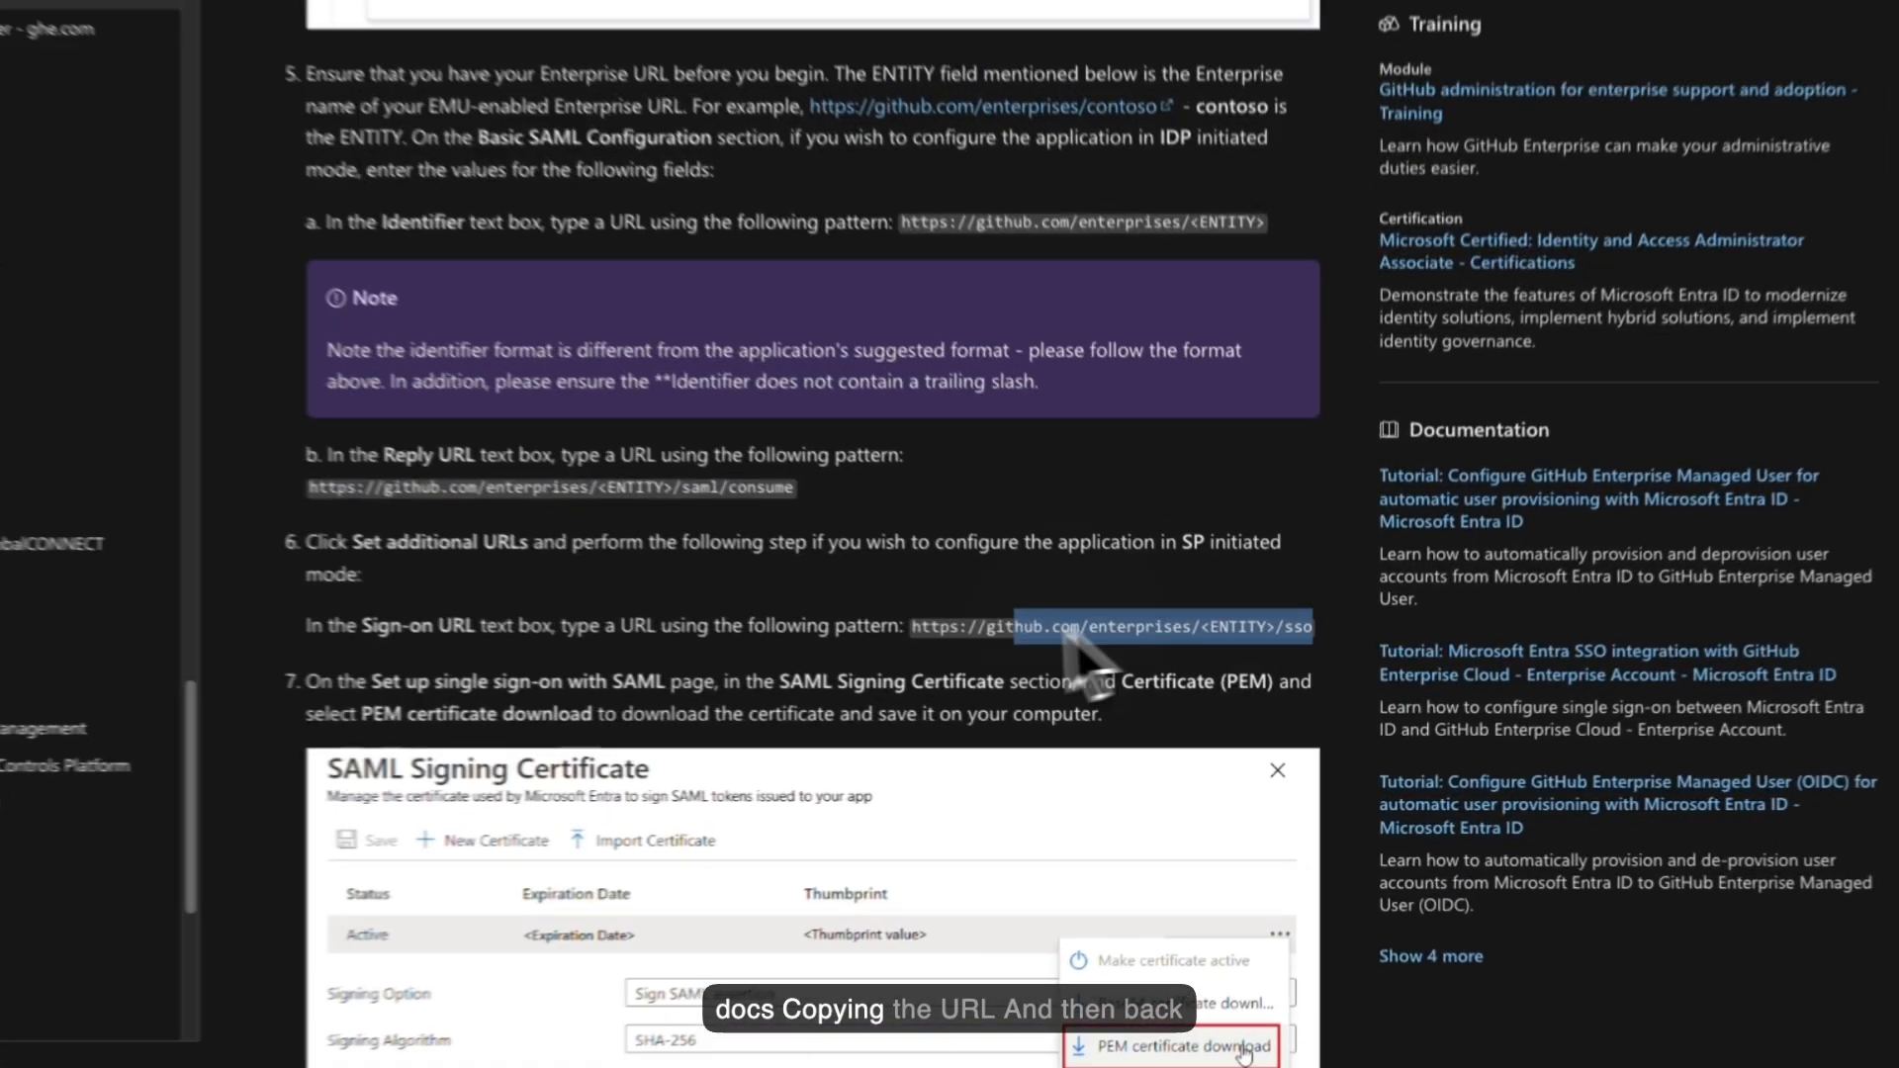
left_click_drag(1331, 672, 1036, 674)
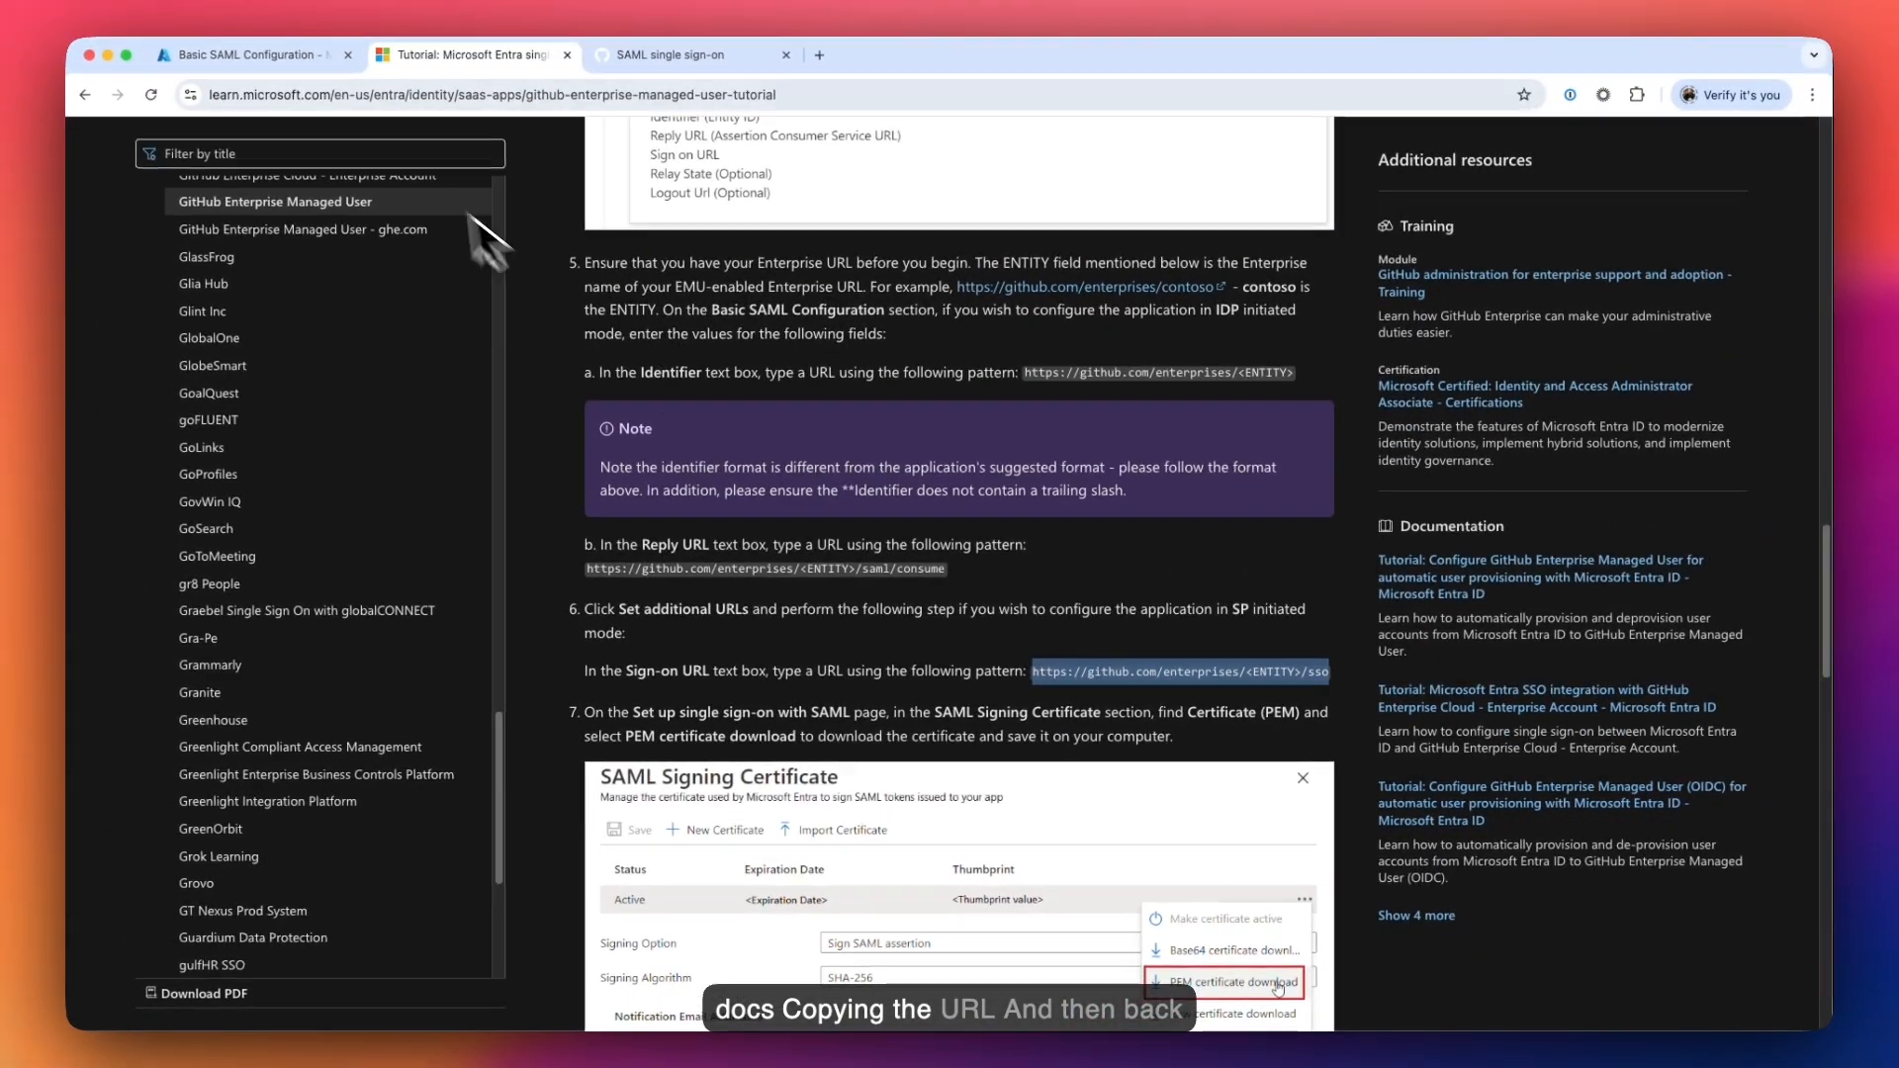
left_click(281, 65)
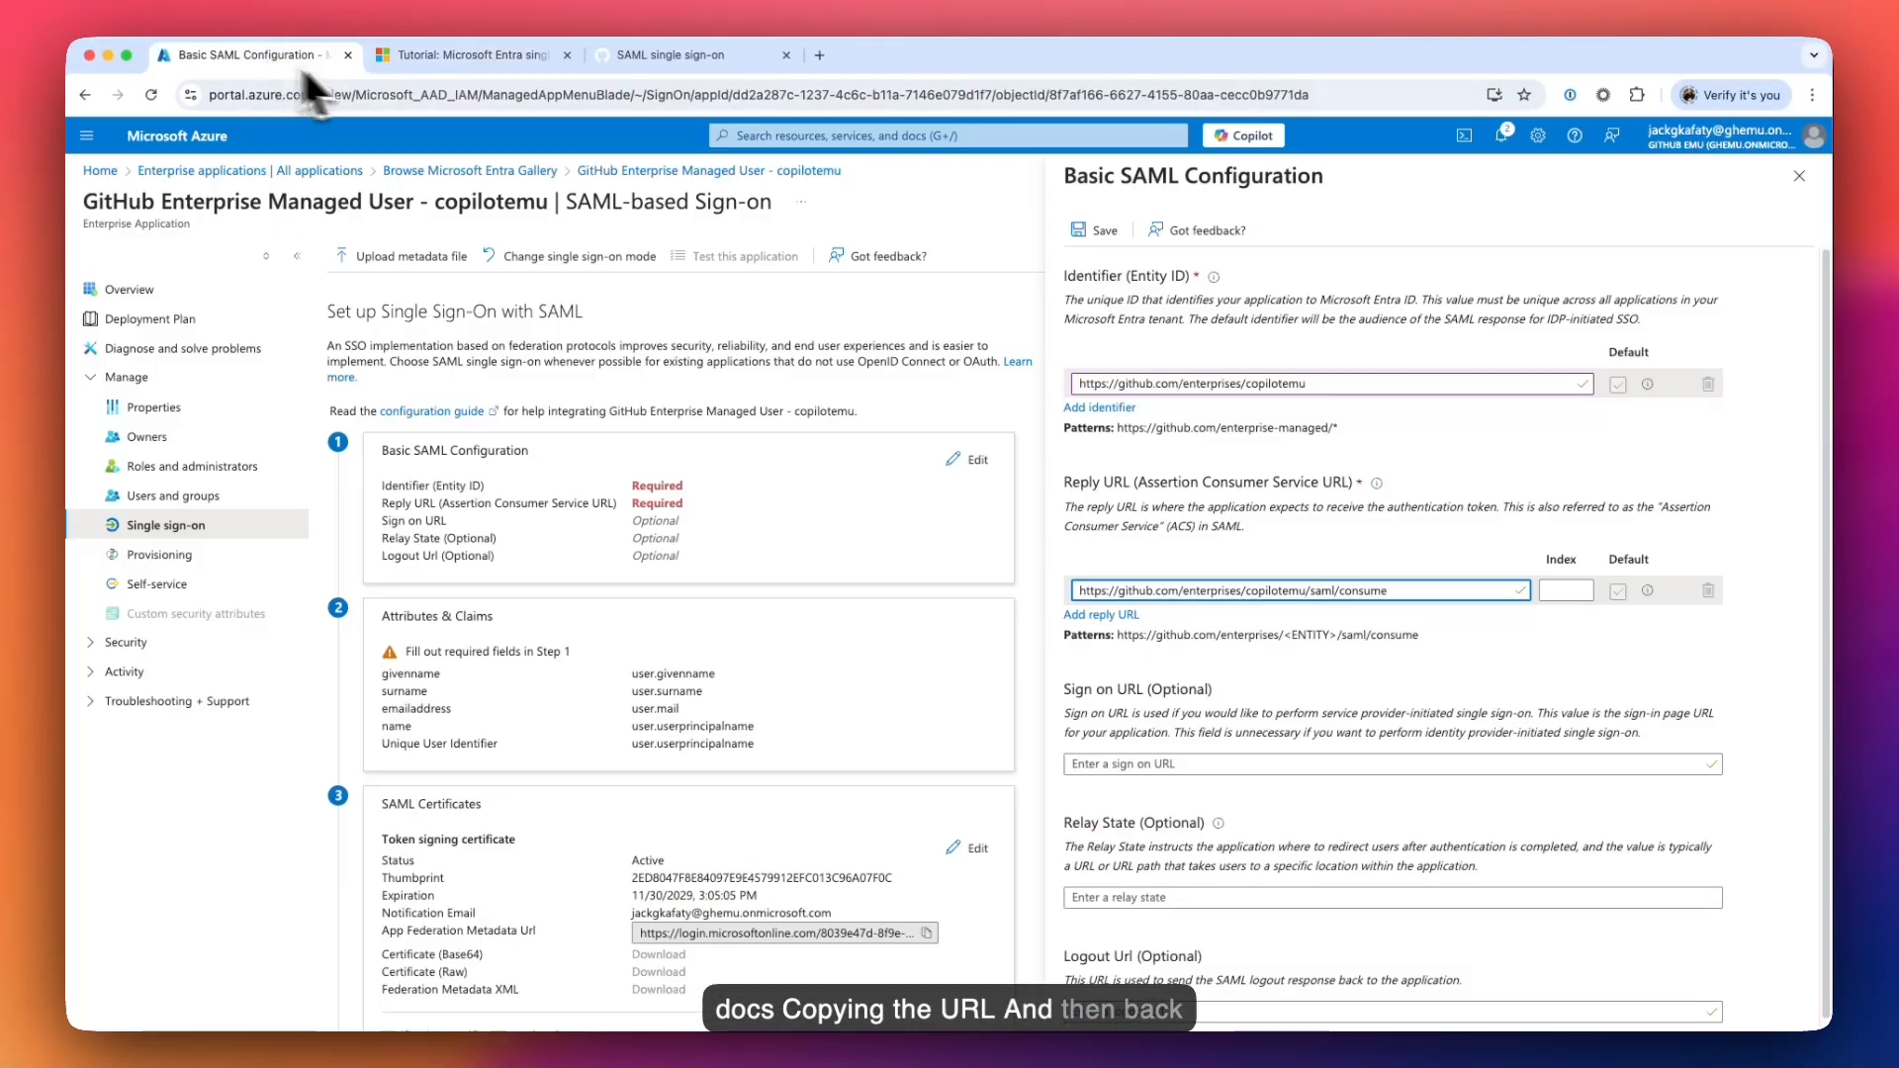
left_click(1123, 765)
key("super+v")
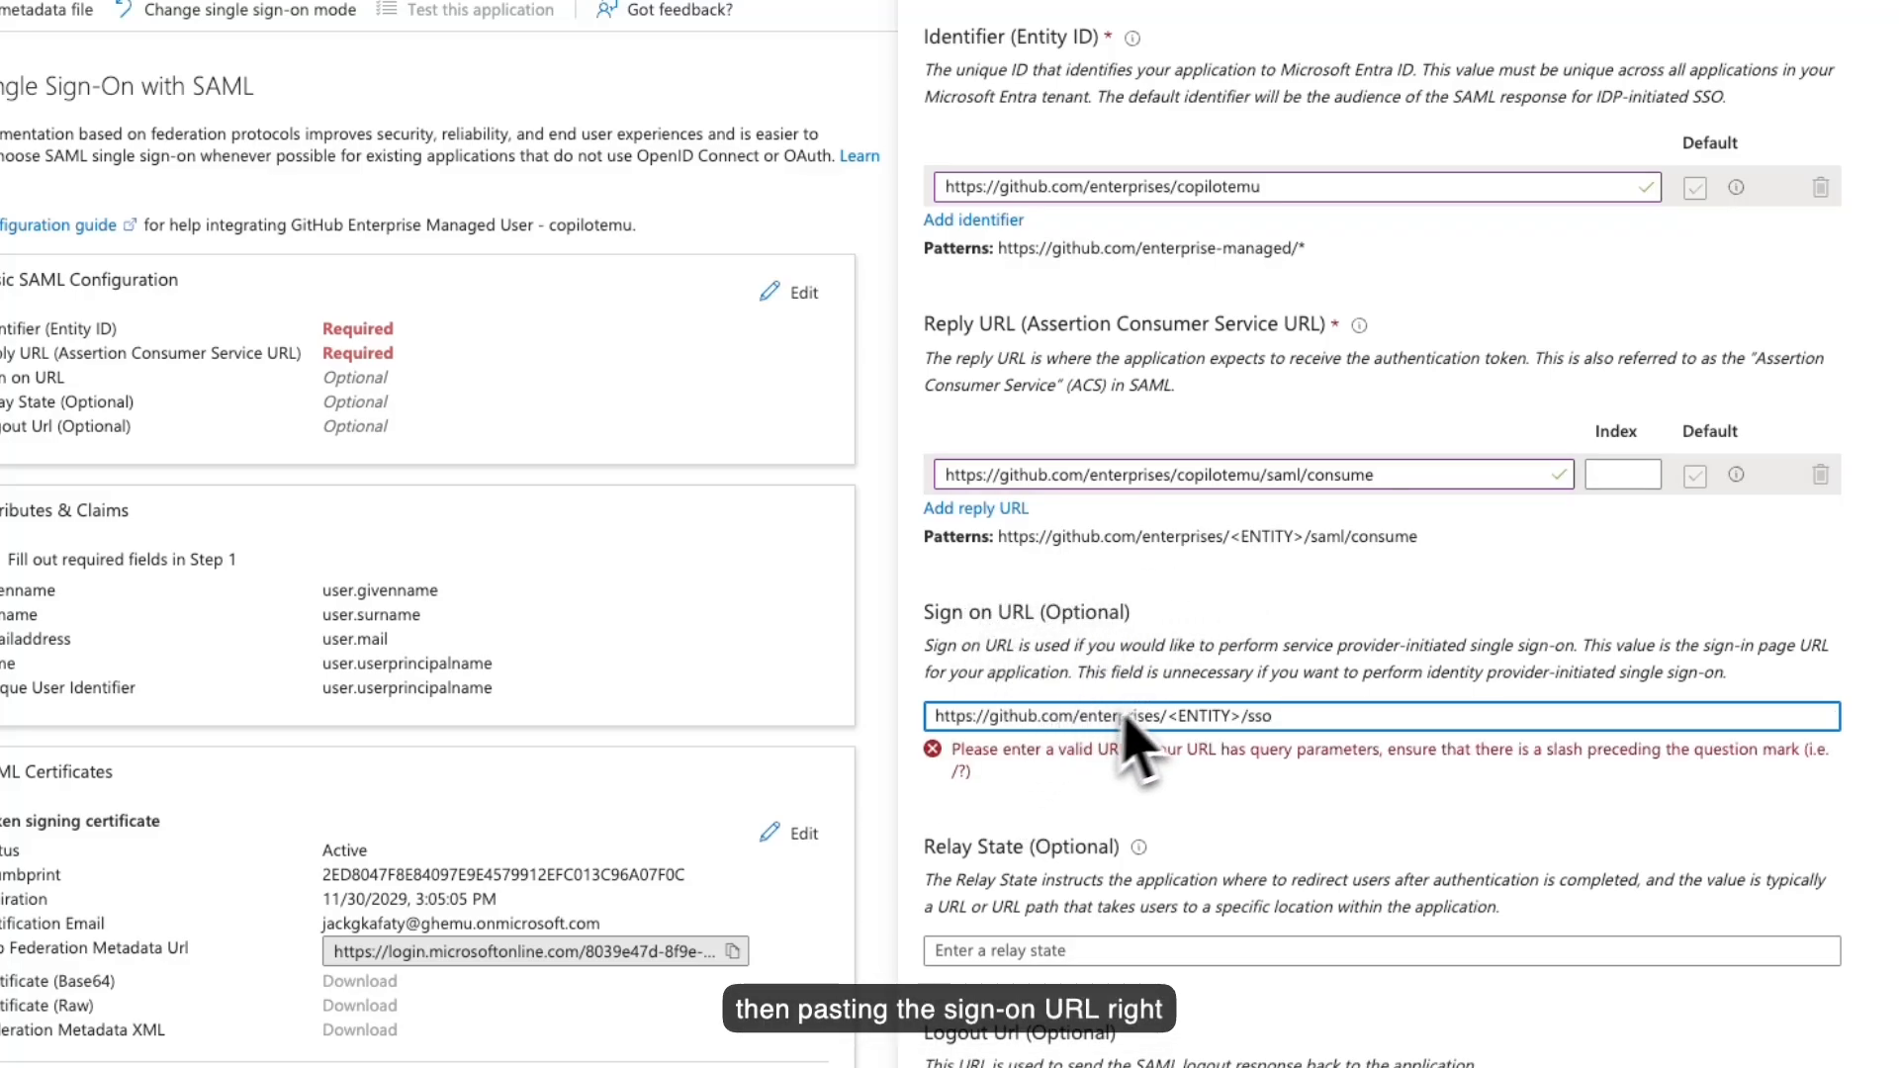
double_click(1237, 476)
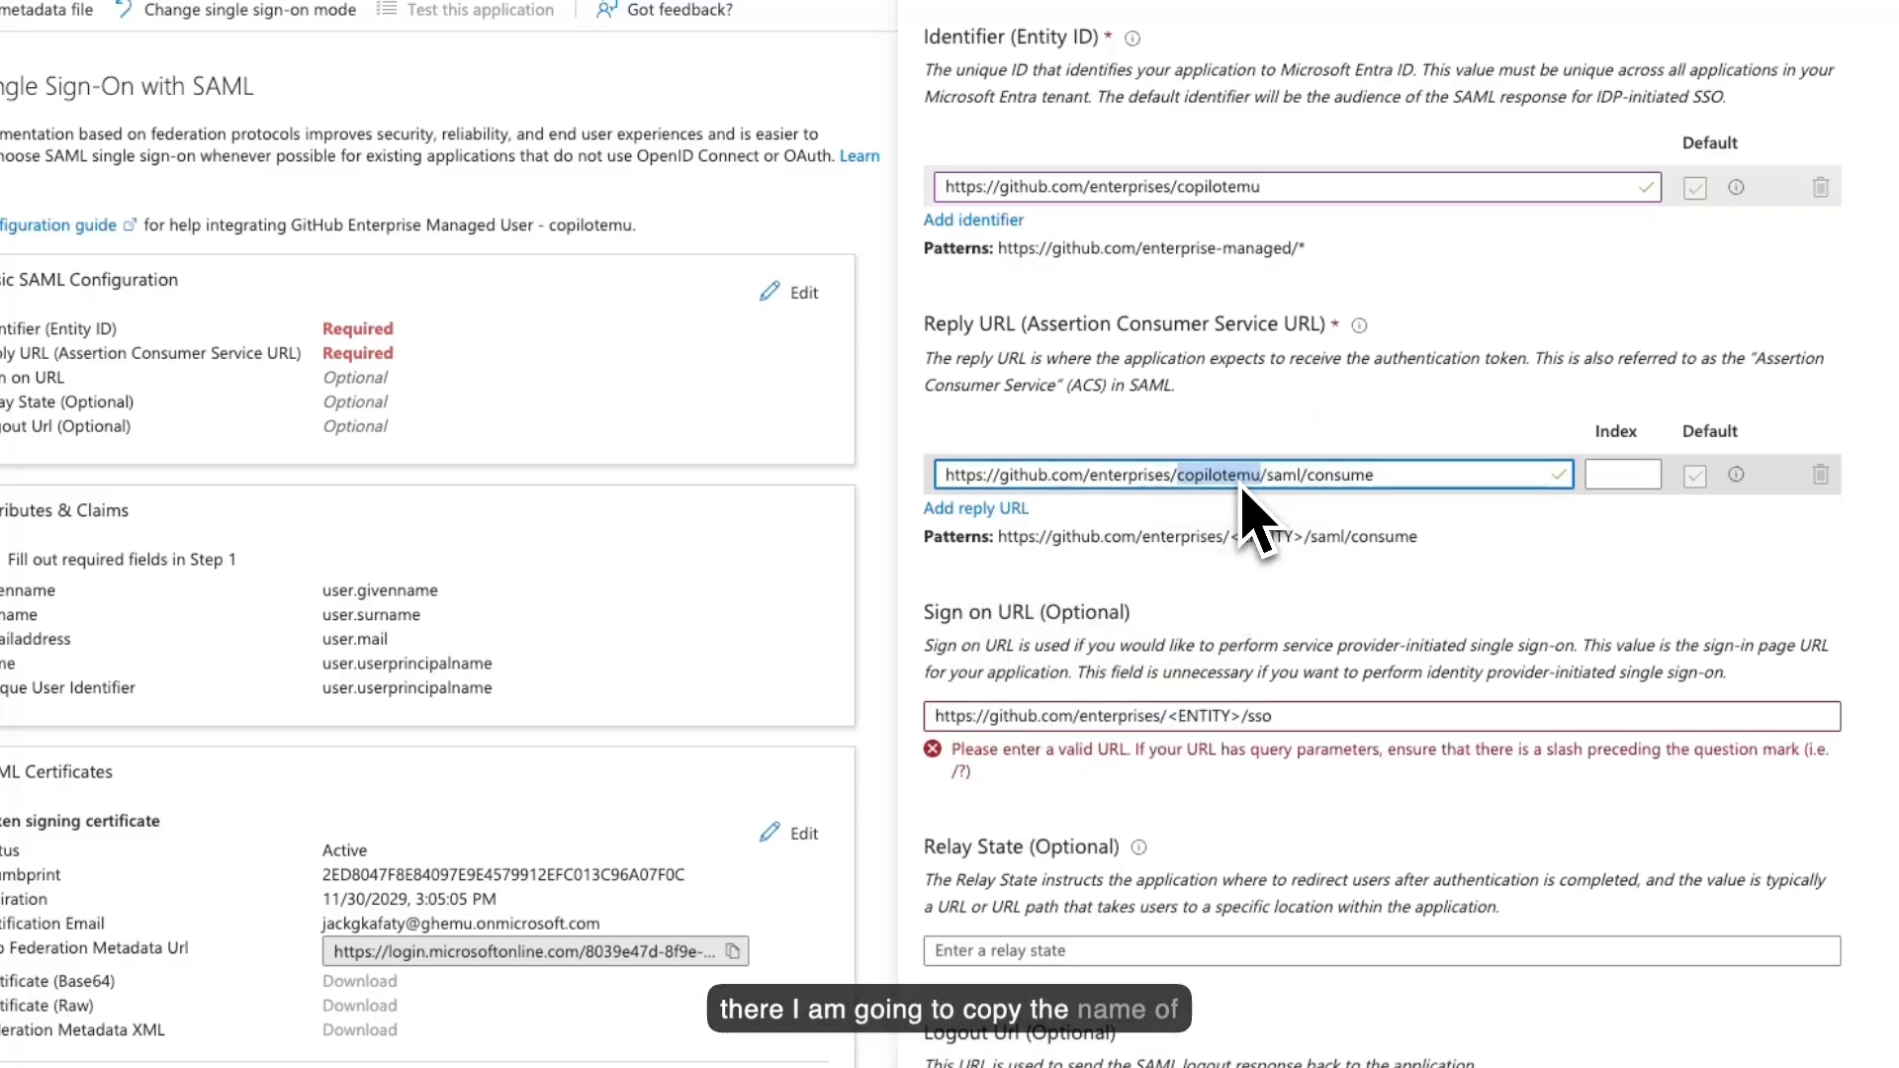
left_click_drag(1243, 718, 1209, 728)
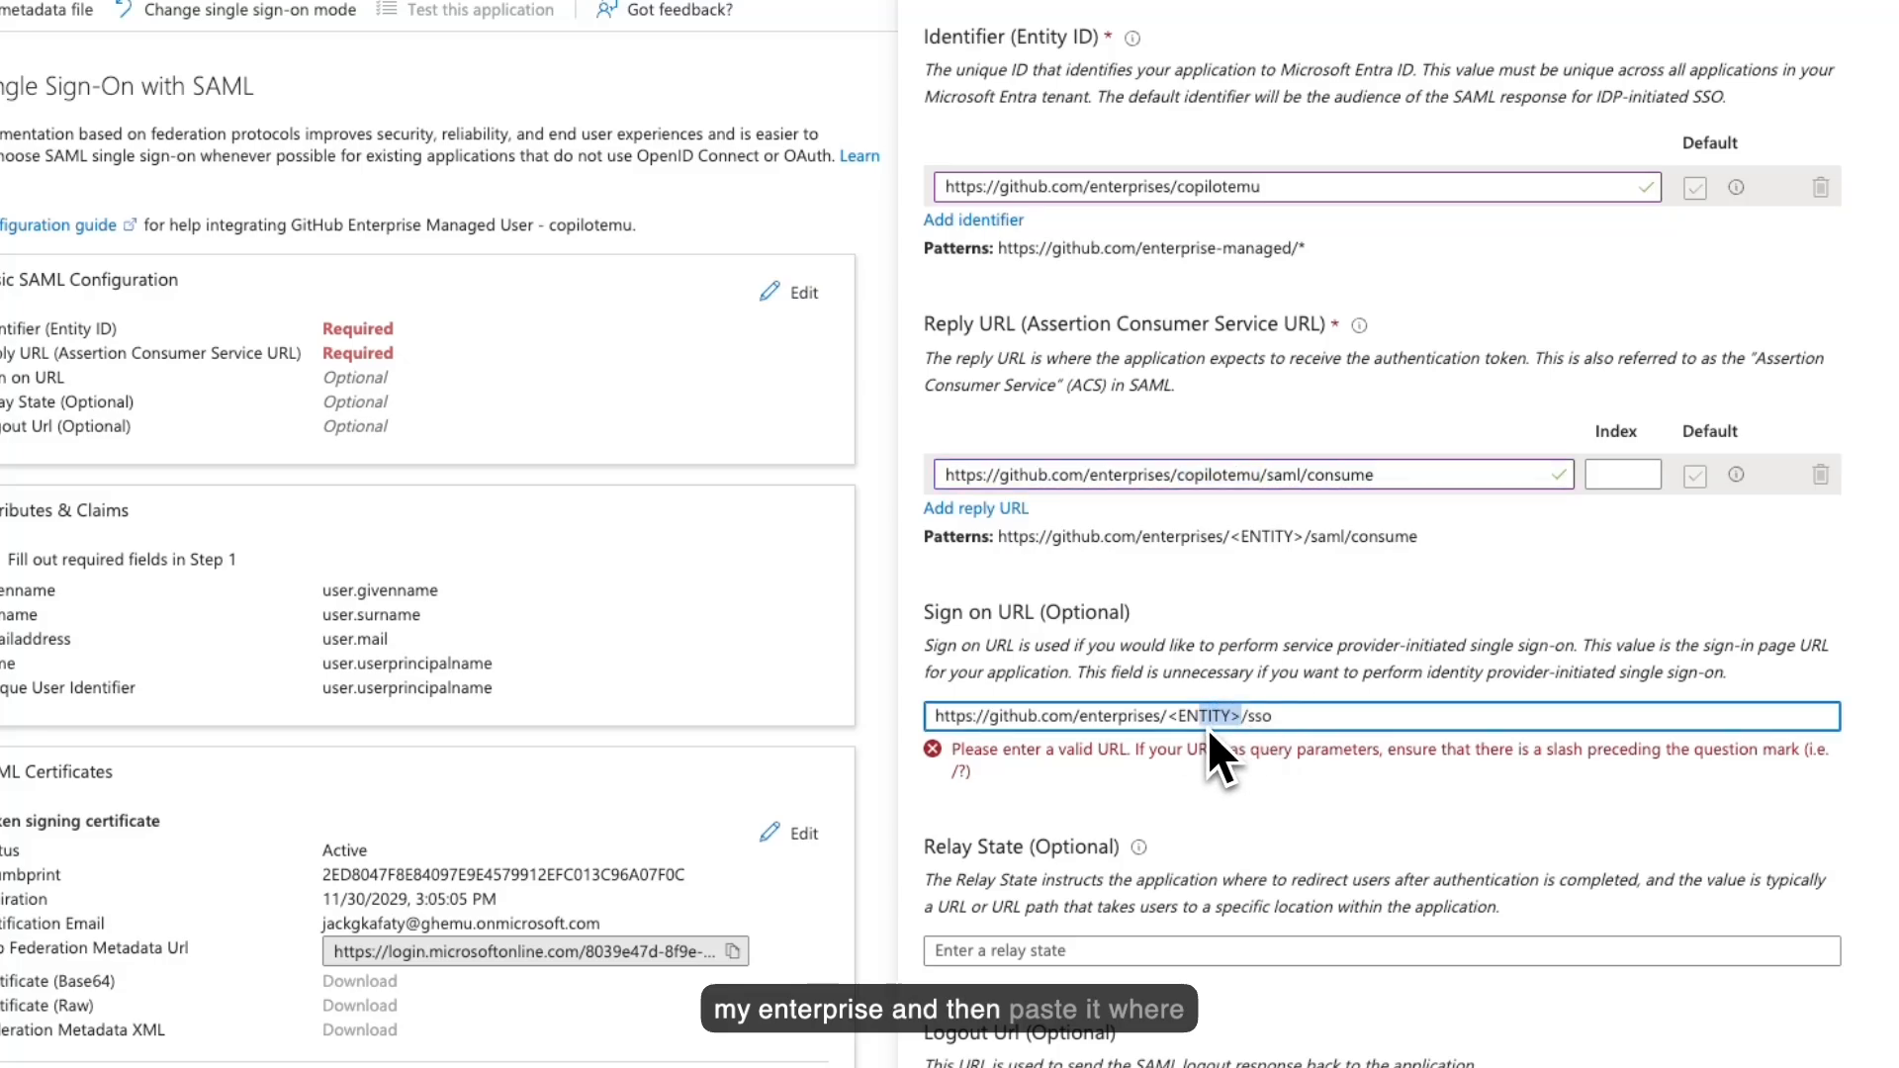
key("ctrl+v")
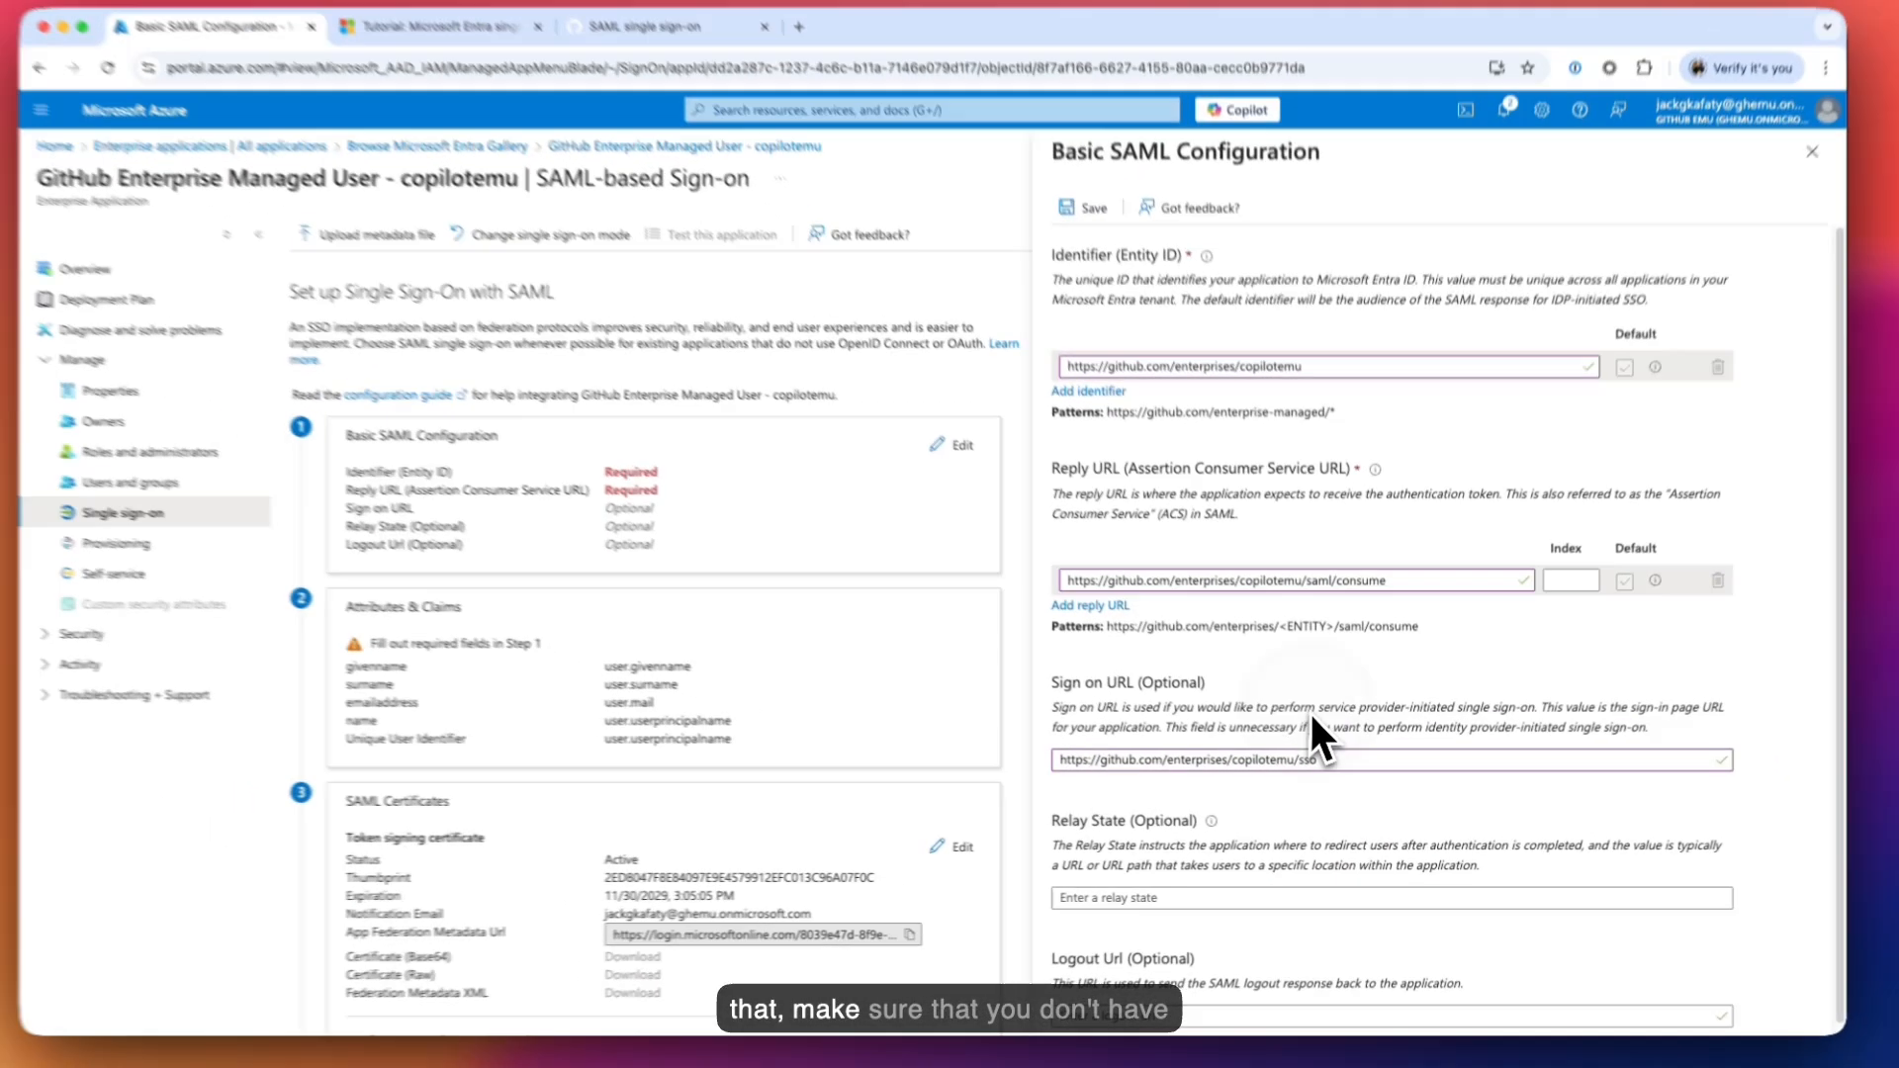
- Confirm the identifier and sign-on URL have no trailing slash, then save the configuration
left_click(1308, 723)
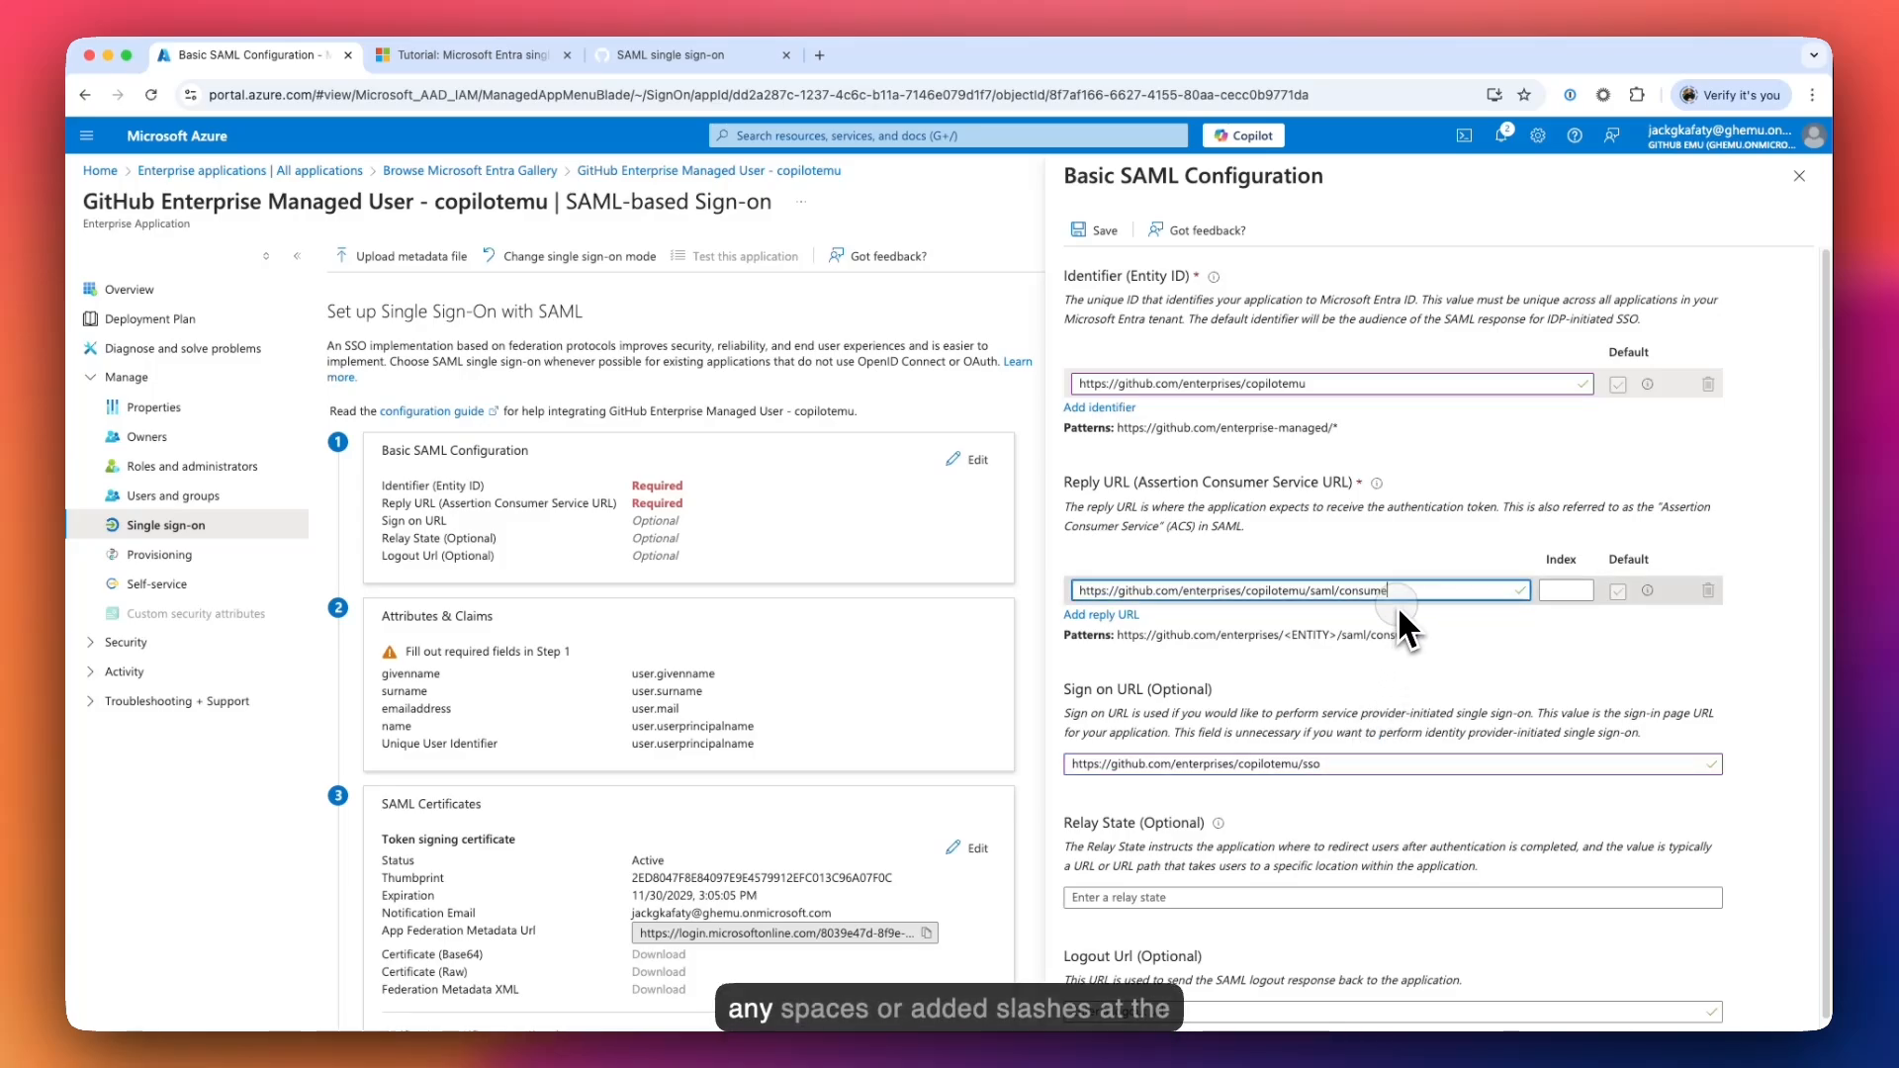
left_click(1330, 385)
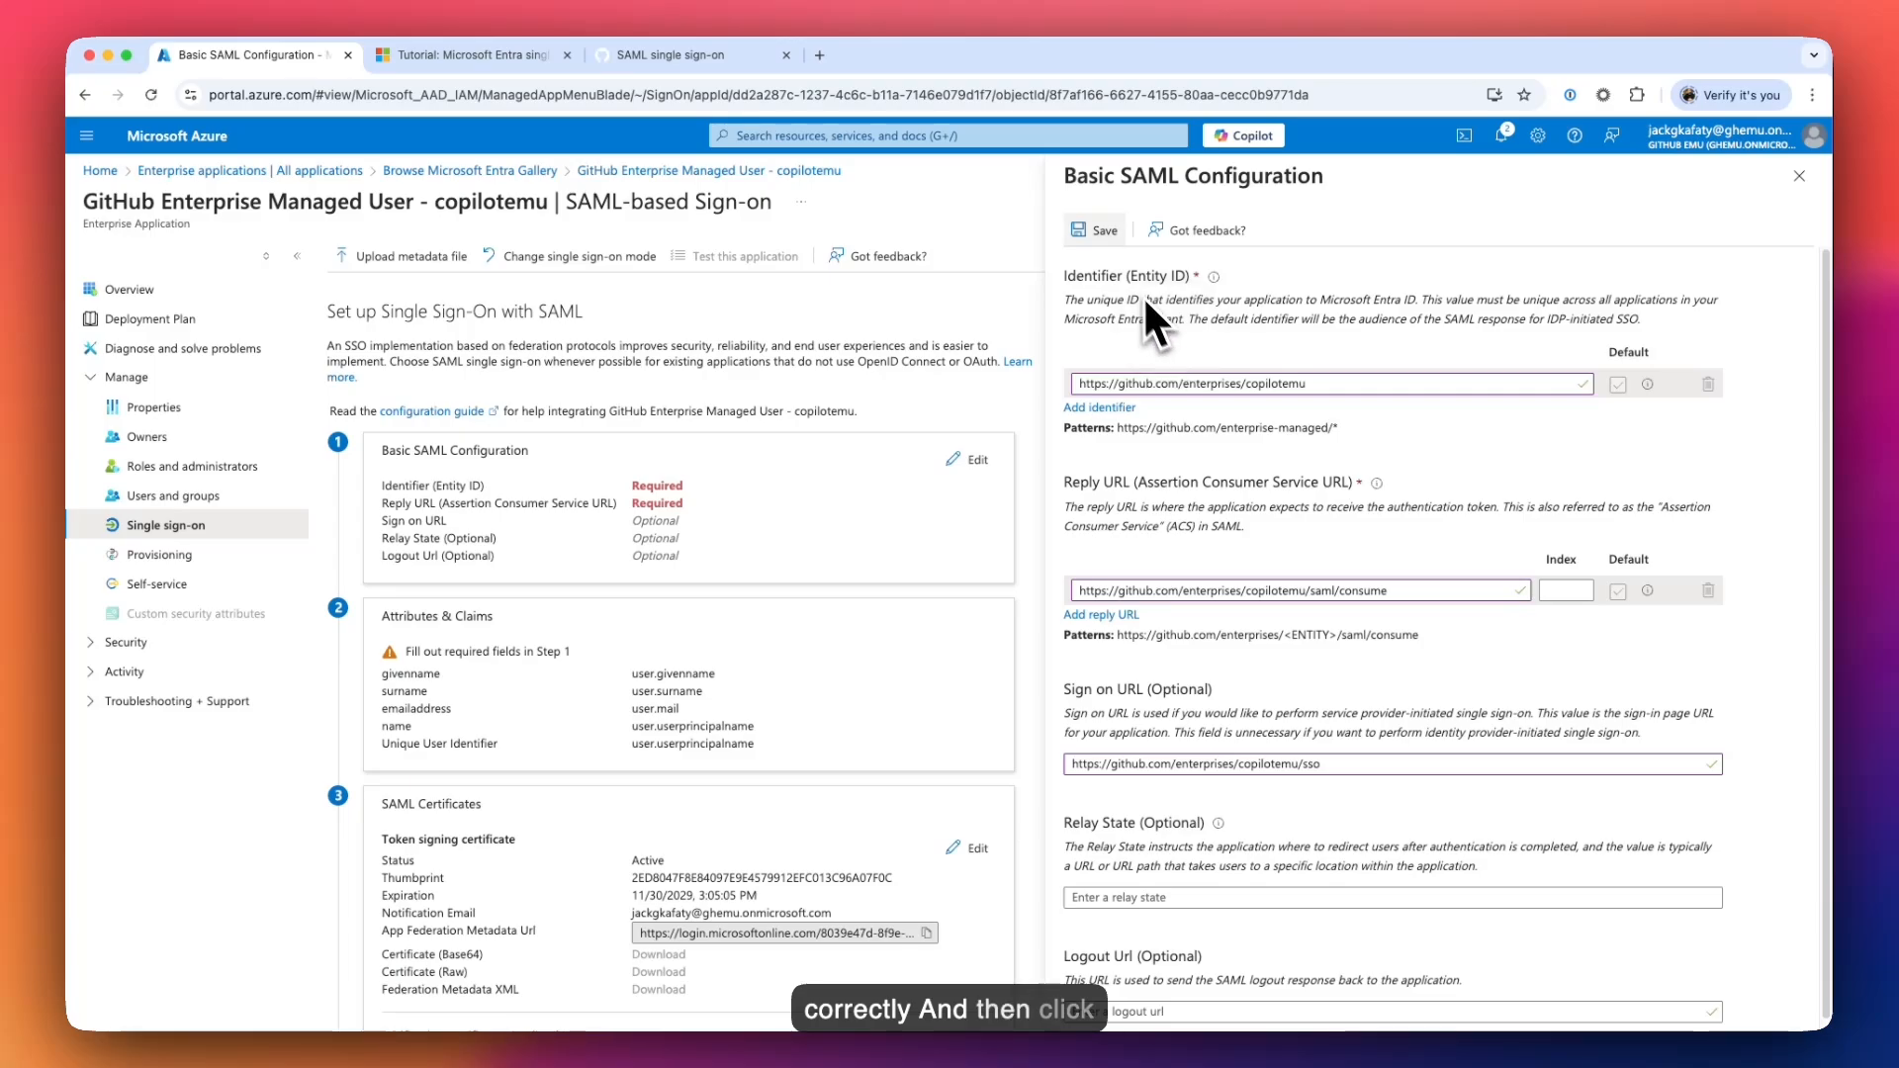
left_click(1098, 232)
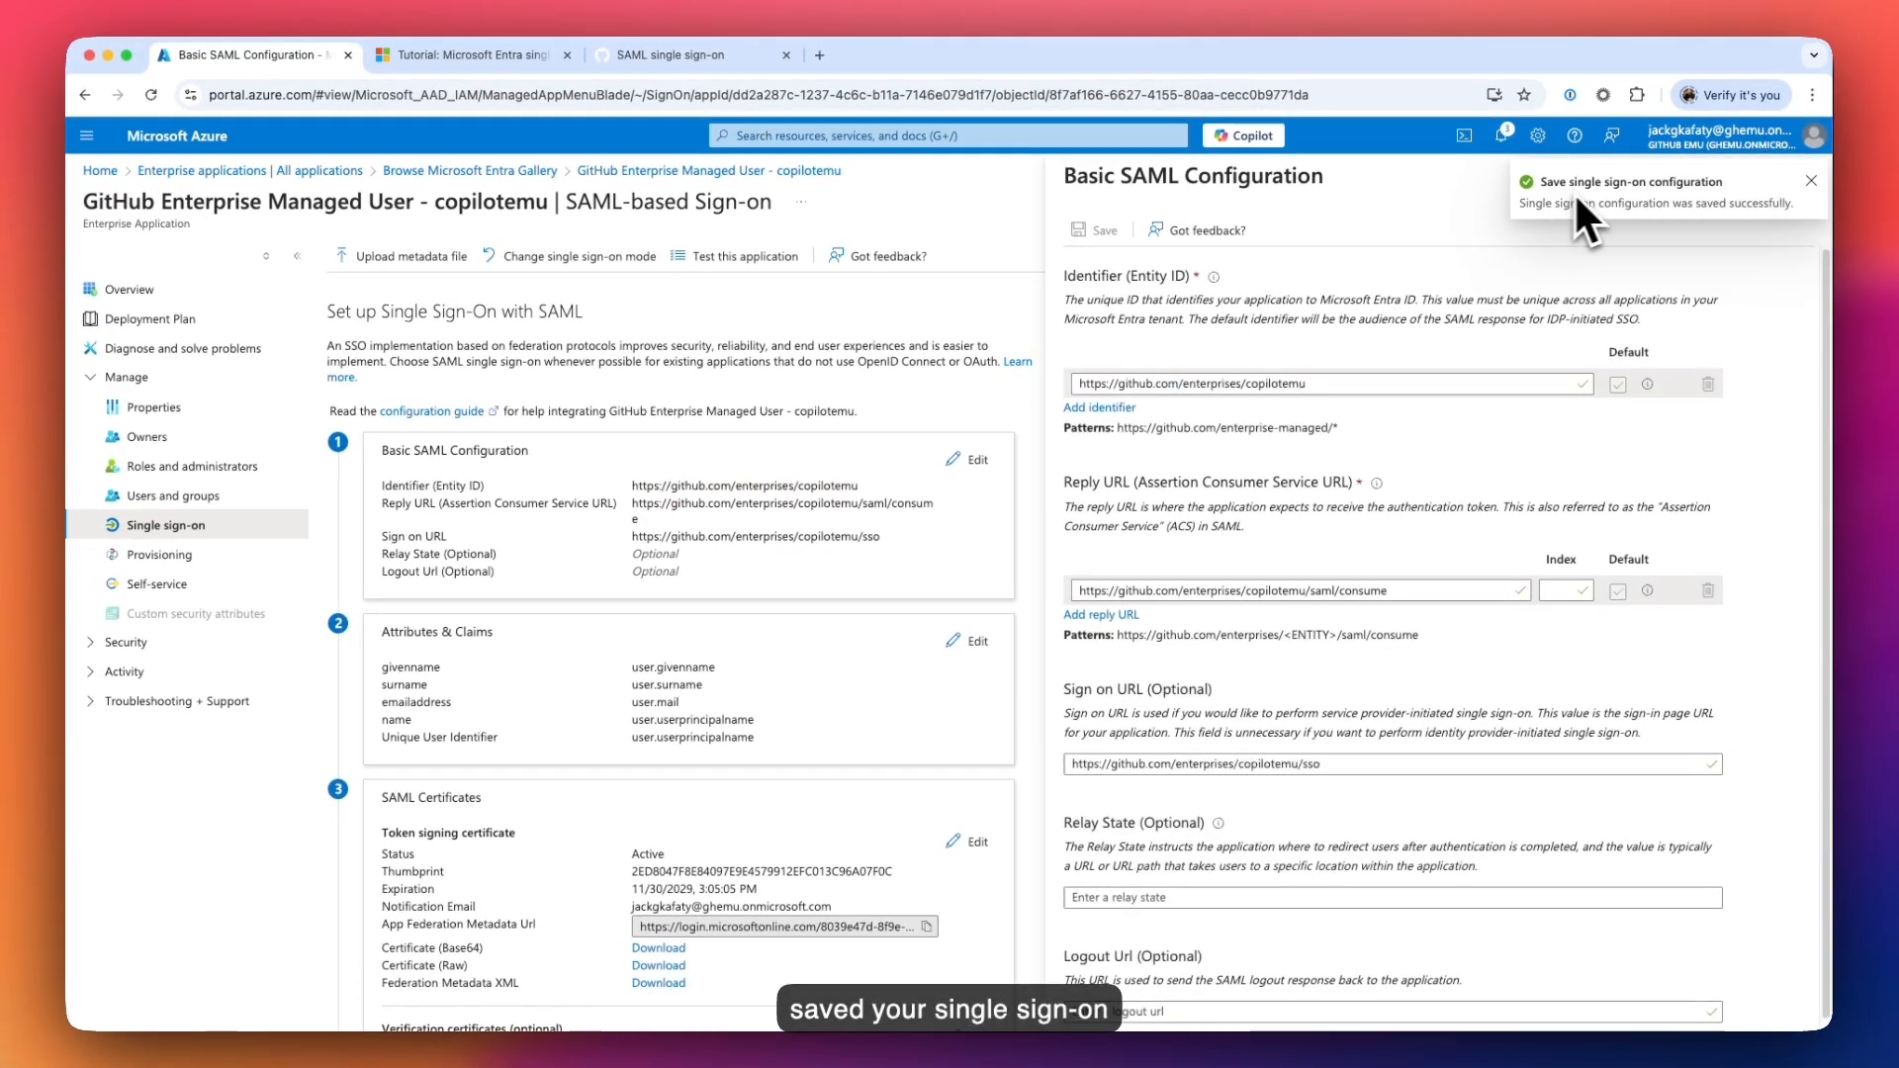
- Dismiss the SAML editor, defer the SSO test, and bring section 4's Login URL and Entra Identifier into view
left_click(1811, 184)
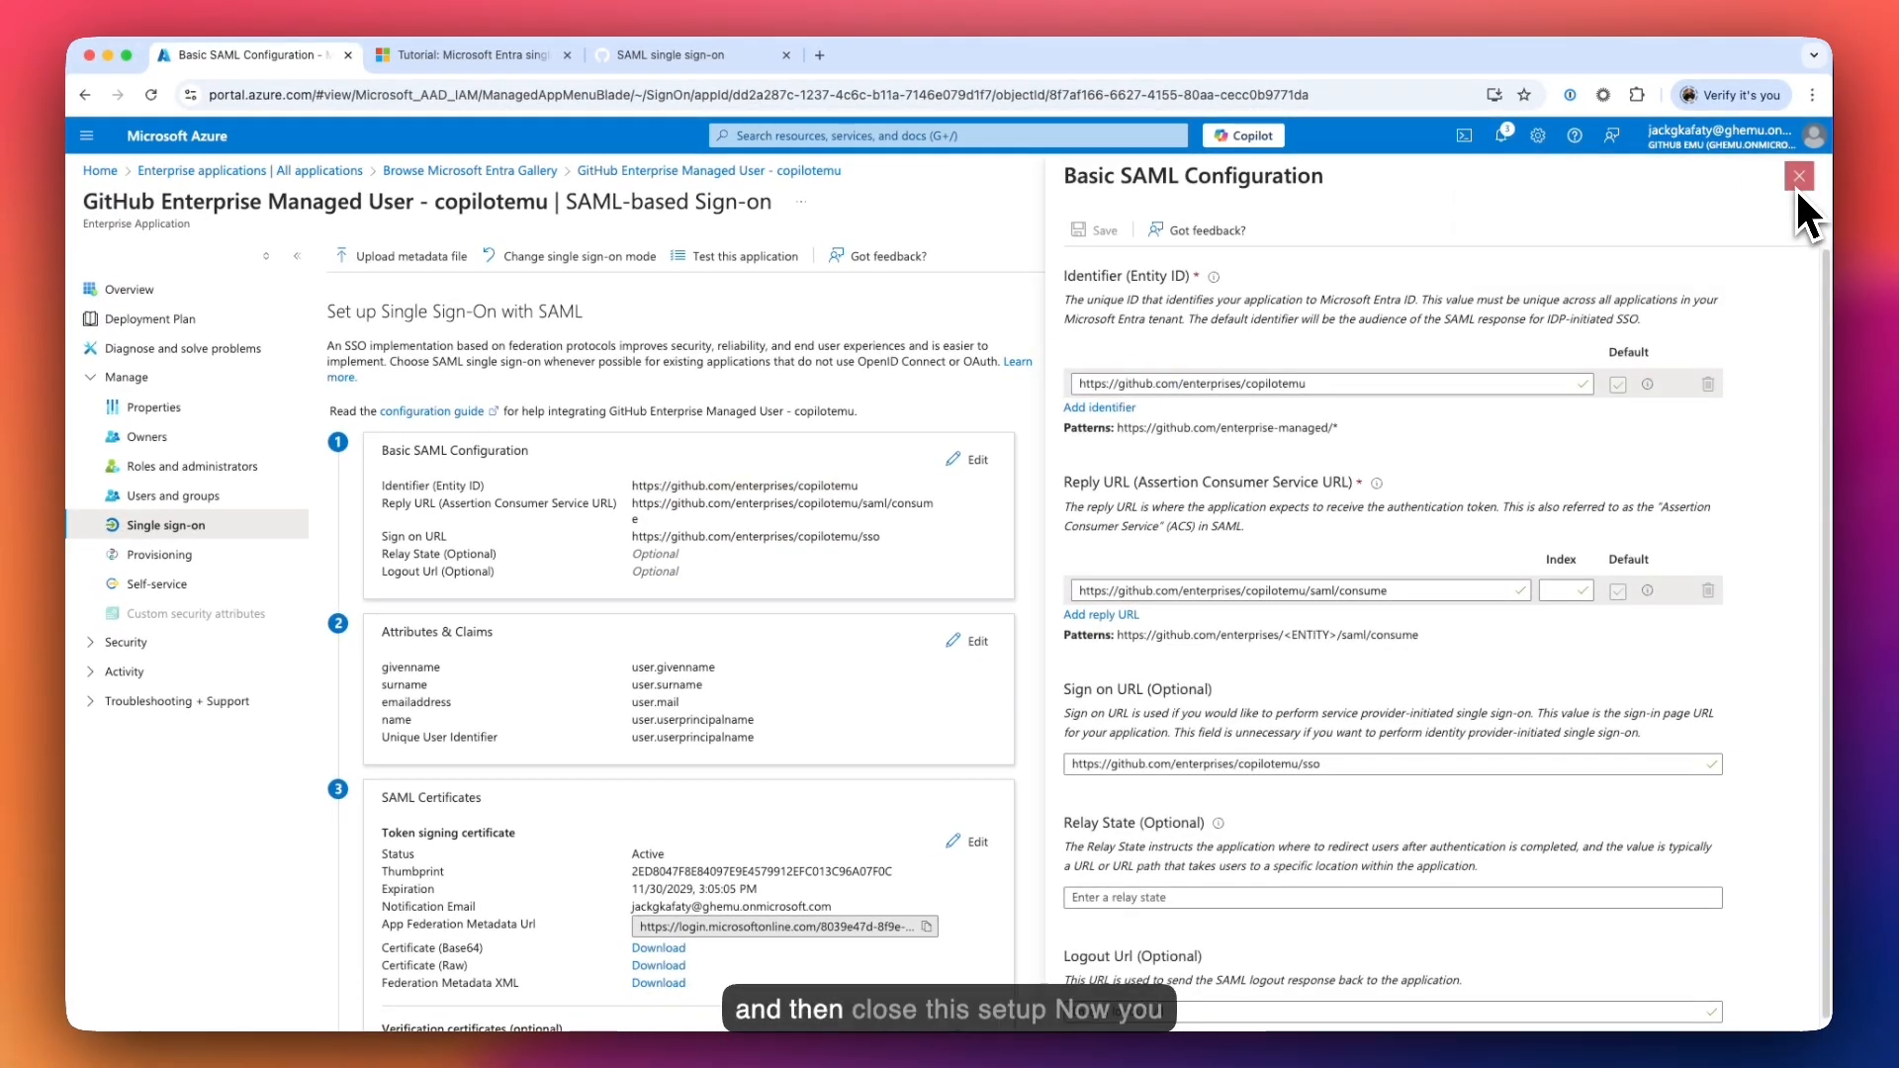
left_click(1802, 180)
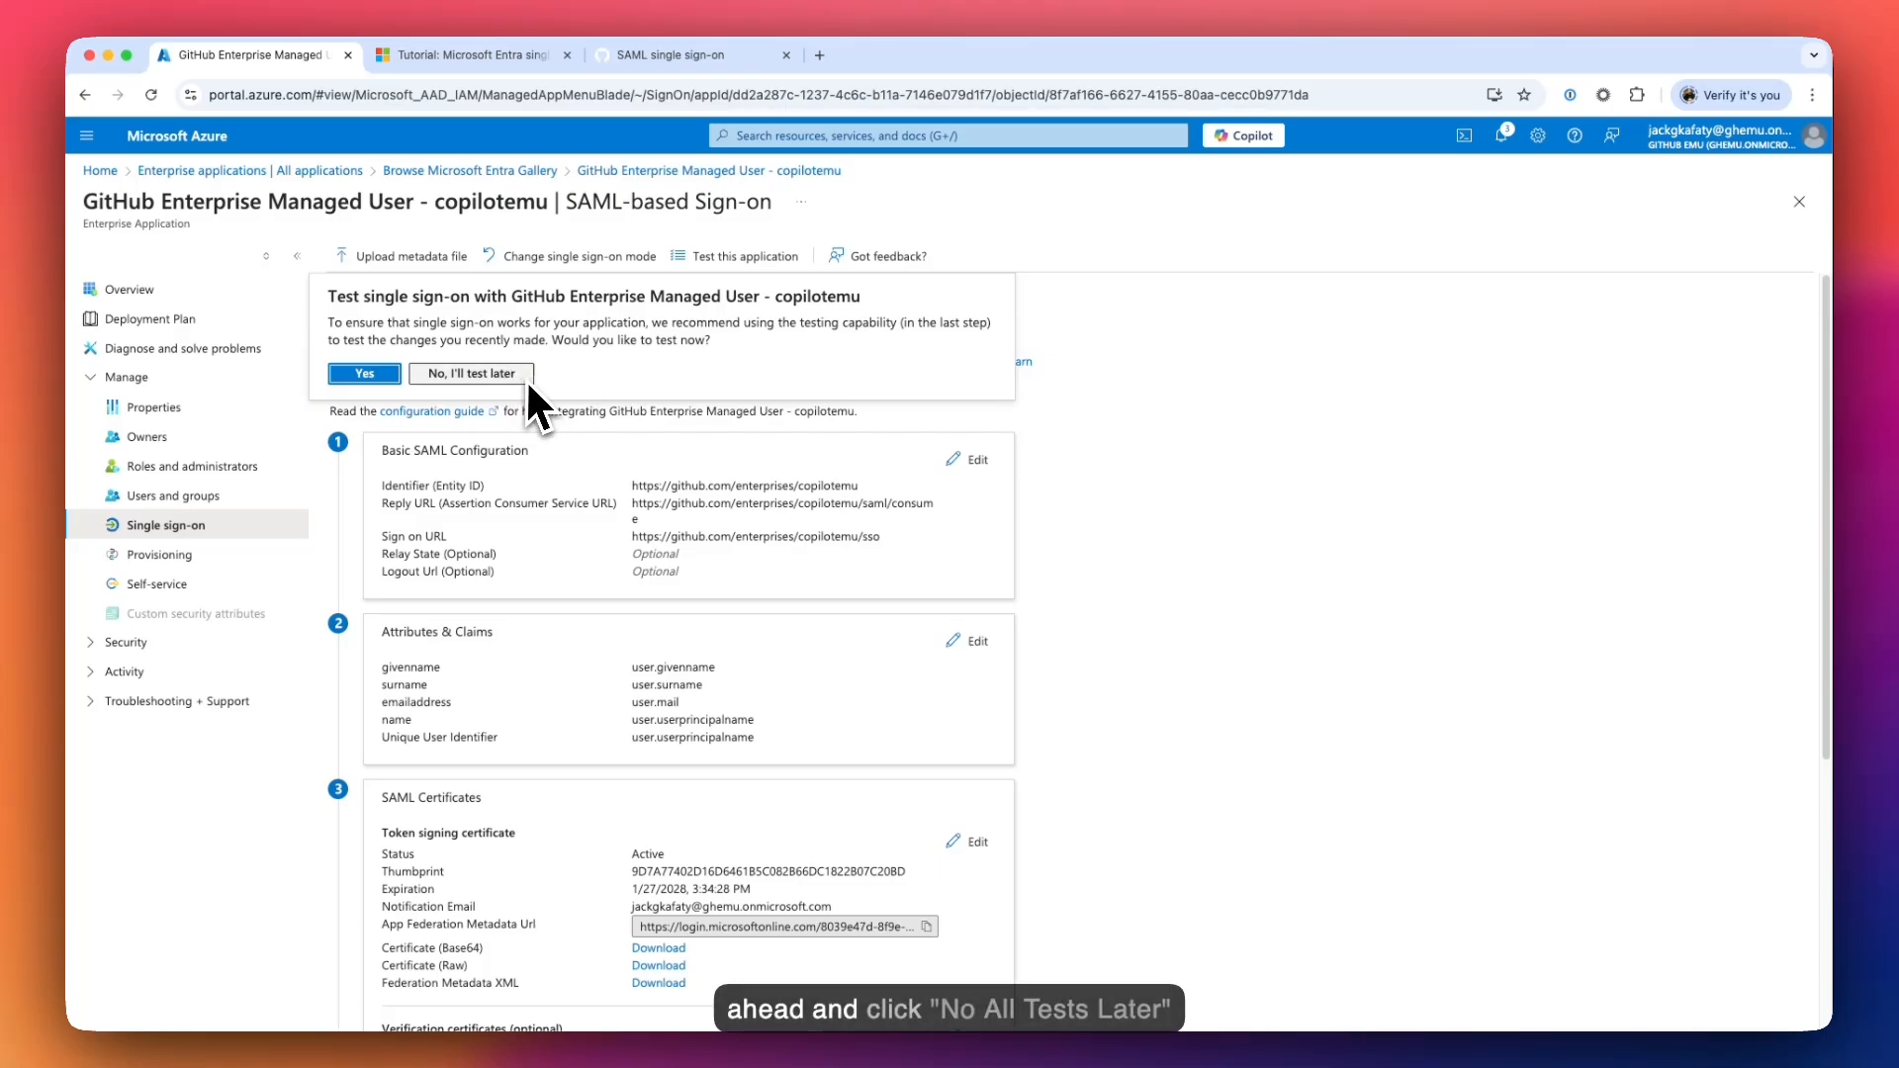
left_click(484, 373)
left_click(978, 459)
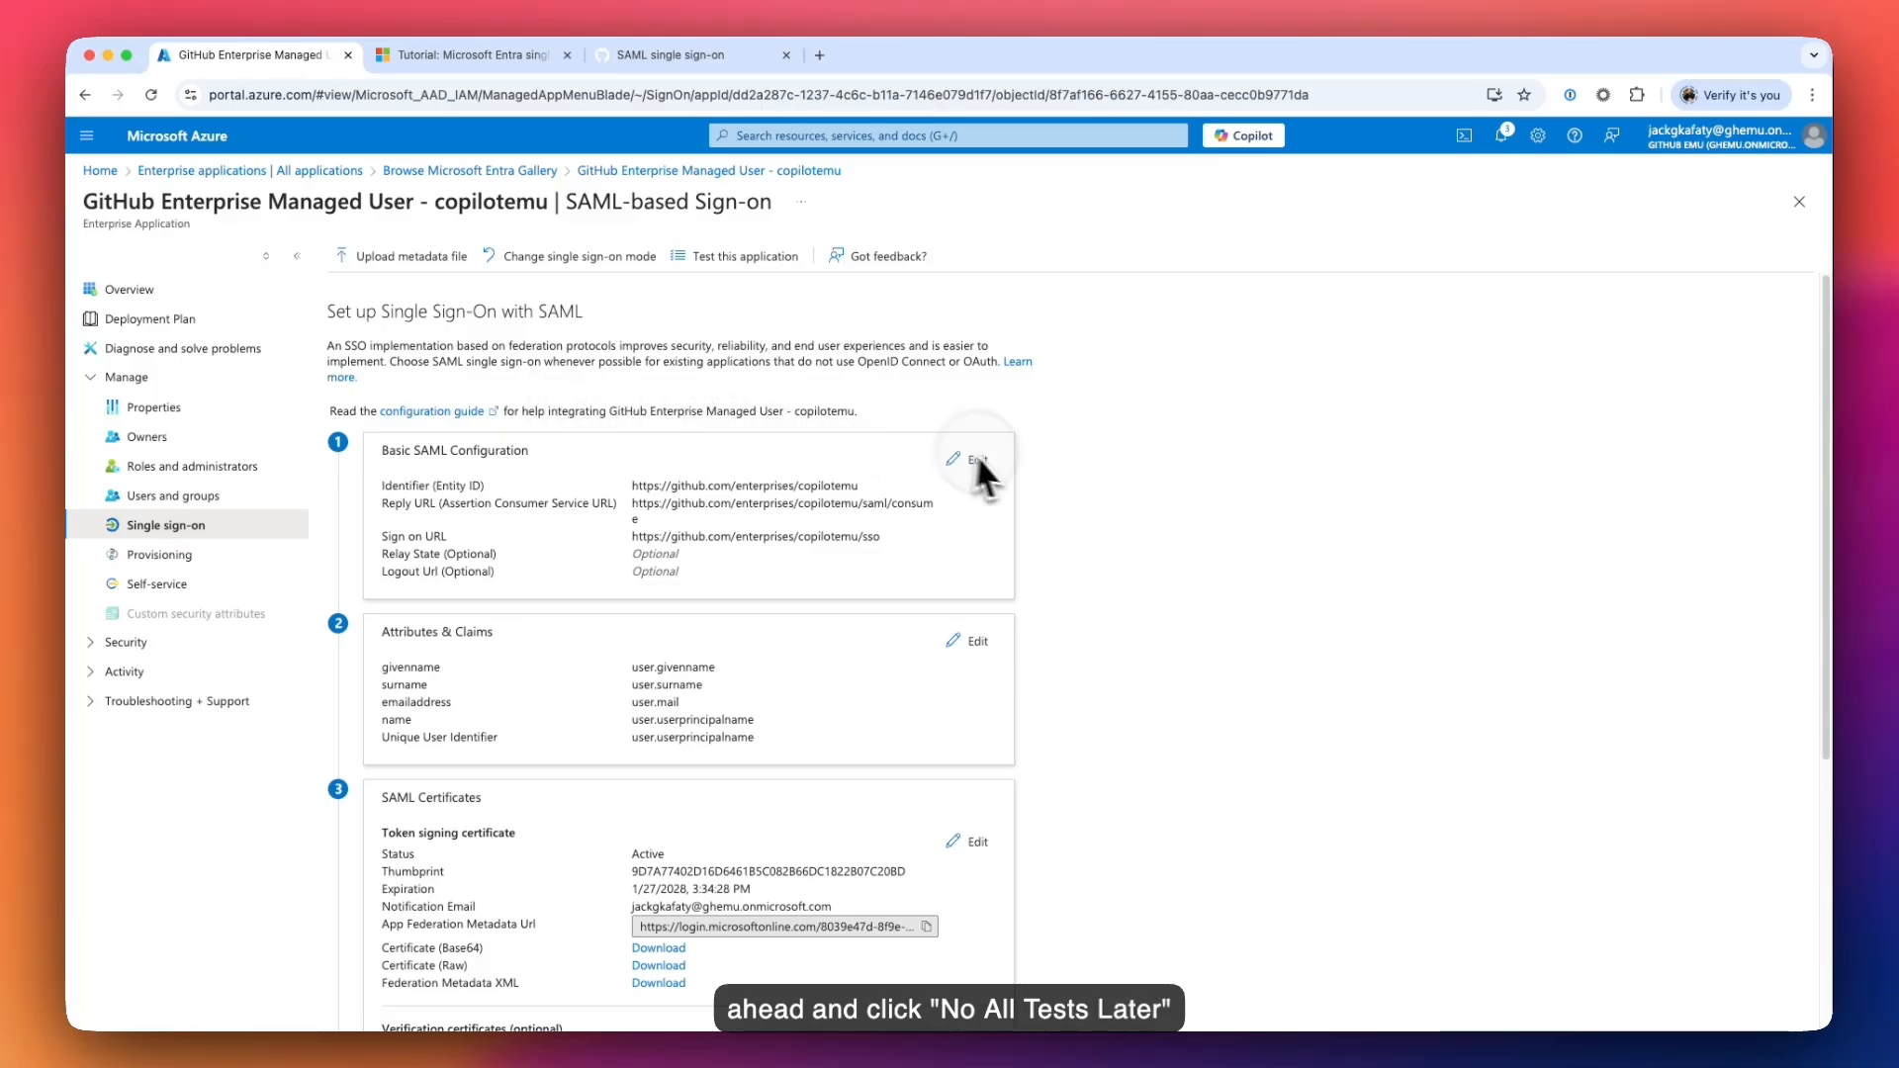
scroll(1050, 482, "down", 5)
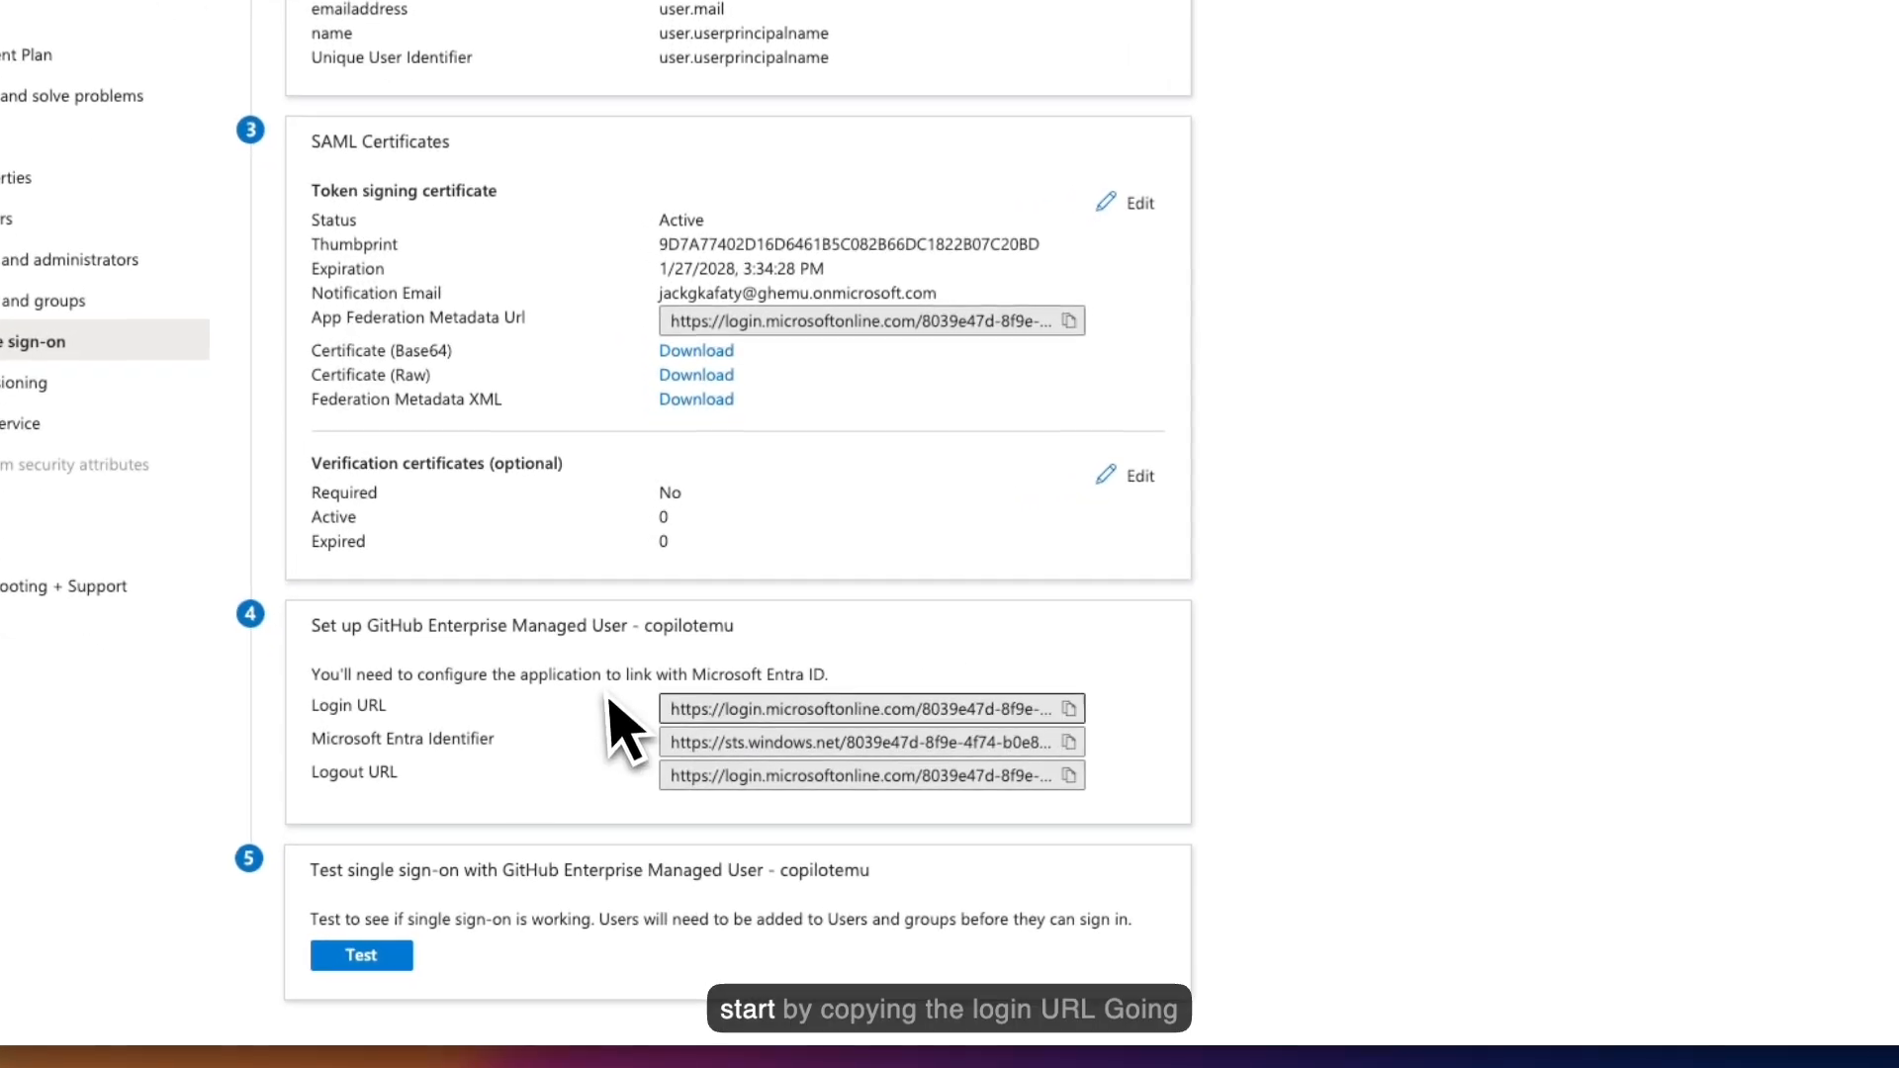
- Paste Azure's Login URL into GitHub's SAML Sign on URL field
left_click(1071, 710)
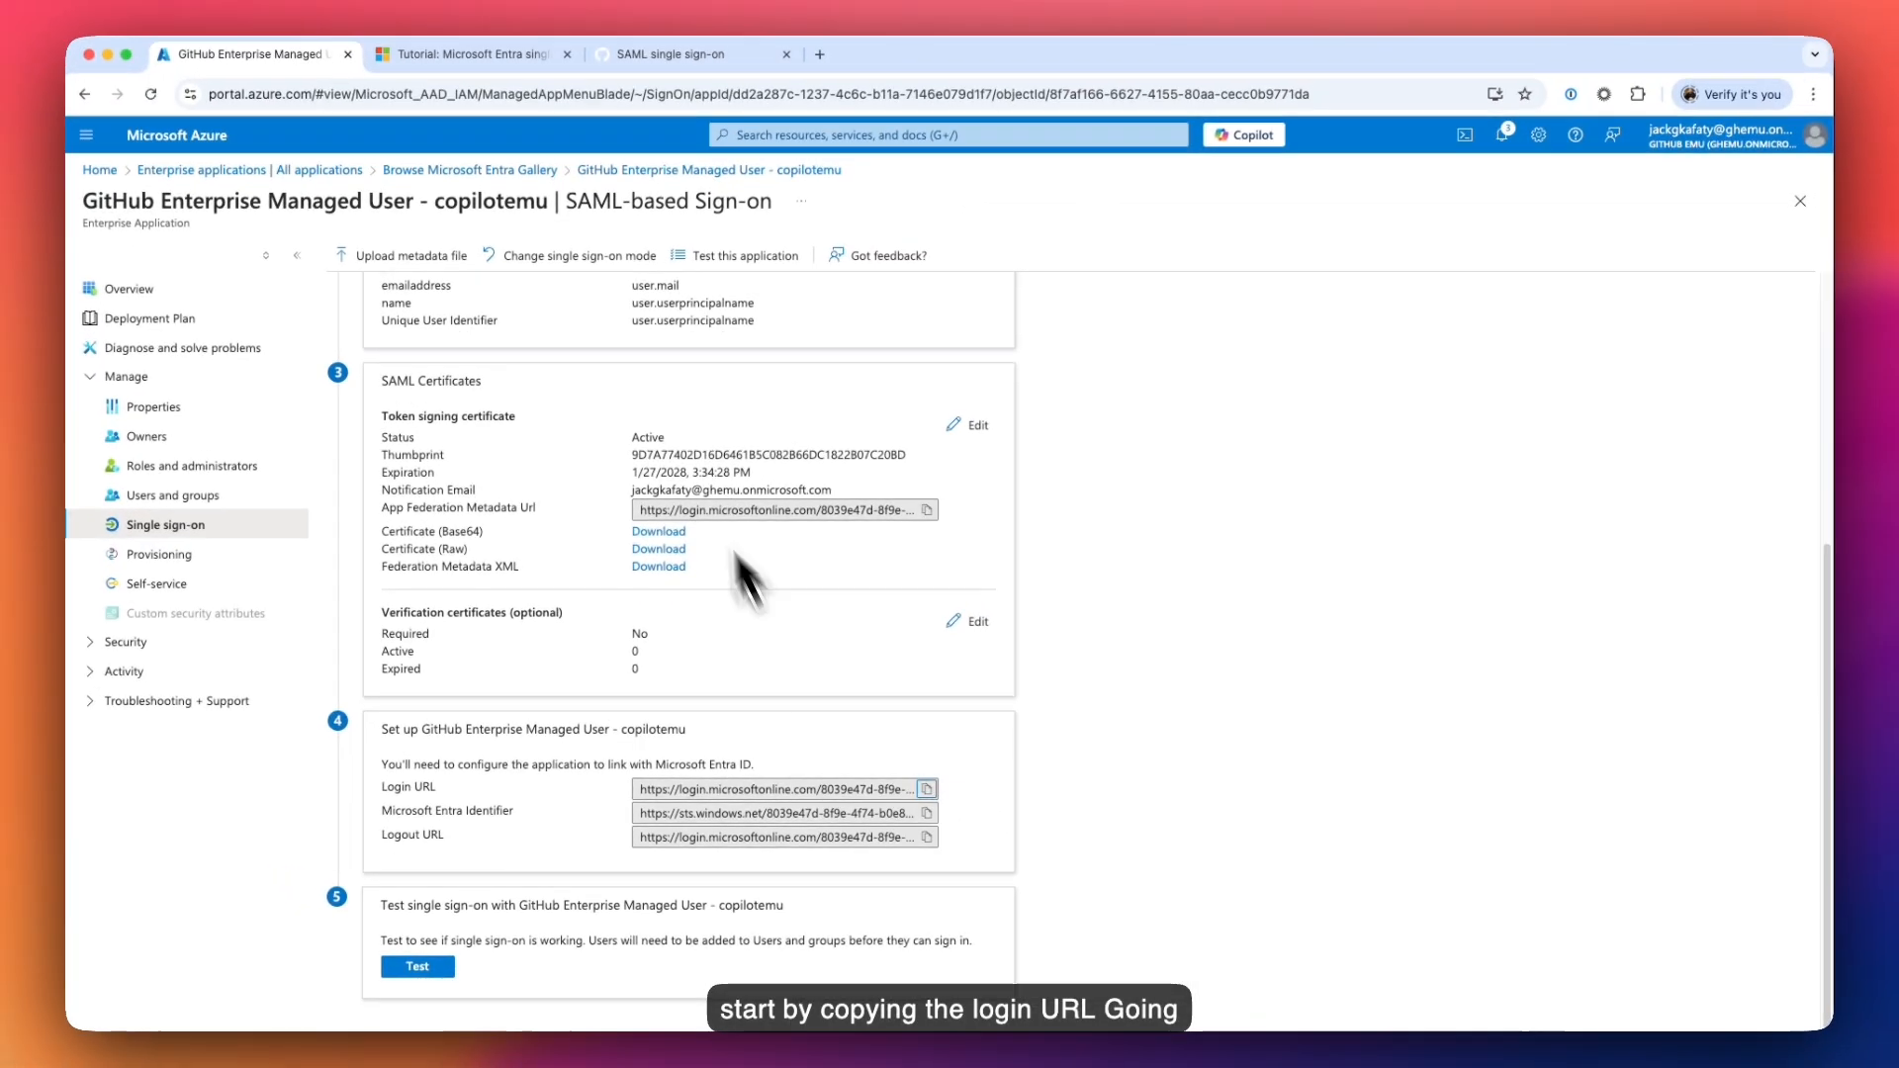
left_click(665, 54)
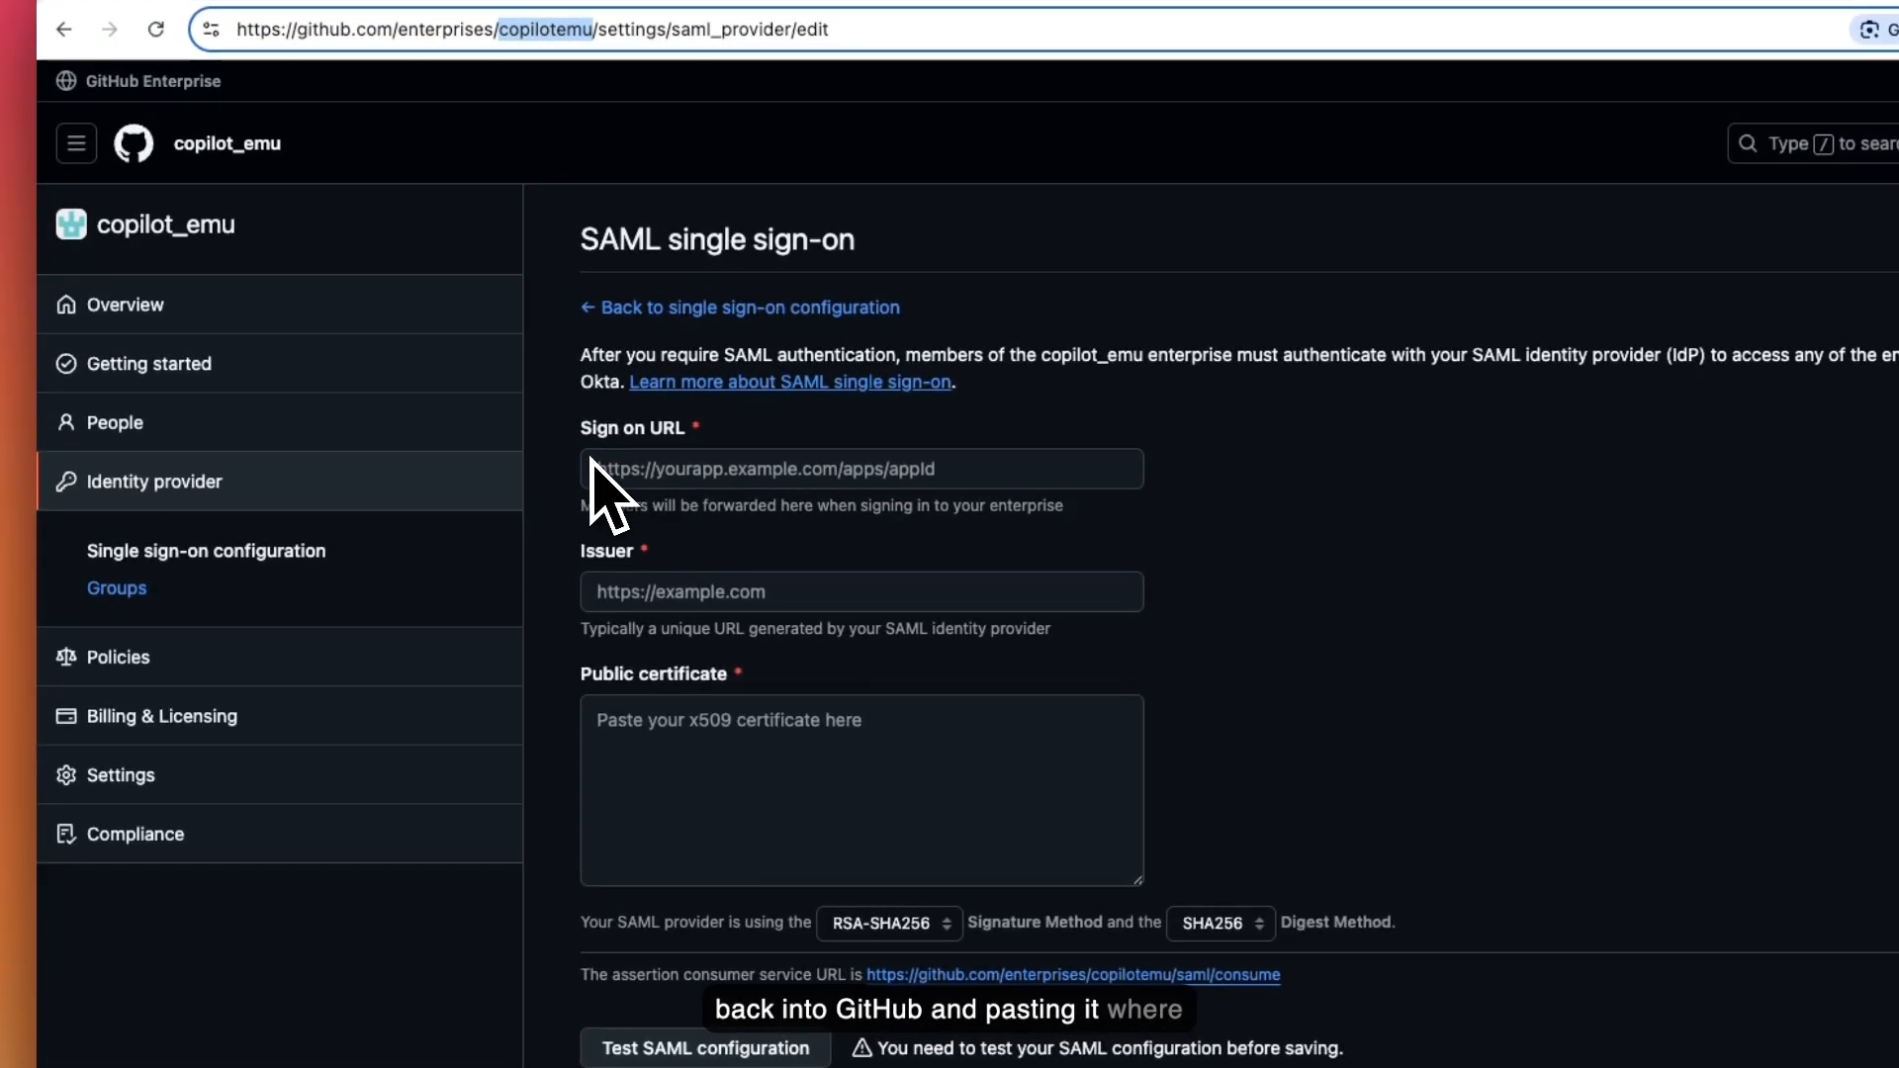
left_click(648, 475)
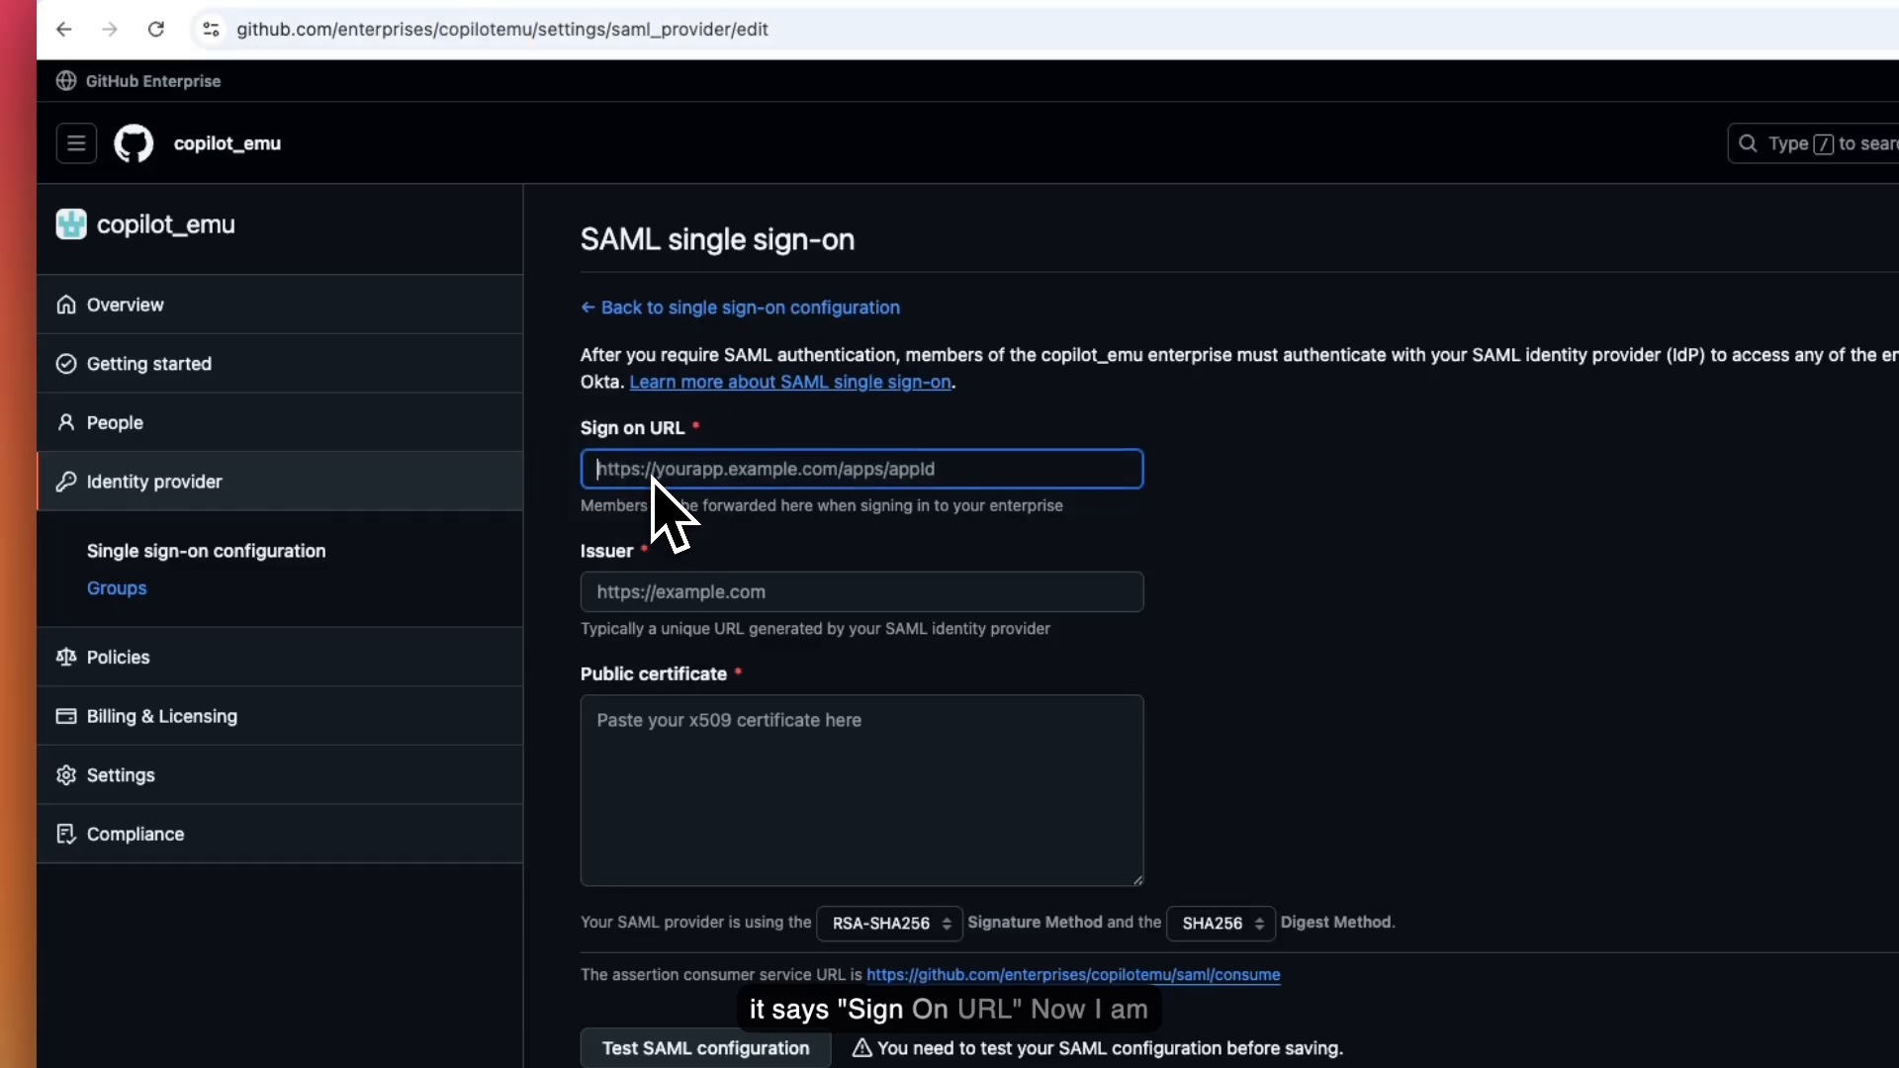
key("super+v")
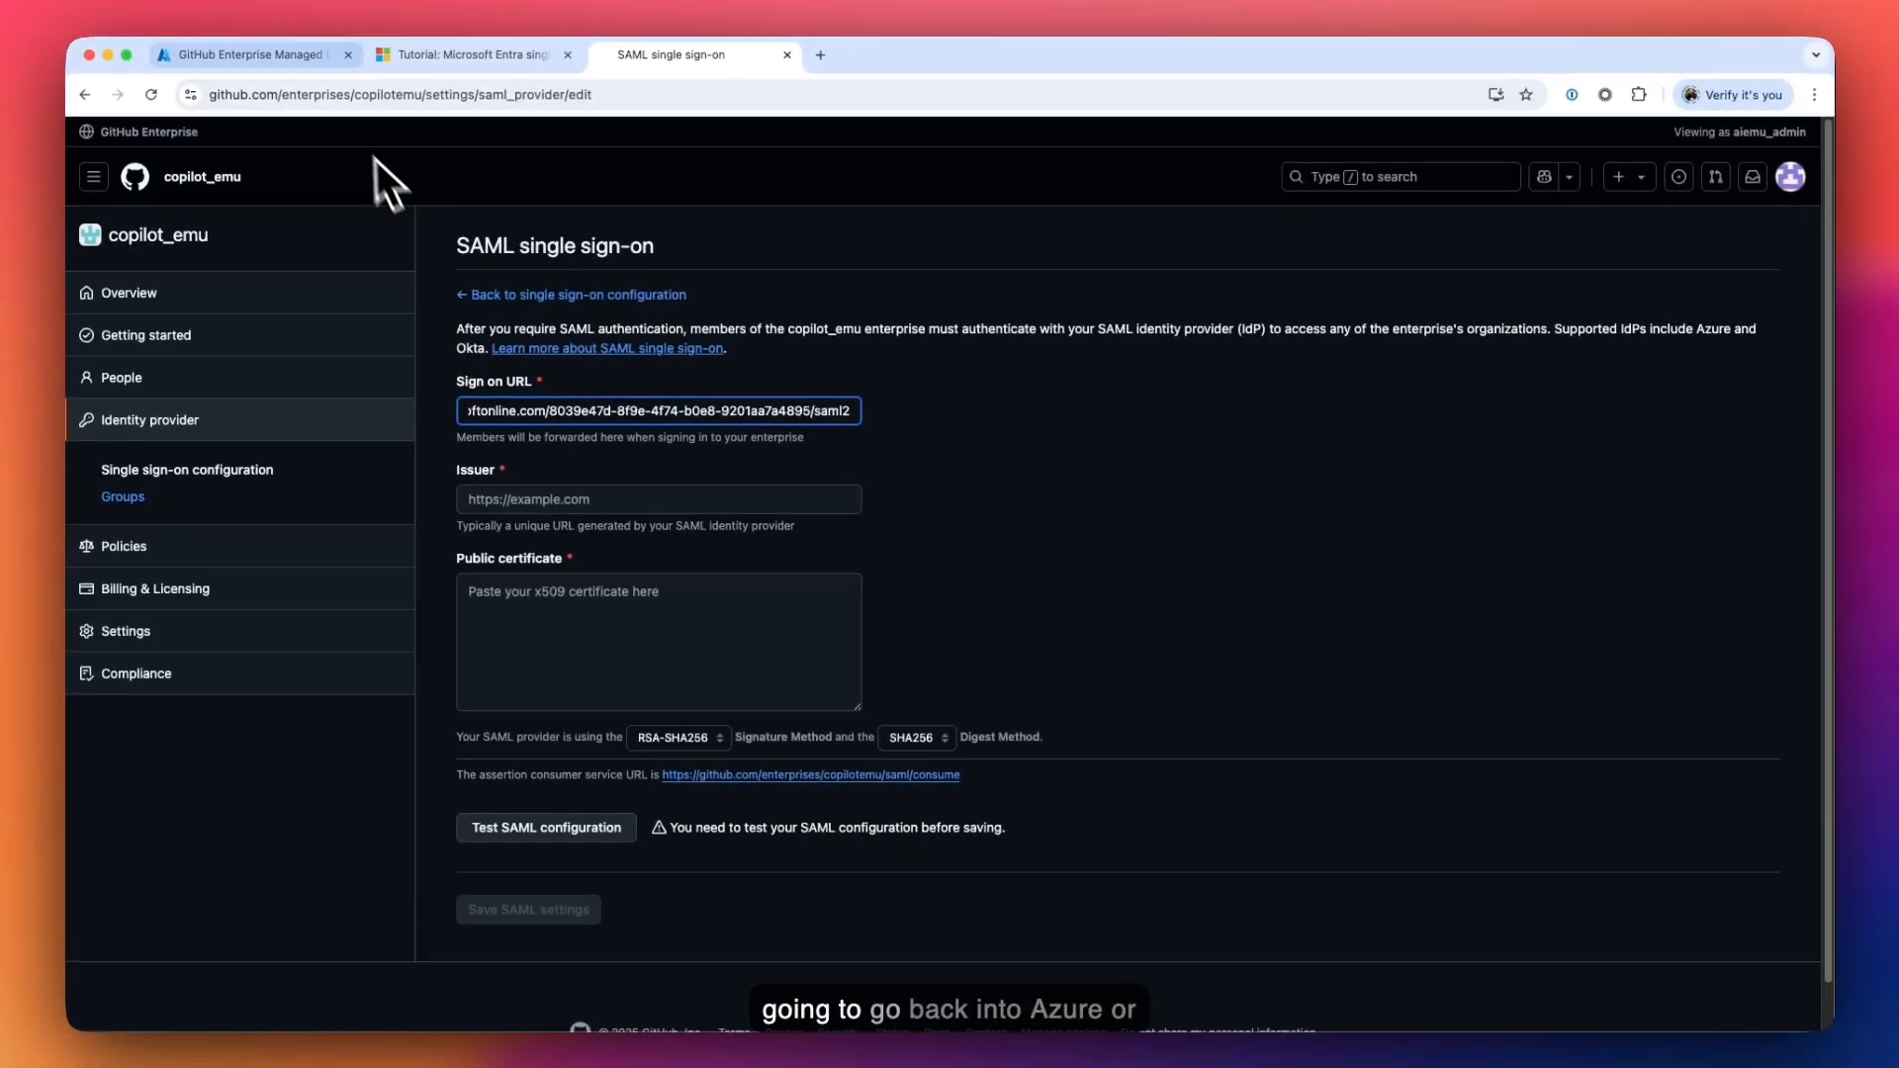
- Fill GitHub's Issuer with the Microsoft Entra Identifier and download the Base64 signing certificate
left_click(308, 63)
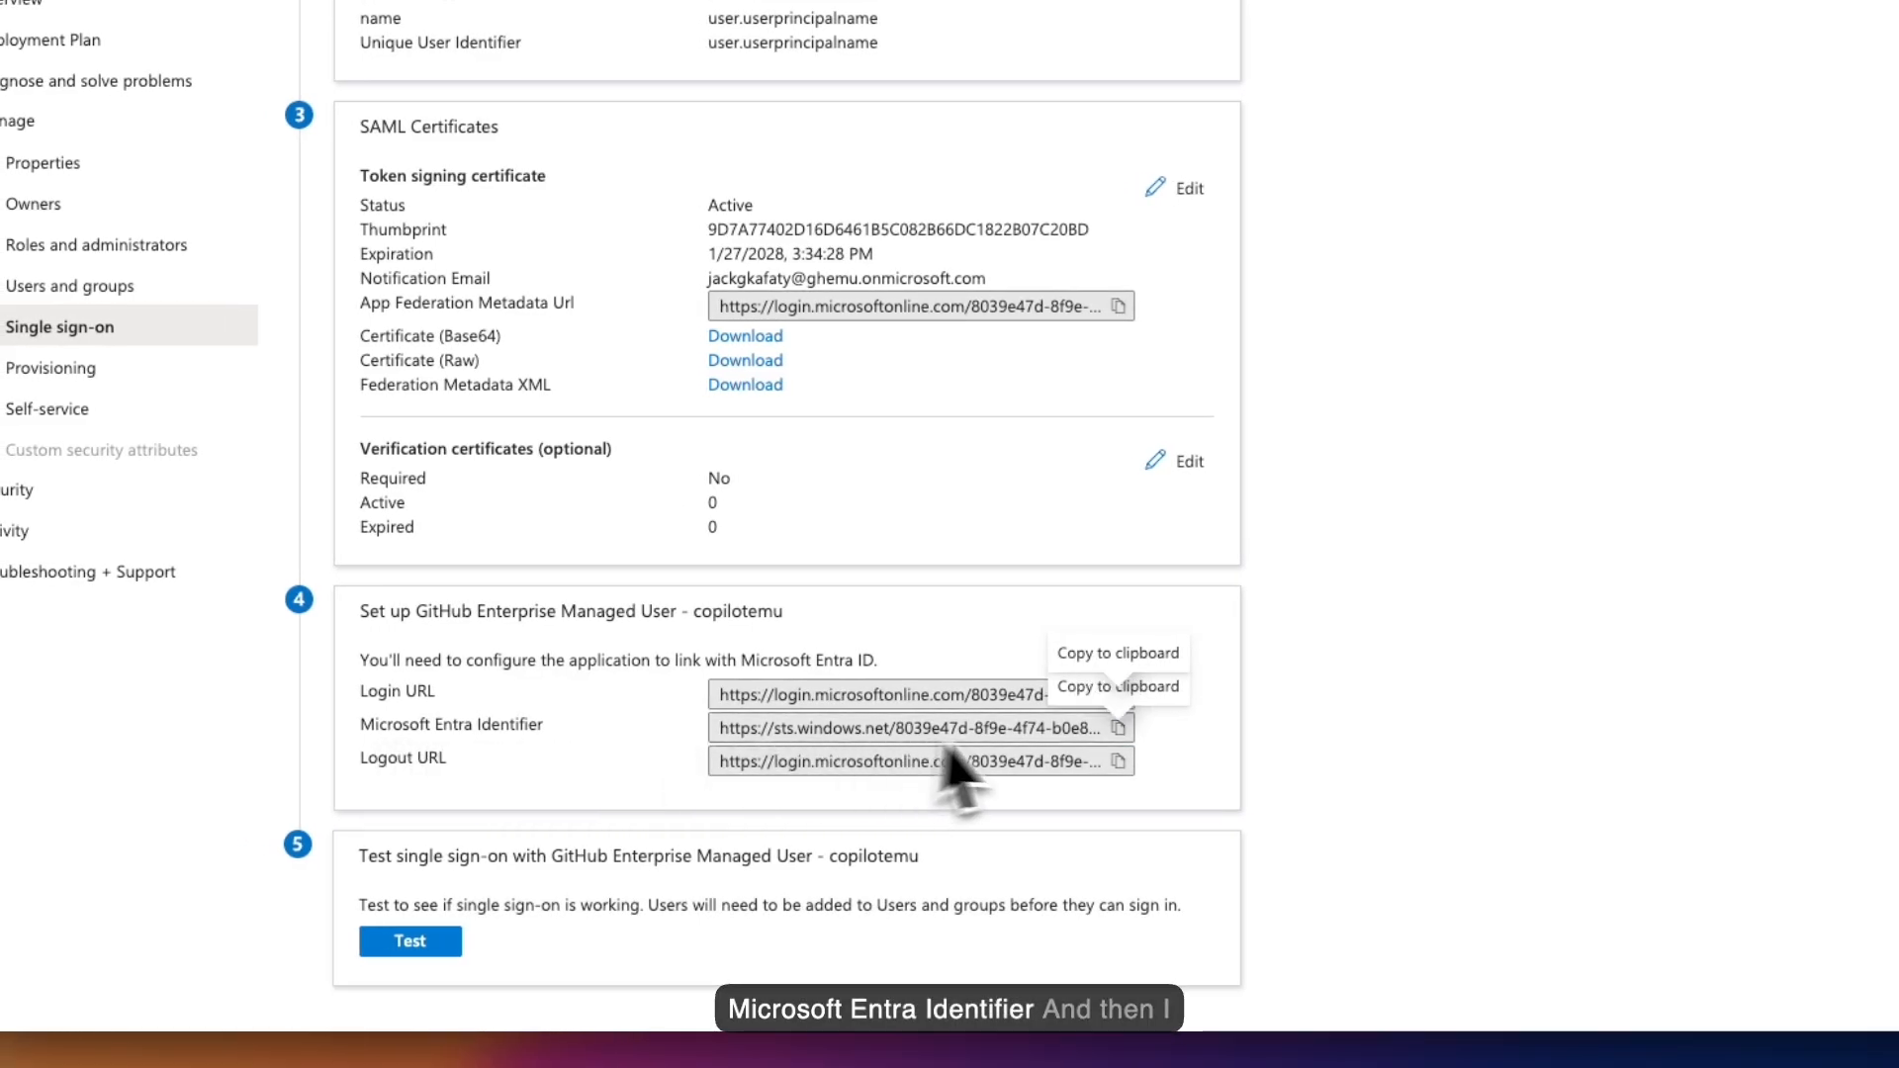
left_click(1118, 732)
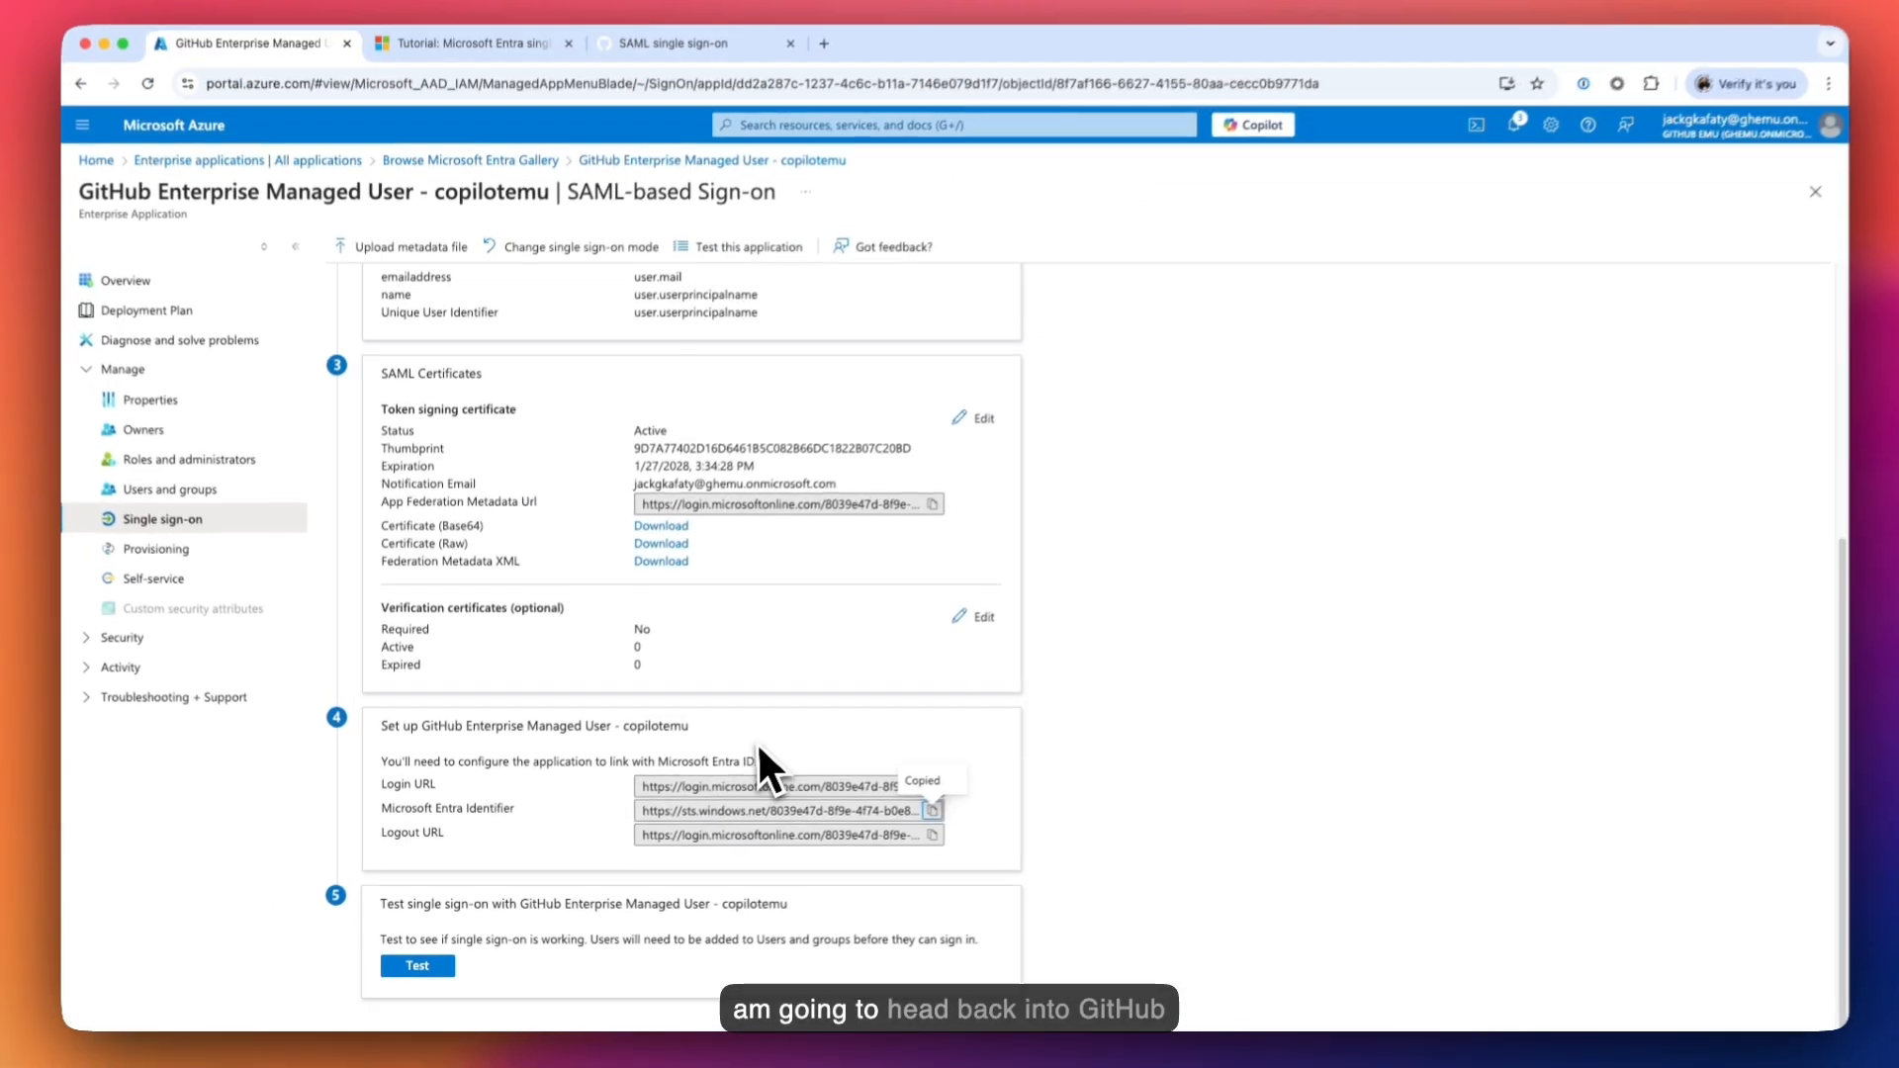
left_click(697, 58)
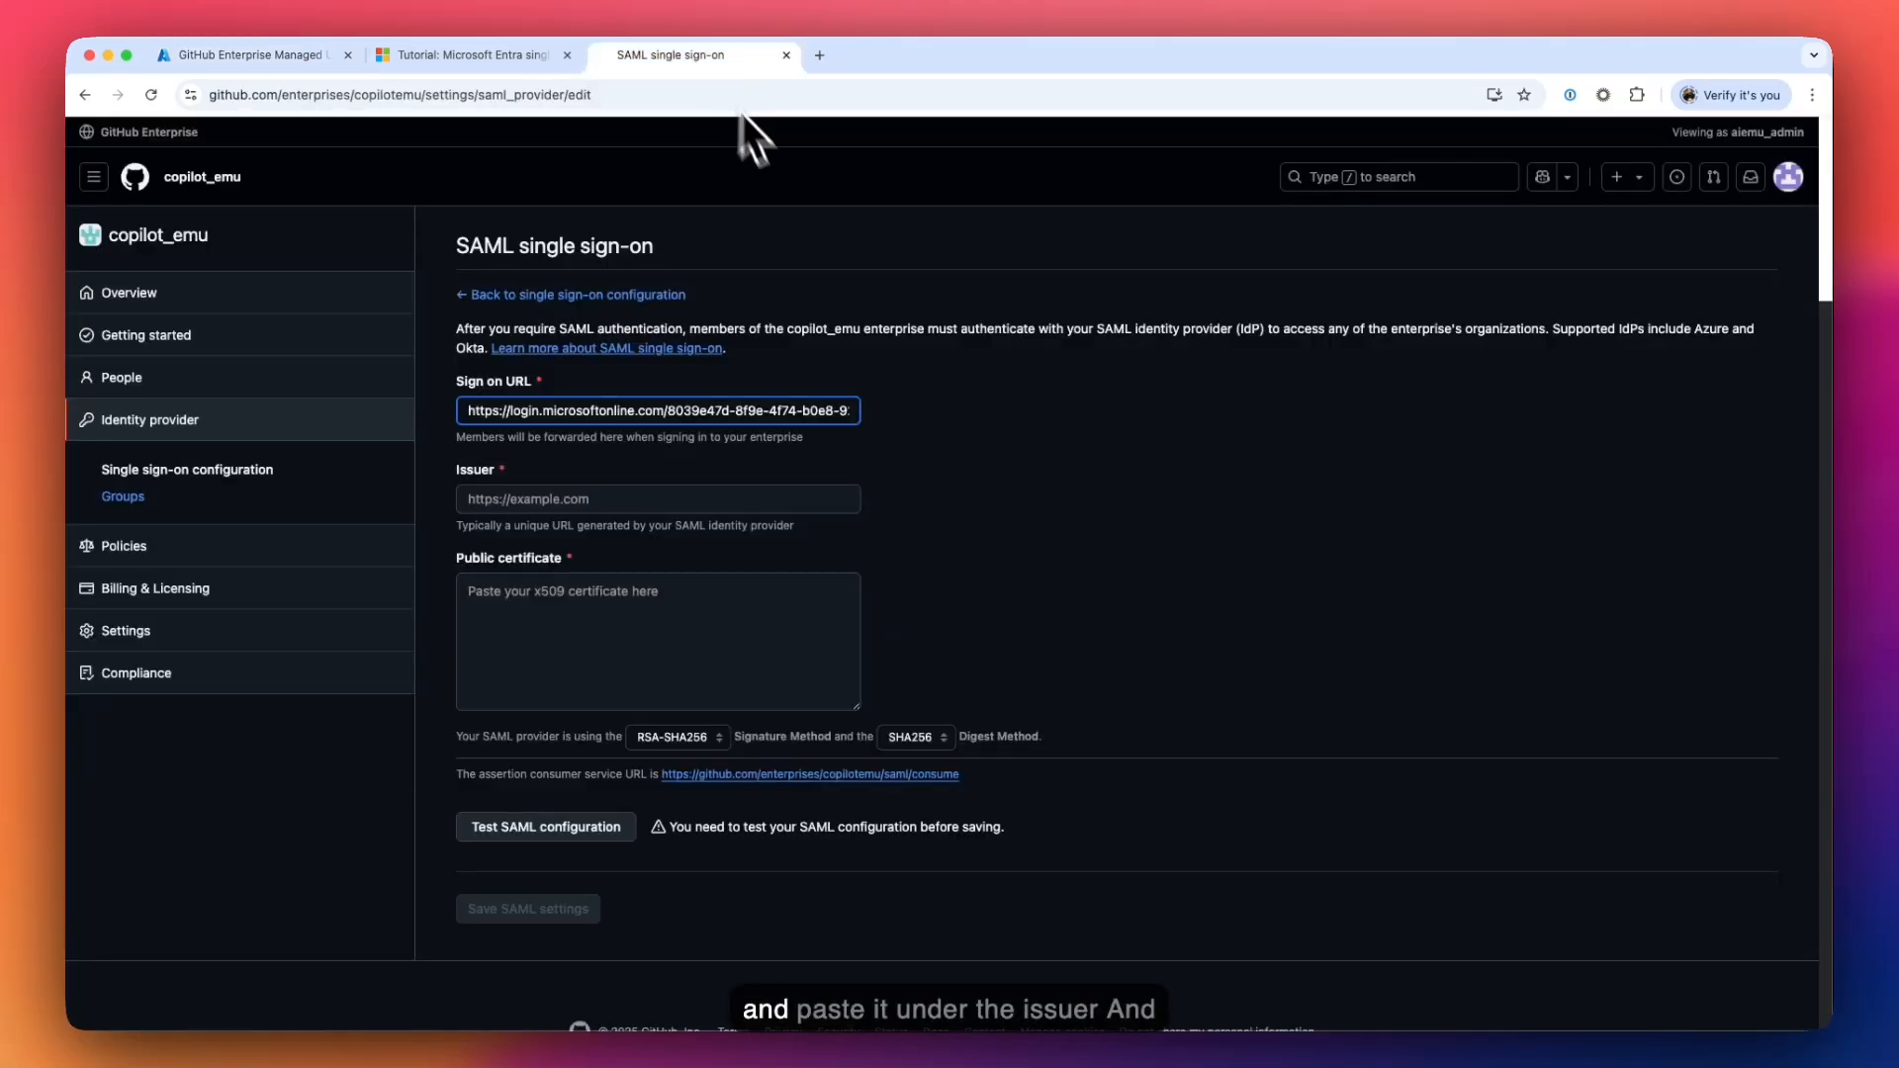
left_click(538, 498)
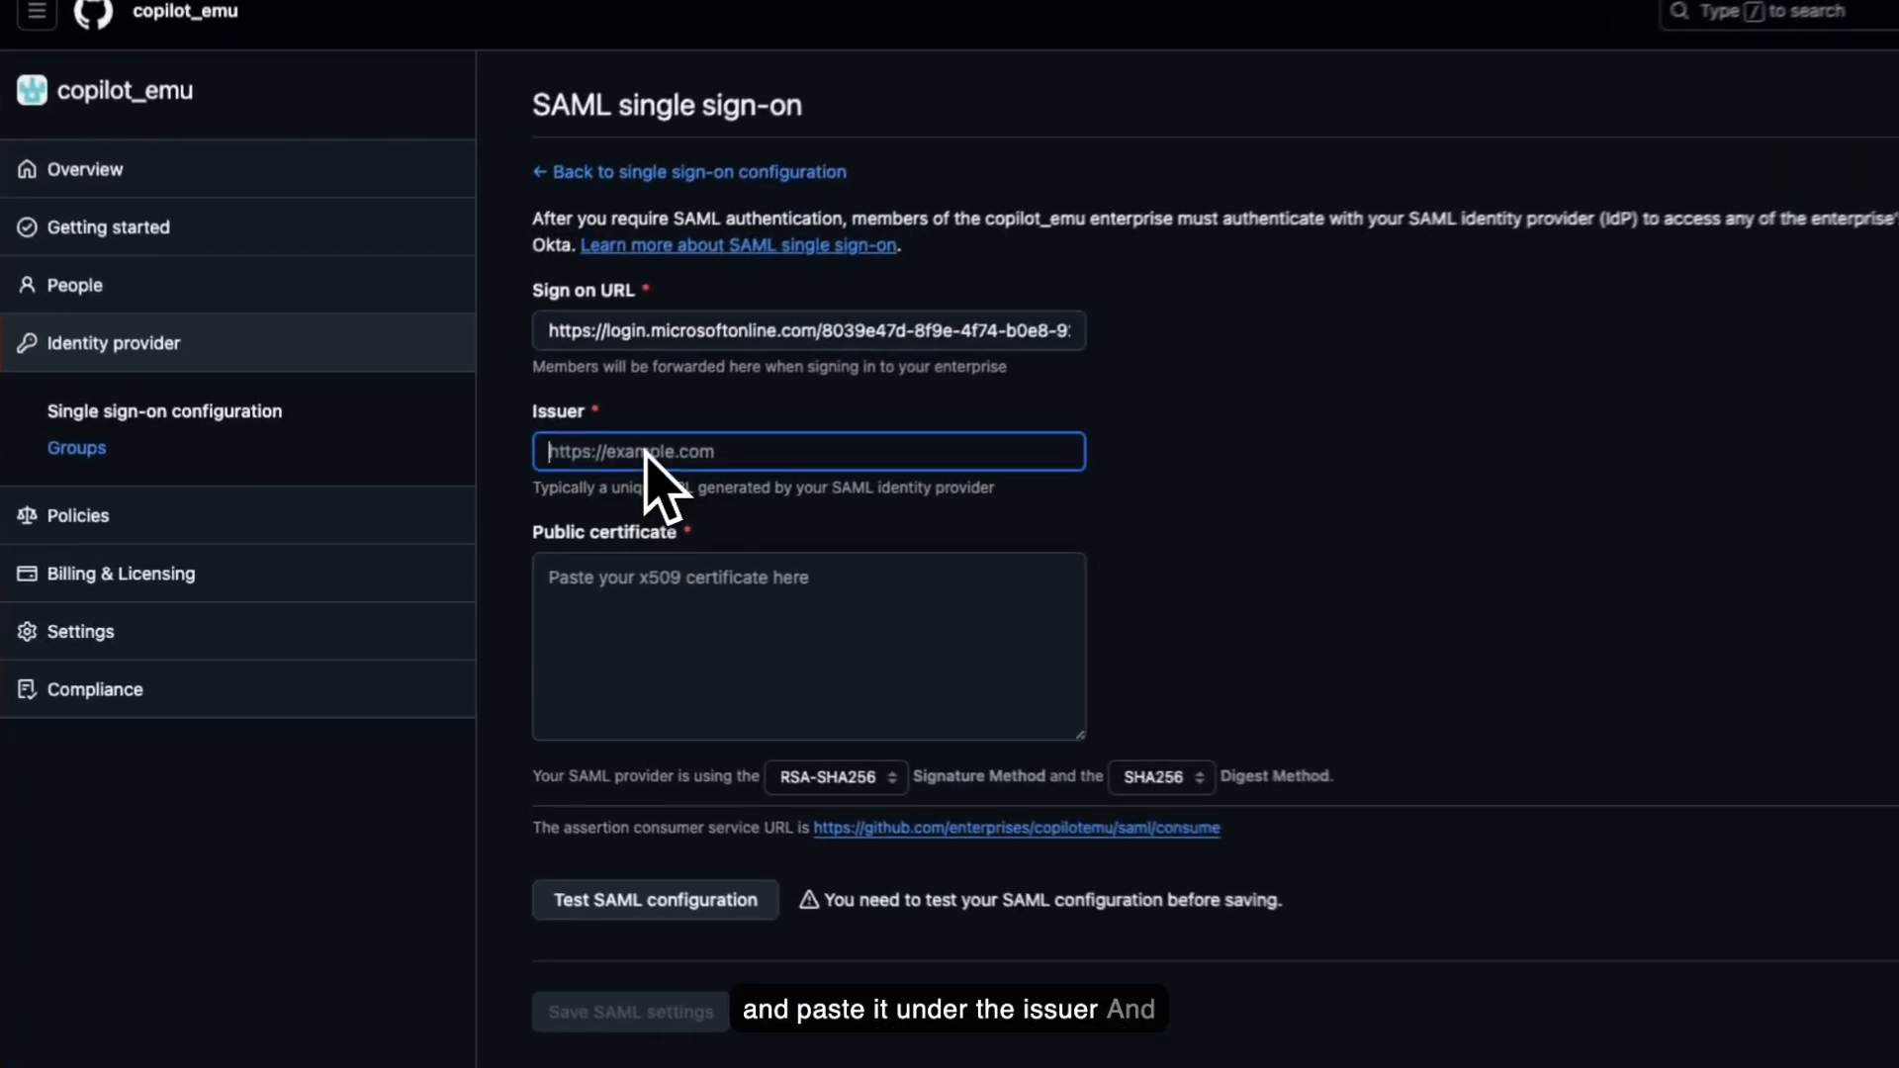
key("super+v")
left_click(611, 614)
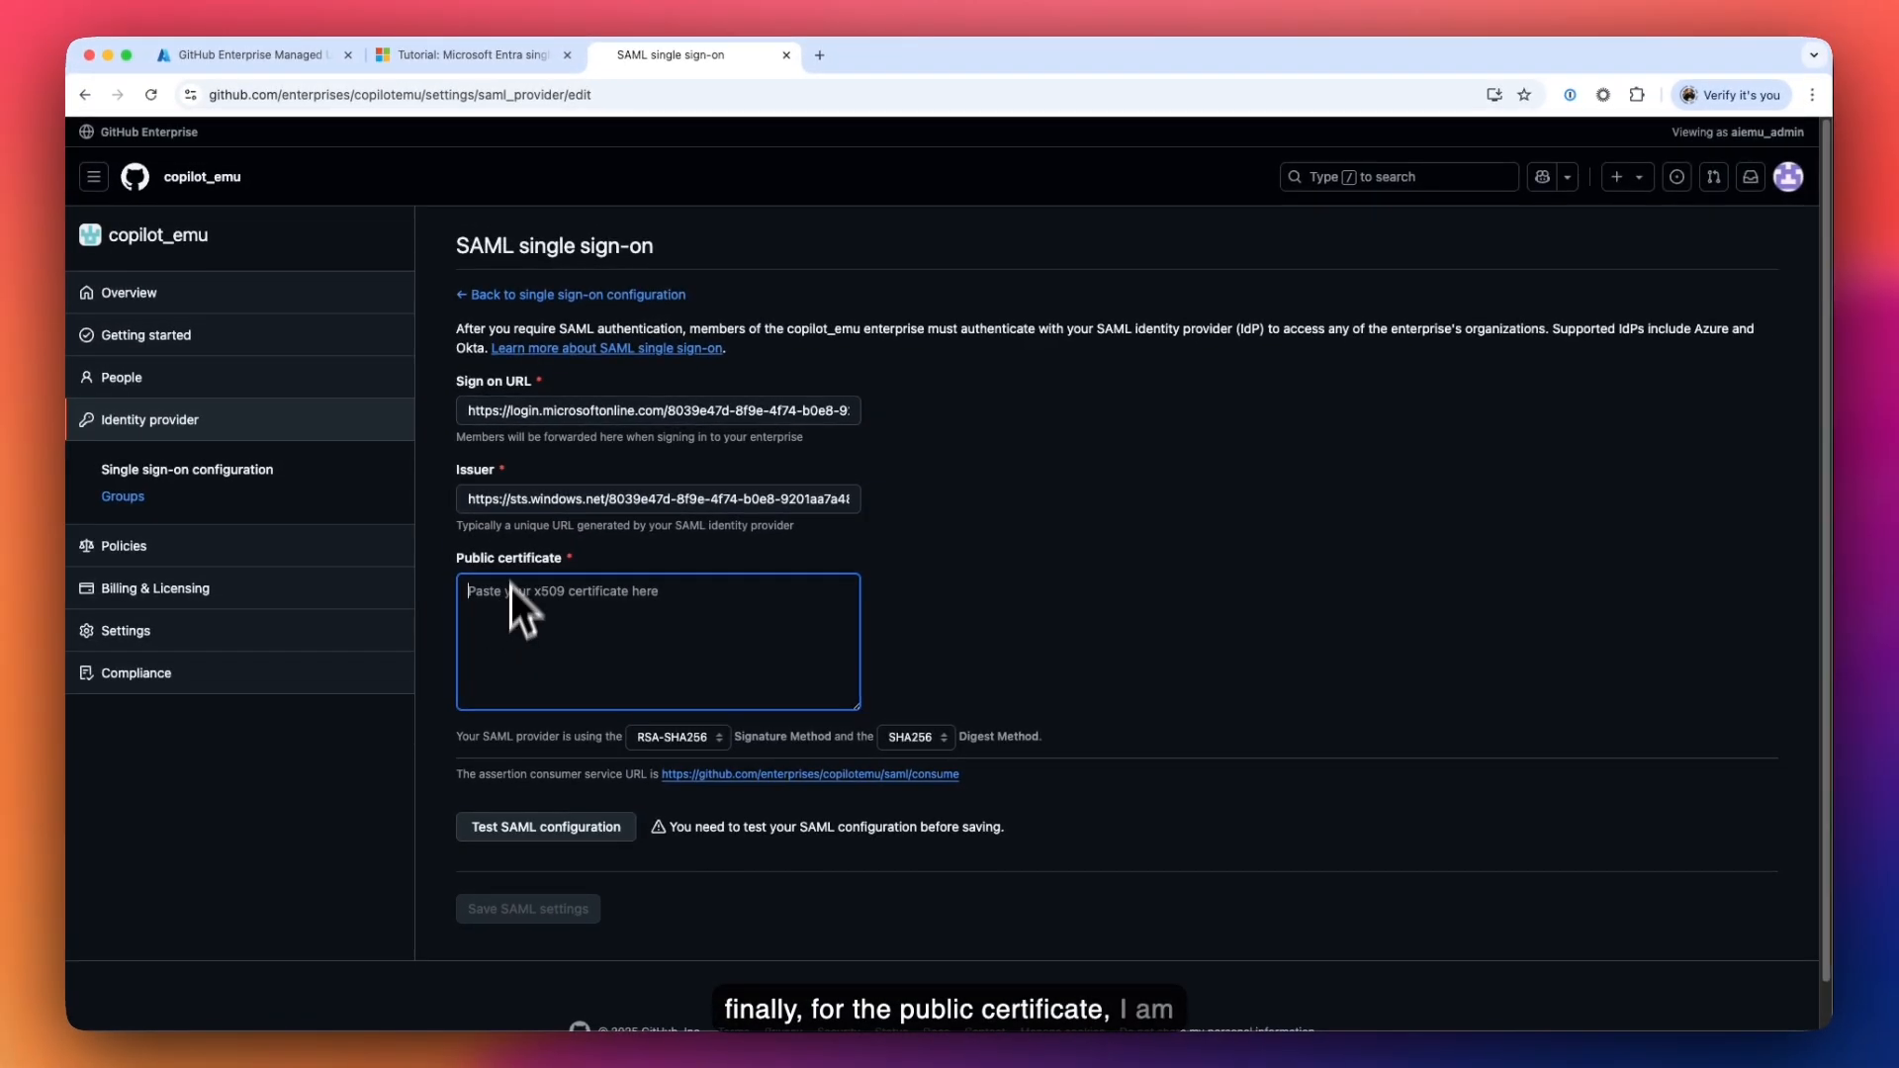
left_click(306, 57)
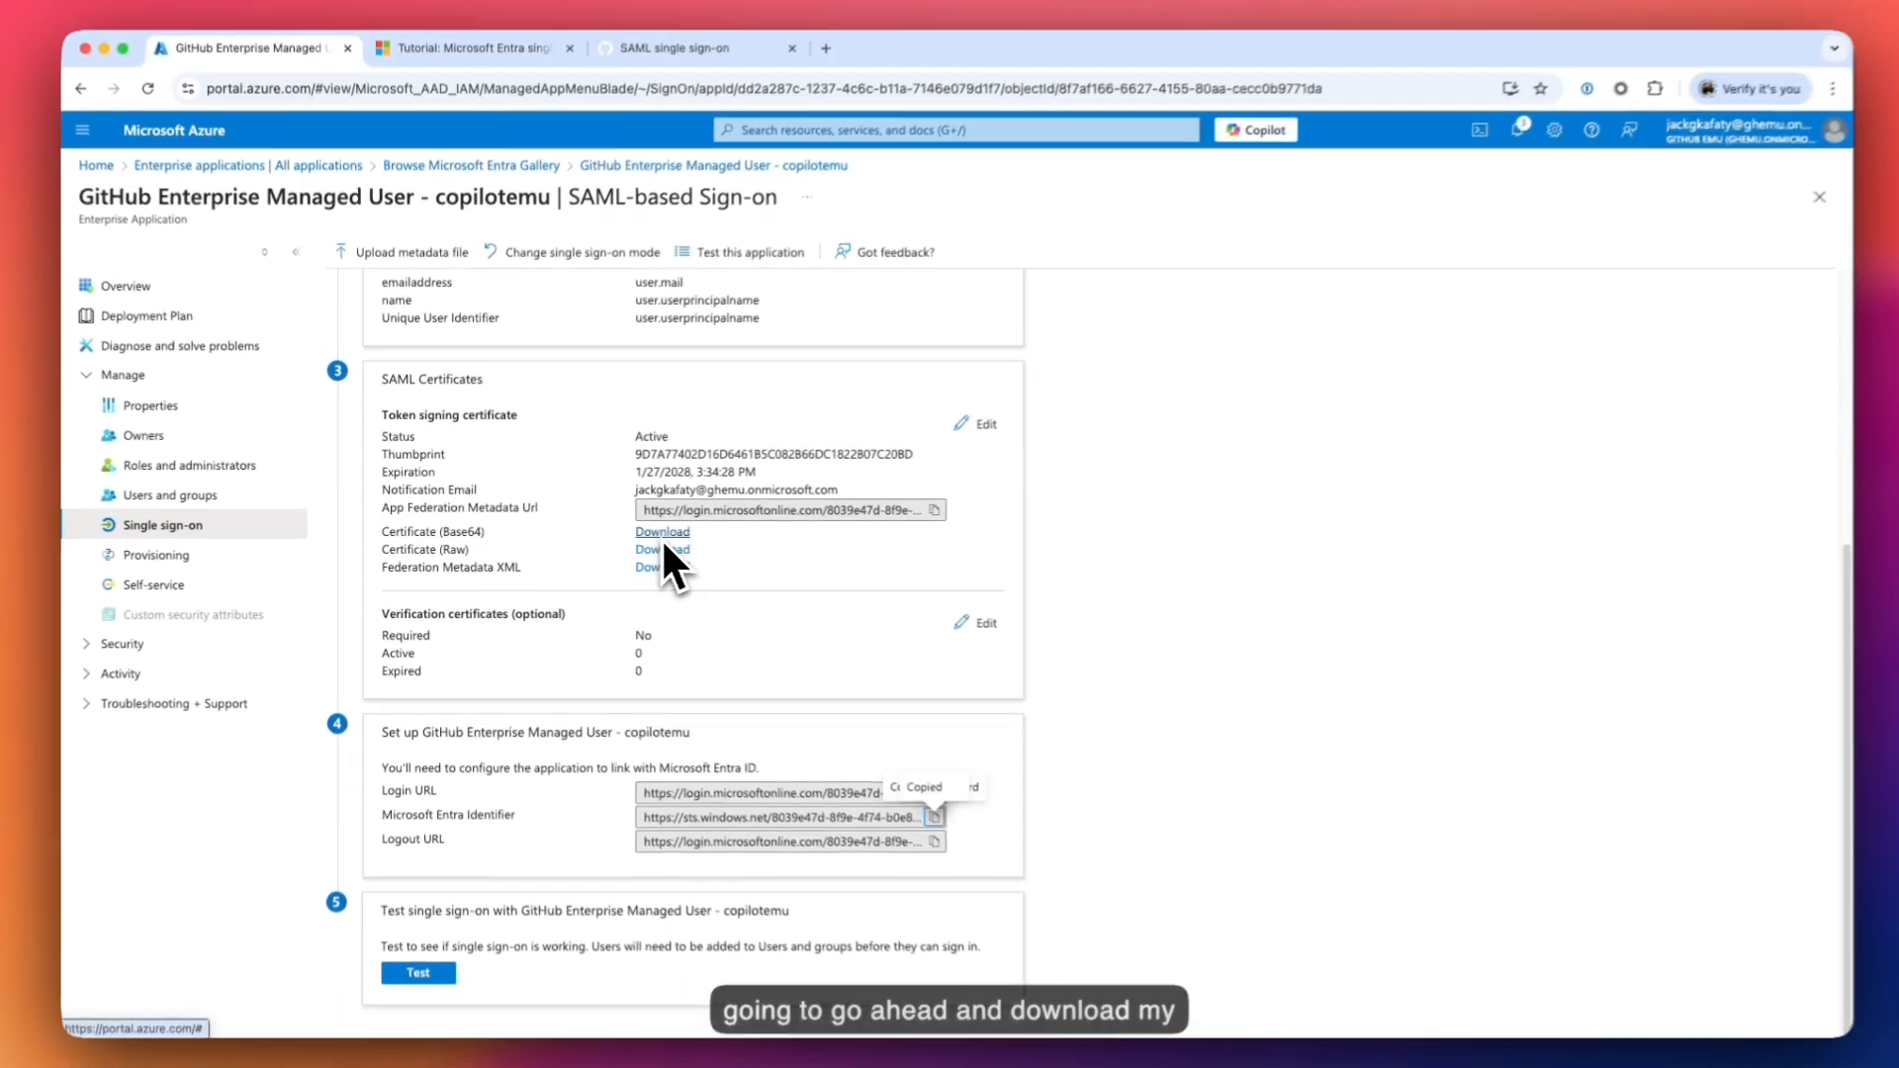
left_click(661, 534)
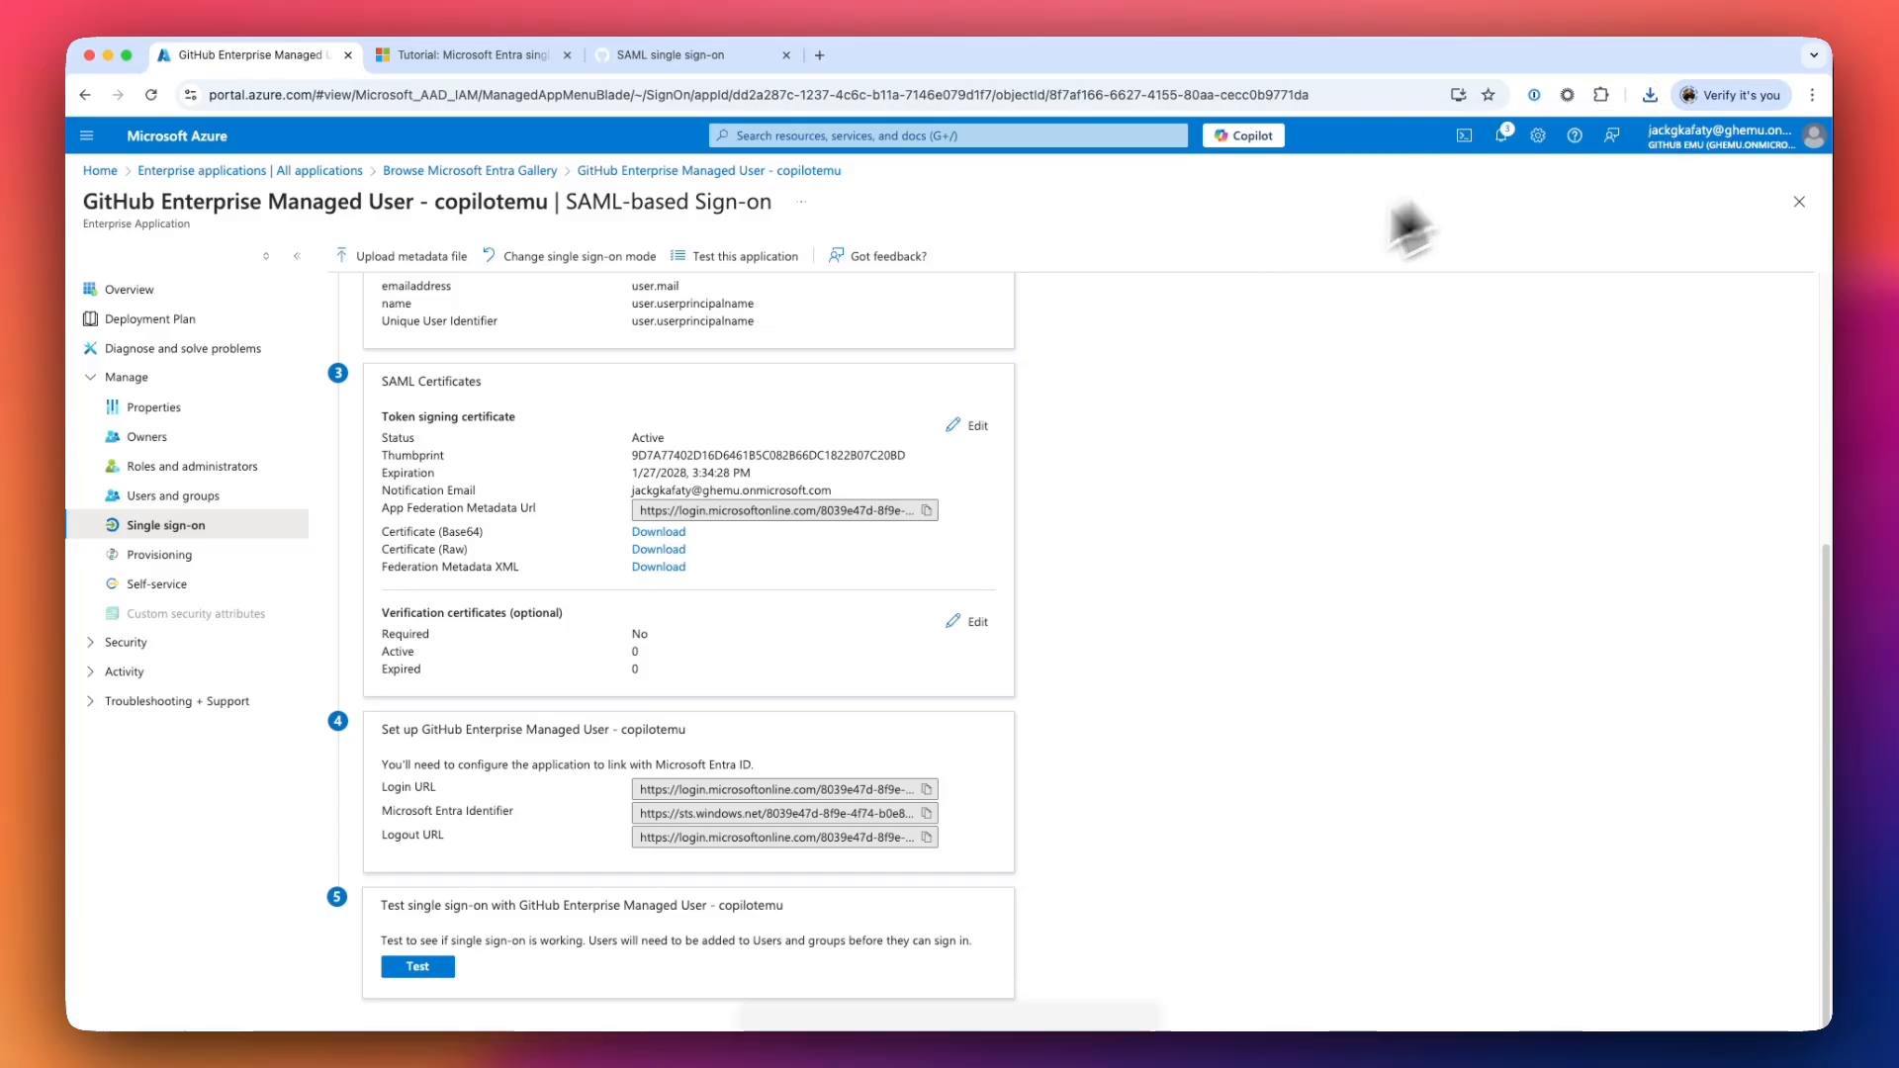
- Locate the downloaded .cer file and select its full BEGIN–END CERTIFICATE text
left_click(1649, 96)
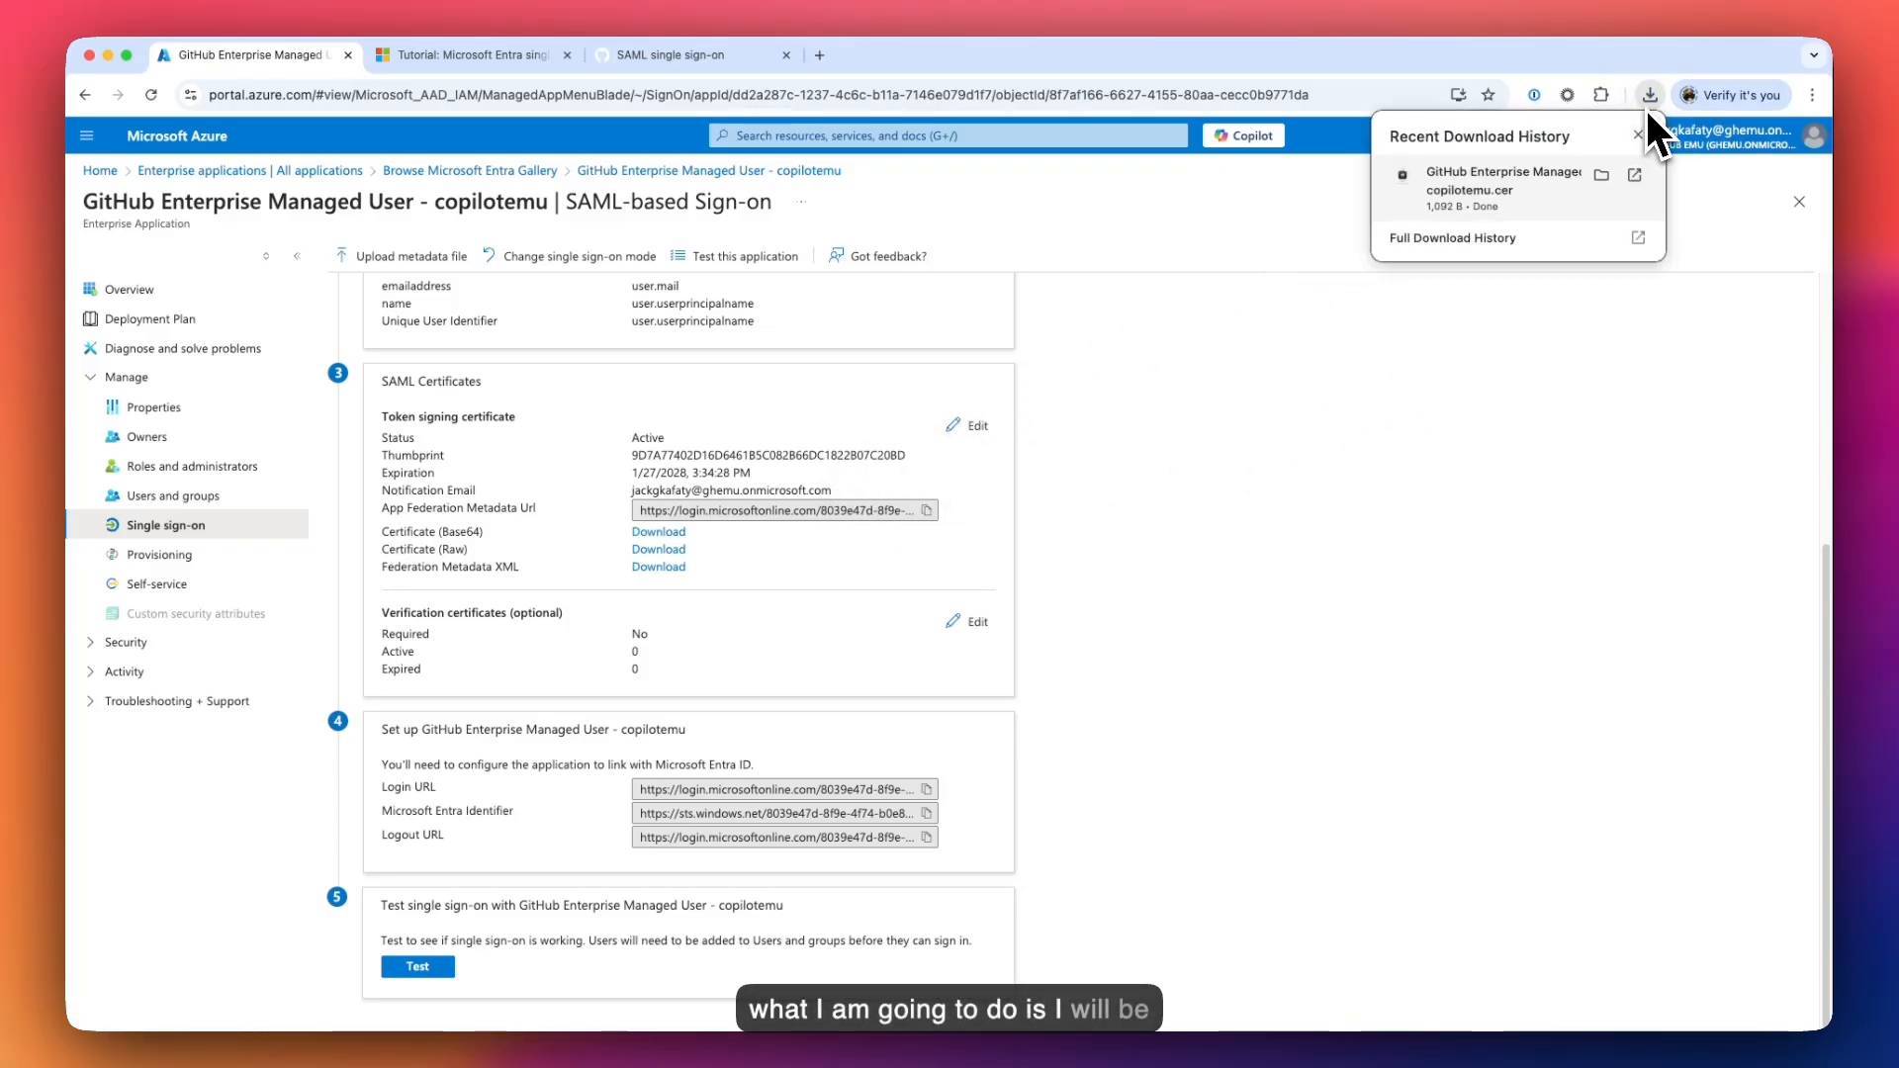
left_click(1600, 177)
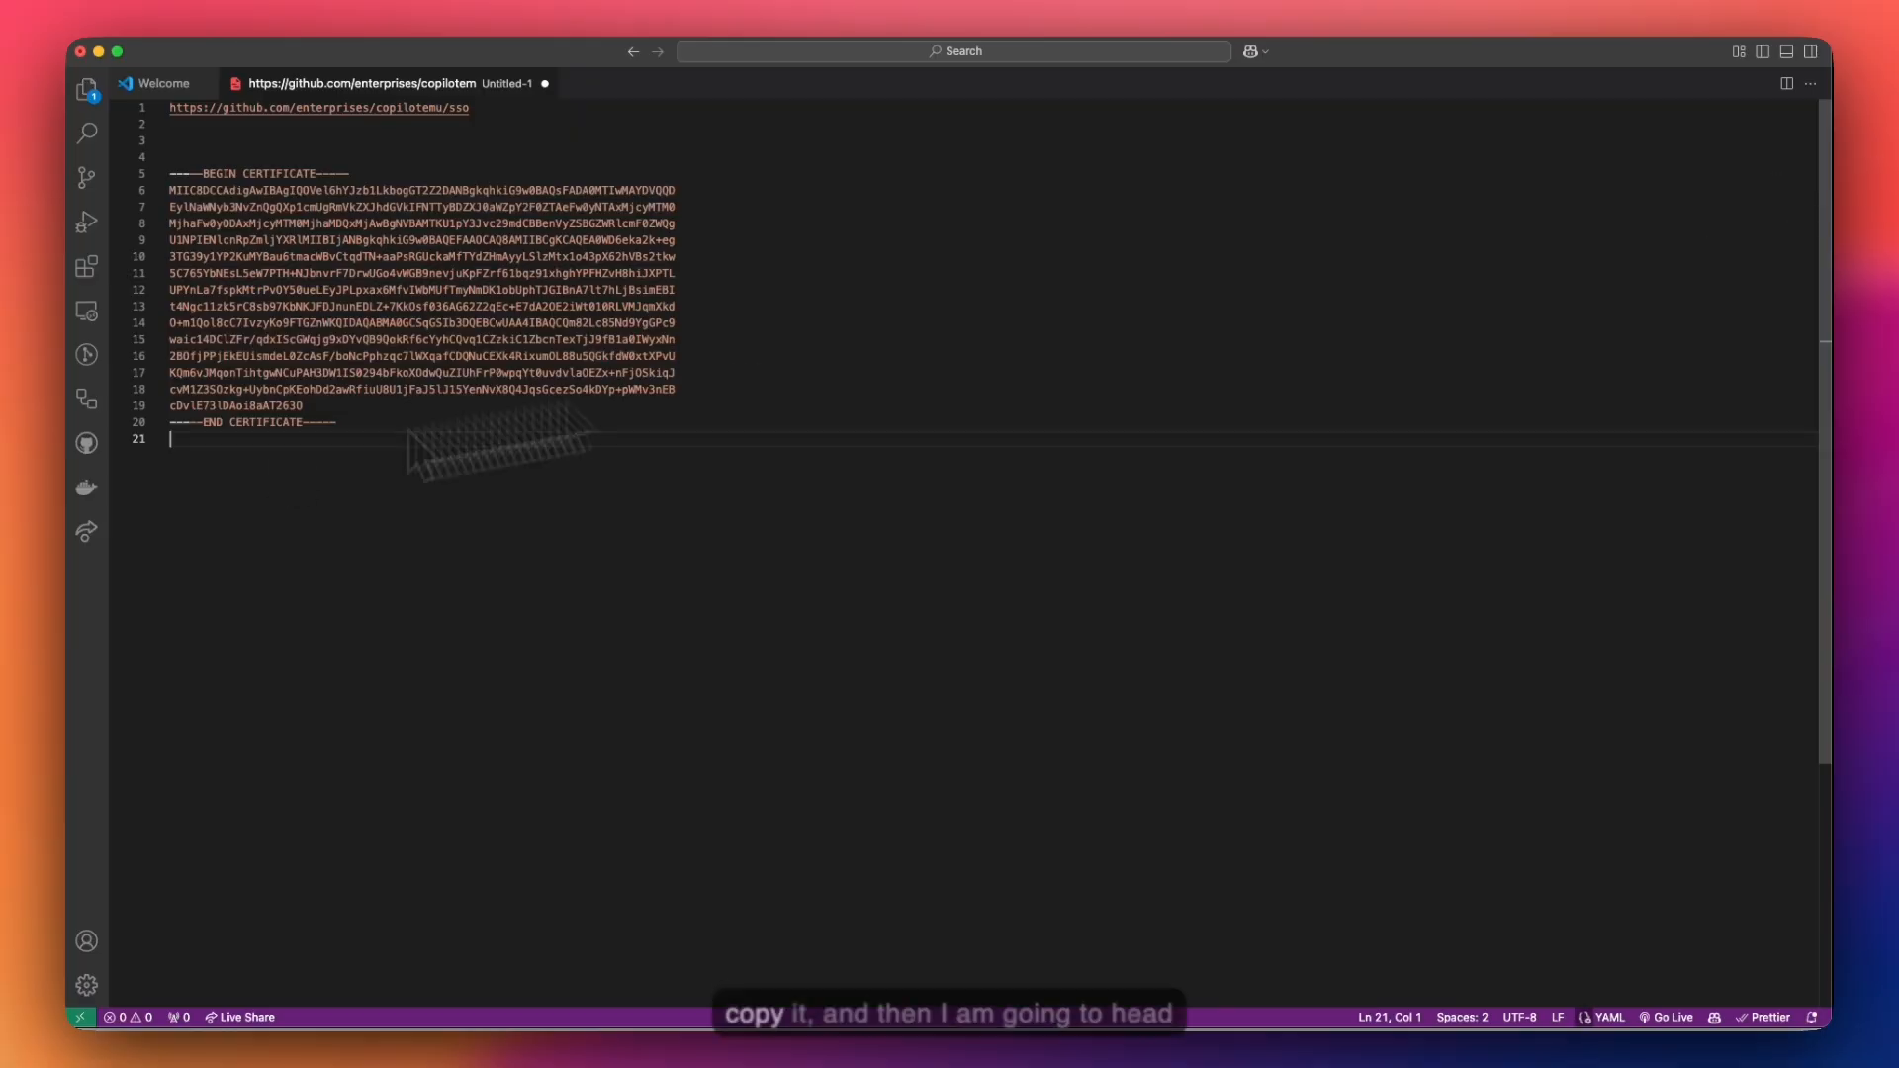
left_click_drag(362, 437, 140, 170)
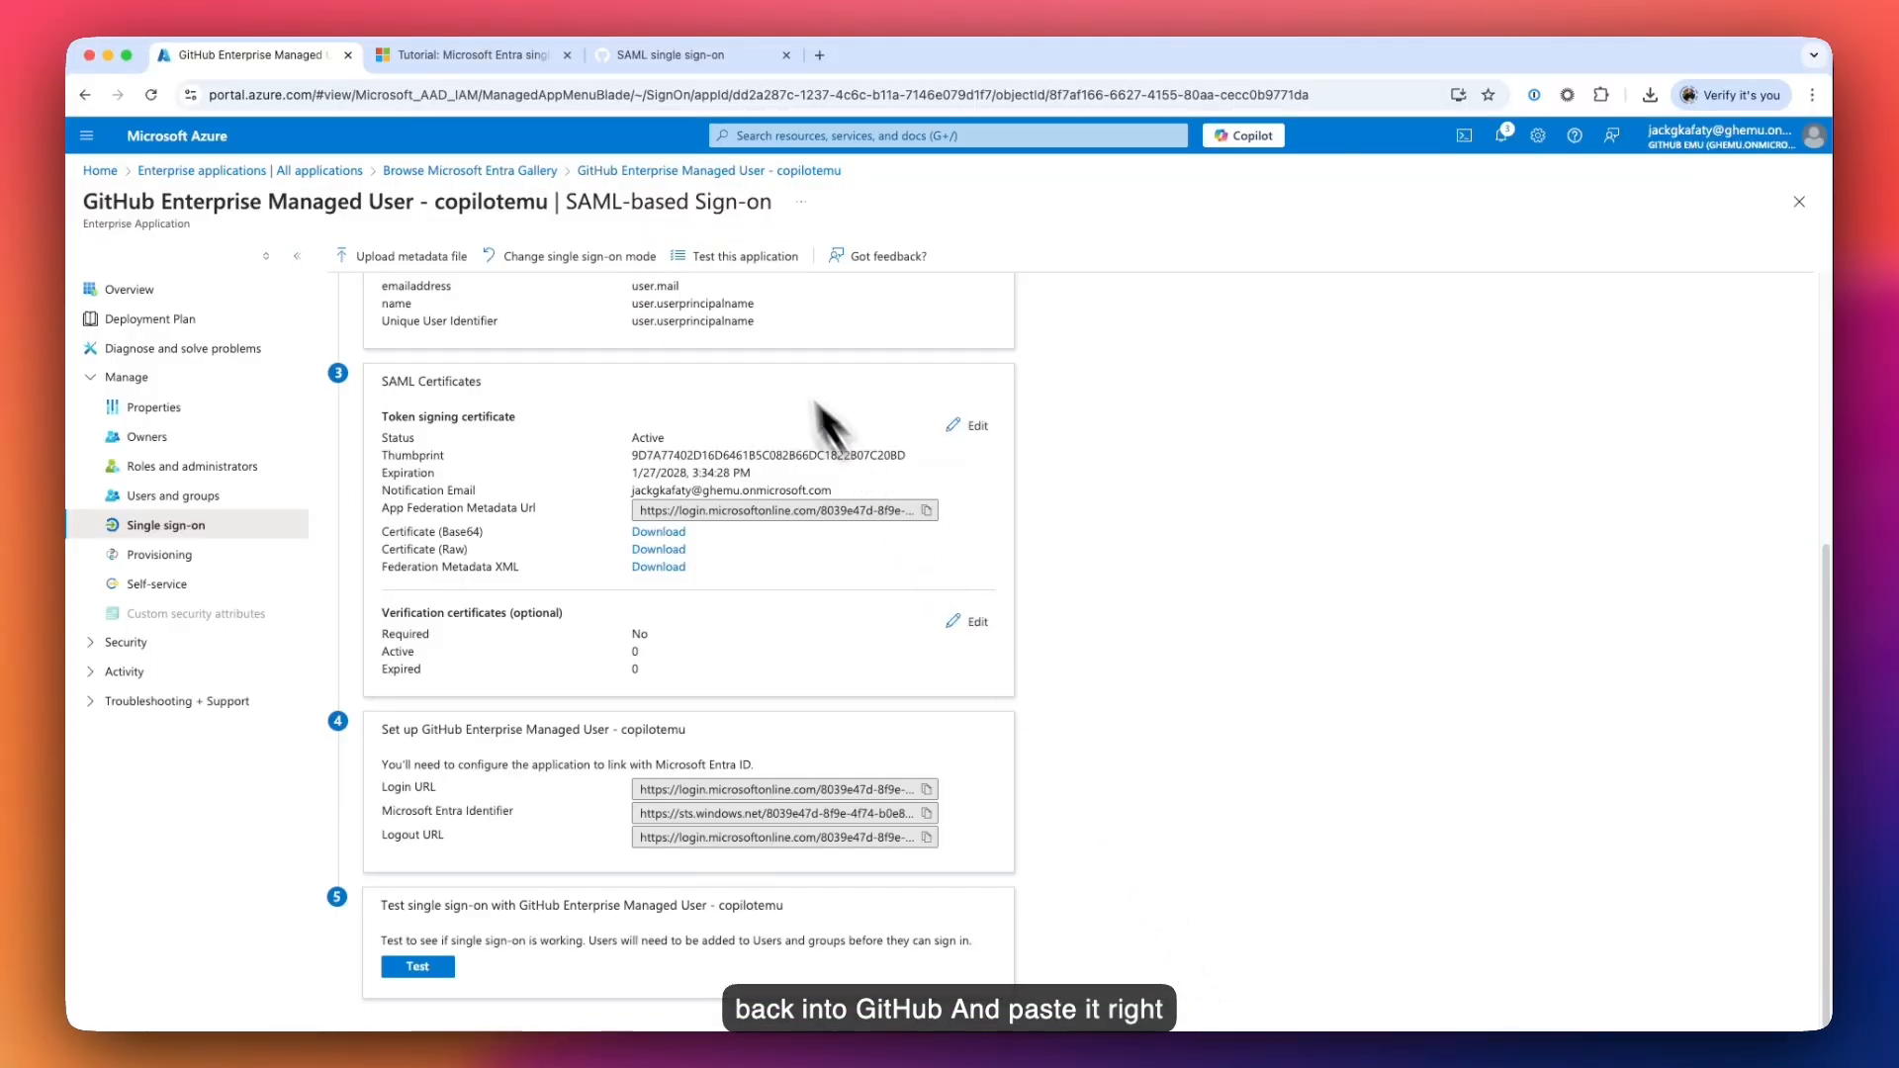
- Paste the certificate into GitHub's Public certificate field and delete the trailing blank line
left_click(661, 55)
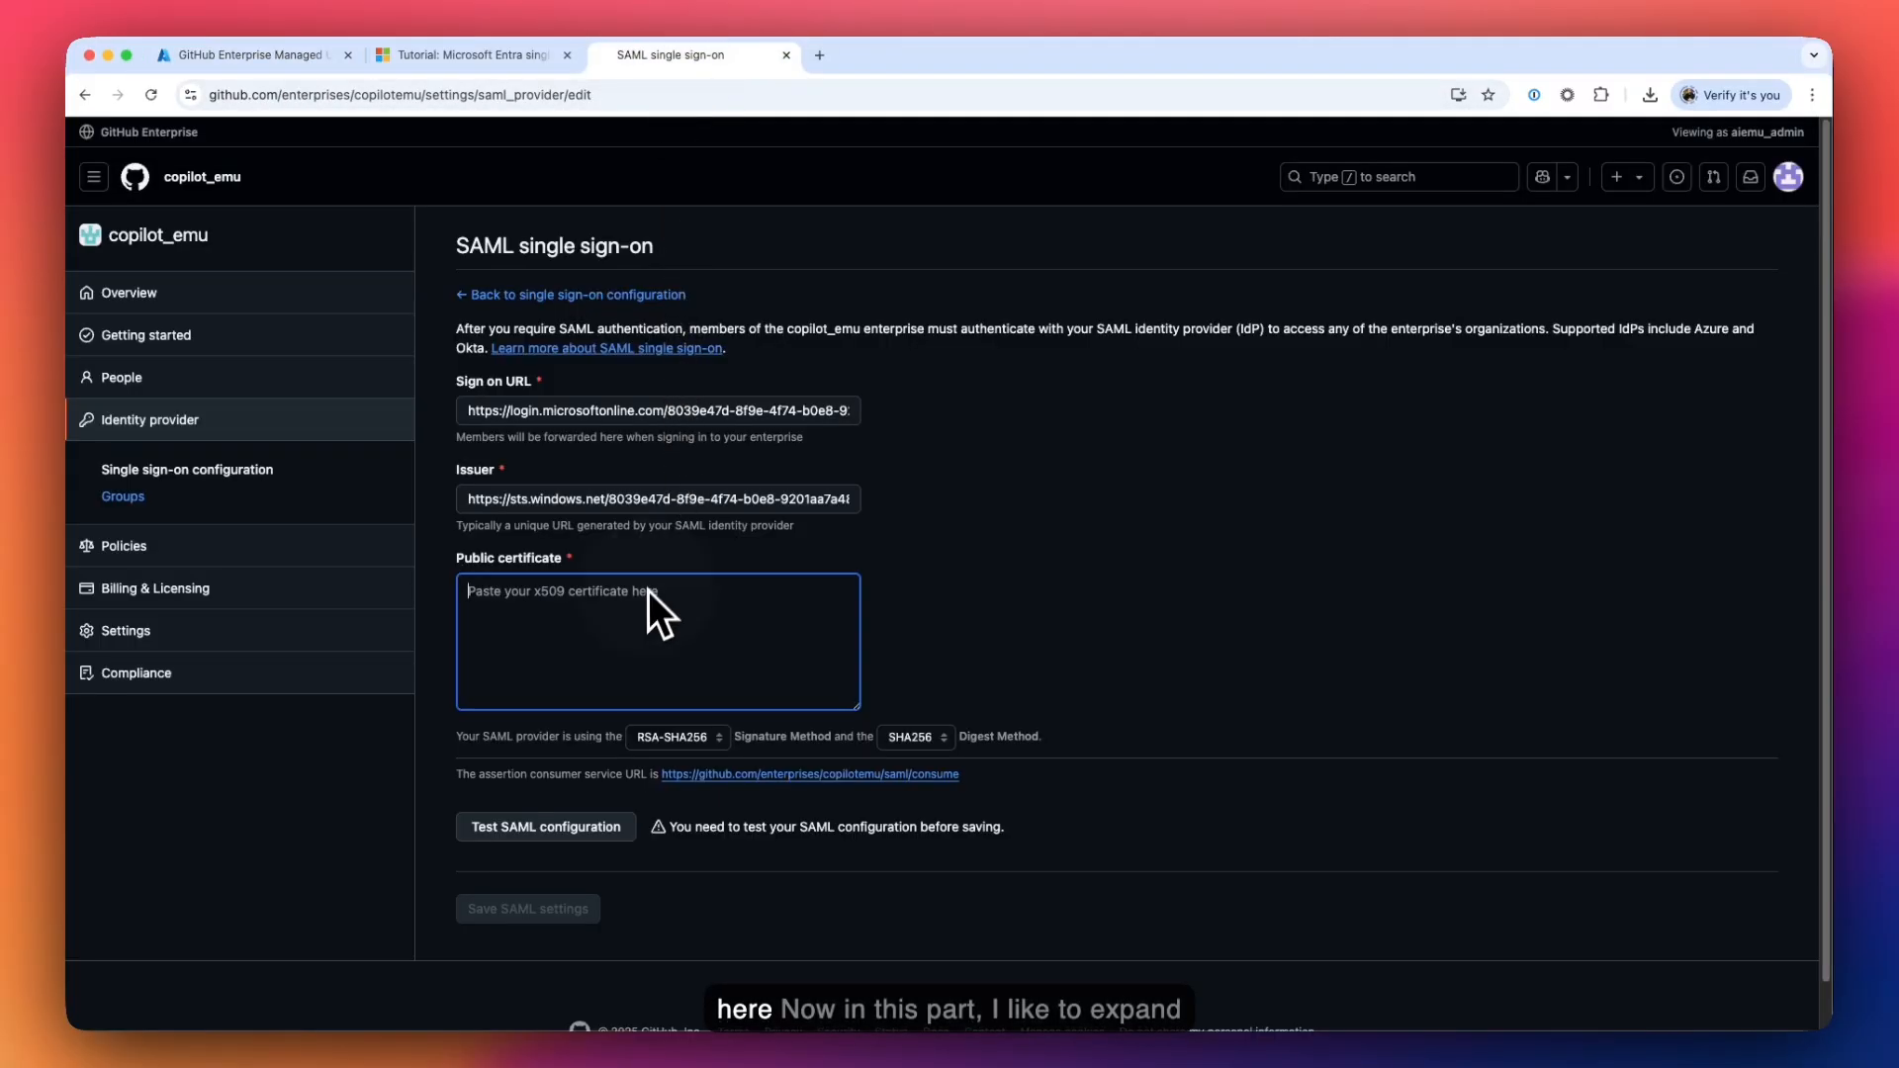
key("super+v")
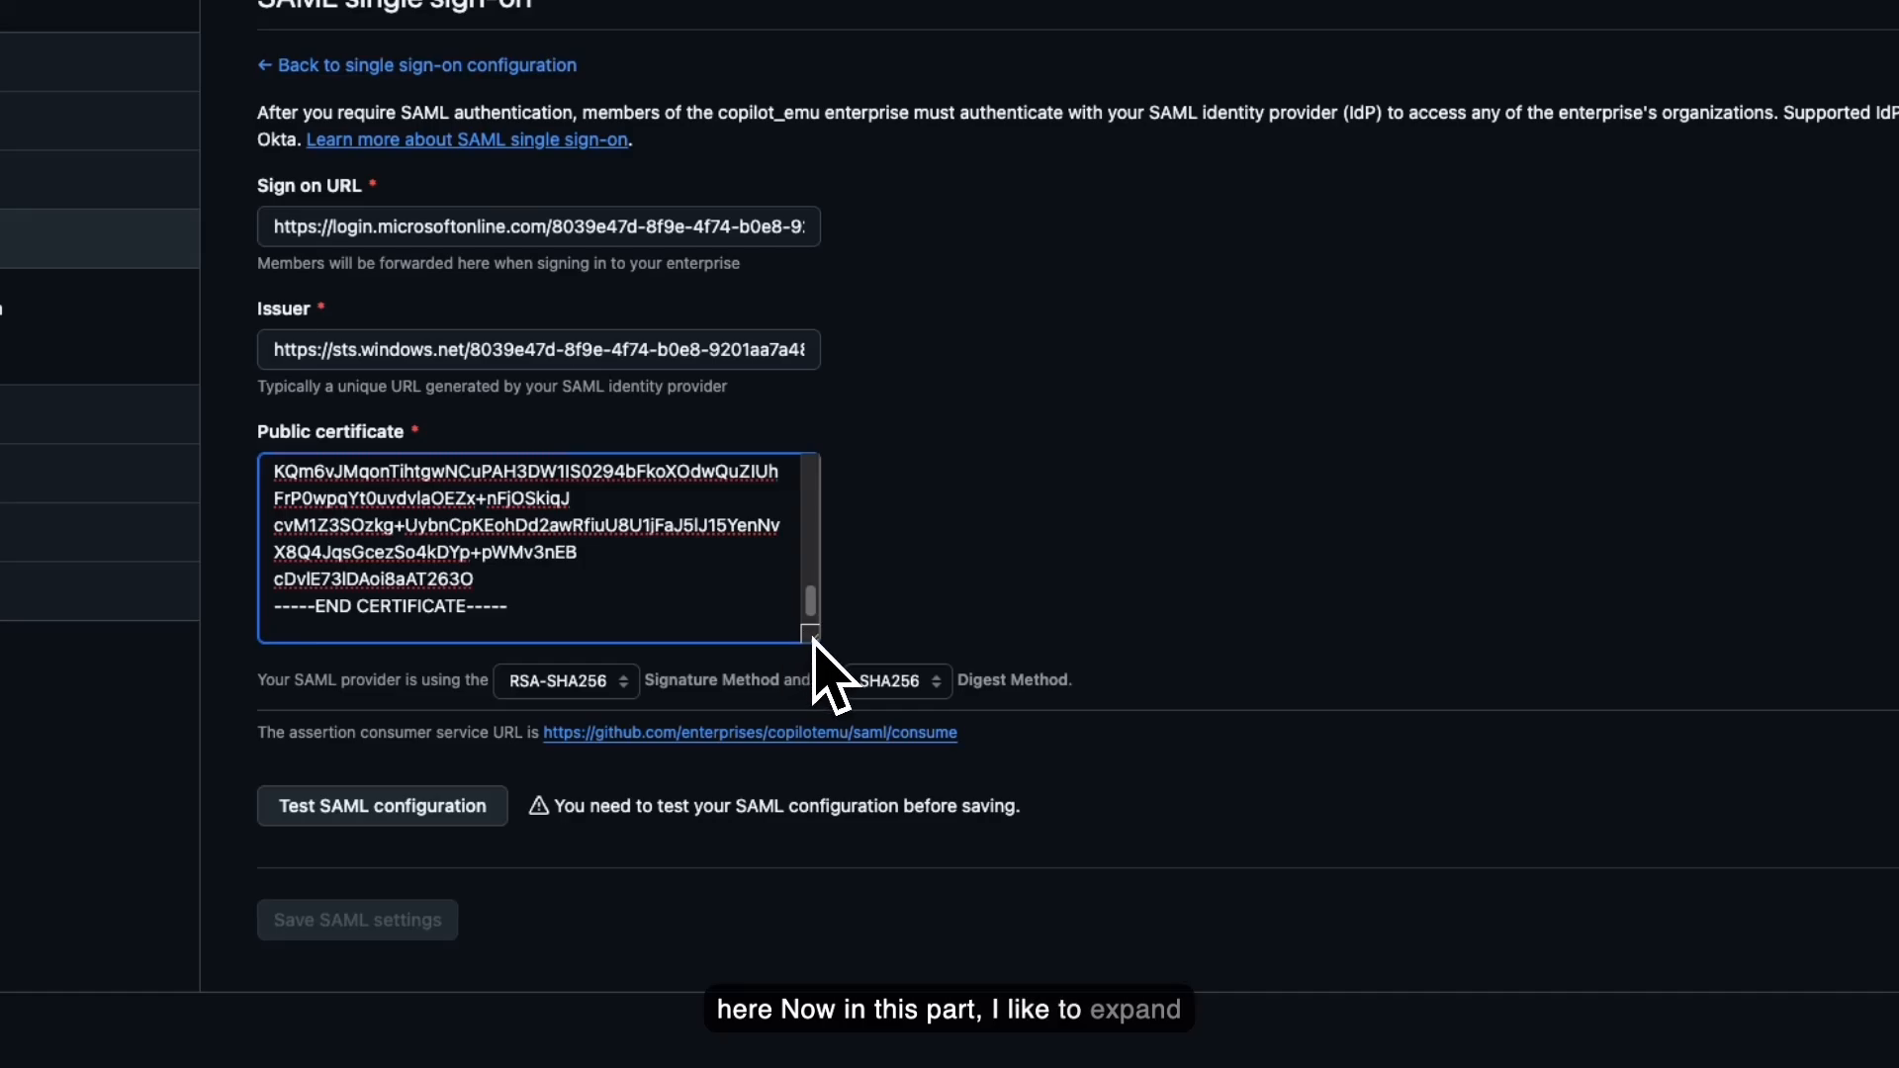
left_click_drag(812, 636, 1446, 794)
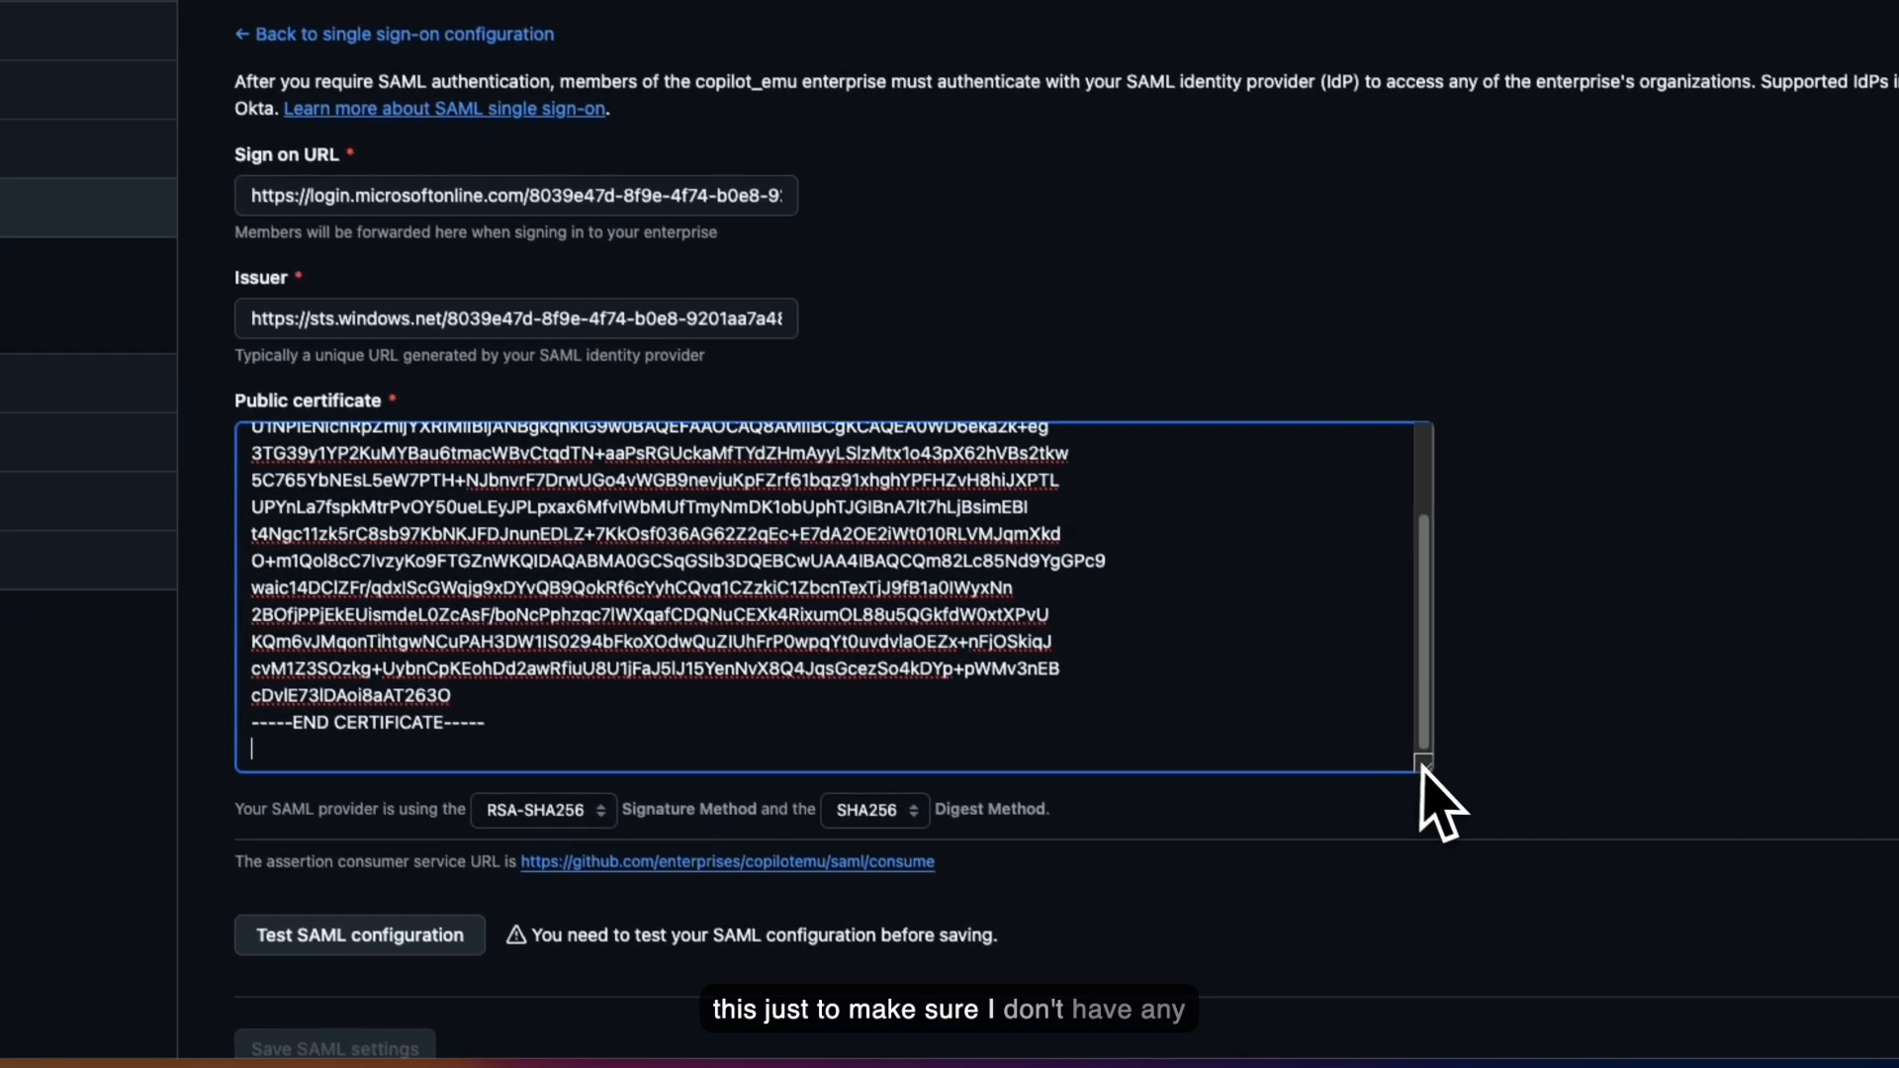
scroll(1221, 707, "up", 3)
scroll(242, 610, "down", 3)
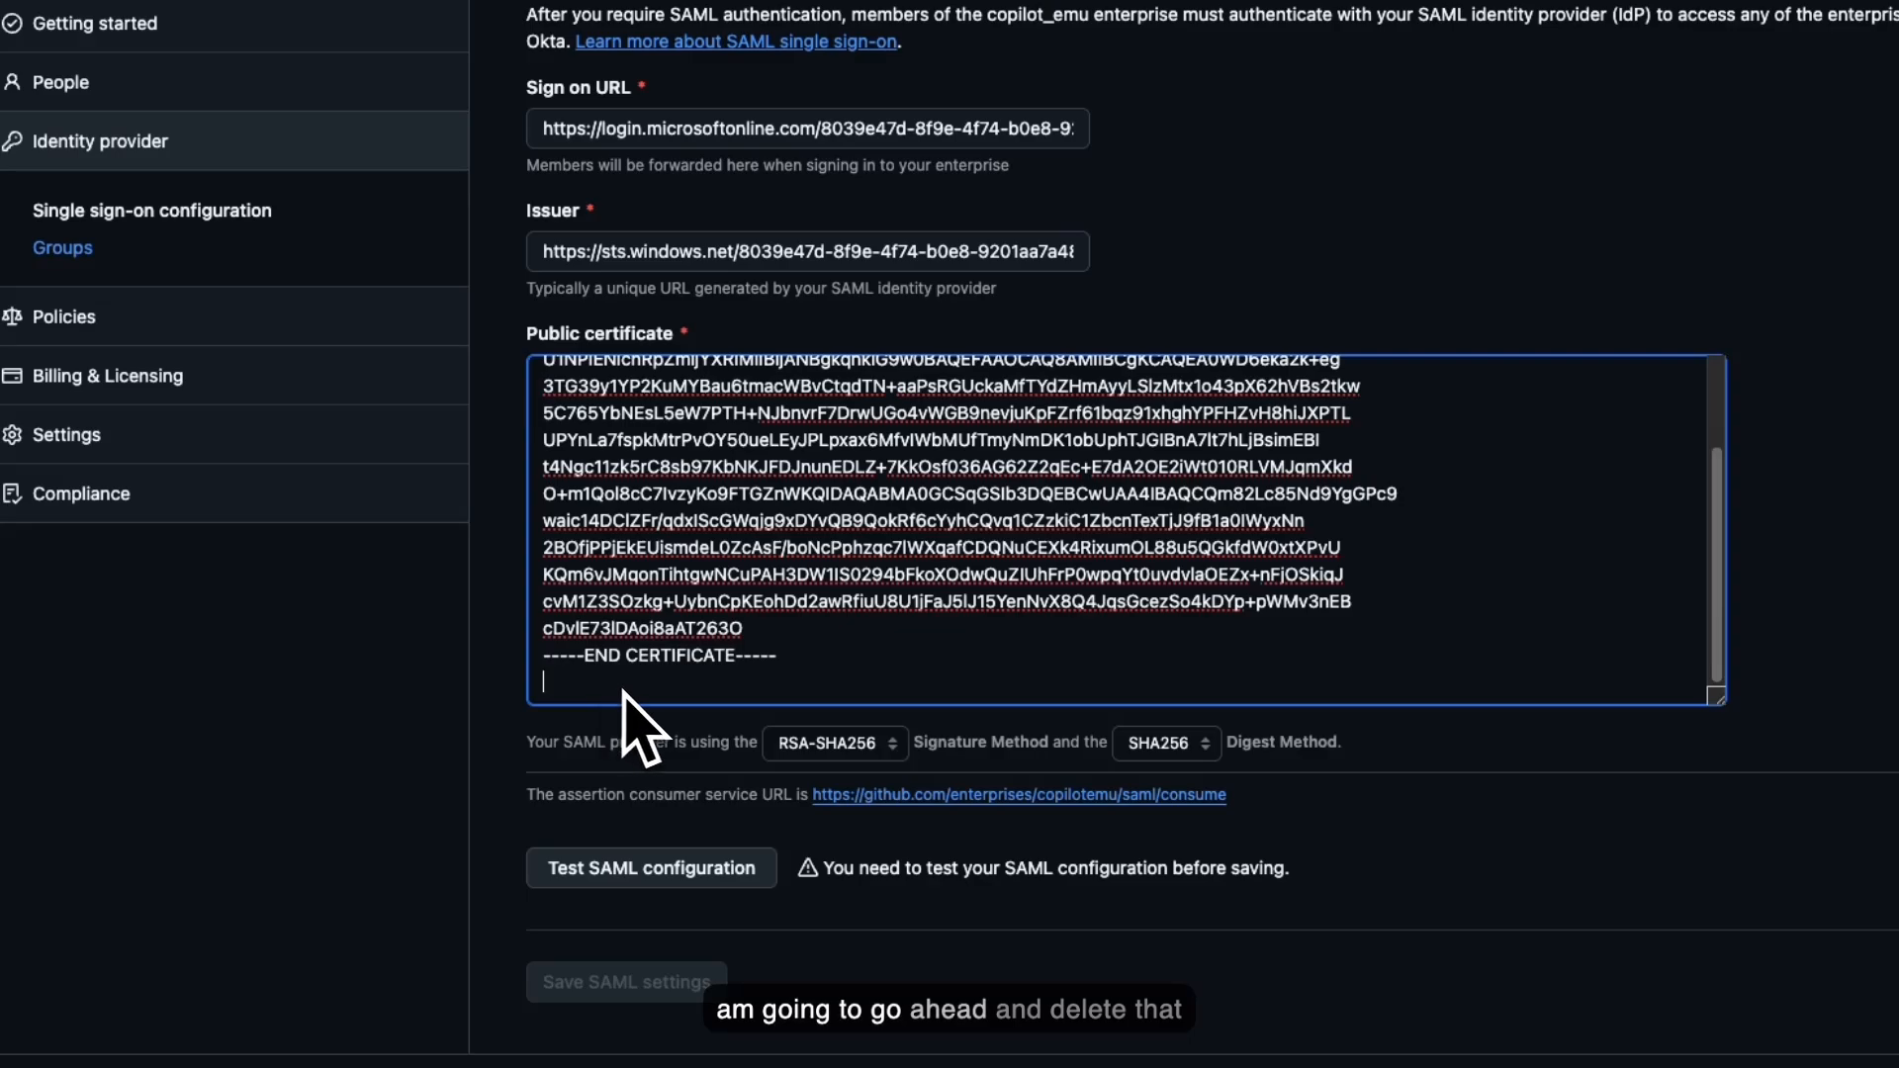
key("BackSpace")
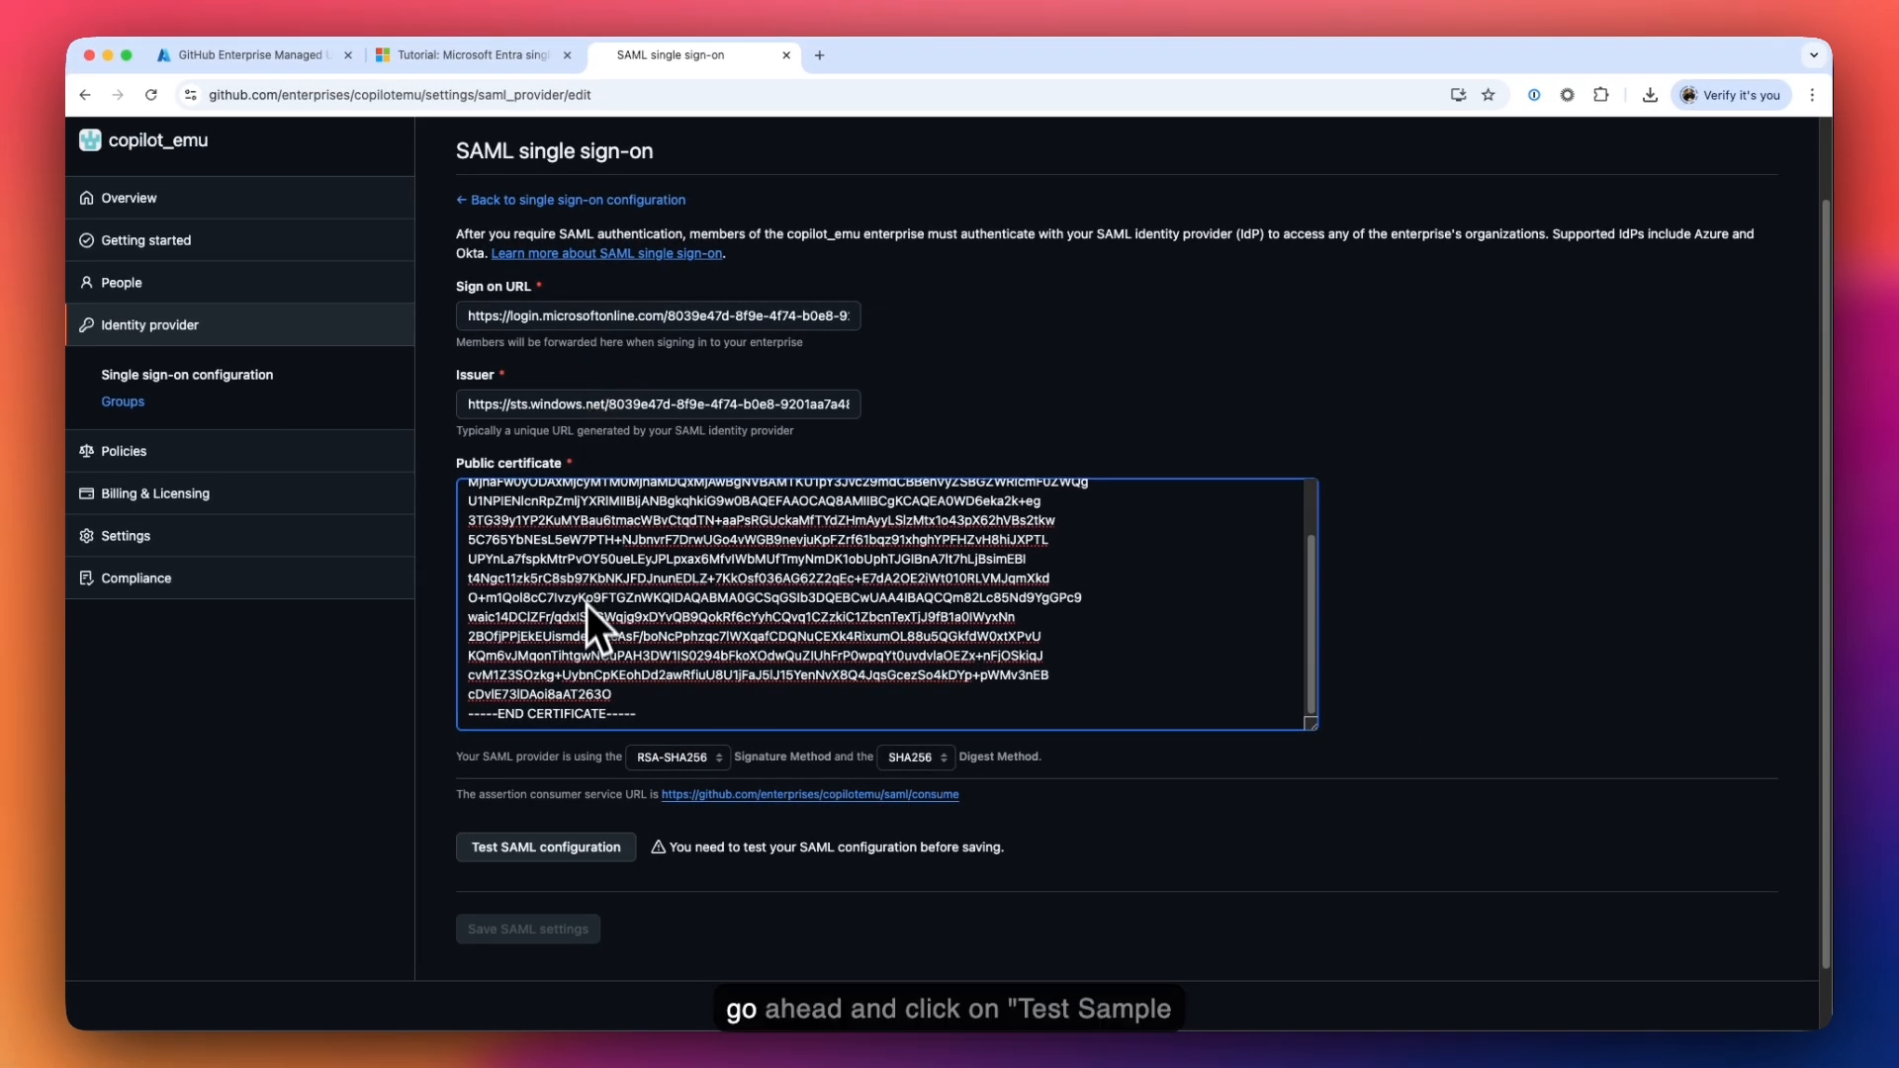
- Run GitHub's Test SAML configuration and sign in with the Entra ID admin account so it passes
left_click(522, 843)
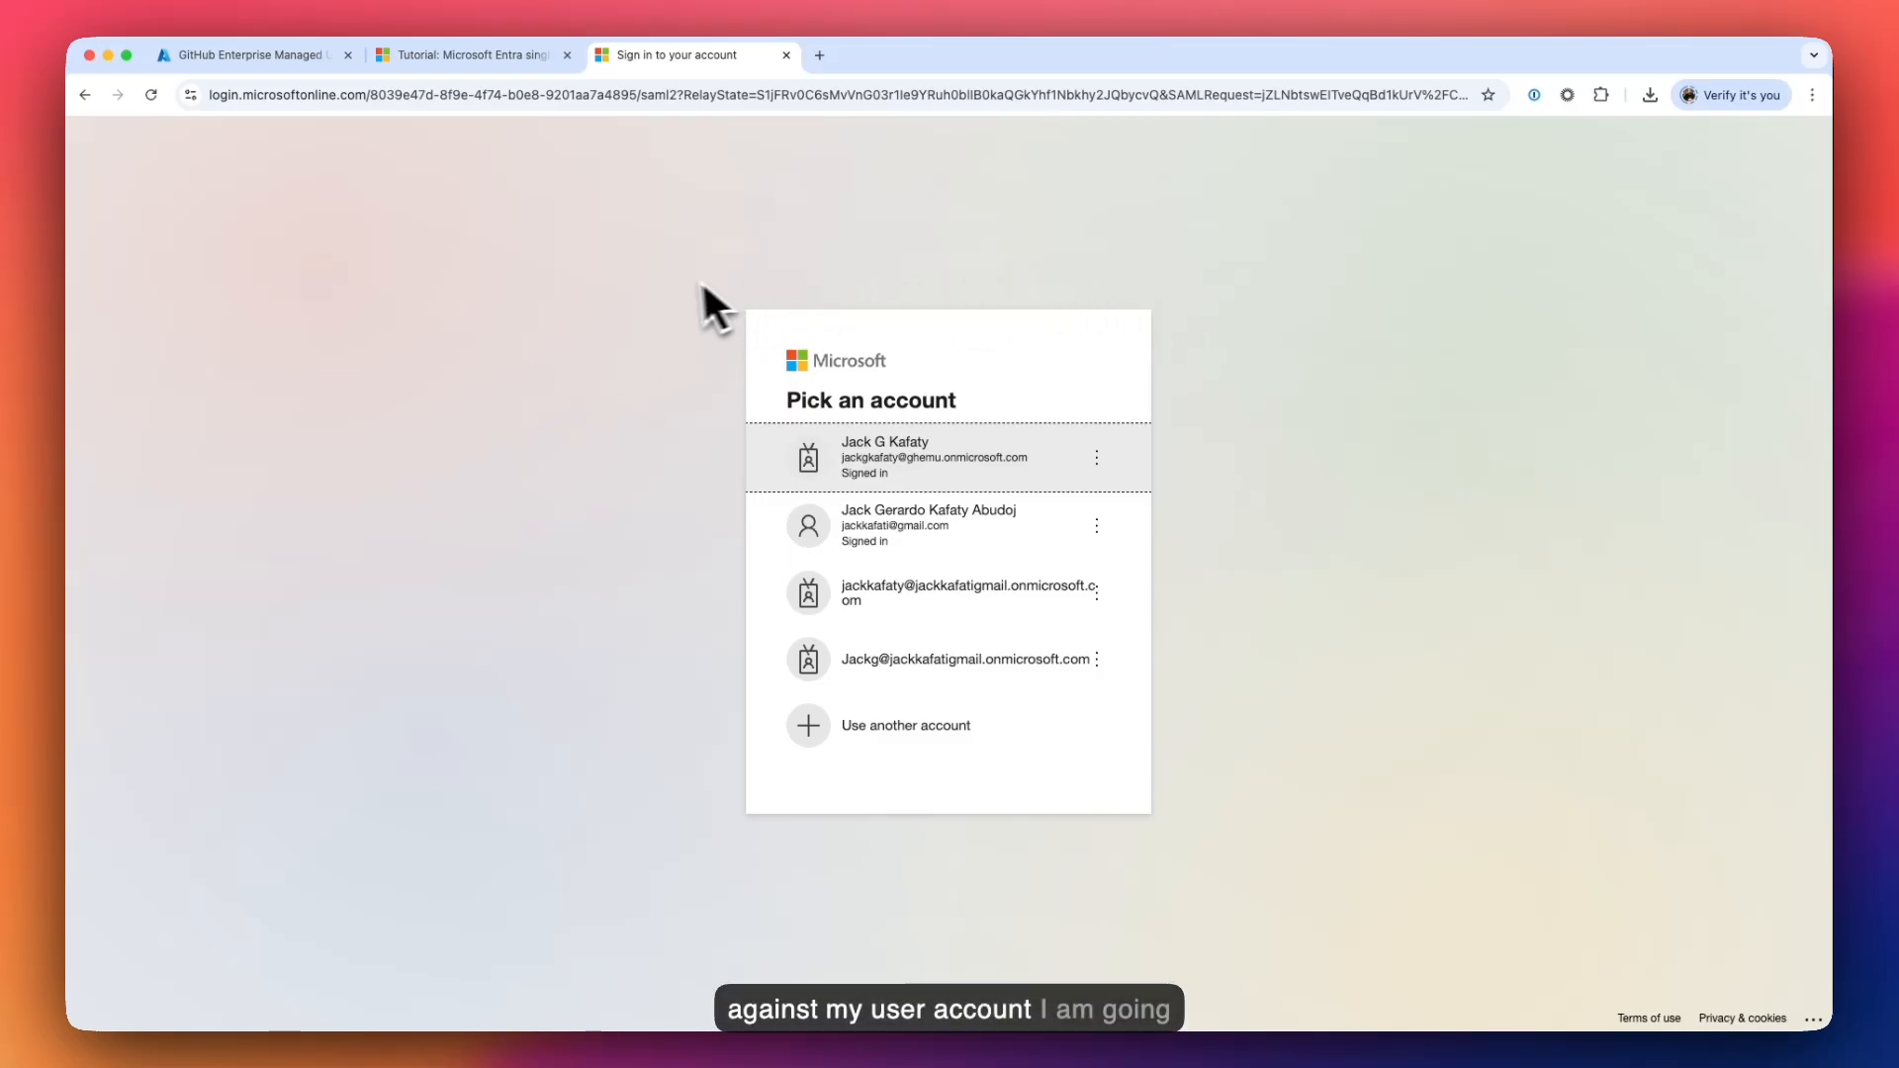
left_click(930, 457)
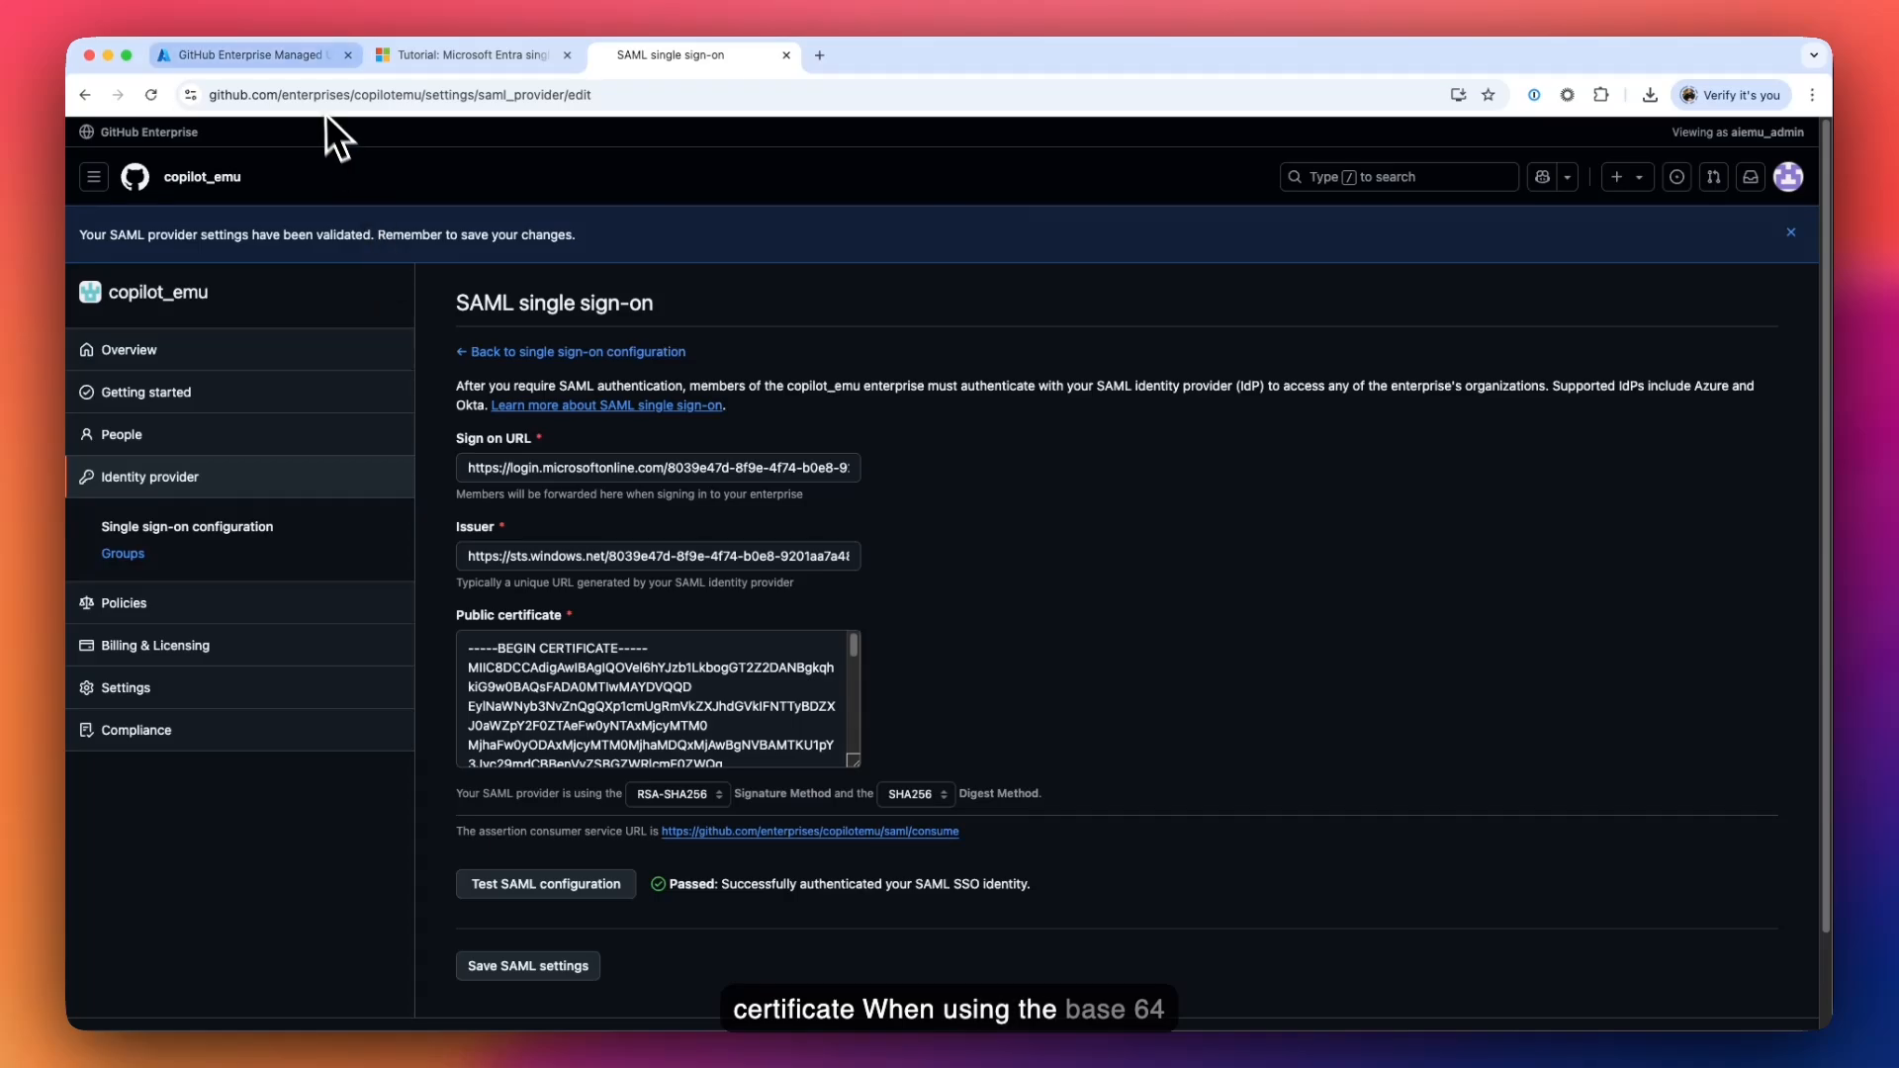
- Review the SAML signing certificate's download options in Azure, then close the panel leaving it Active
left_click(317, 55)
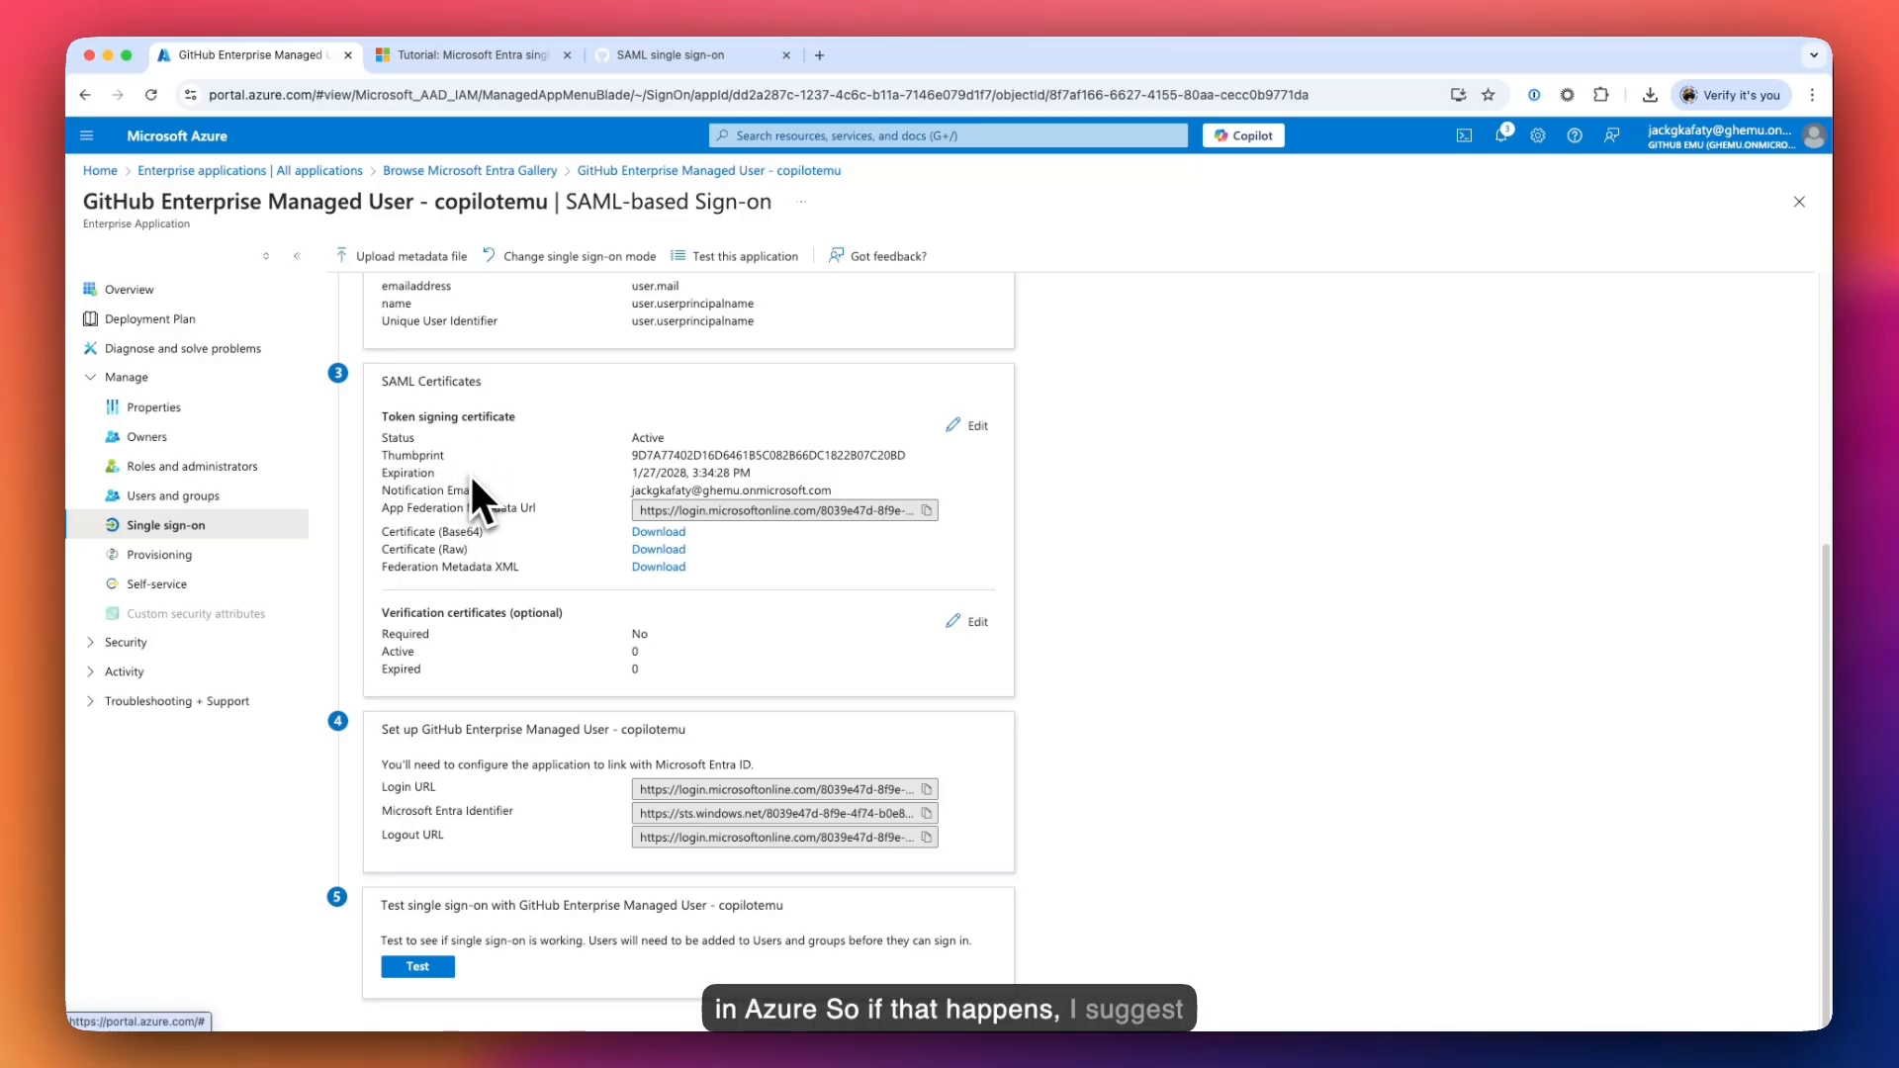
left_click(948, 428)
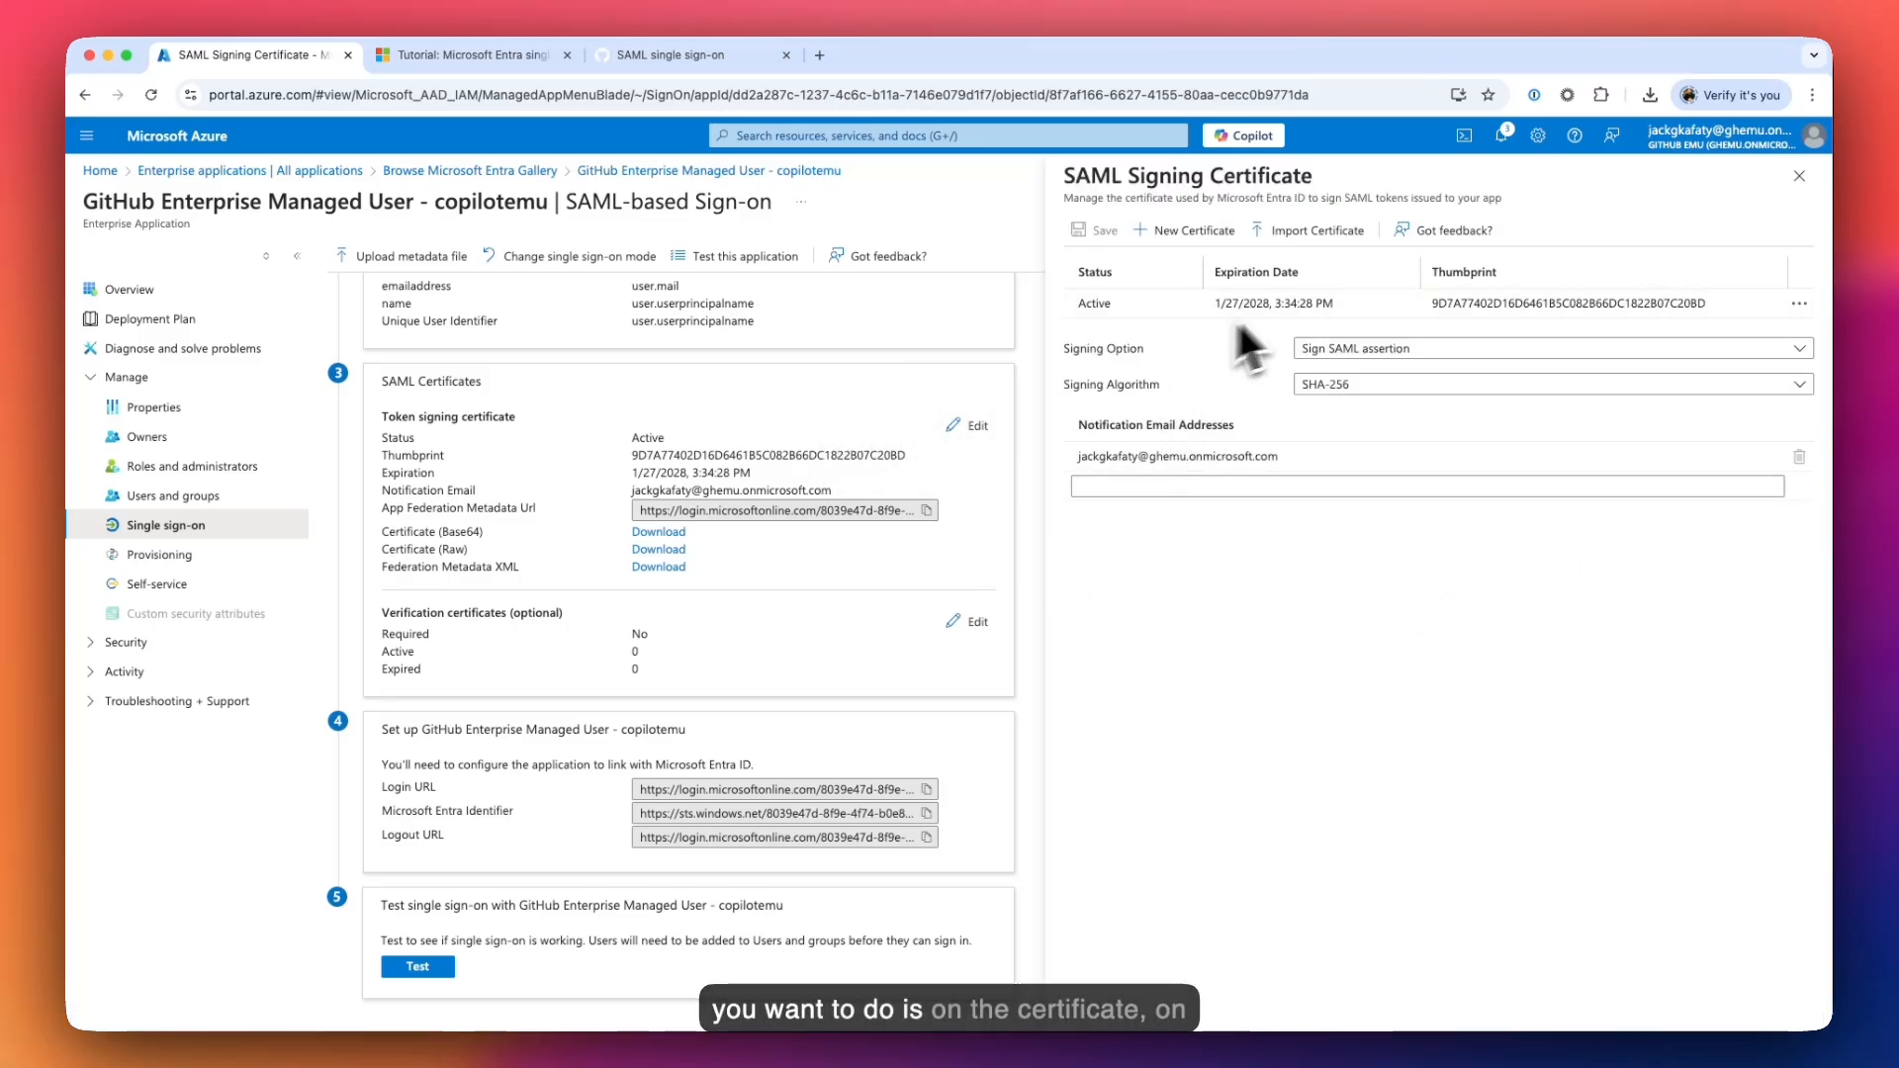
left_click(1800, 304)
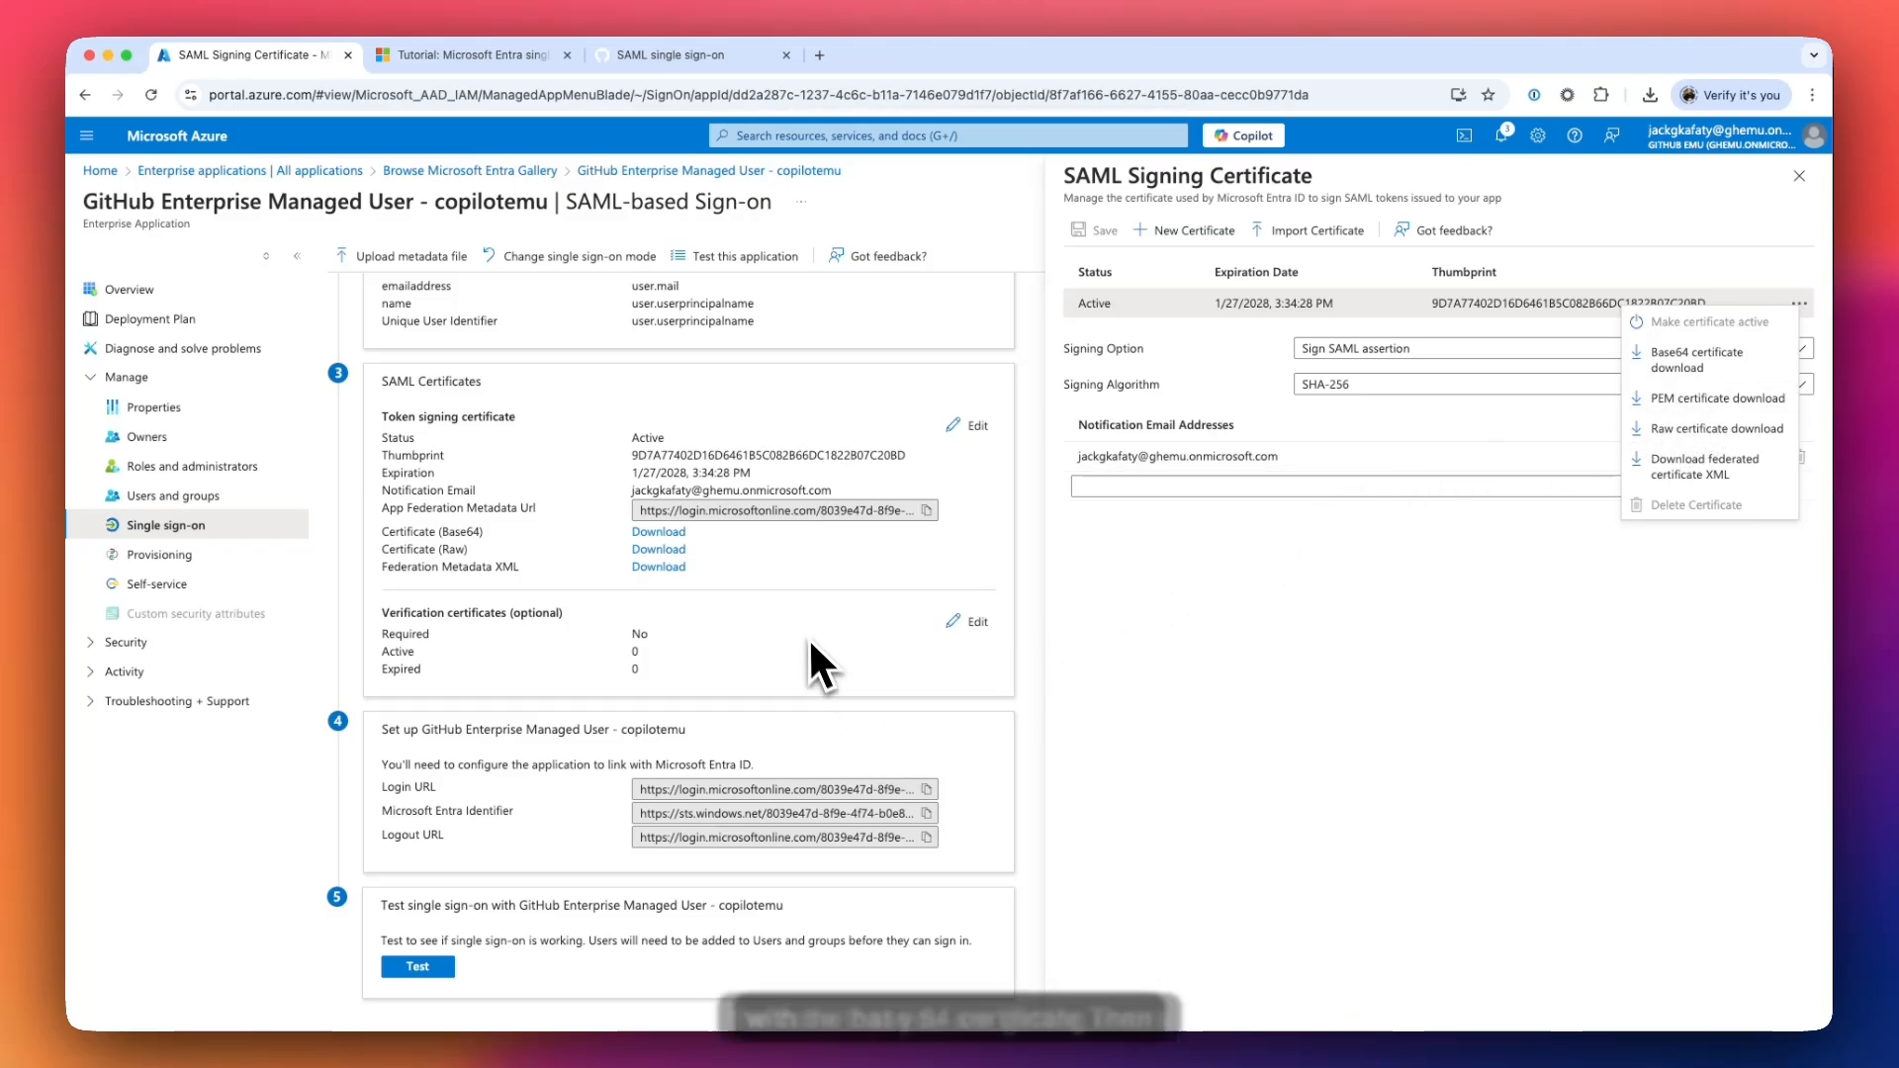
left_click(1193, 623)
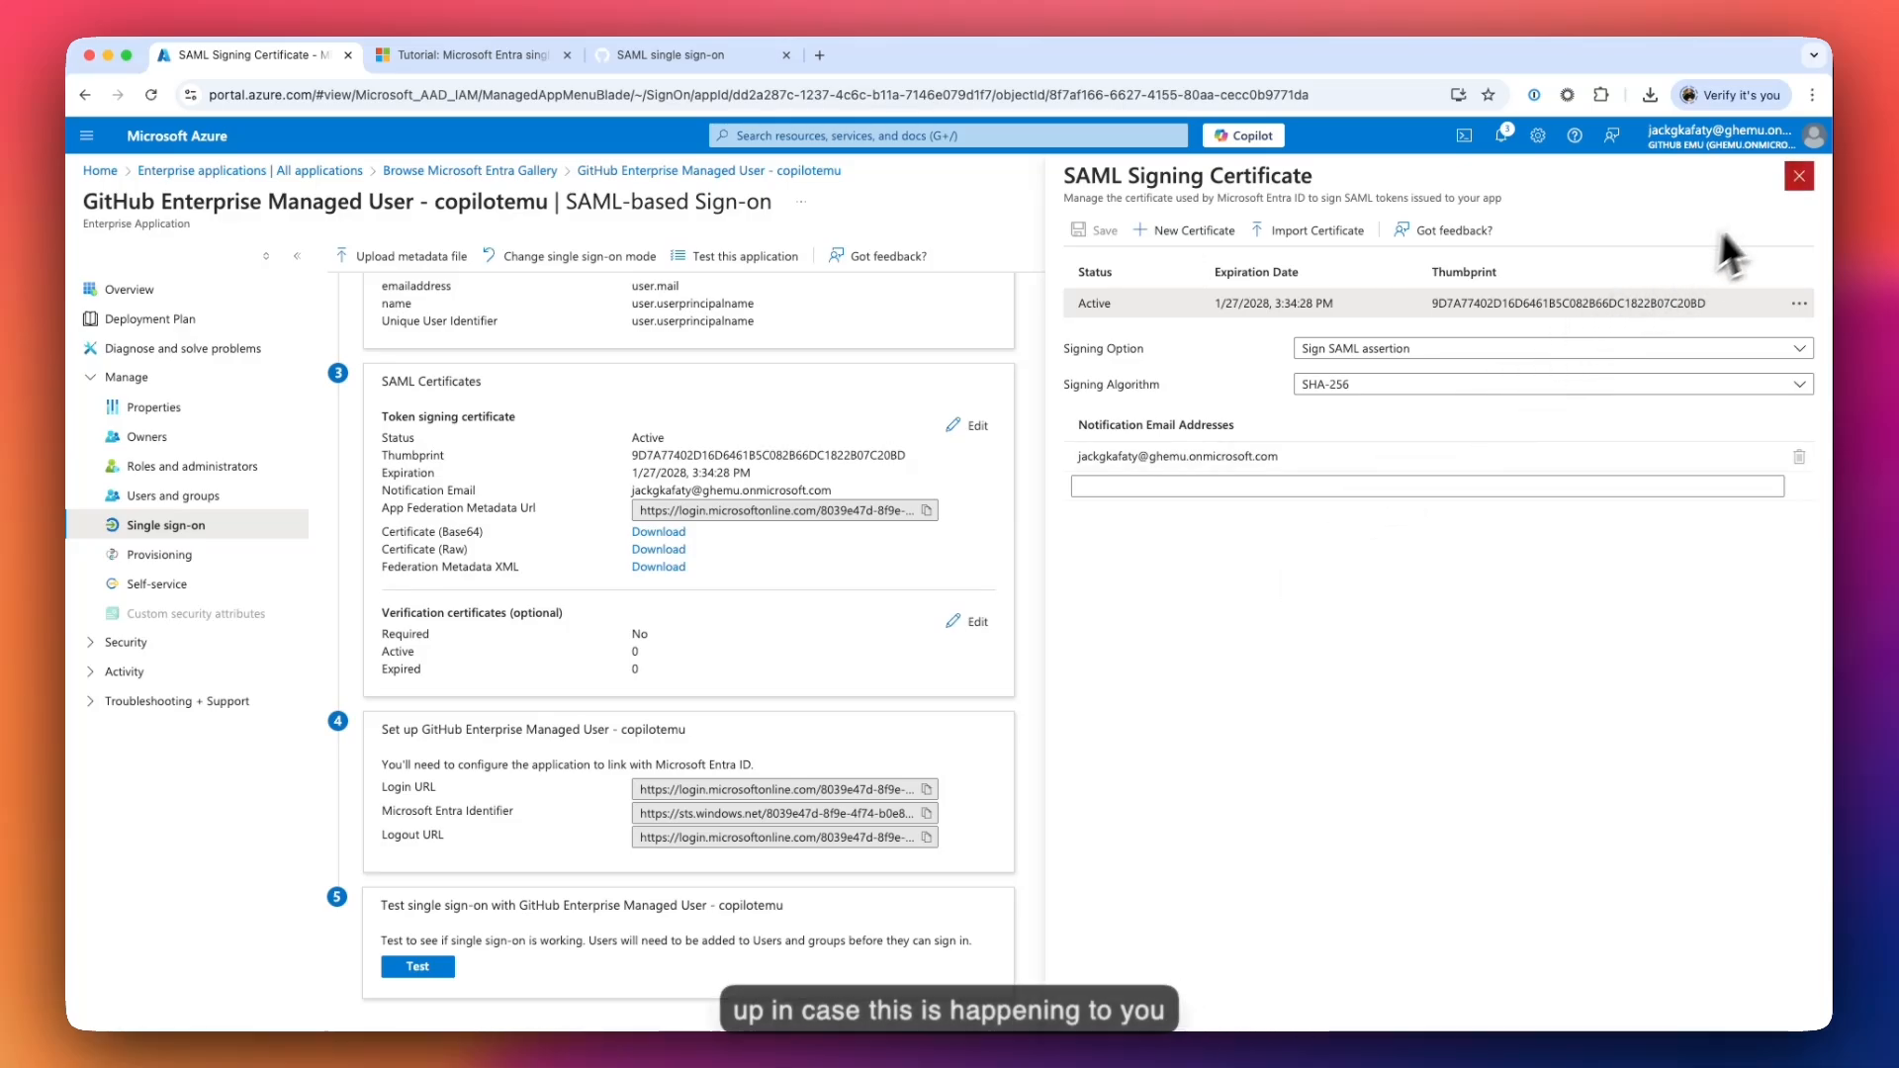
left_click(1800, 176)
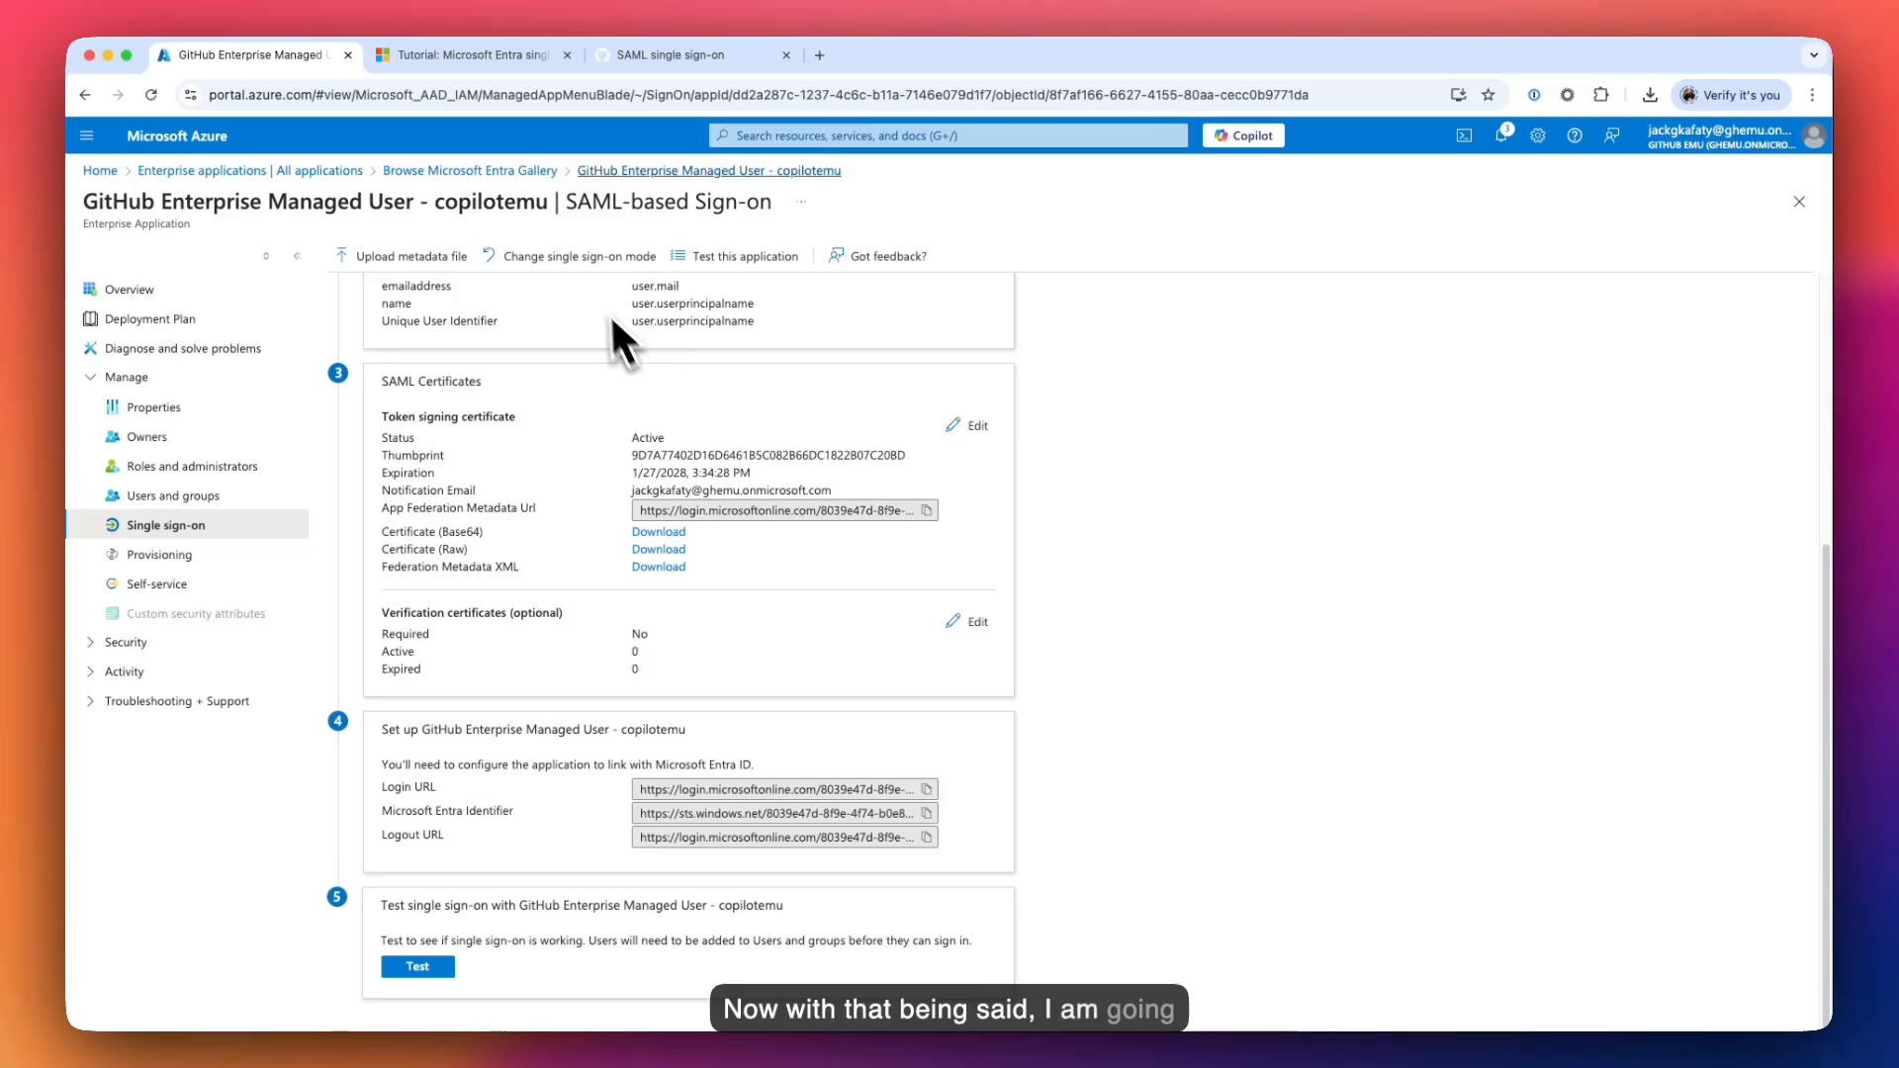
- Save the tested SAML settings on the GitHub SAML page to reveal the recovery codes
left_click(669, 79)
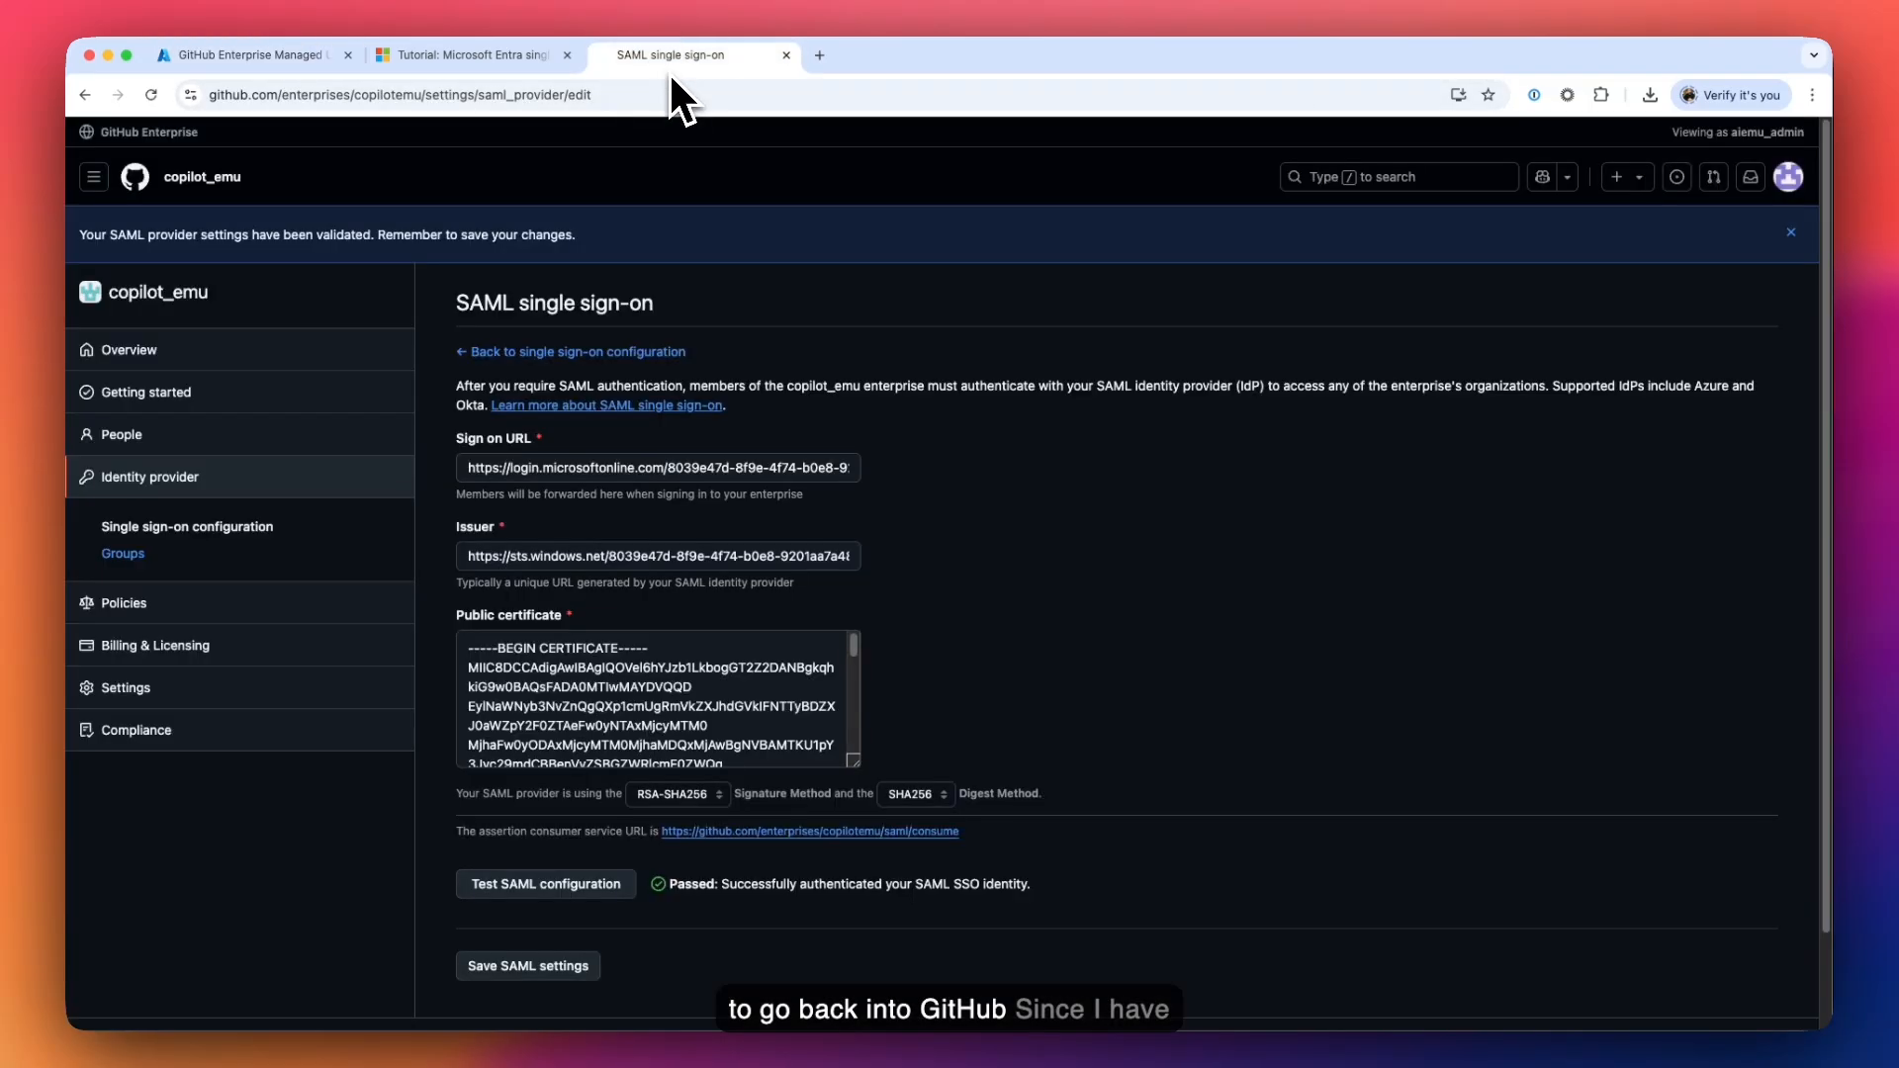
scroll(566, 612, "down", 5)
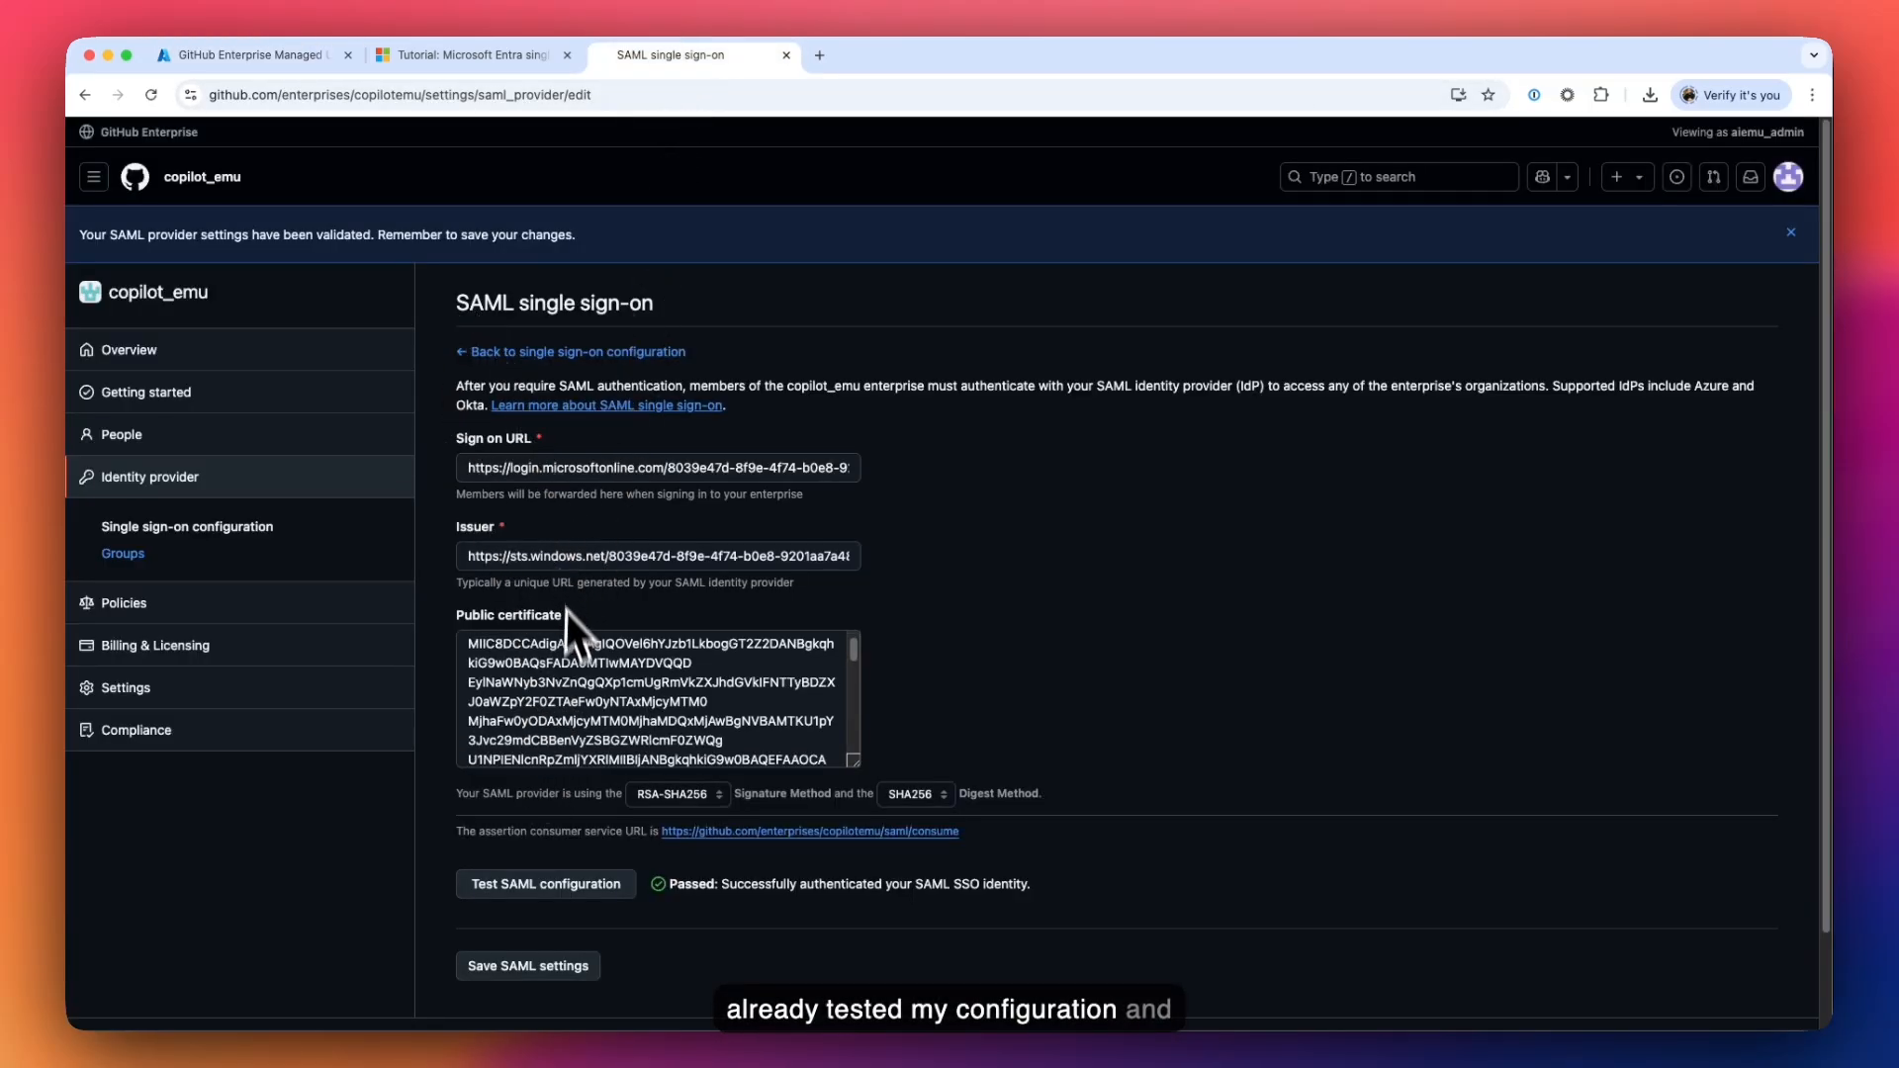
scroll(608, 827, "down", 2)
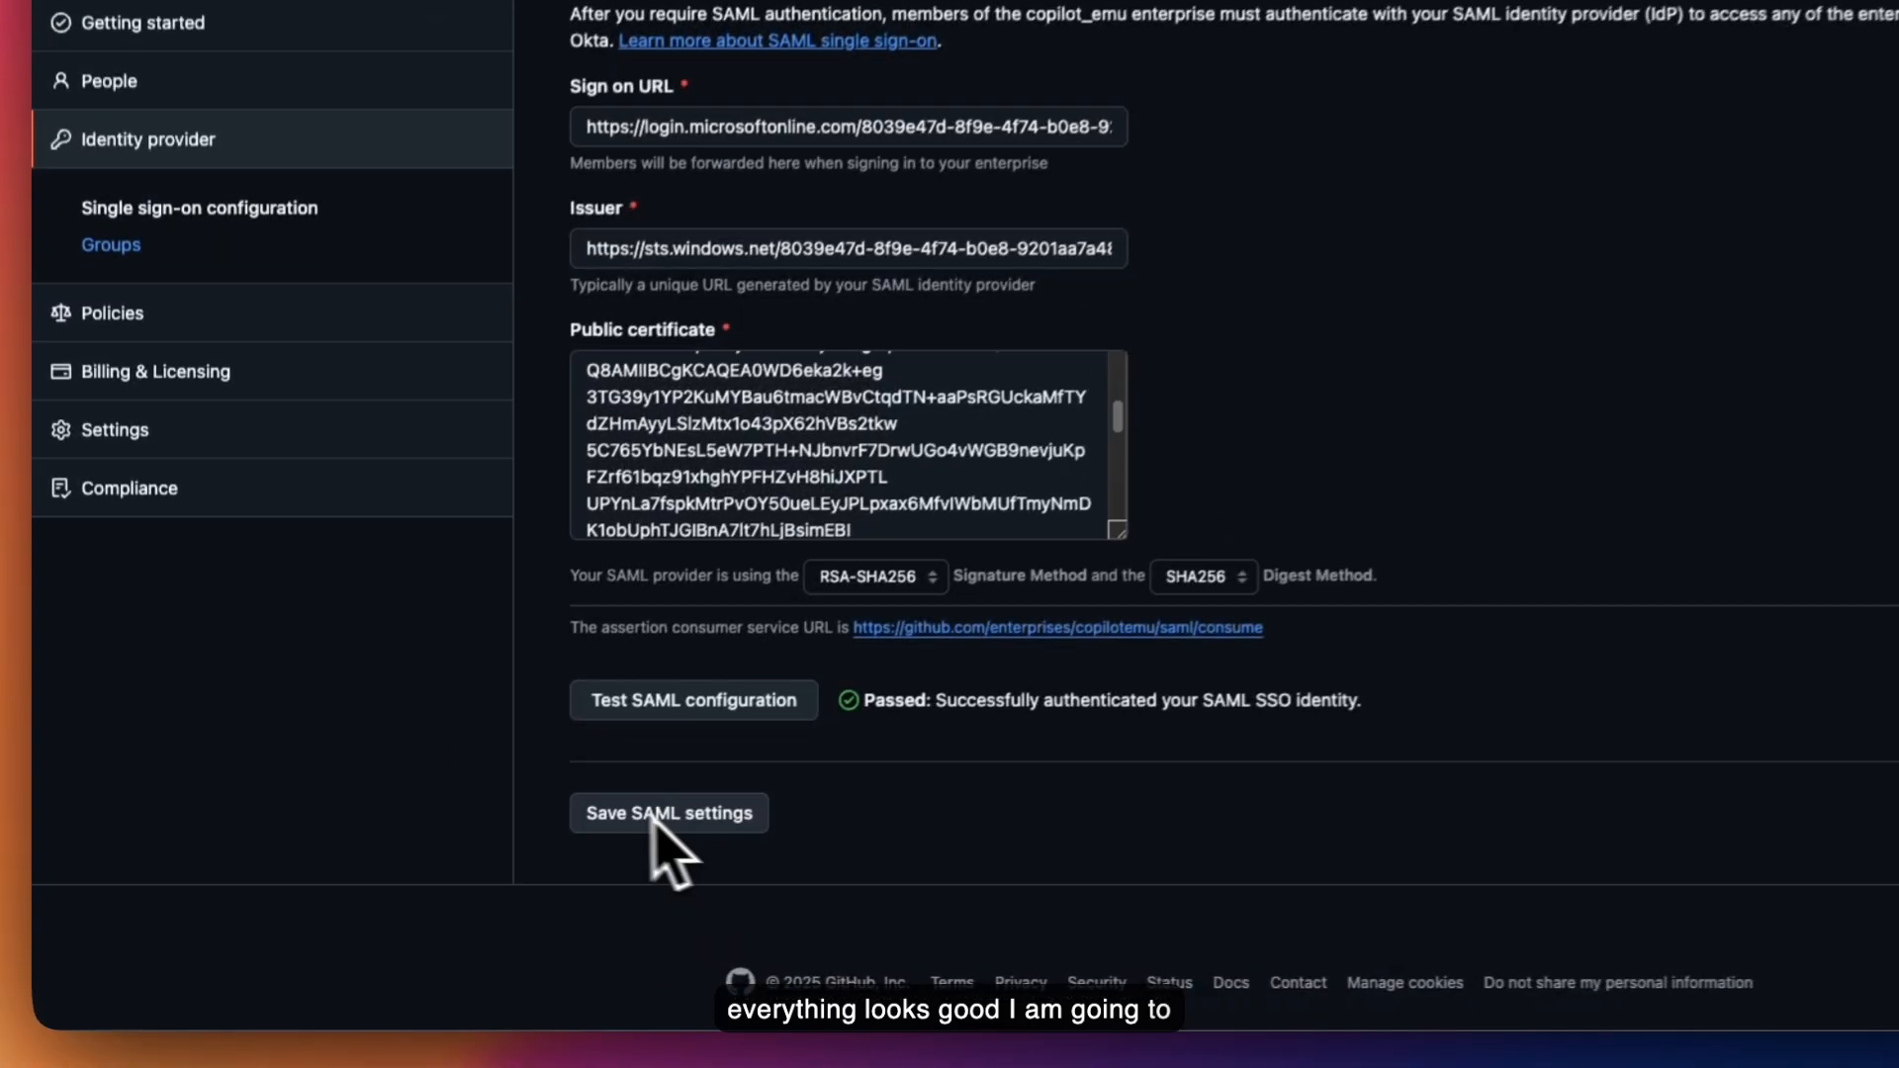
left_click(716, 813)
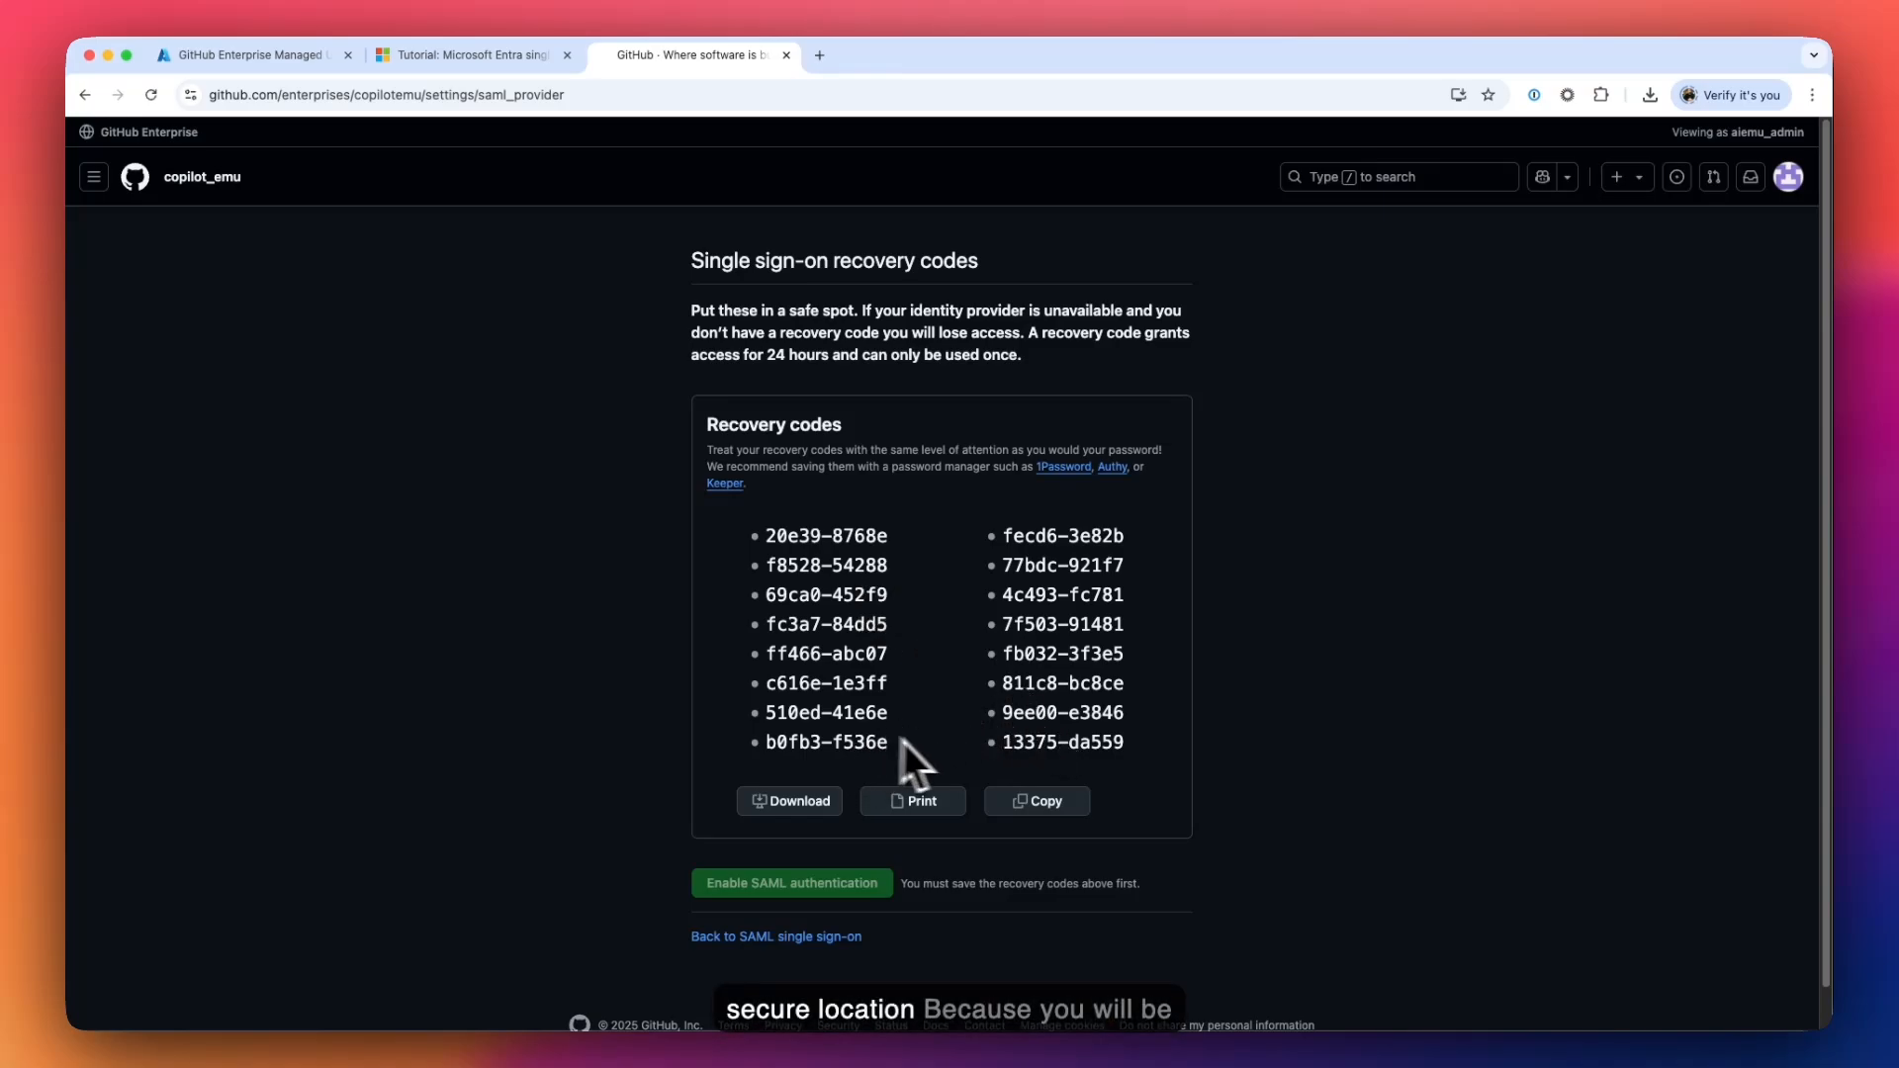
- Copy the SSO recovery codes and enable SAML authentication for copilot_emu
left_click(1057, 801)
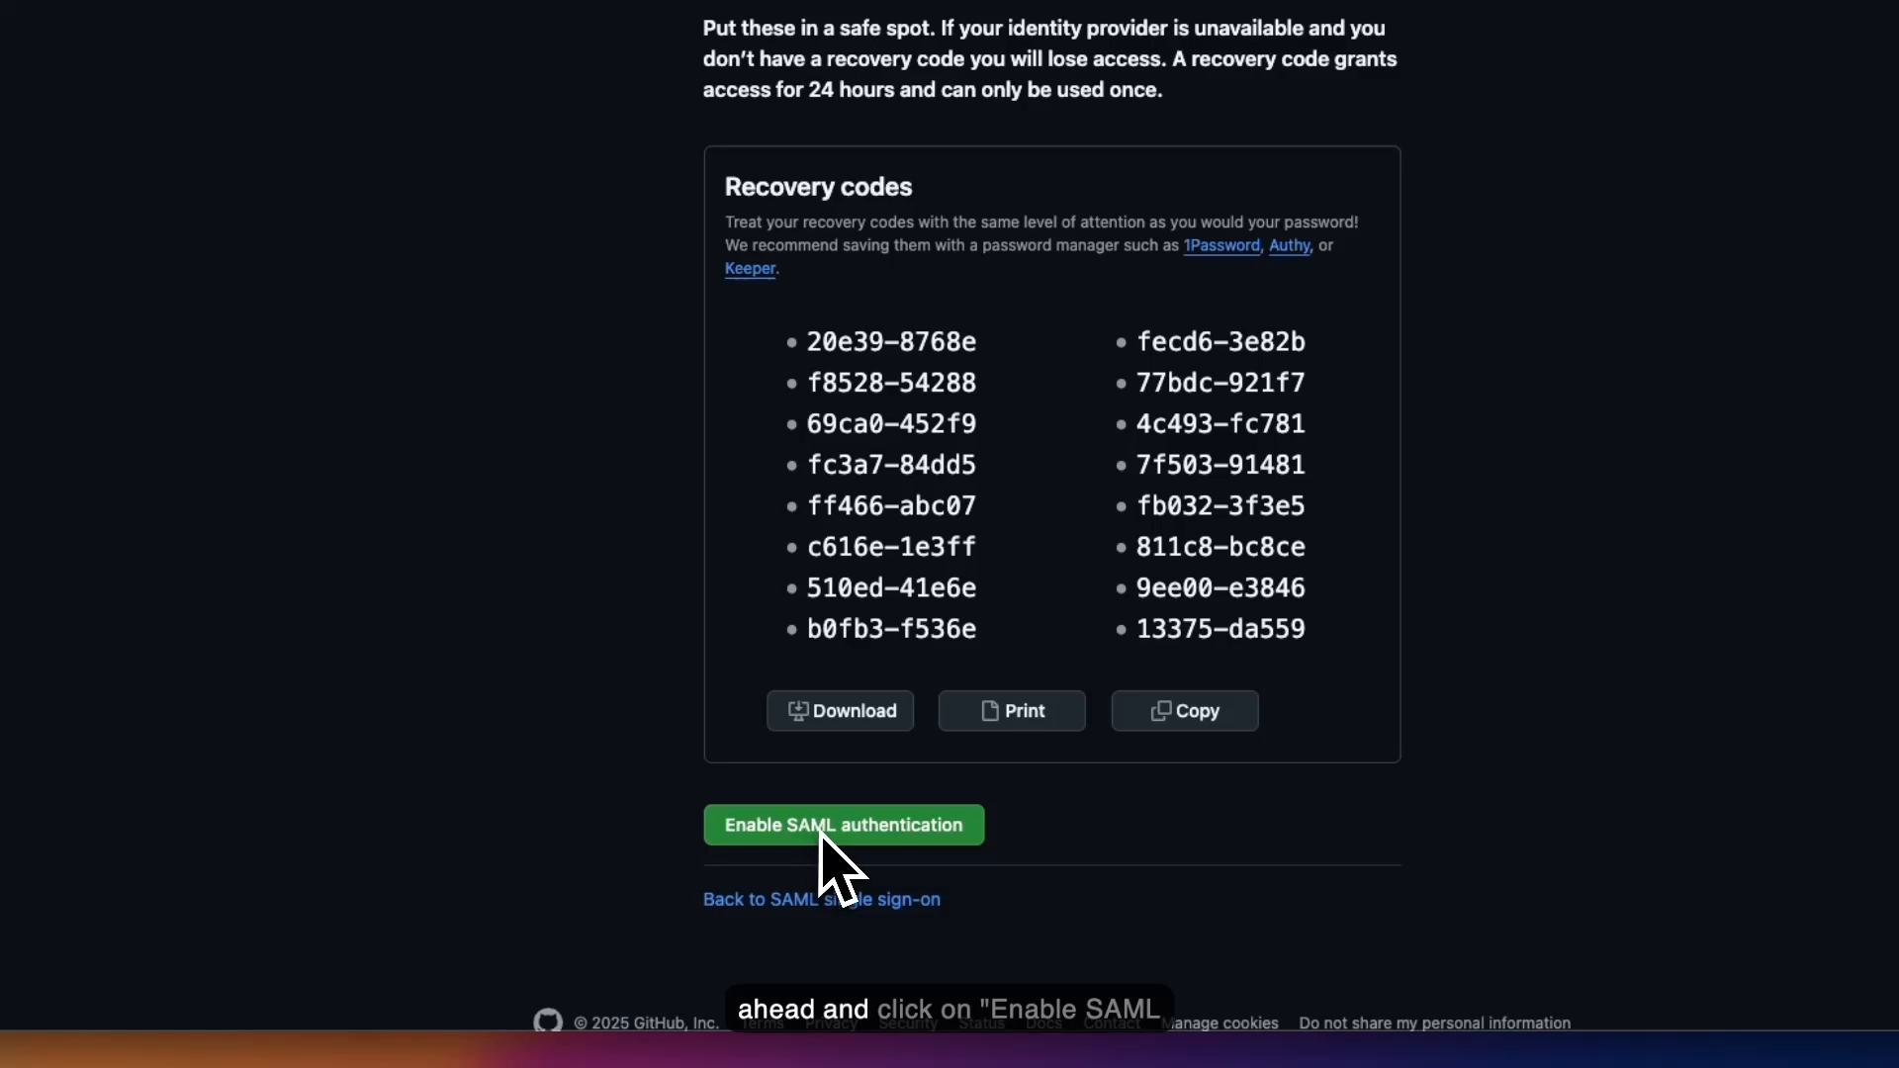
left_click(823, 829)
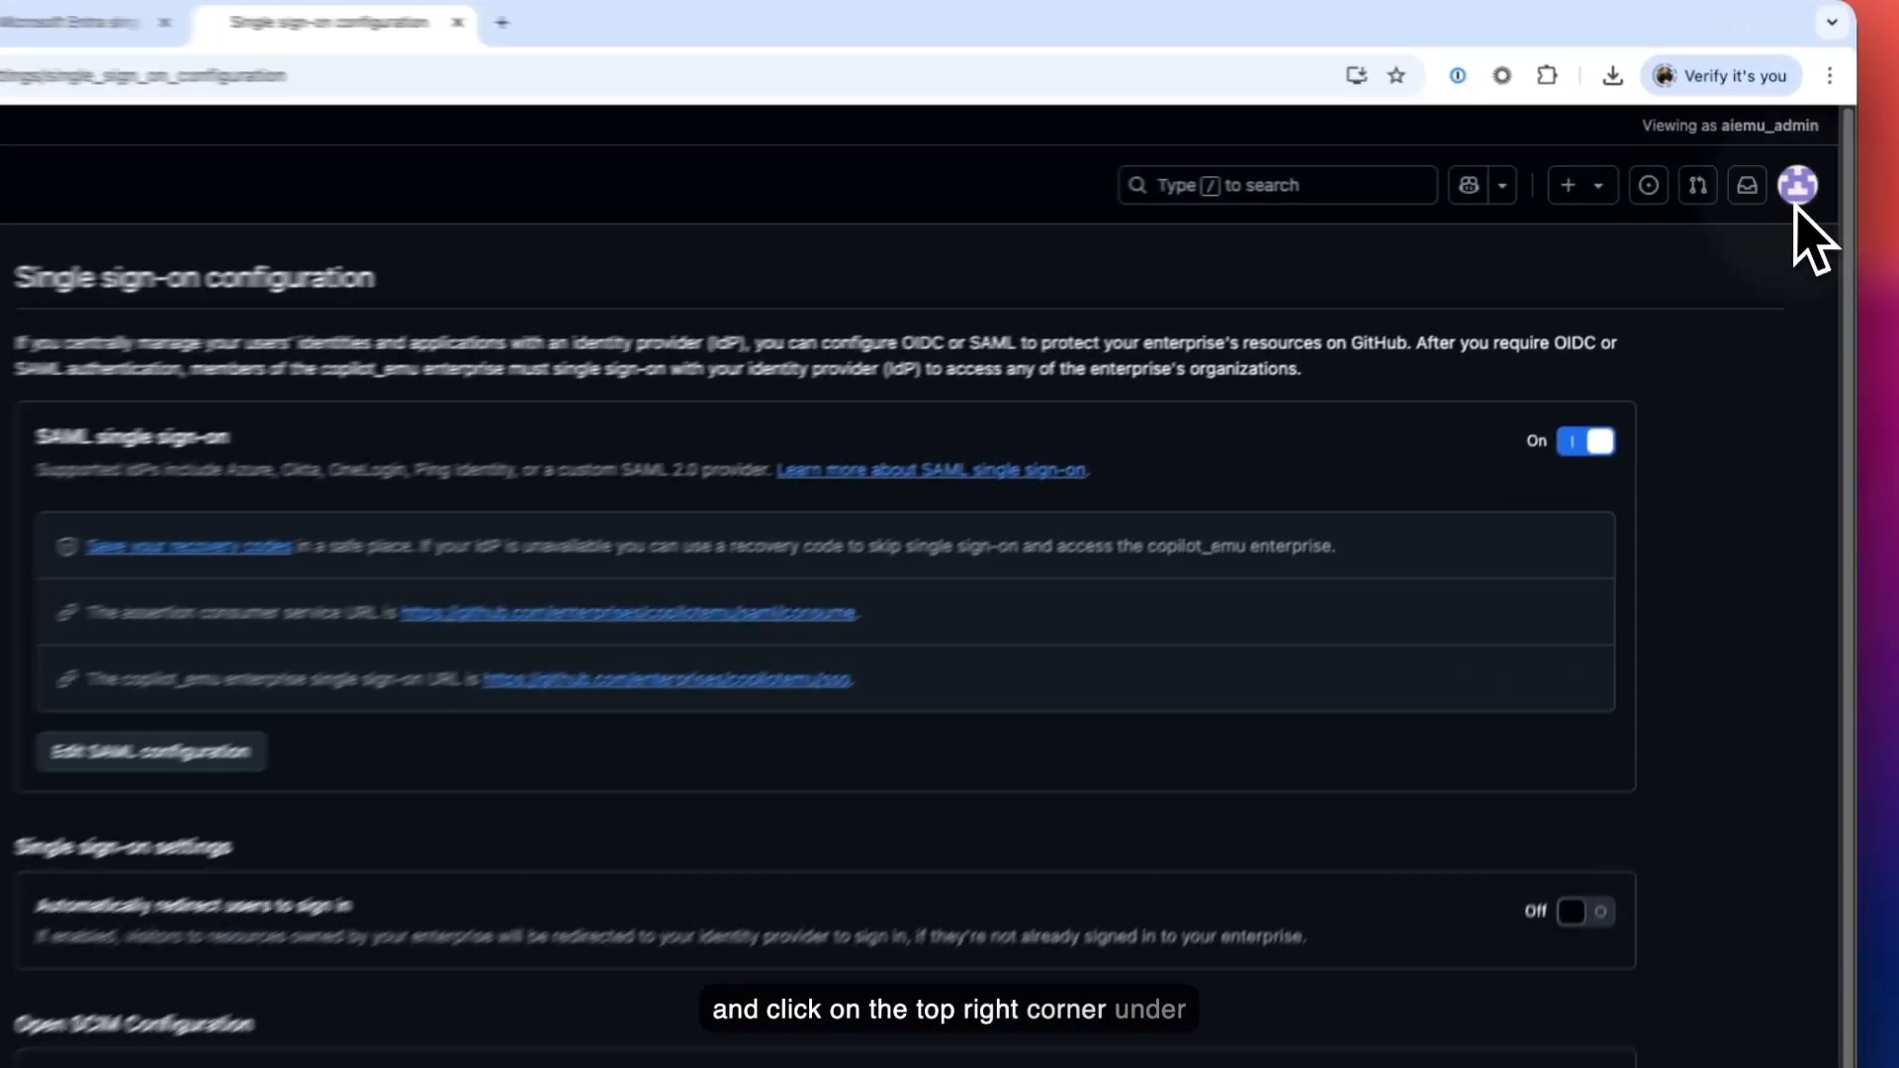
- Go to Developer settings > Tokens (classic) and bring up the Generate new token options
left_click(1788, 176)
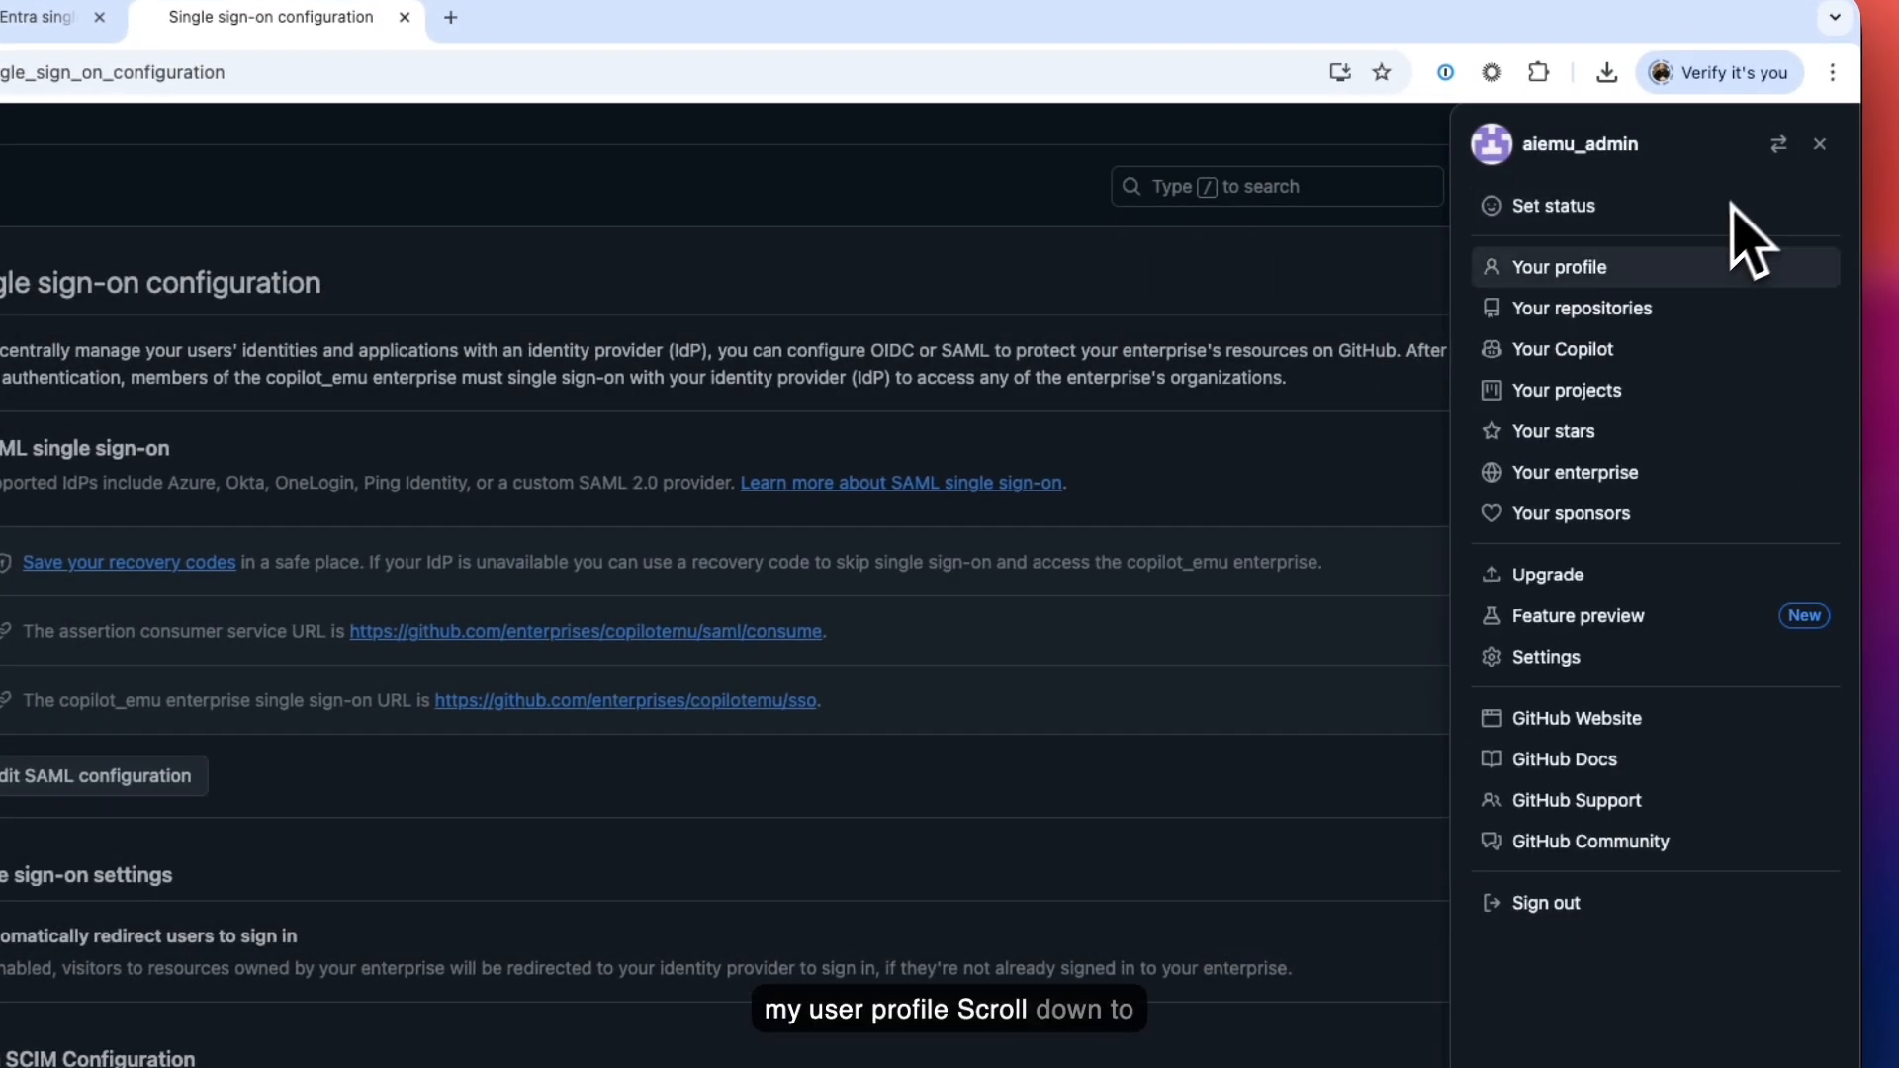
left_click(1559, 645)
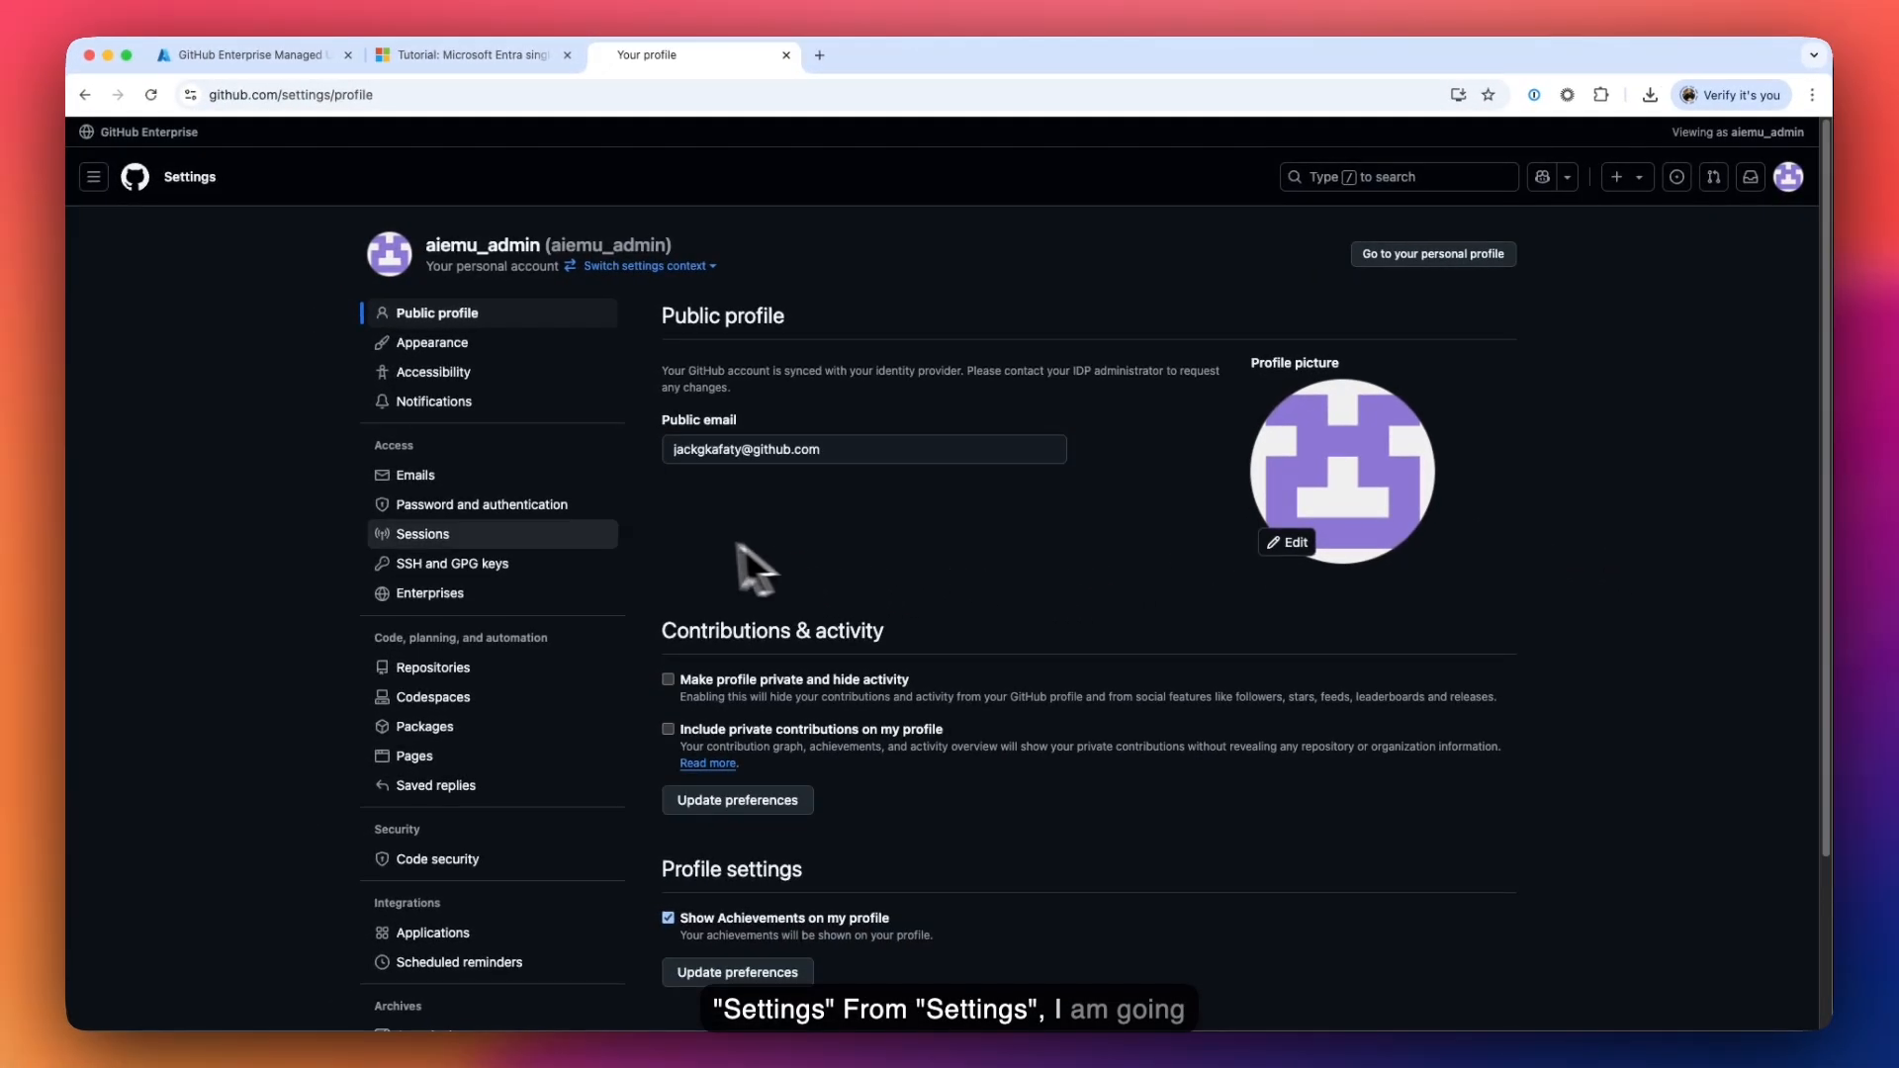
scroll(645, 548, "down", 3)
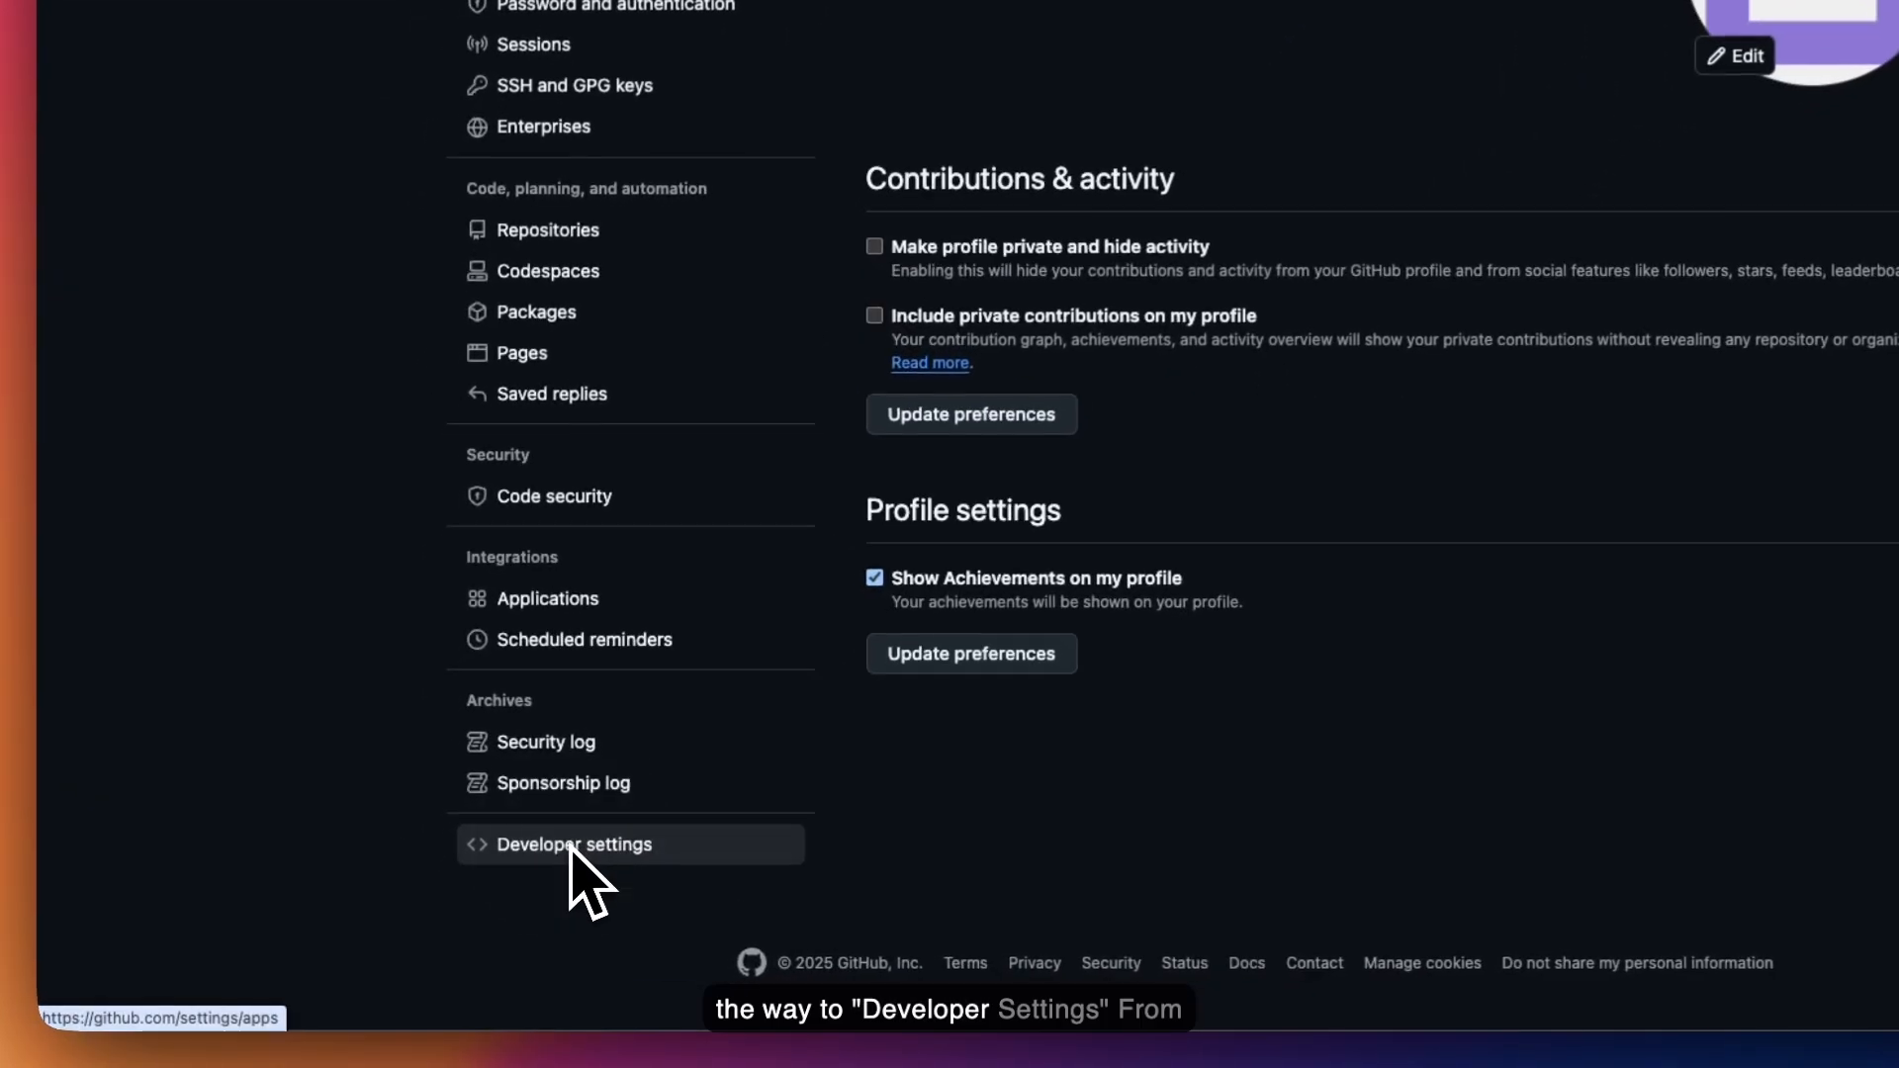
left_click(452, 896)
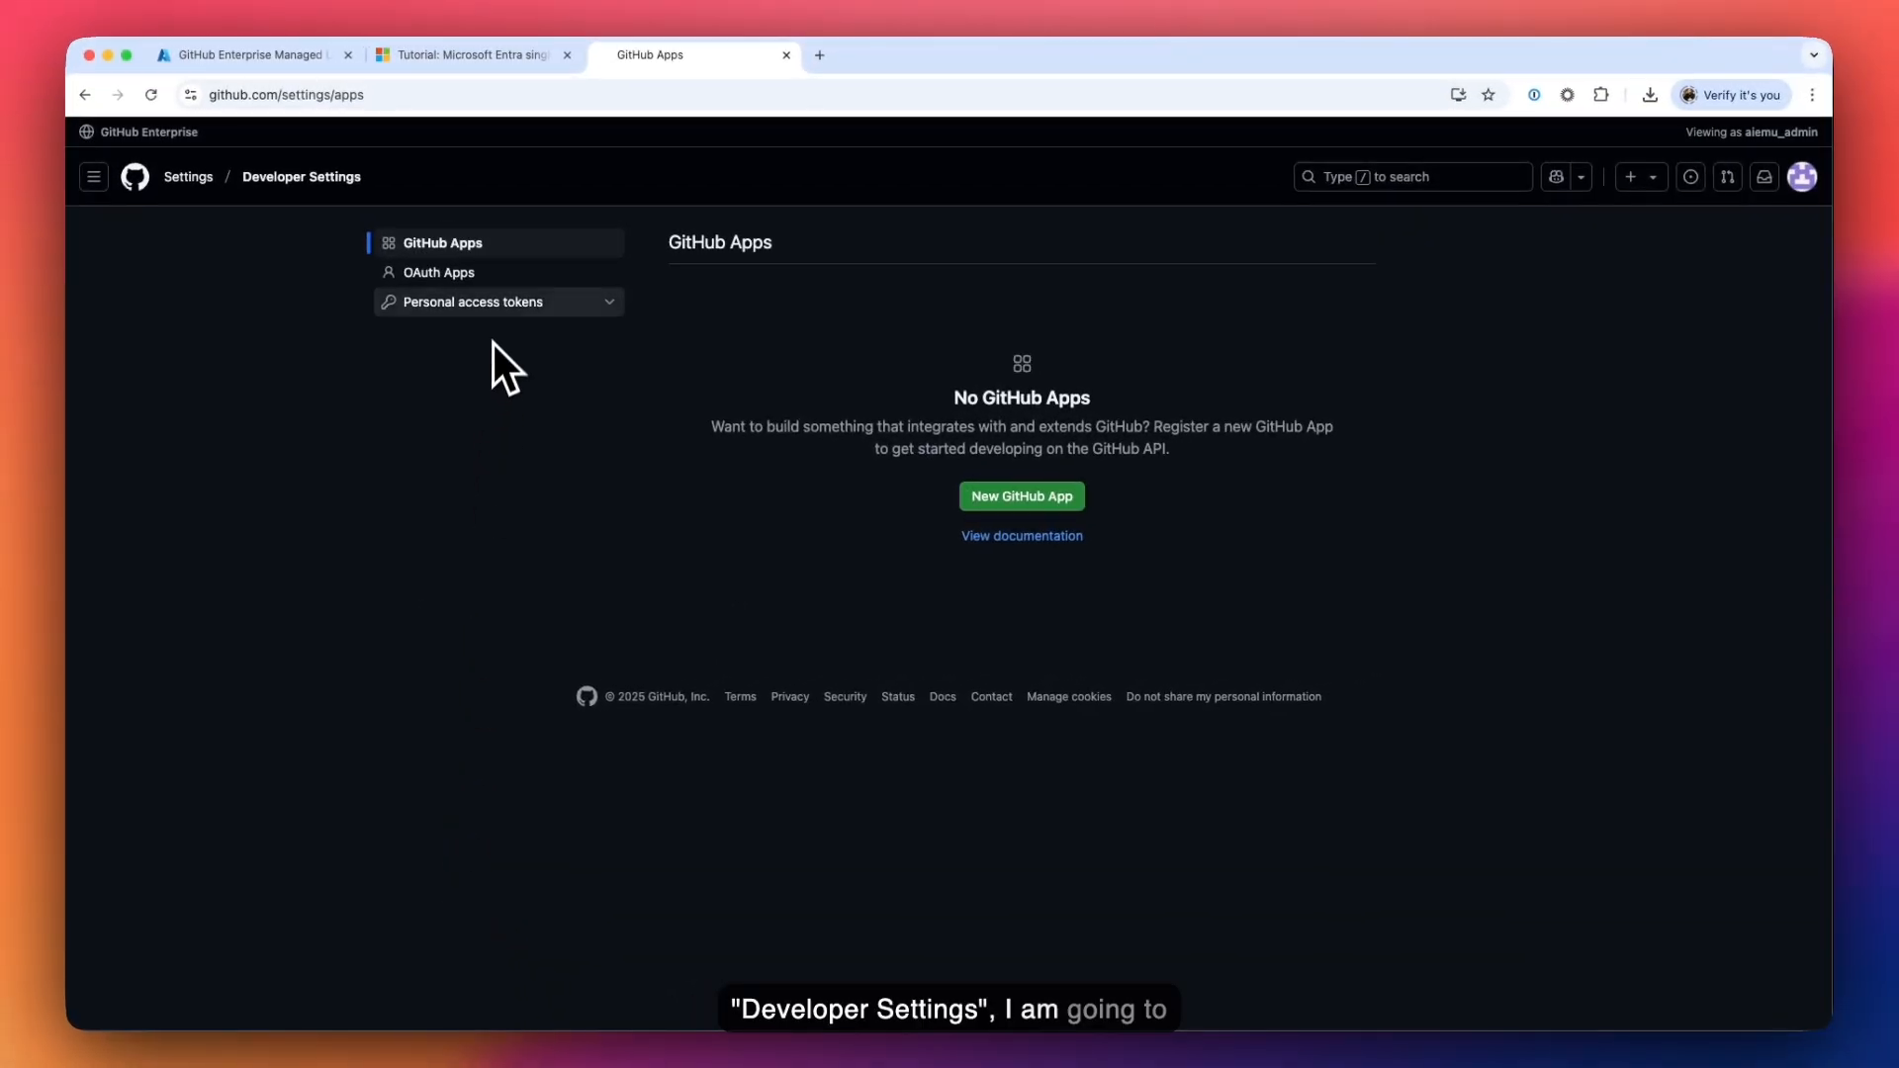
left_click(494, 312)
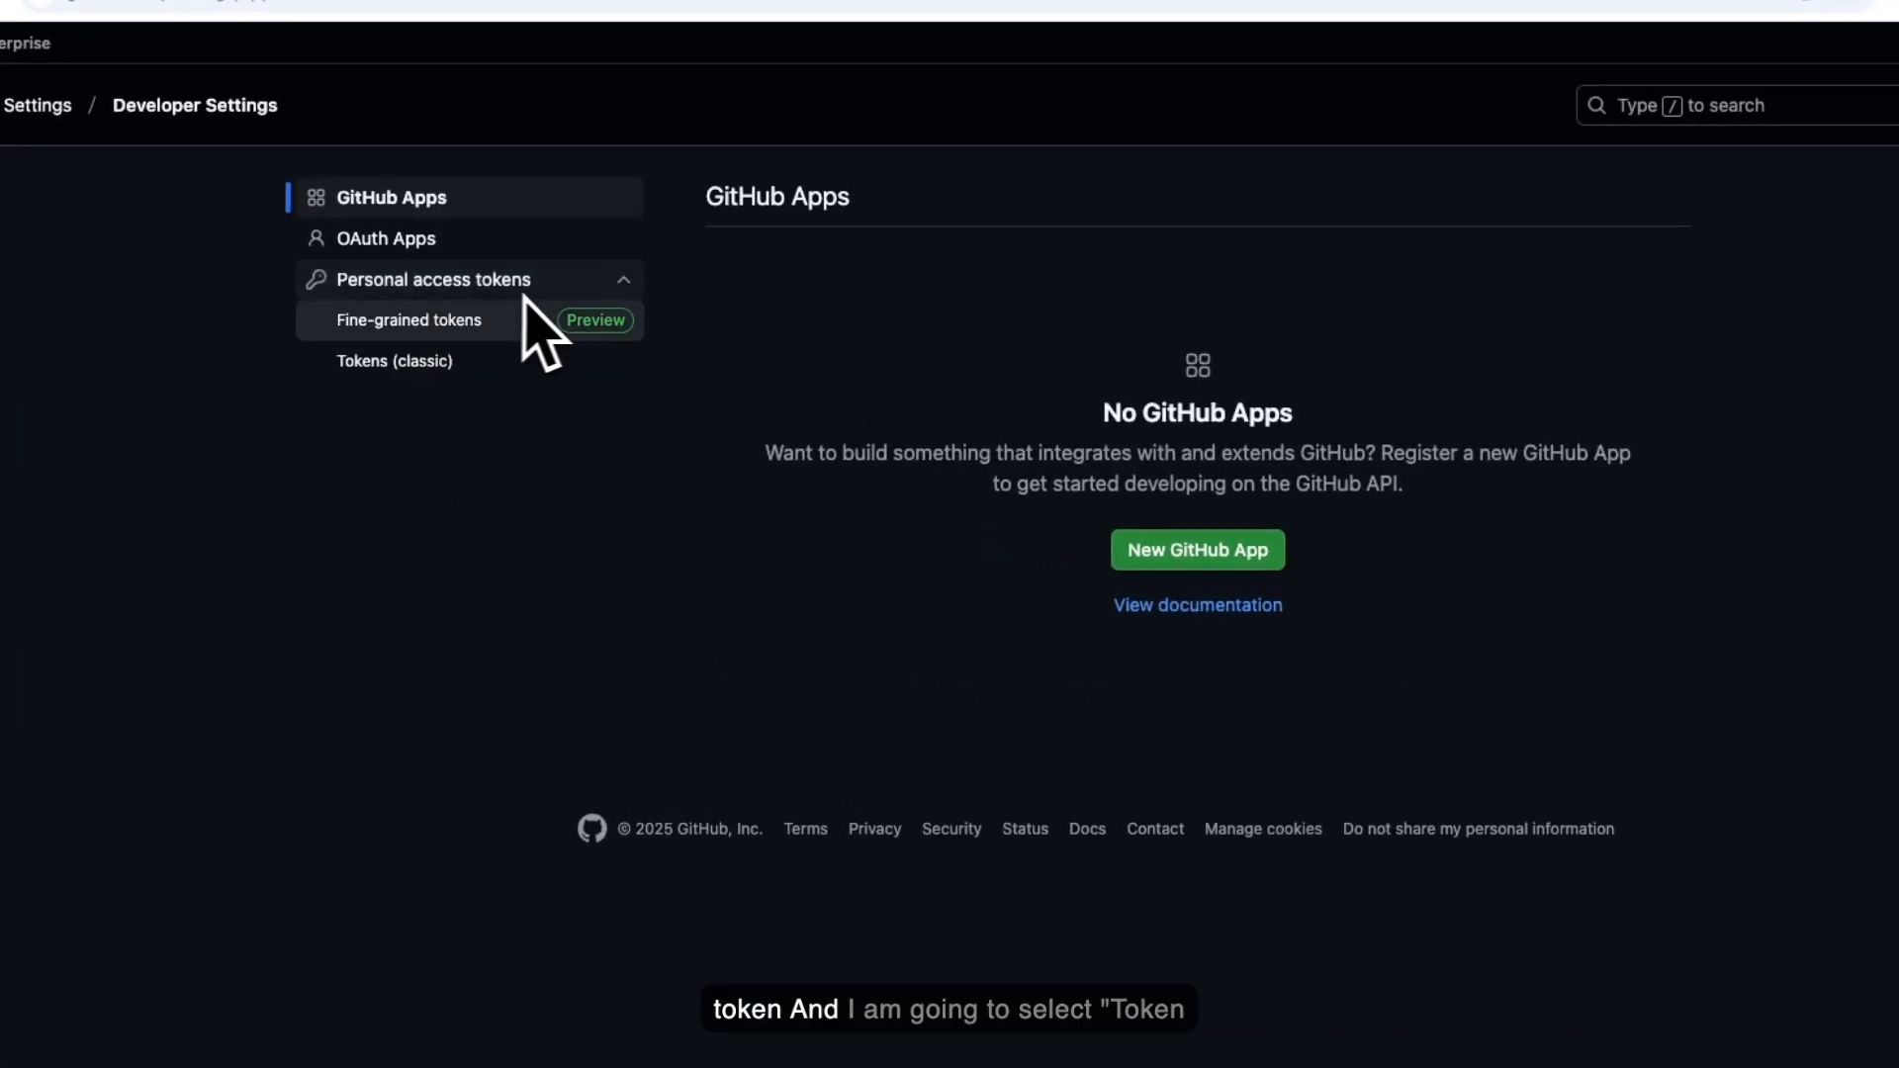
left_click(391, 364)
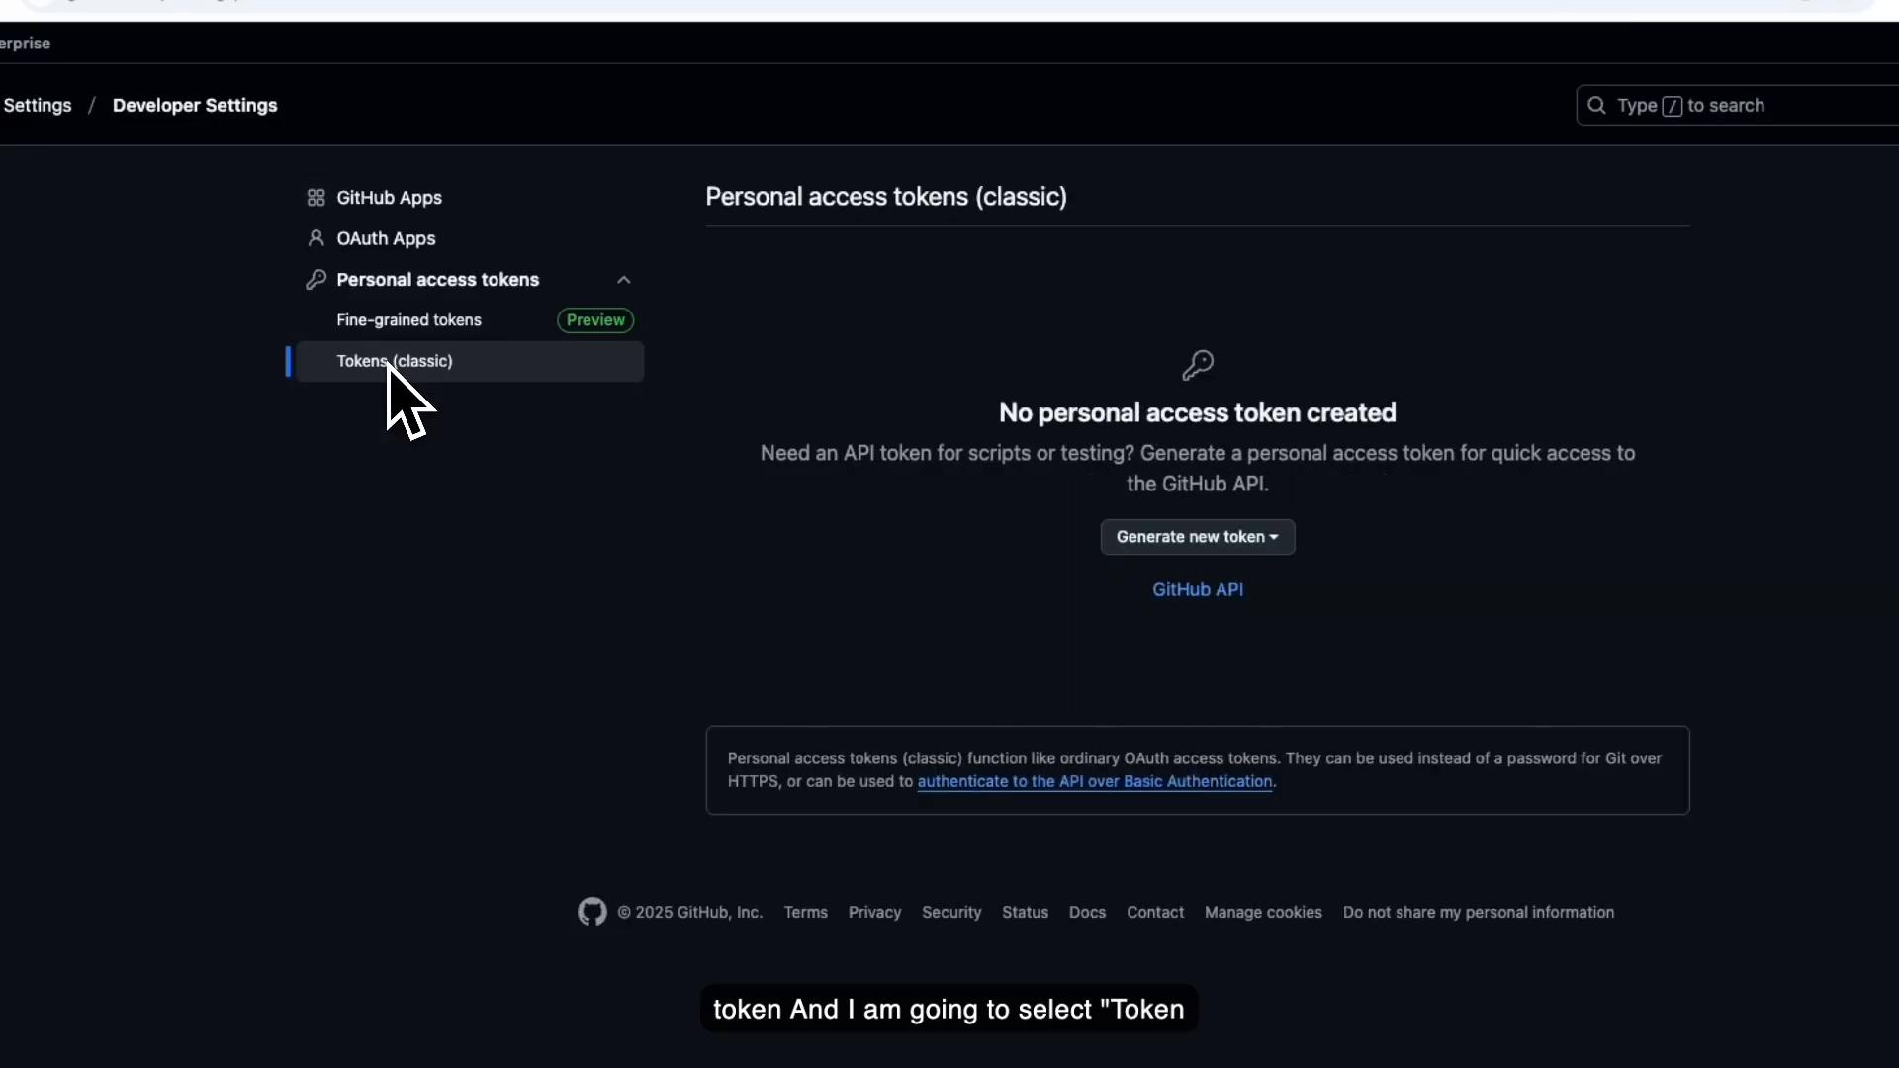
left_click(1230, 540)
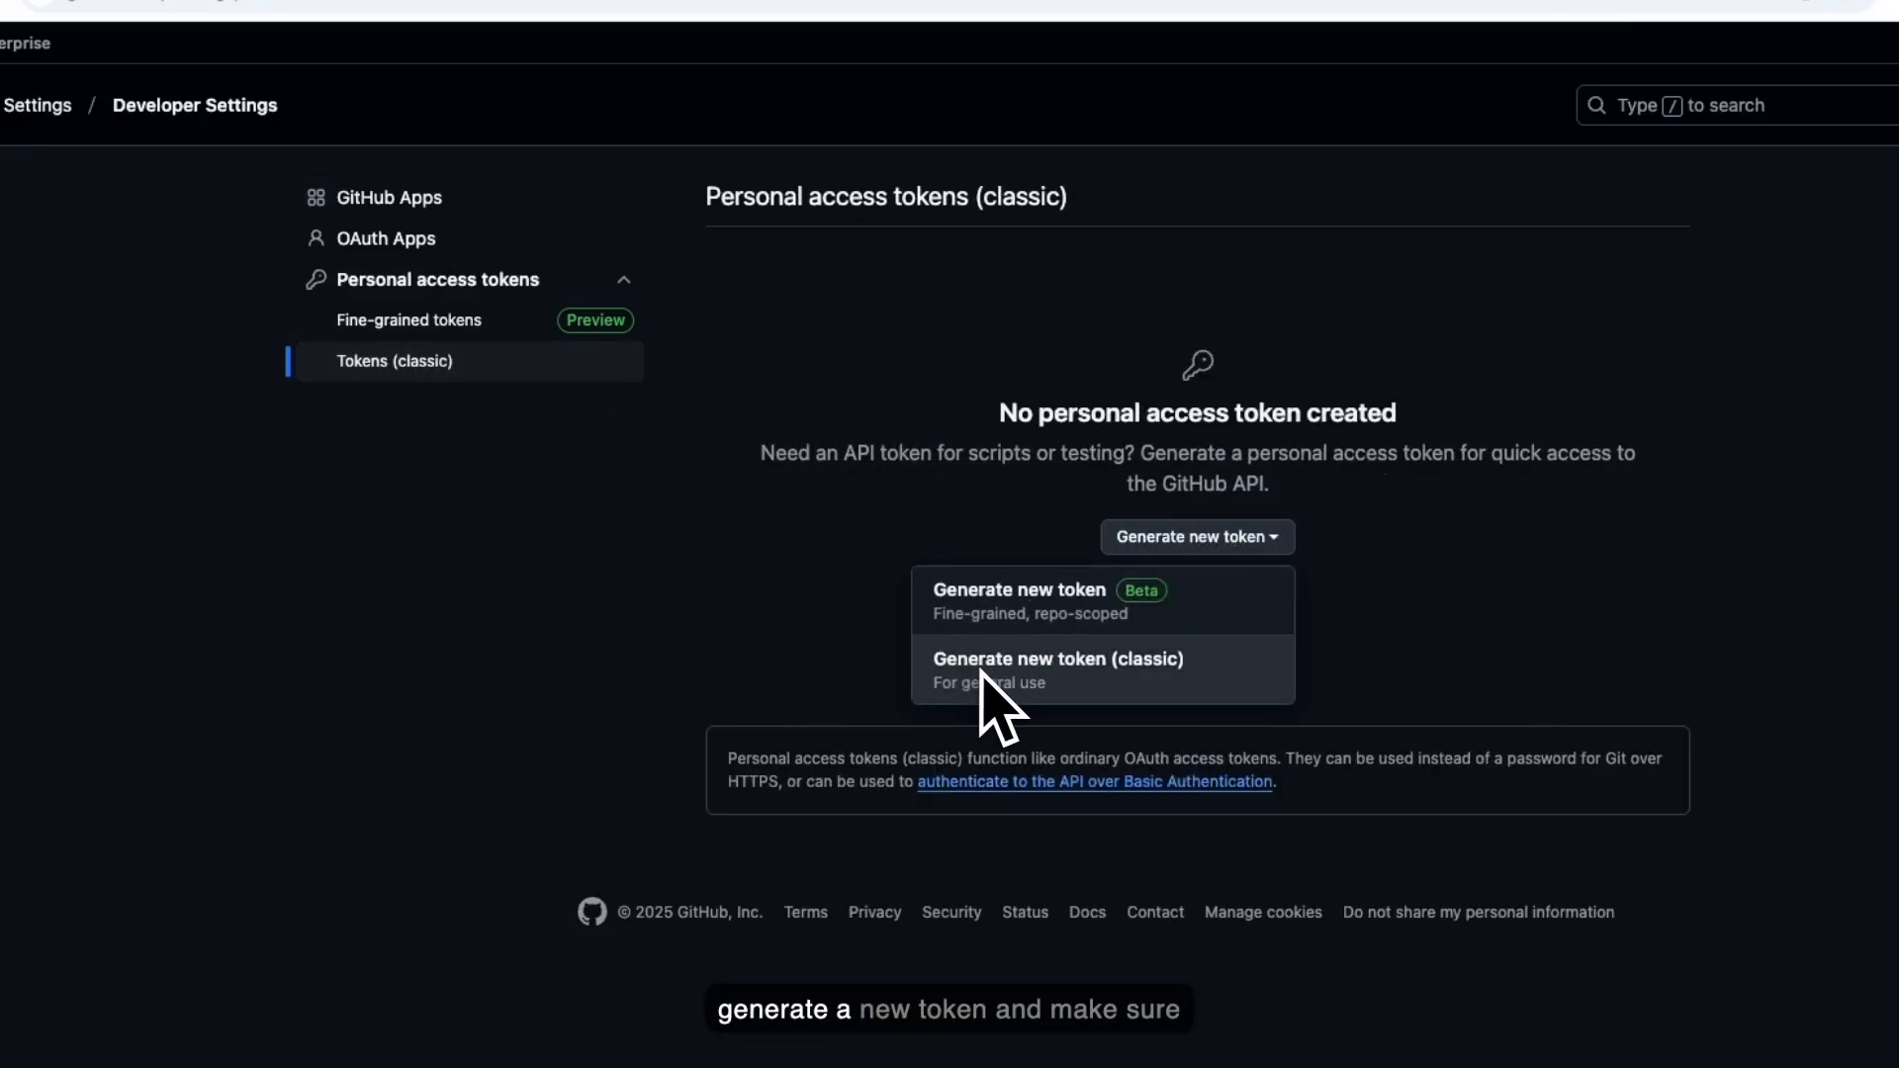
- Note the new classic token as Copilot_SCIM, keep 30-day expiration, and reach the scopes
left_click(1136, 674)
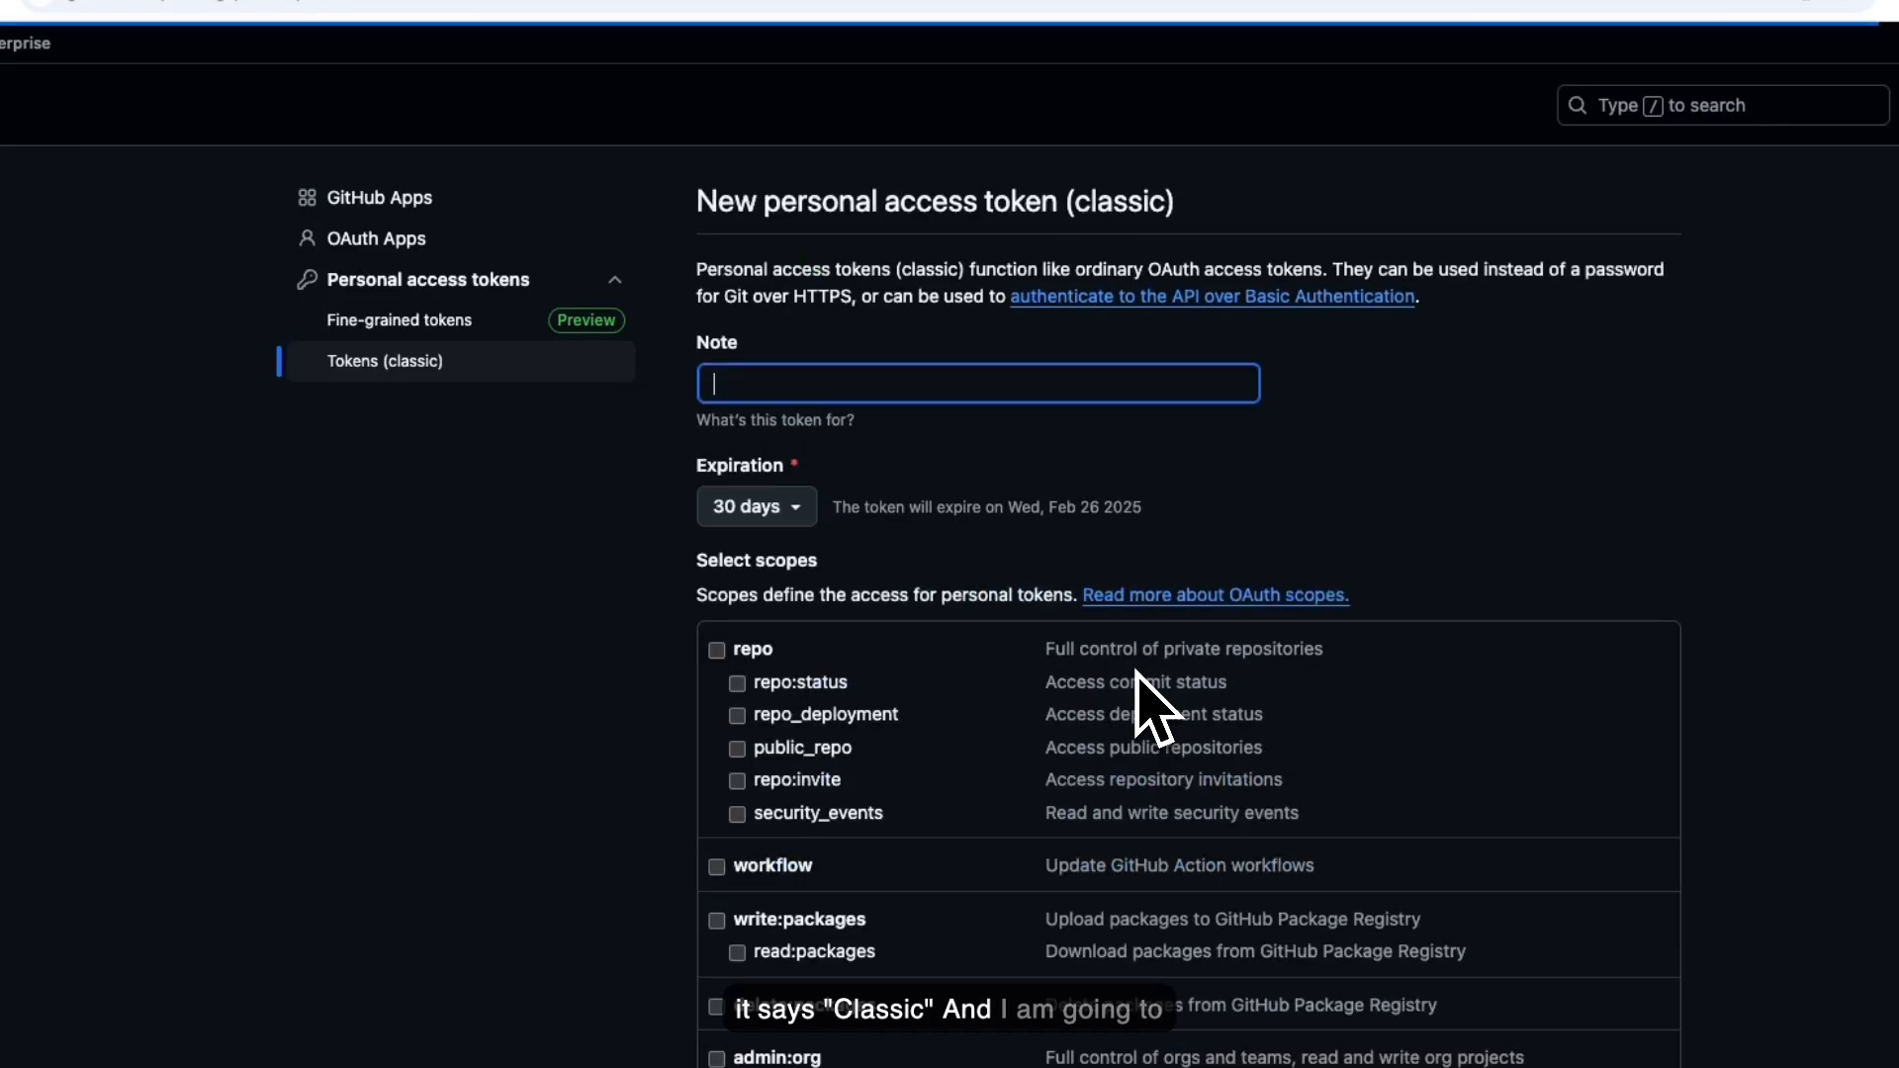
type("Cop")
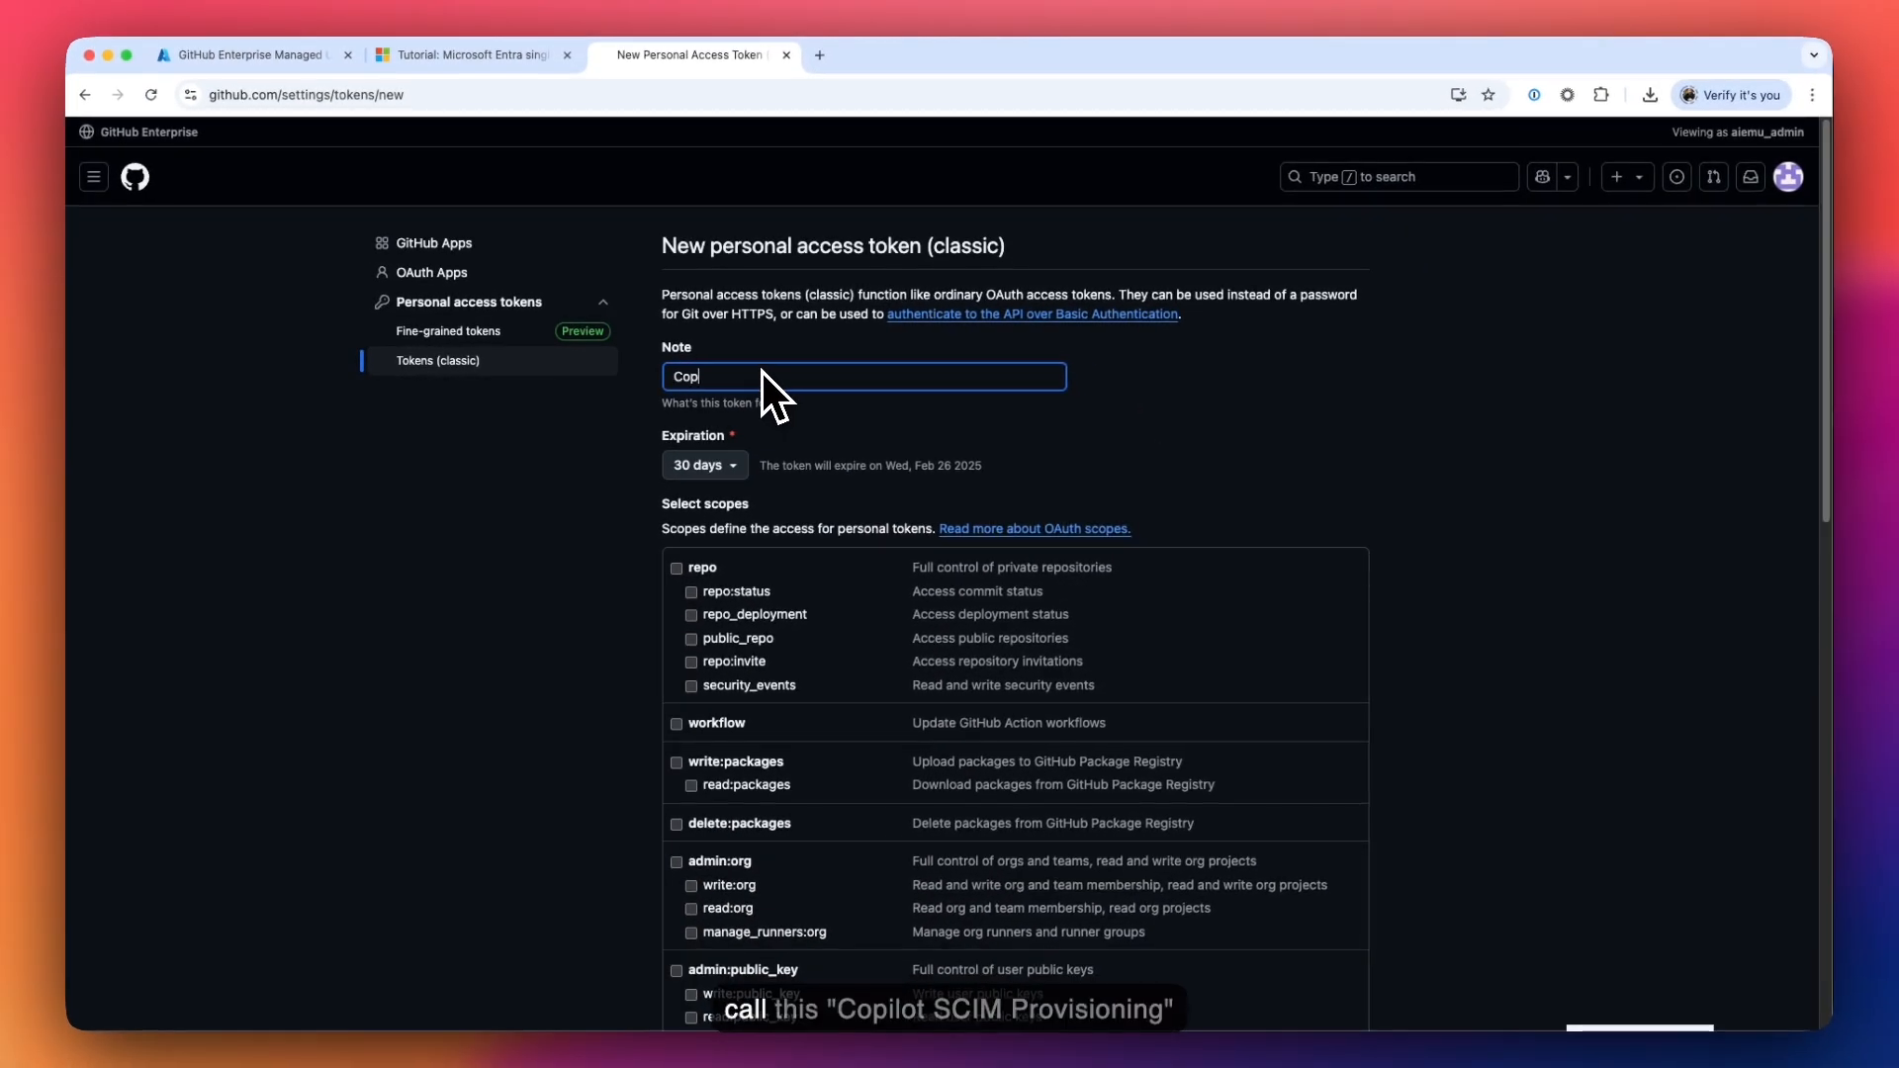
type("ilot_SCIM")
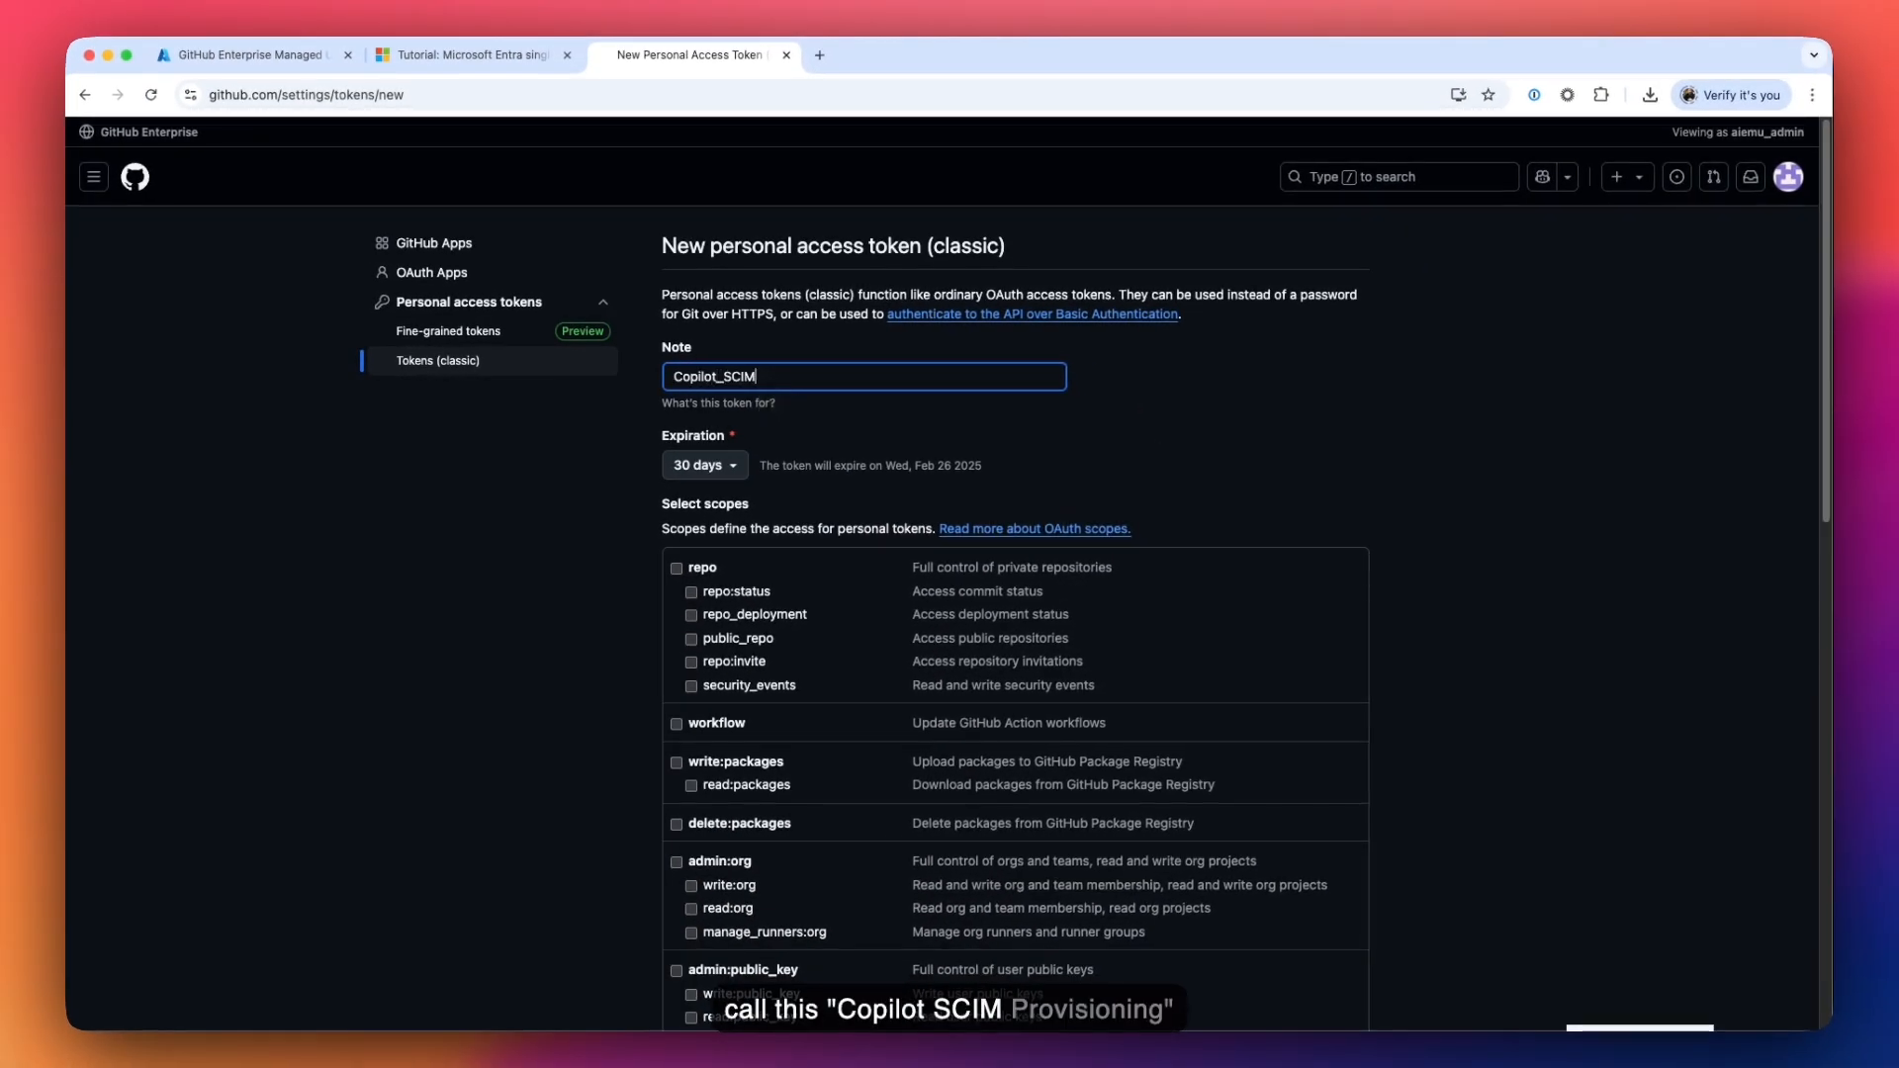
type("_")
key("BackSpace")
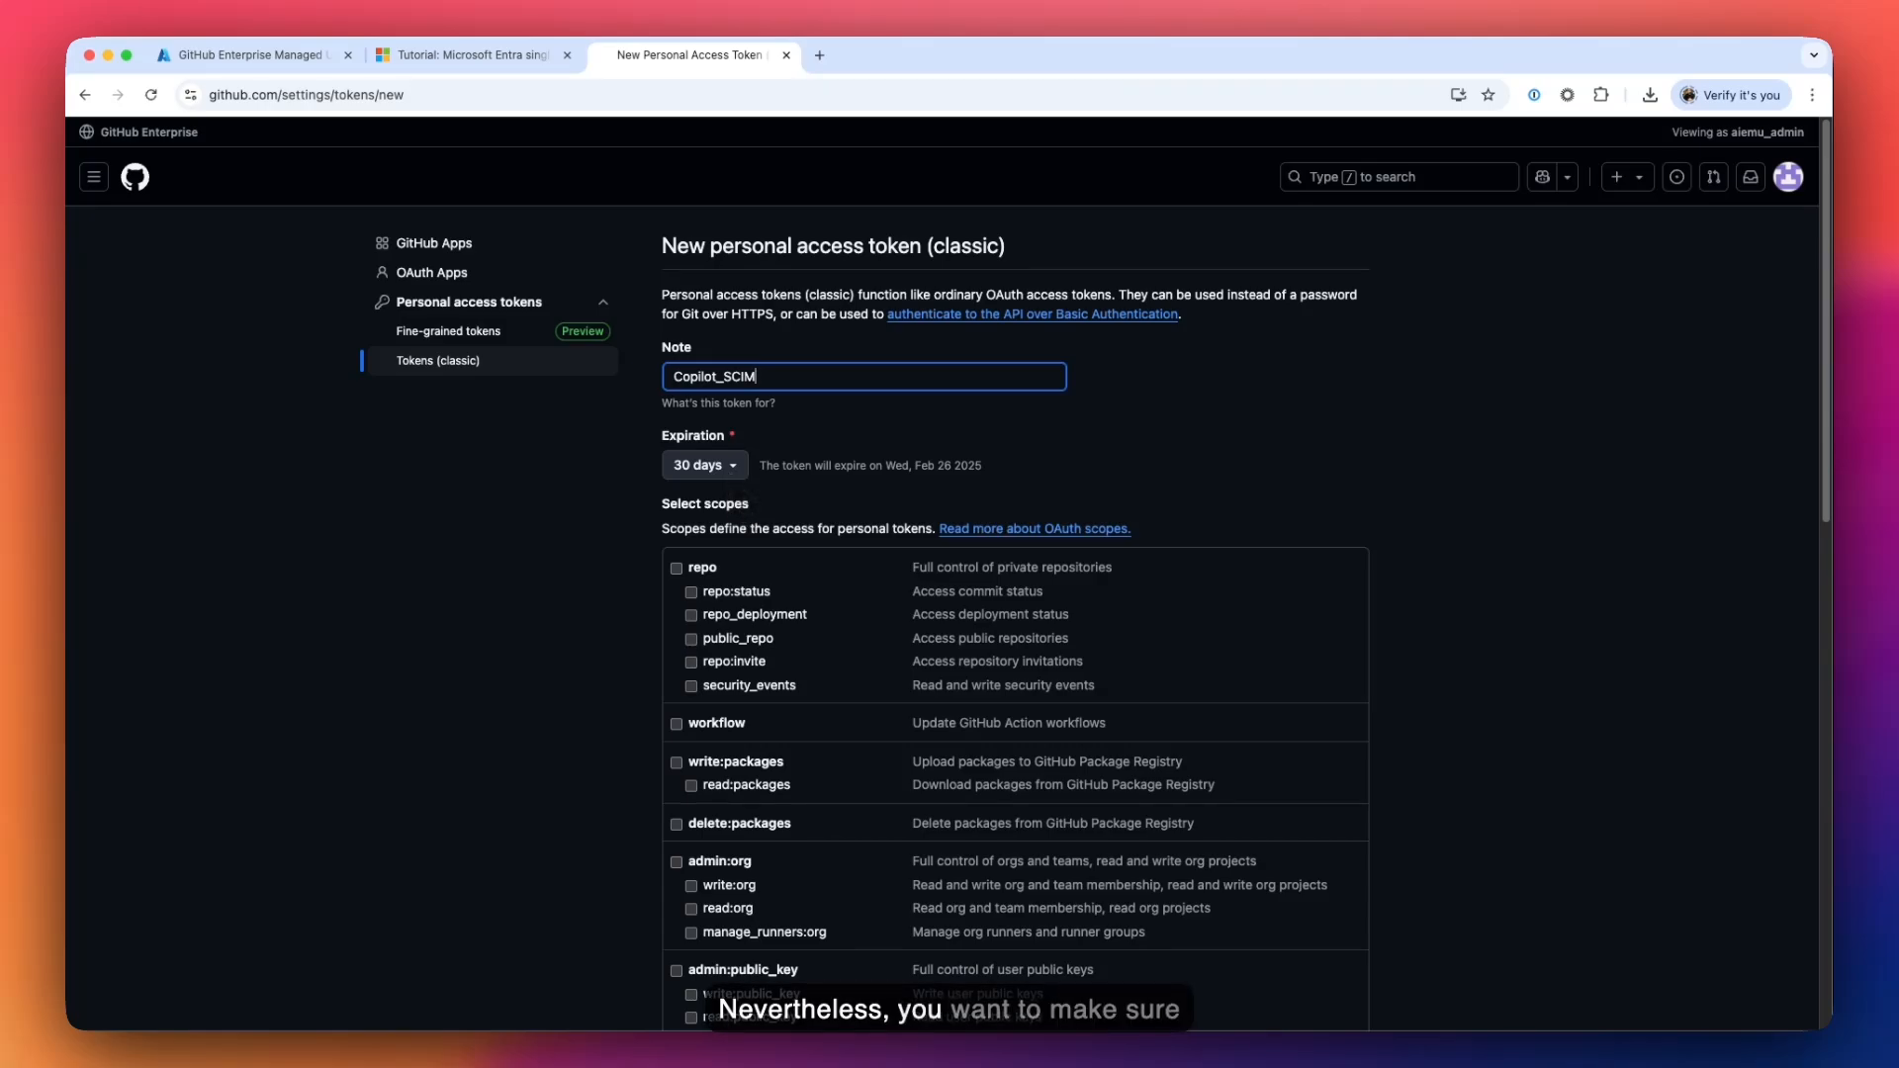
left_click(730, 467)
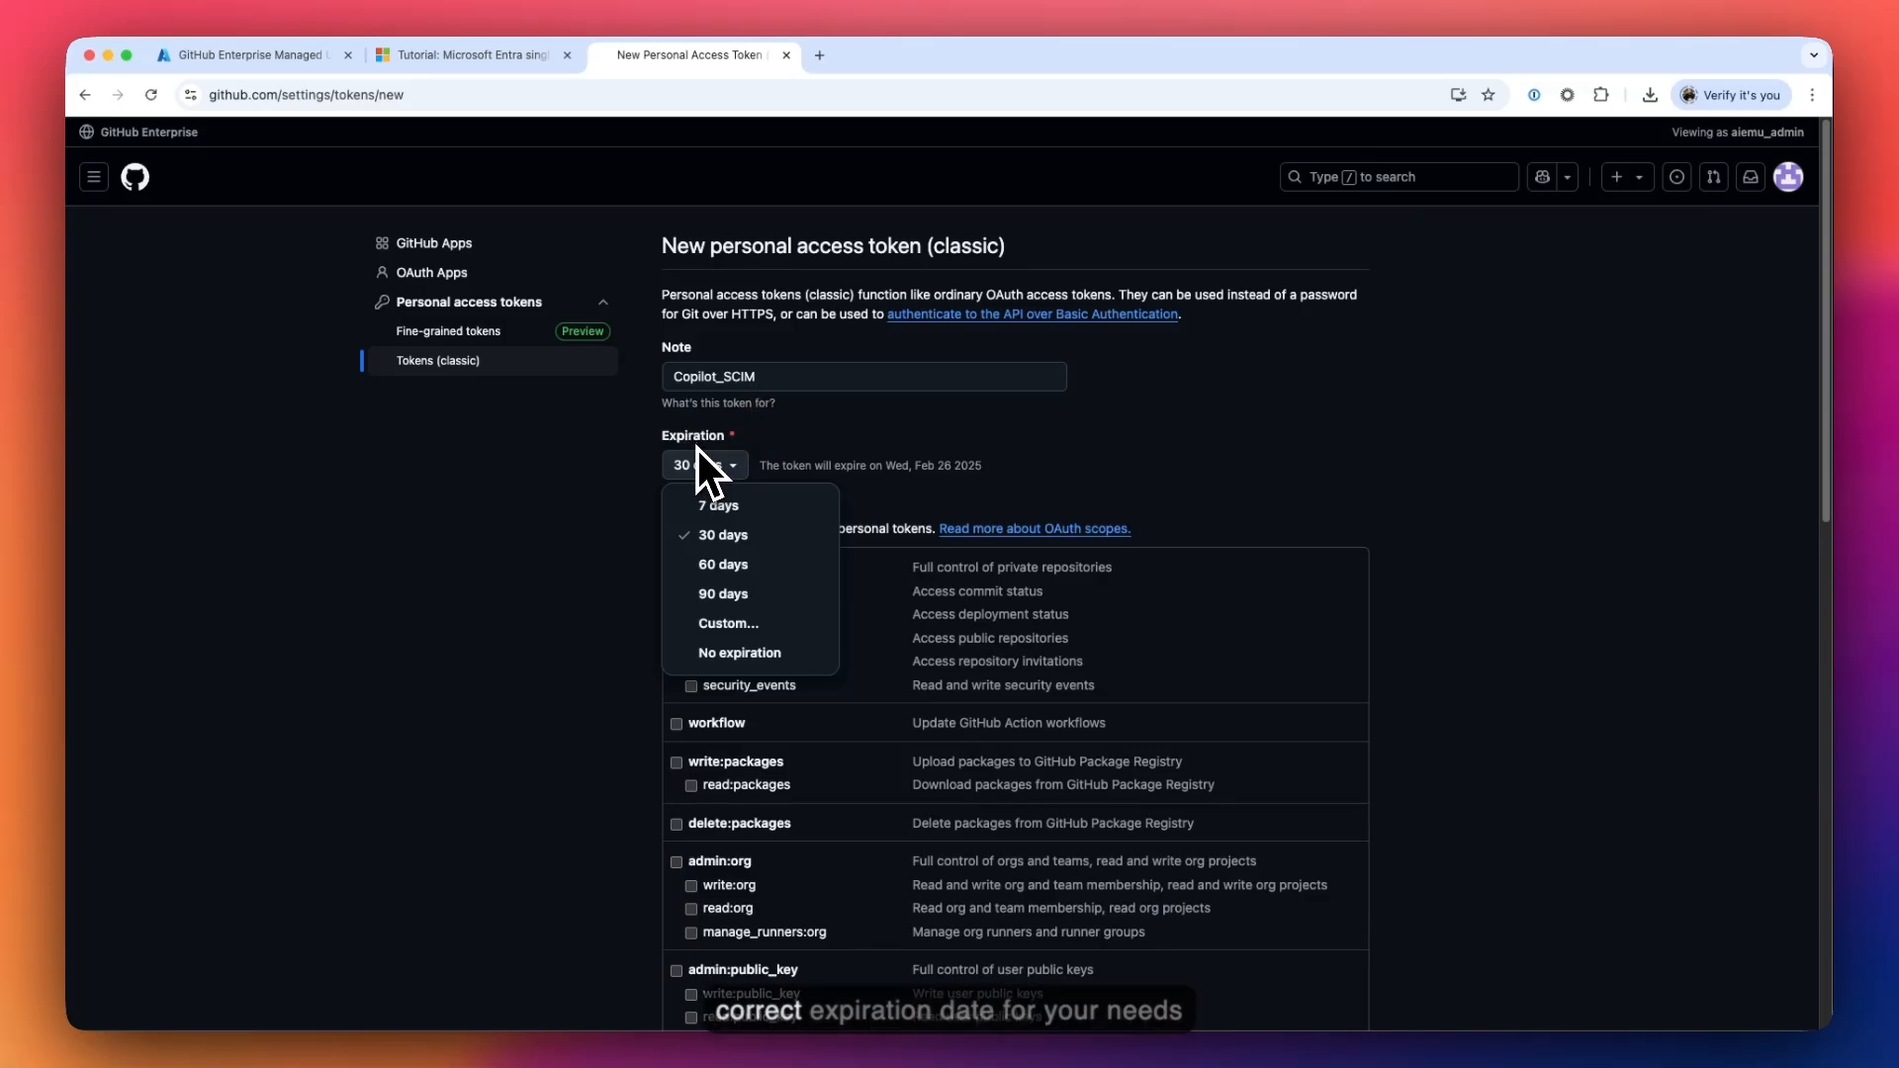
left_click(640, 472)
scroll(669, 500, "down", 5)
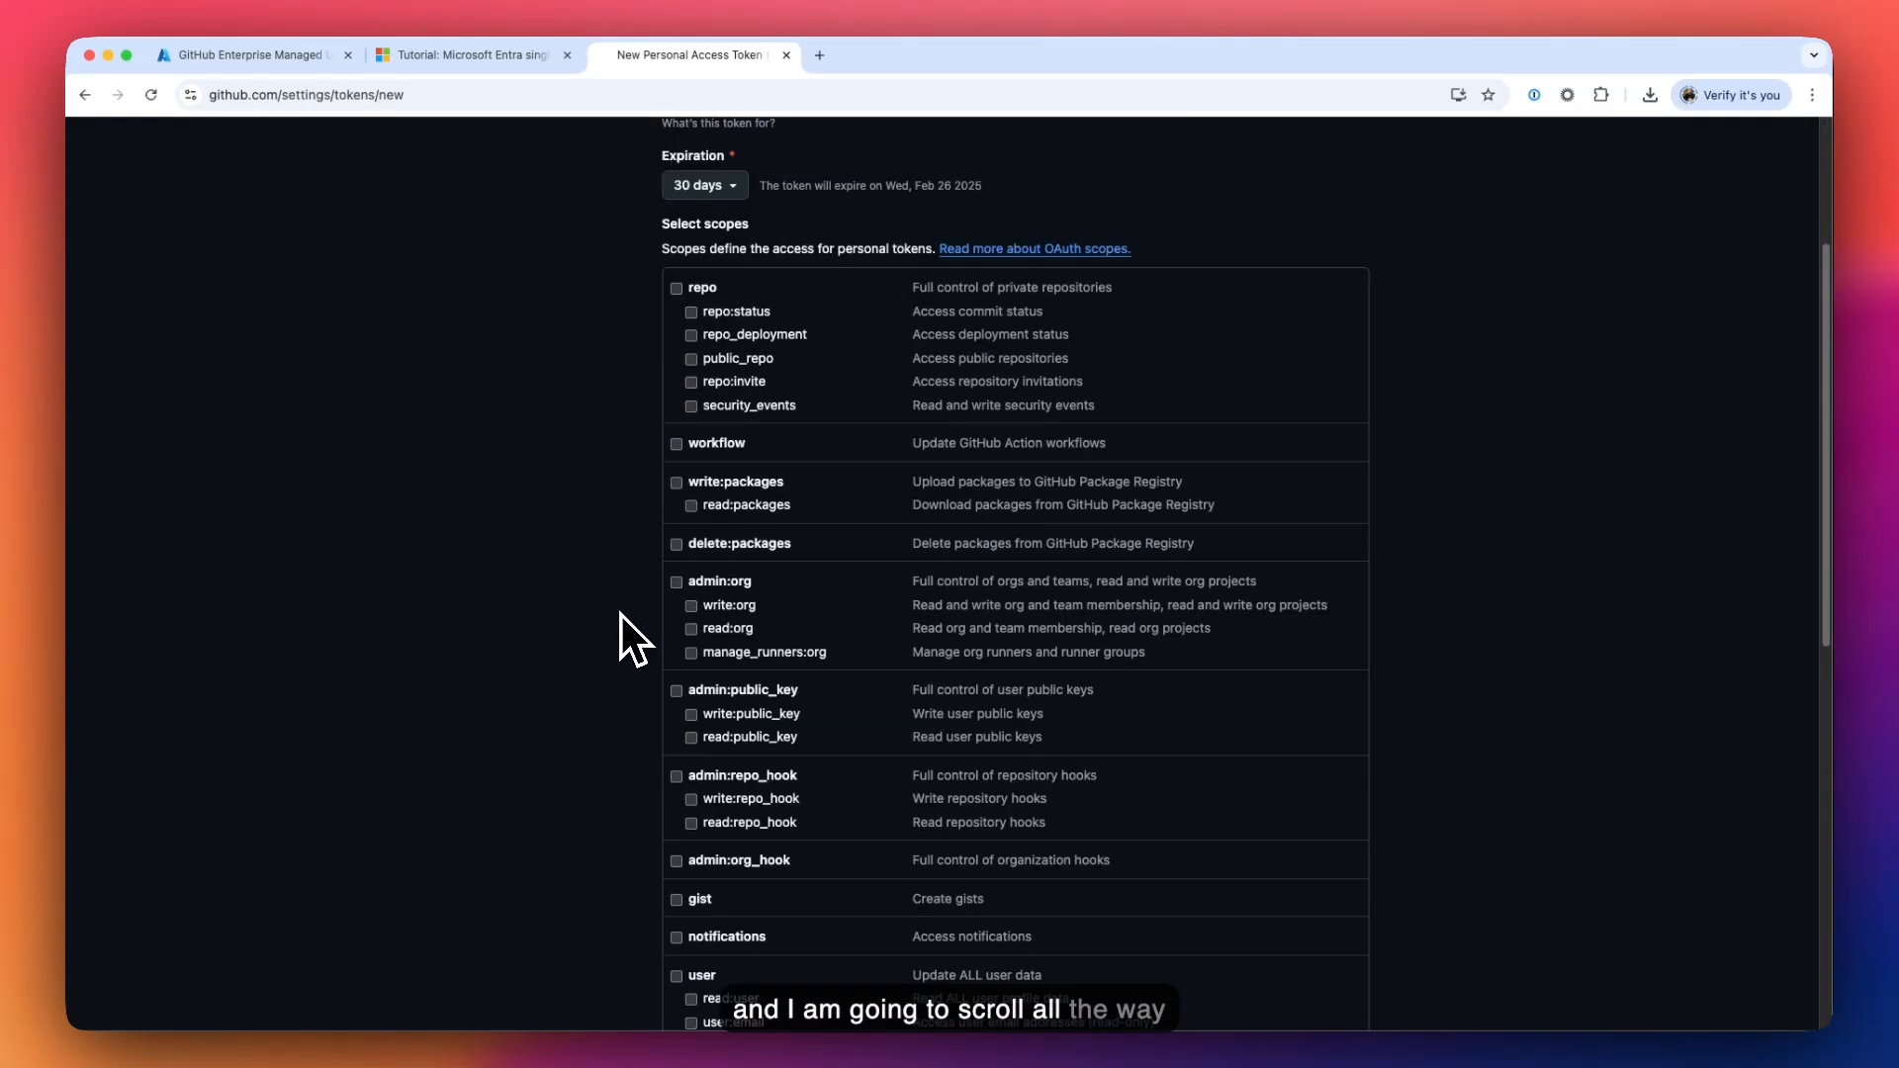
scroll(620, 614, "down", 6)
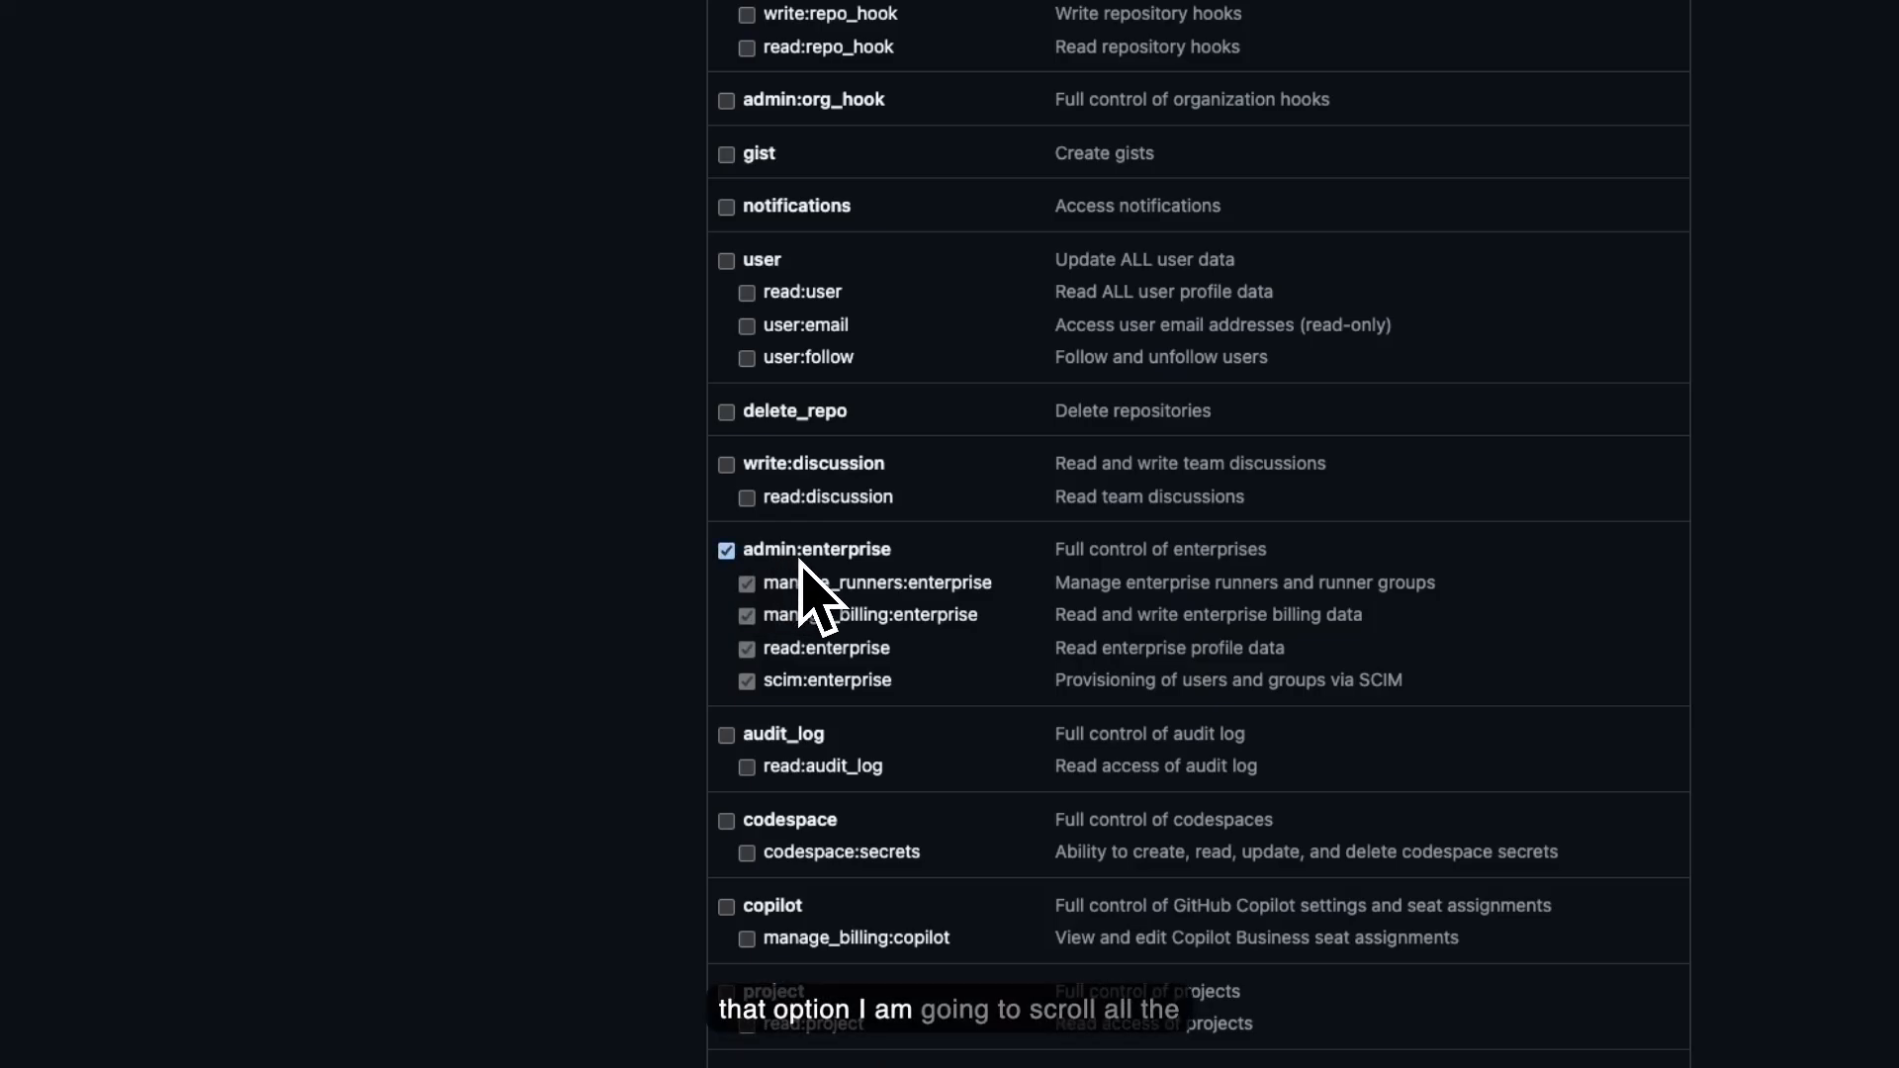
scroll(803, 589, "down", 3)
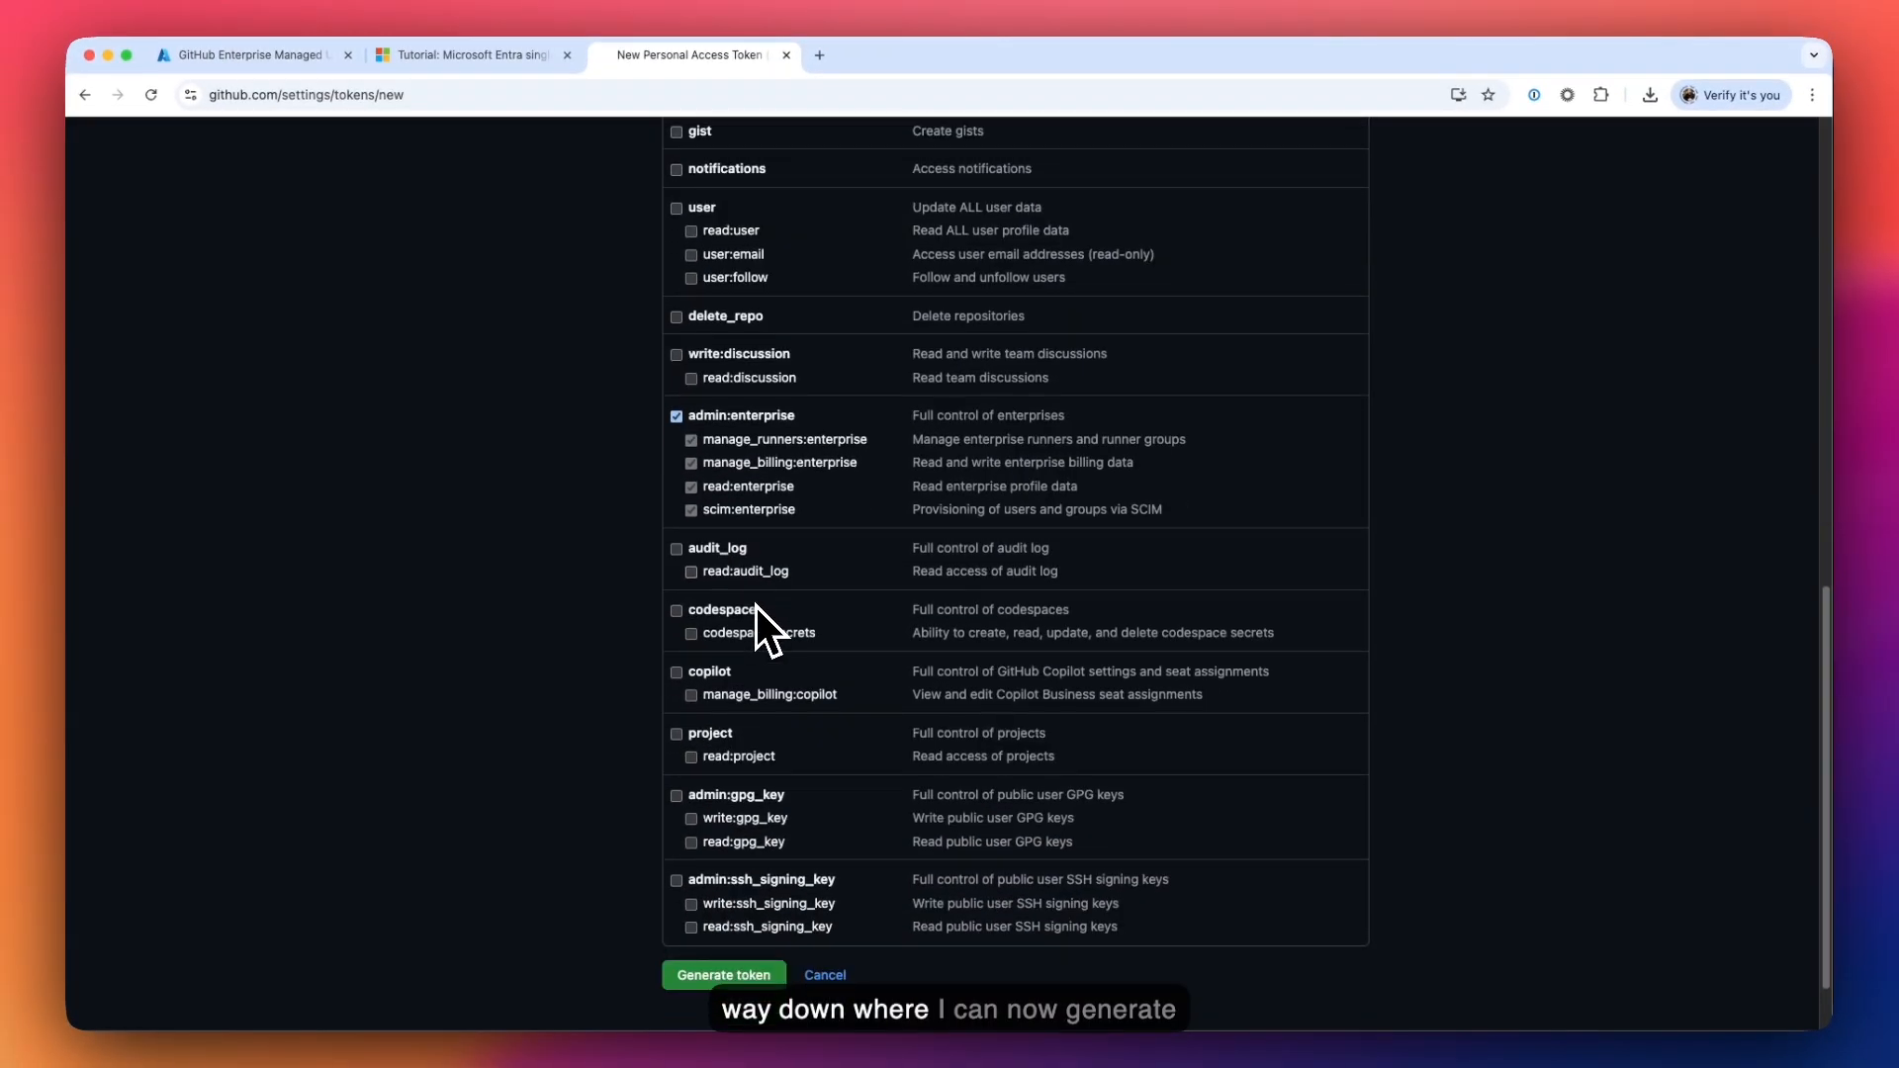
scroll(756, 608, "down", 1)
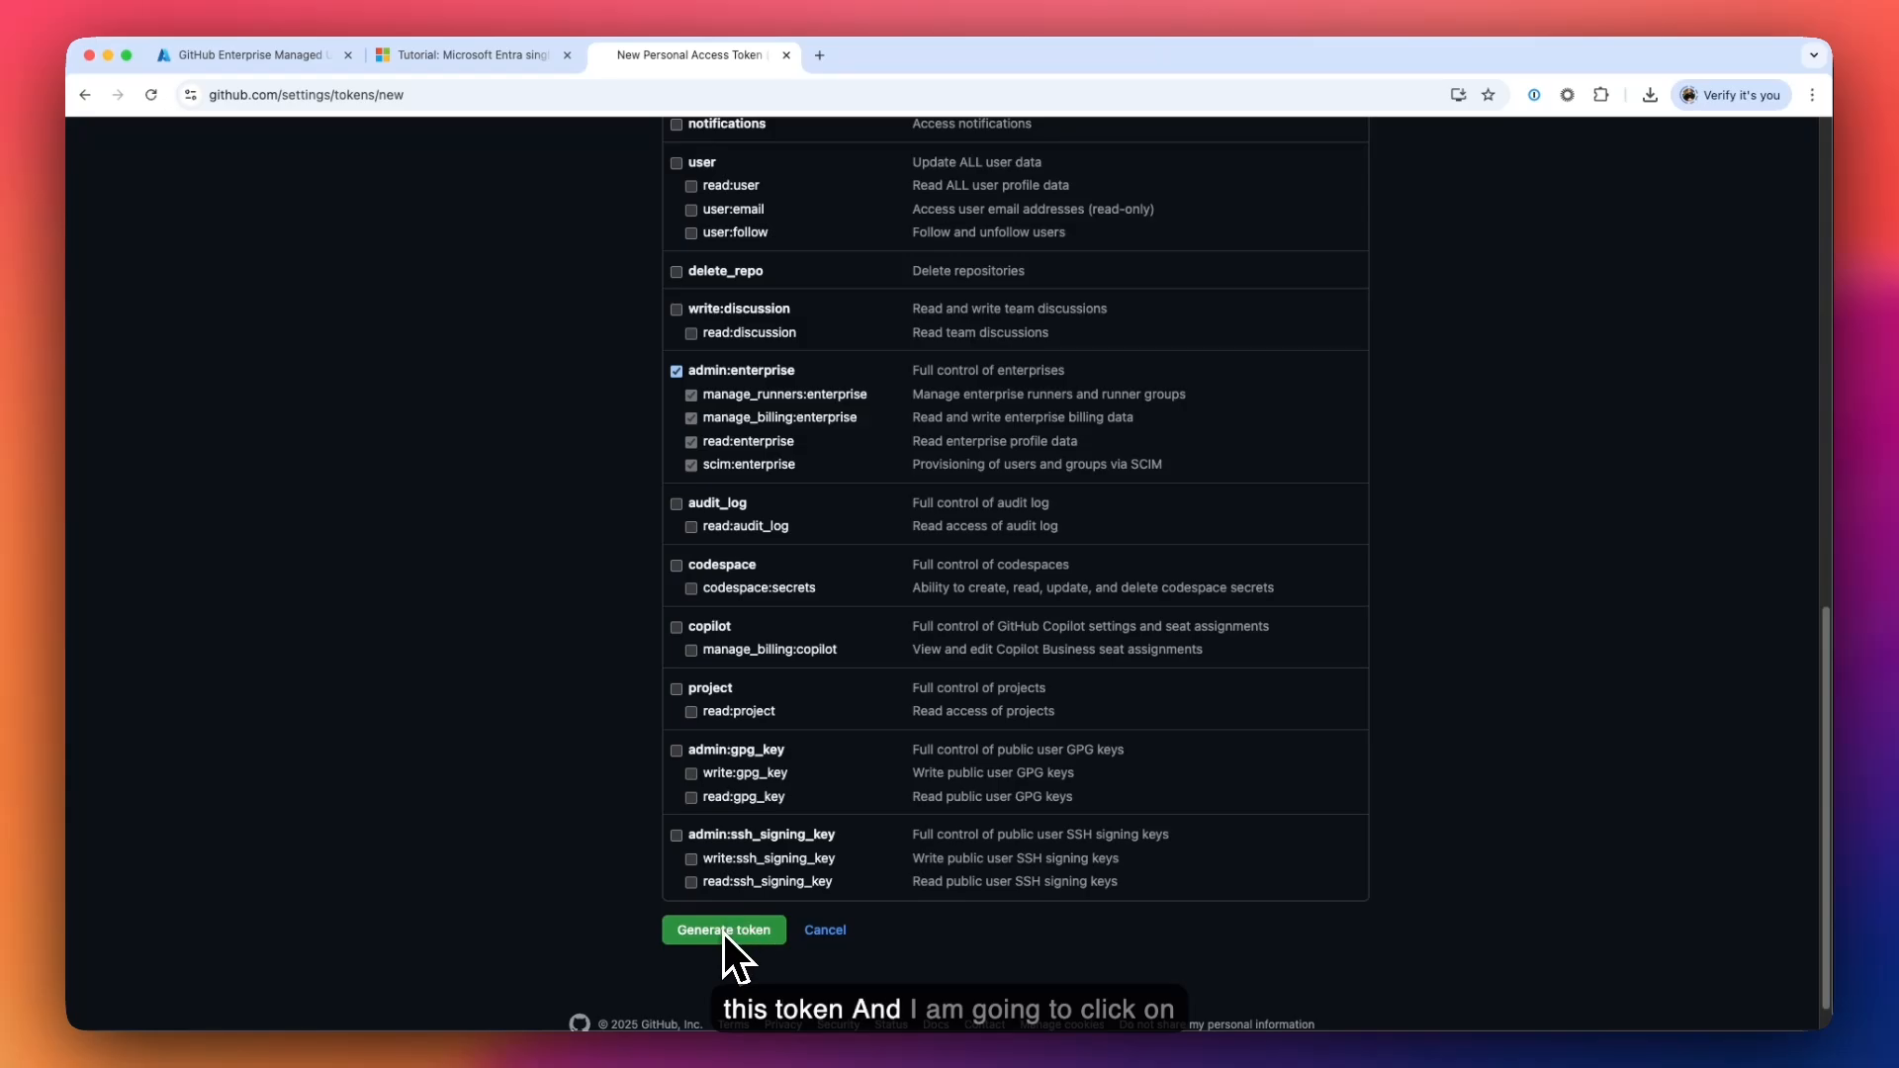
- Generate the Copilot_SCIM token, paste it below the certificate in VS Code notes, and continue setup
left_click(726, 934)
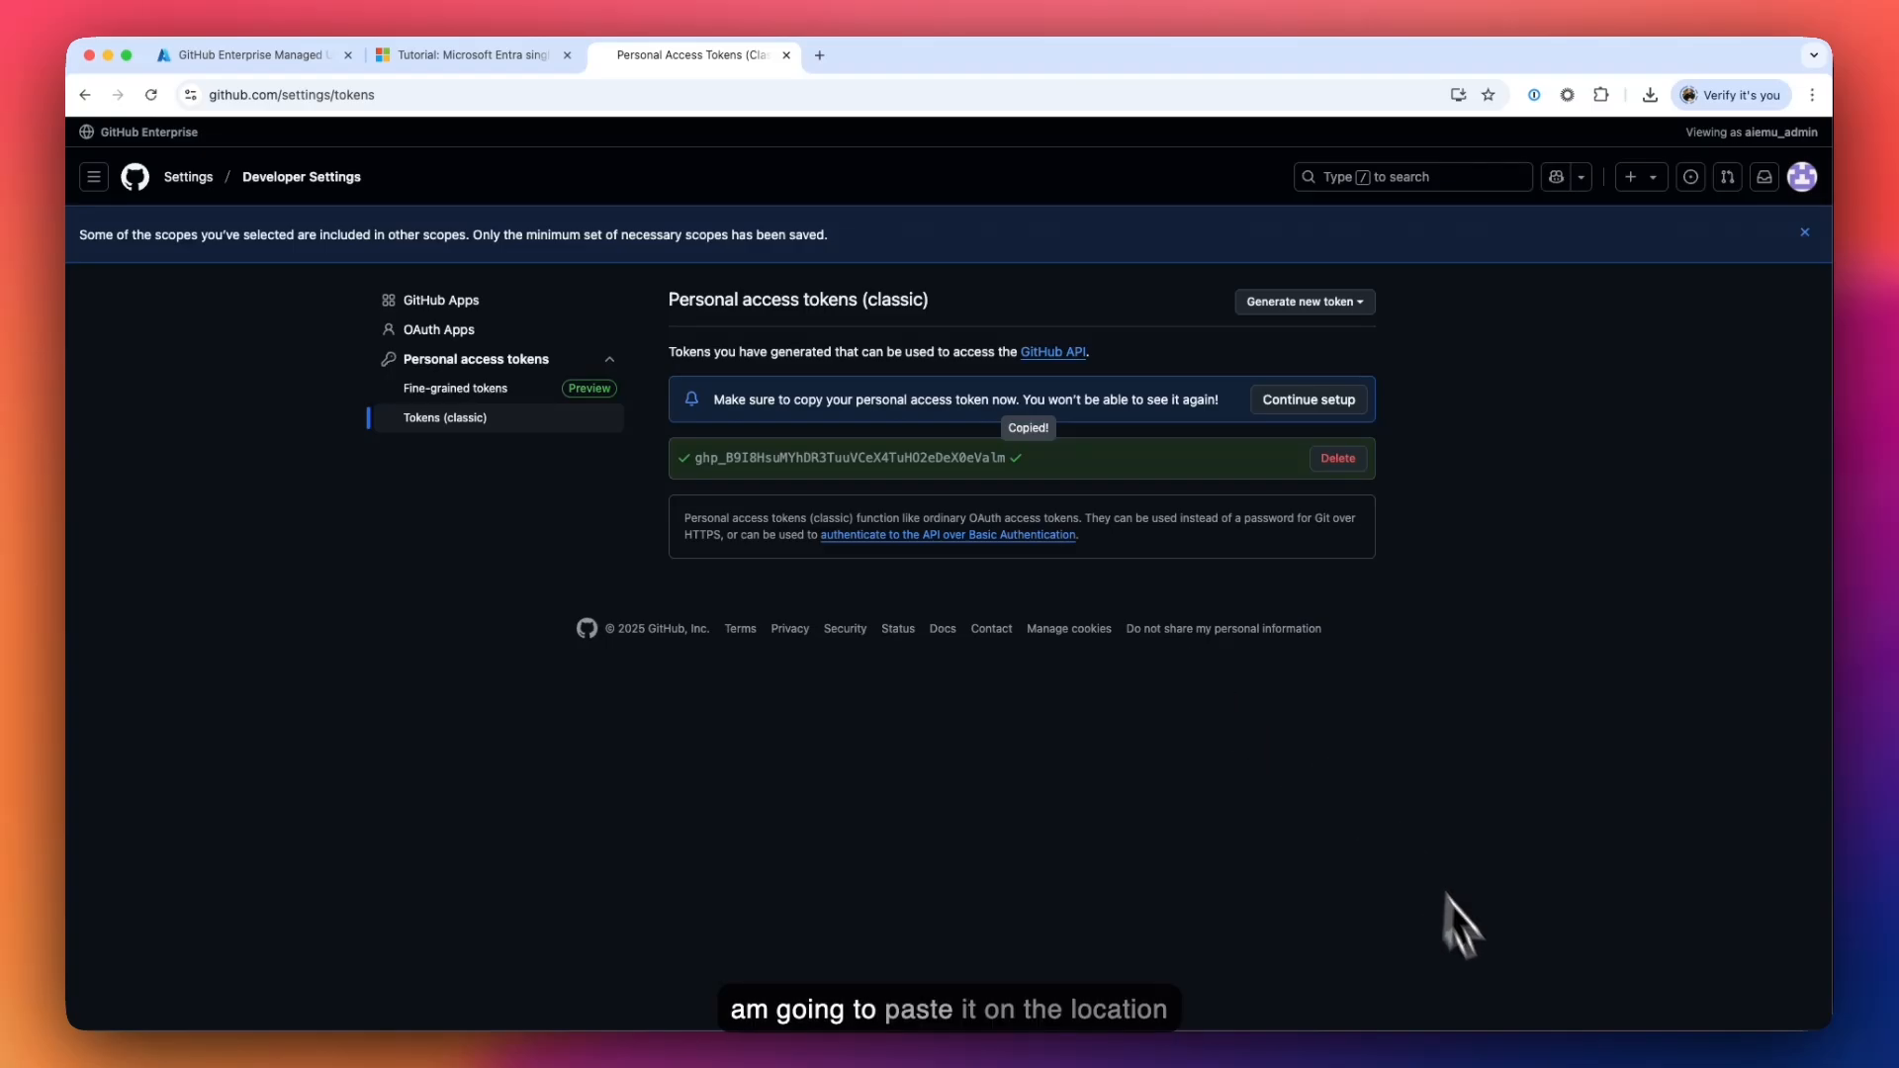
key("super+Tab")
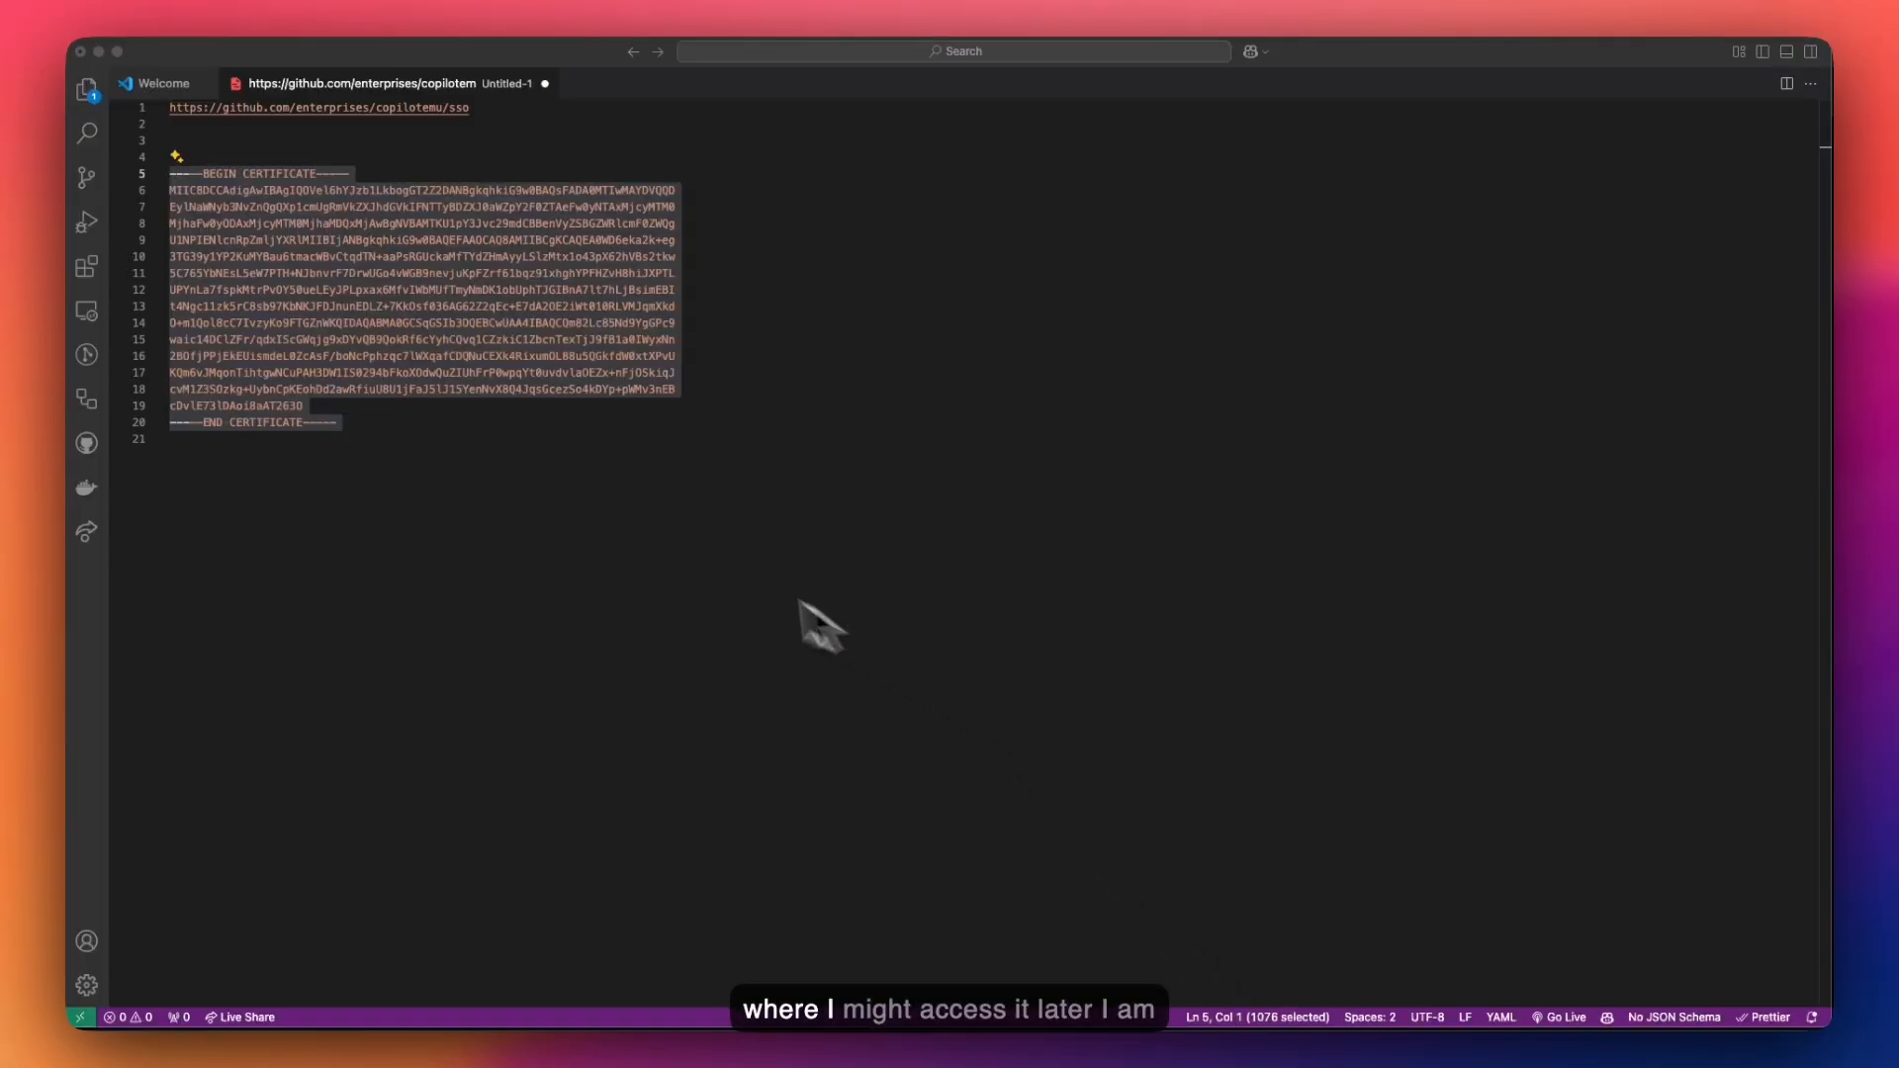
left_click(542, 502)
key("Return")
key("super+v")
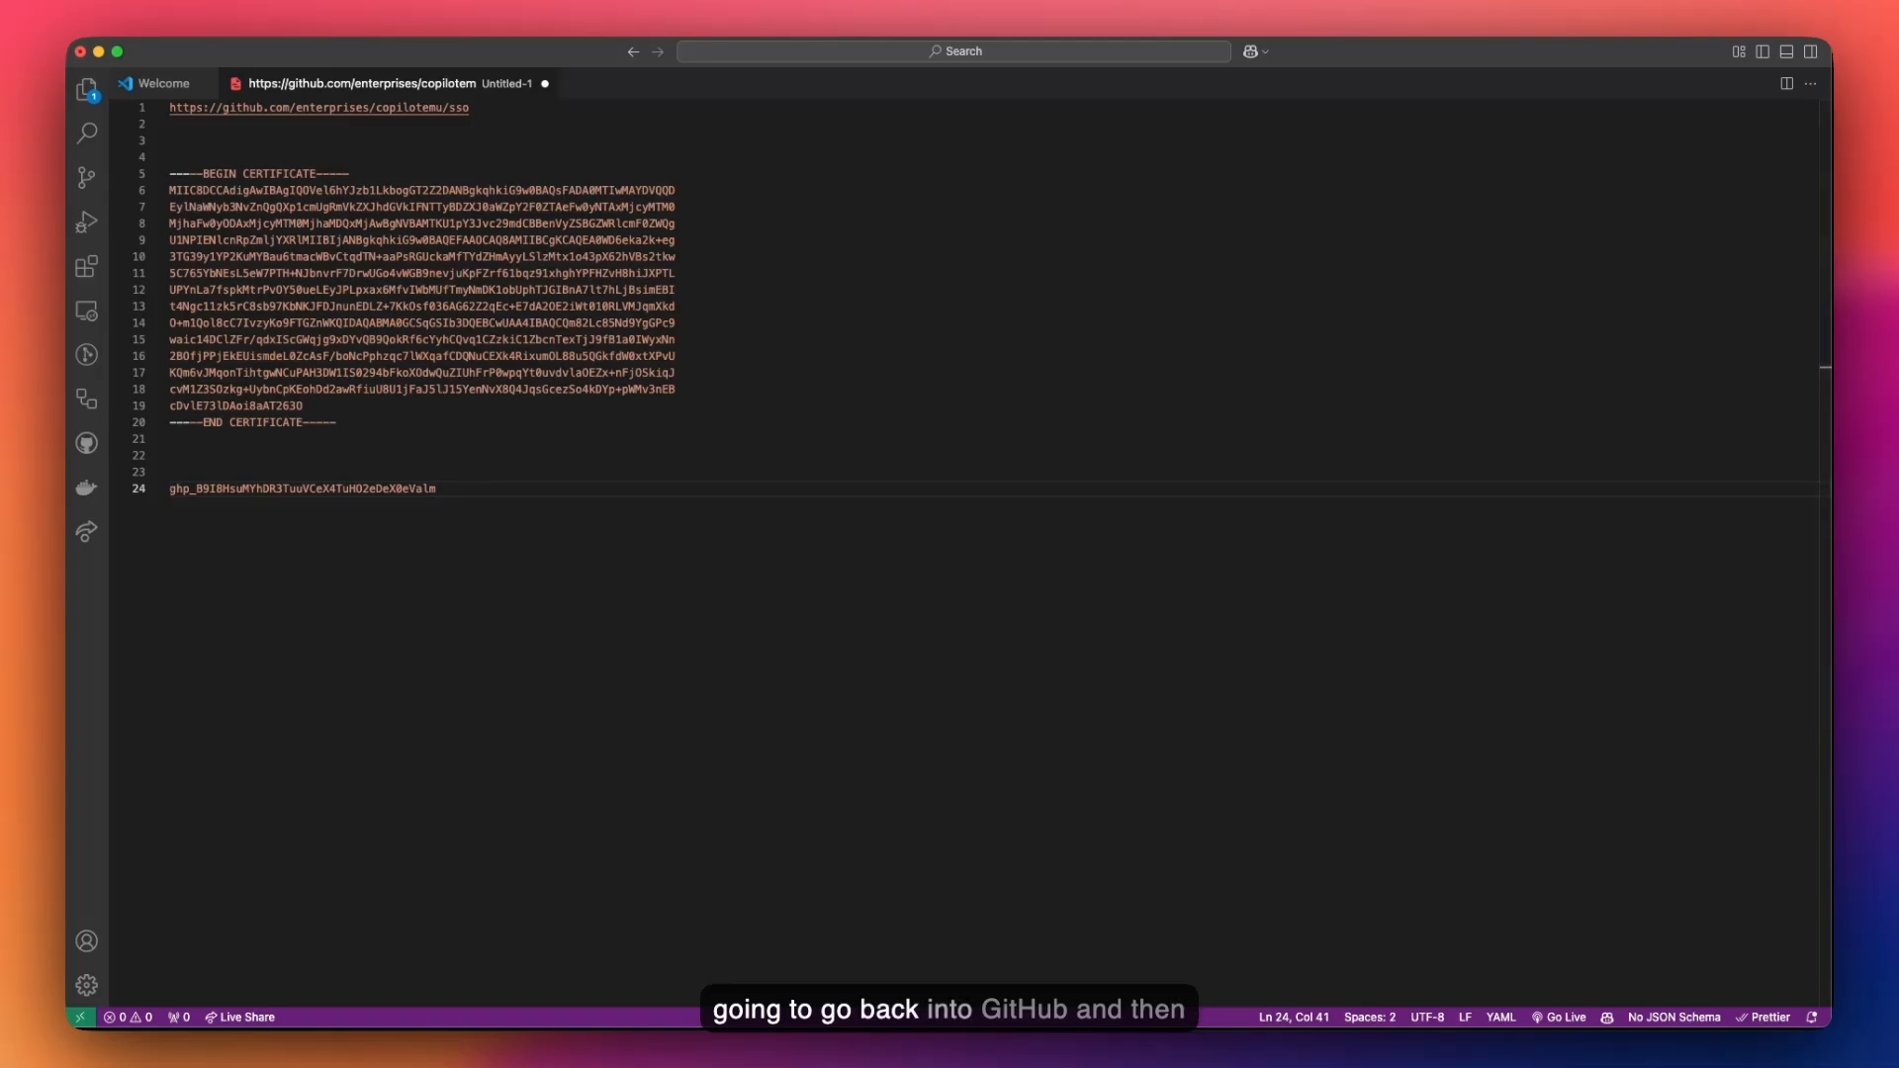
key("super+Tab")
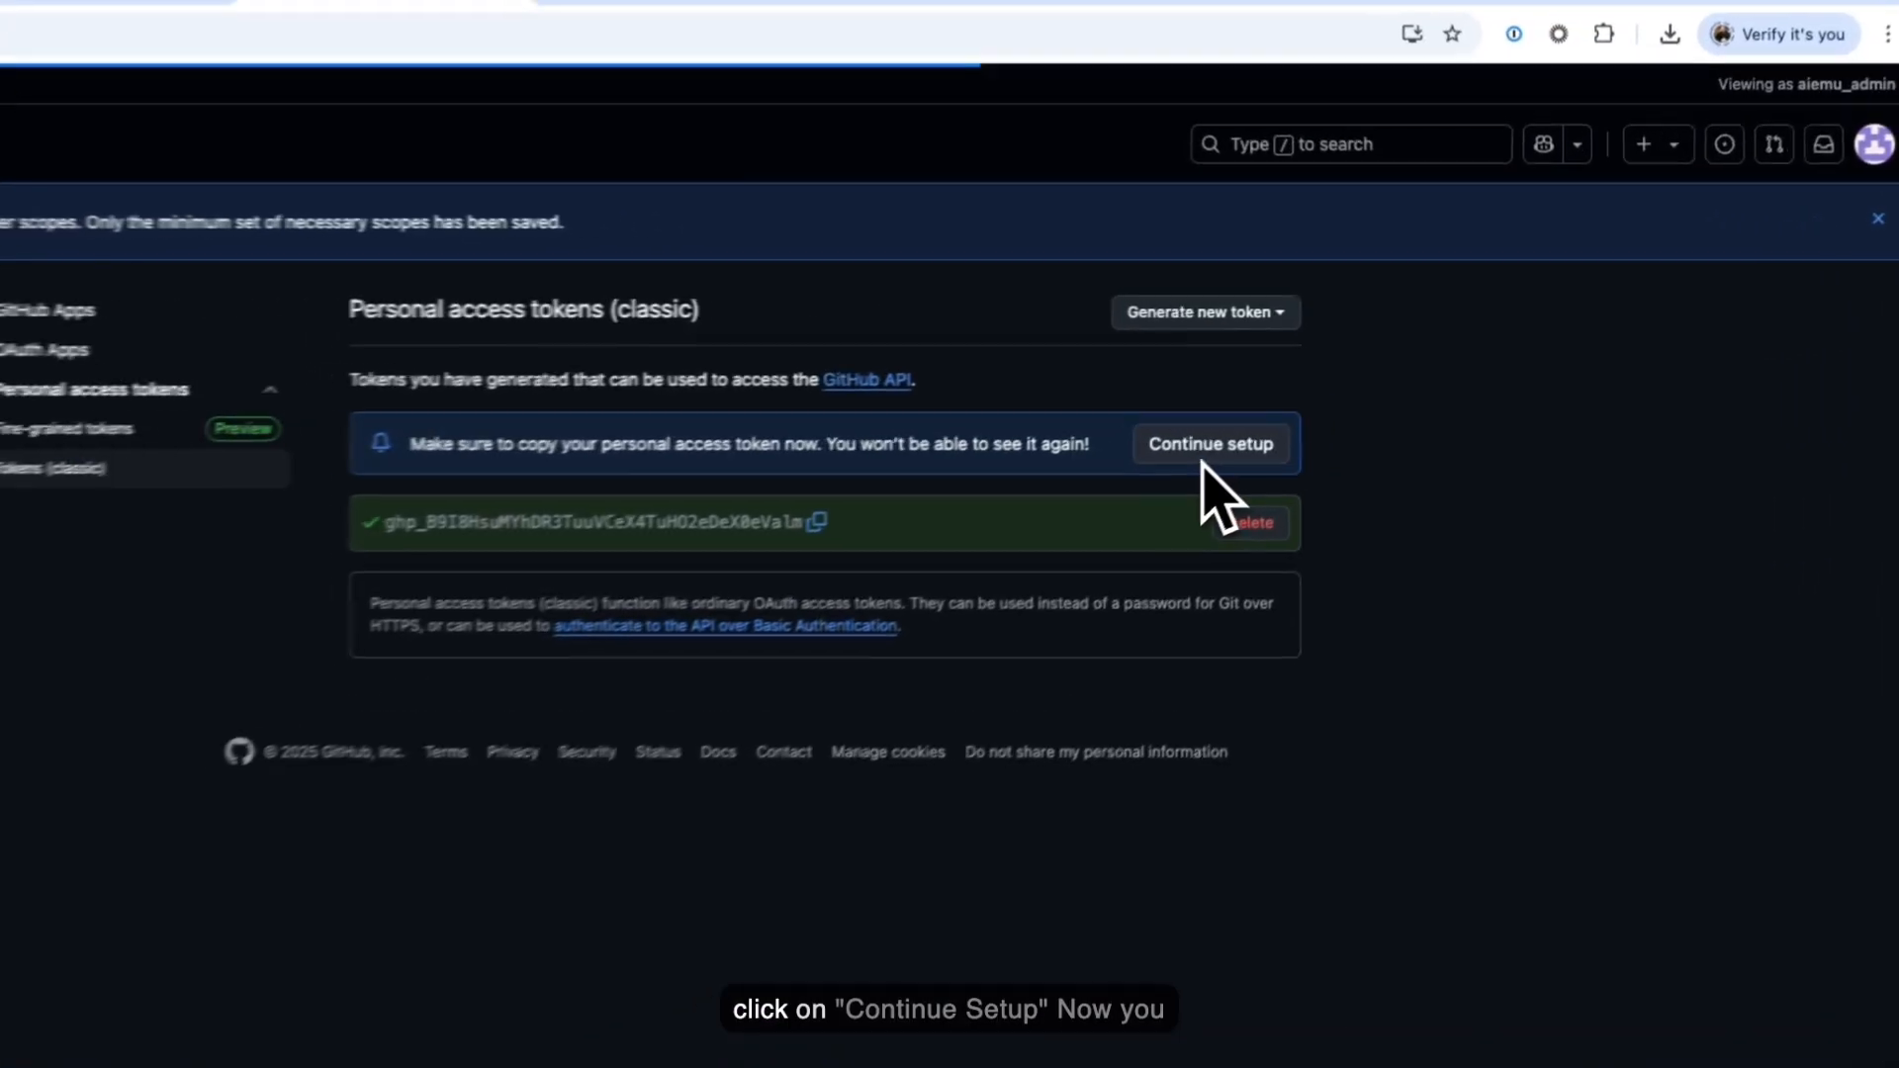
left_click(1203, 457)
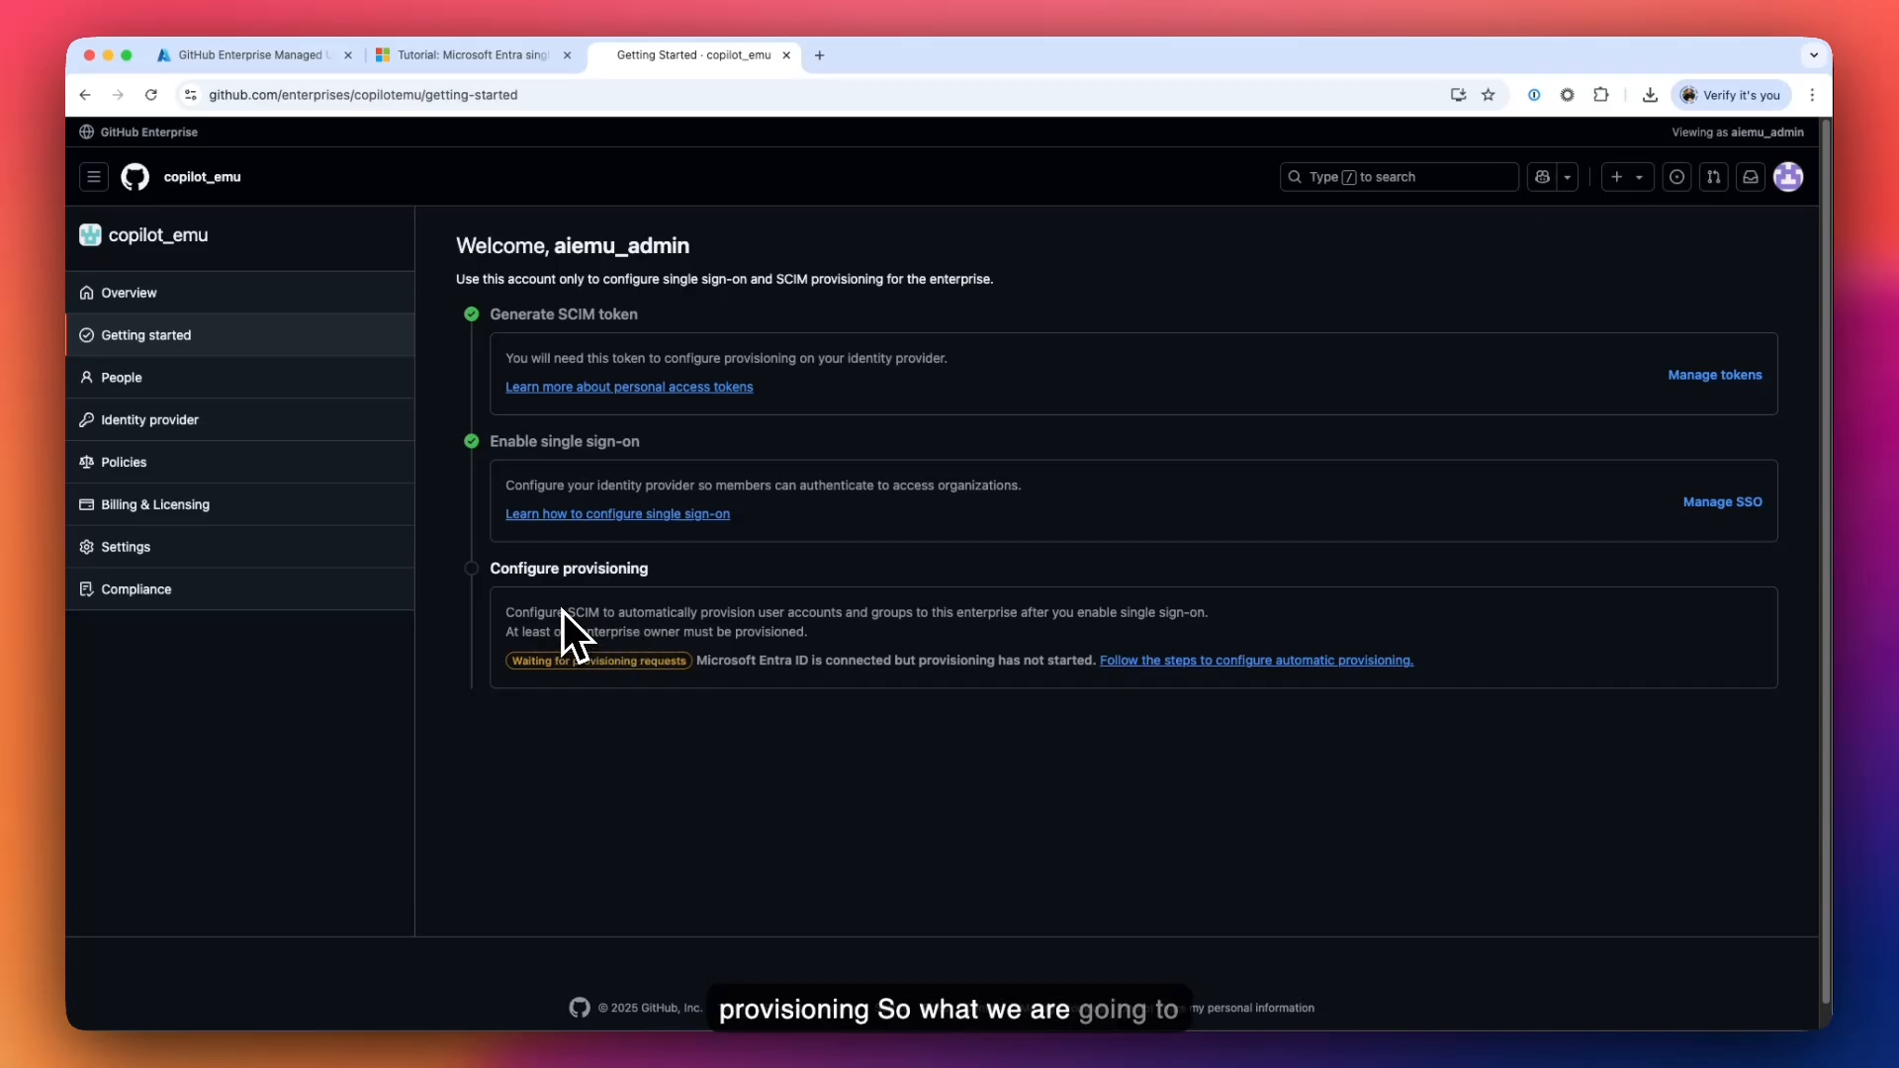
- Open the app's Provisioning page and set Provisioning Mode to Automatic
left_click(271, 67)
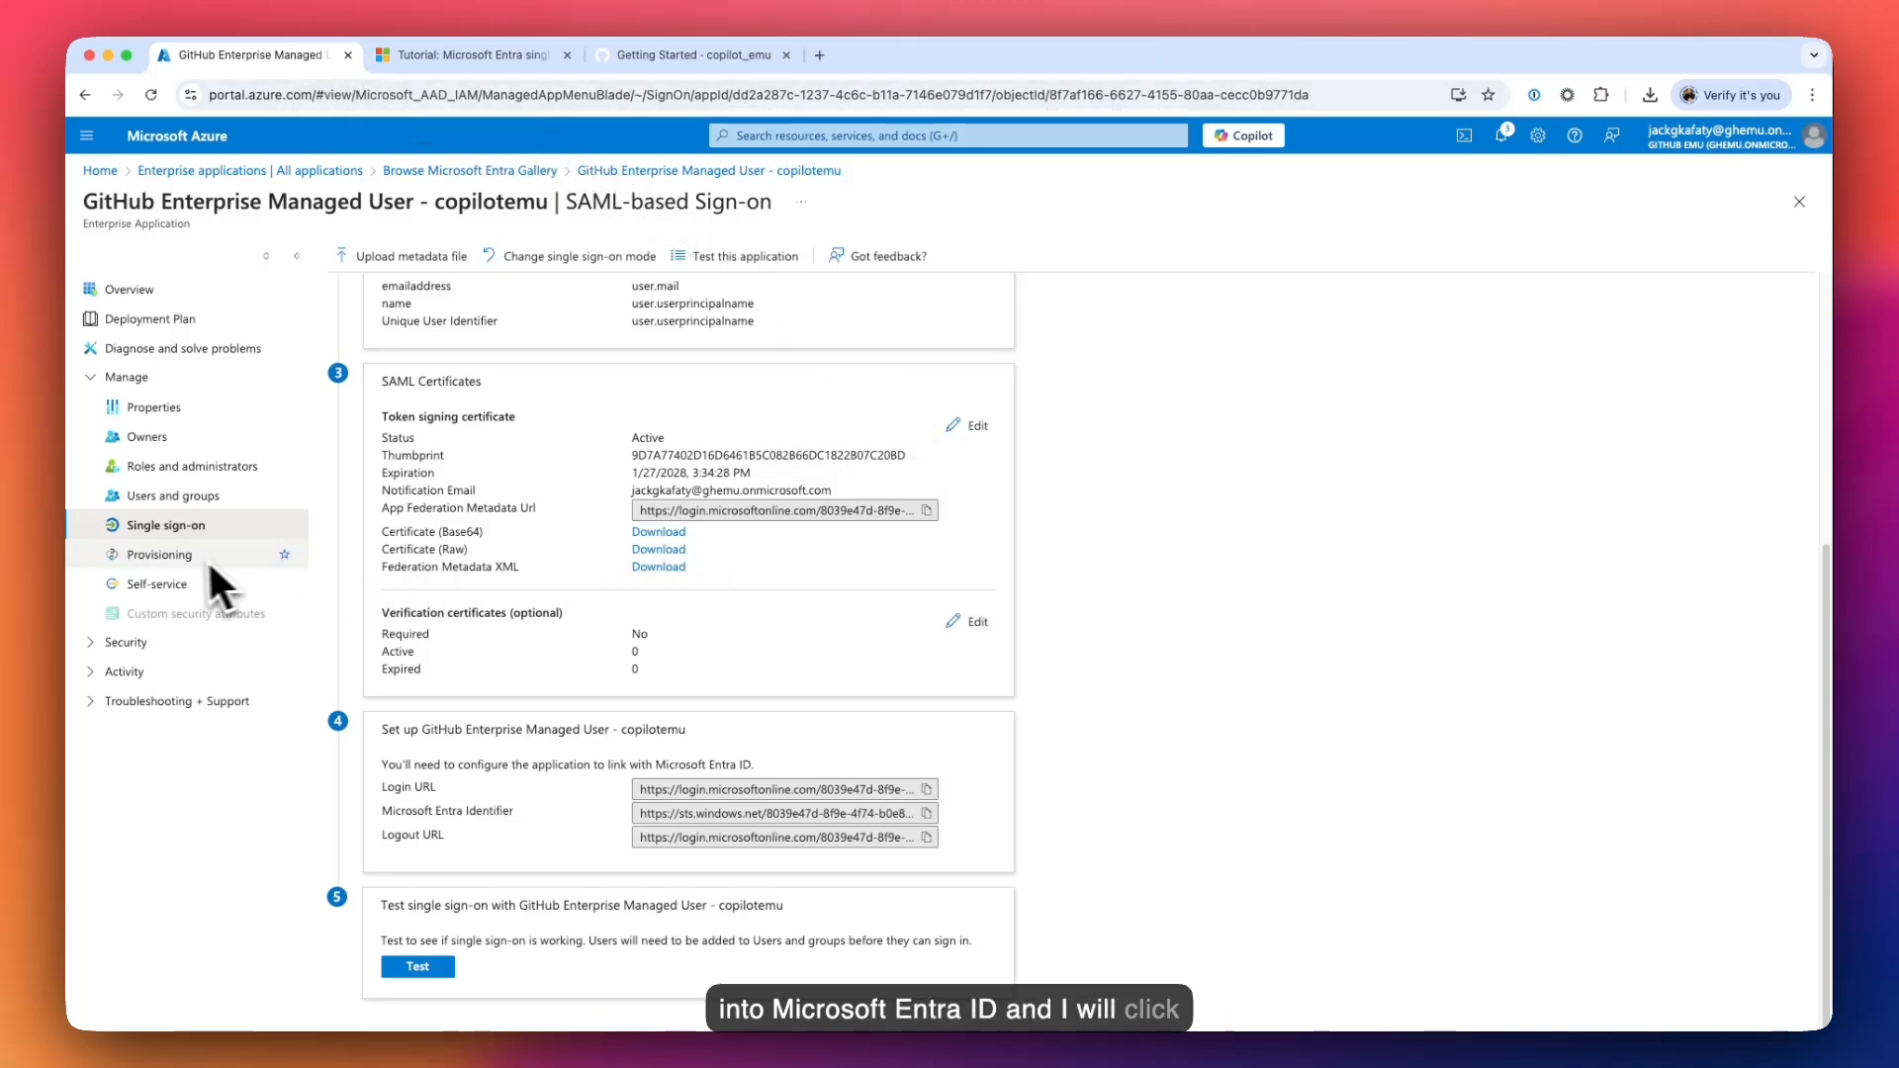
left_click(178, 560)
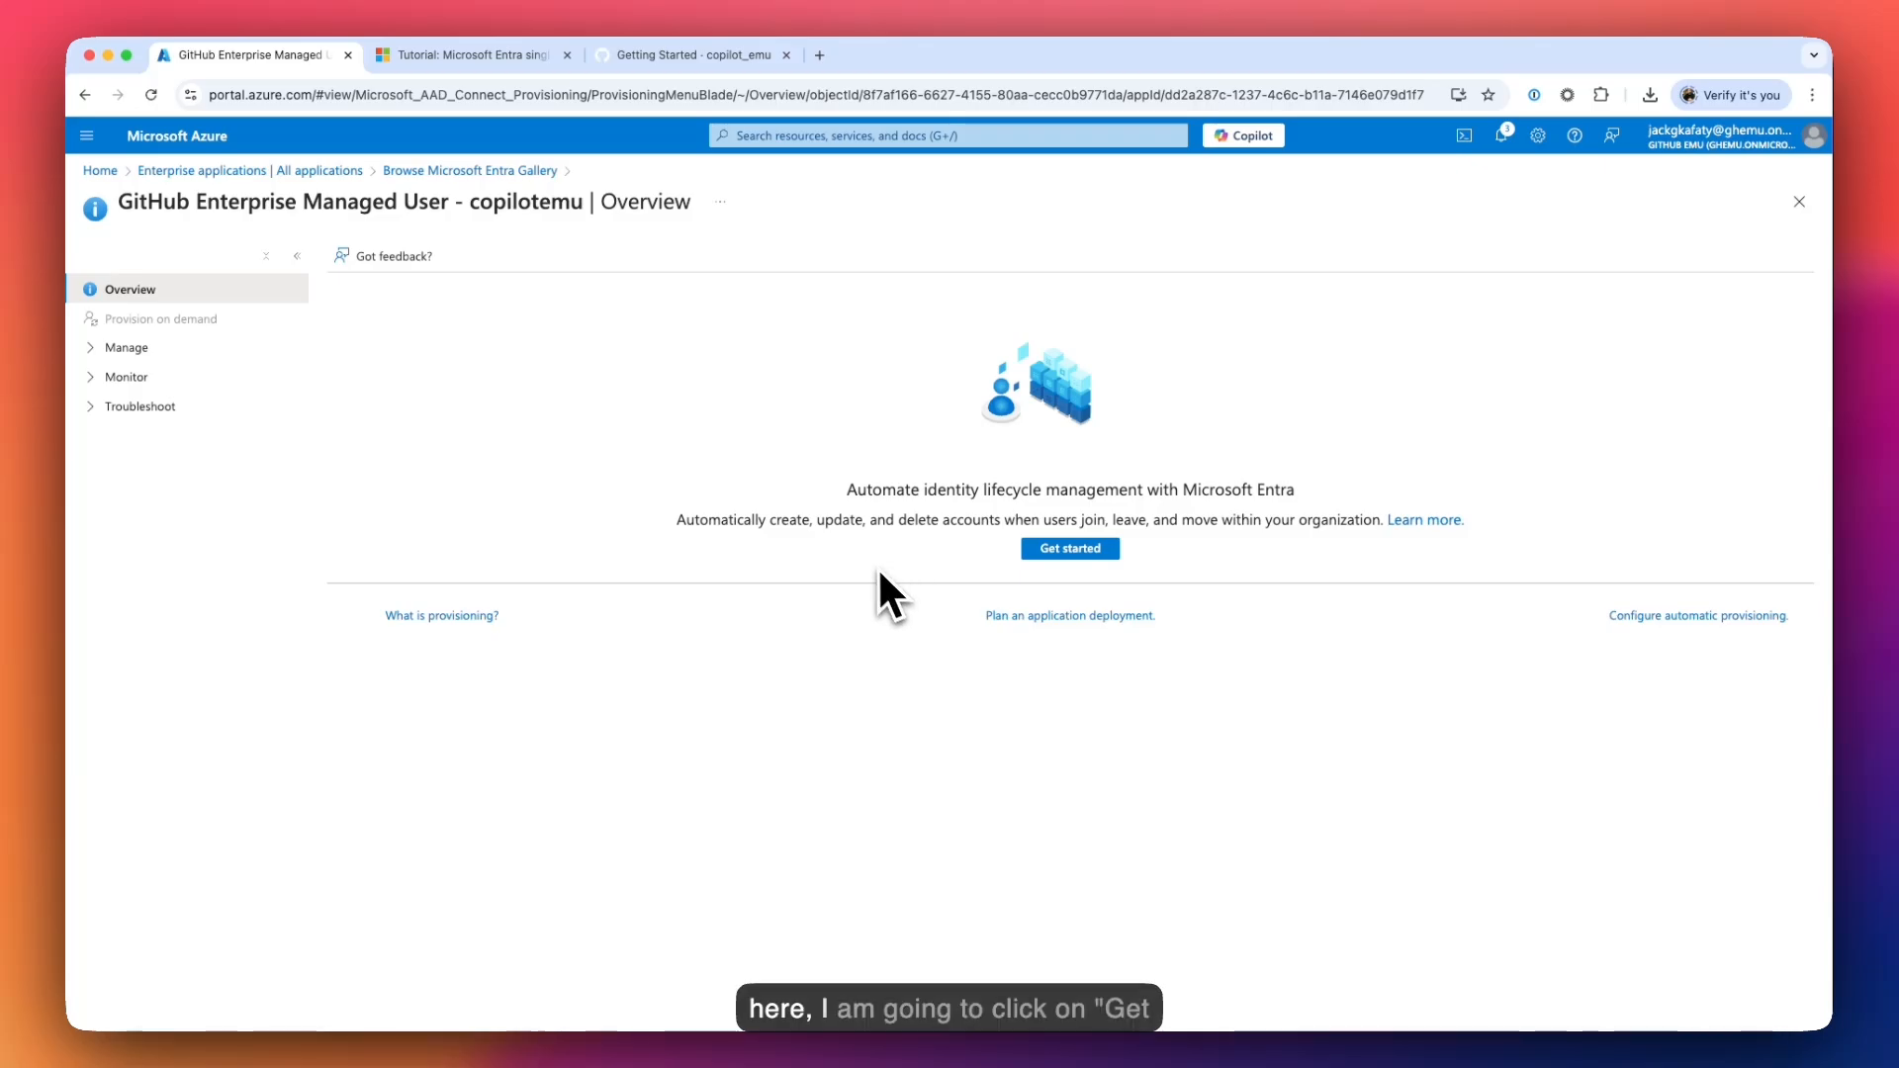
left_click(1066, 549)
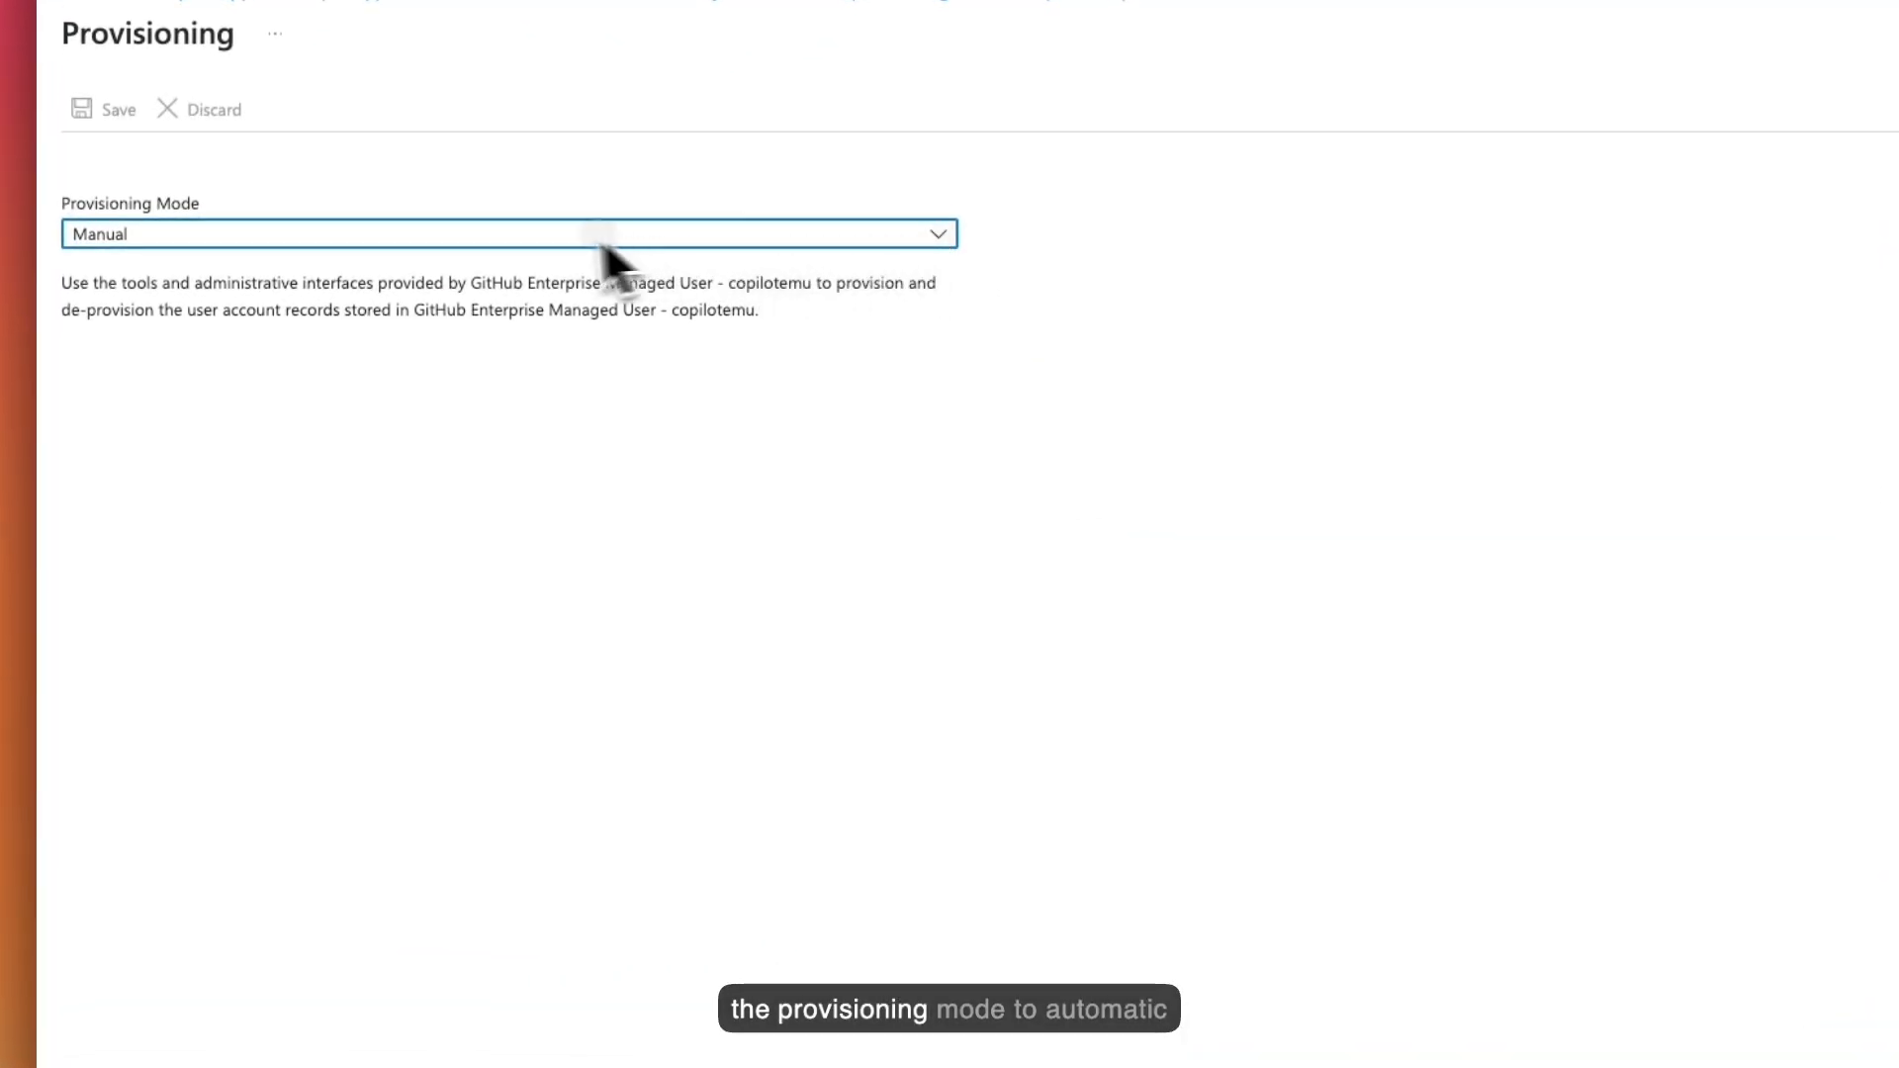
left_click(603, 240)
left_click(259, 310)
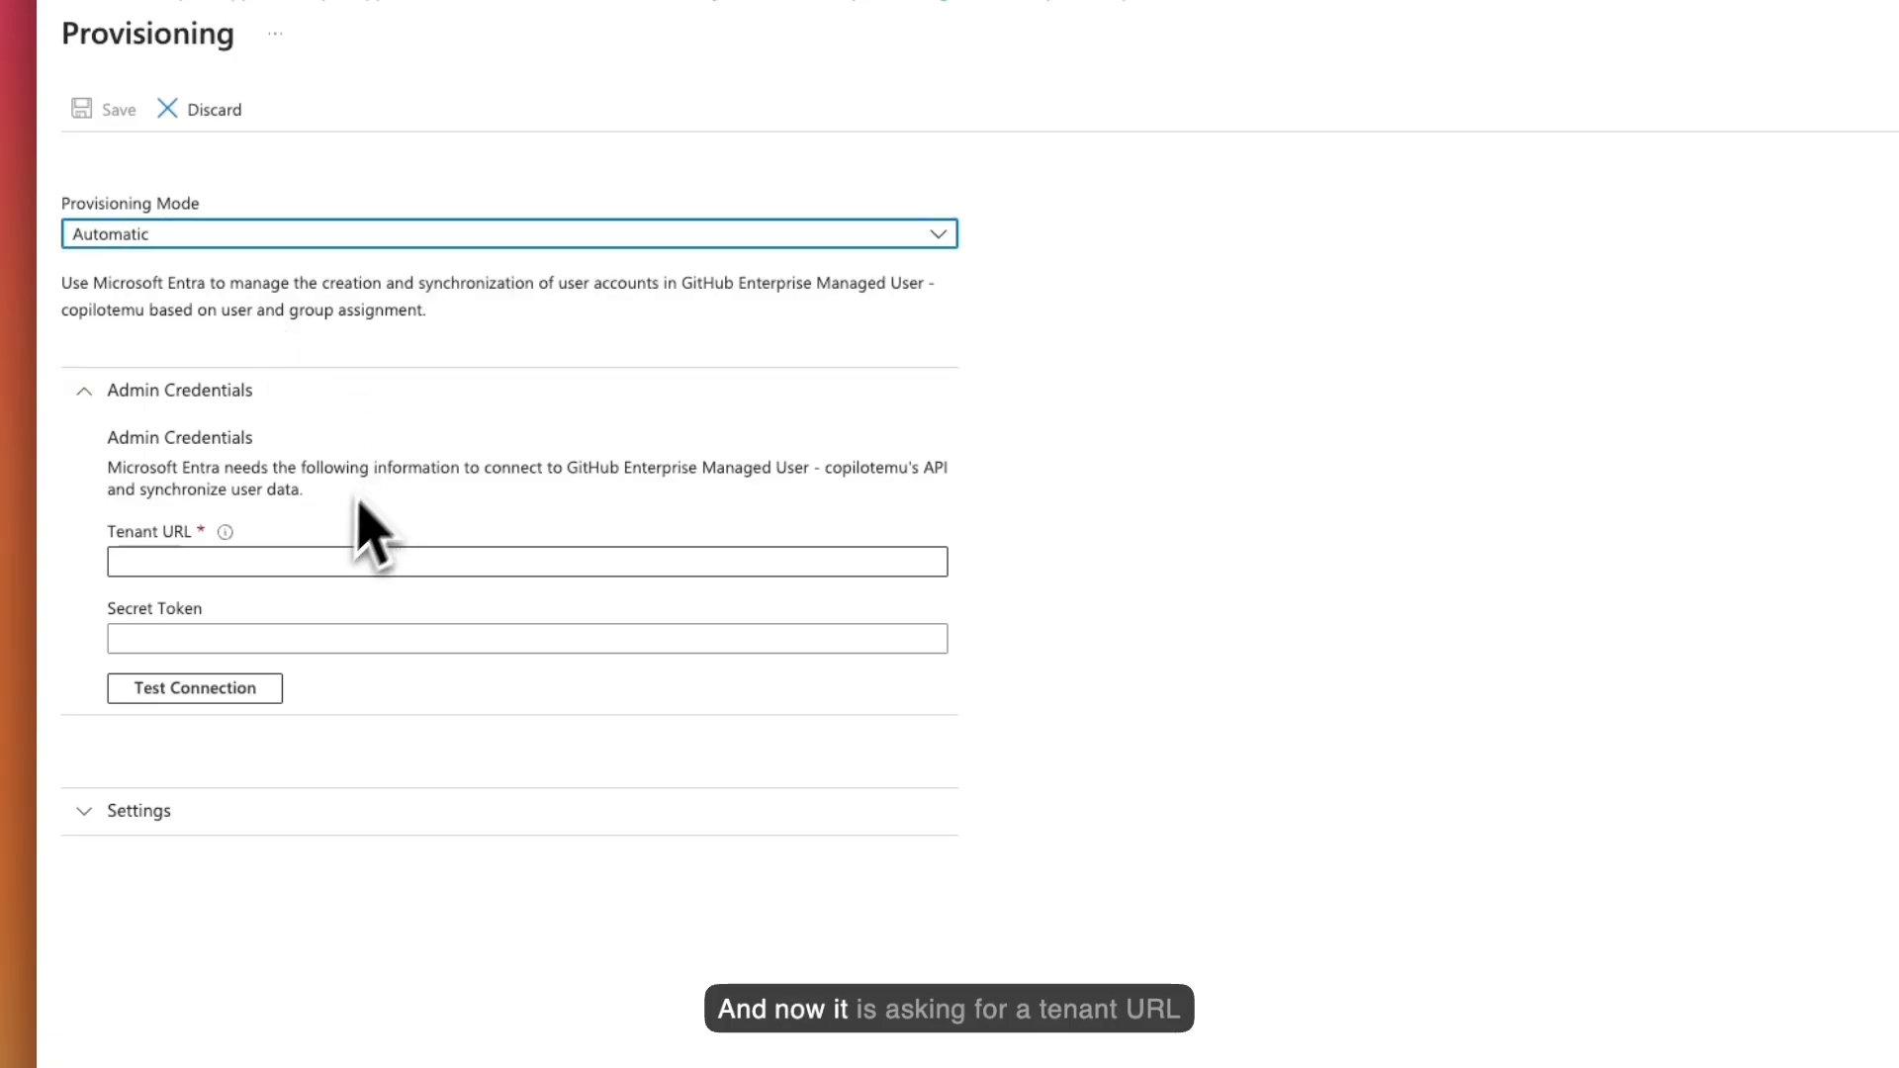
- Check the Tenant URL help and select the GitHub.com Tenant URL template in the tutorial
left_click(296, 562)
left_click(226, 535)
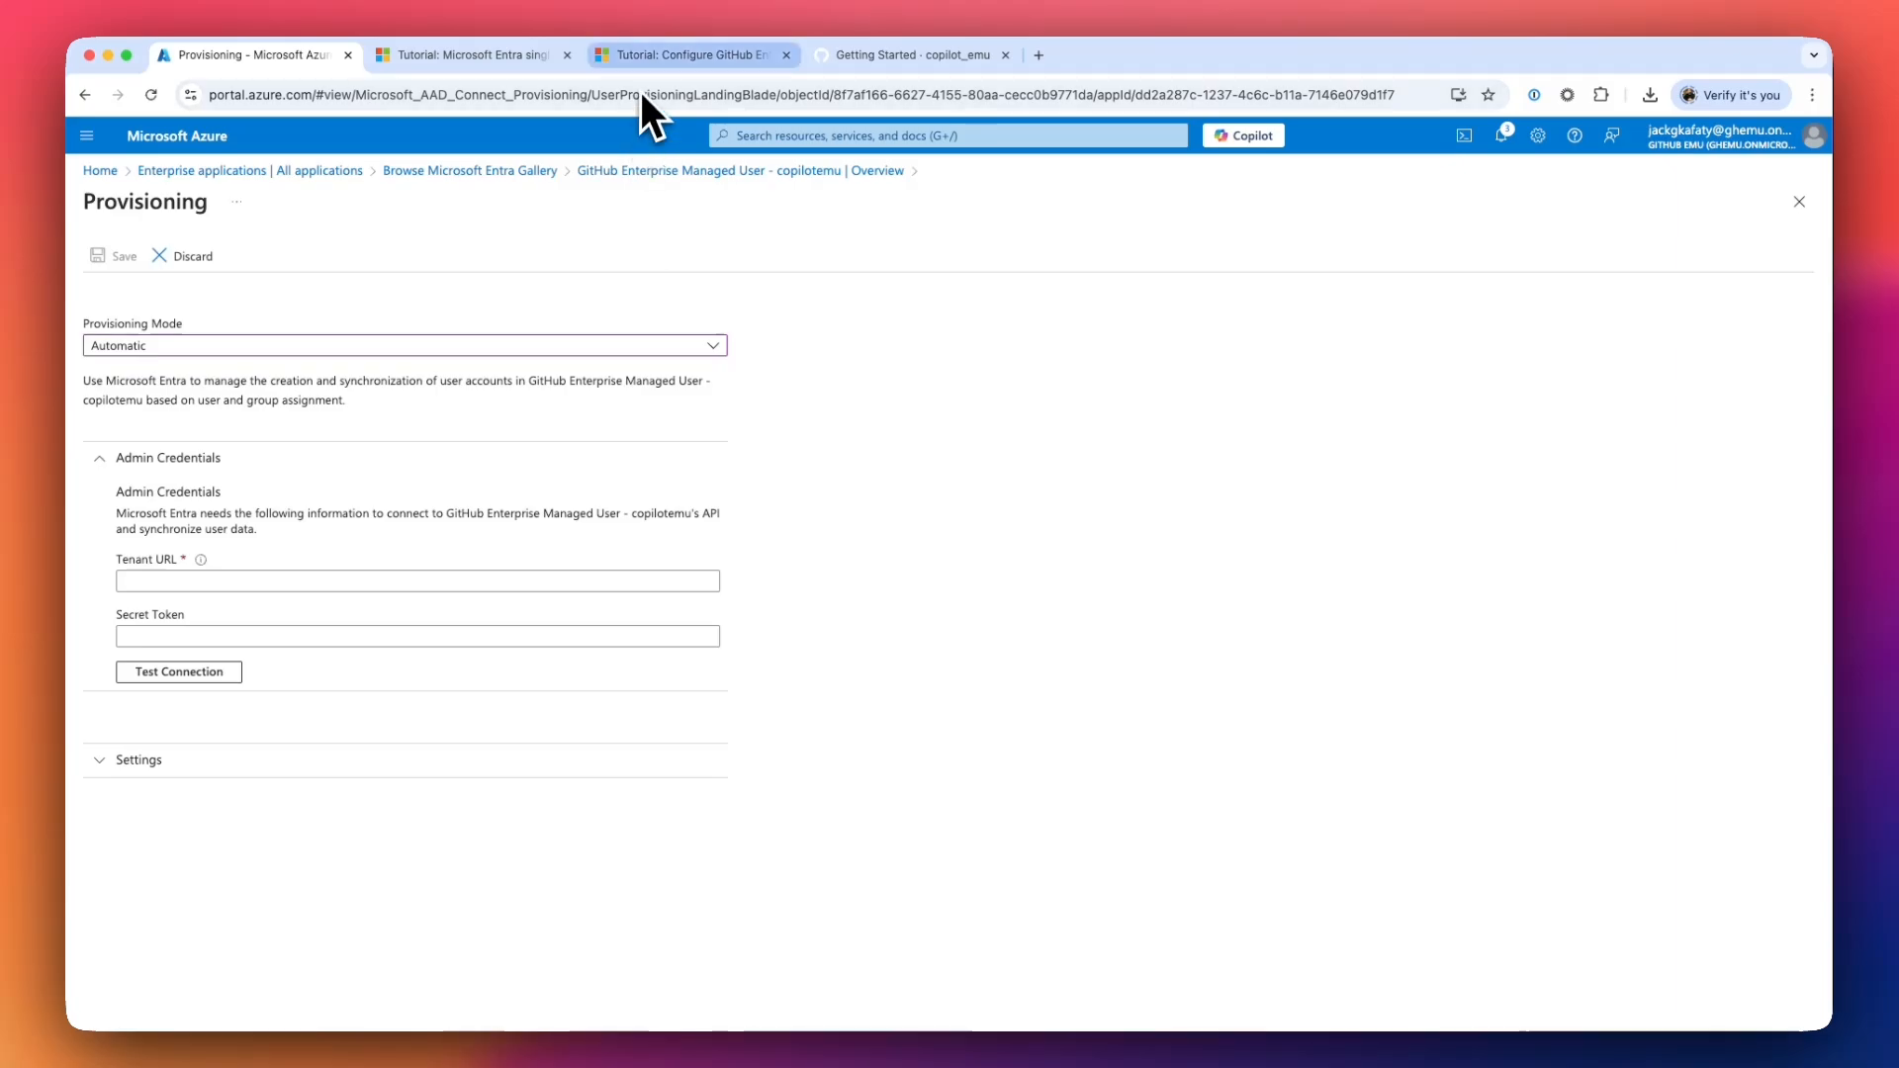
left_click(647, 61)
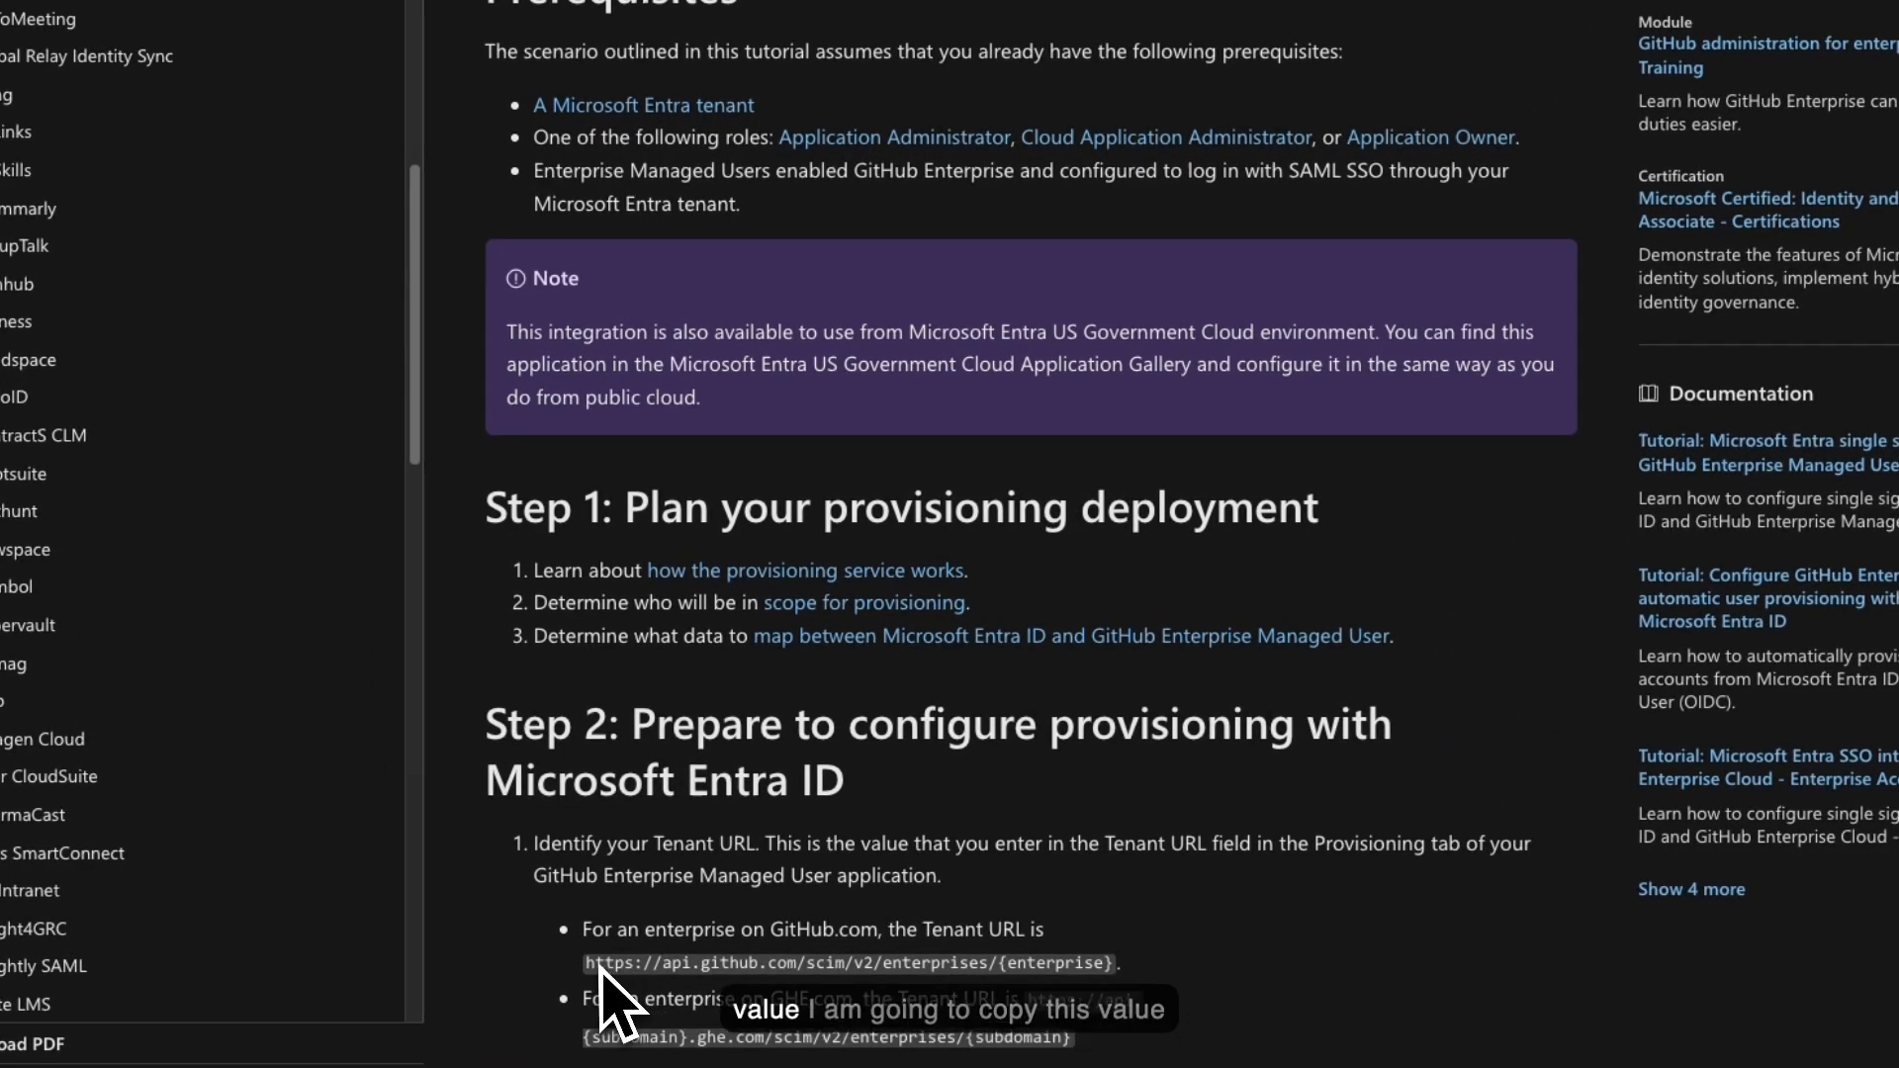
left_click_drag(614, 941, 1107, 972)
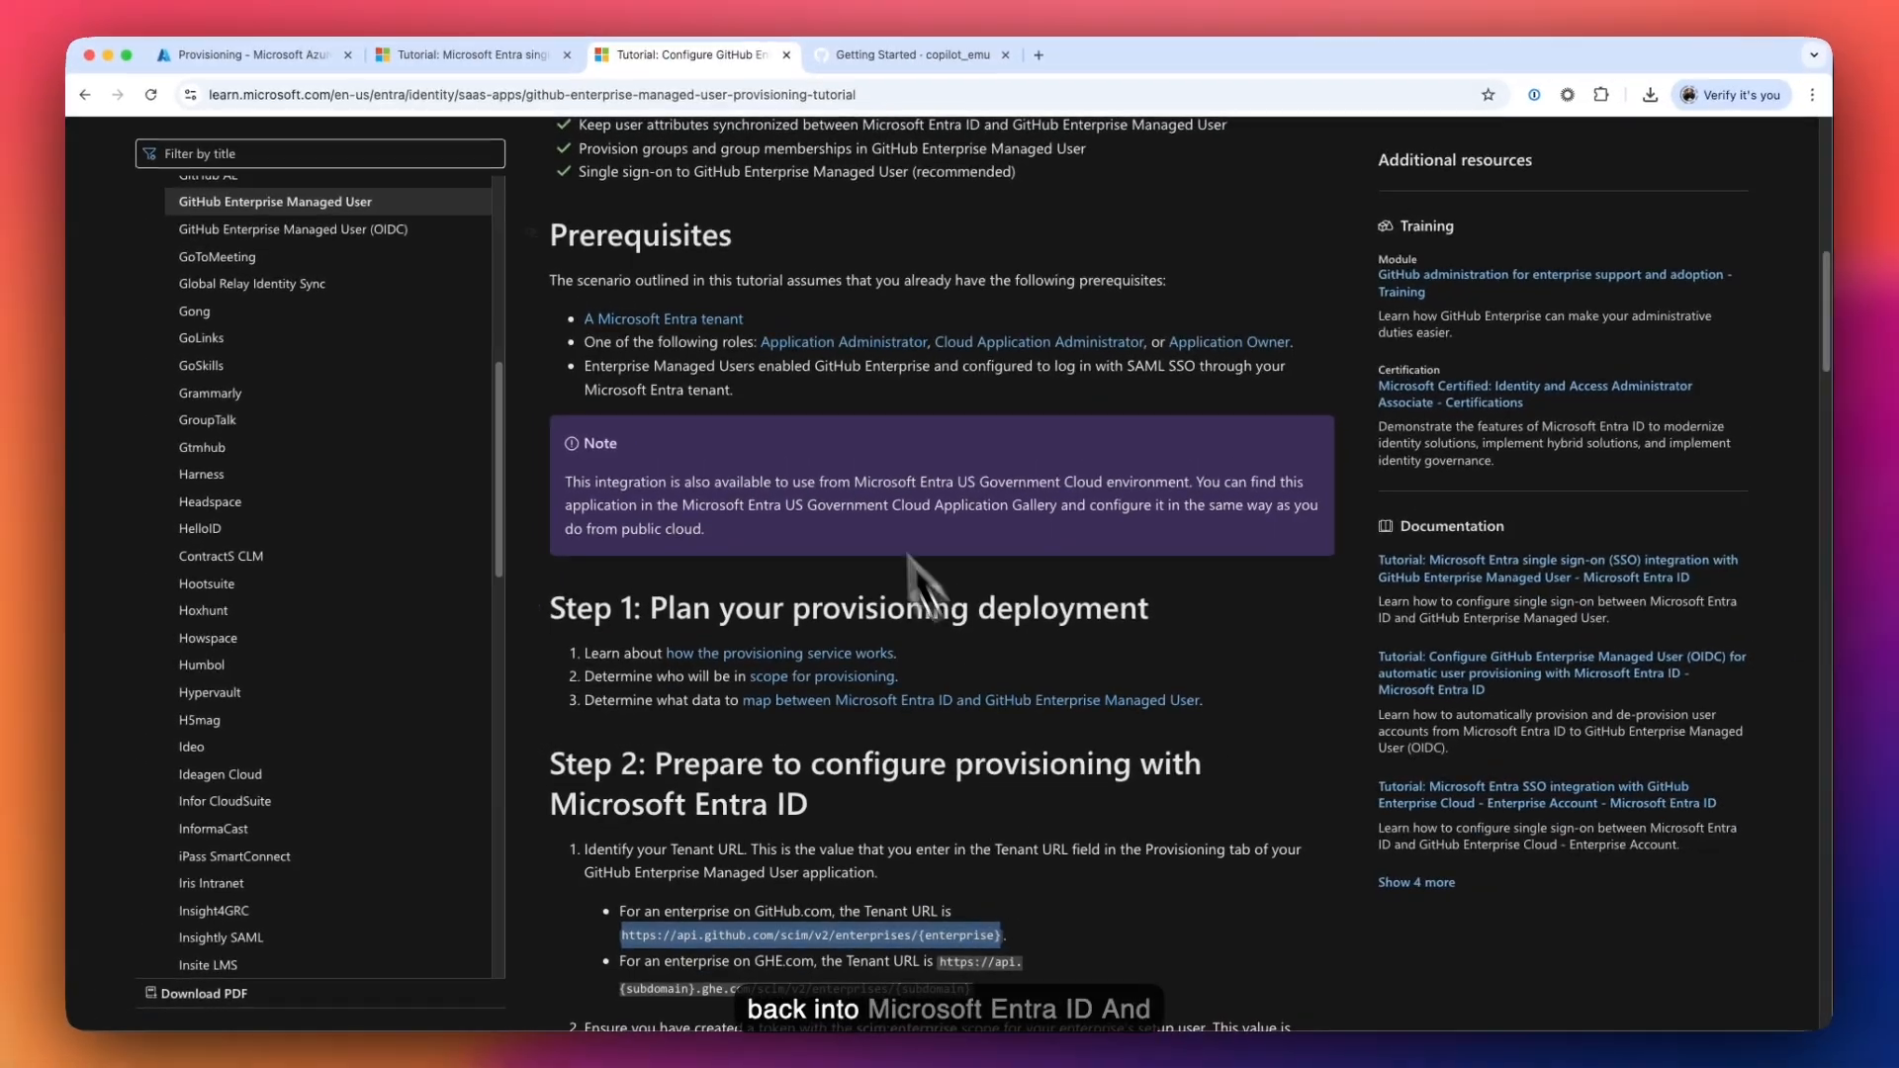
- Paste the SCIM Tenant URL template into the Tenant URL field
left_click(281, 56)
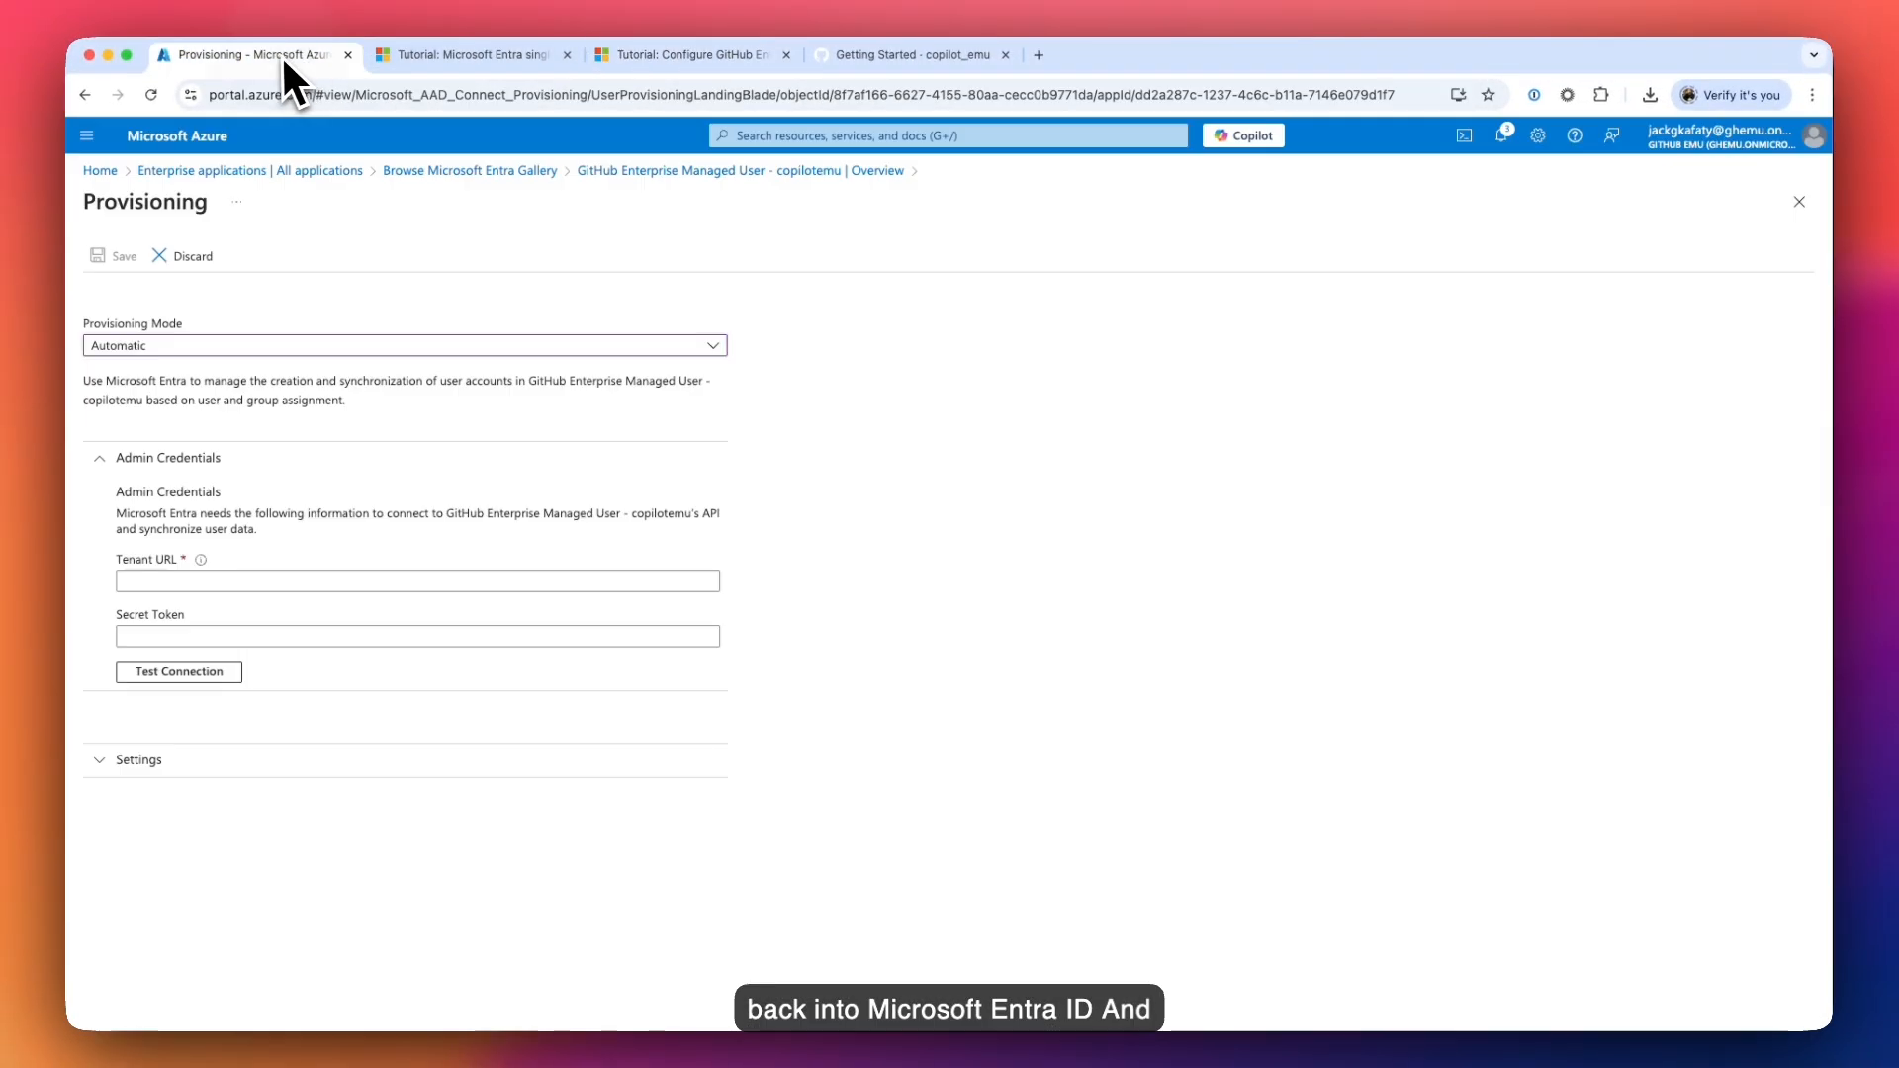
left_click(265, 565)
type("https://api.github.com/scim/v2/enterprises/{enterprise}")
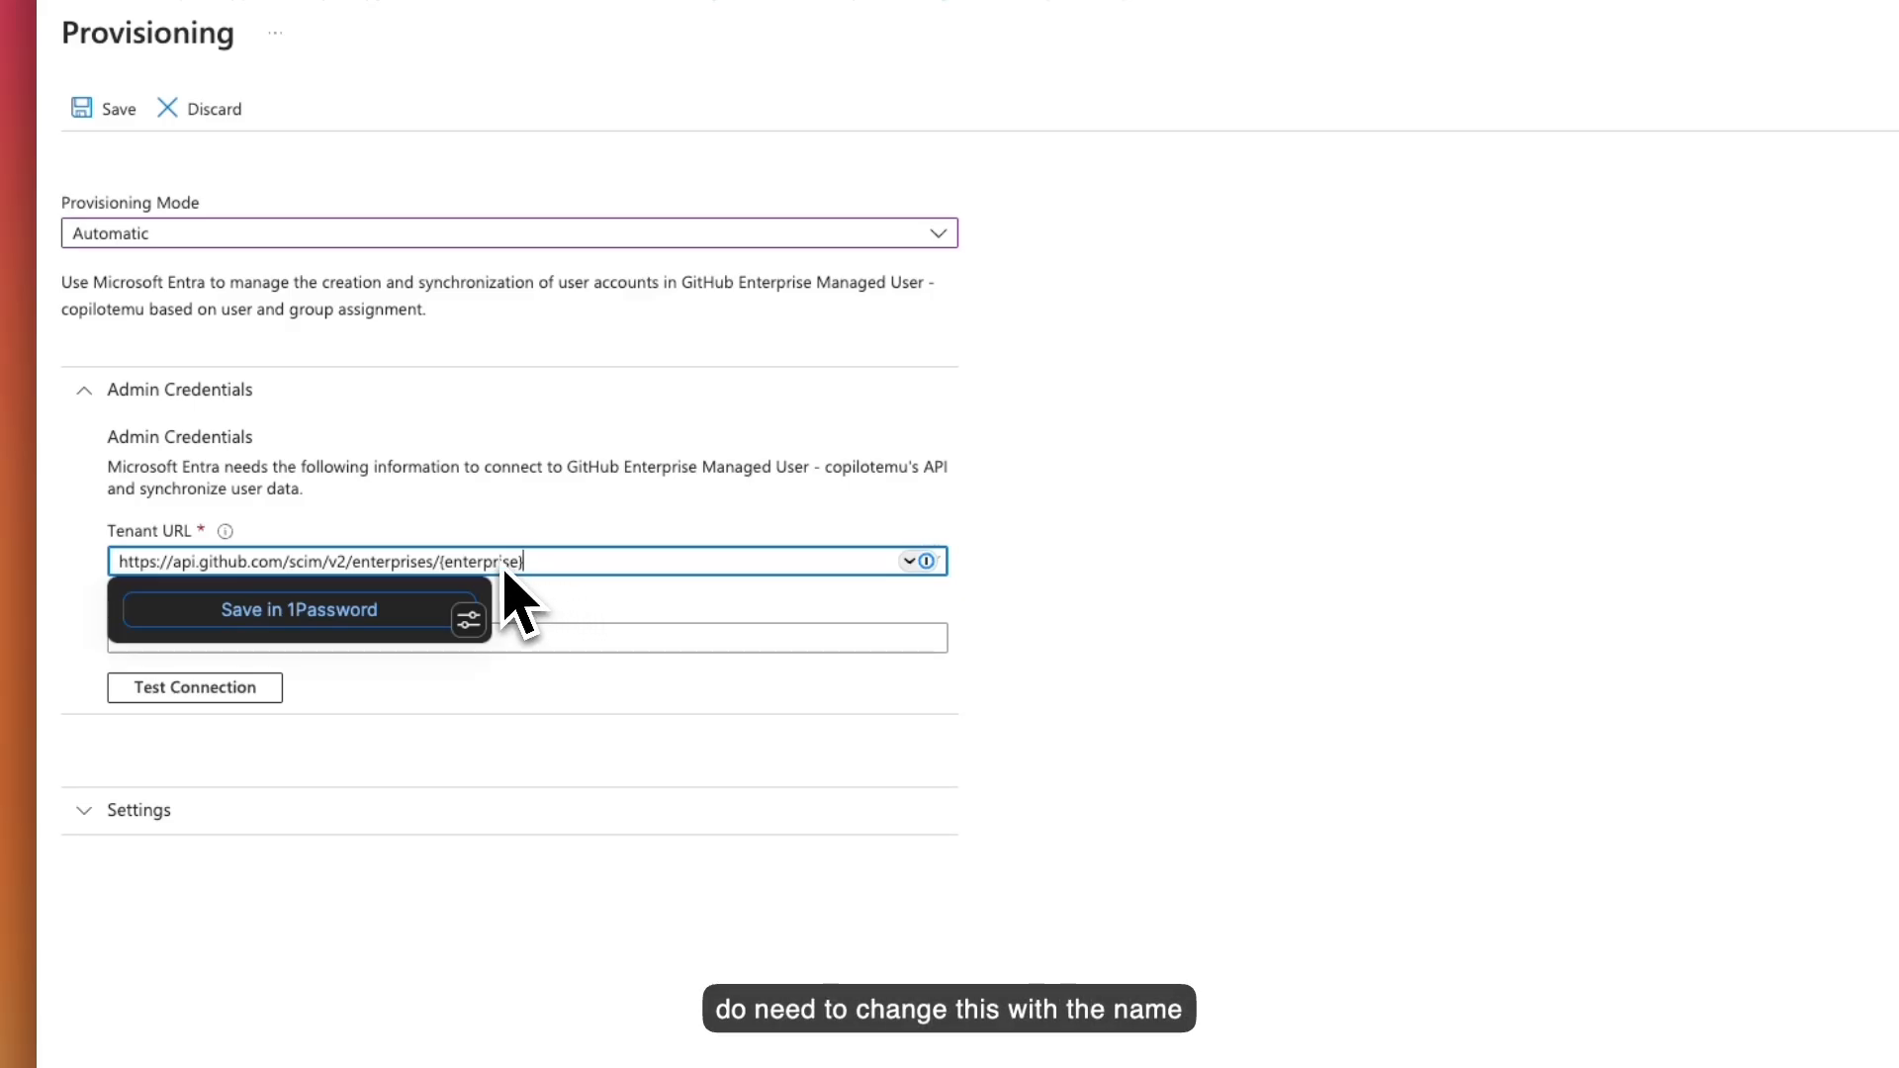
left_click(923, 507)
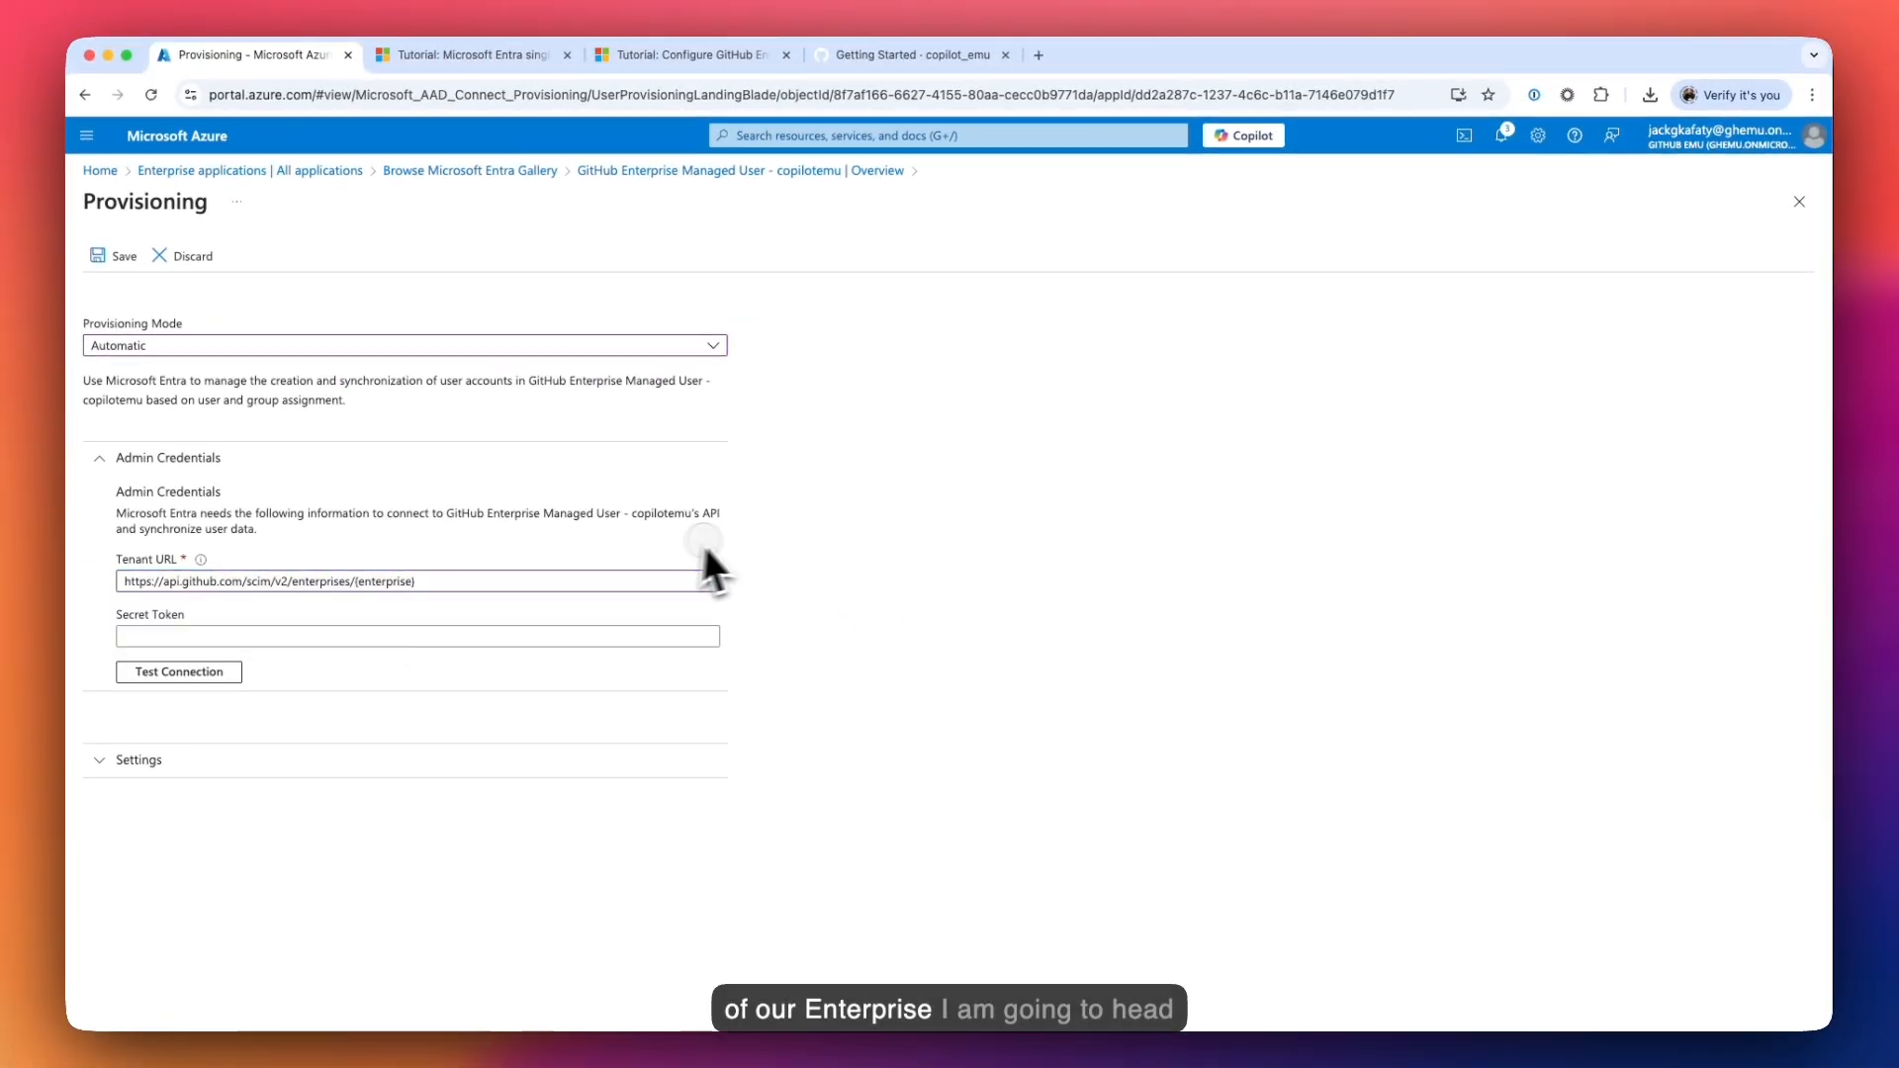
left_click(705, 550)
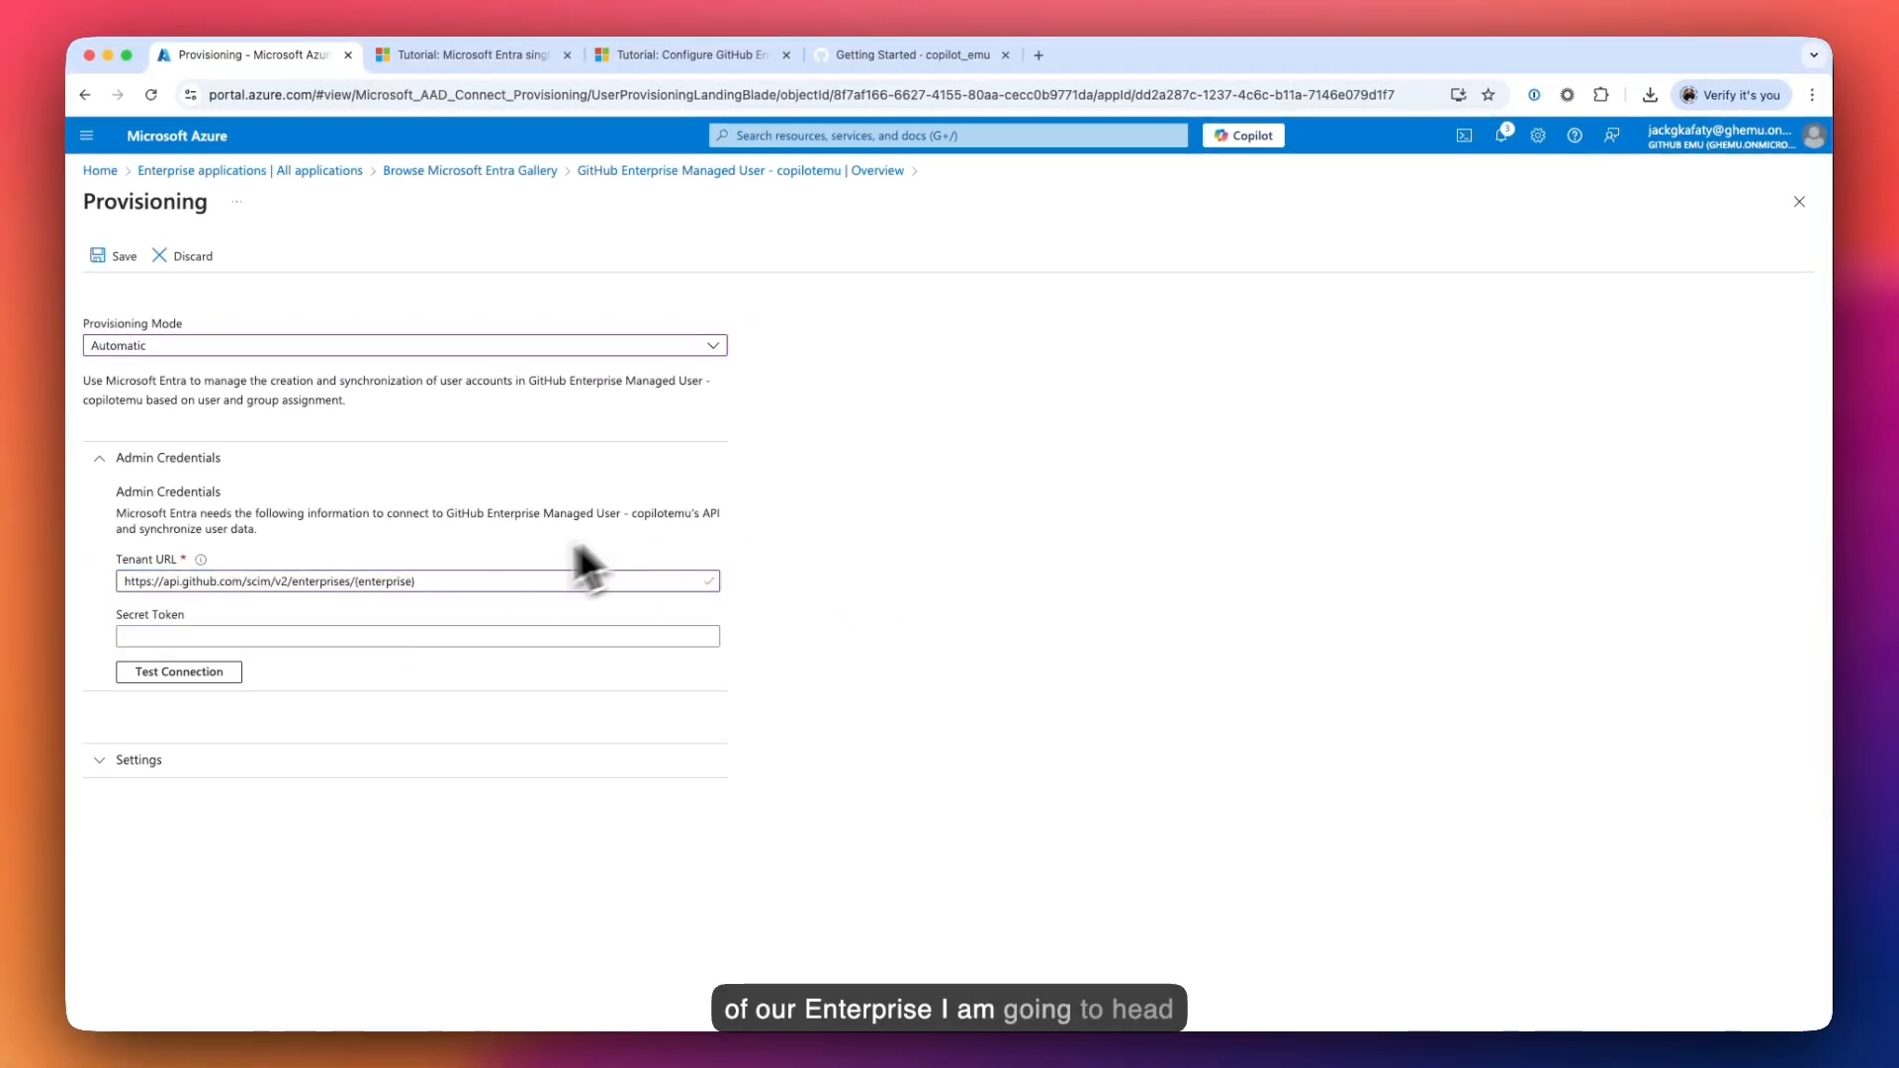
- Replace the {enterprise} placeholder with copilotemu copied from GitHub's address bar
left_click(902, 55)
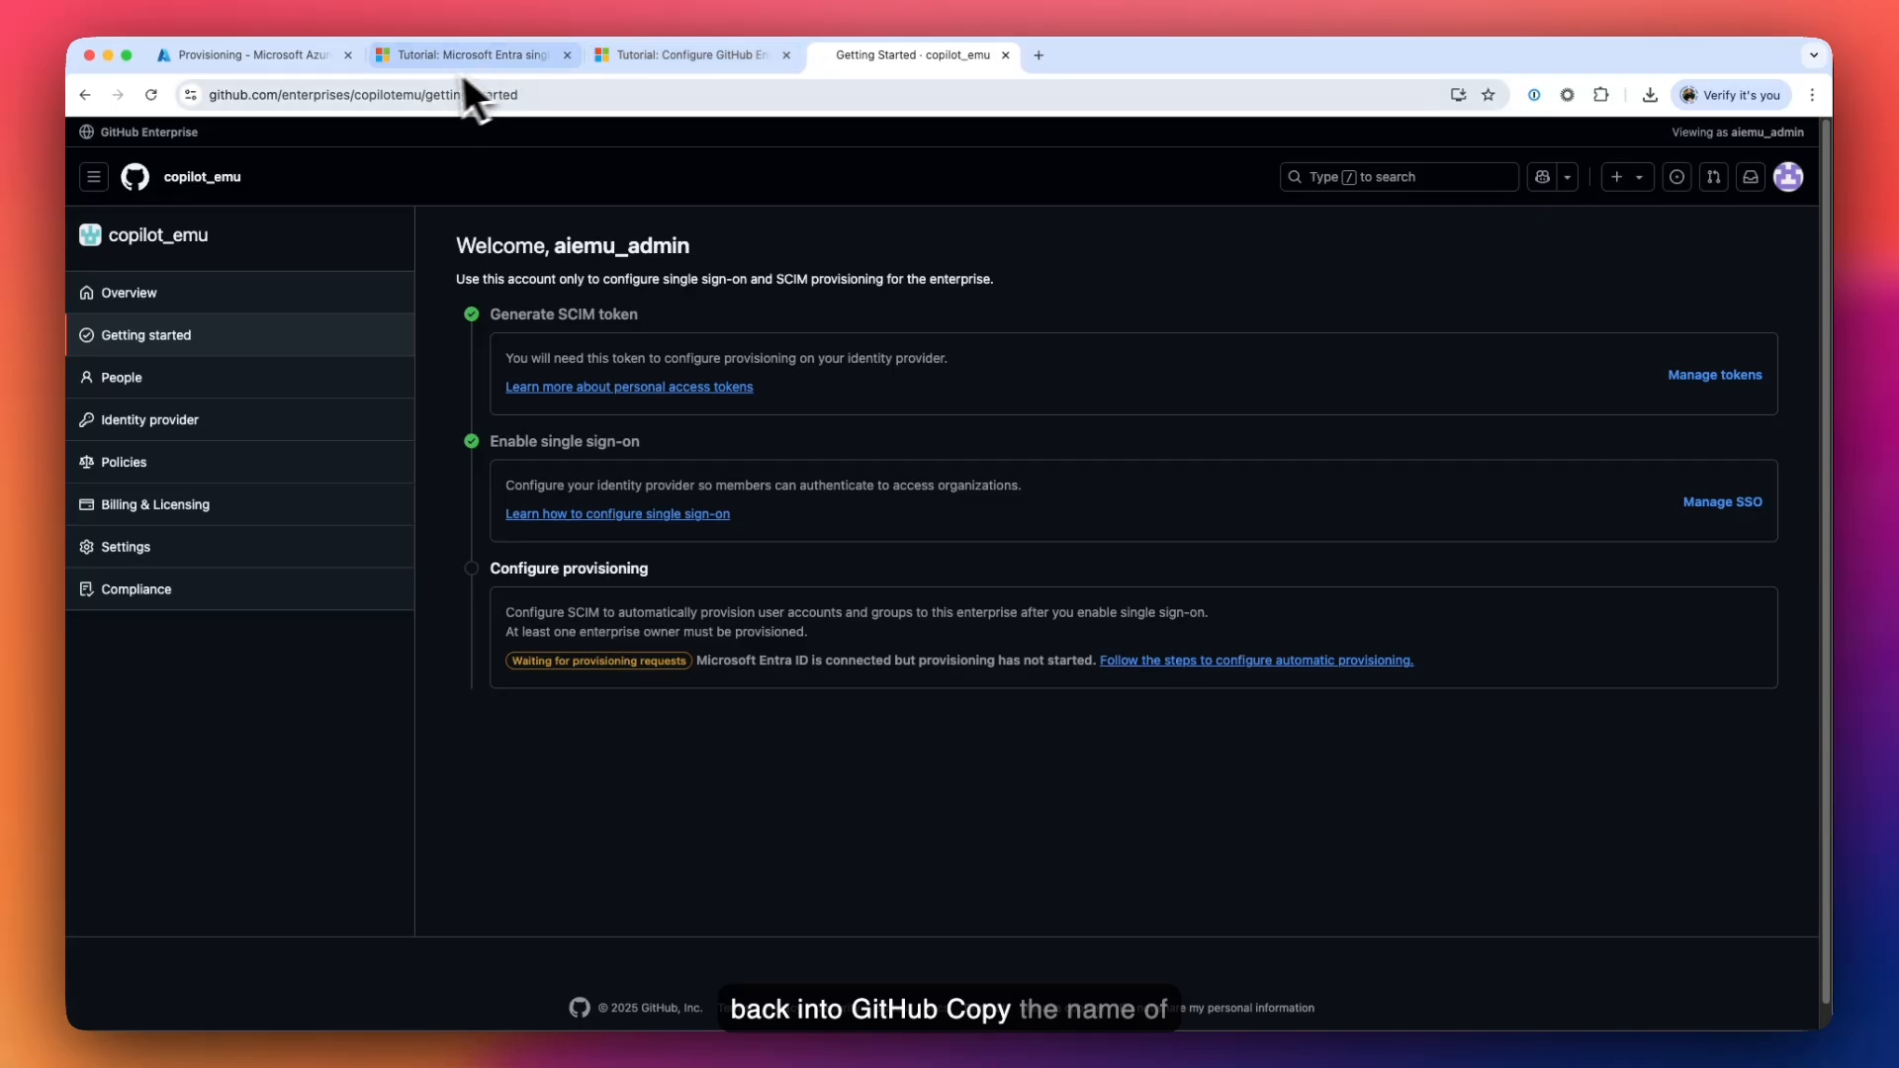
double_click(399, 95)
key("super+c")
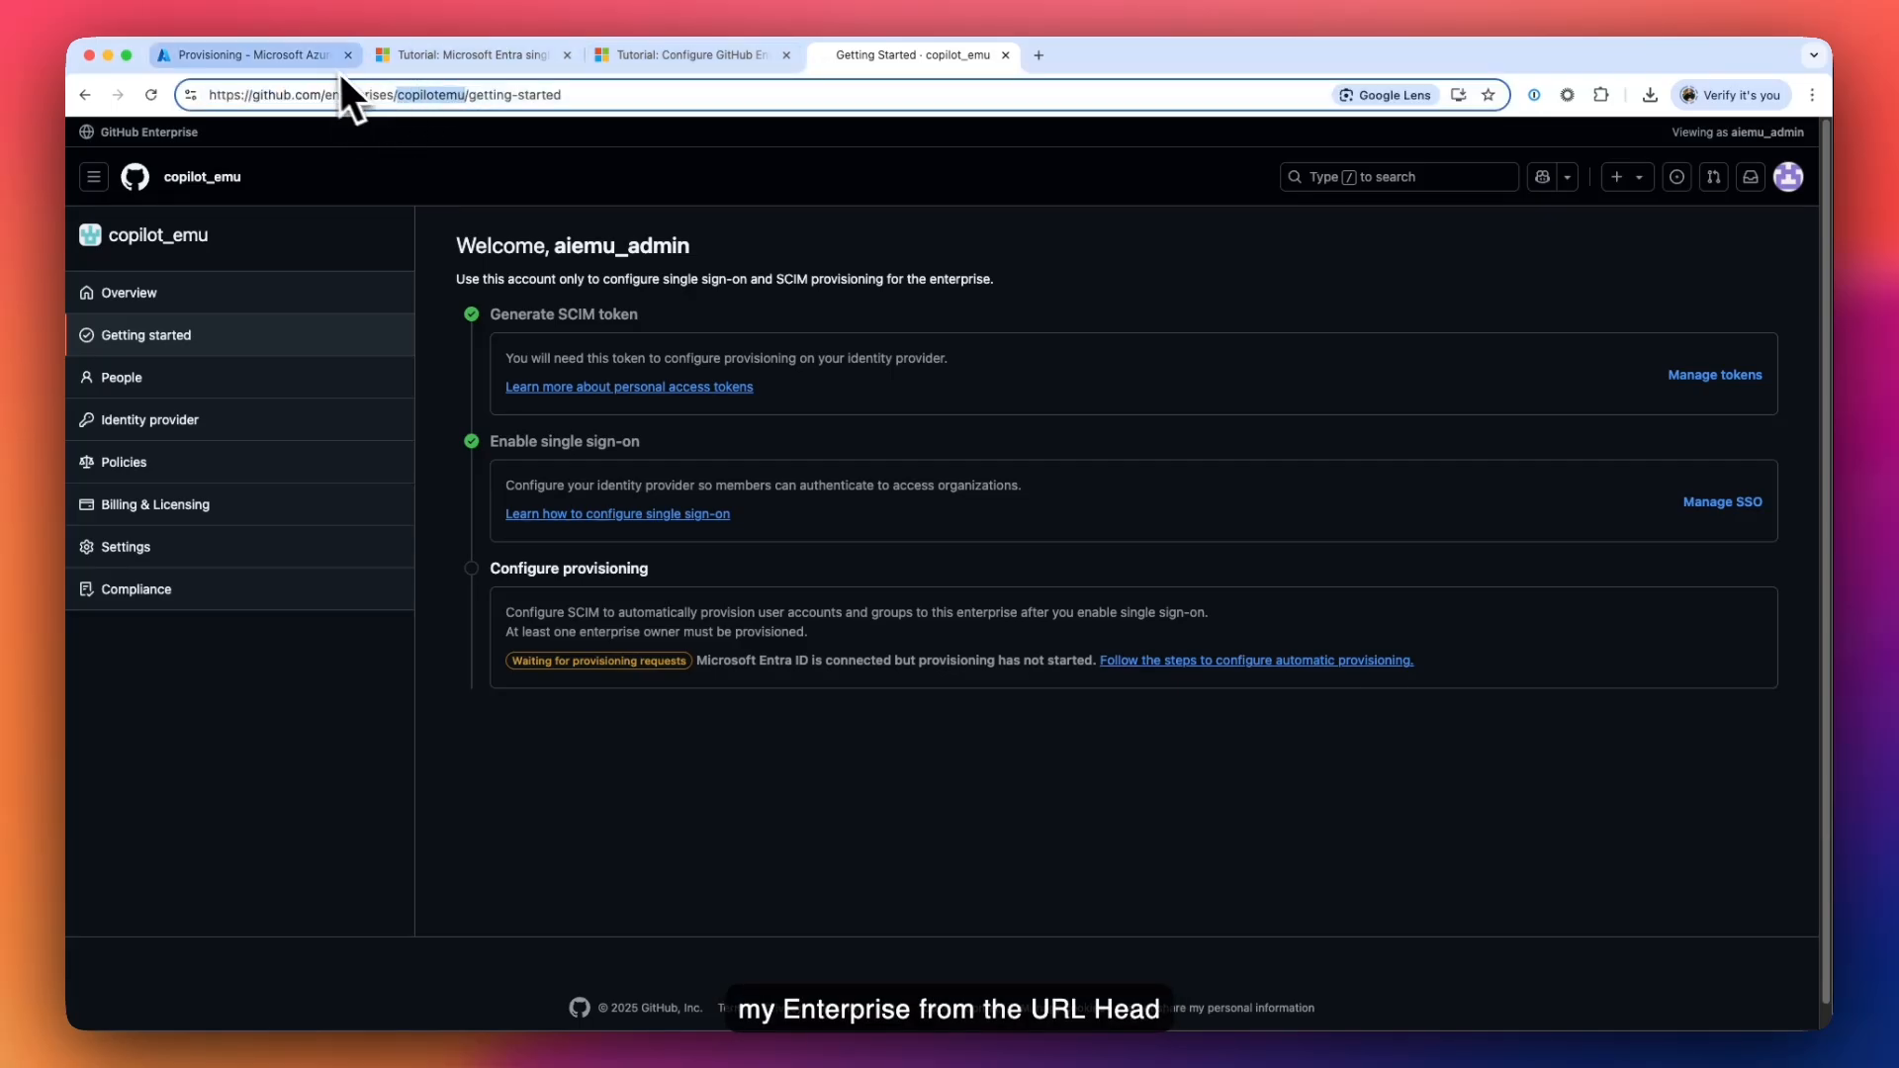
left_click(299, 56)
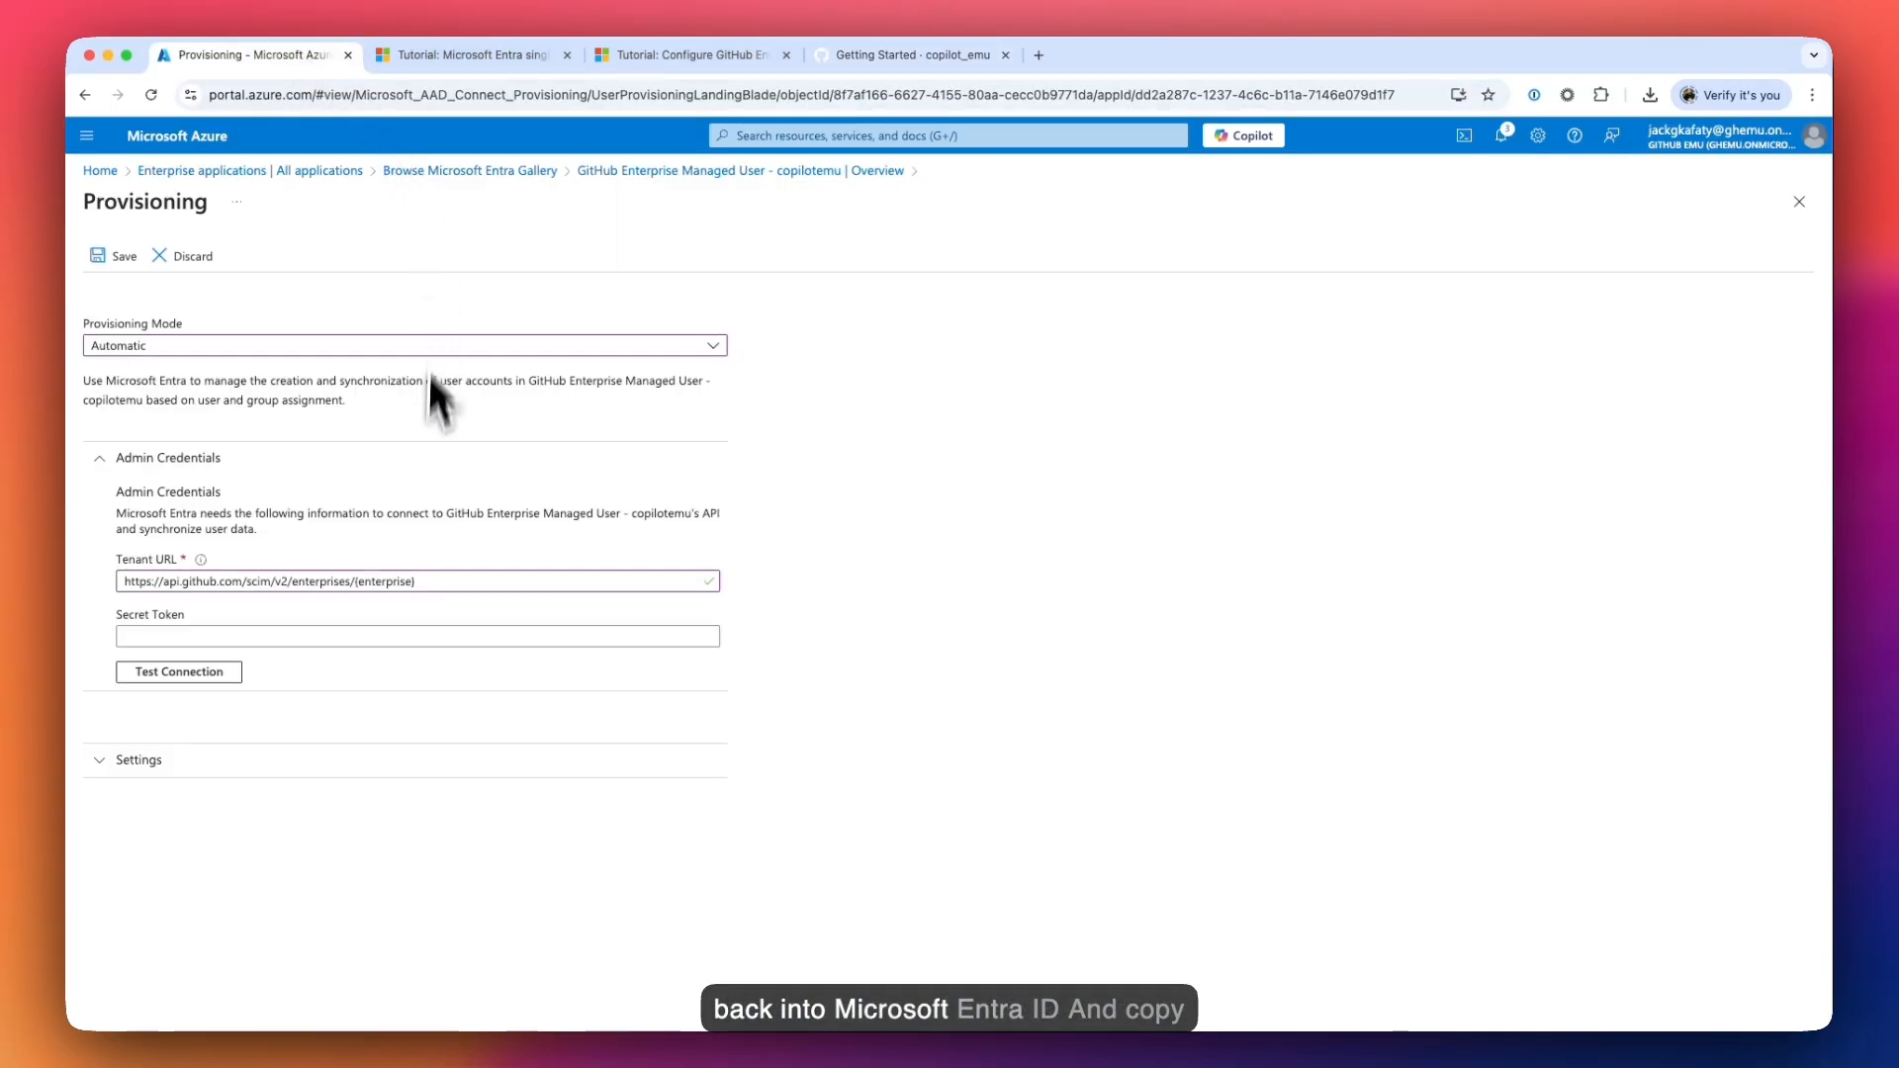
left_click(416, 580)
left_click(358, 583, "shift")
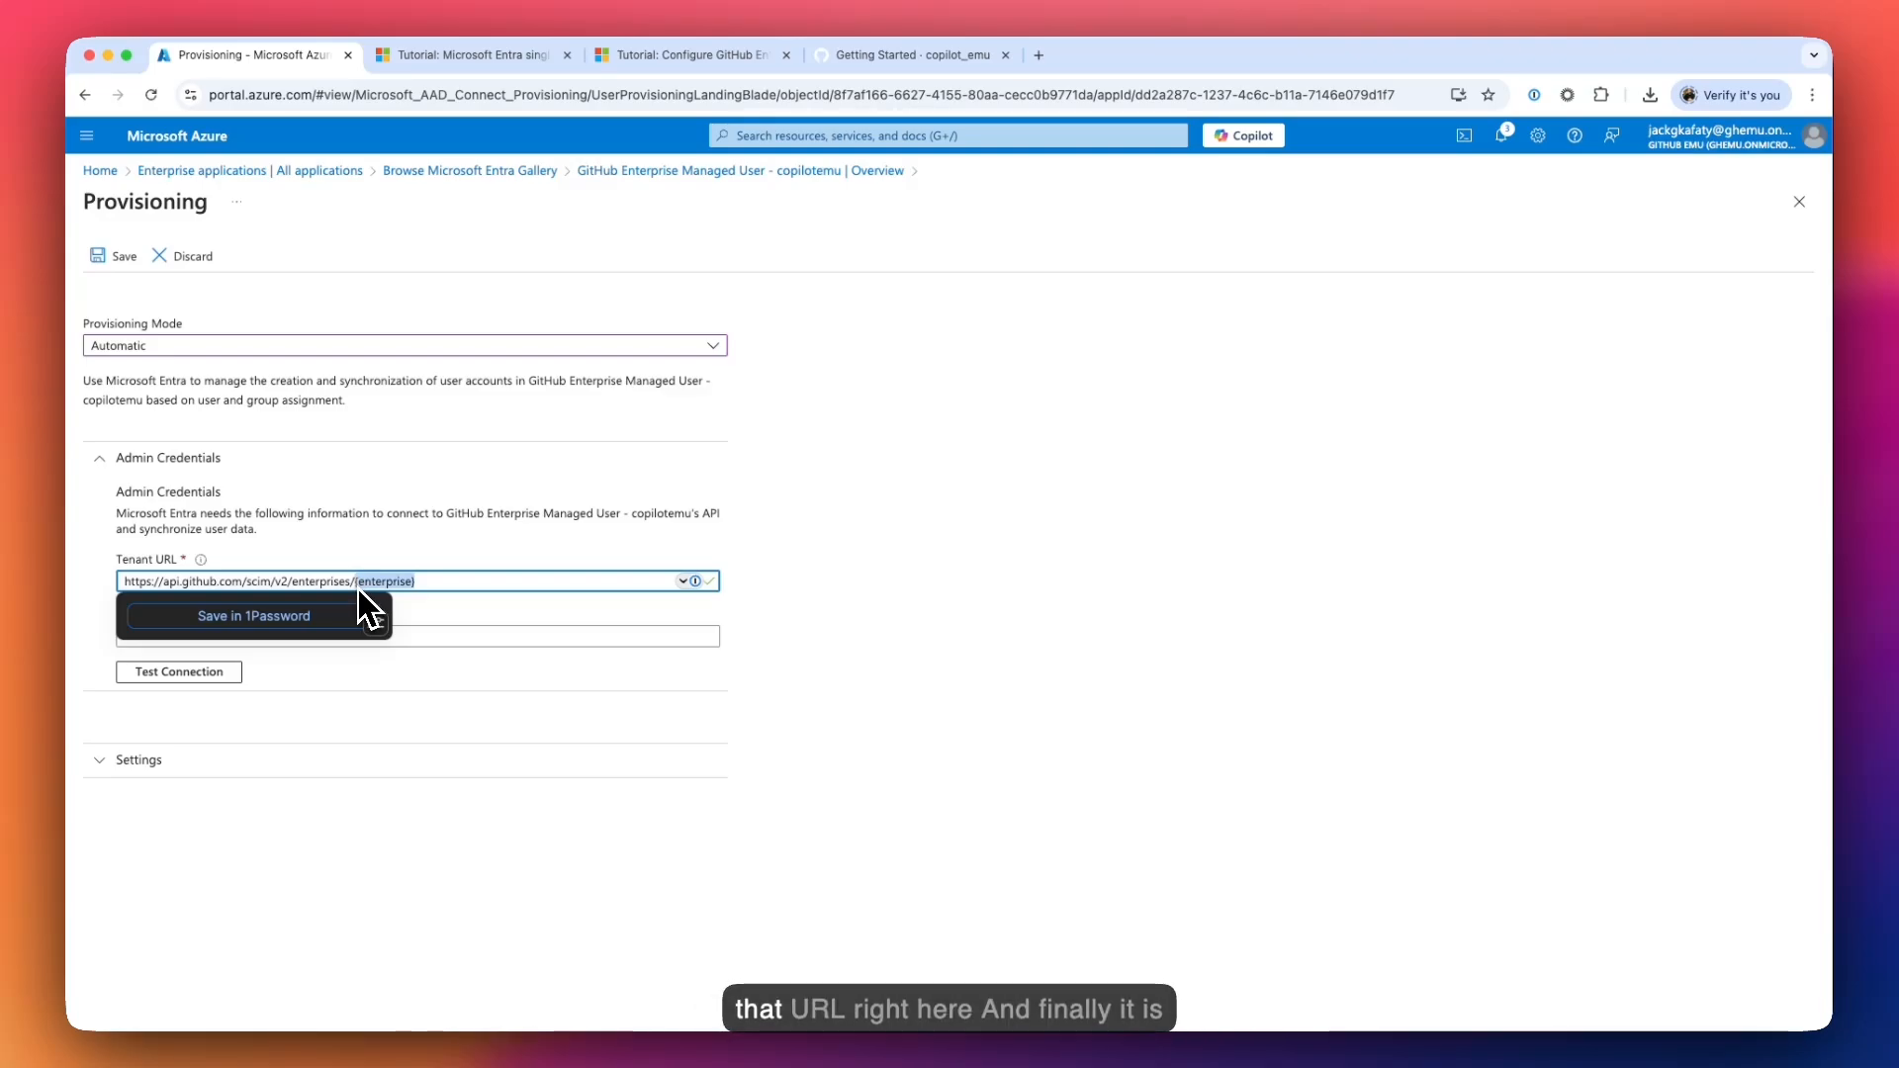
key("super+v")
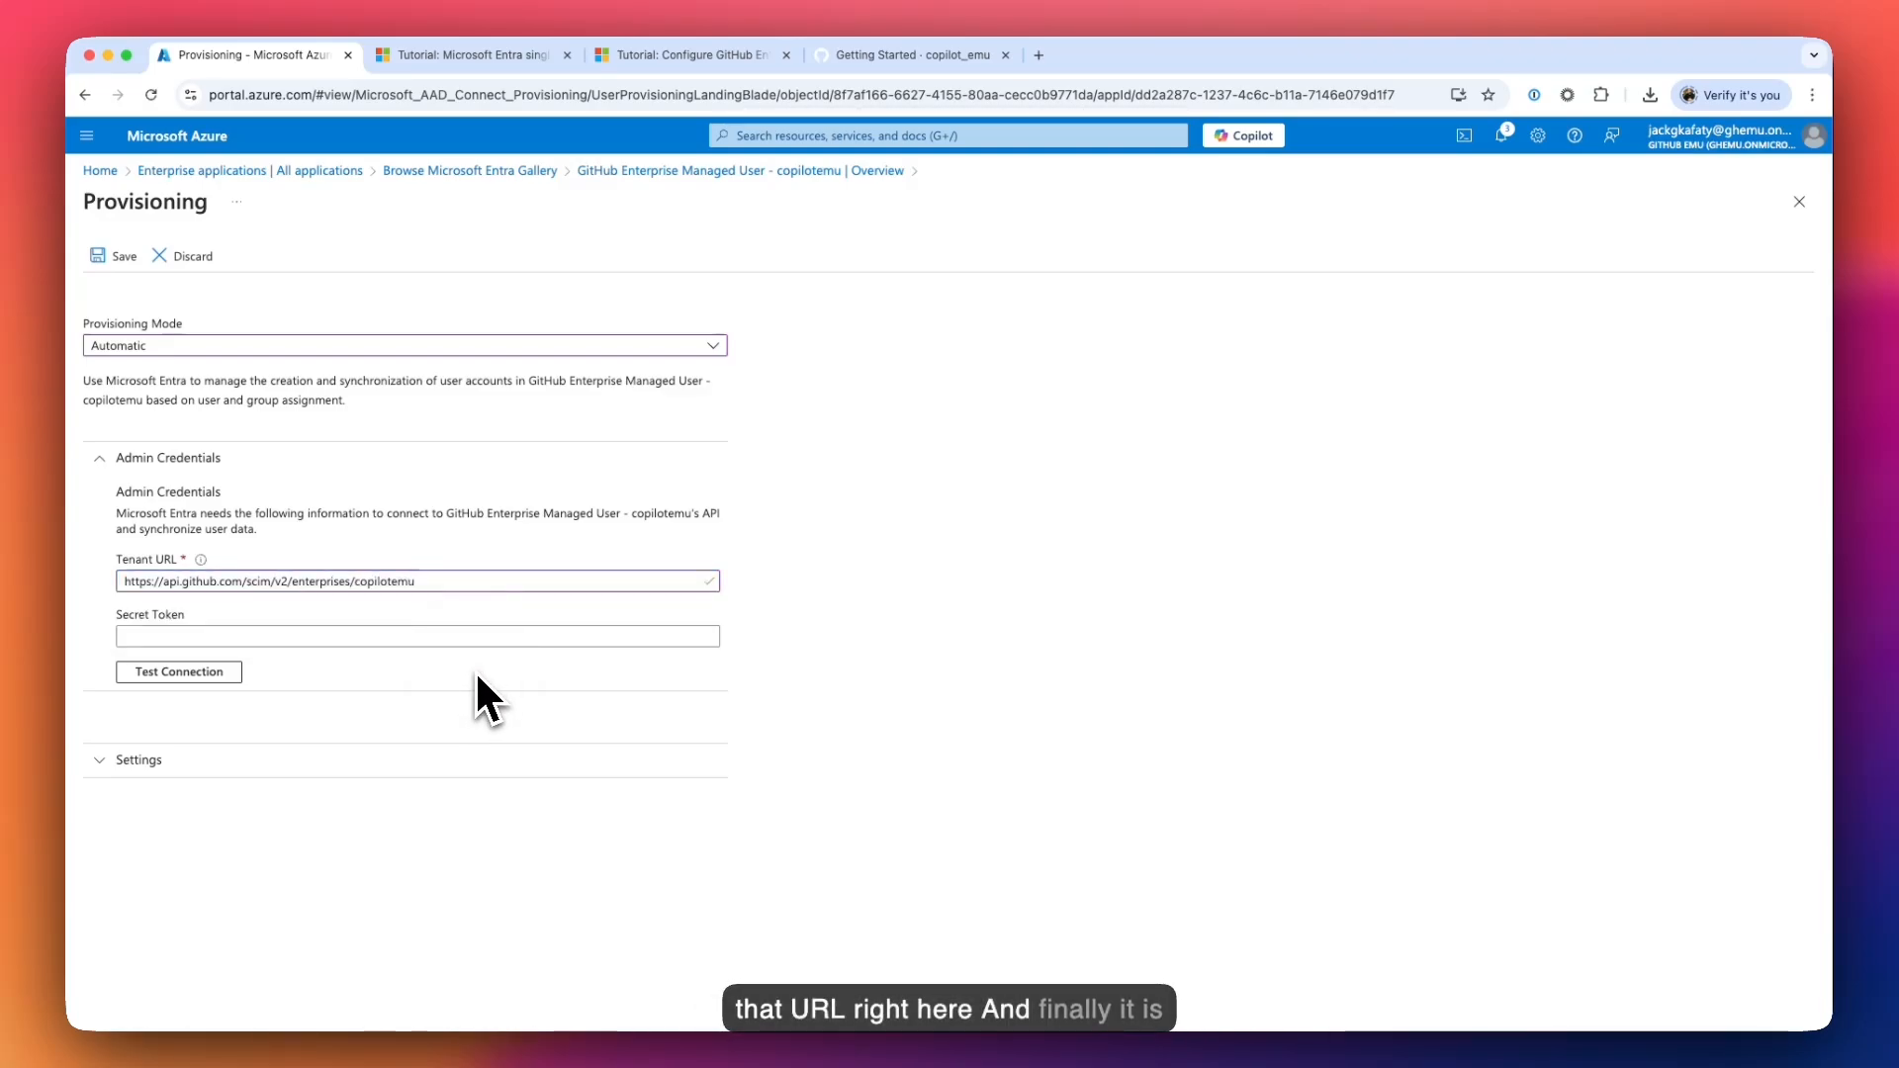
left_click(390, 643)
left_click(848, 708)
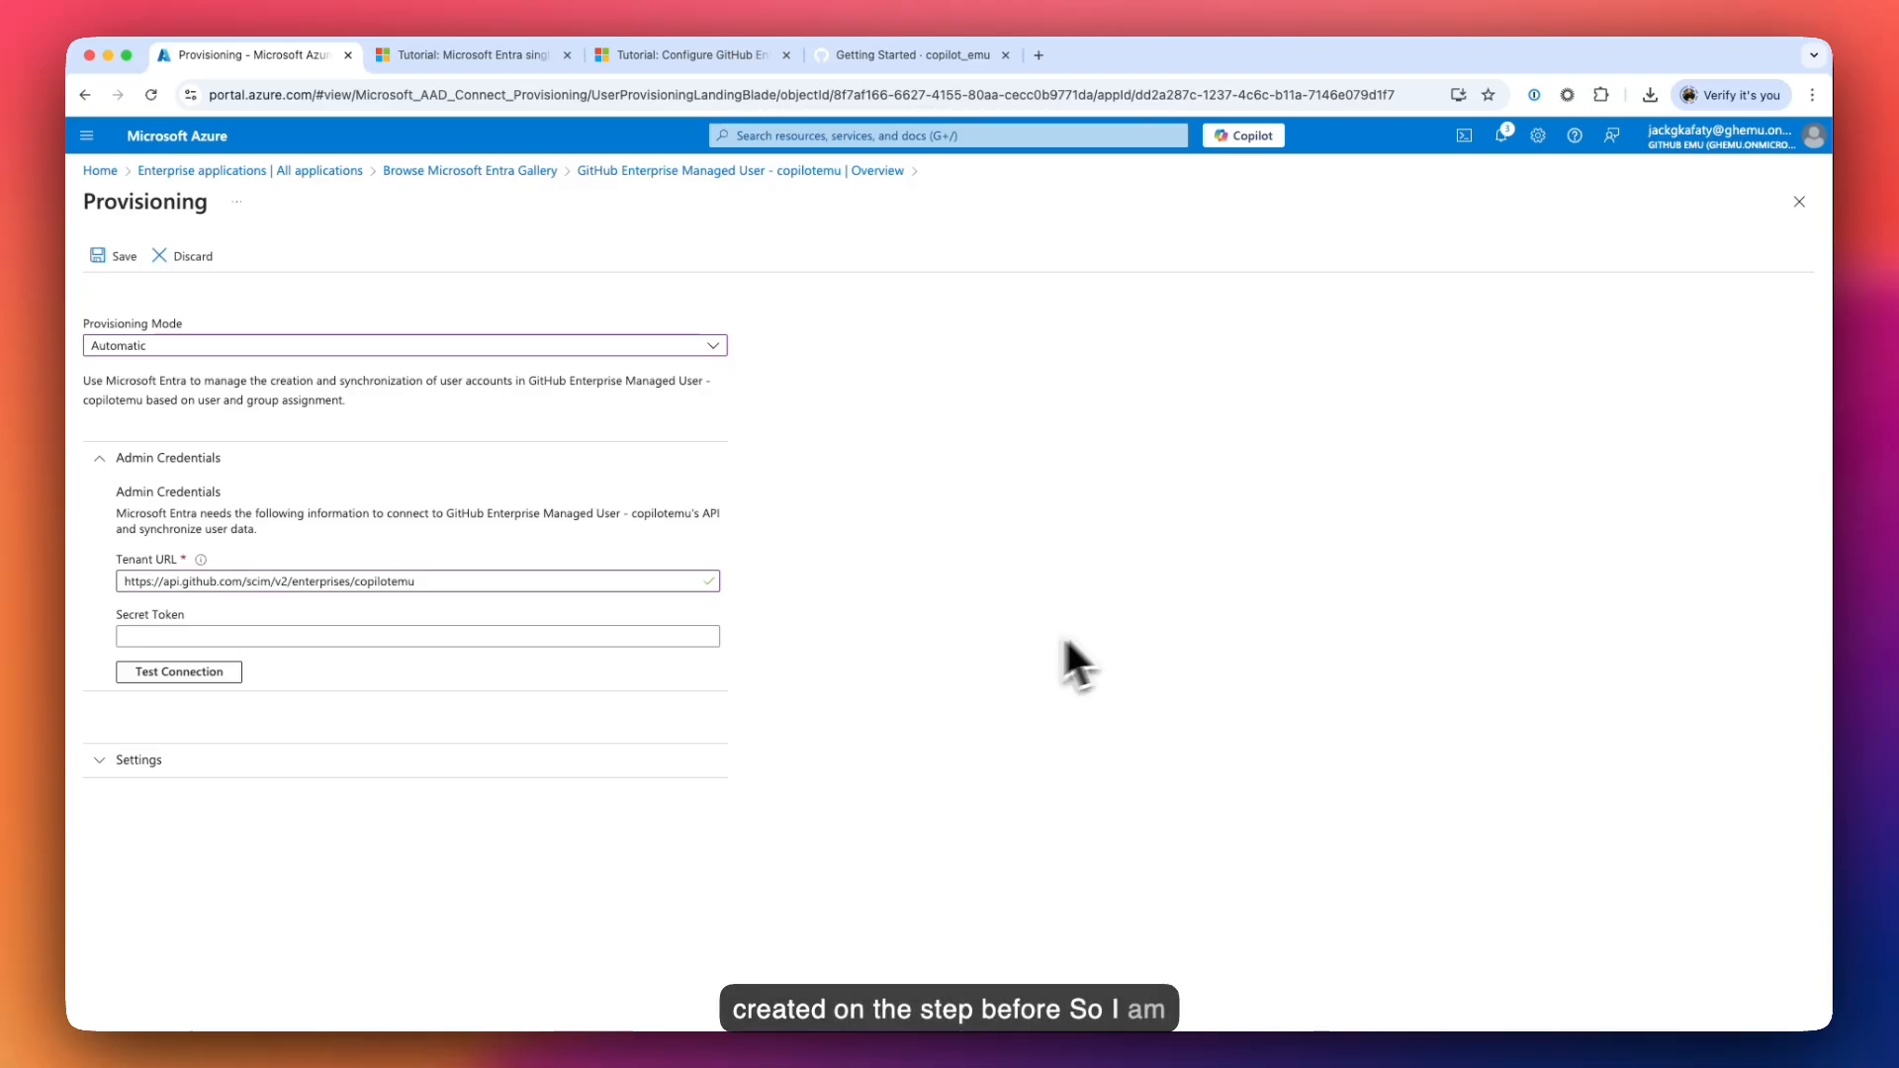
- Copy the saved ghp_ token from line 24 and return to the Azure form
left_click(1543, 1051)
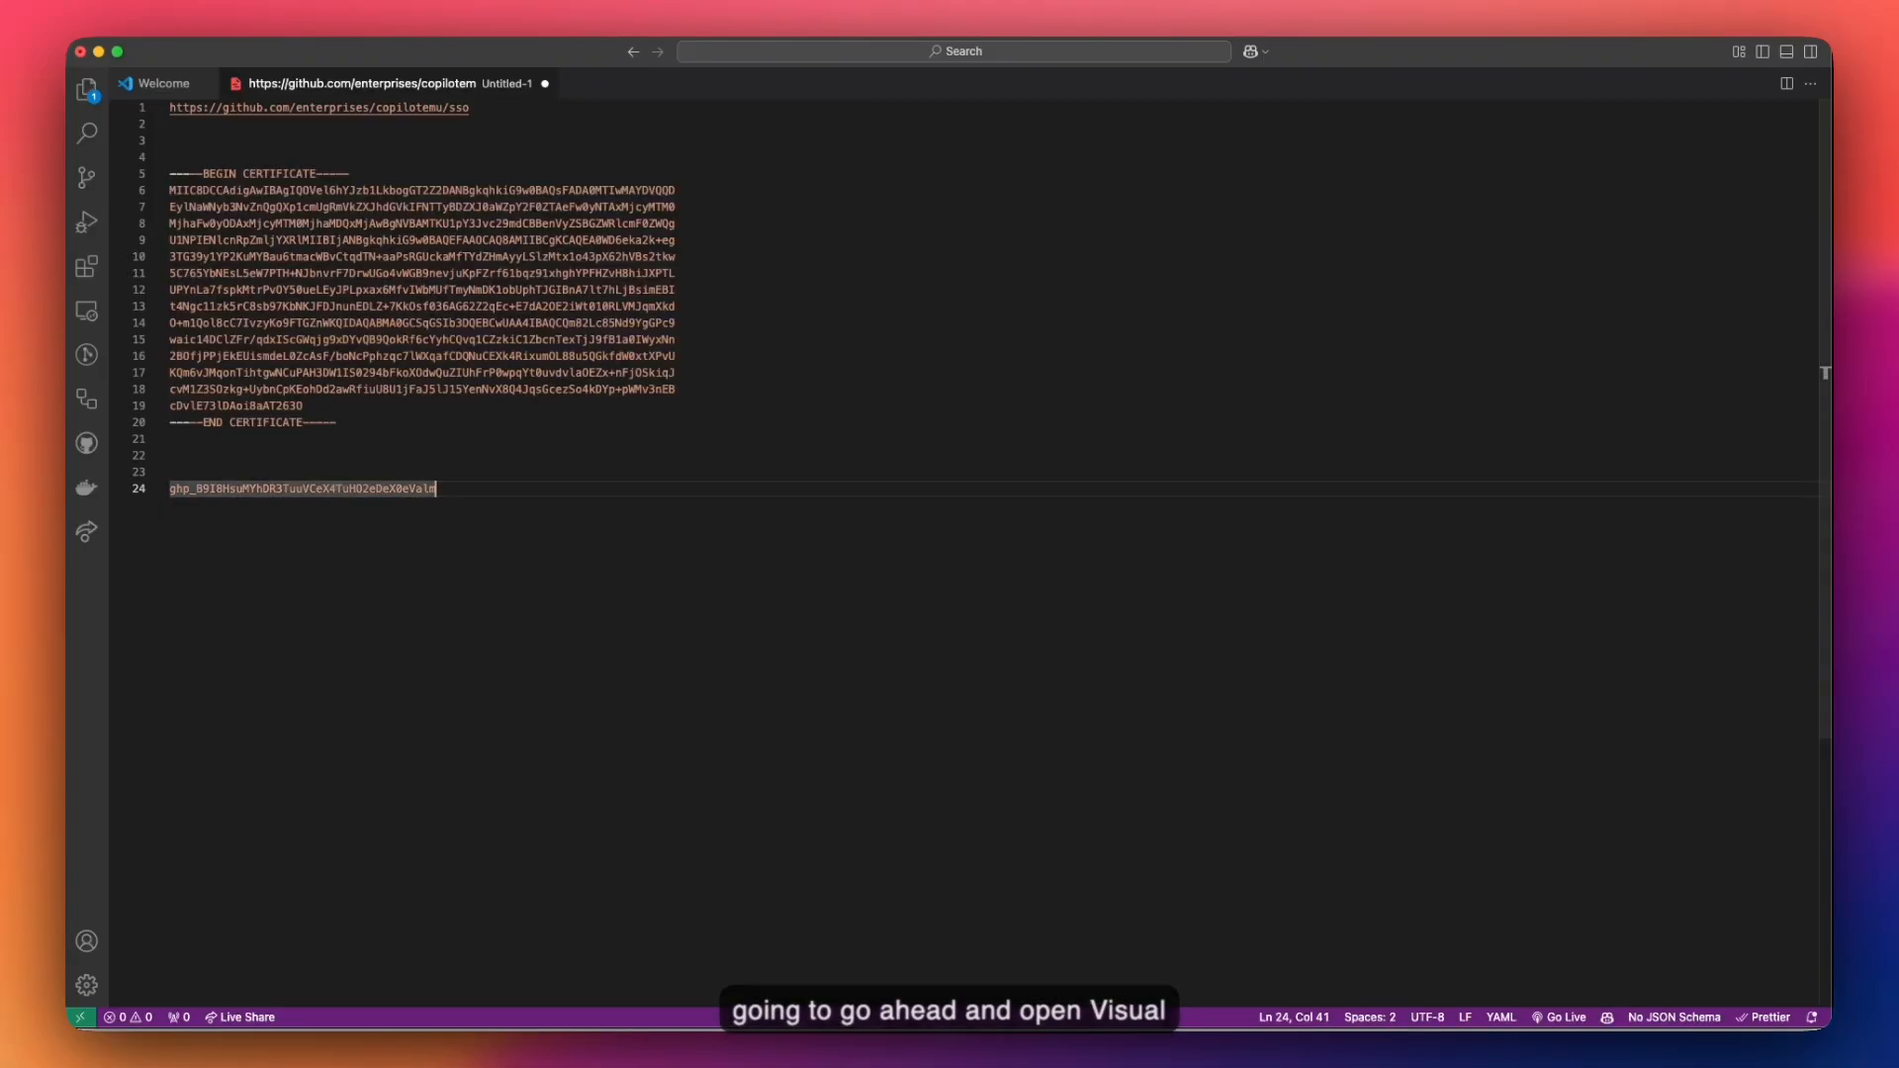
left_click_drag(386, 495, 137, 483)
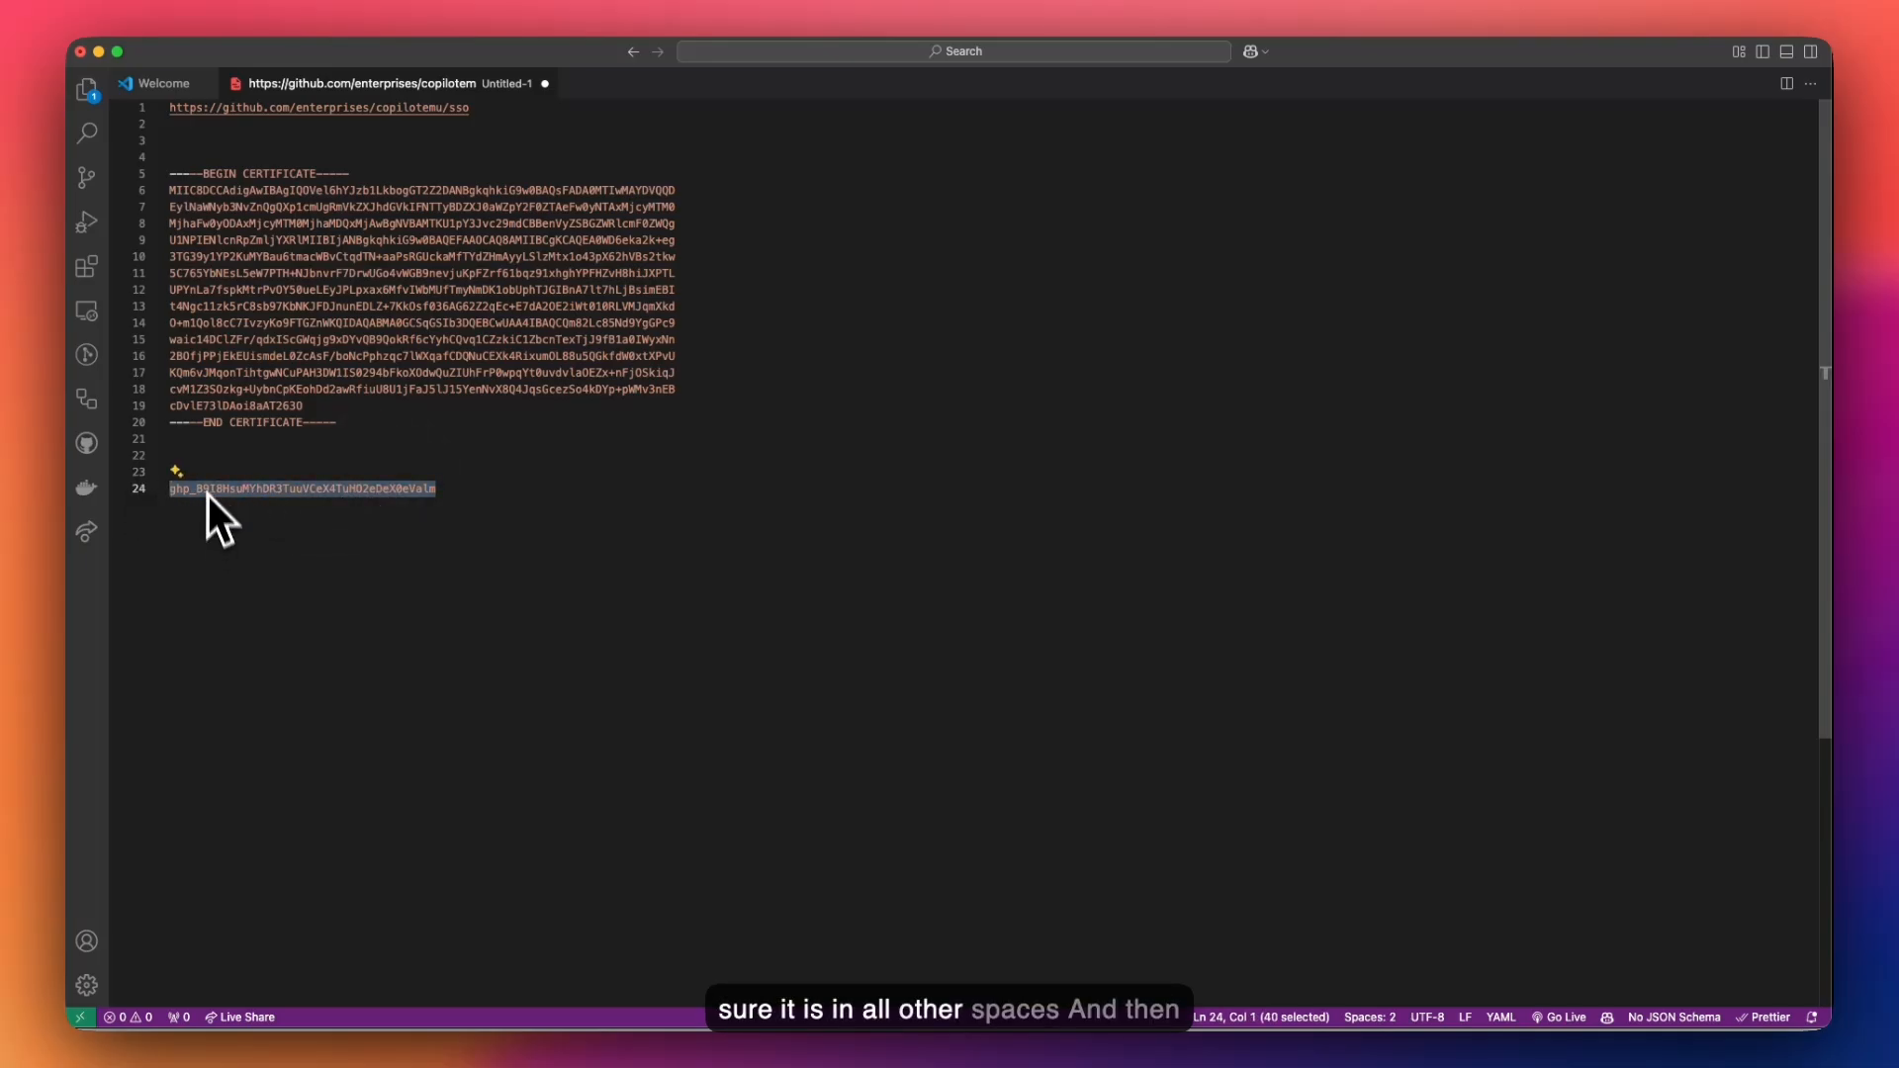
key("super+Tab")
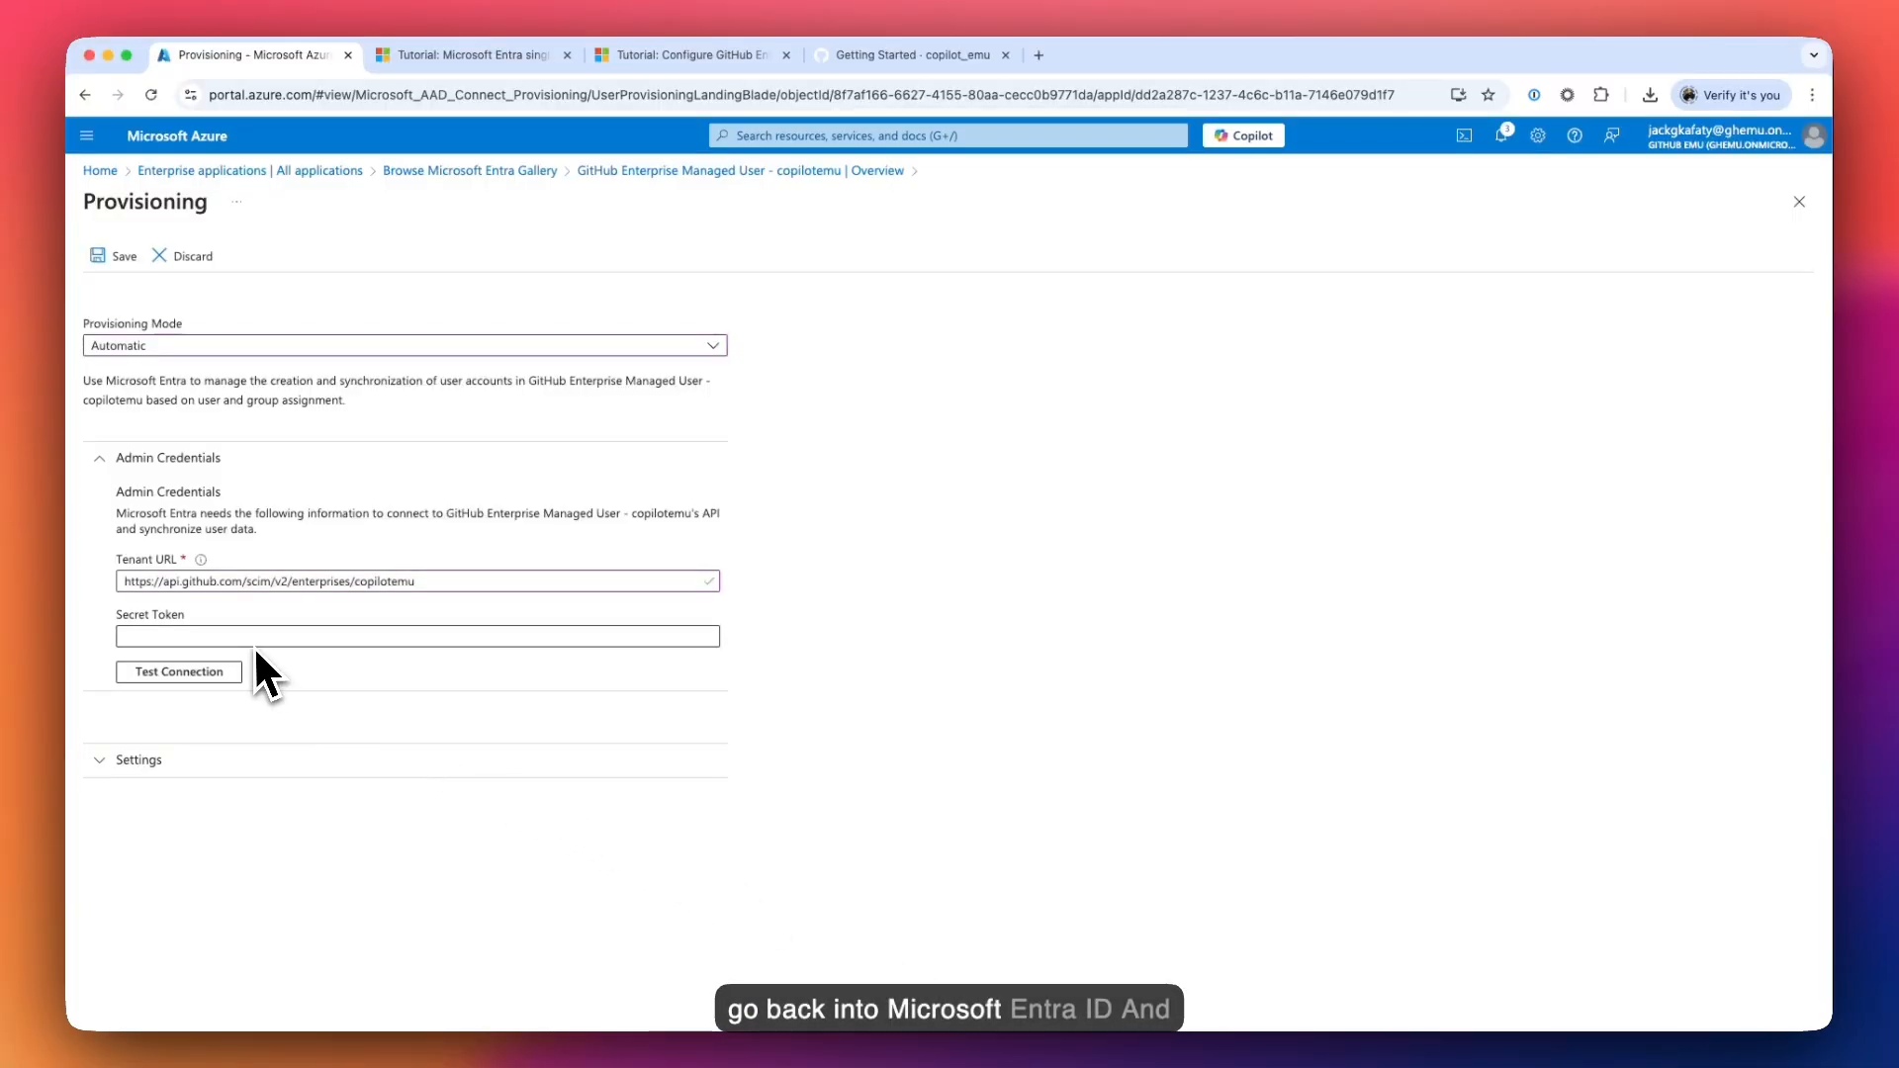
- Paste the GitHub token as Secret Token, test the connection, and save the provisioning settings
left_click(188, 638)
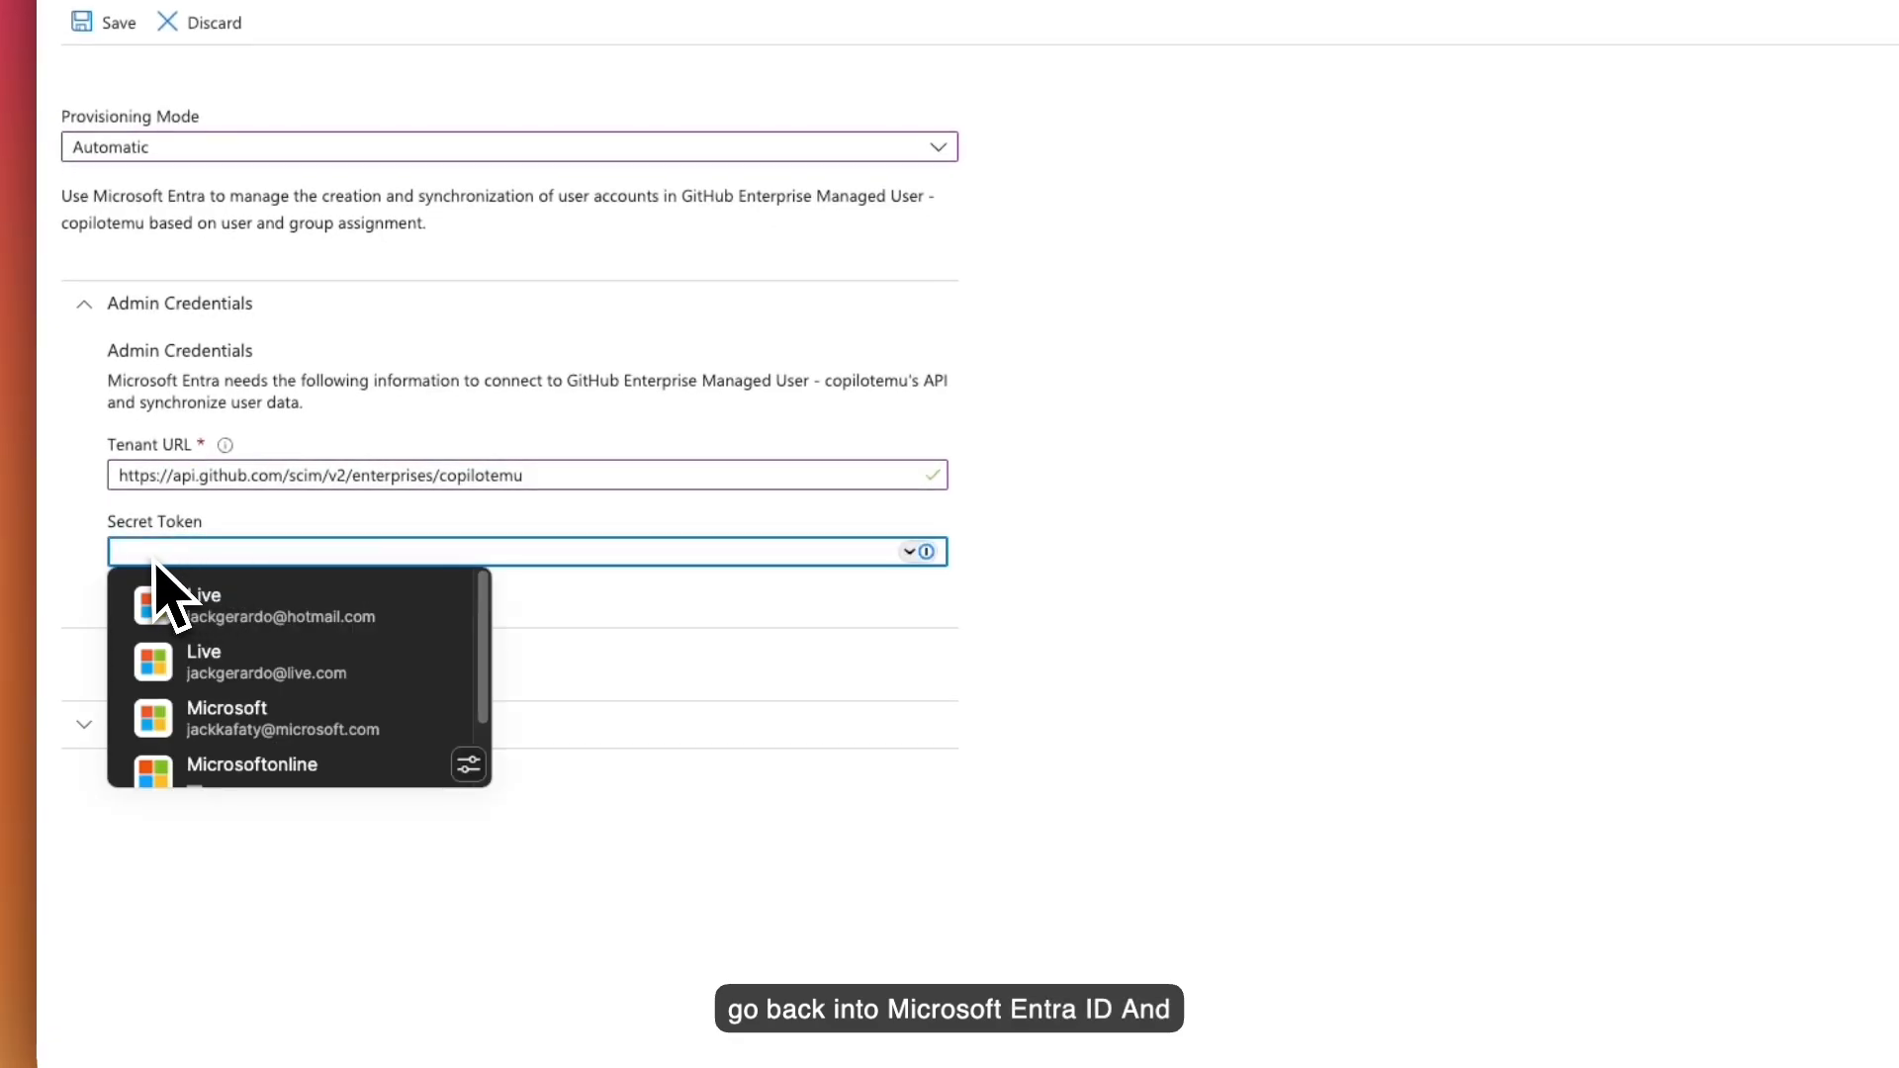
key("super+v")
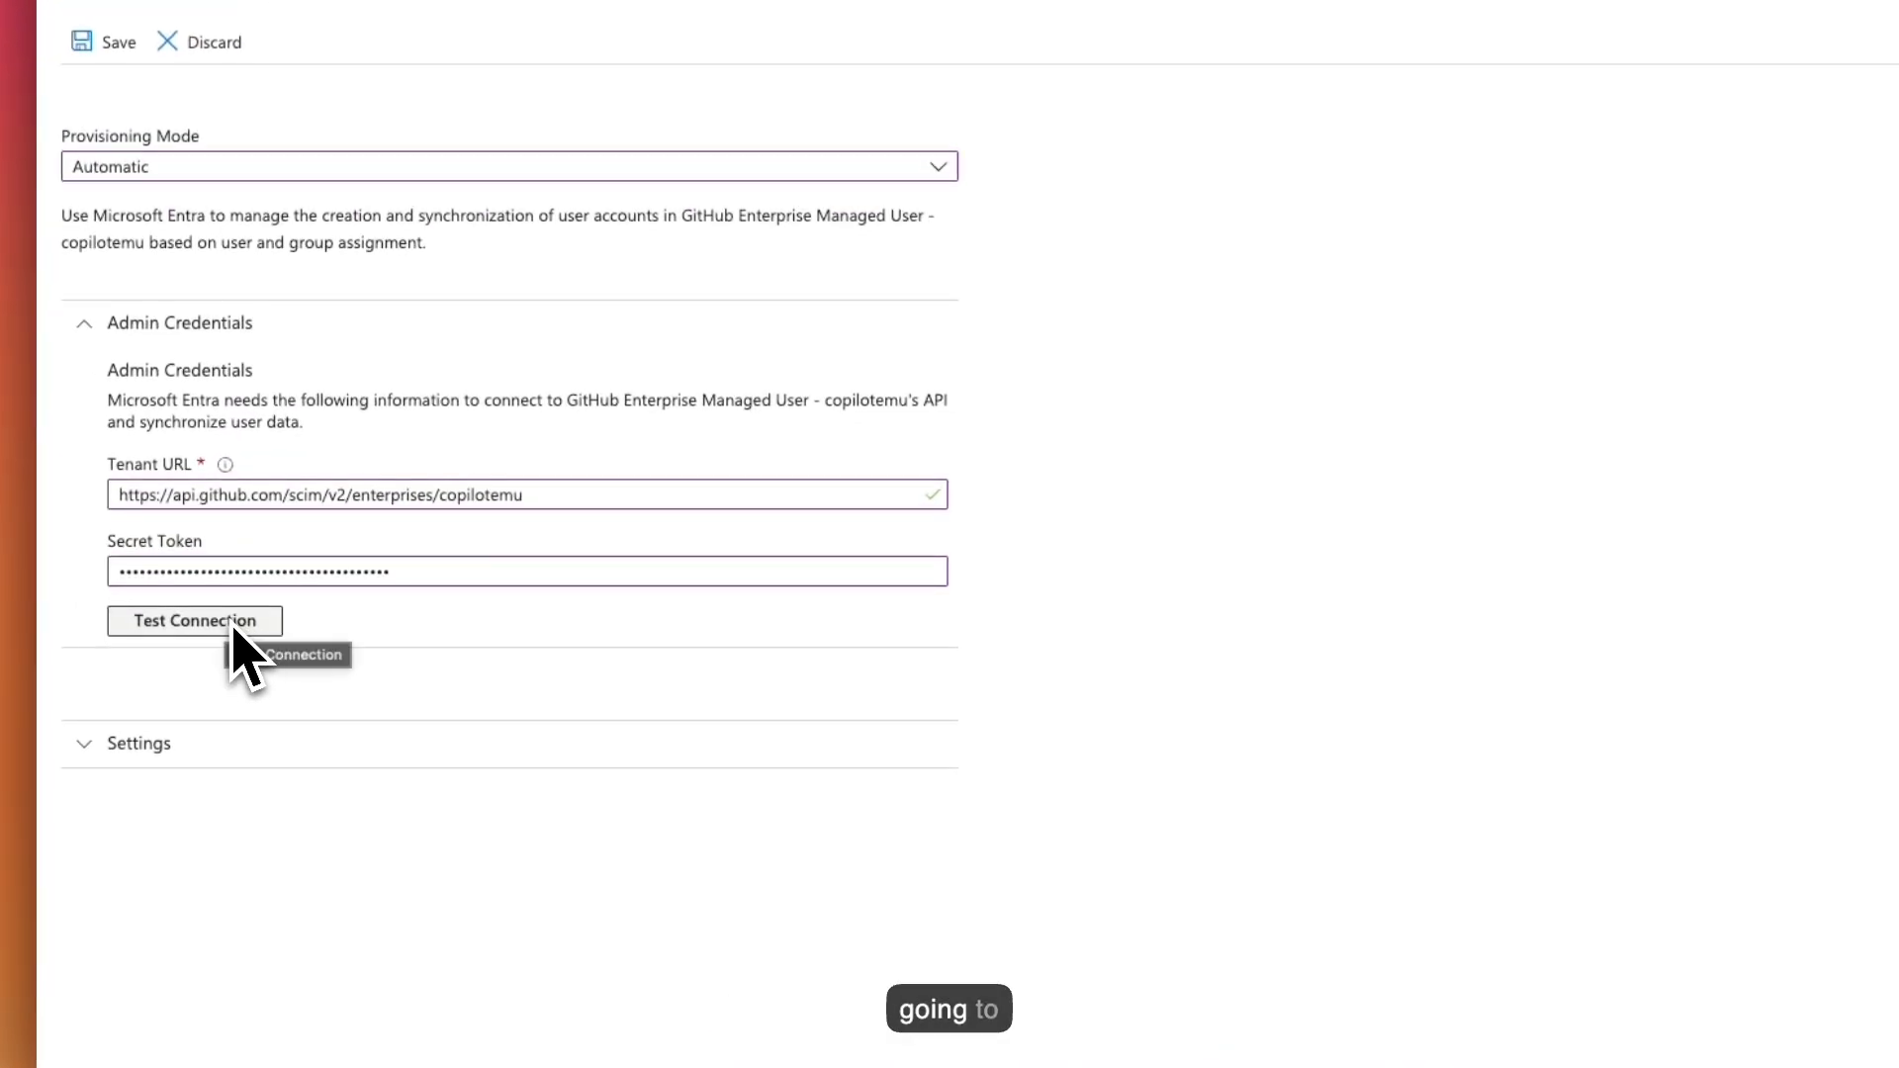
left_click(234, 628)
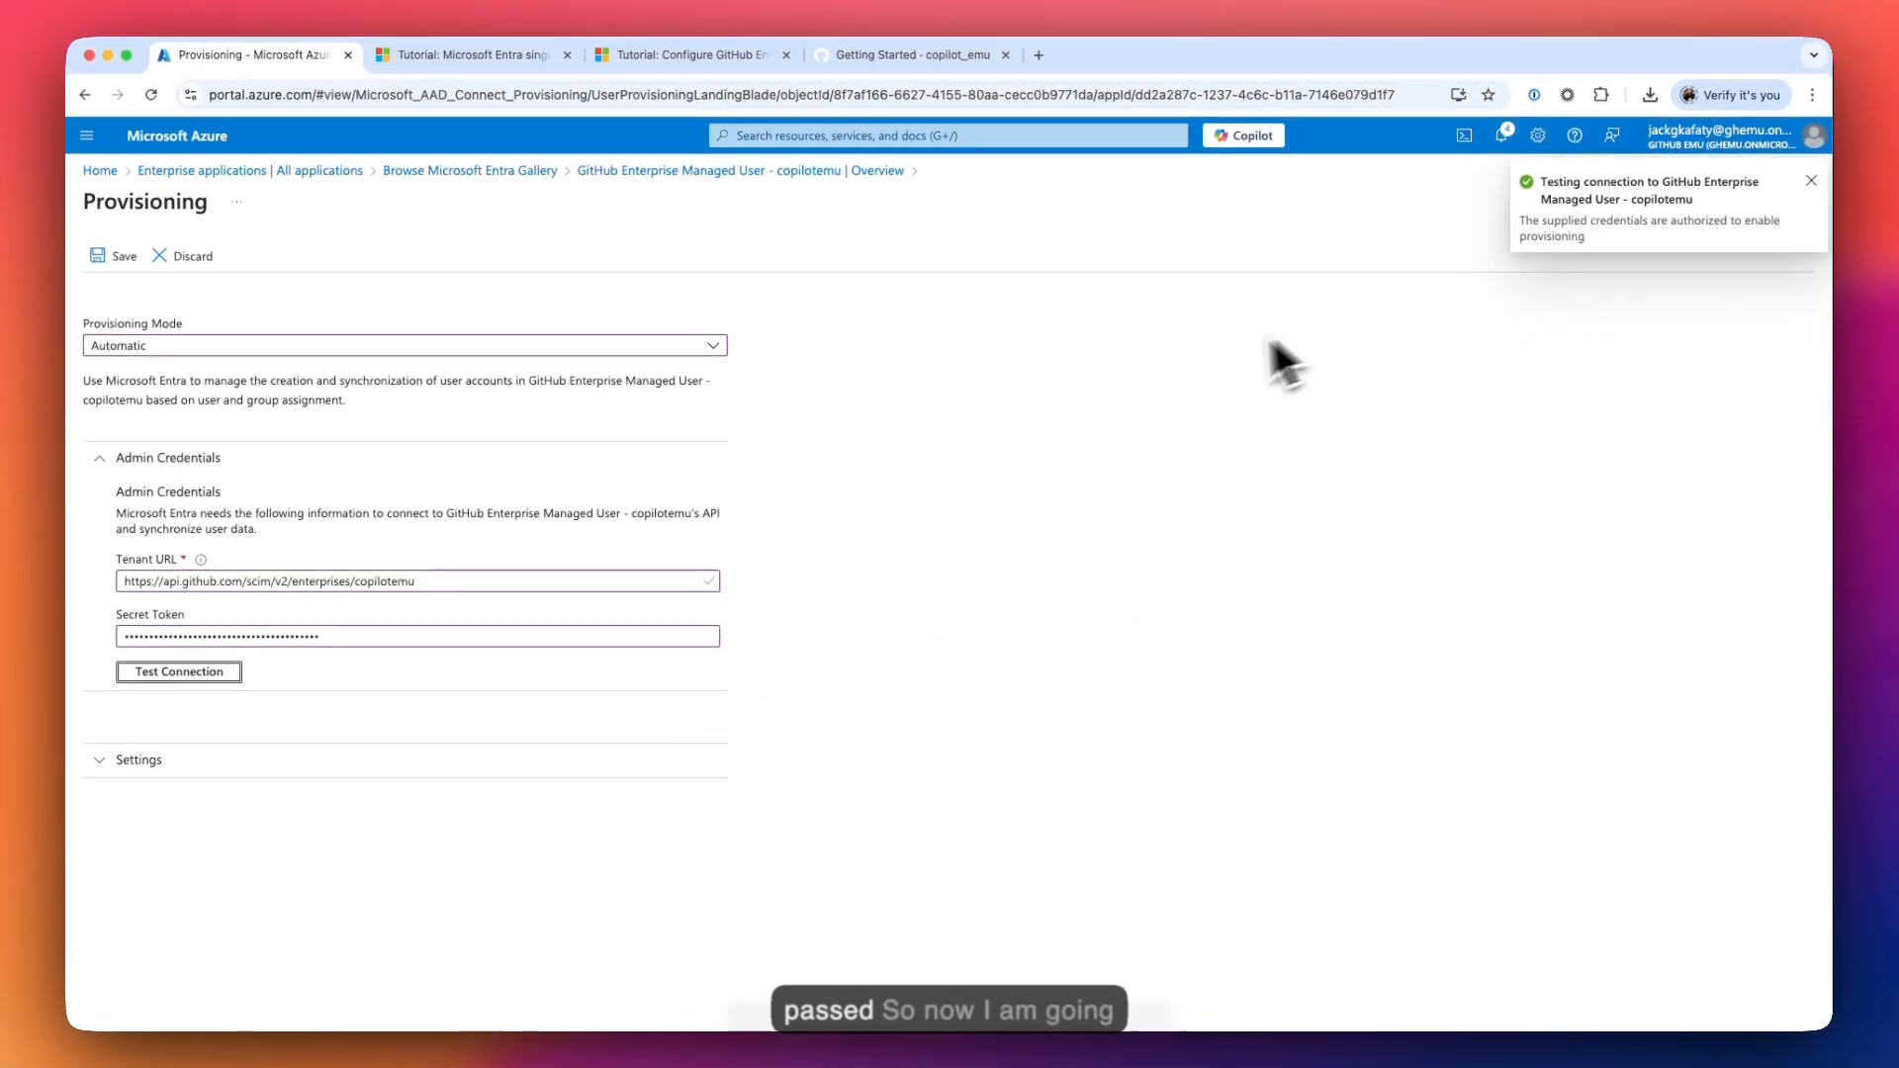
left_click(949, 448)
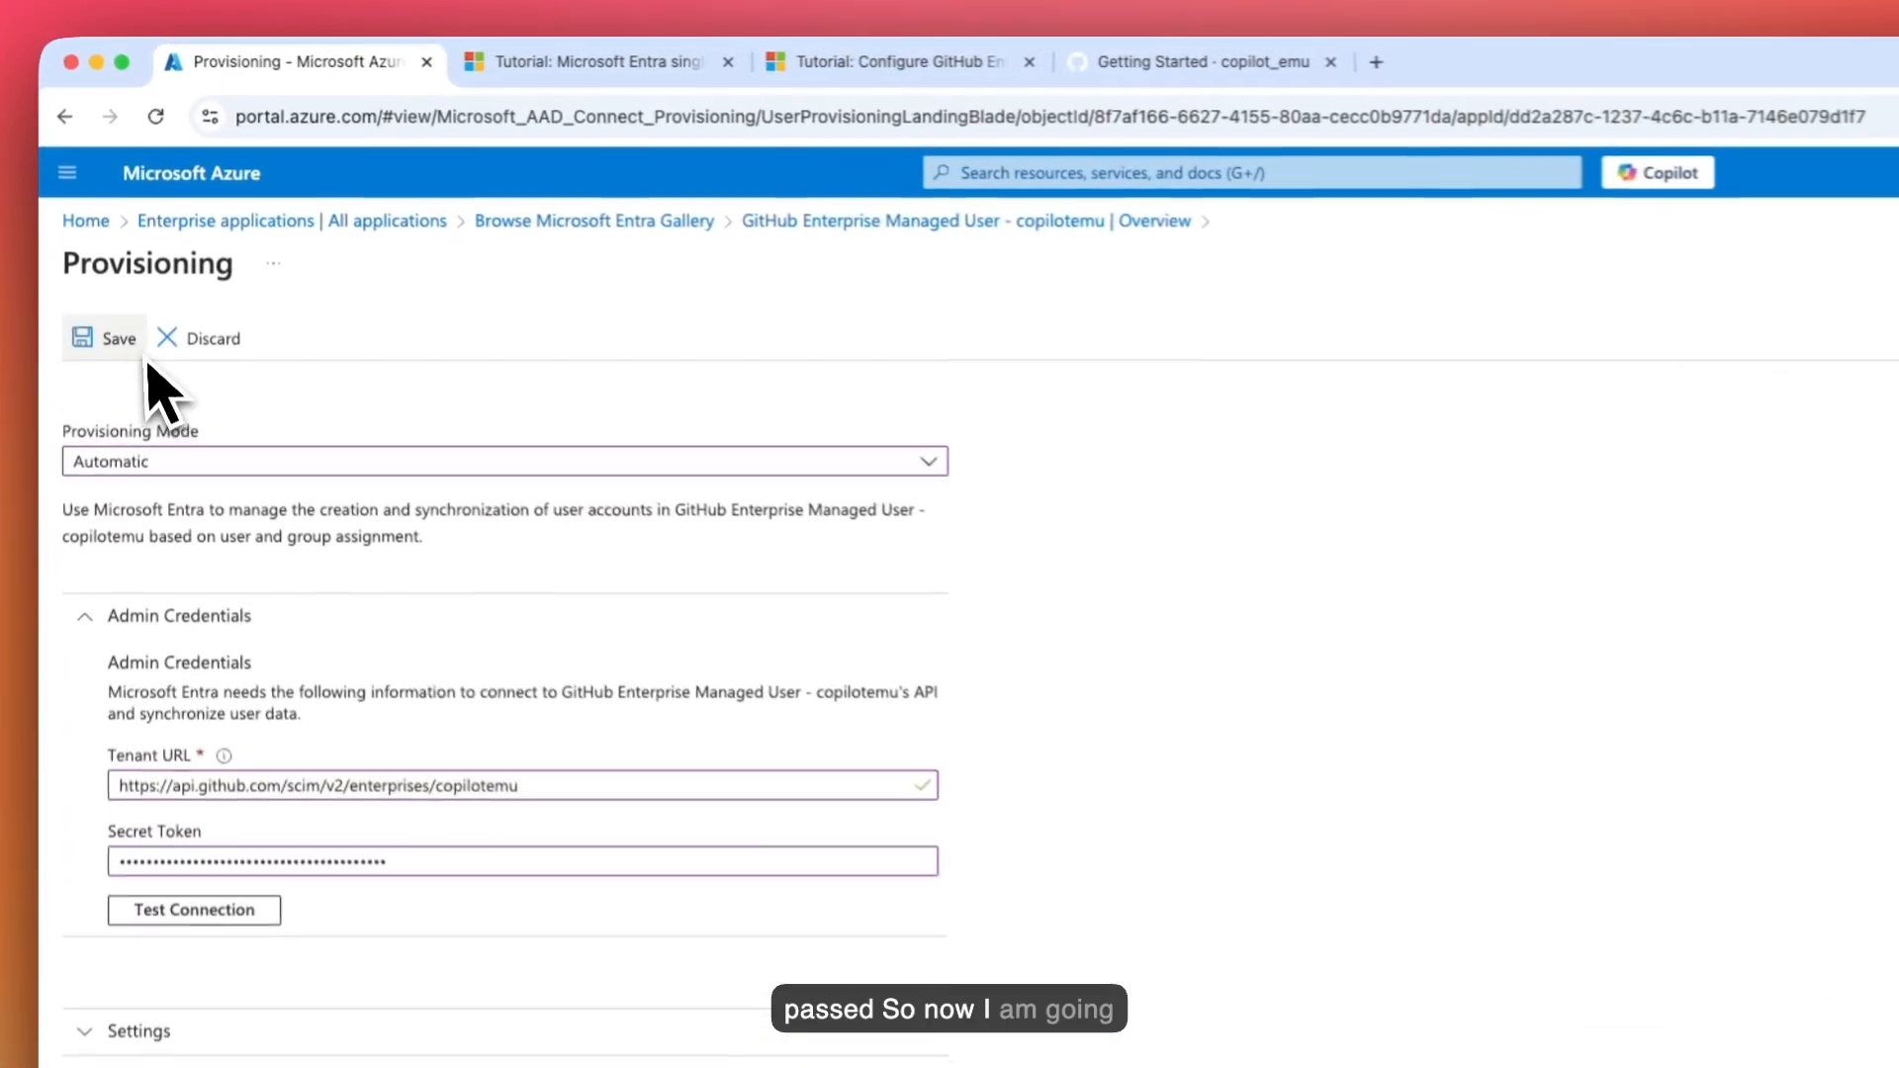
left_click(115, 256)
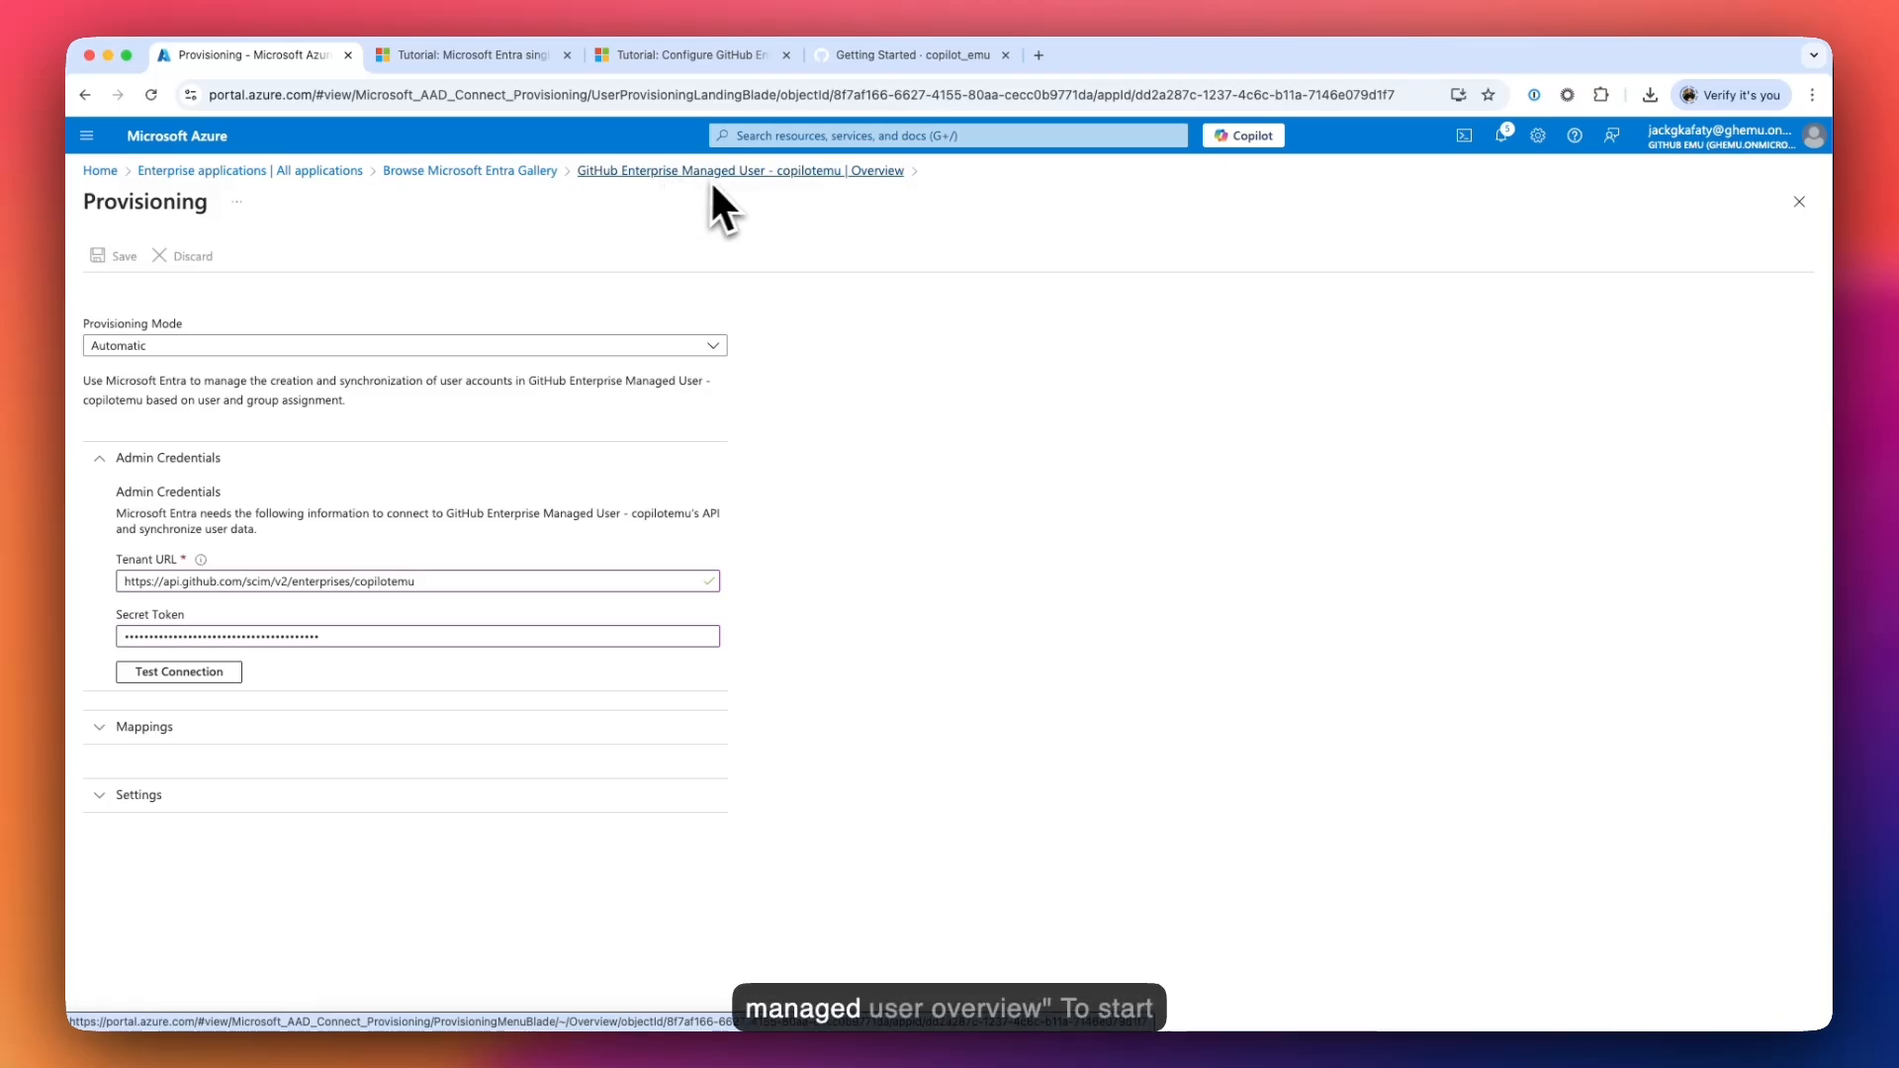
- Start provisioning for the copilotemu app and expand details showing the 40-minute interval
left_click(758, 181)
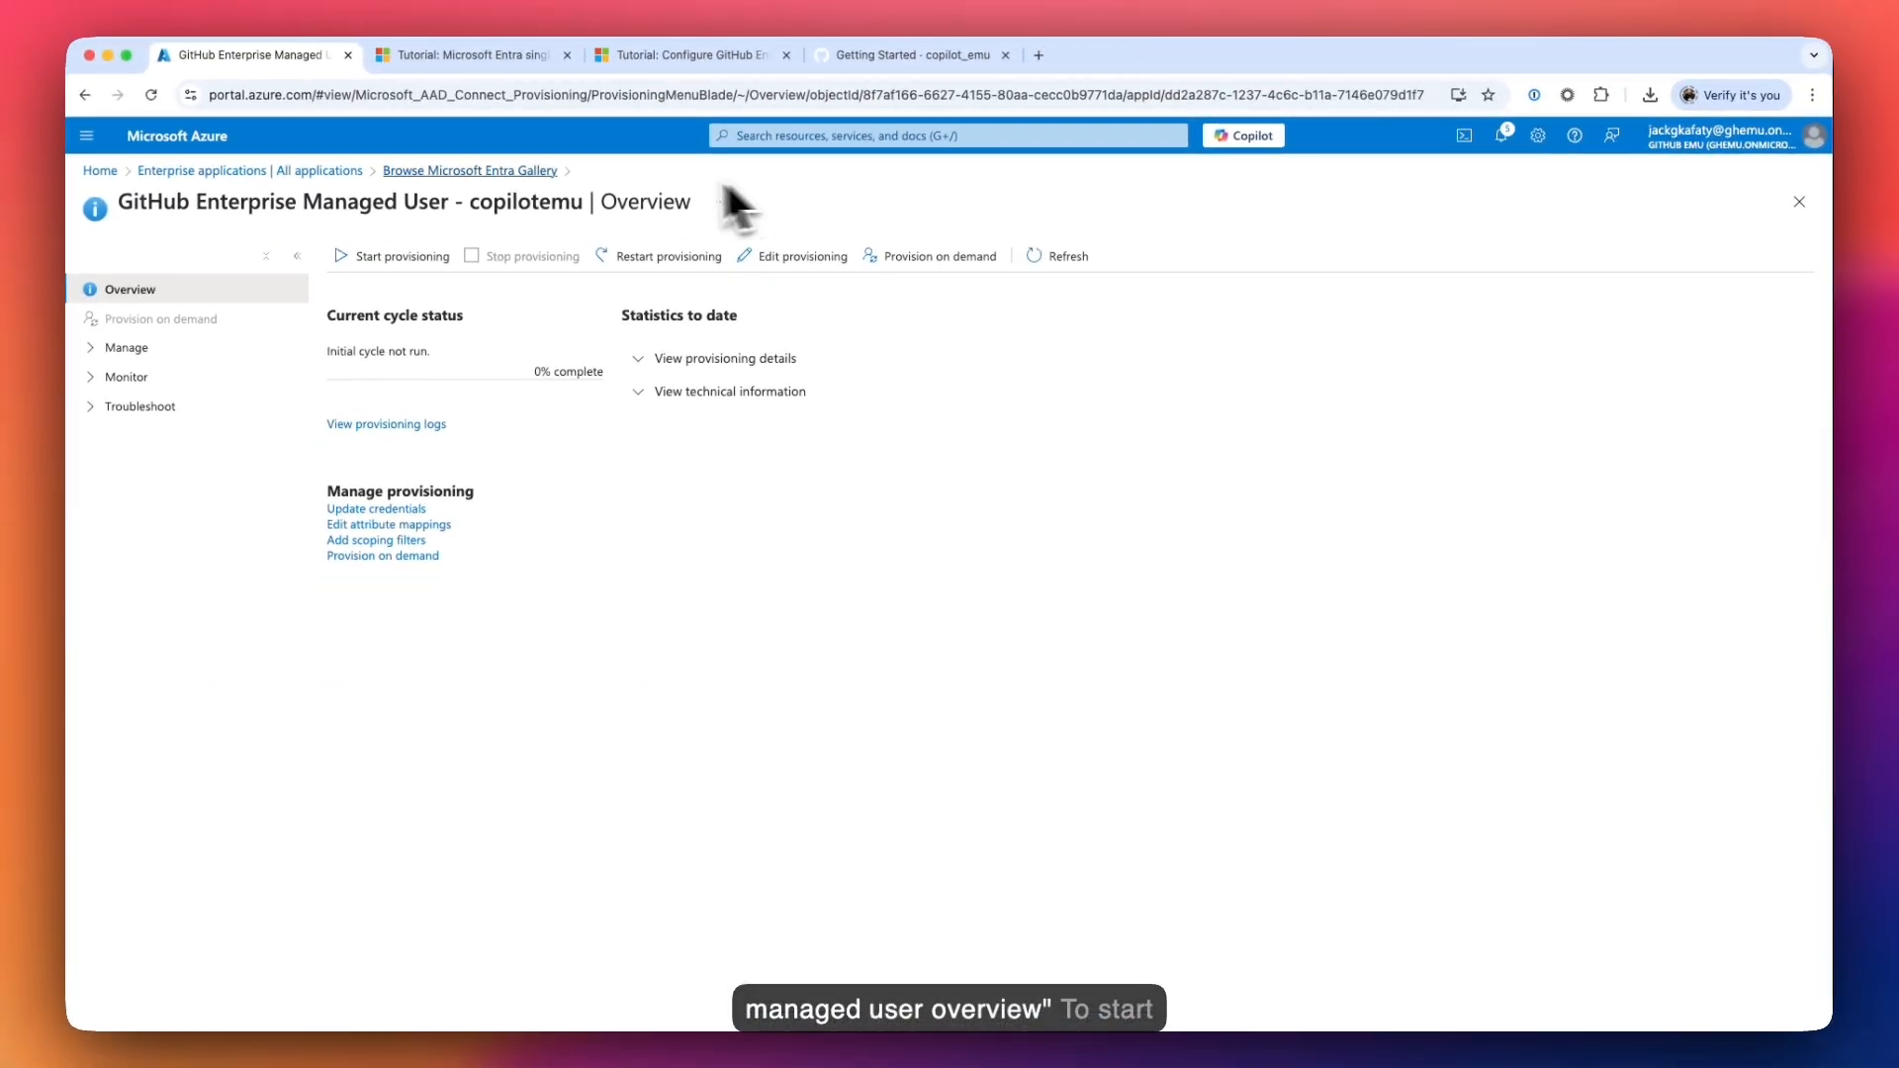
left_click(382, 258)
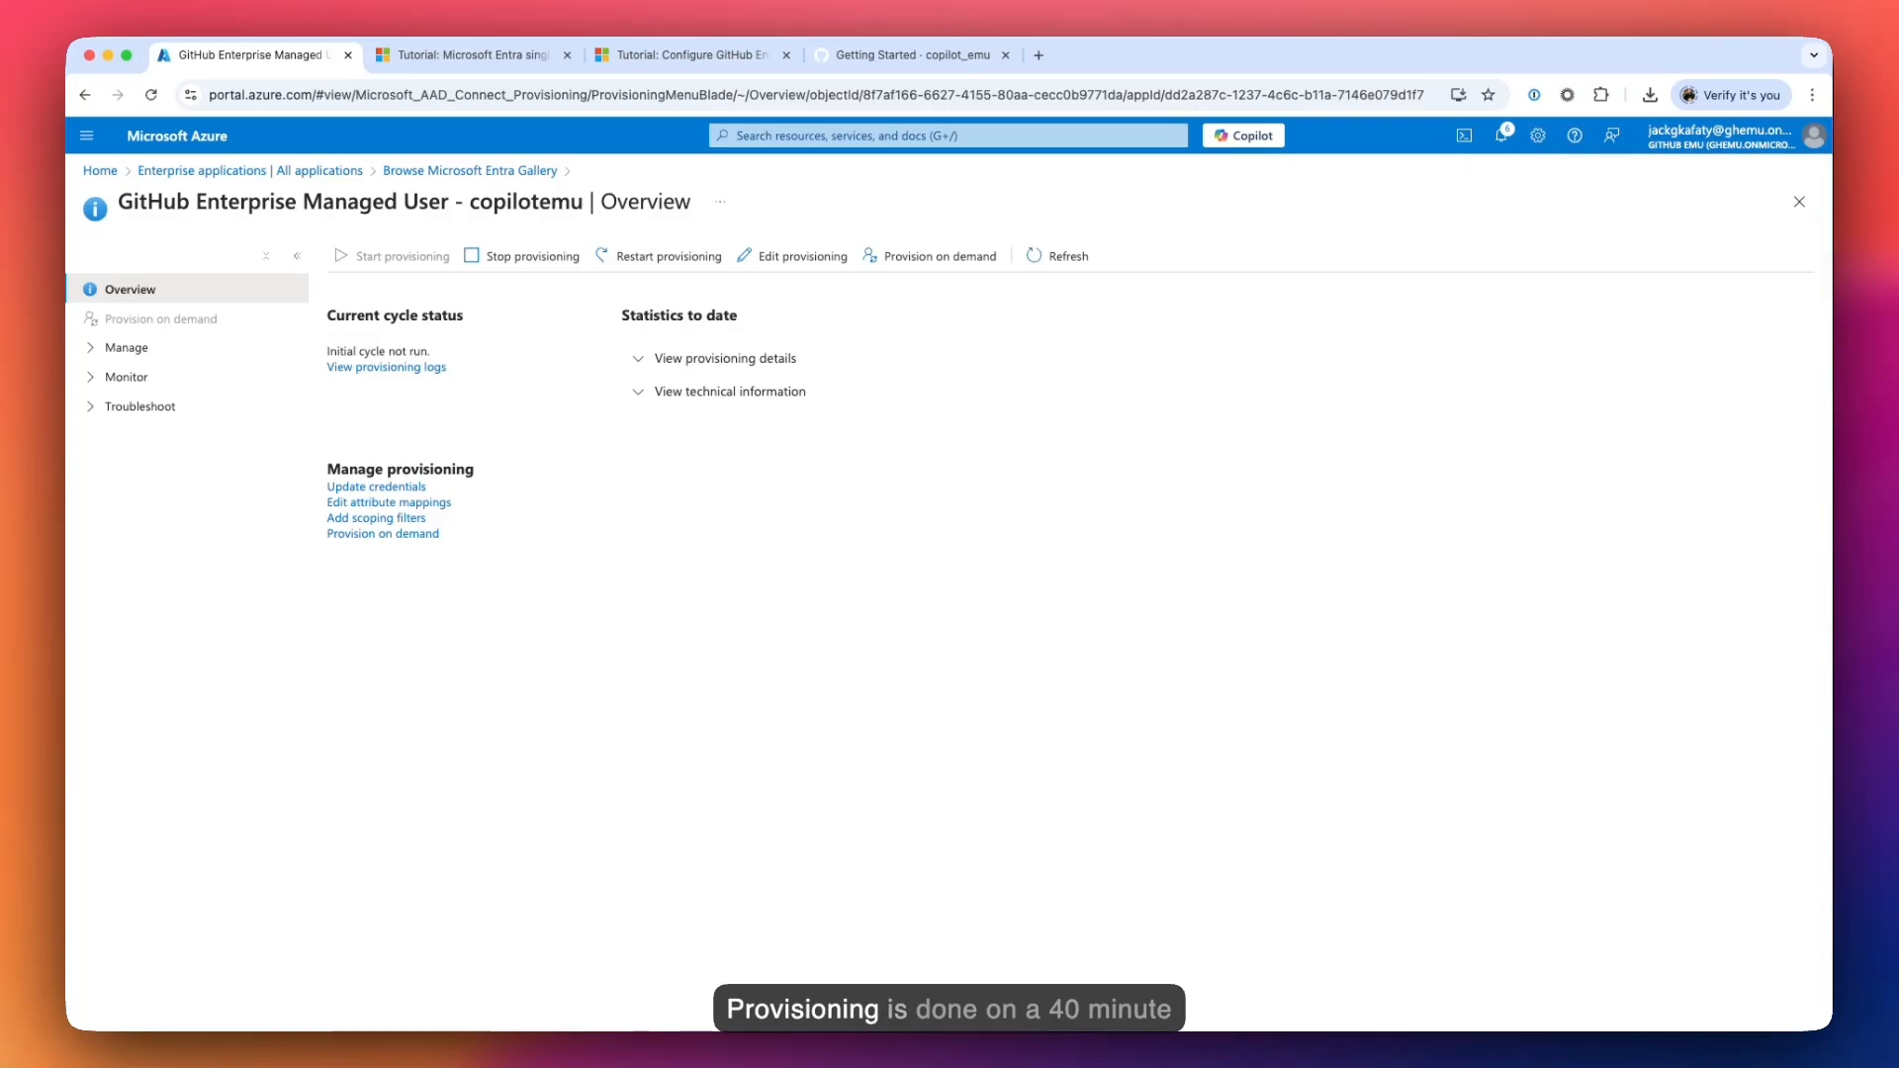
left_click(734, 361)
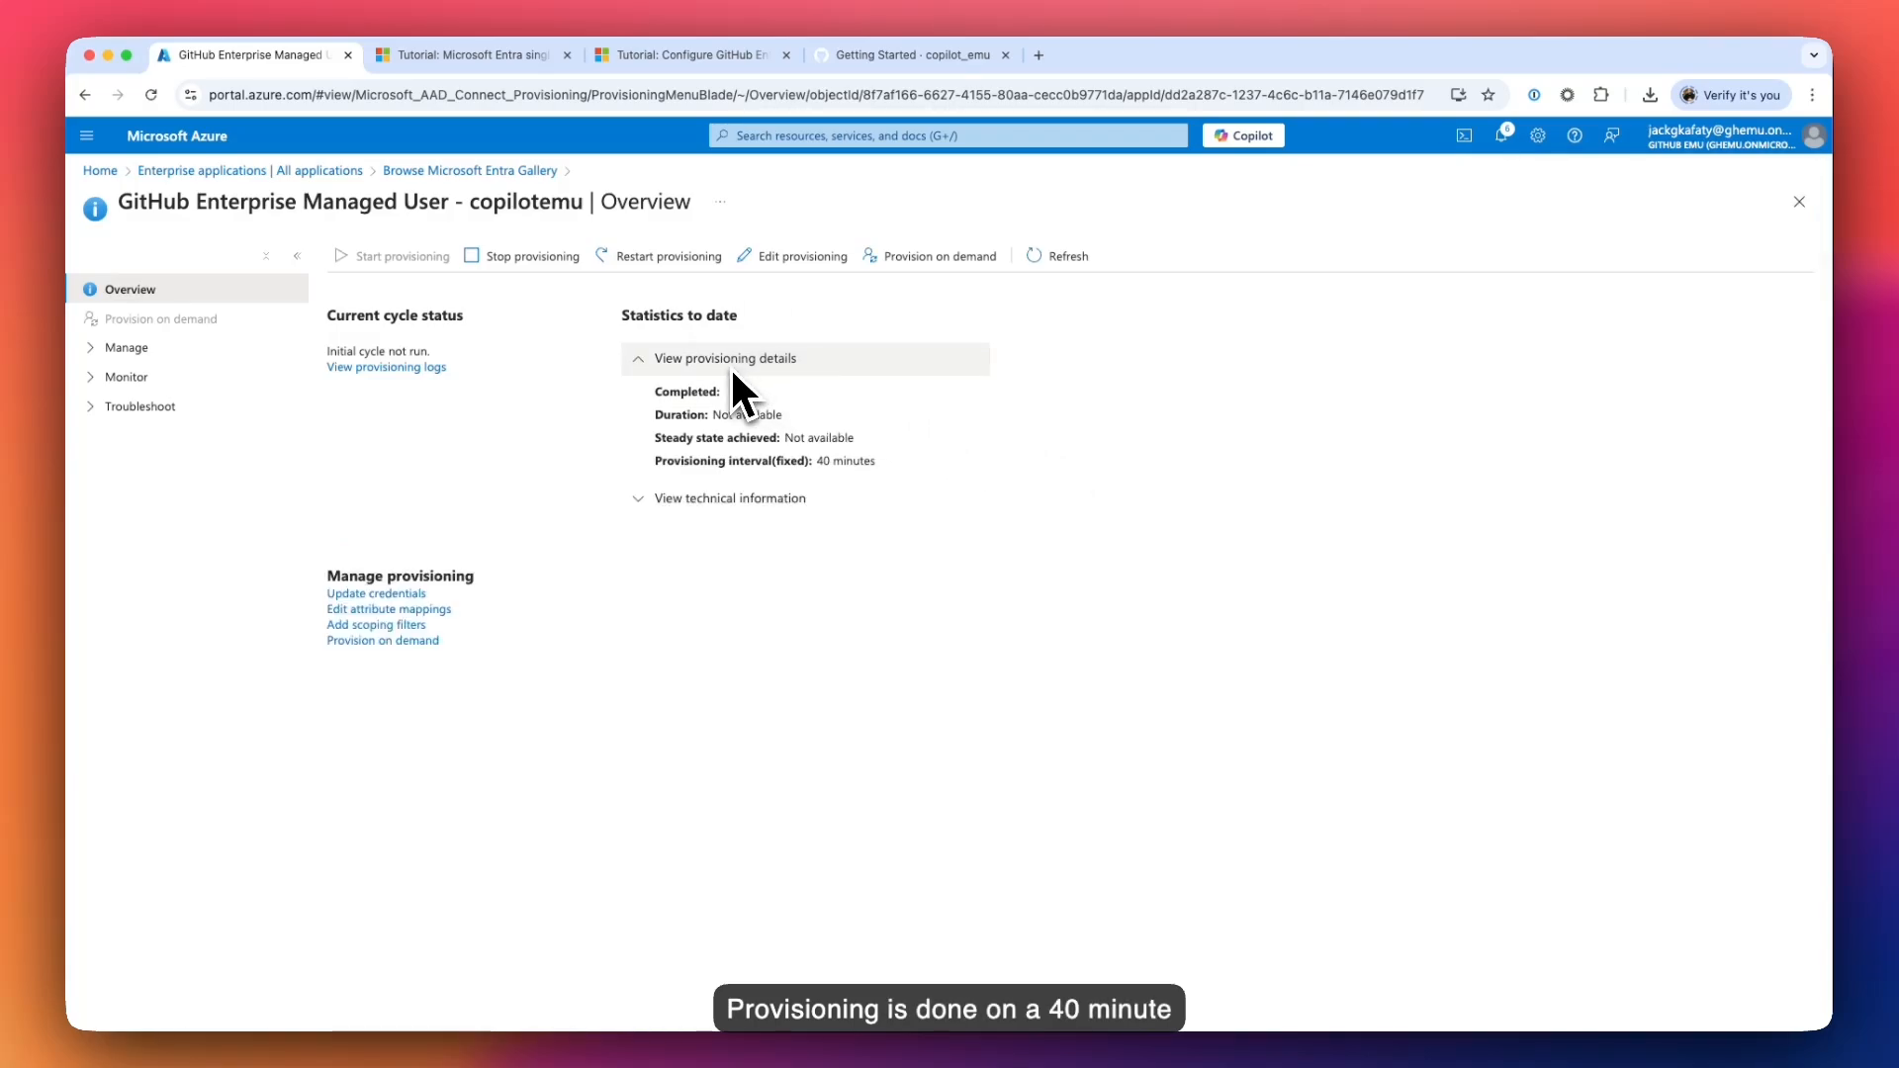
left_click(970, 461)
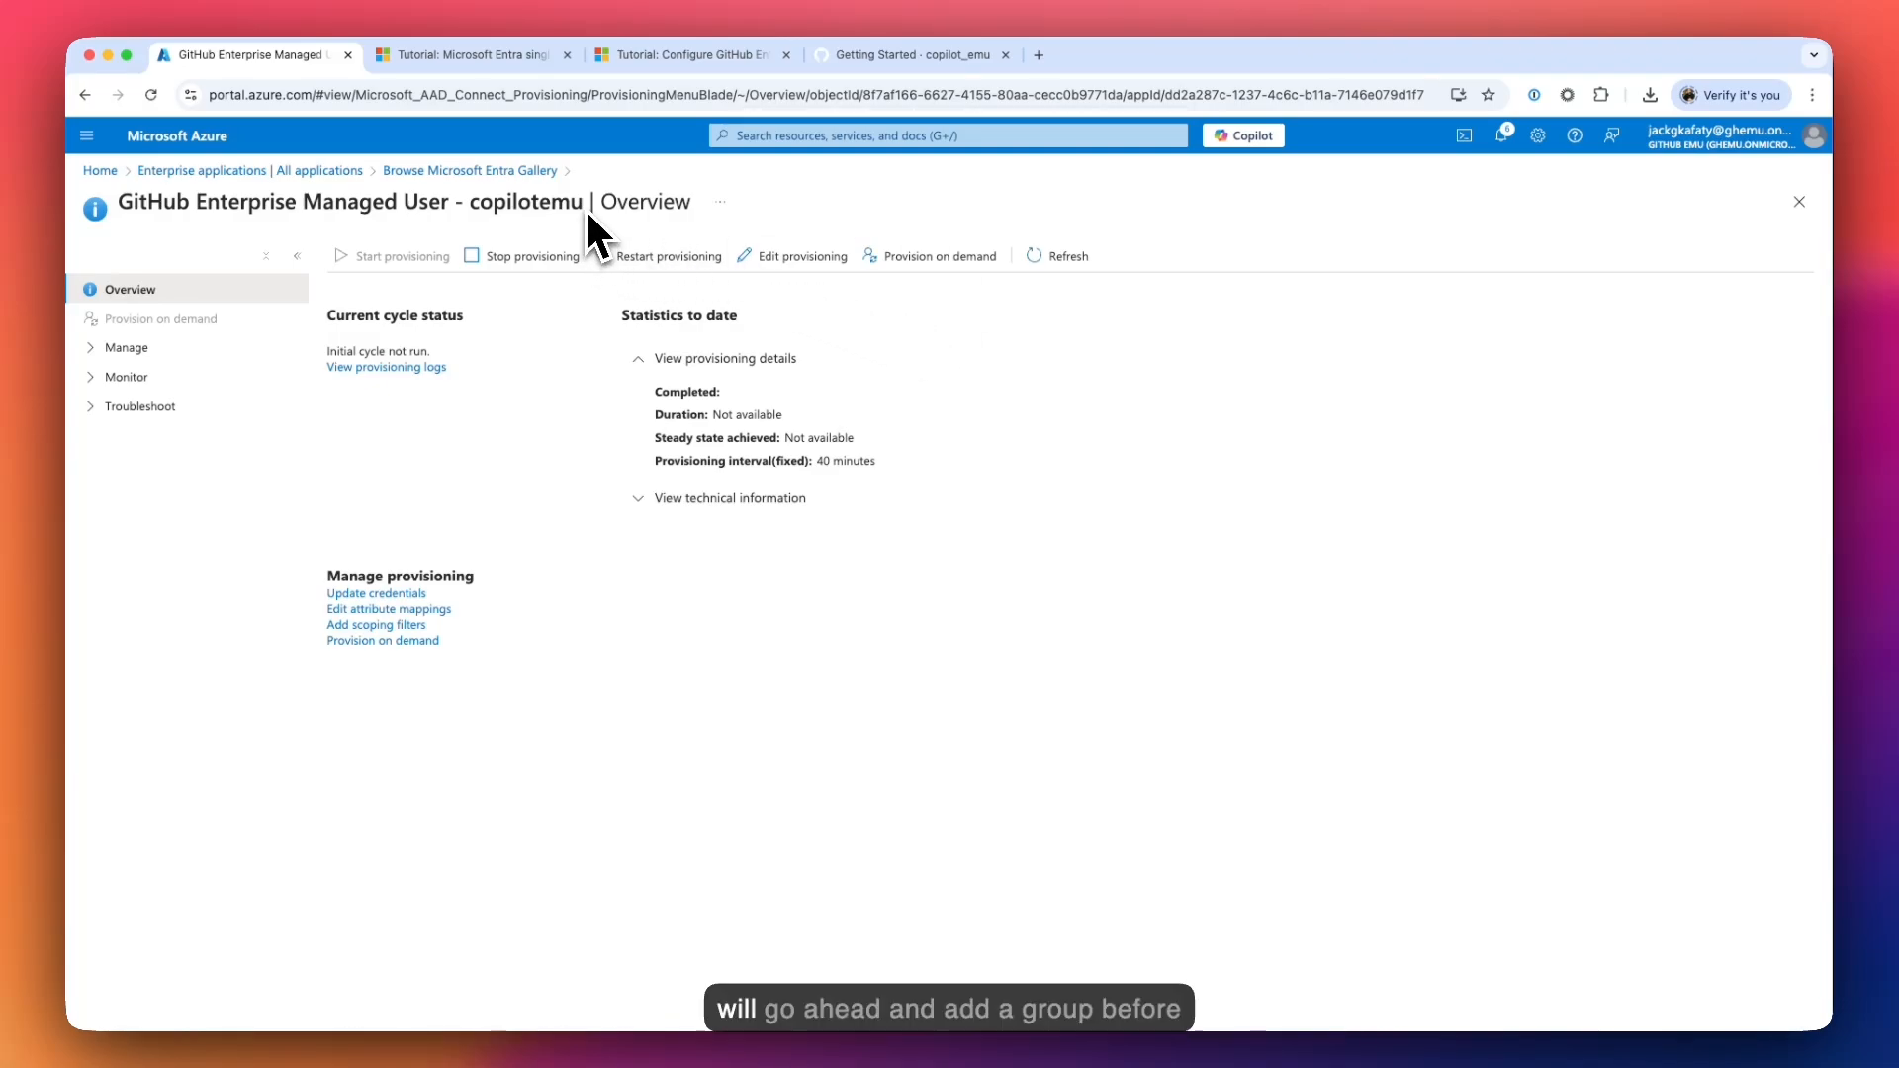
left_click_drag(586, 210, 133, 198)
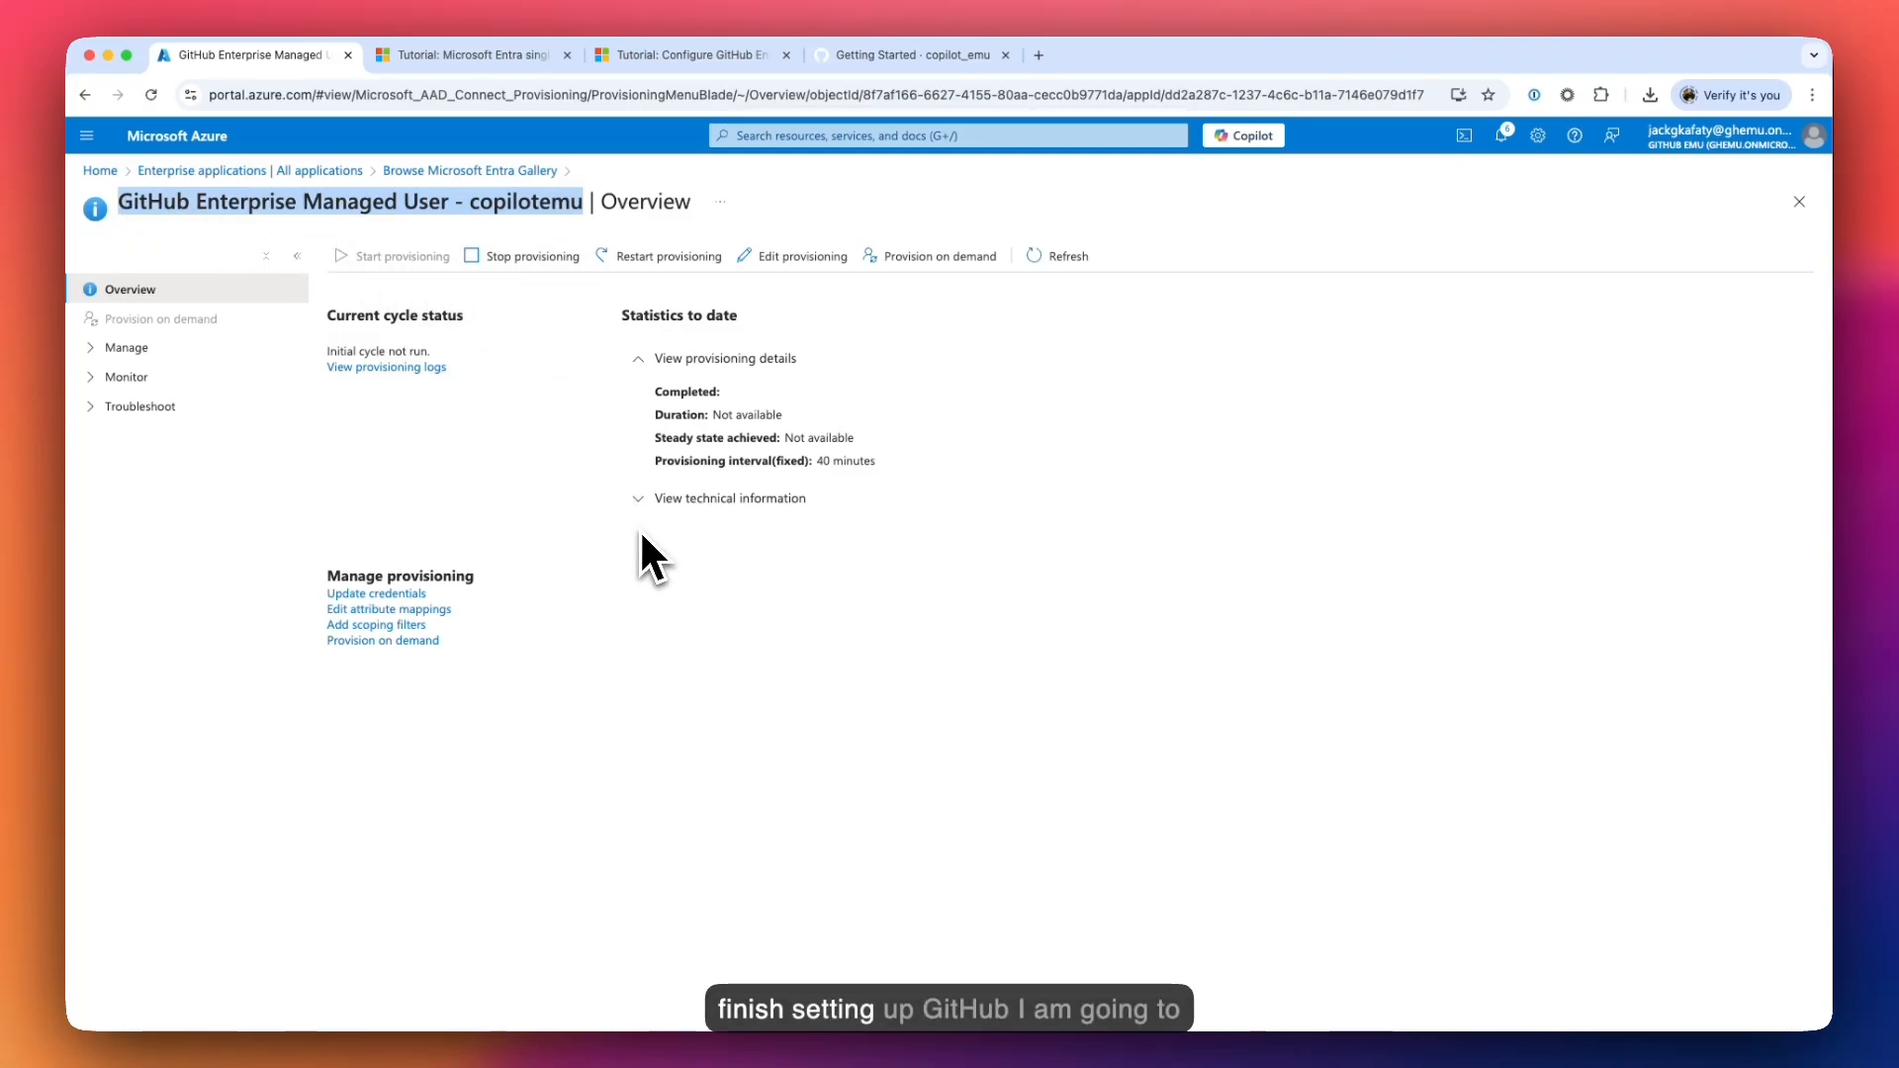
left_click(668, 566)
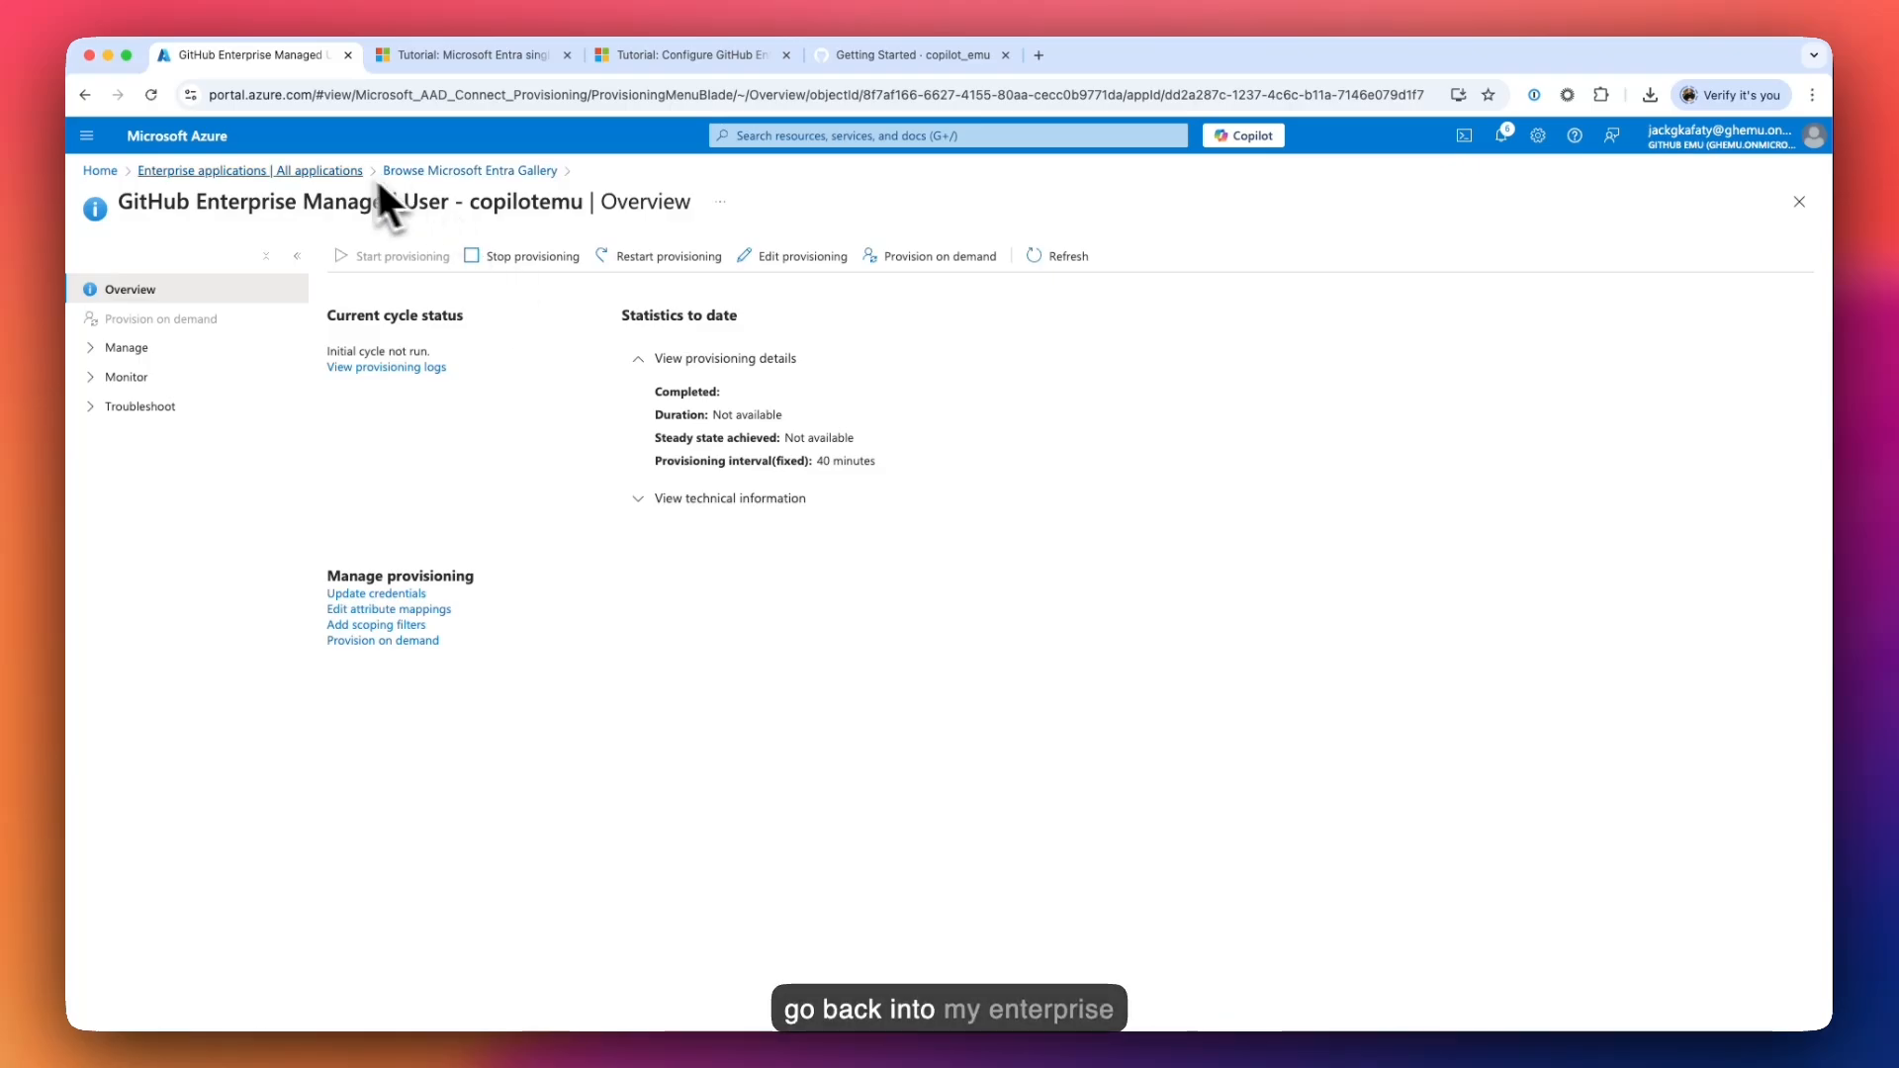
- Find the GitHub Enterprise Managed User - copilotemu app and show its Users and groups
left_click(296, 170)
left_click(410, 374)
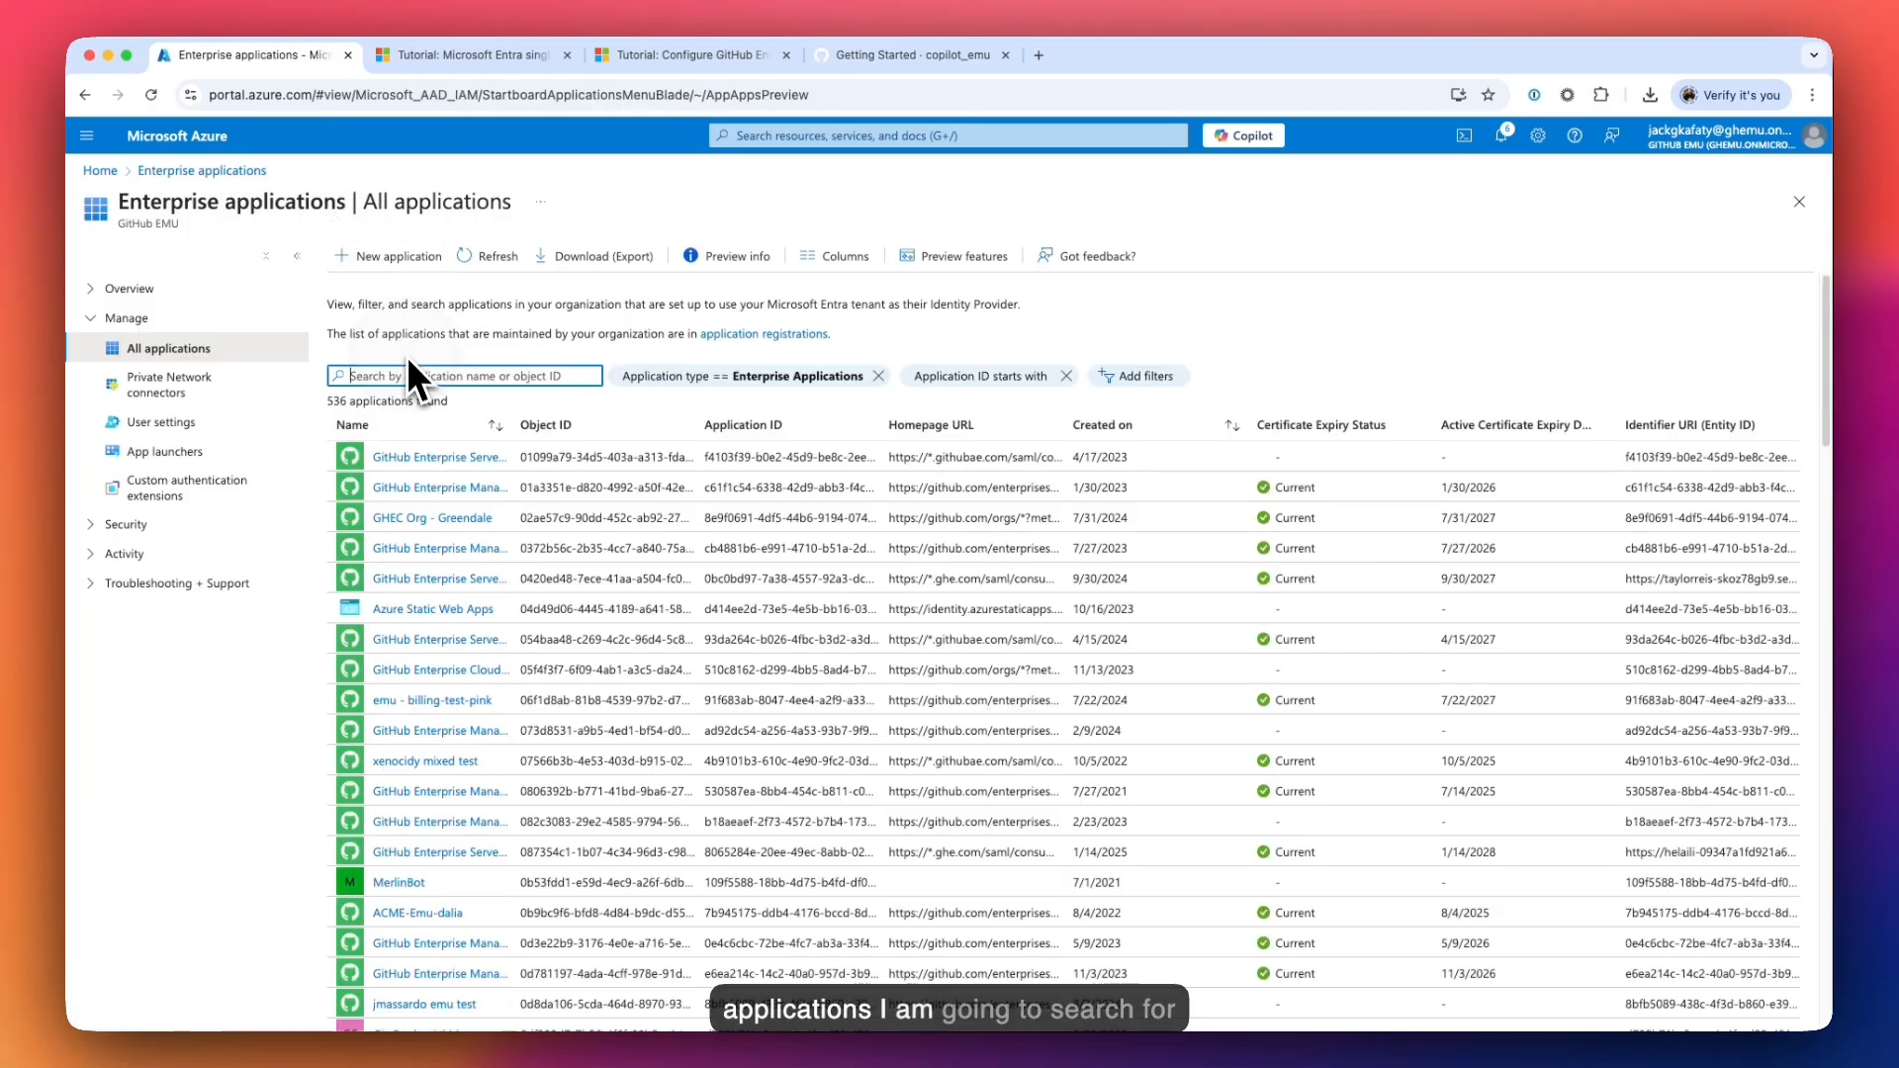
type("GitHub Enterprise Managed User - copilotemu")
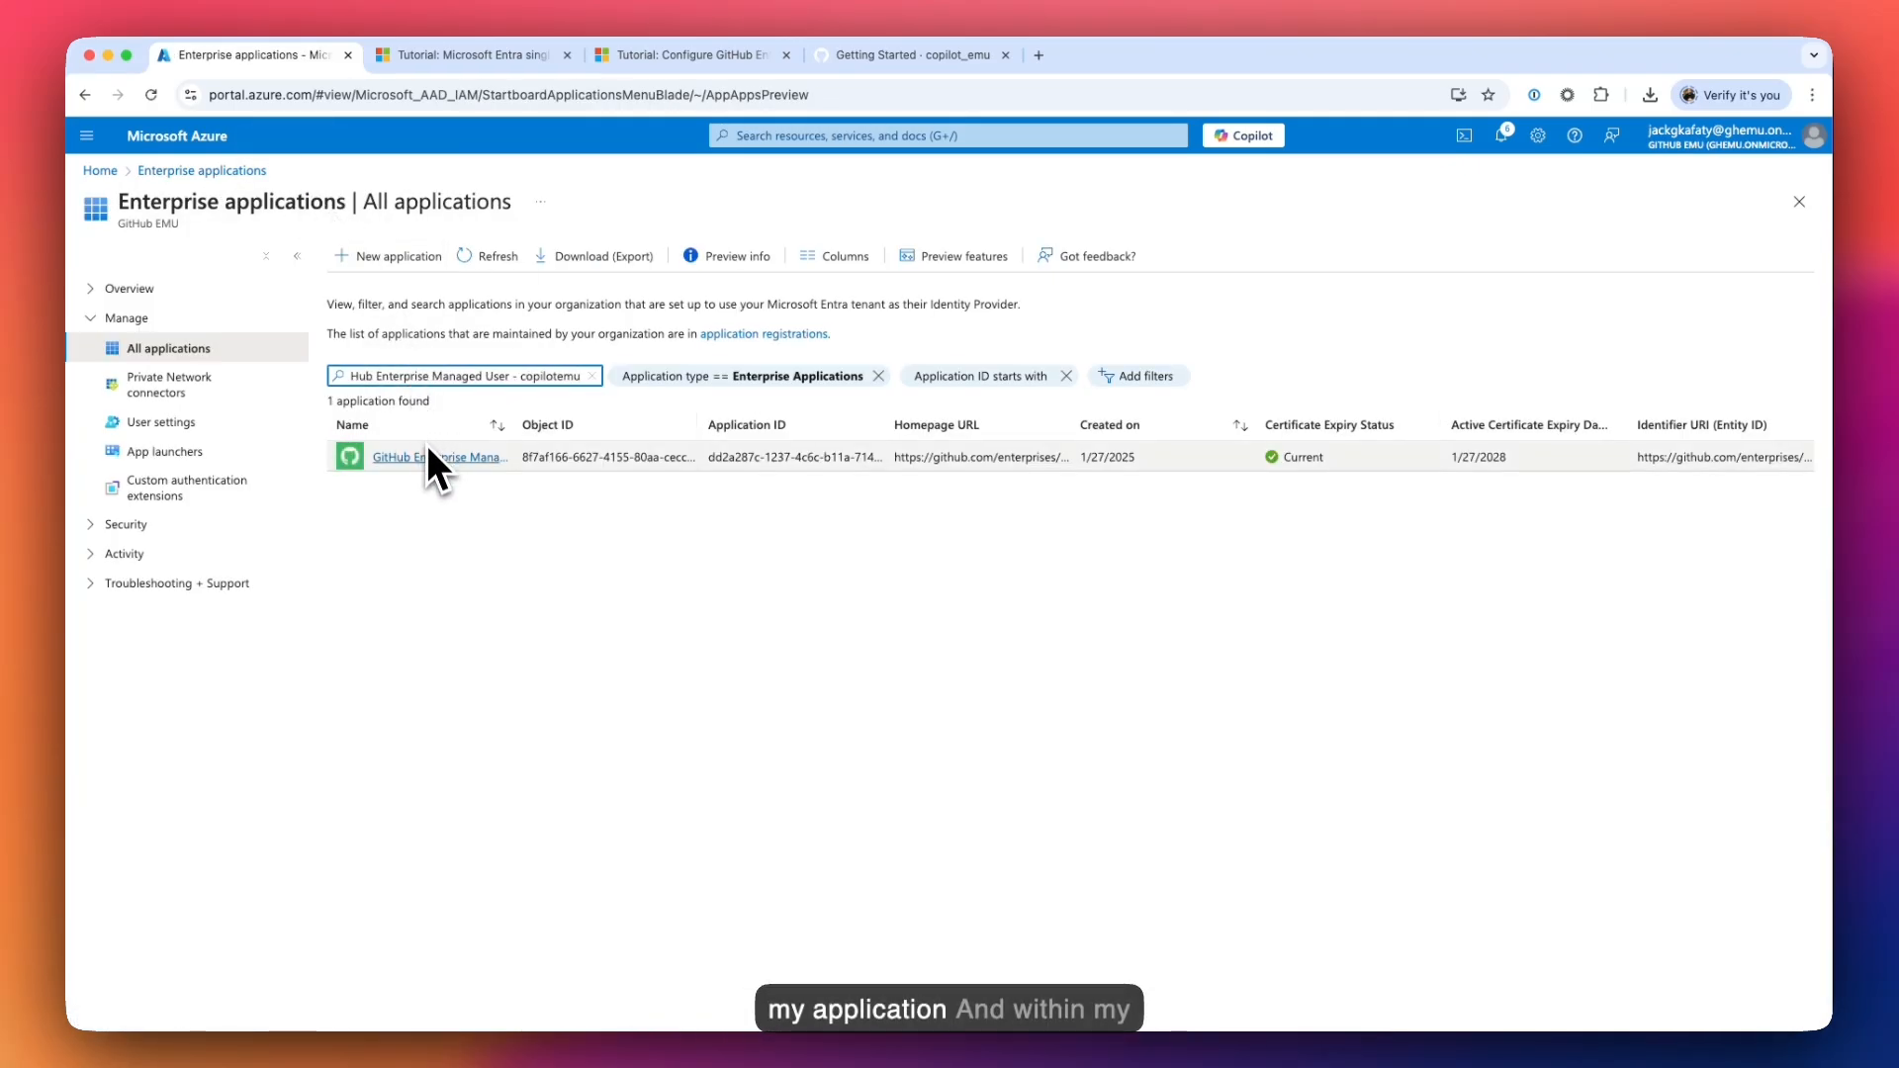
left_click(426, 457)
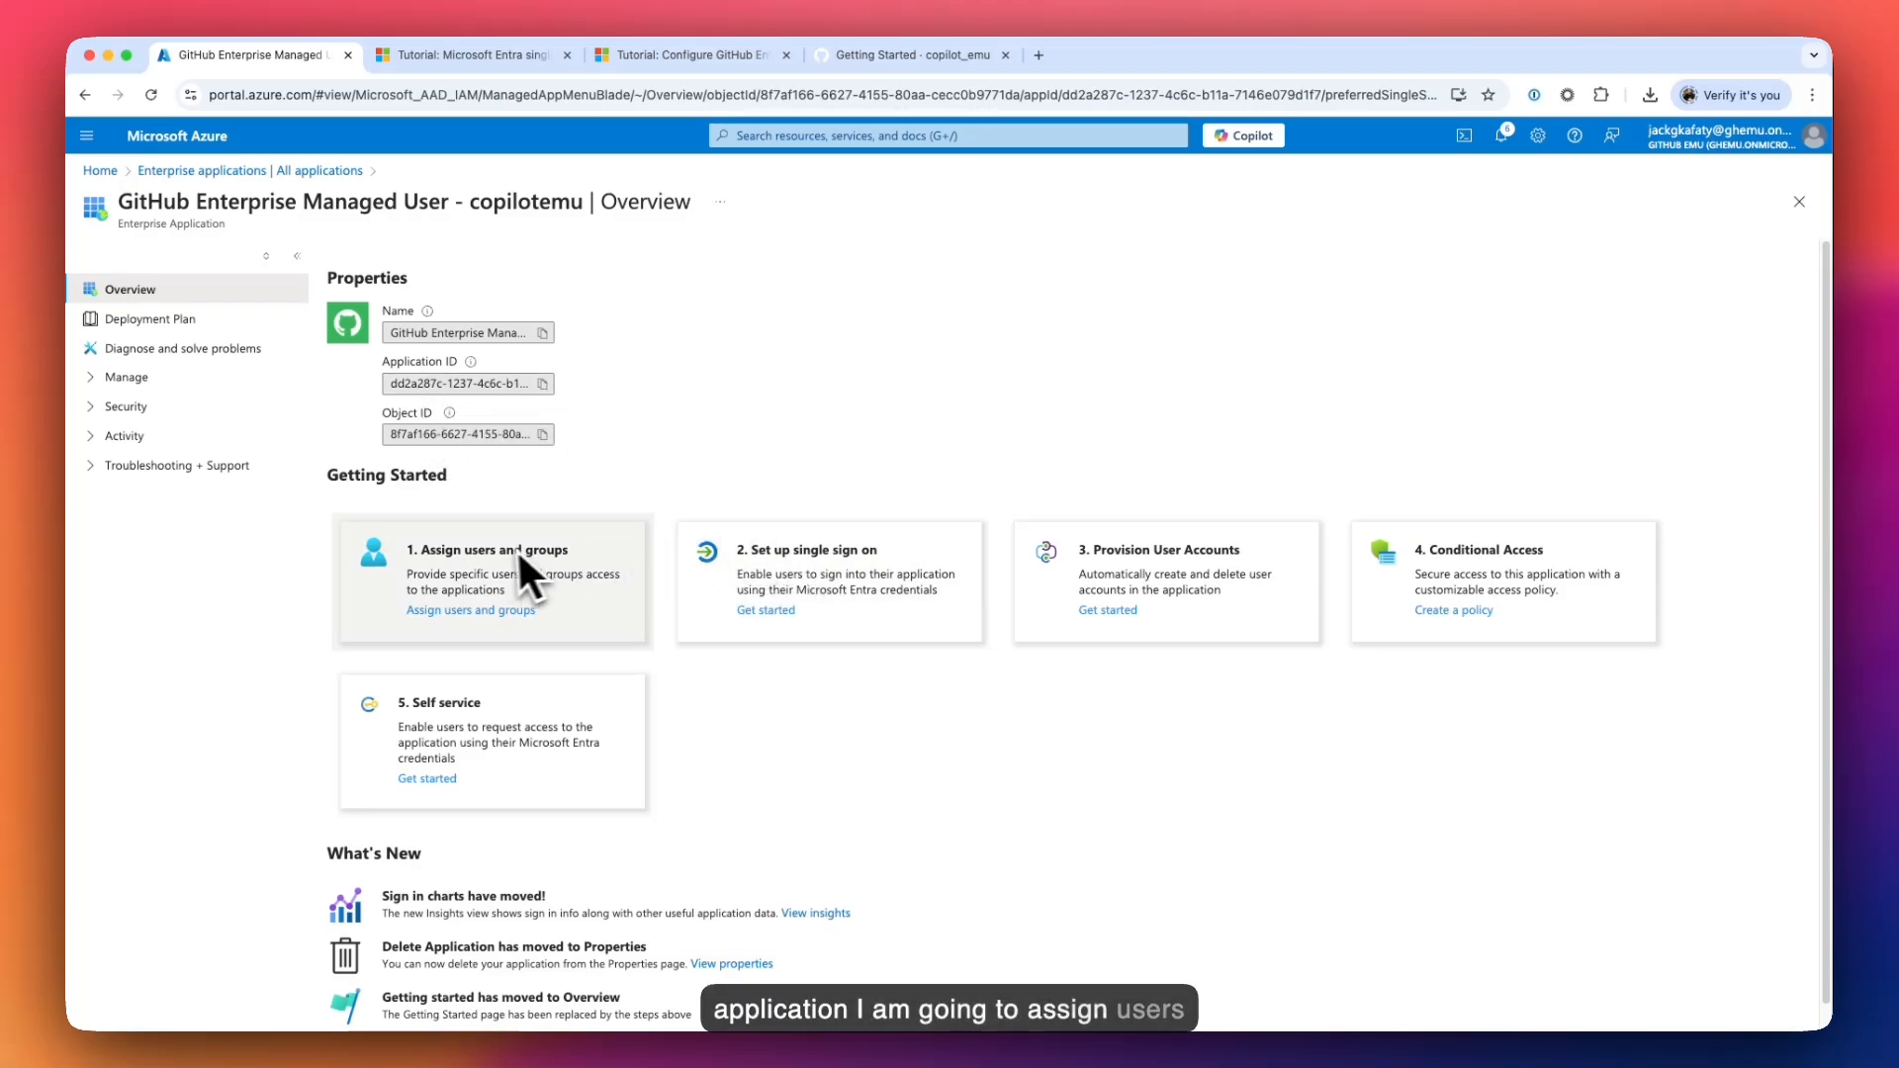
left_click(479, 608)
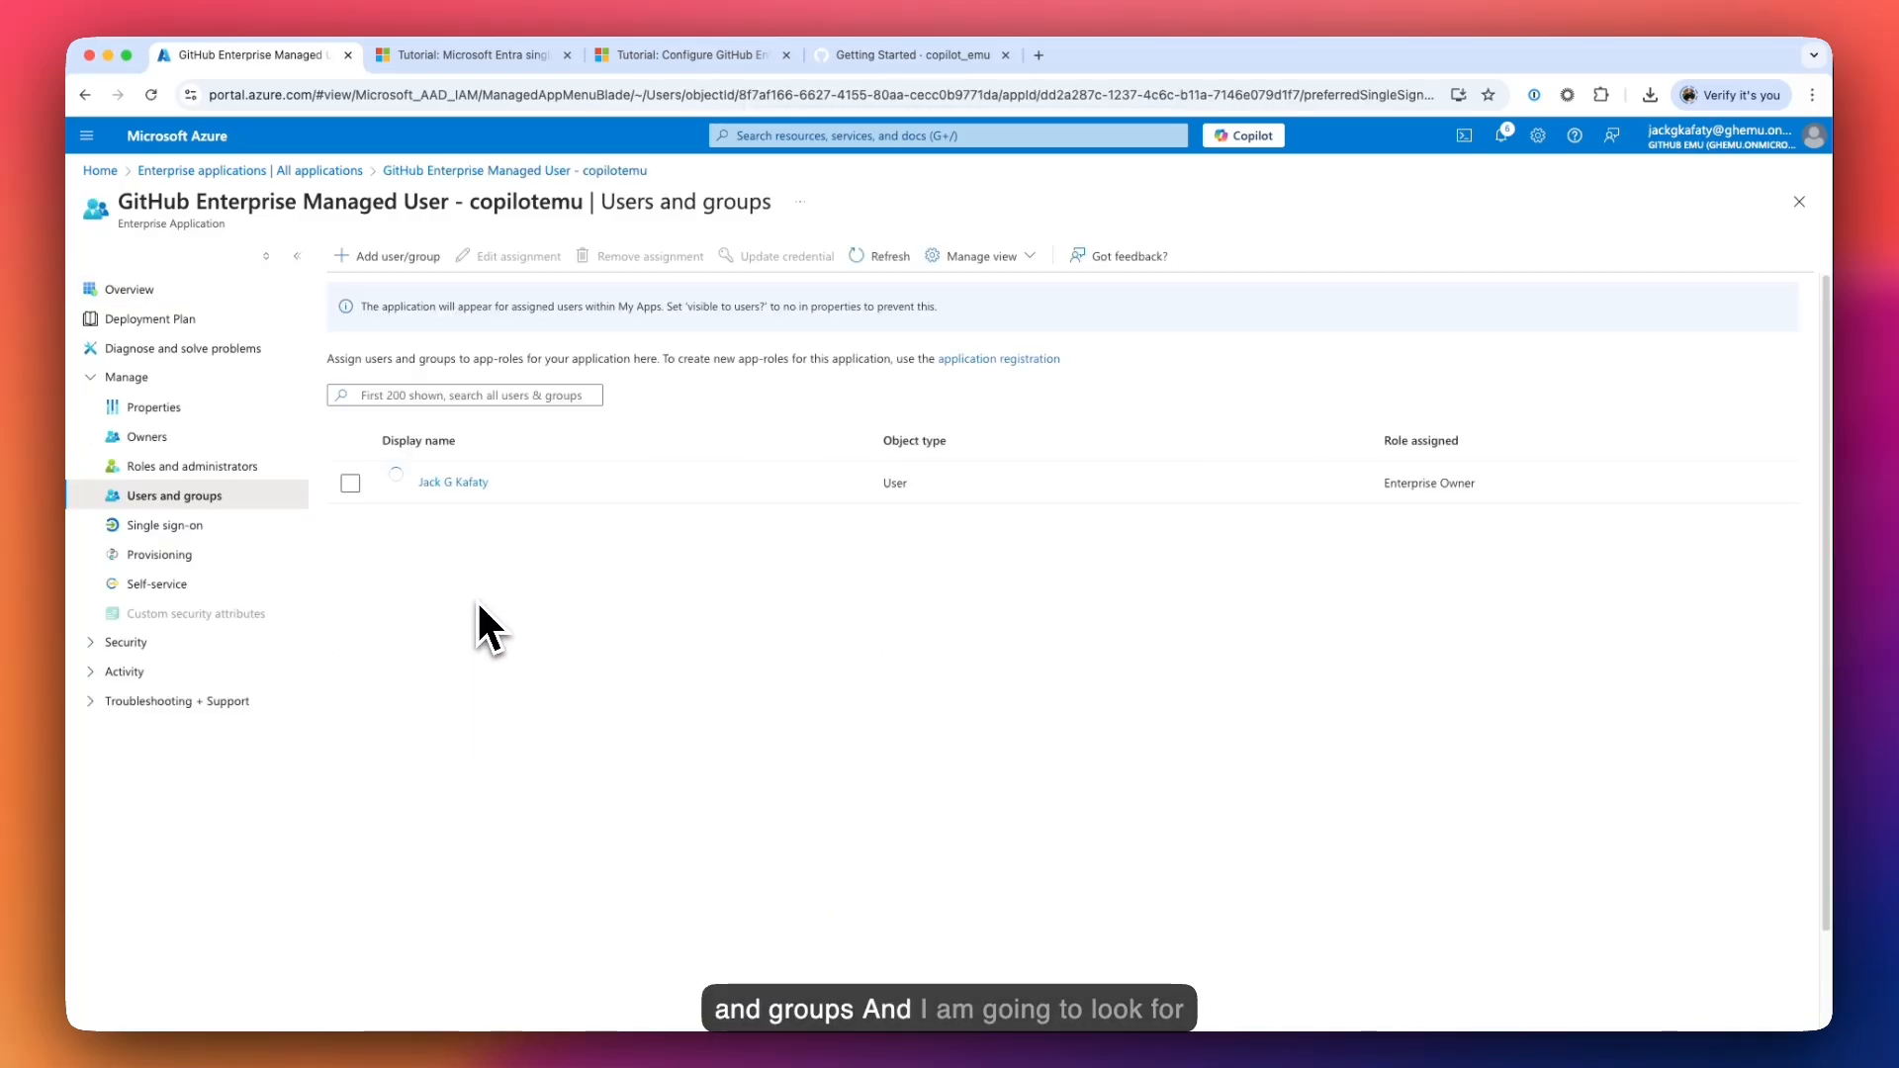
- Assign MicrosoftEntraID_Jack_TestGroup to the copilotemu app with the User role
left_click(390, 259)
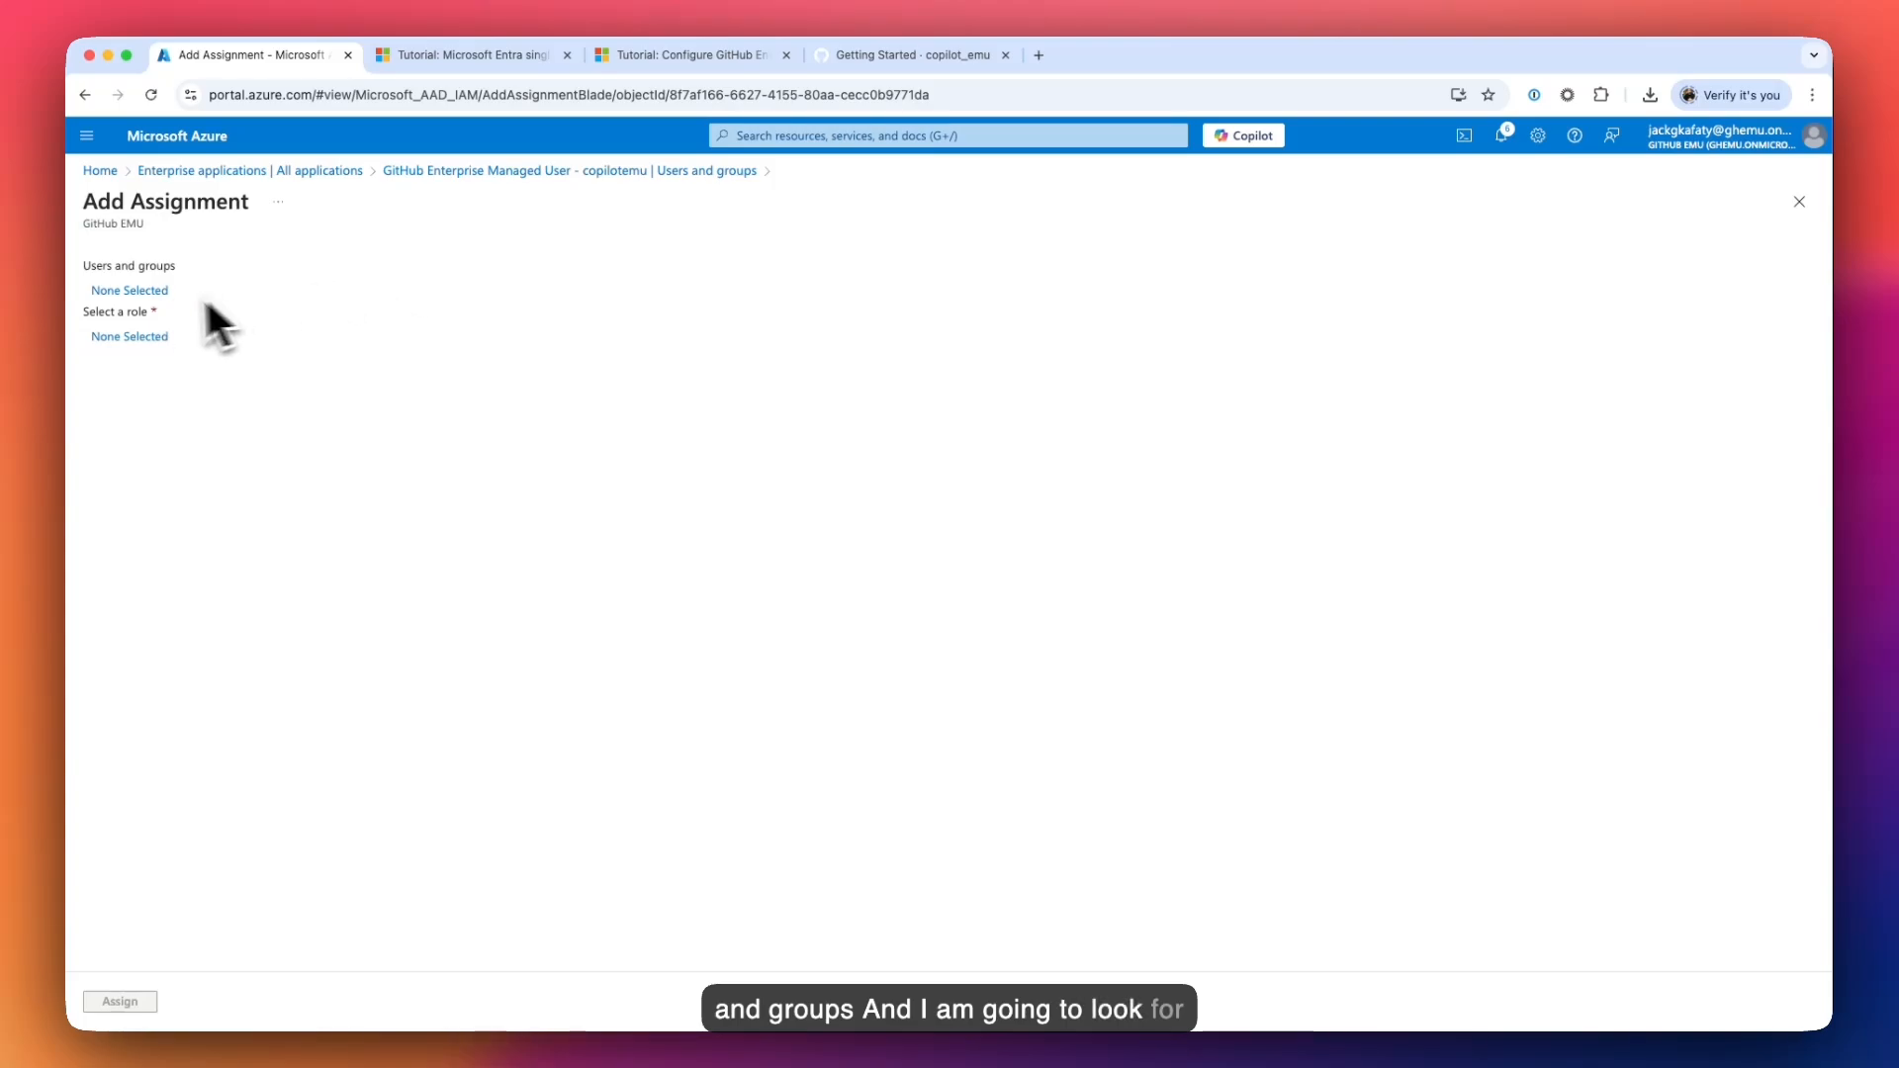
left_click(110, 293)
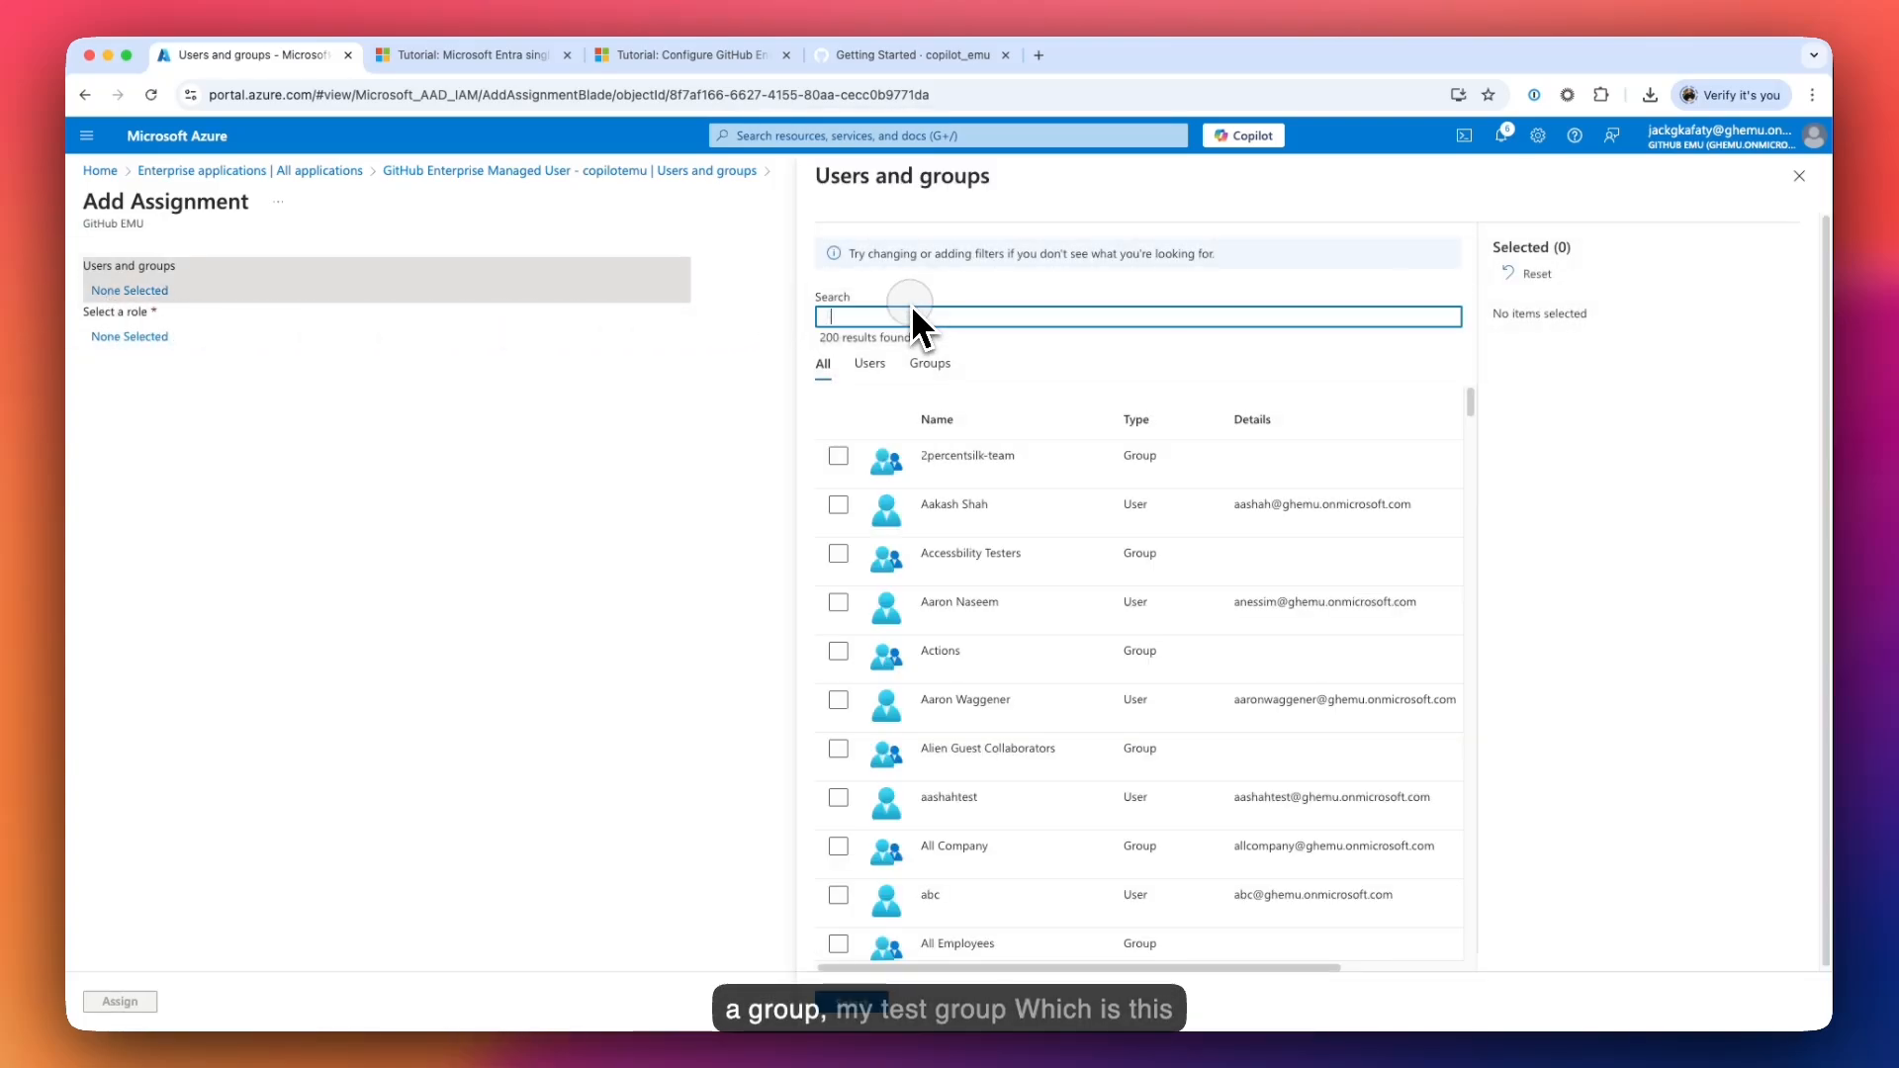
type("jack")
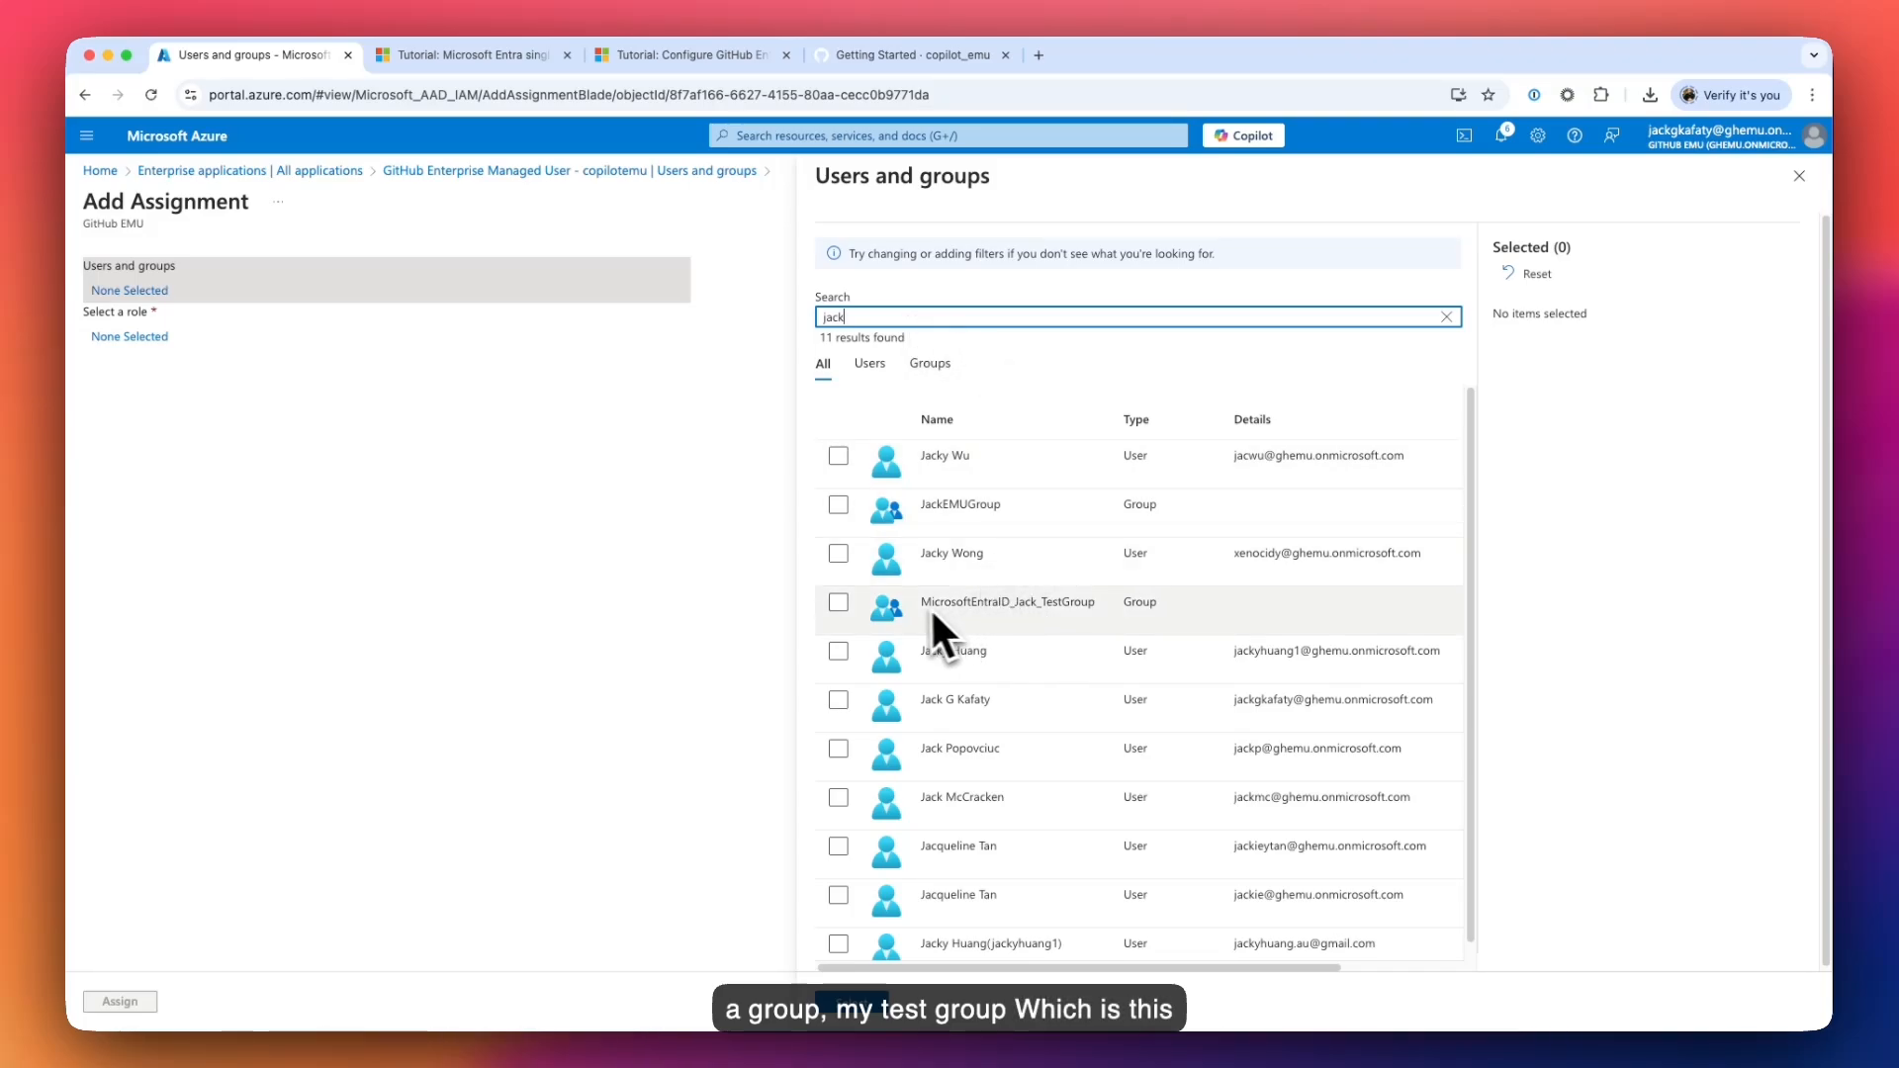
left_click(851, 608)
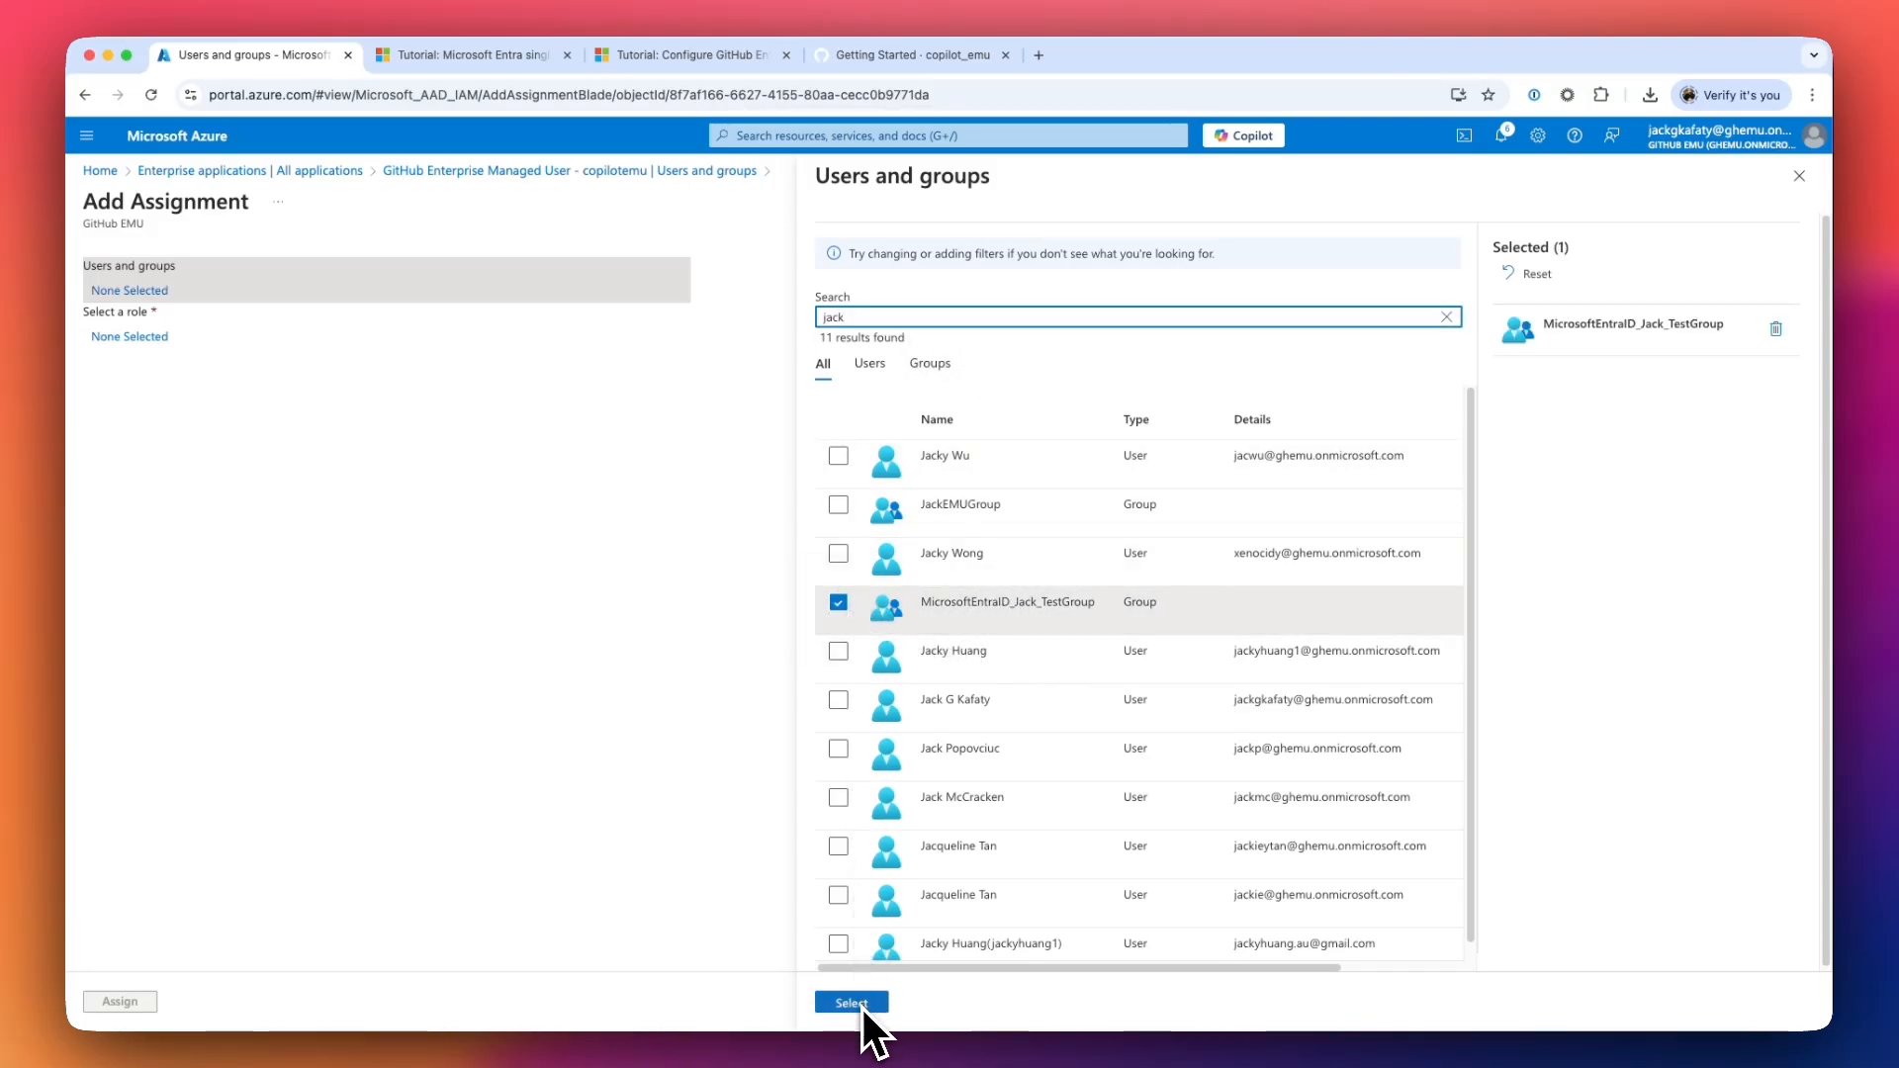
left_click(852, 1003)
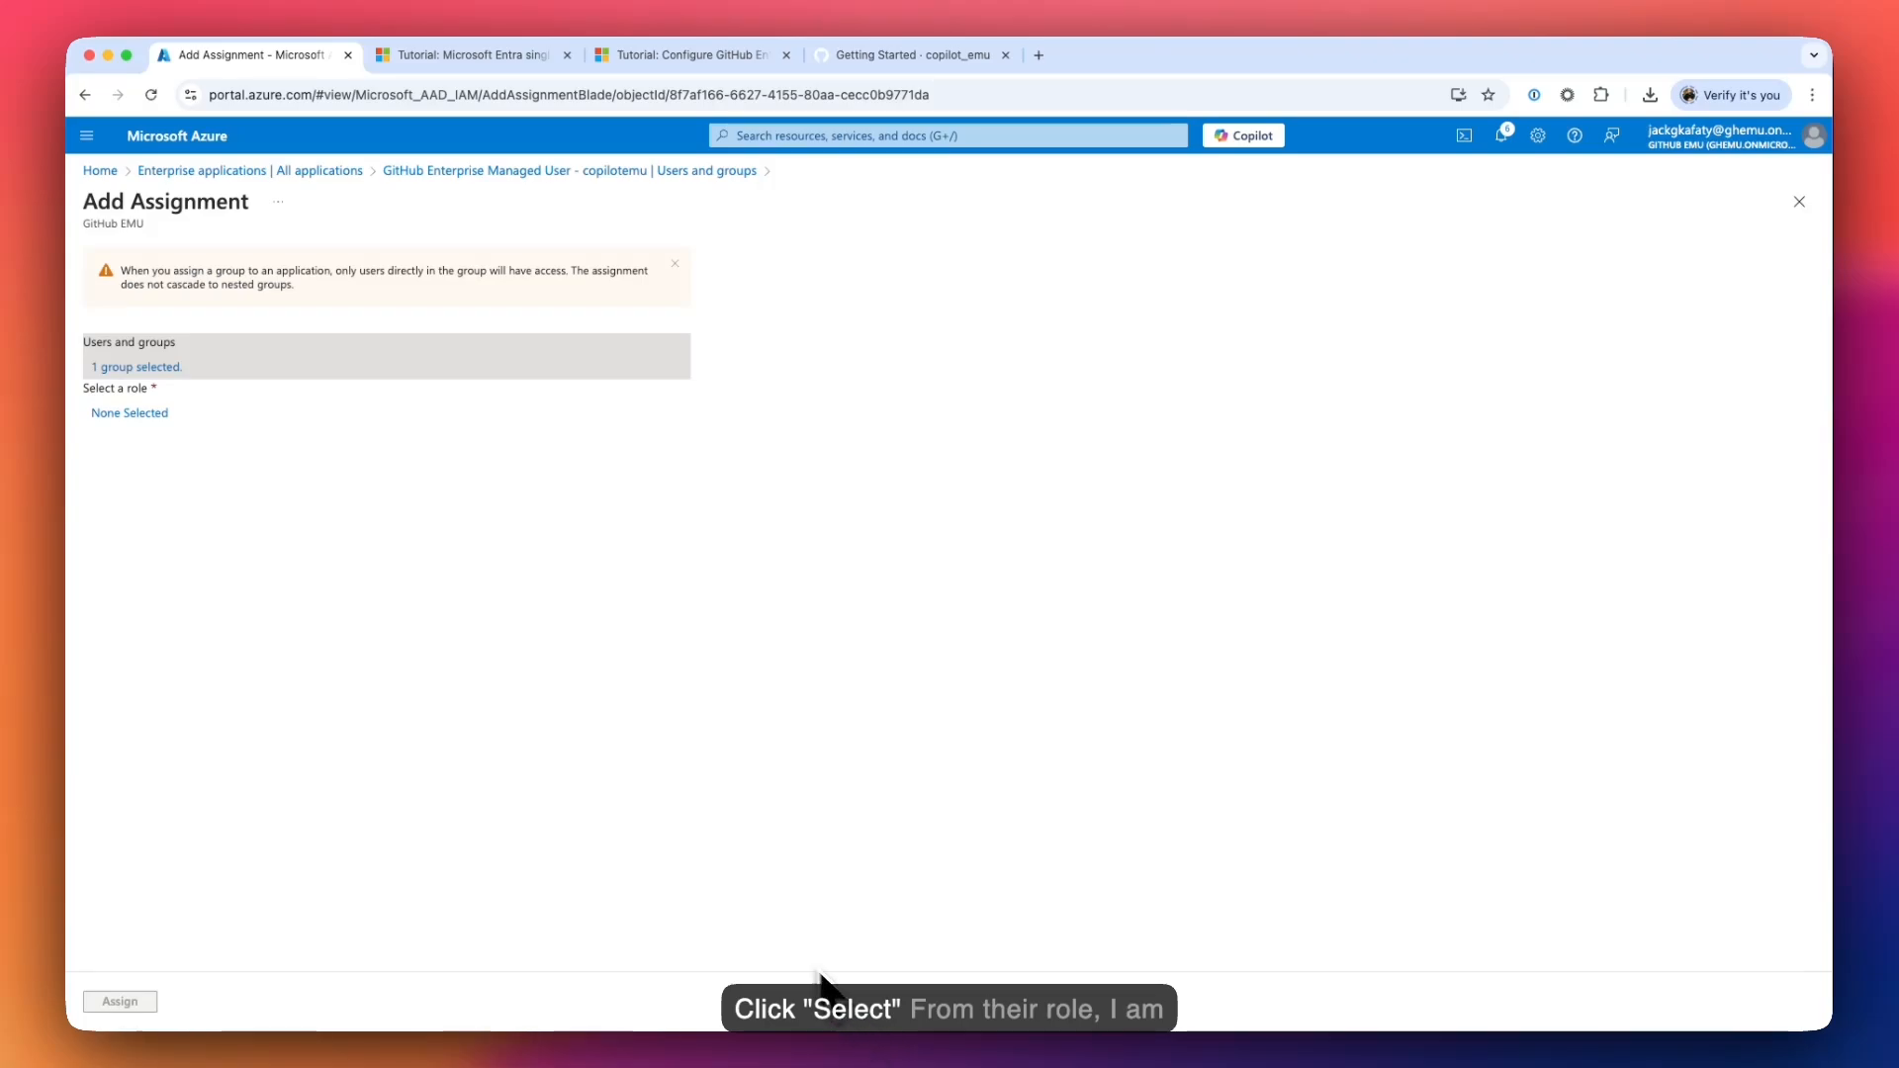
left_click(148, 413)
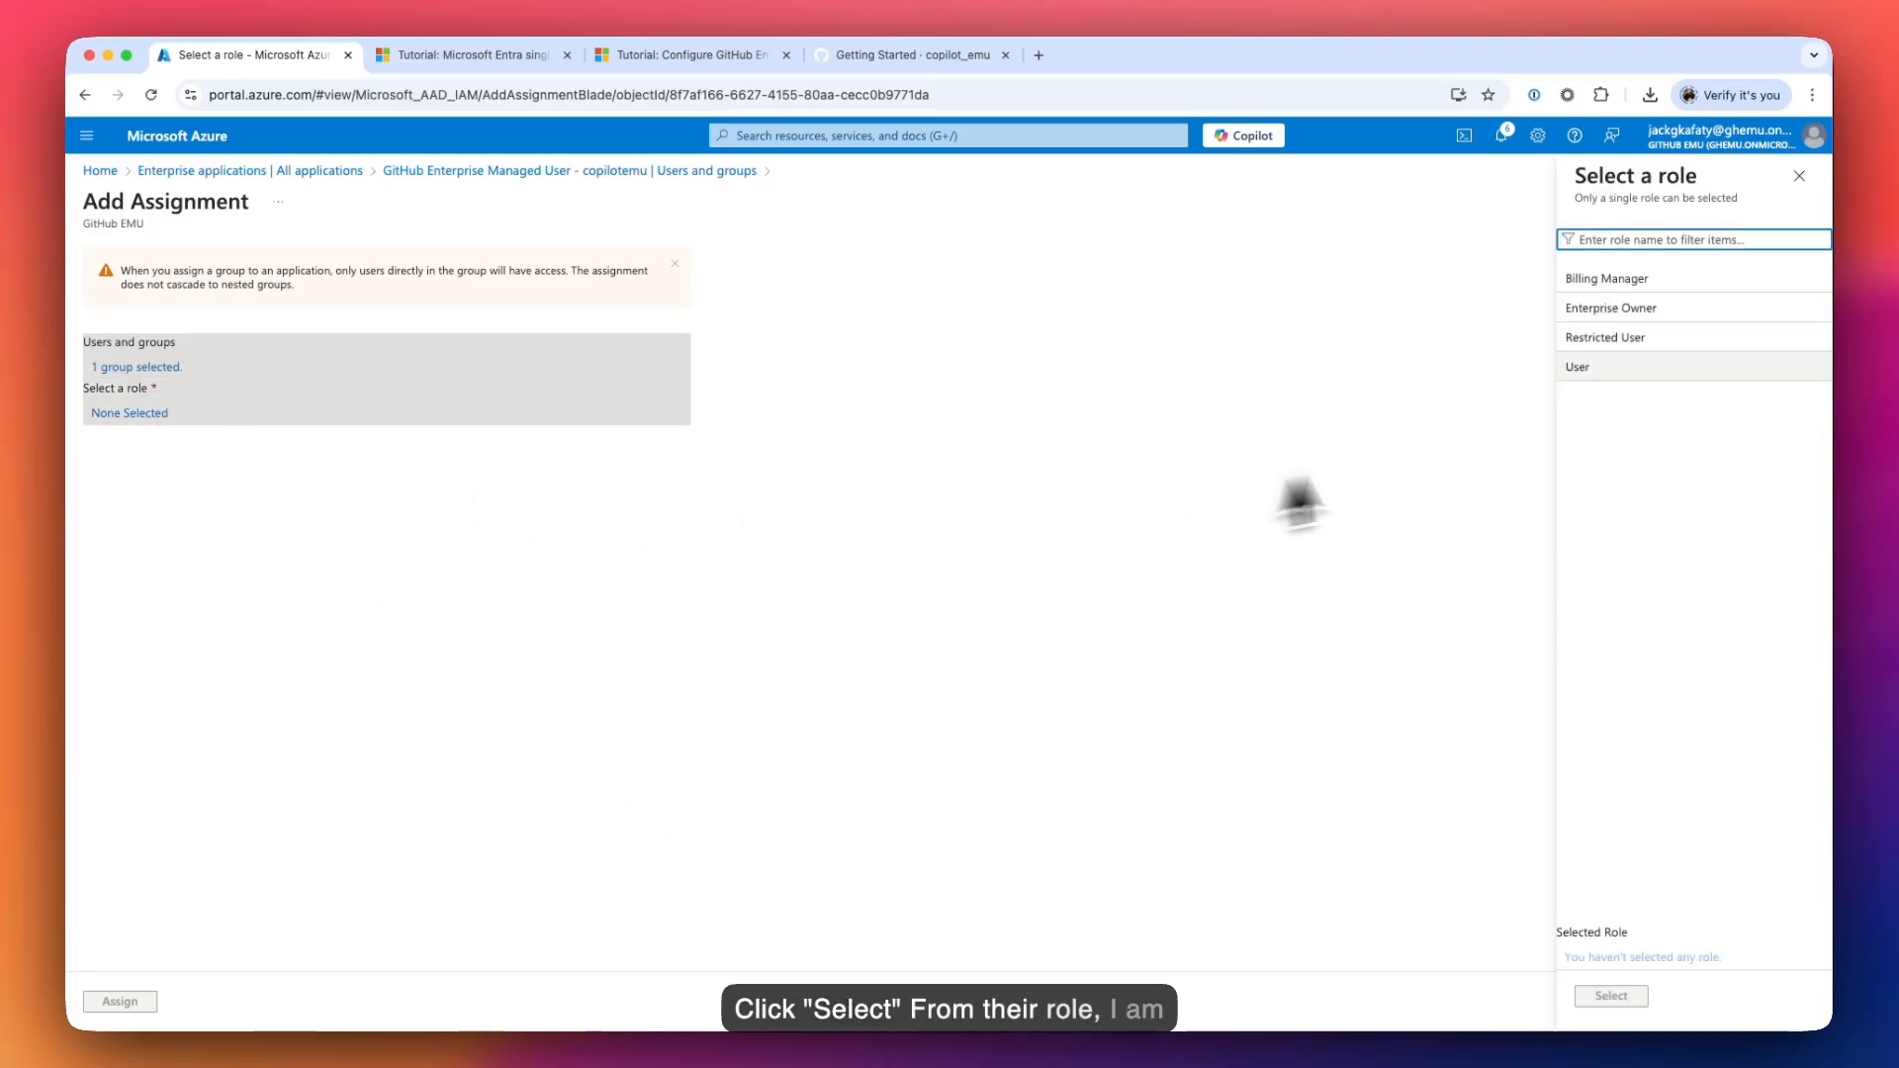
left_click(1598, 374)
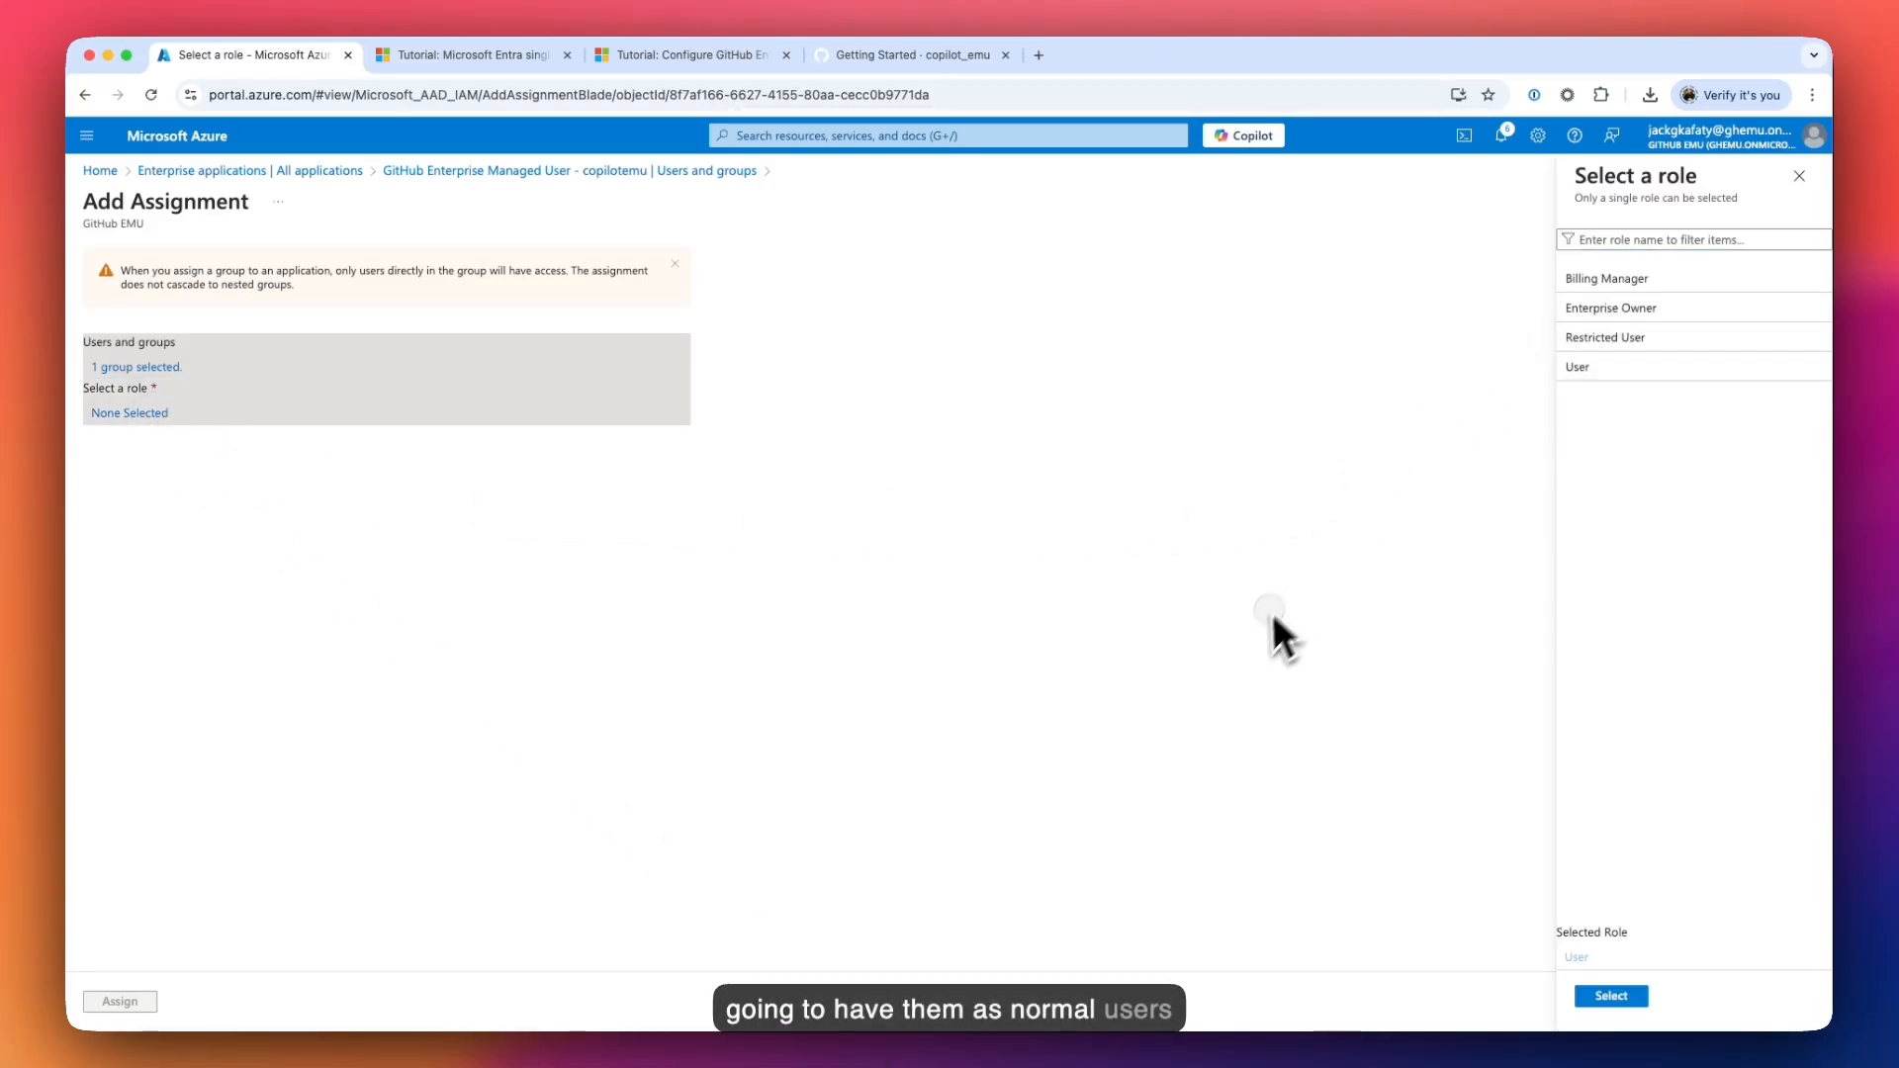
left_click(1585, 994)
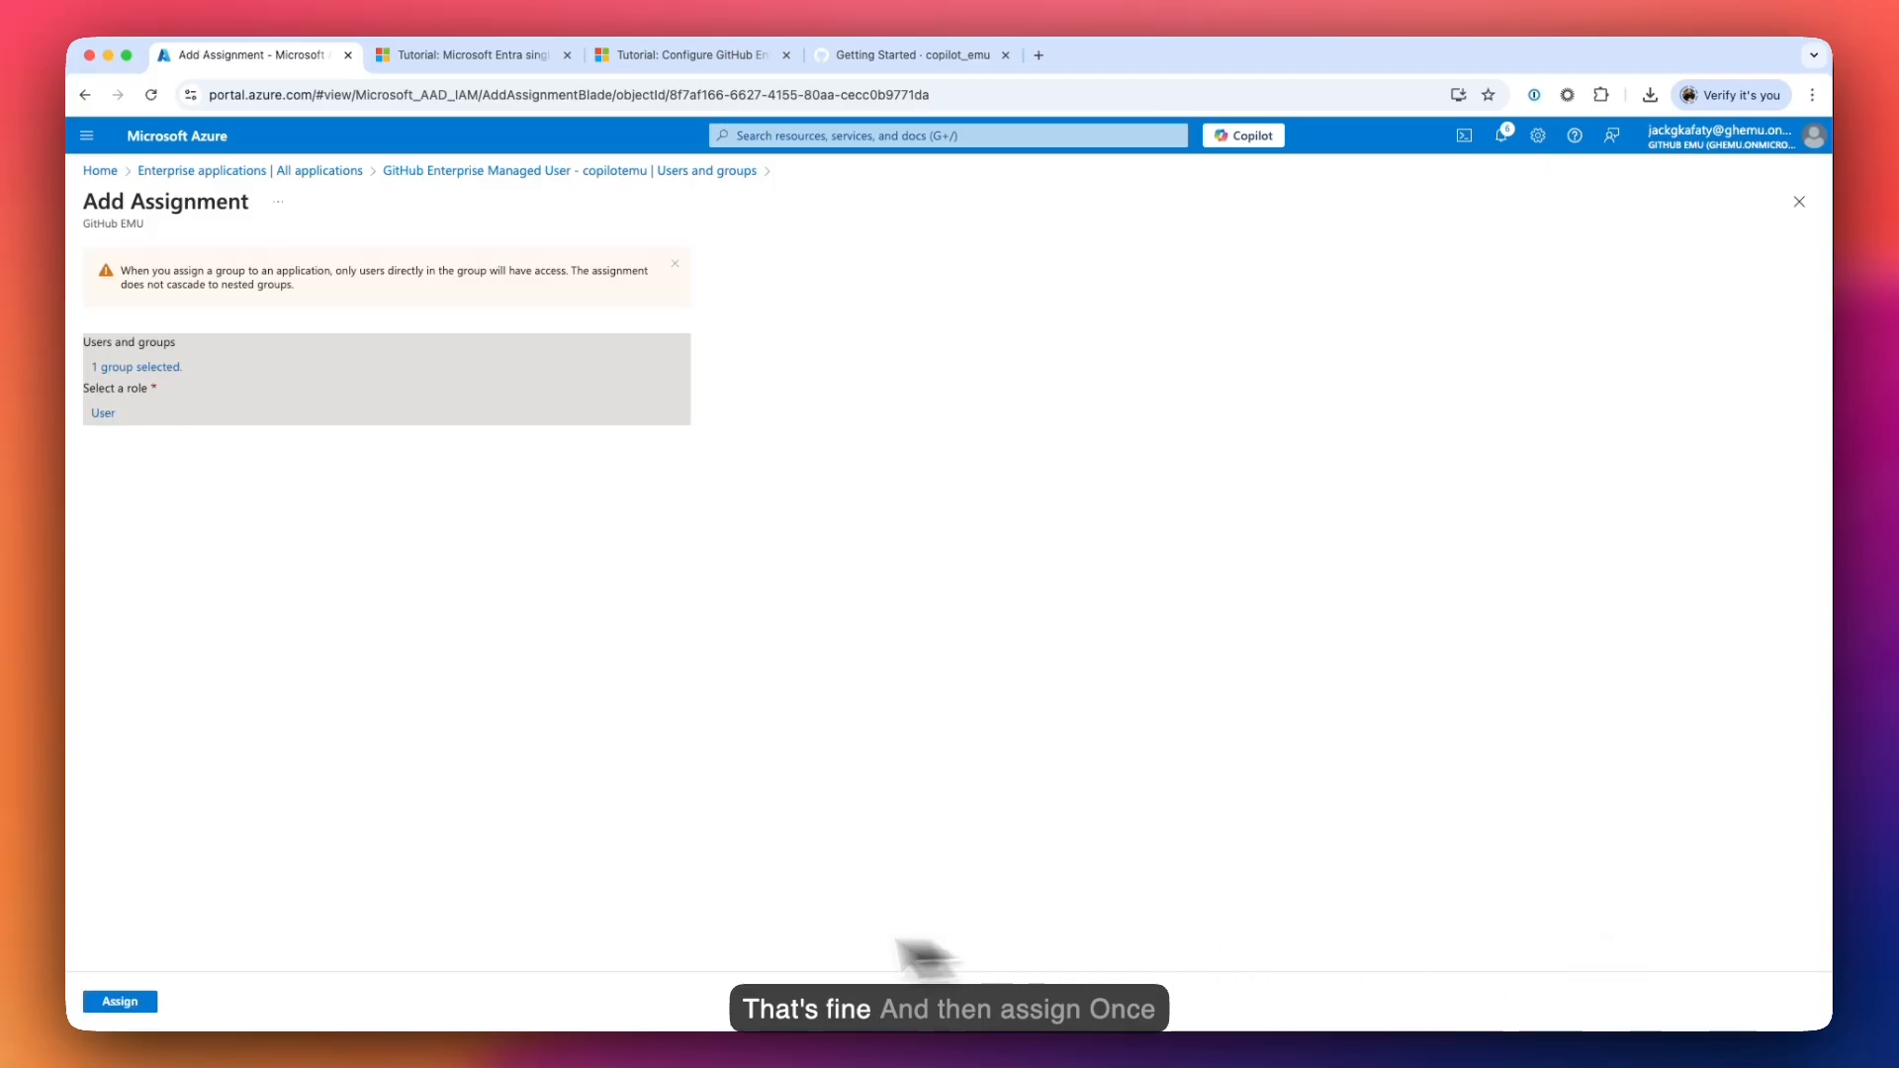
left_click(138, 1007)
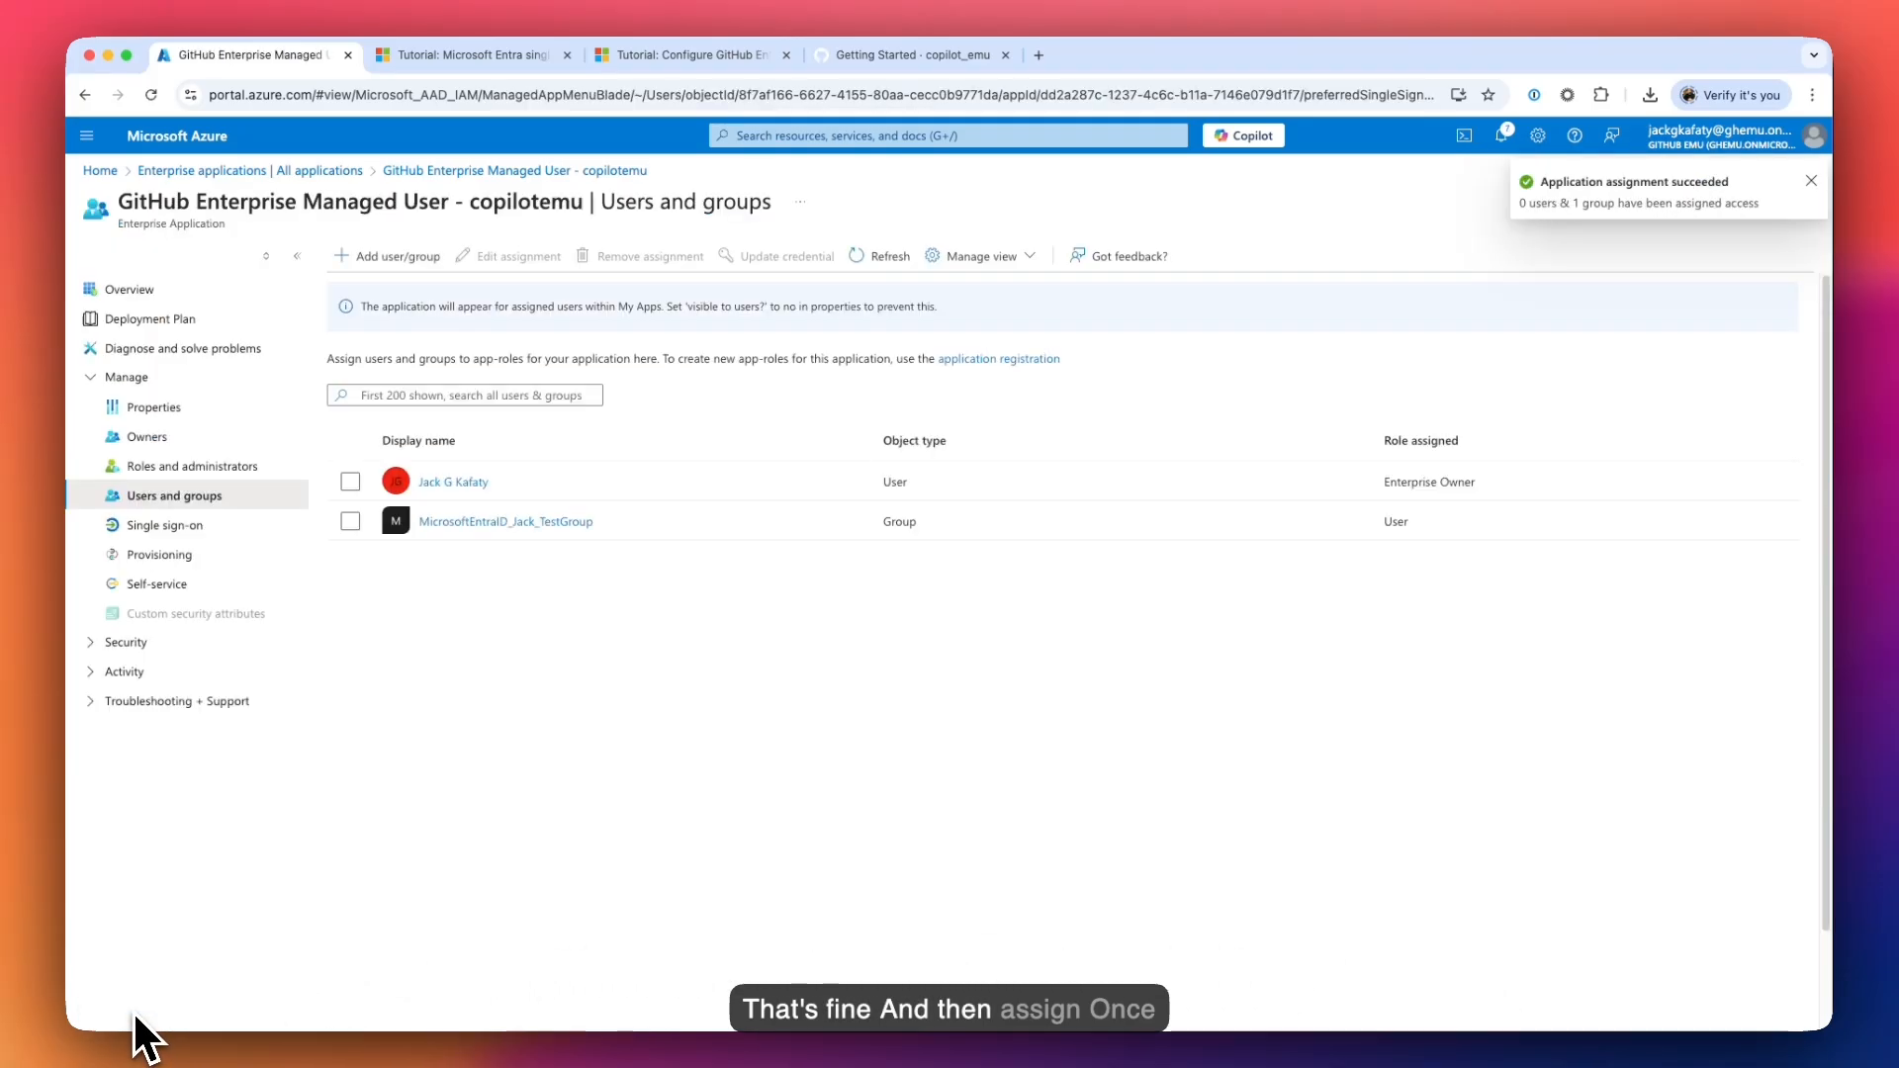
- Check the newly assigned test group's details, then go back to the assignments list
left_click(505, 529)
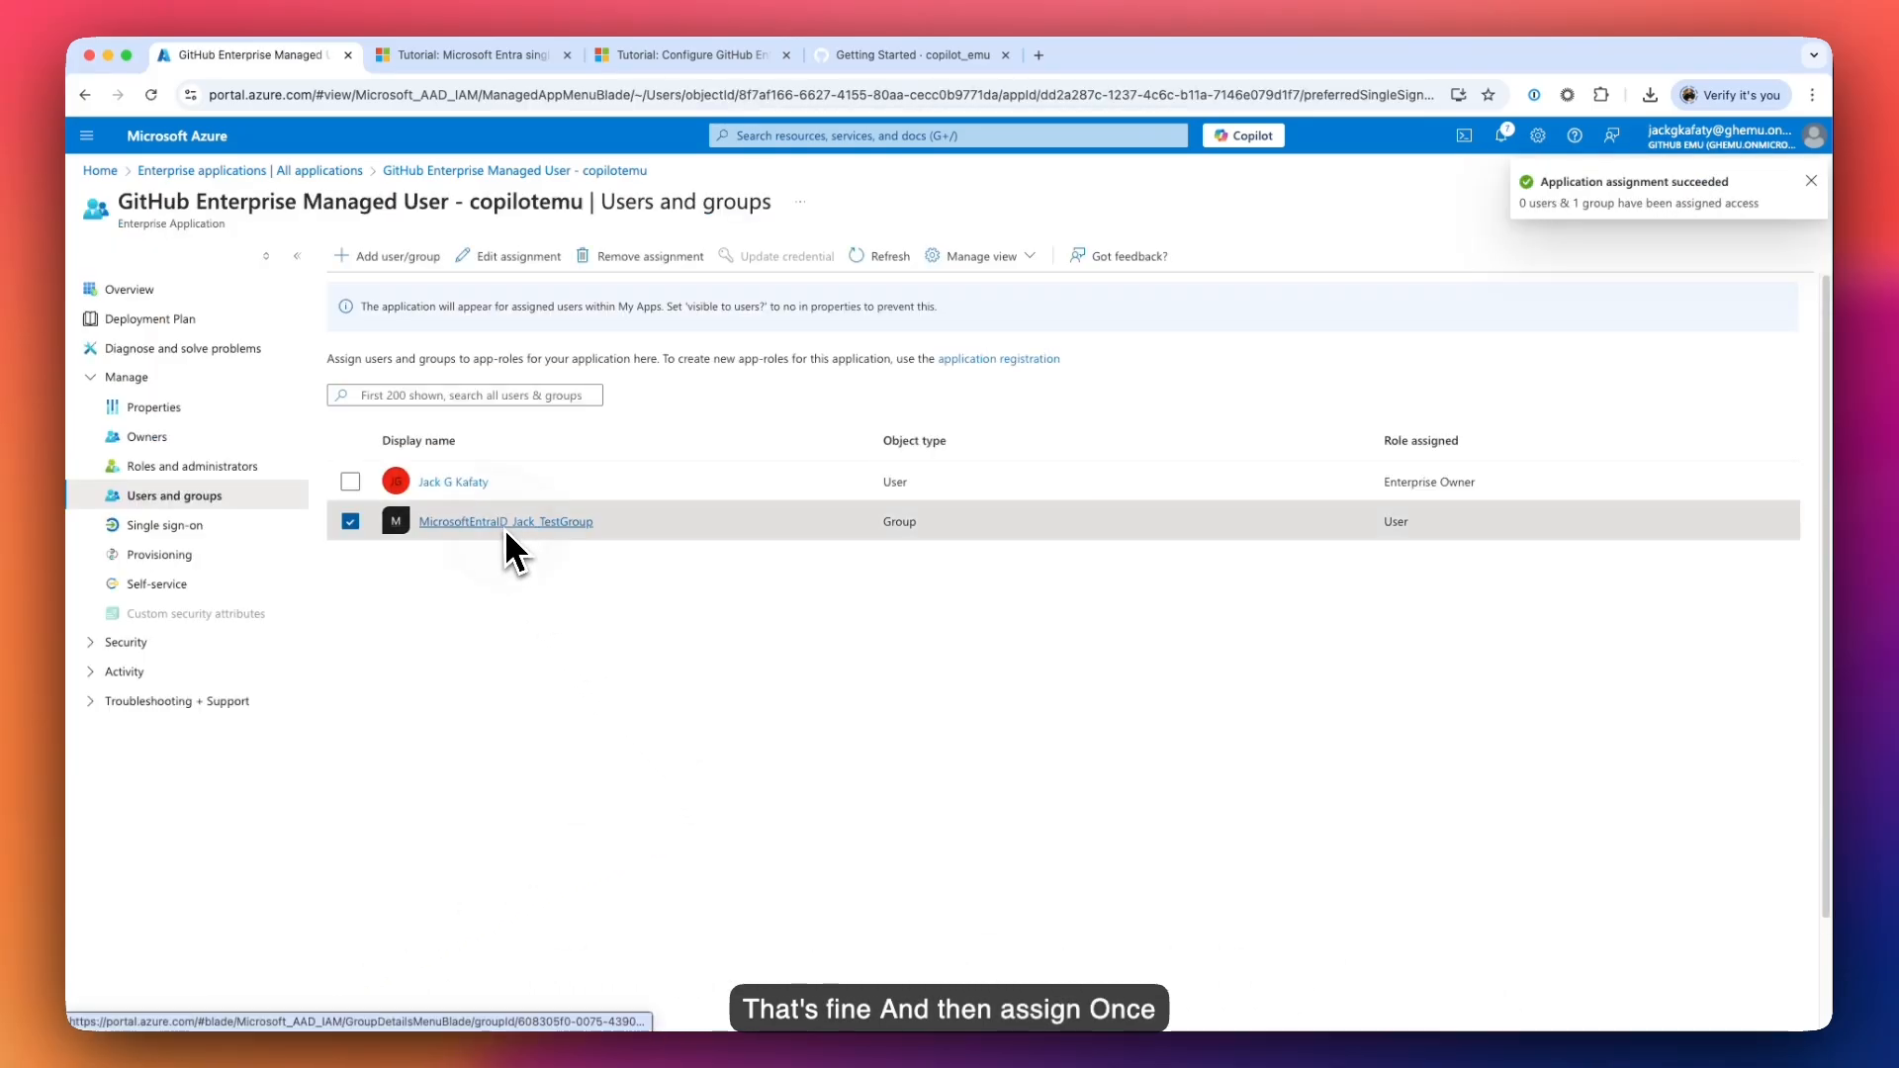
left_click(504, 524)
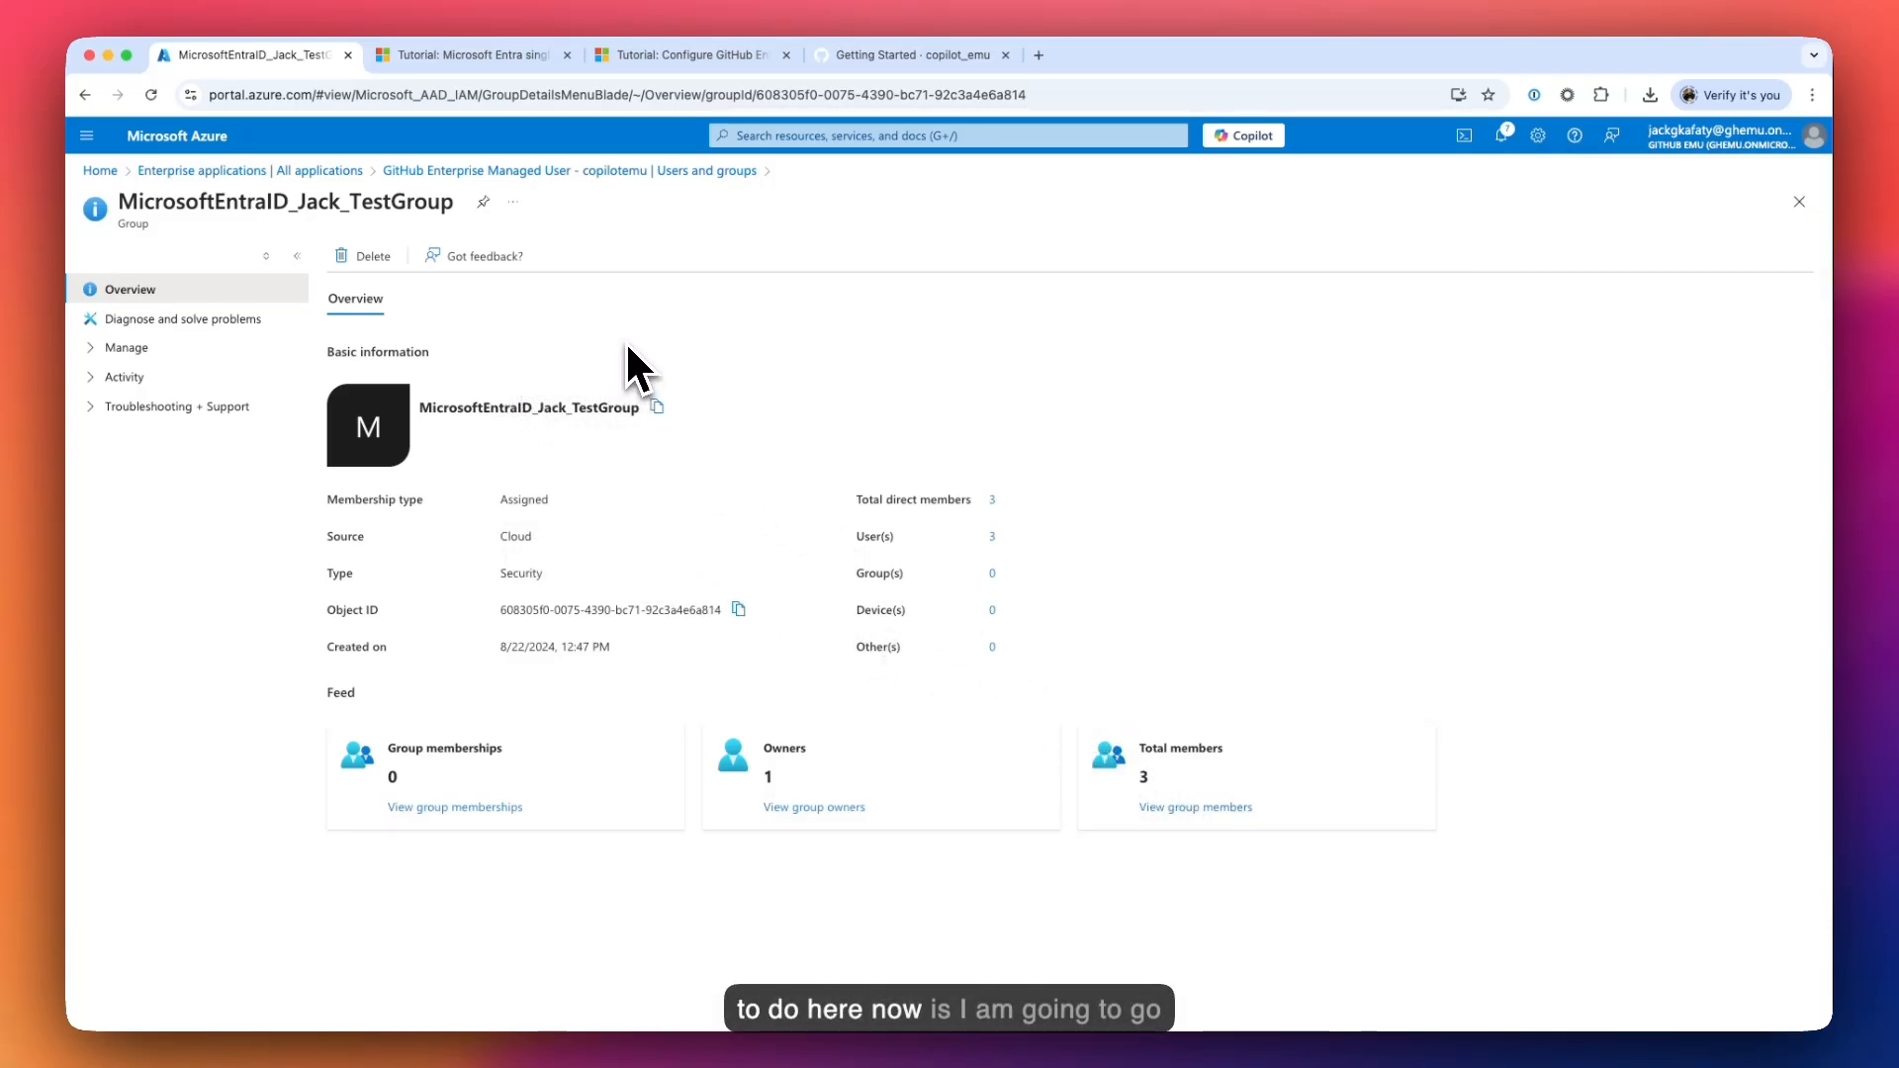
left_click(487, 176)
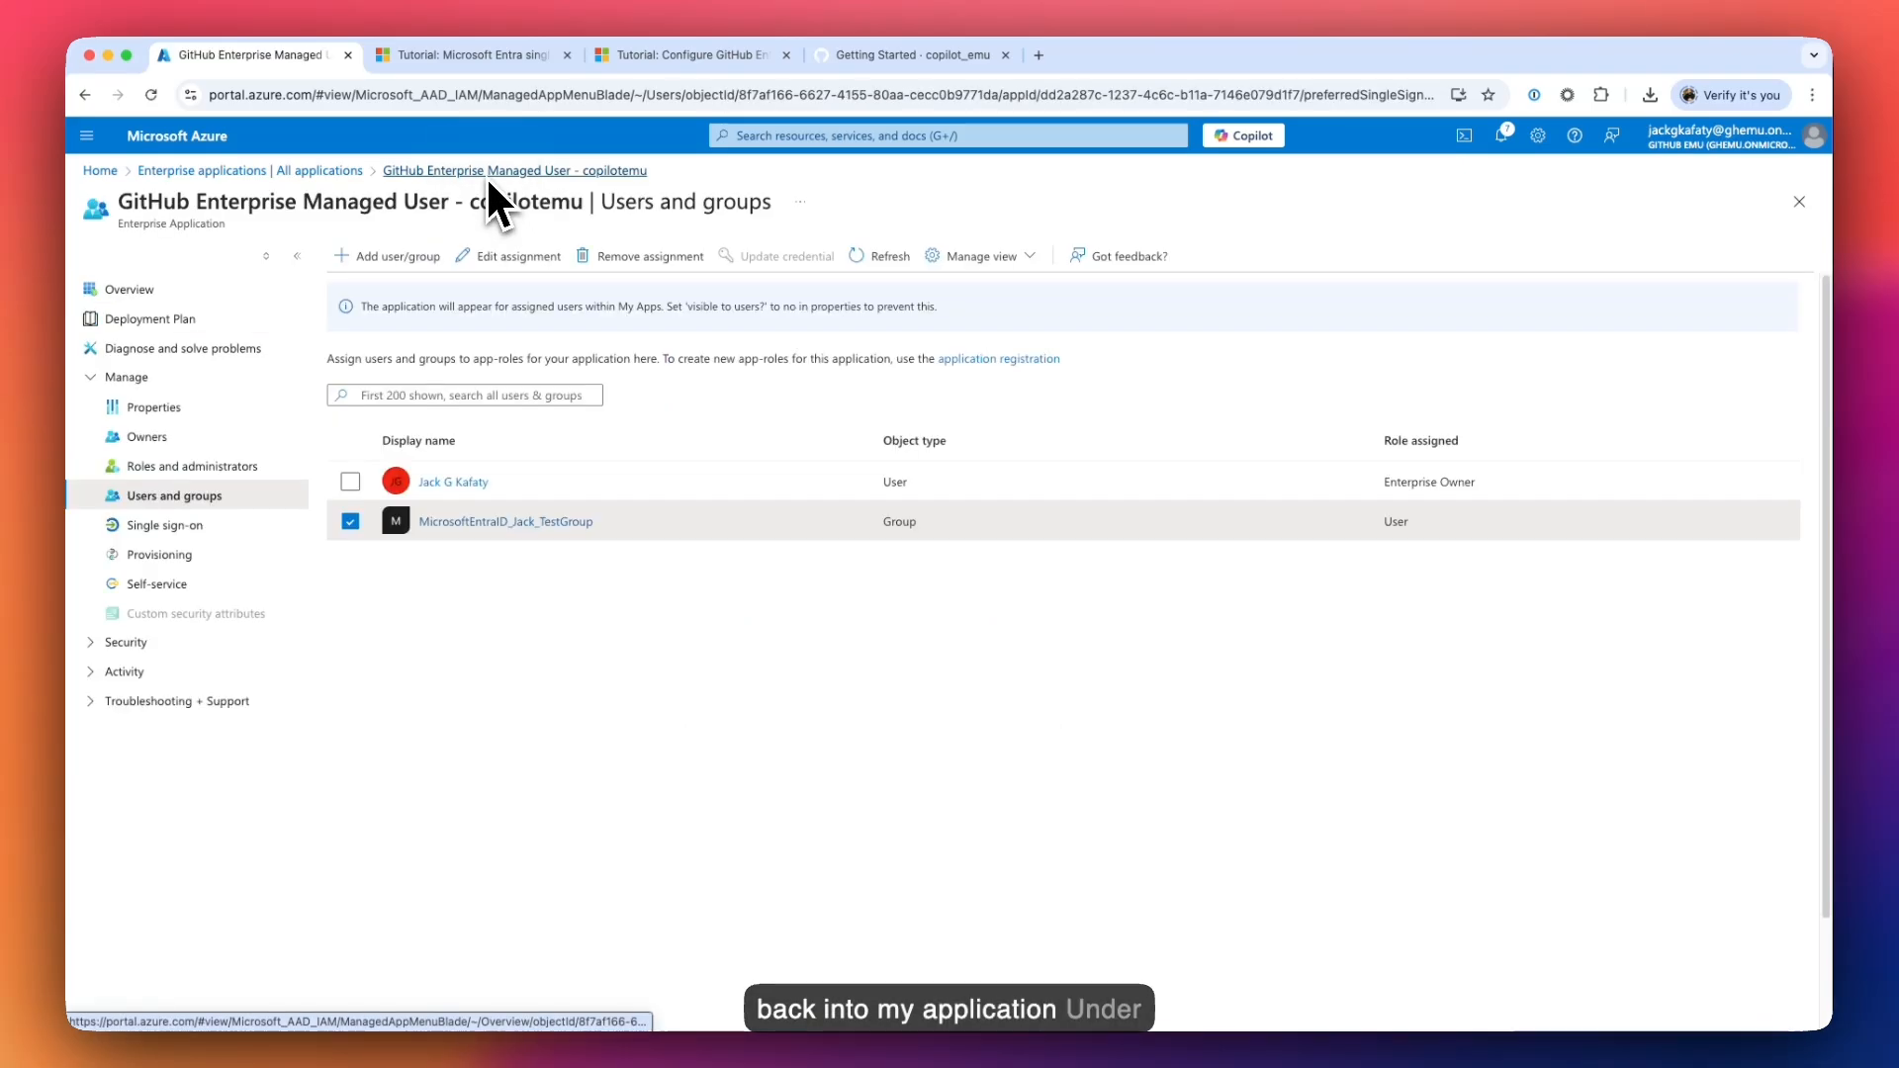
- Check that the initial provisioning cycle finished at 100% with 1 user, then go back to GitHub
left_click(198, 550)
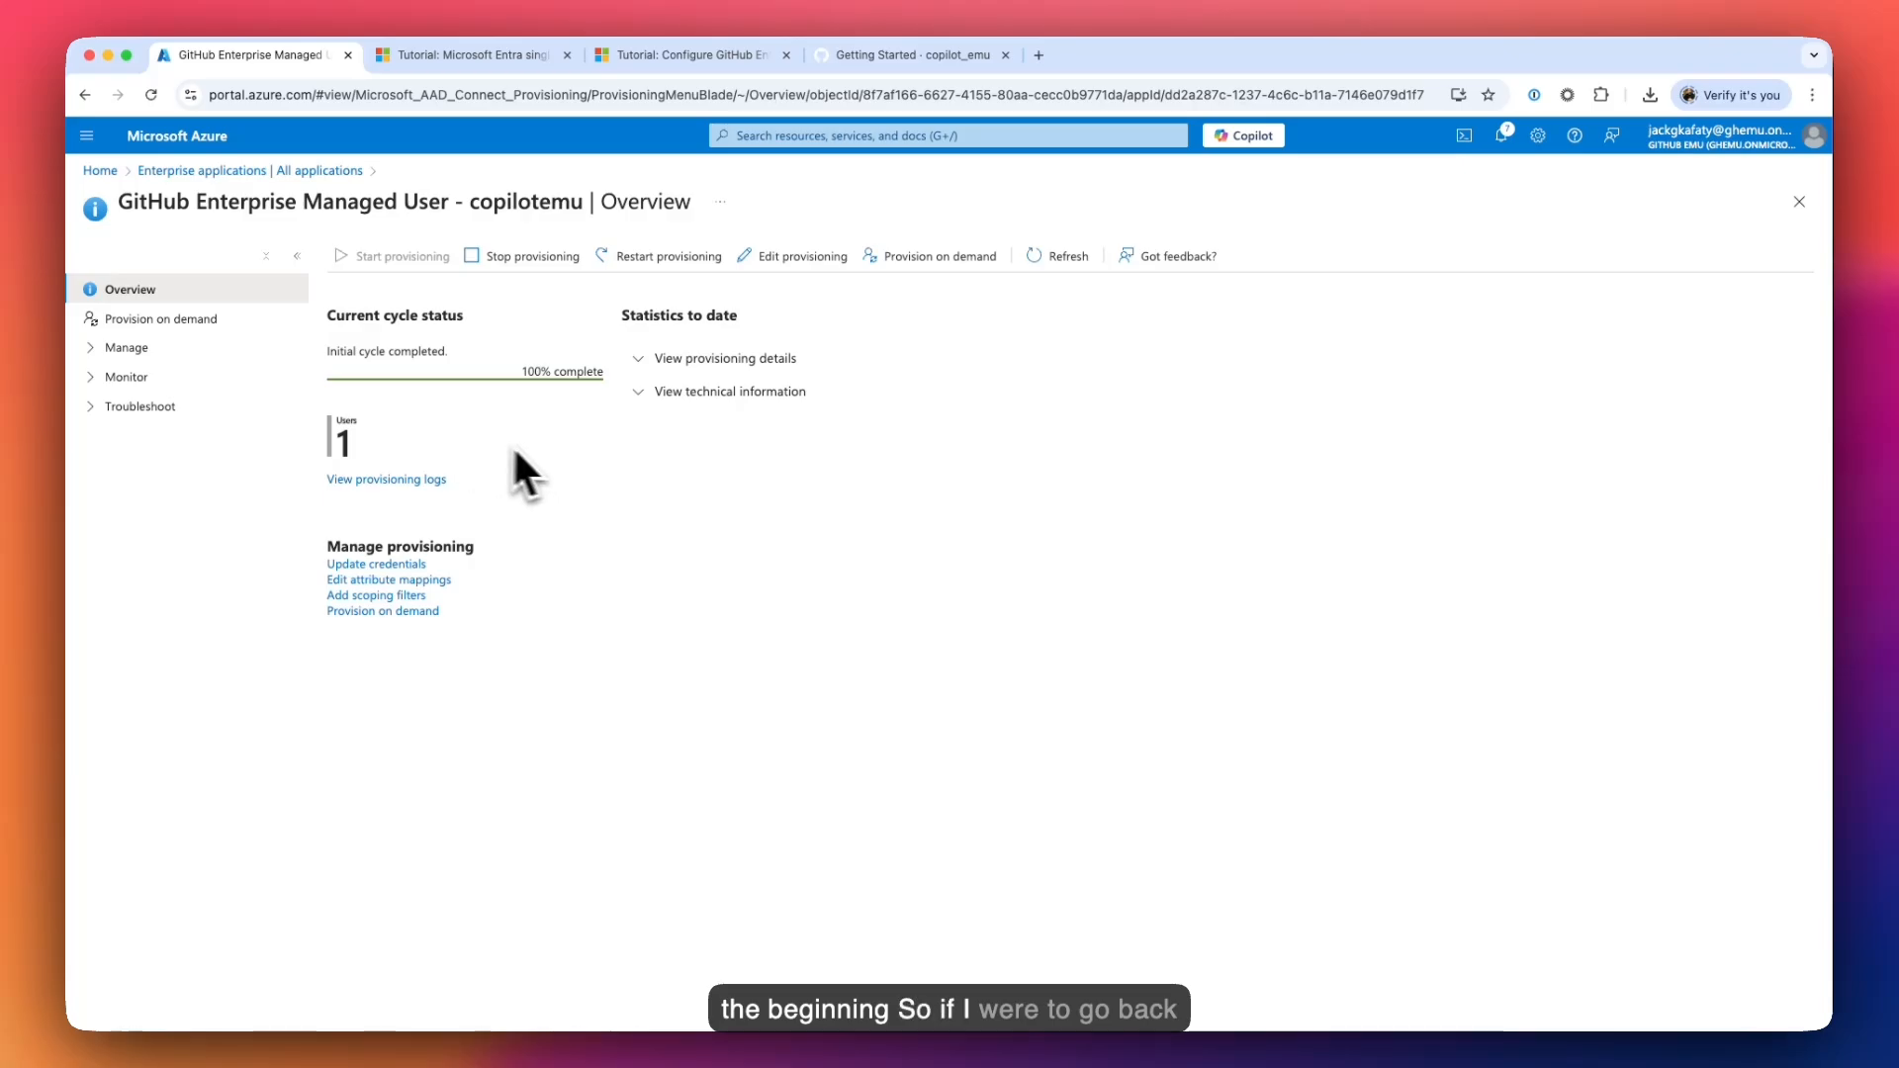
left_click(895, 55)
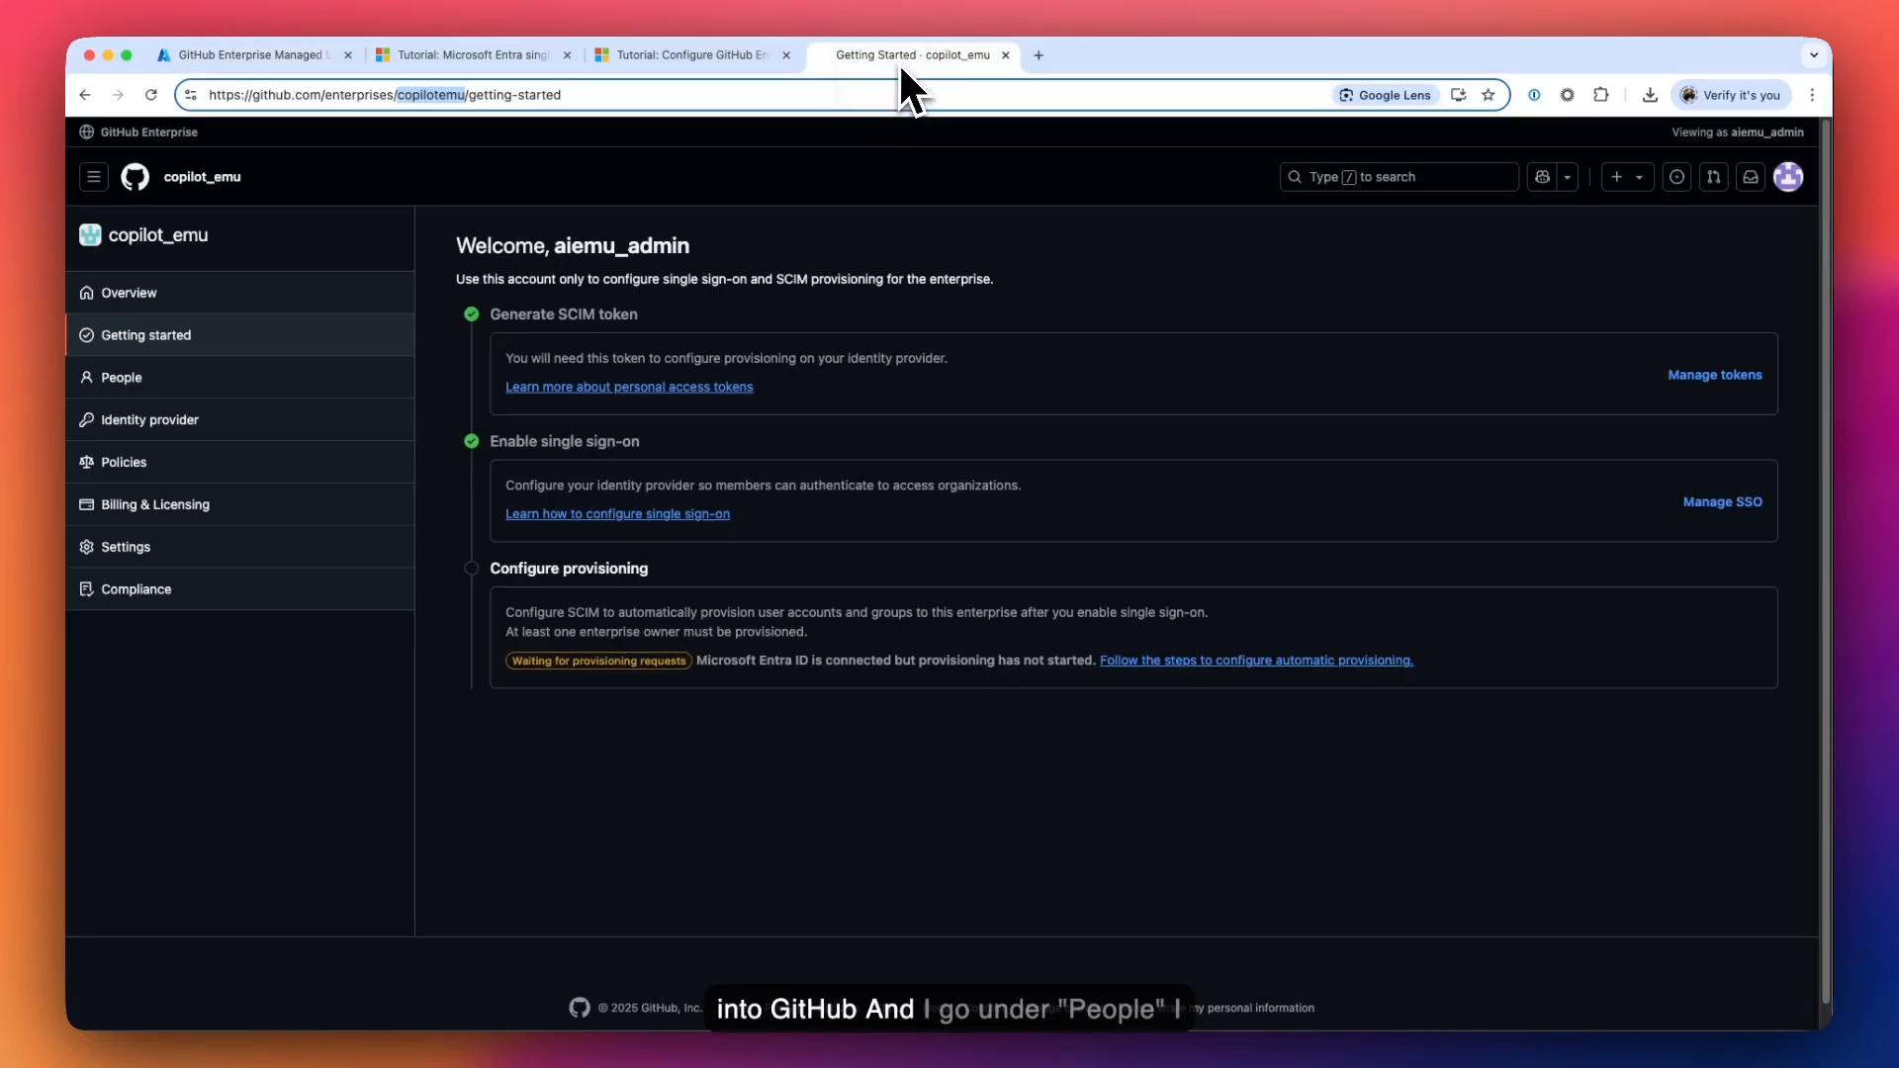
- Show the copilot_emu Members page with 2 people and 0 Copilot licences used
left_click(172, 370)
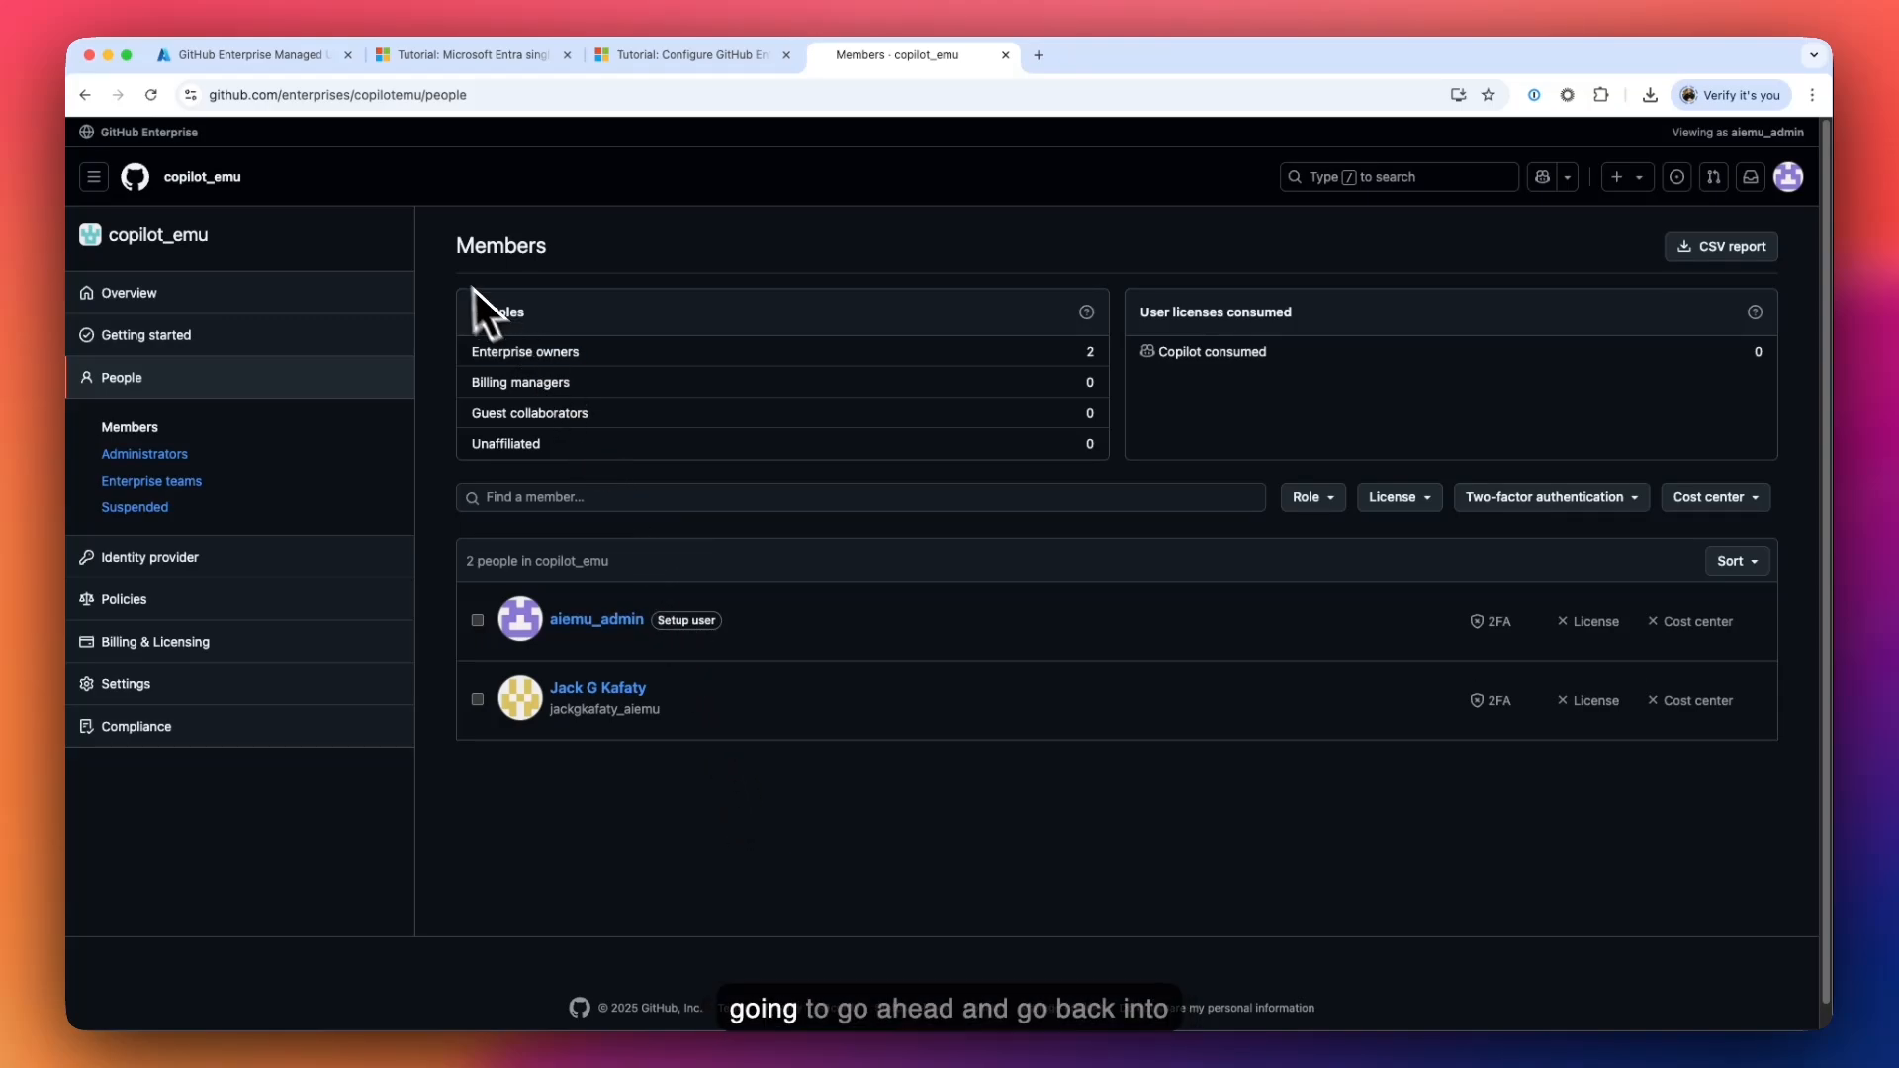
- Provision MicrosoftEntraID_Jack_TestGroup on demand to GitHub with its first and third members
left_click(275, 62)
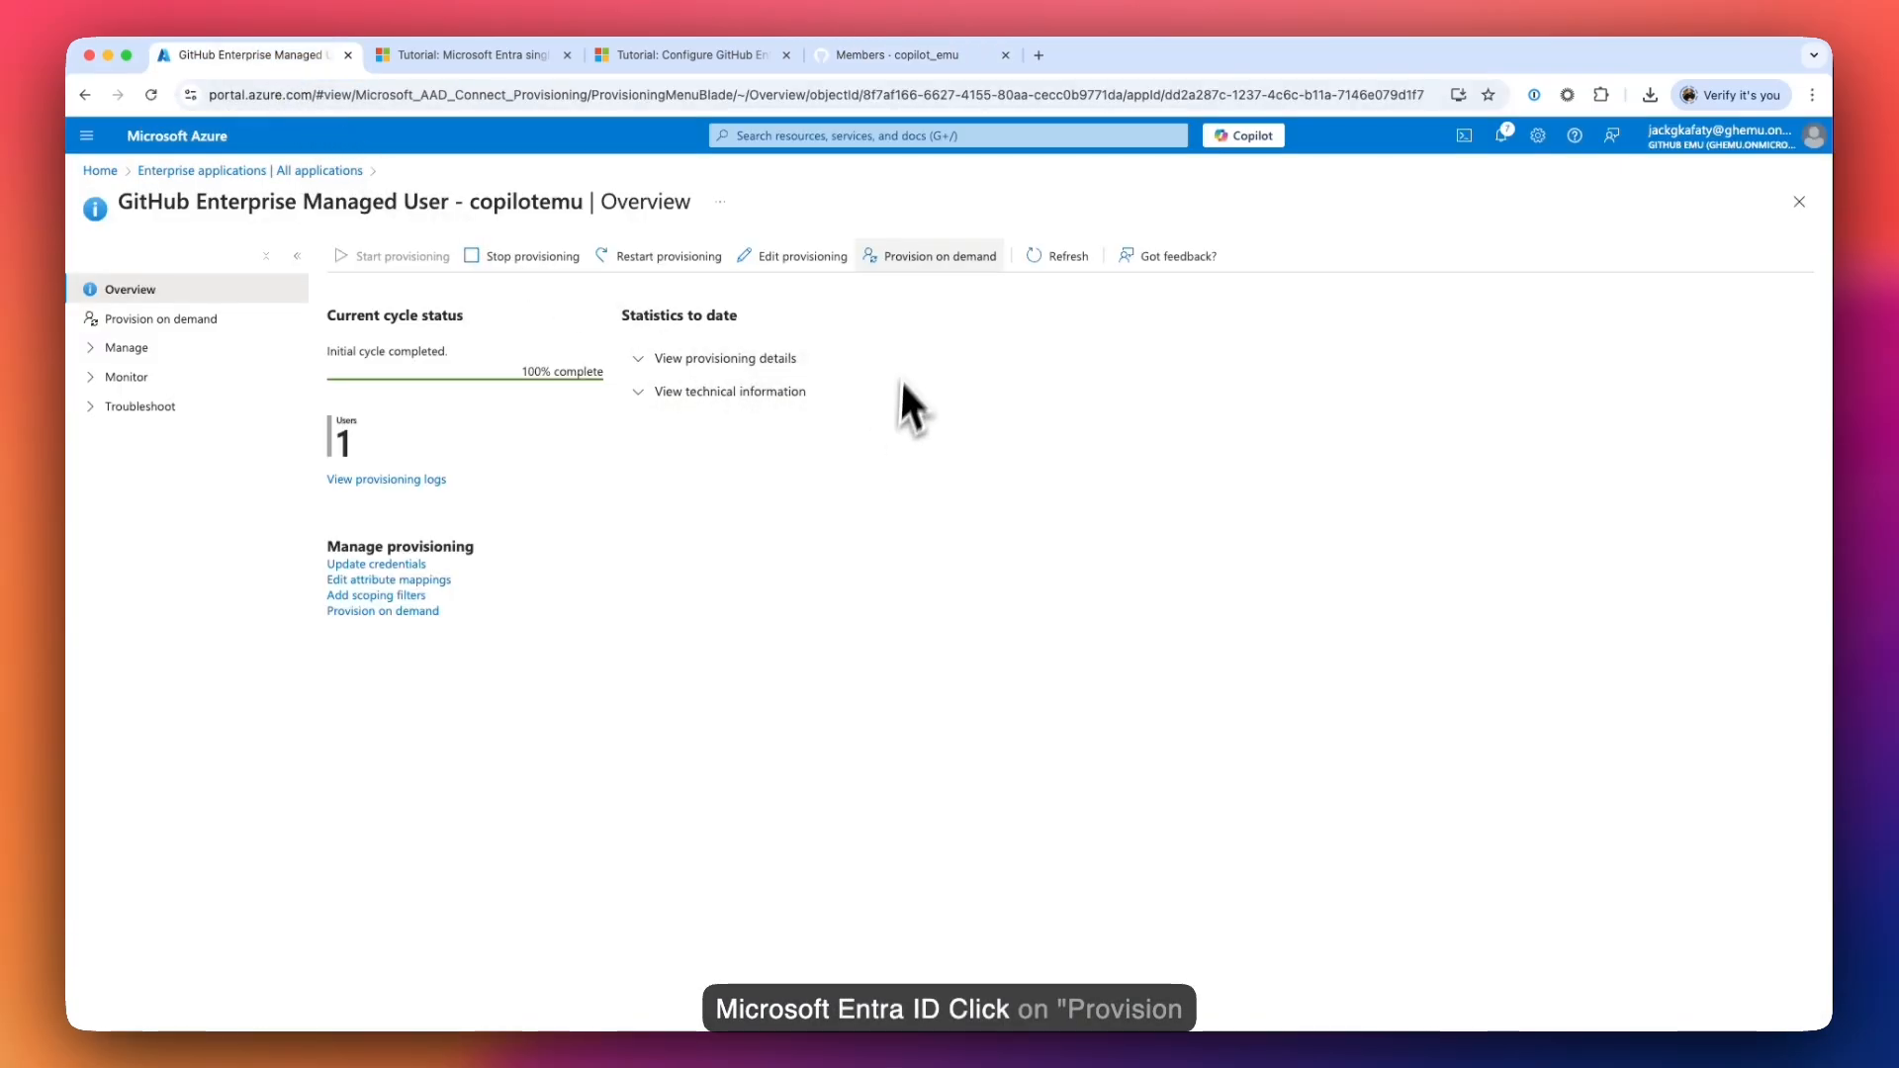
left_click(924, 342)
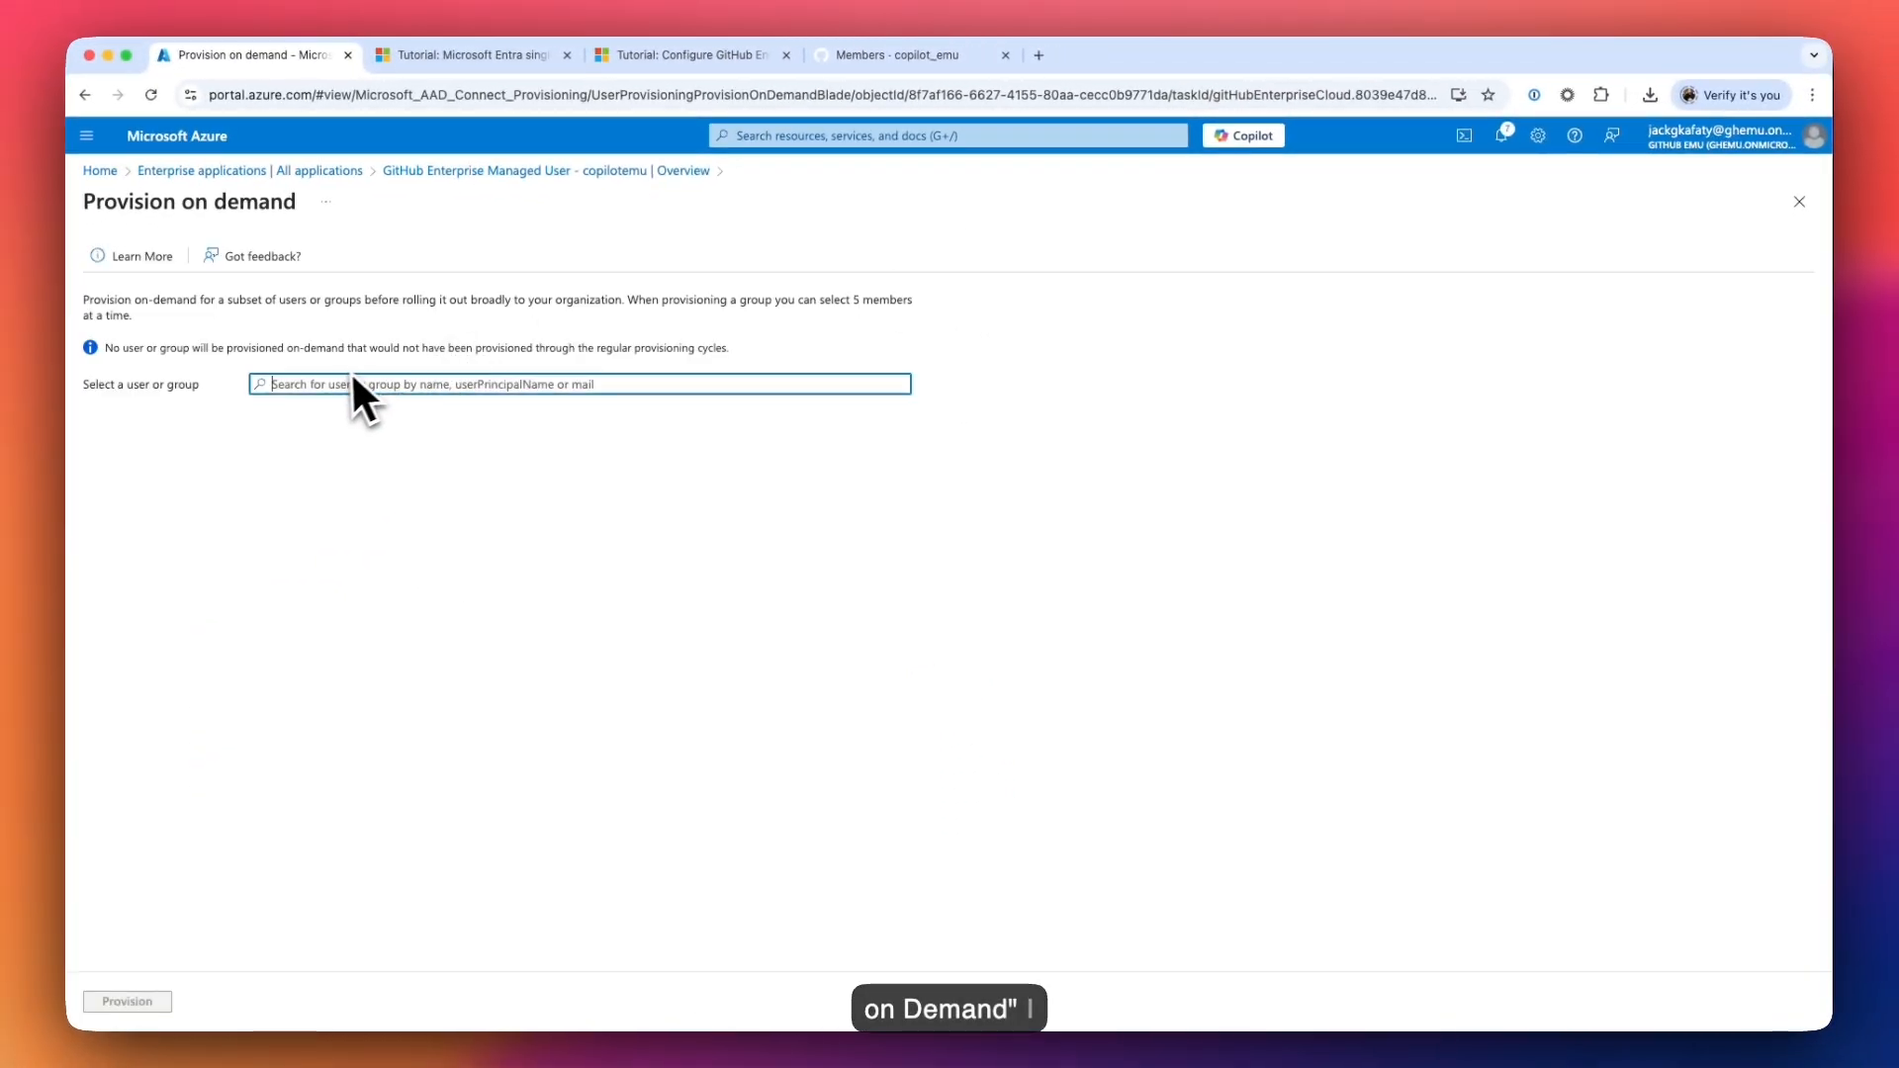
type("micro")
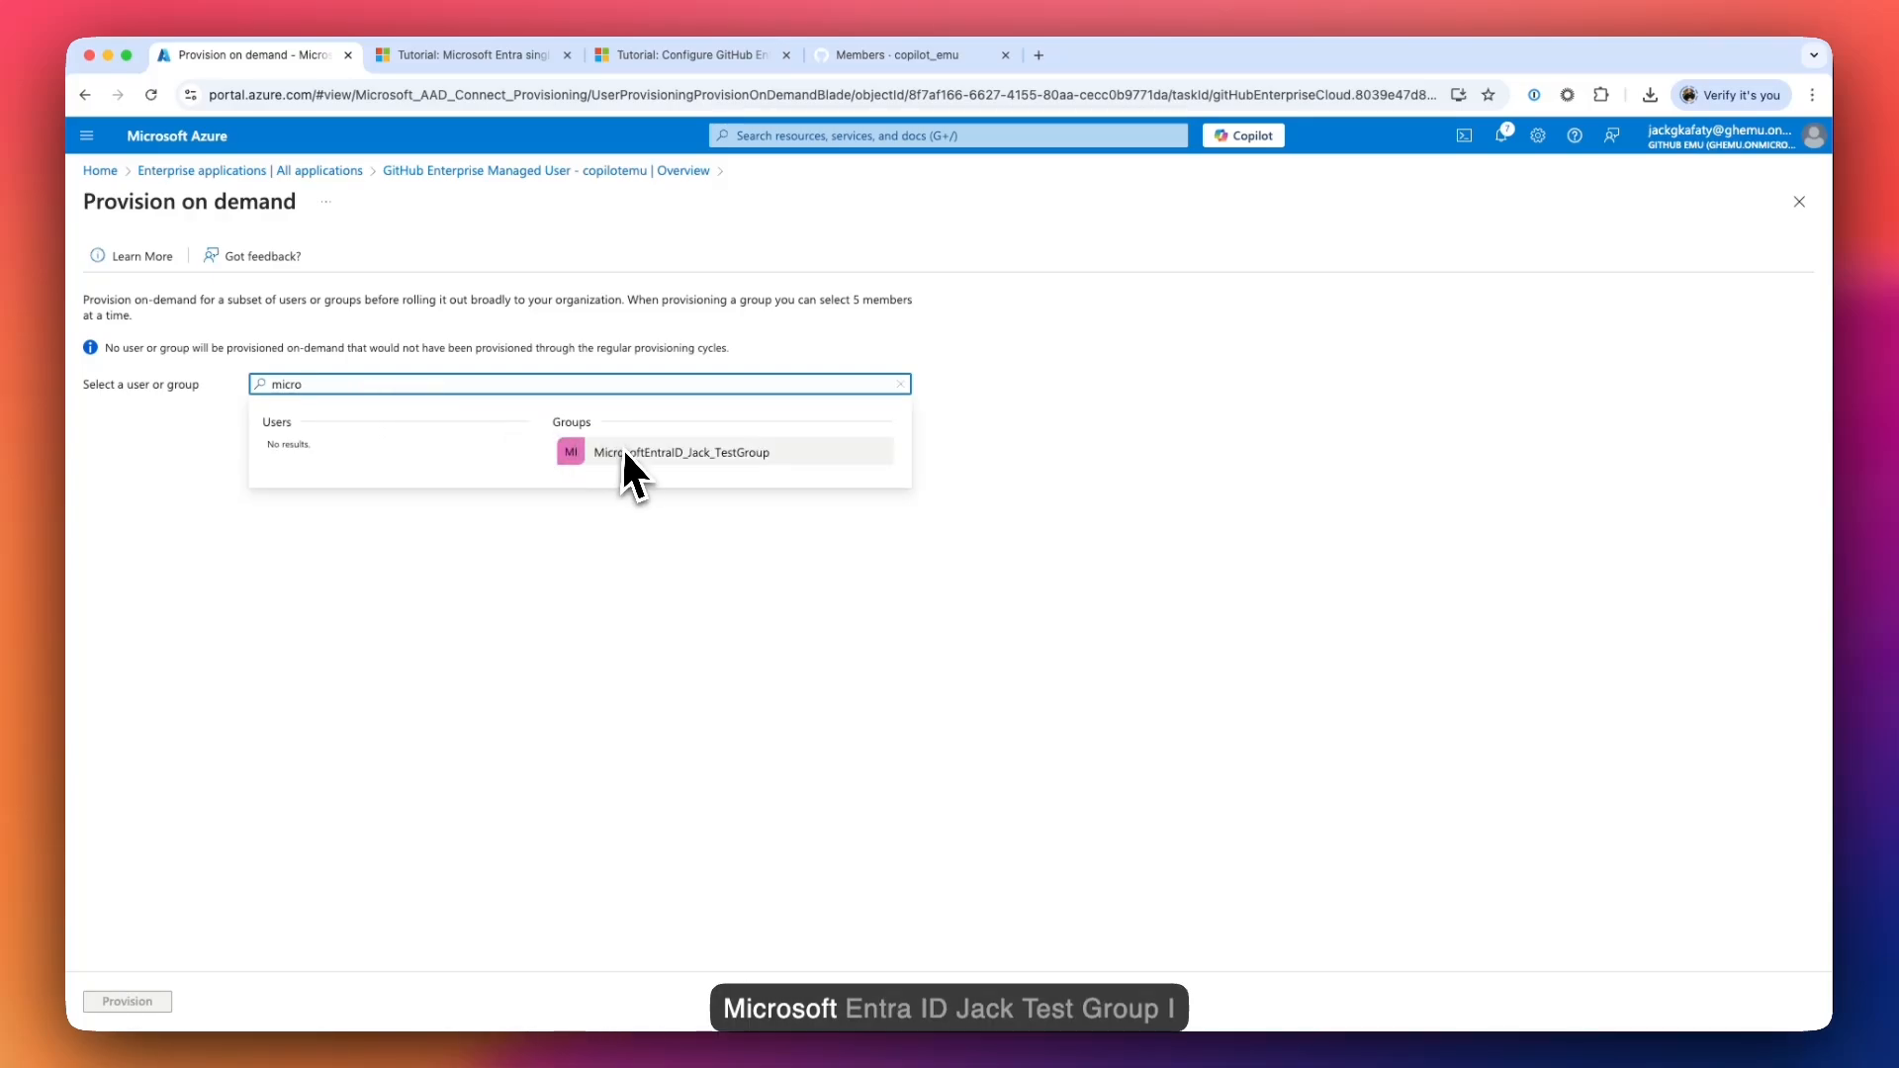
left_click(712, 455)
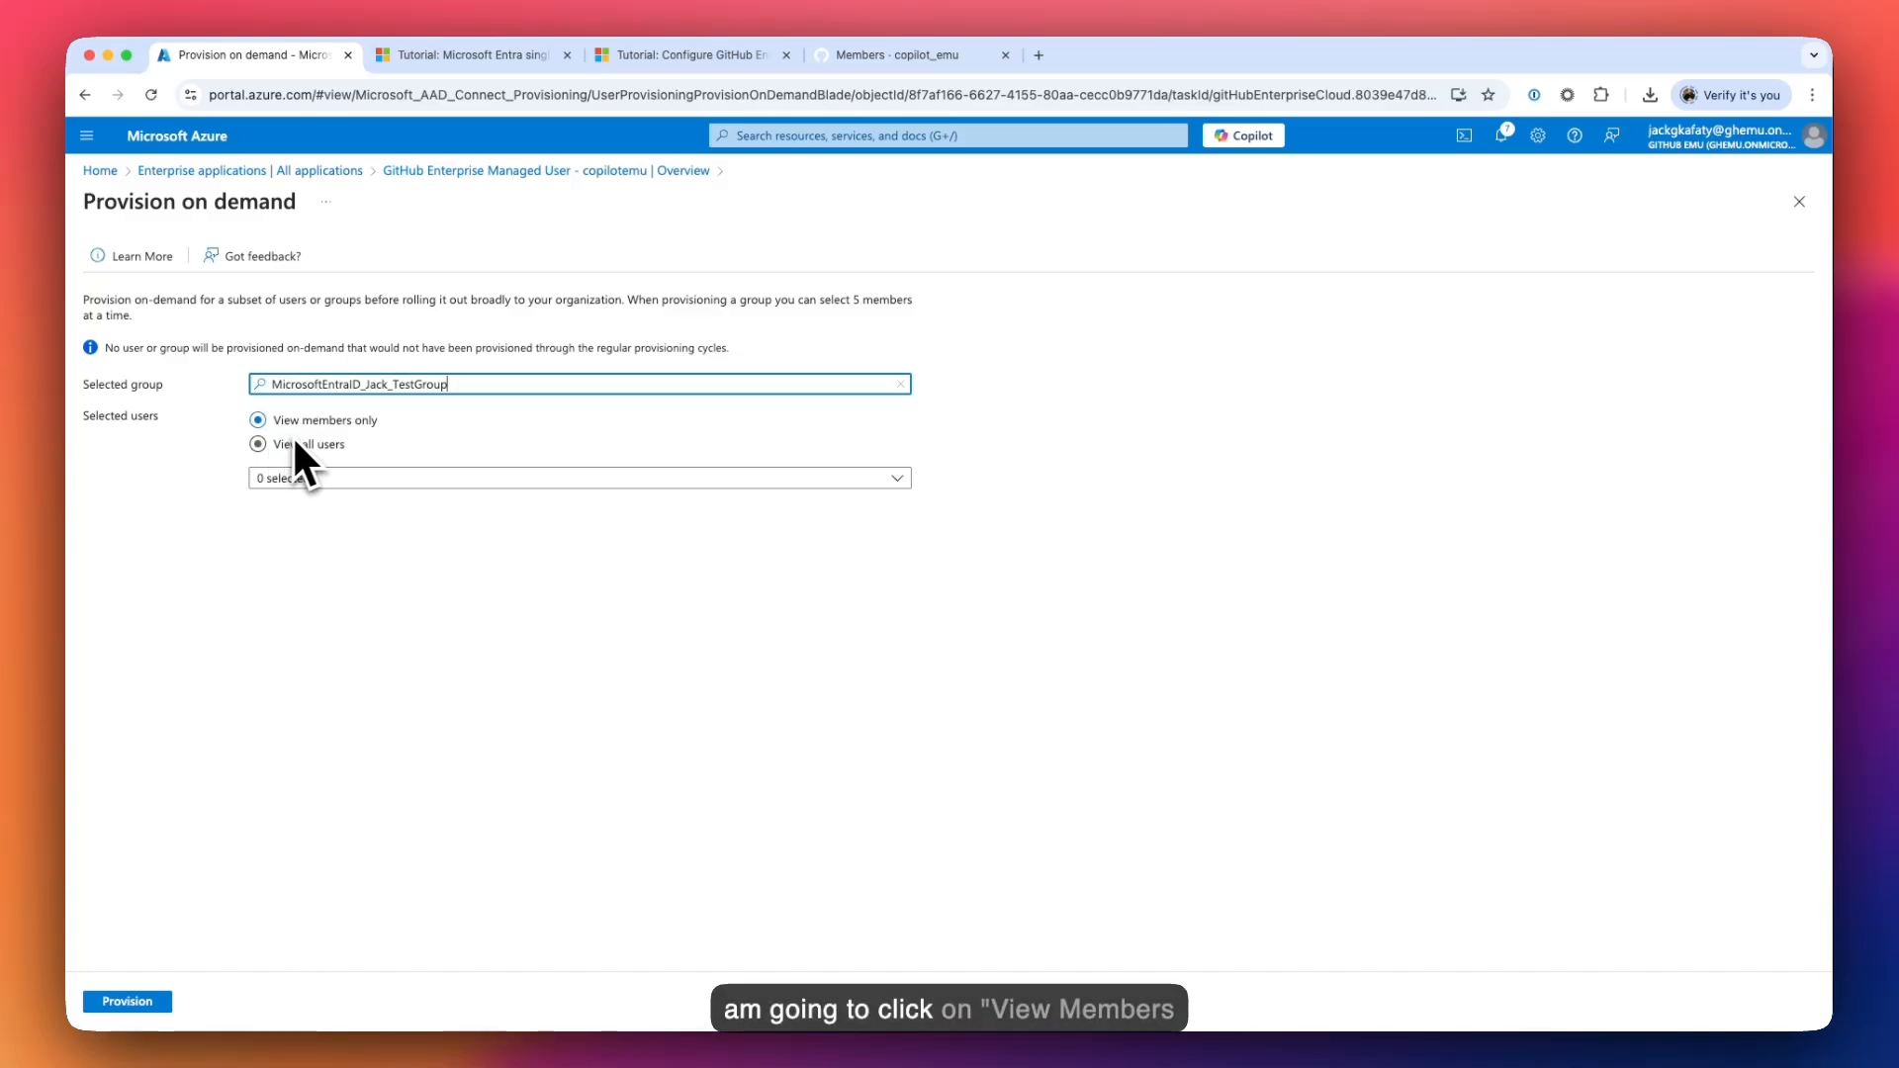
left_click(362, 479)
left_click(265, 548)
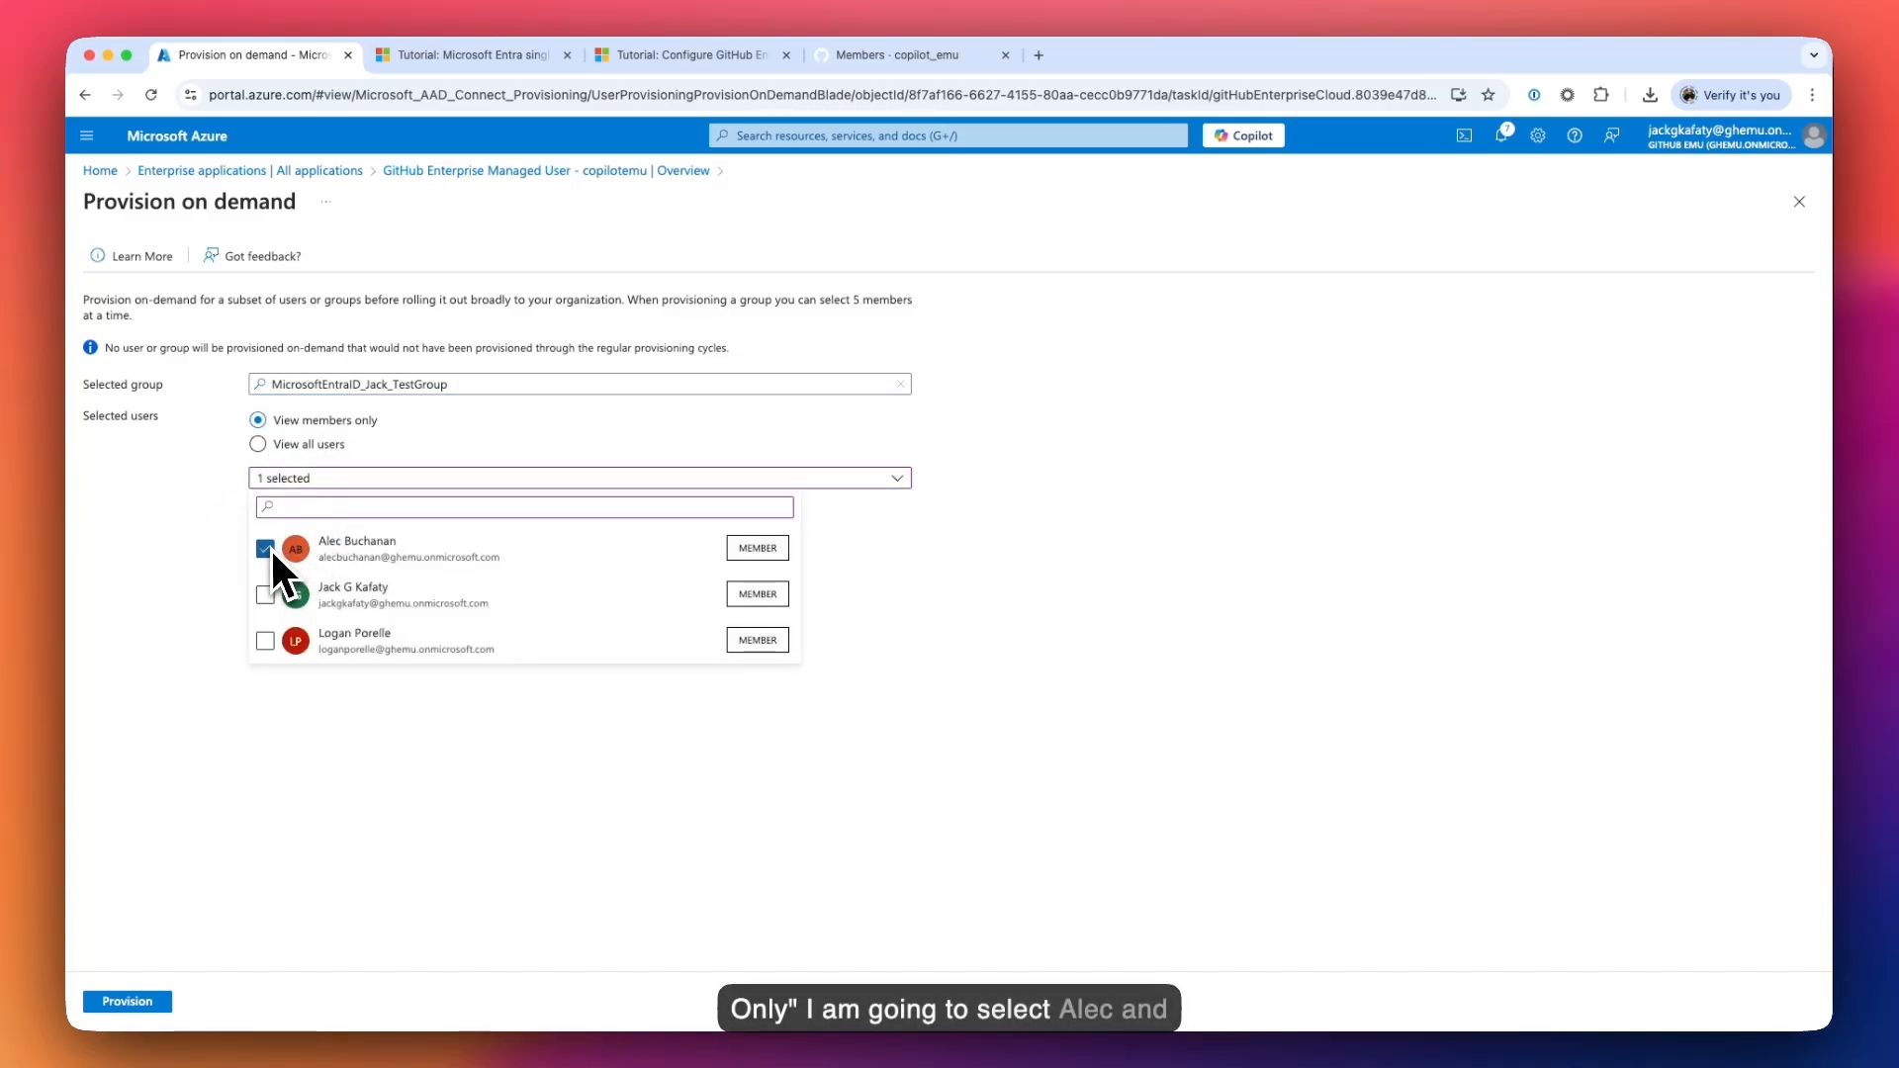
left_click(265, 642)
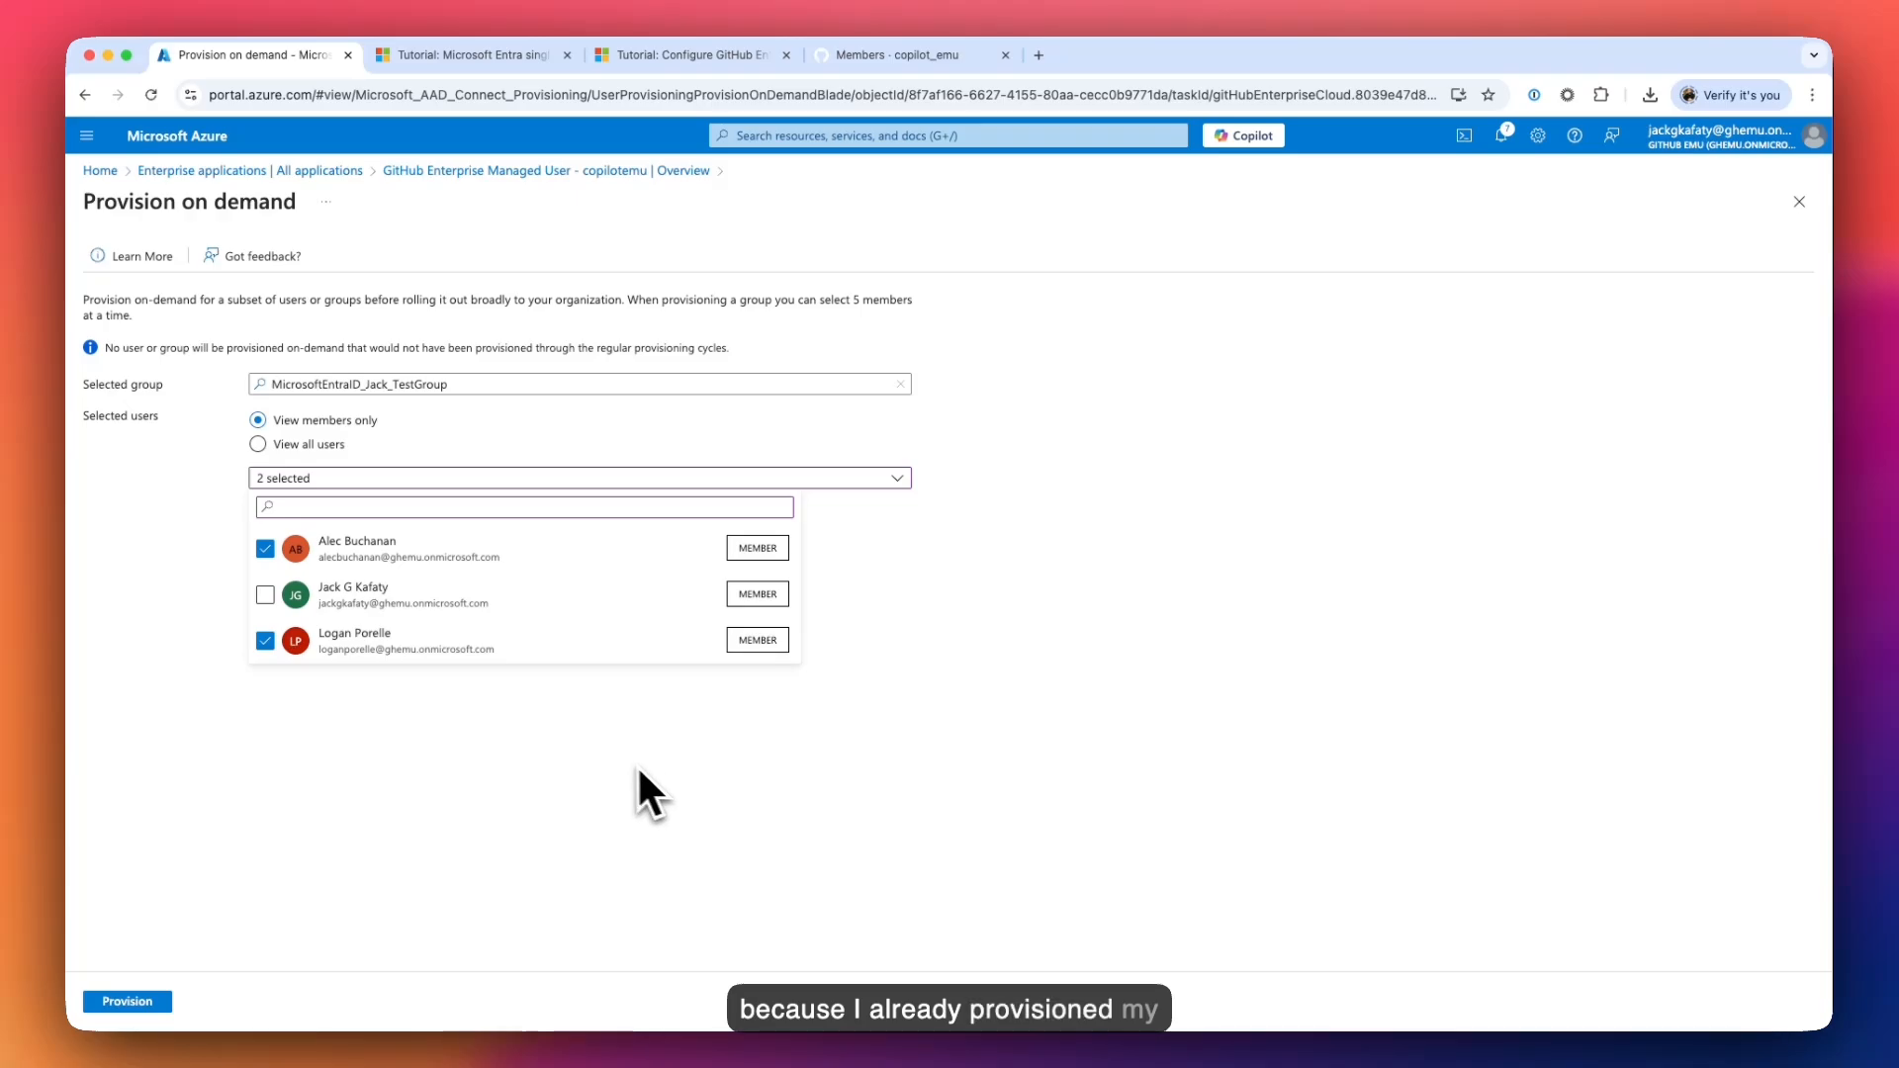
left_click(503, 737)
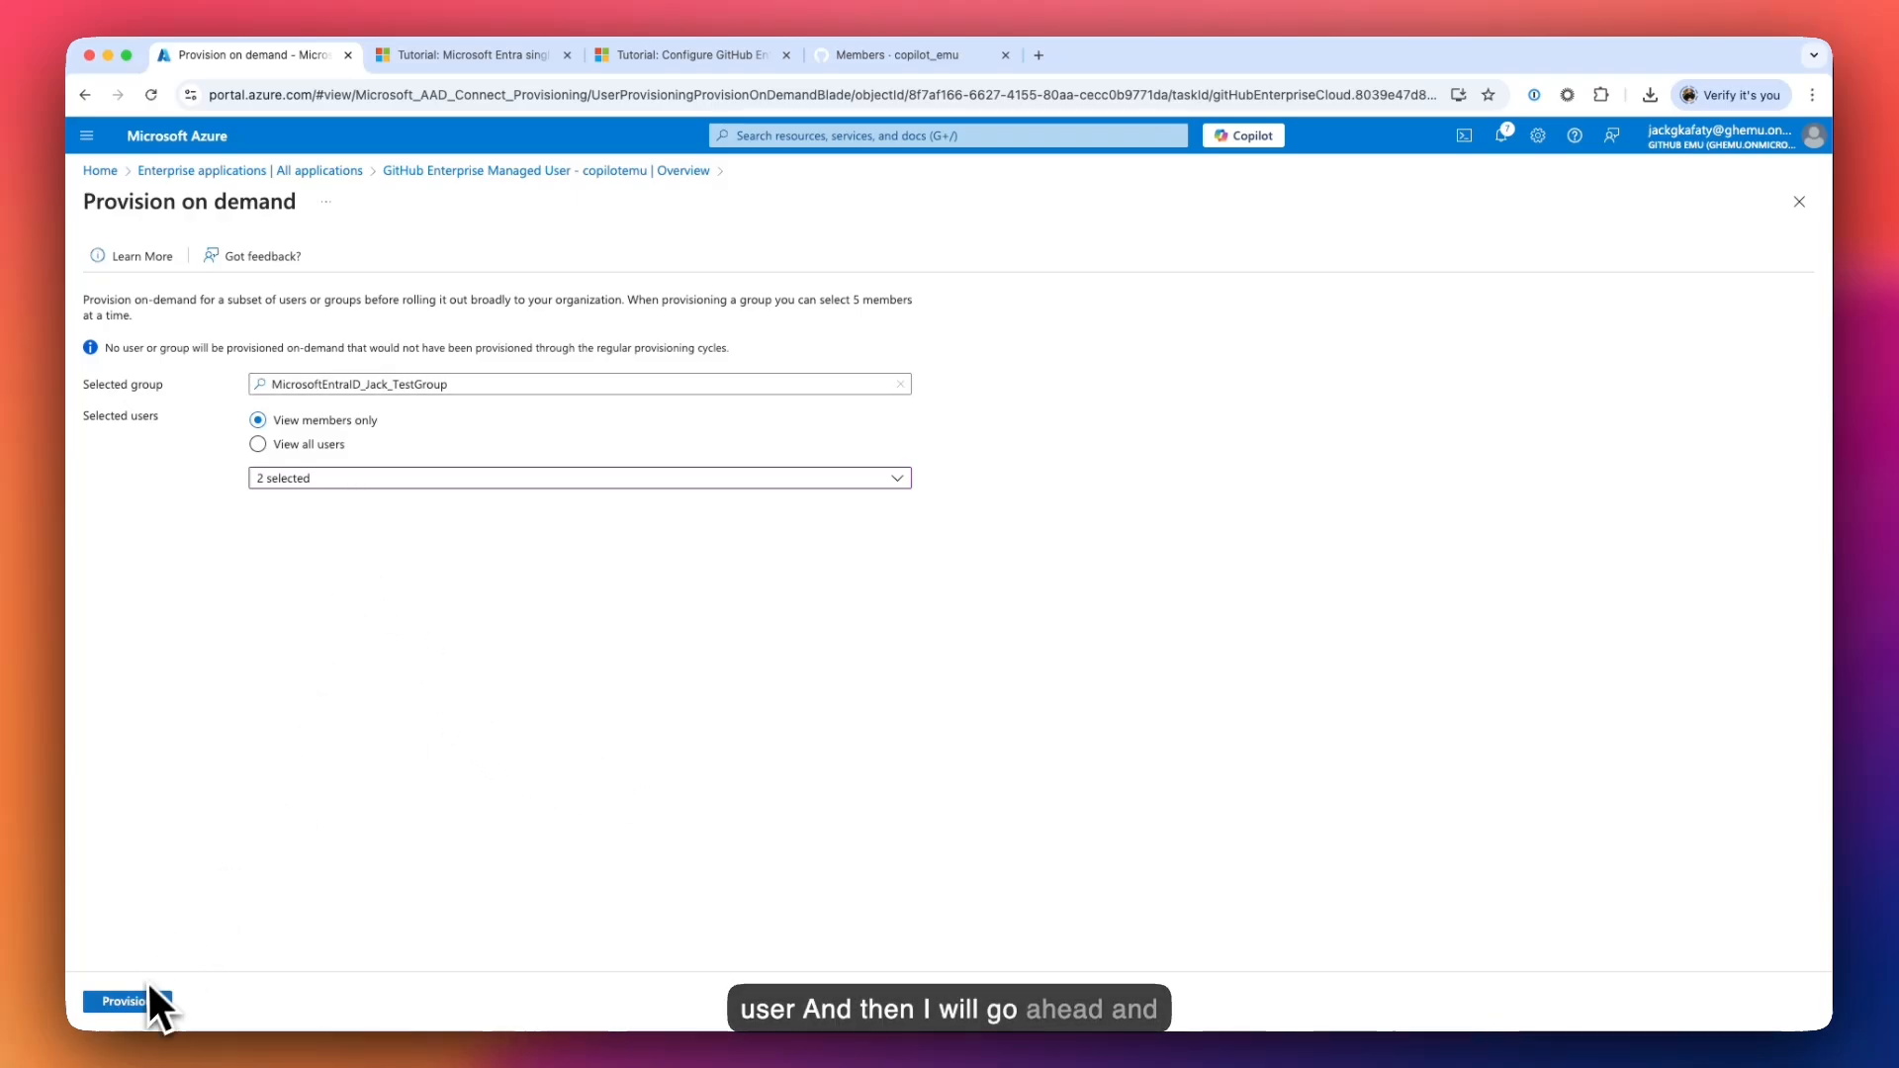
left_click(153, 1001)
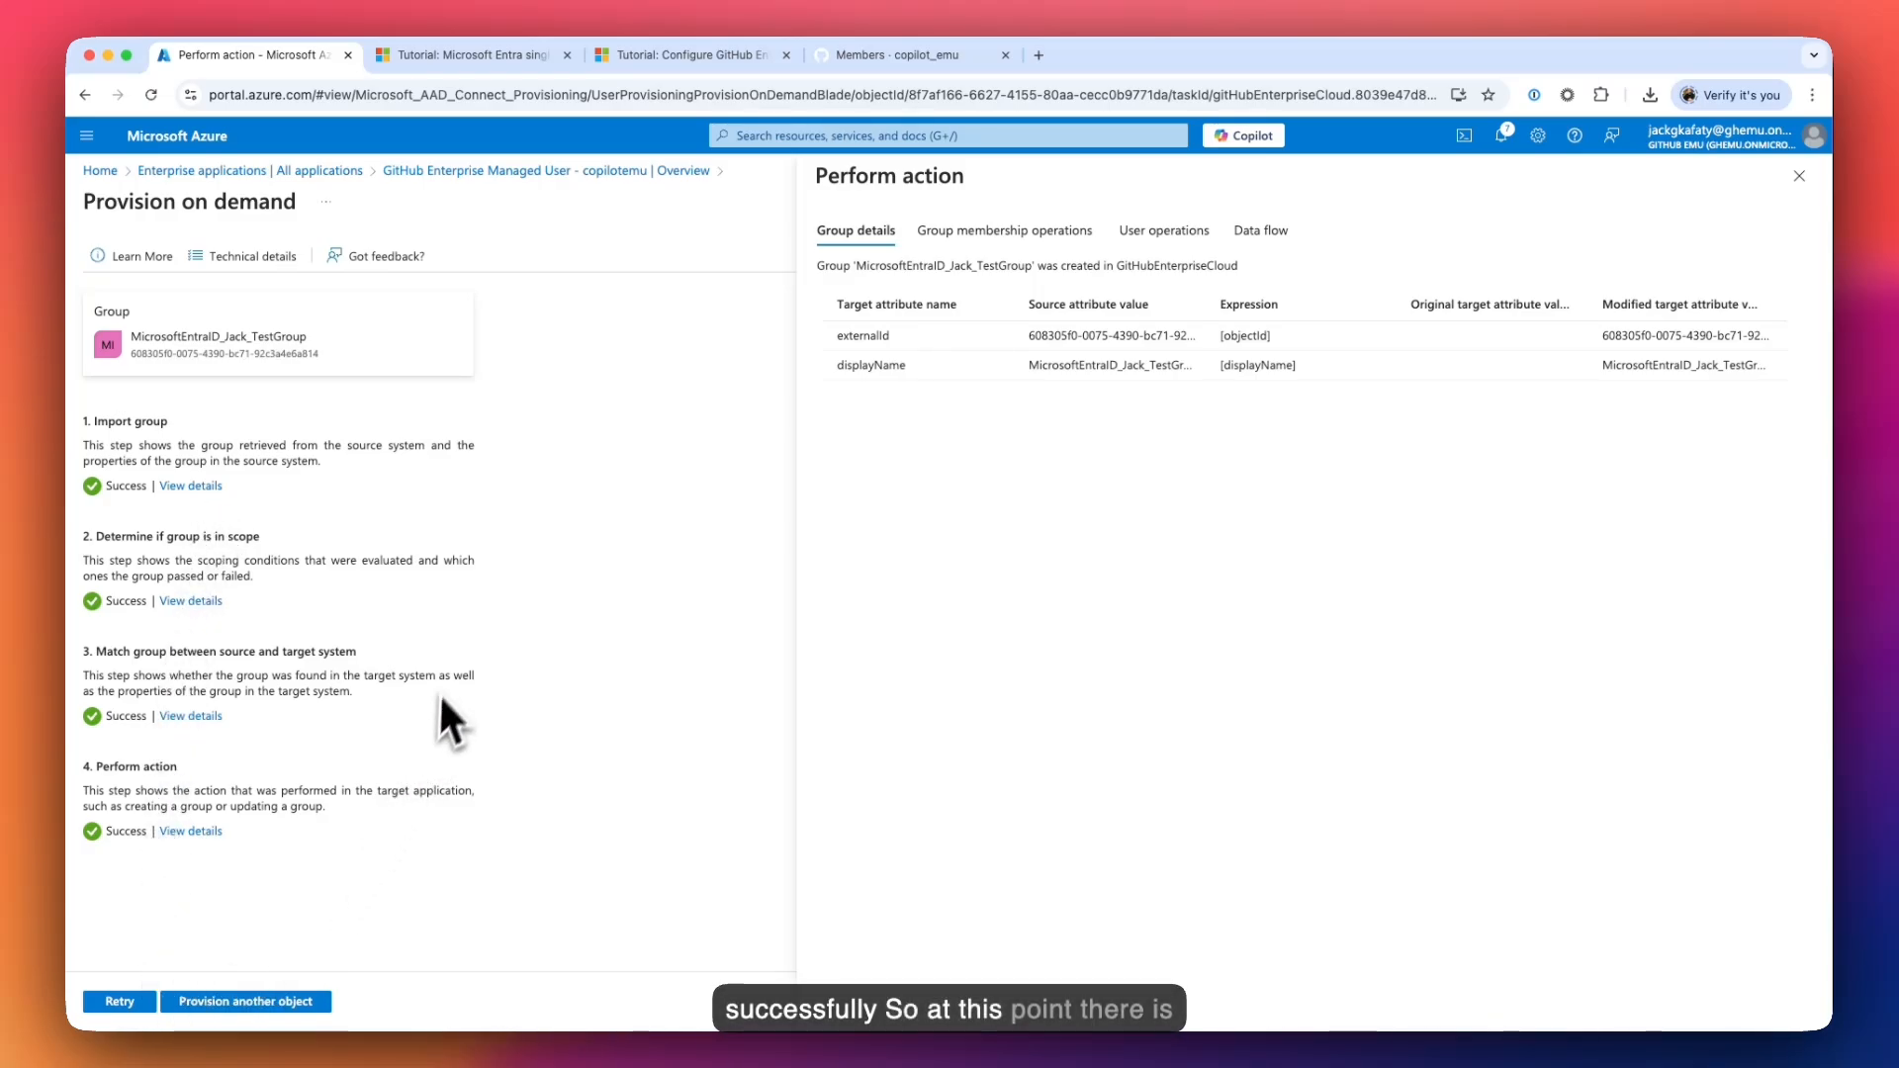
left_click(1797, 177)
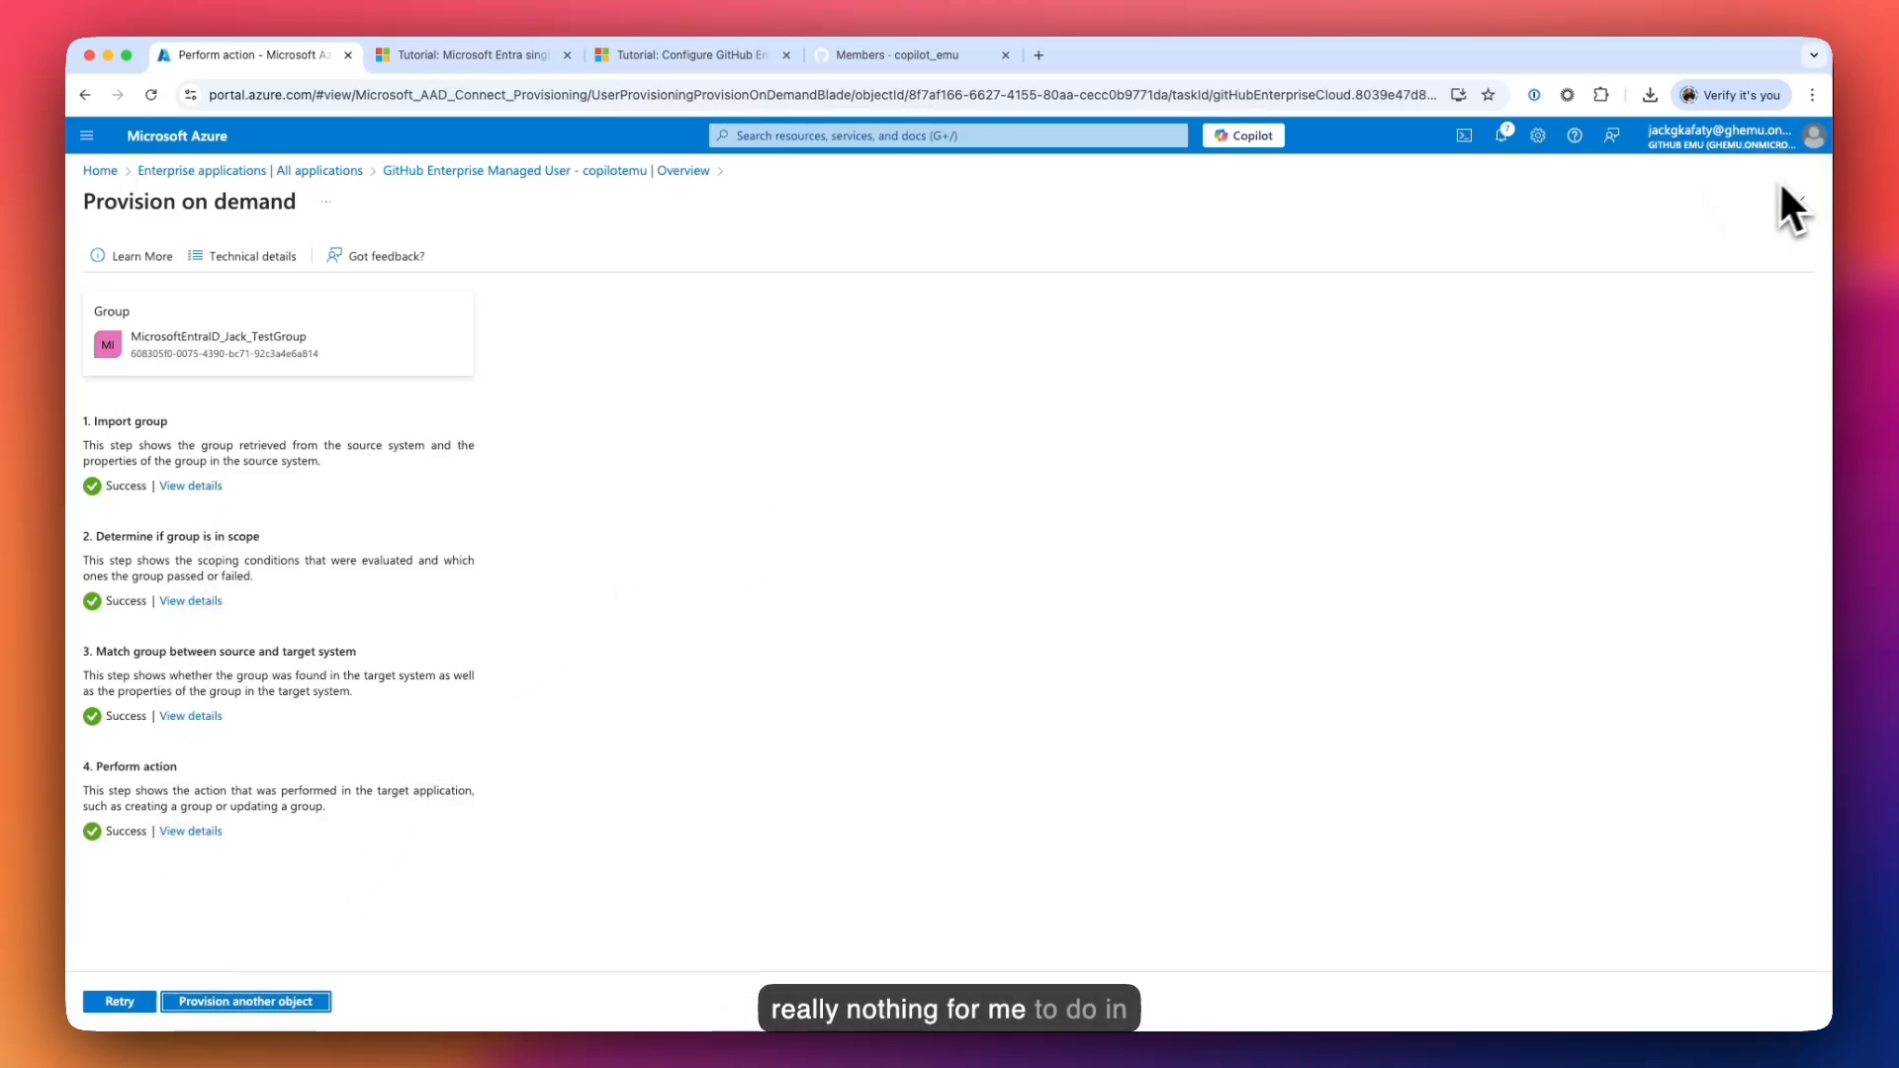
left_click(482, 172)
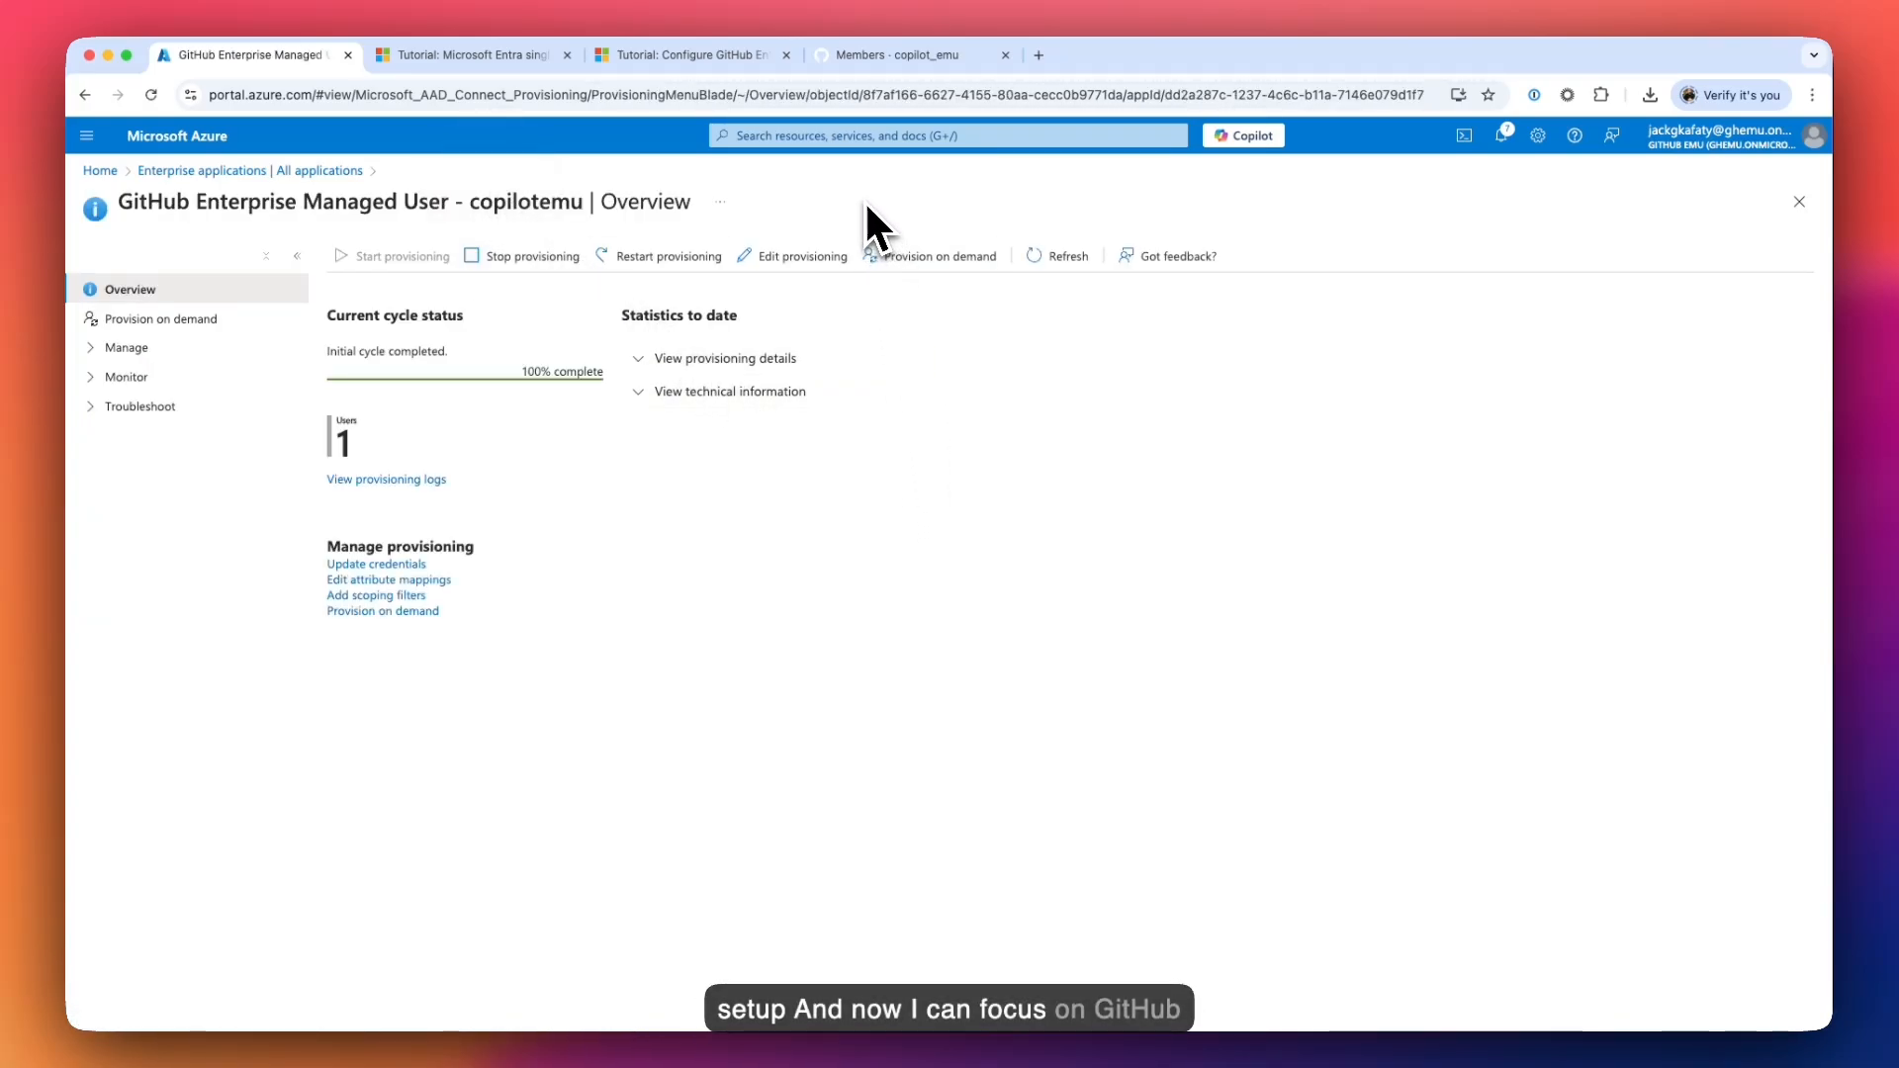
- Reload the copilot_emu Members list so it shows 4 people
left_click(895, 59)
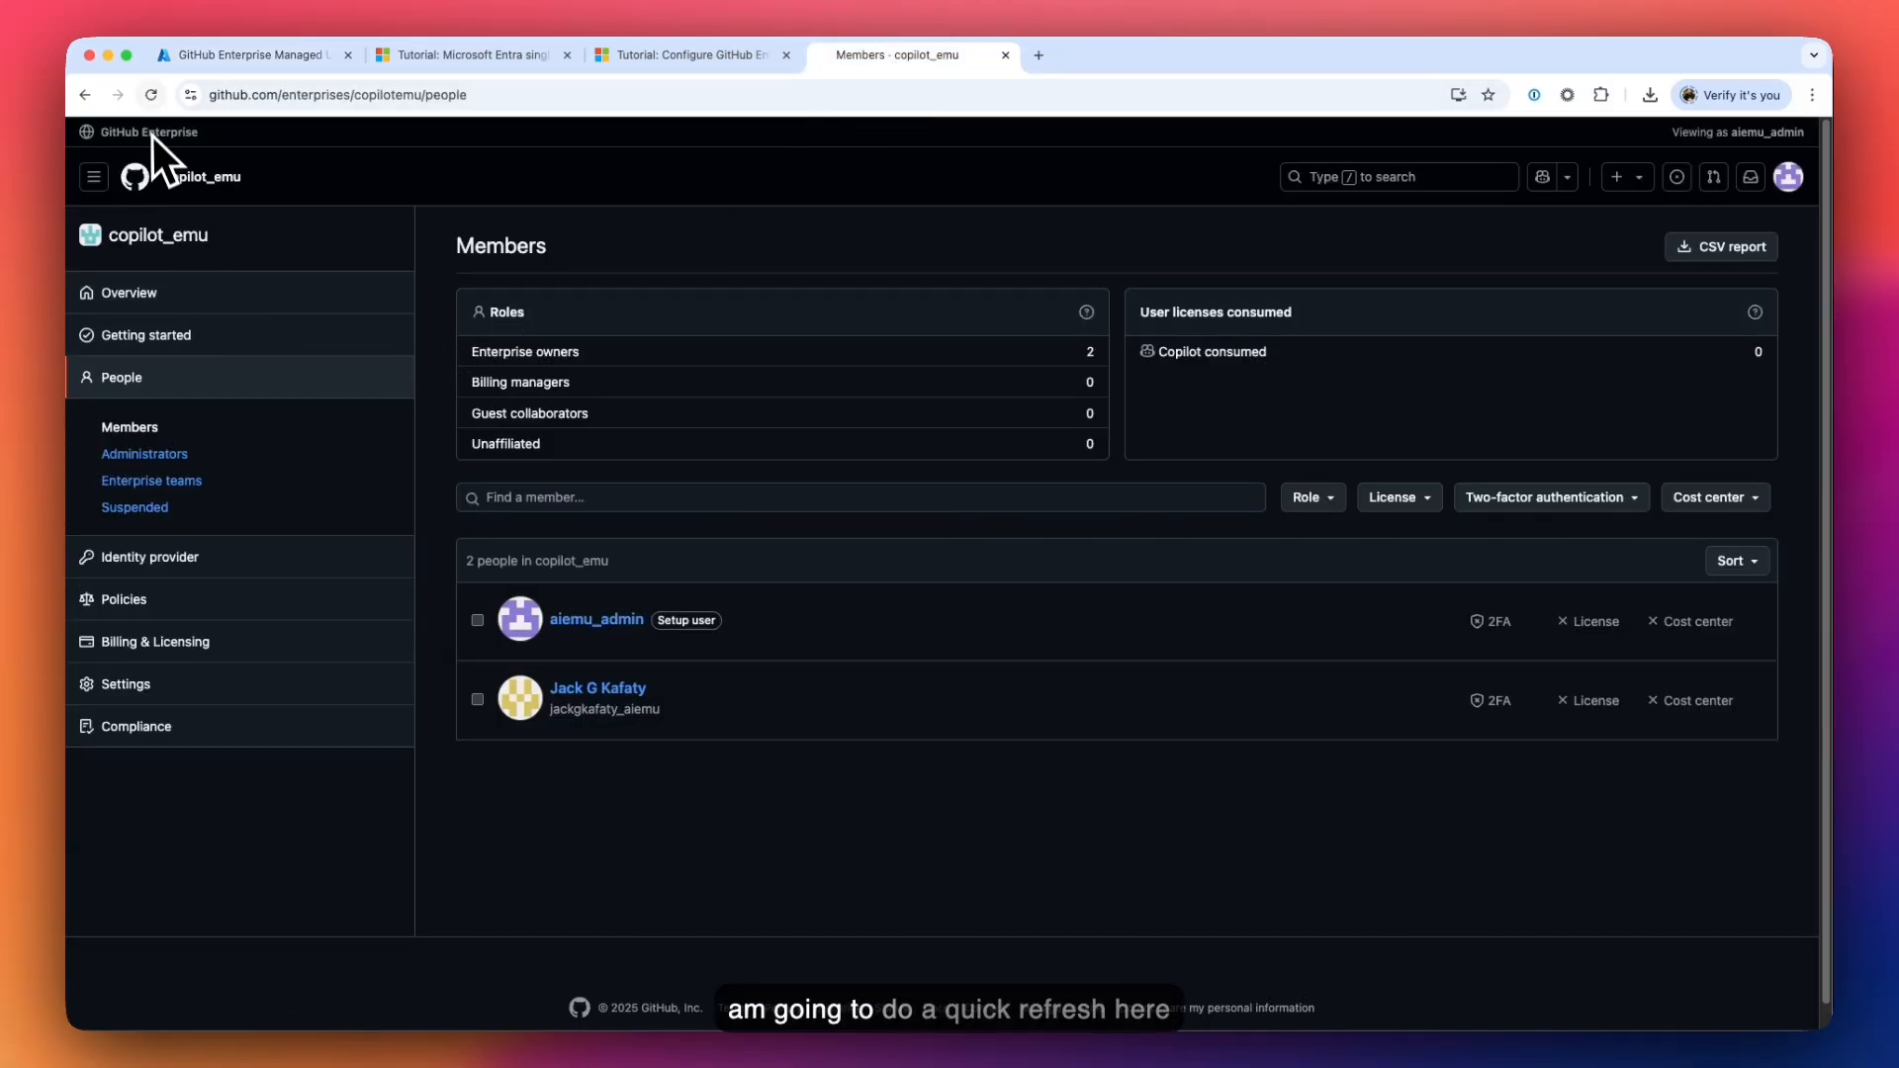
left_click(153, 99)
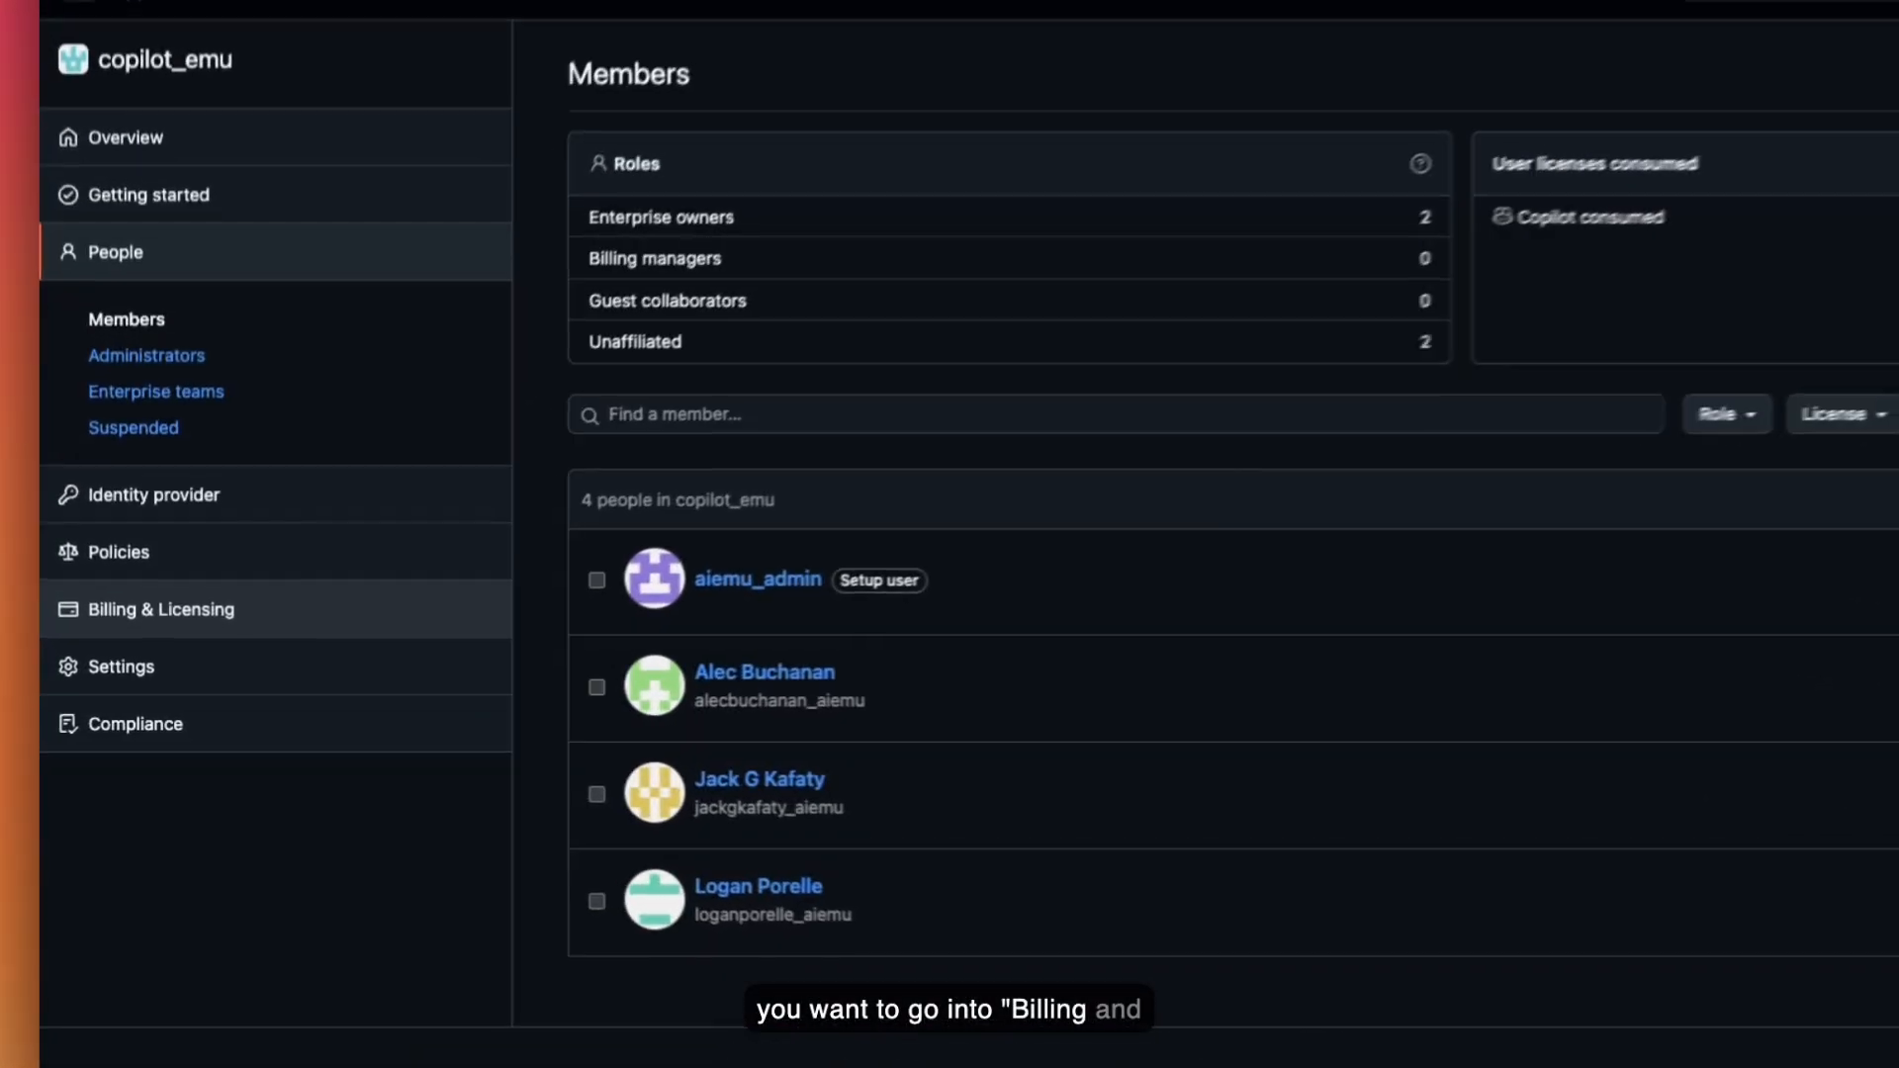
- Connect the Visual Studio Enterprise Subscription as the Azure billing subscription, then check Licensing
left_click(263, 606)
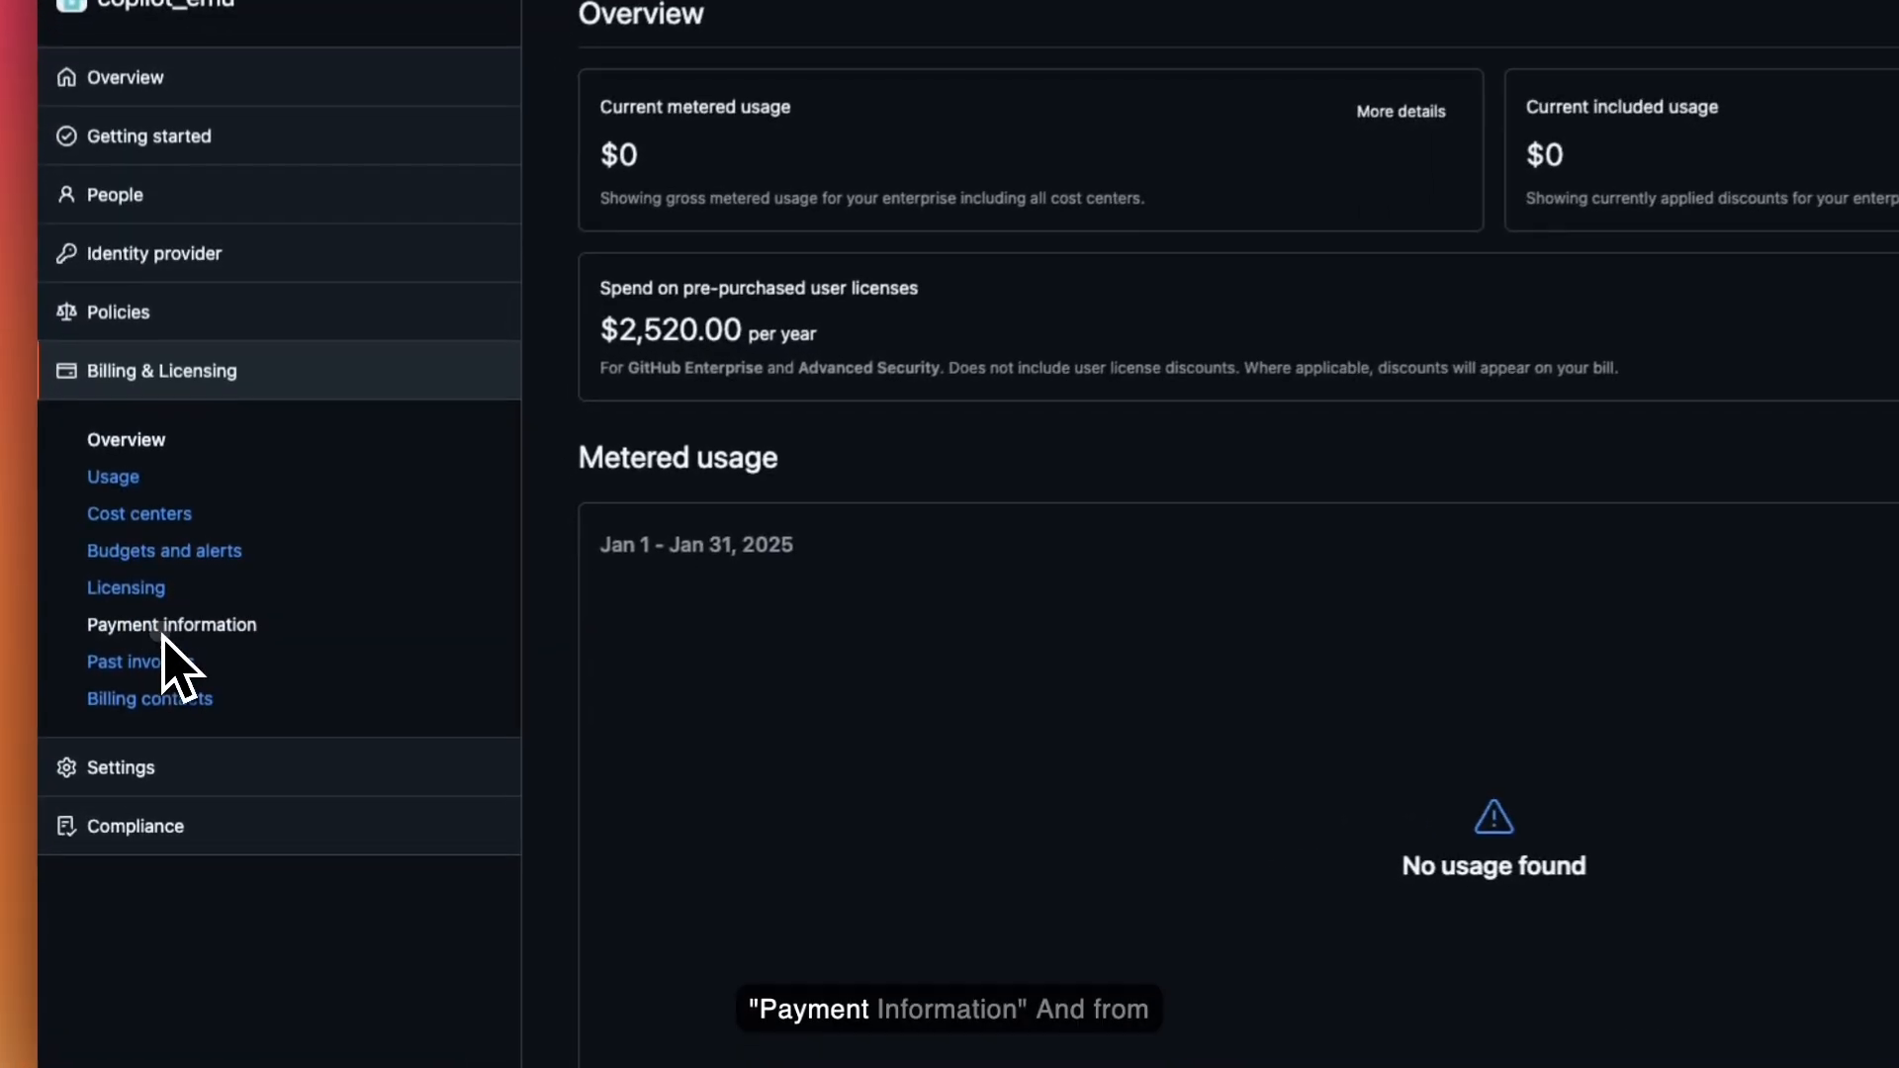
left_click(149, 690)
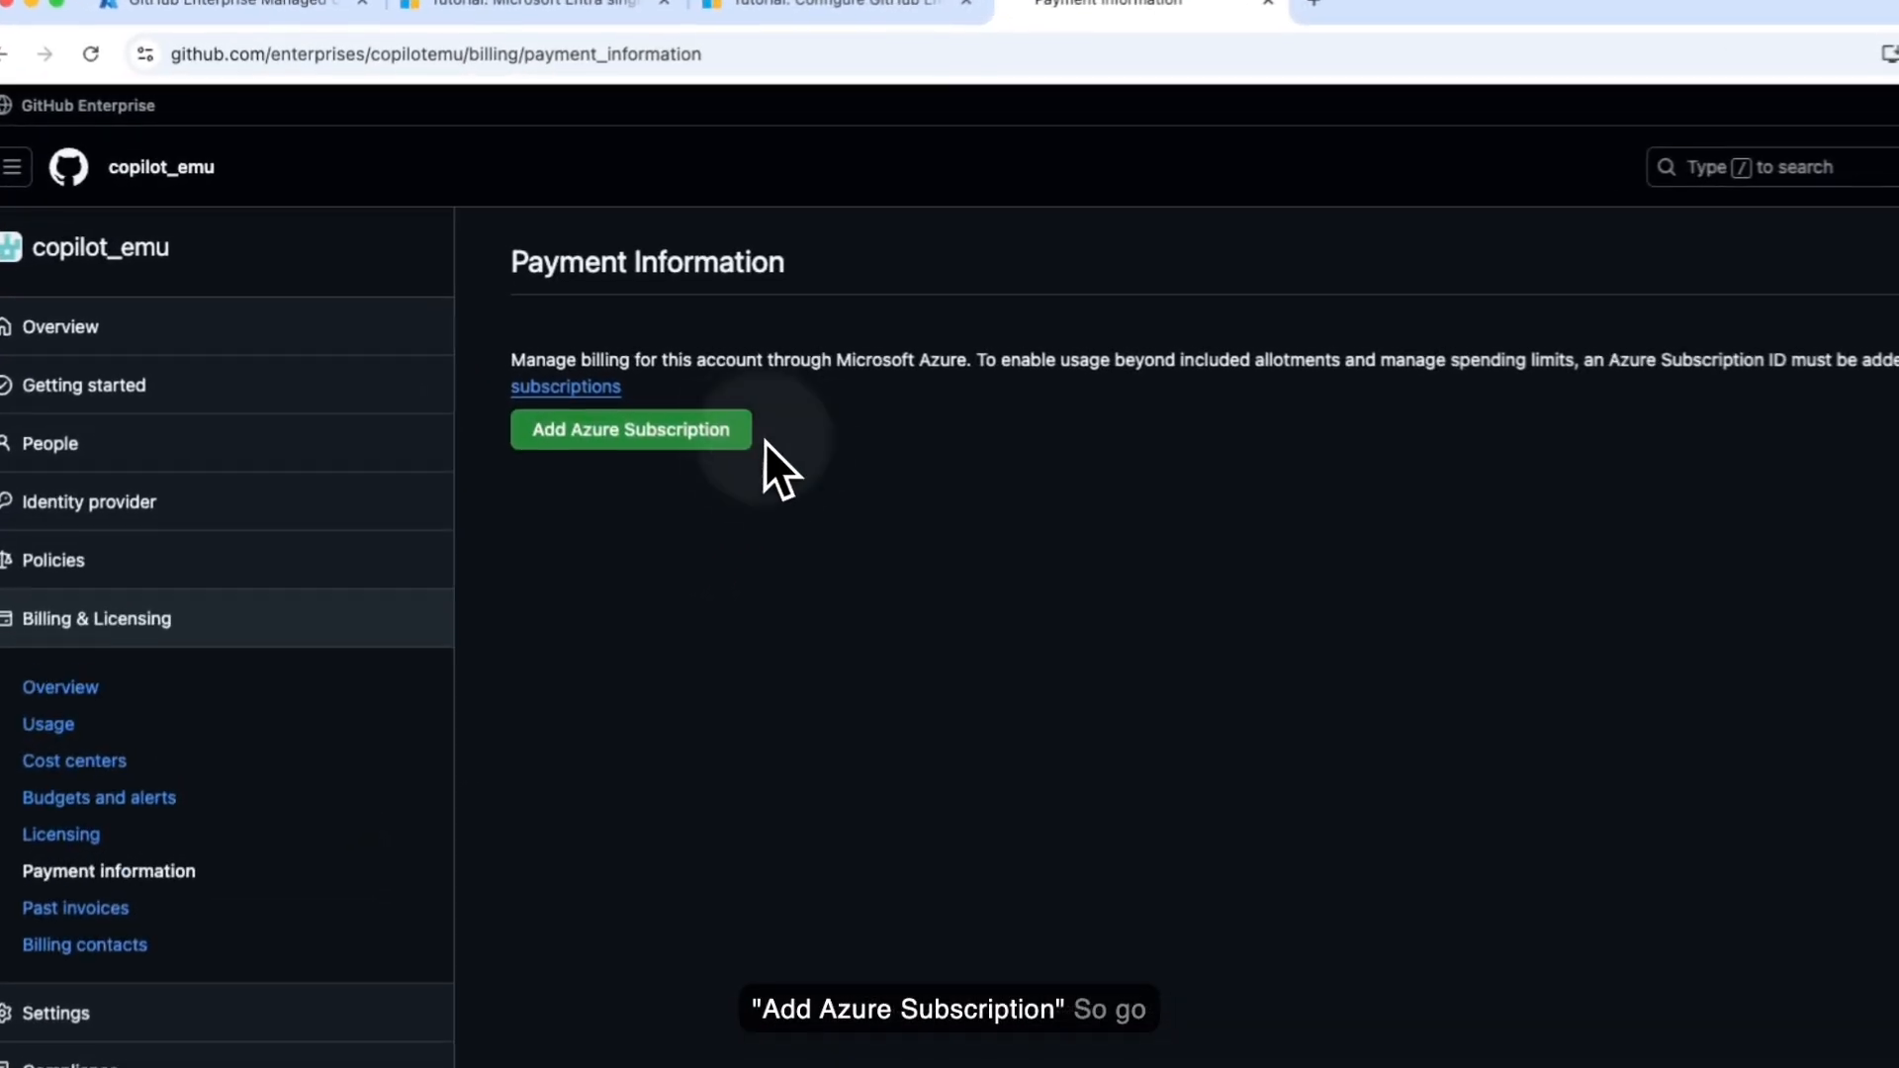
left_click(558, 441)
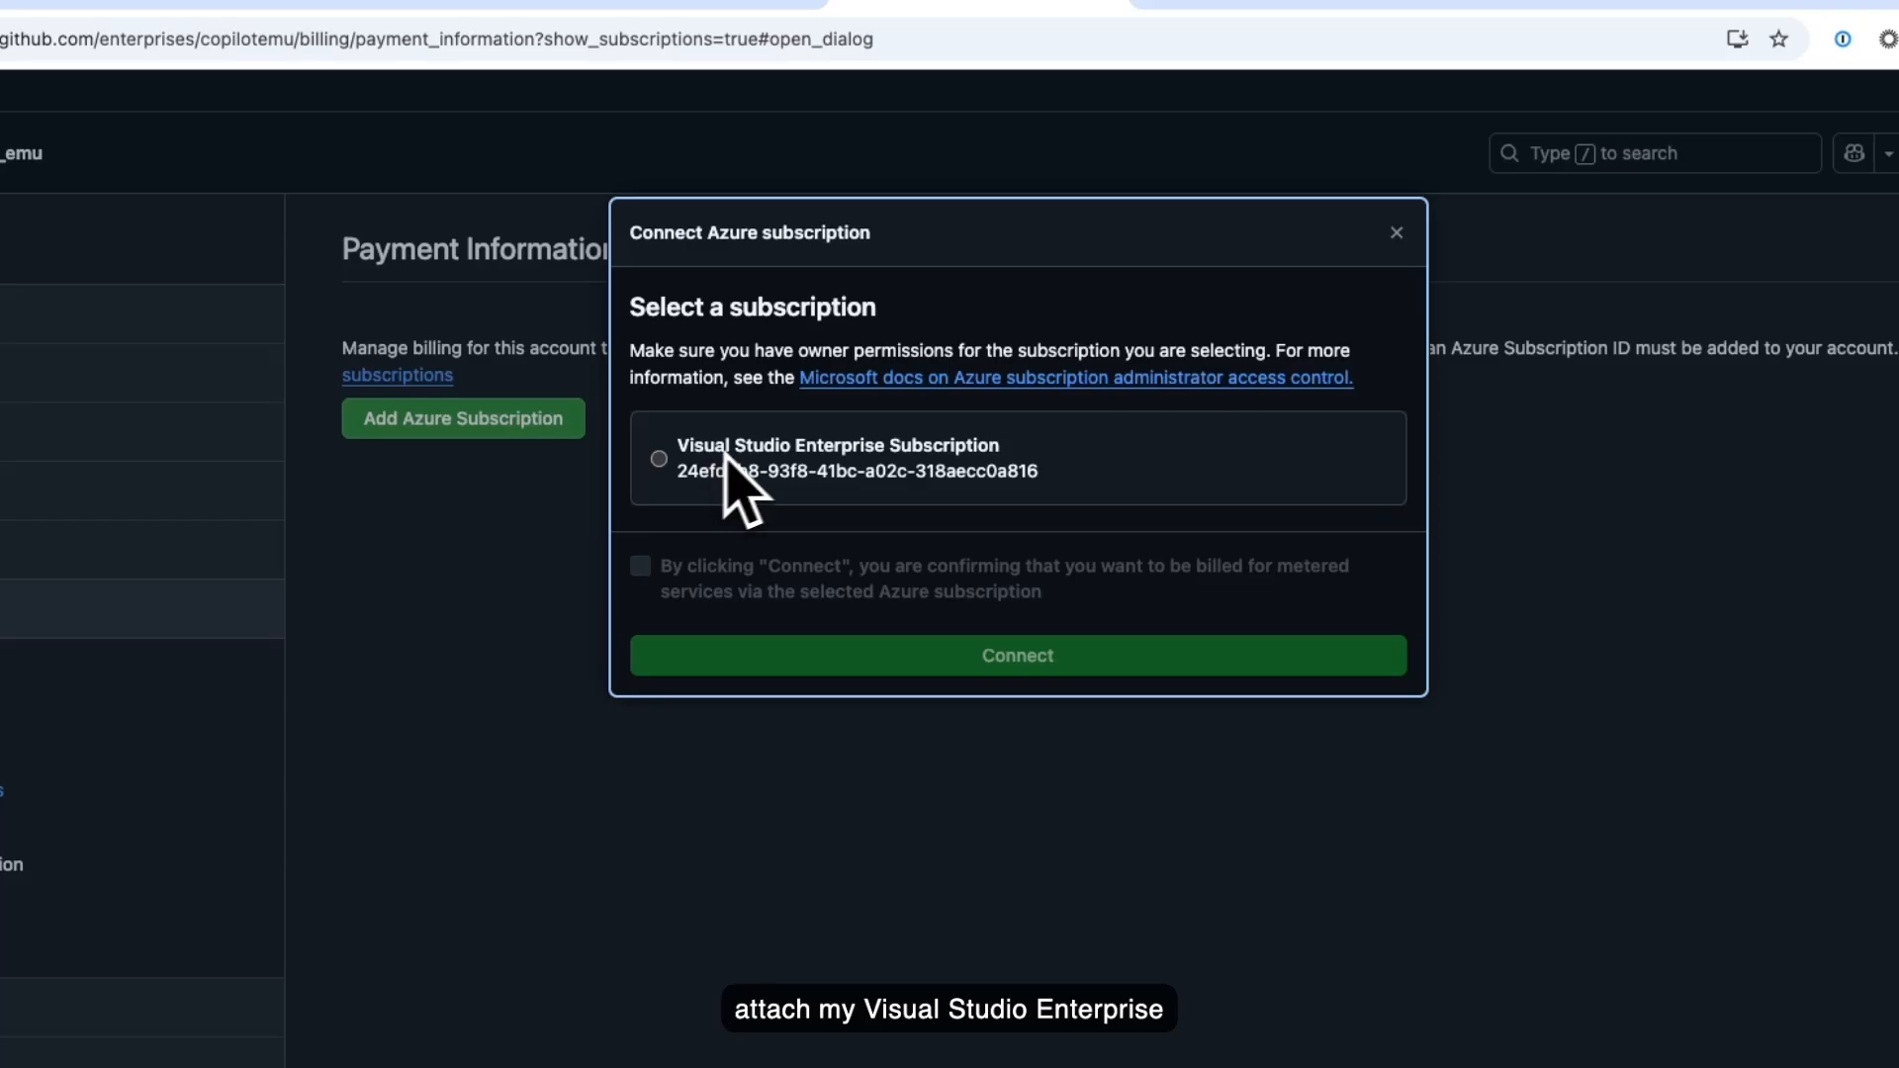
left_click(659, 465)
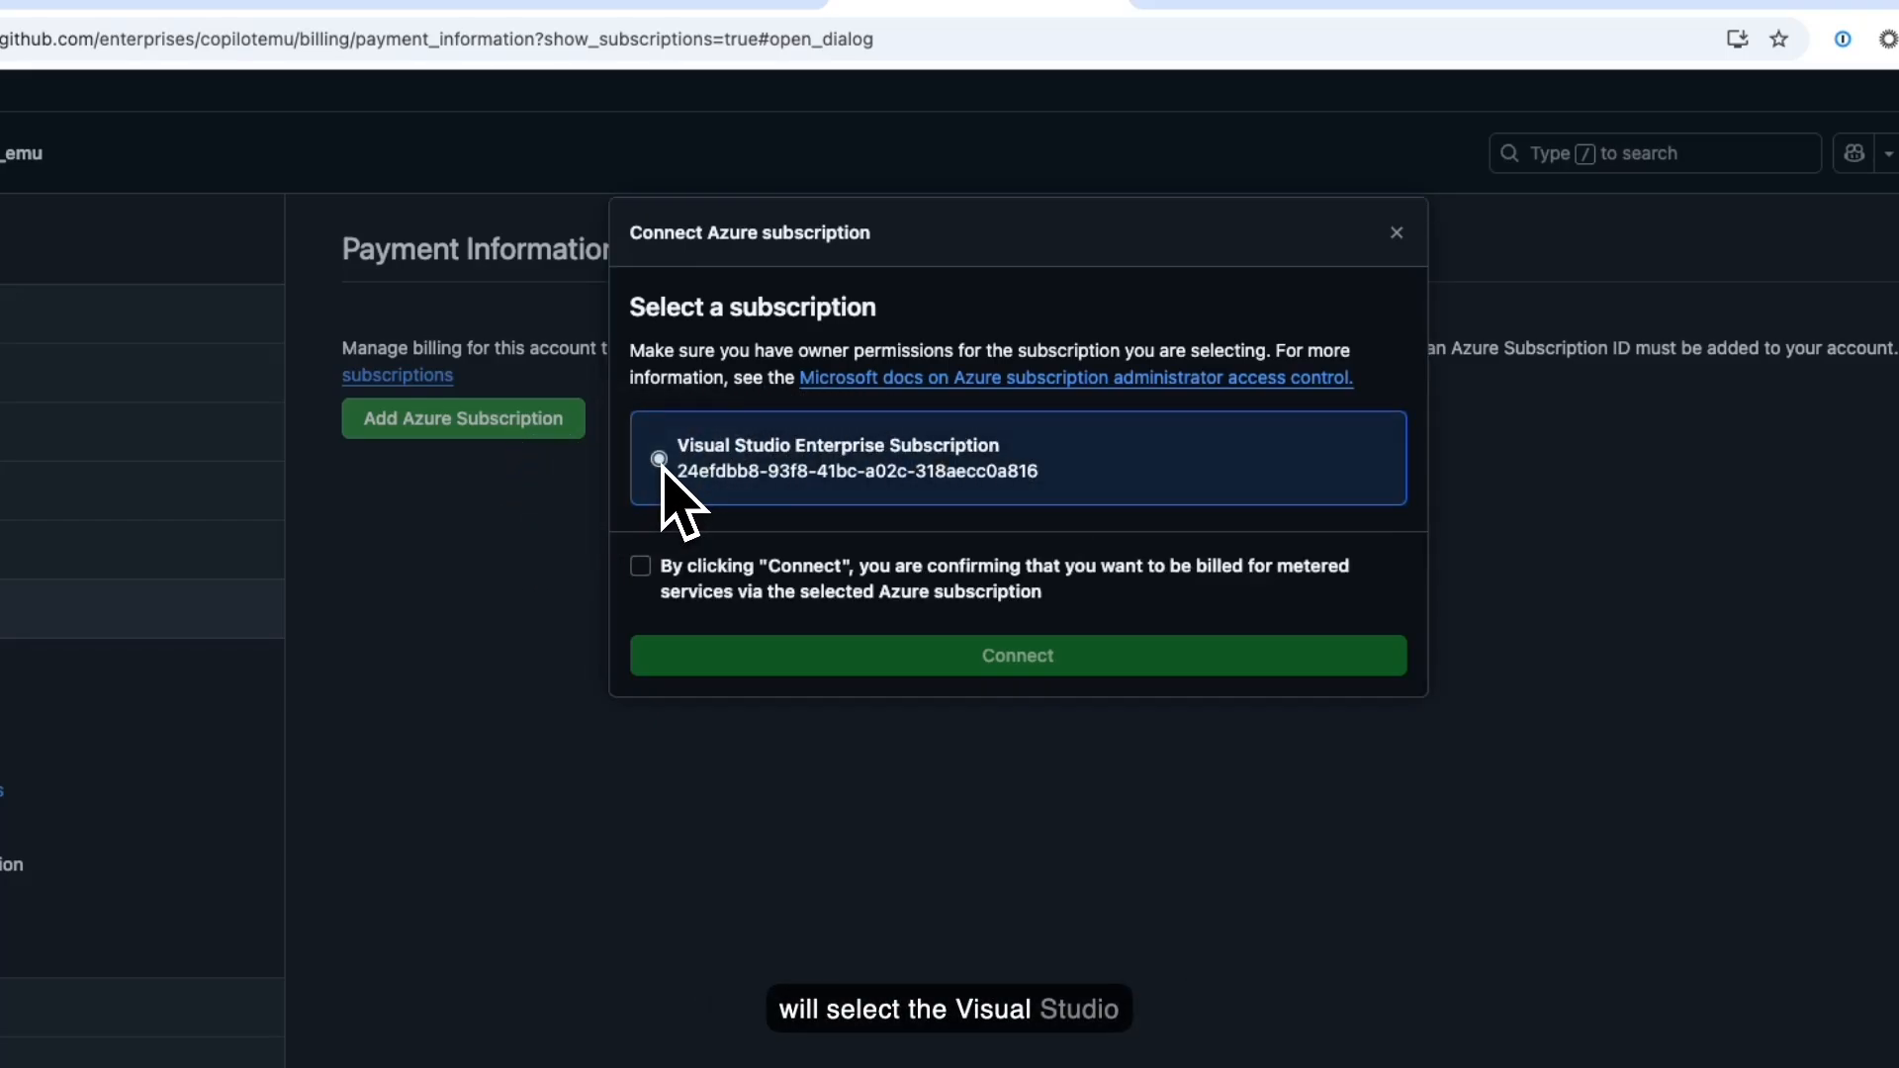
left_click(641, 568)
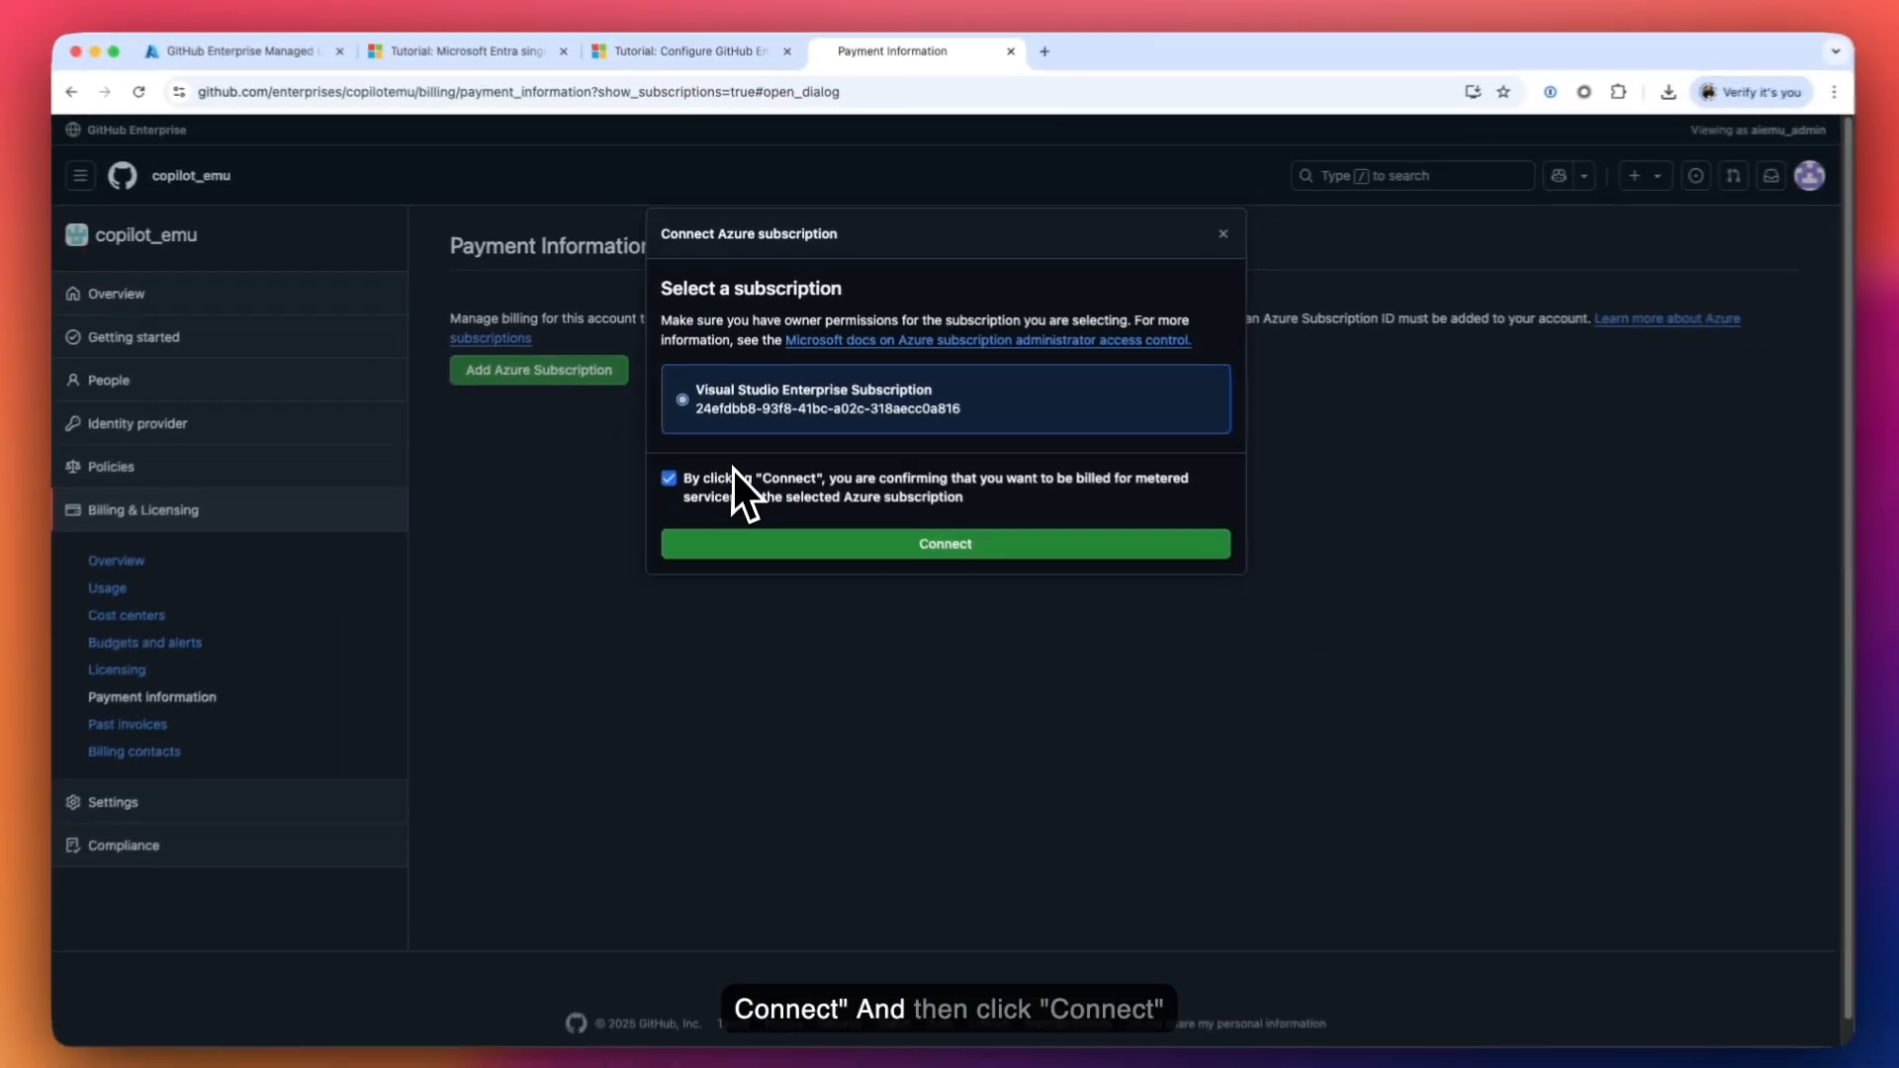
left_click(942, 538)
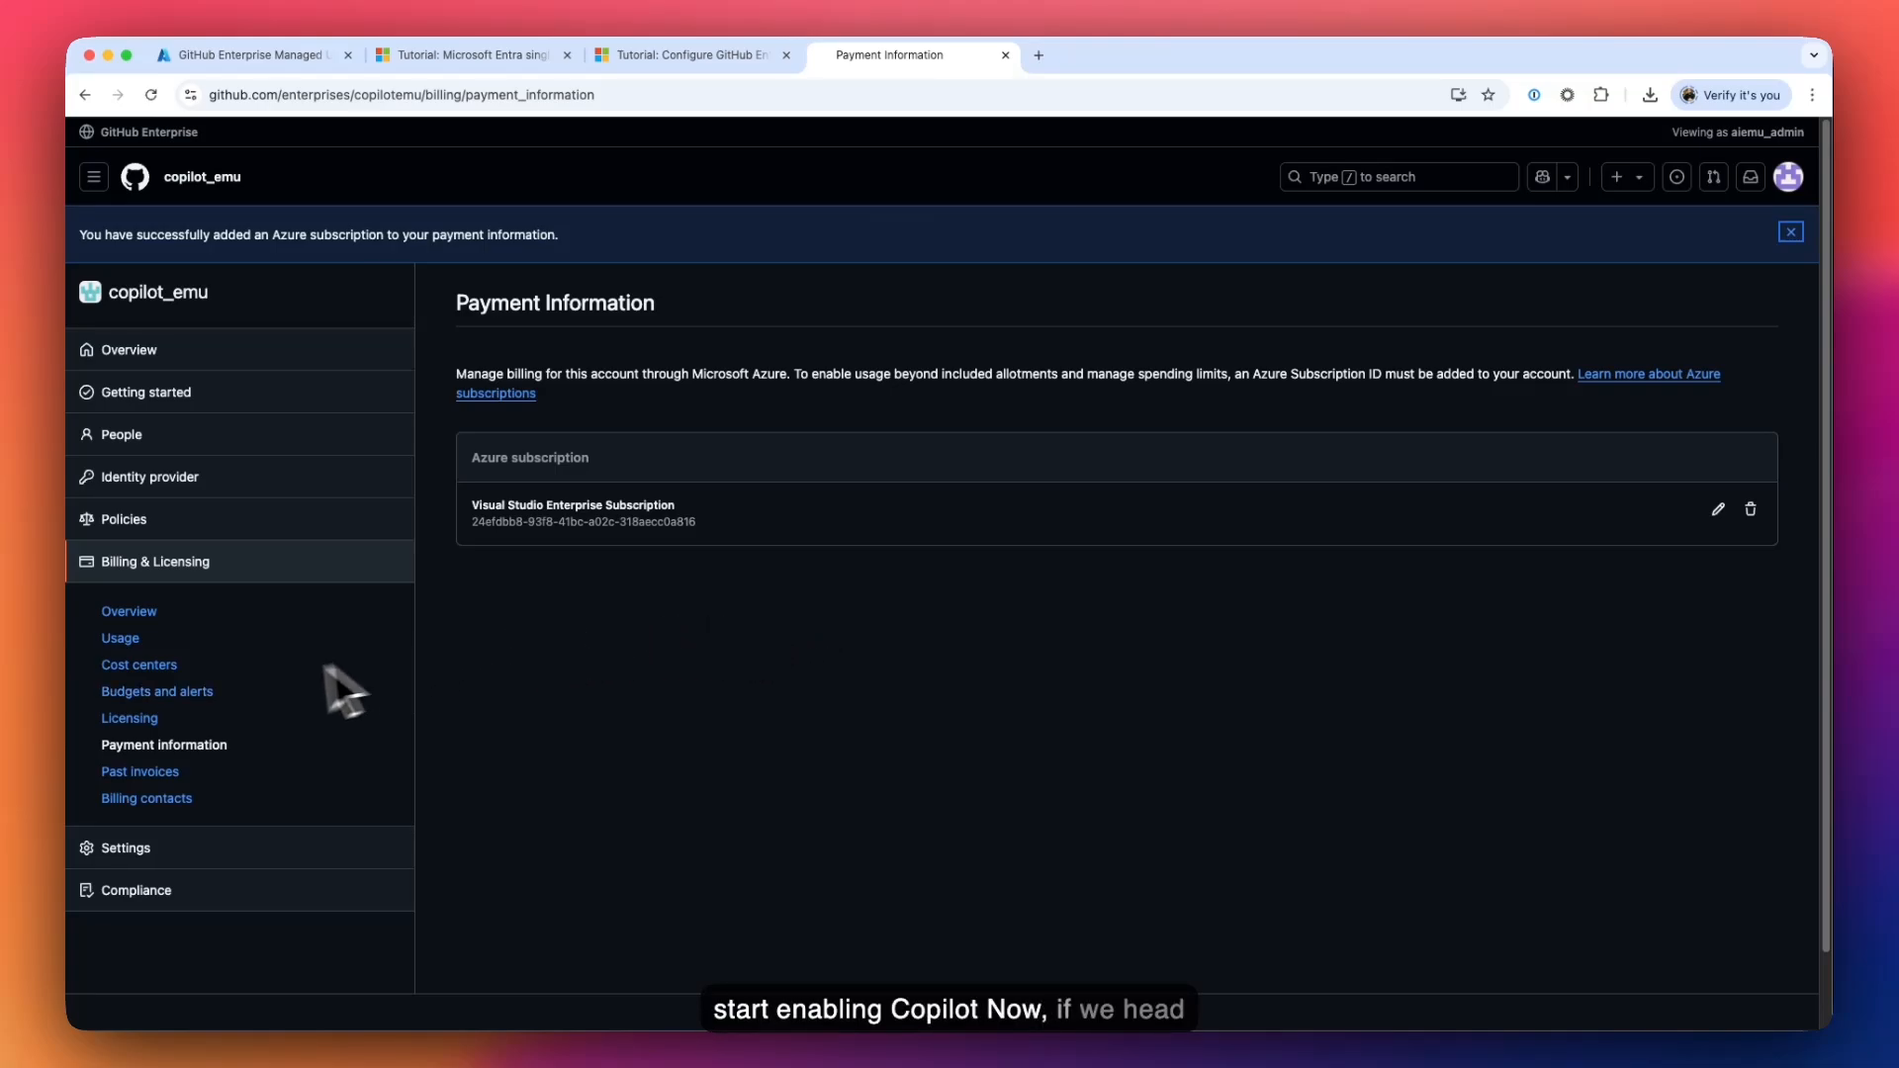
left_click(157, 718)
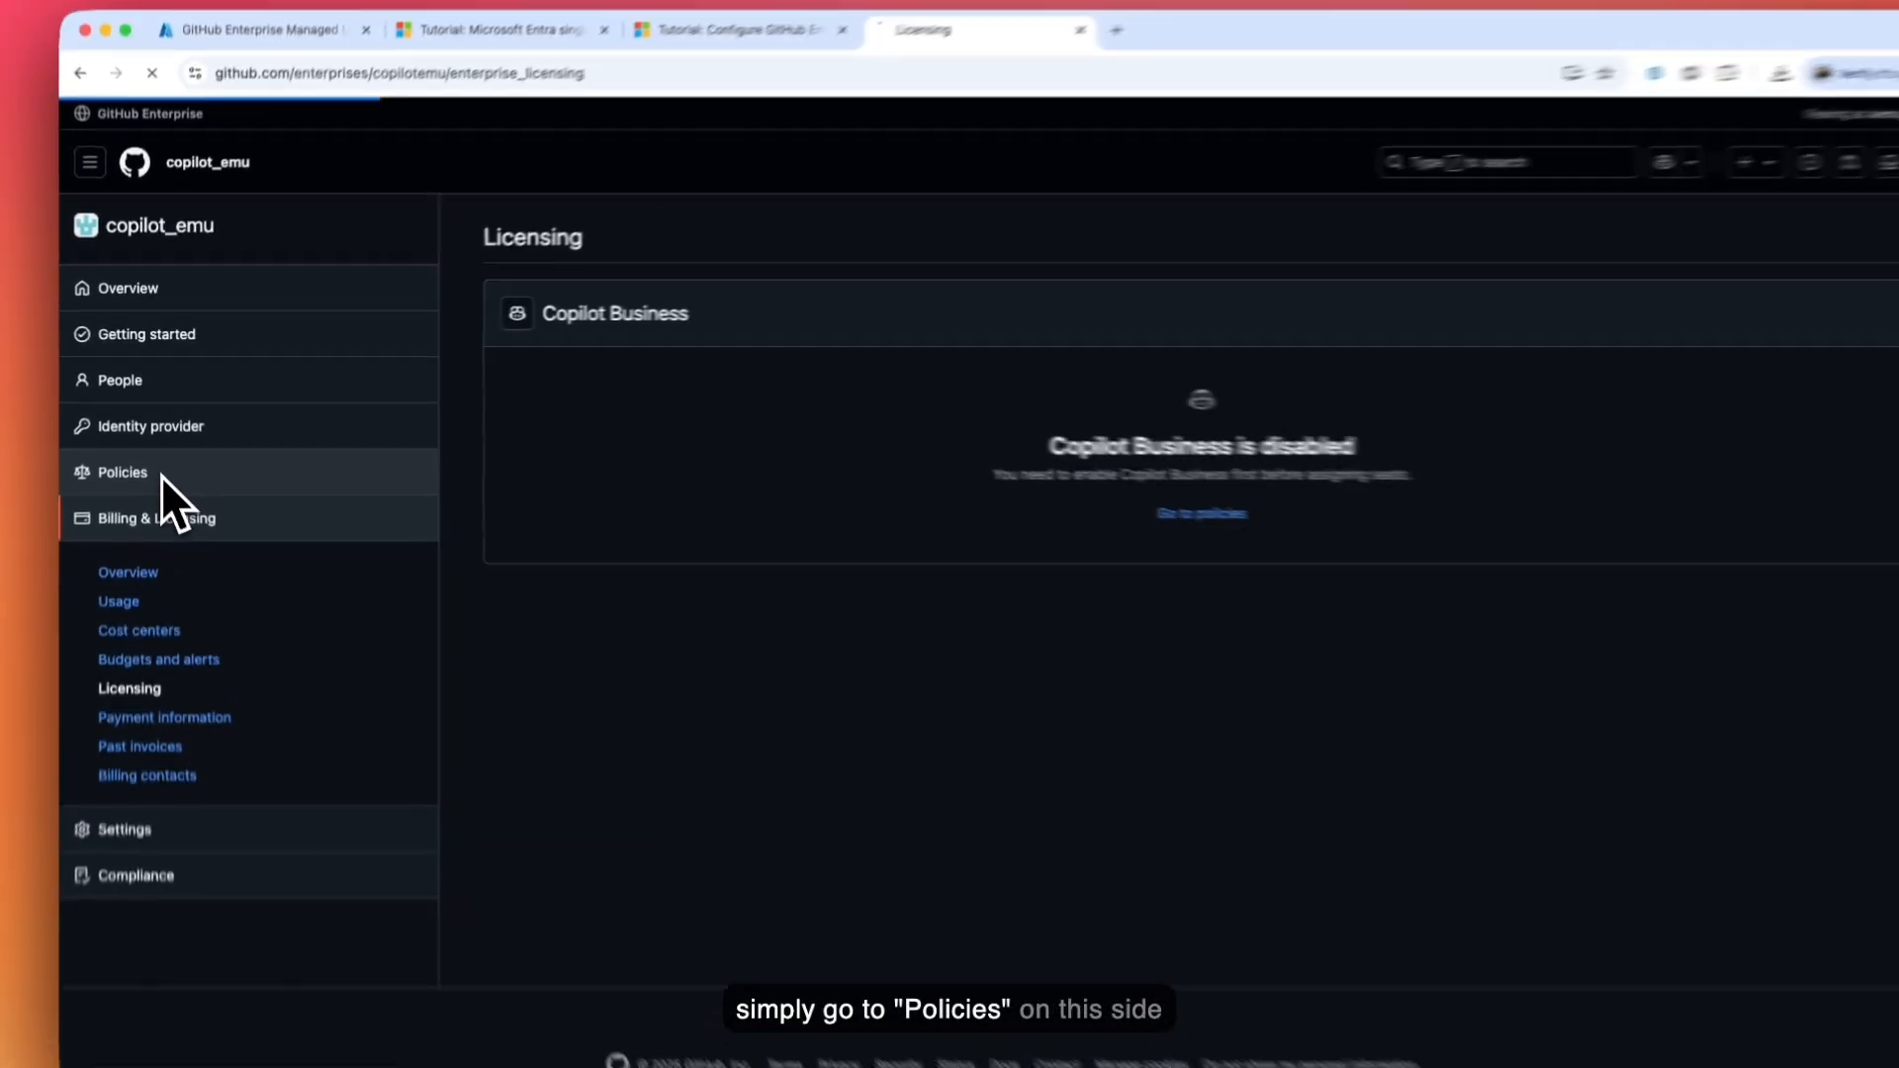
- Set the Copilot Business policy to Allowed and save it
left_click(159, 462)
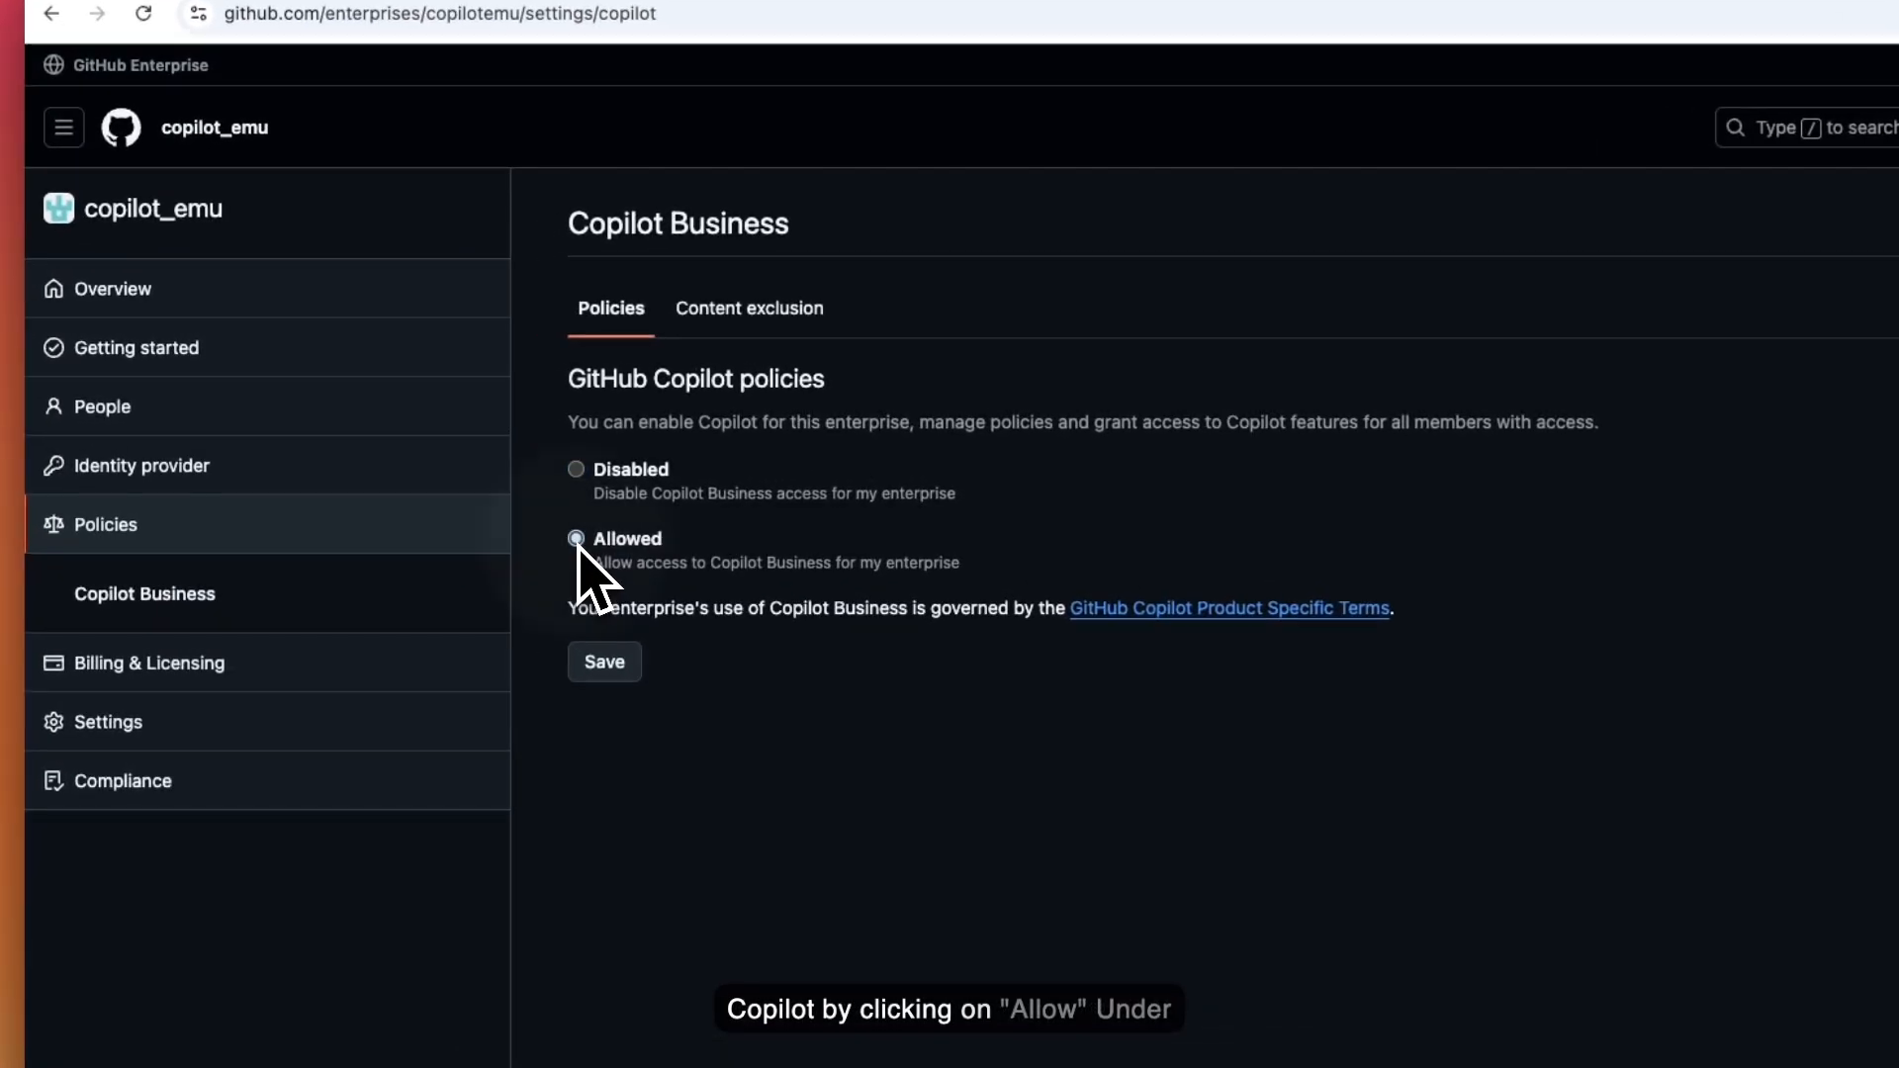
left_click(462, 474)
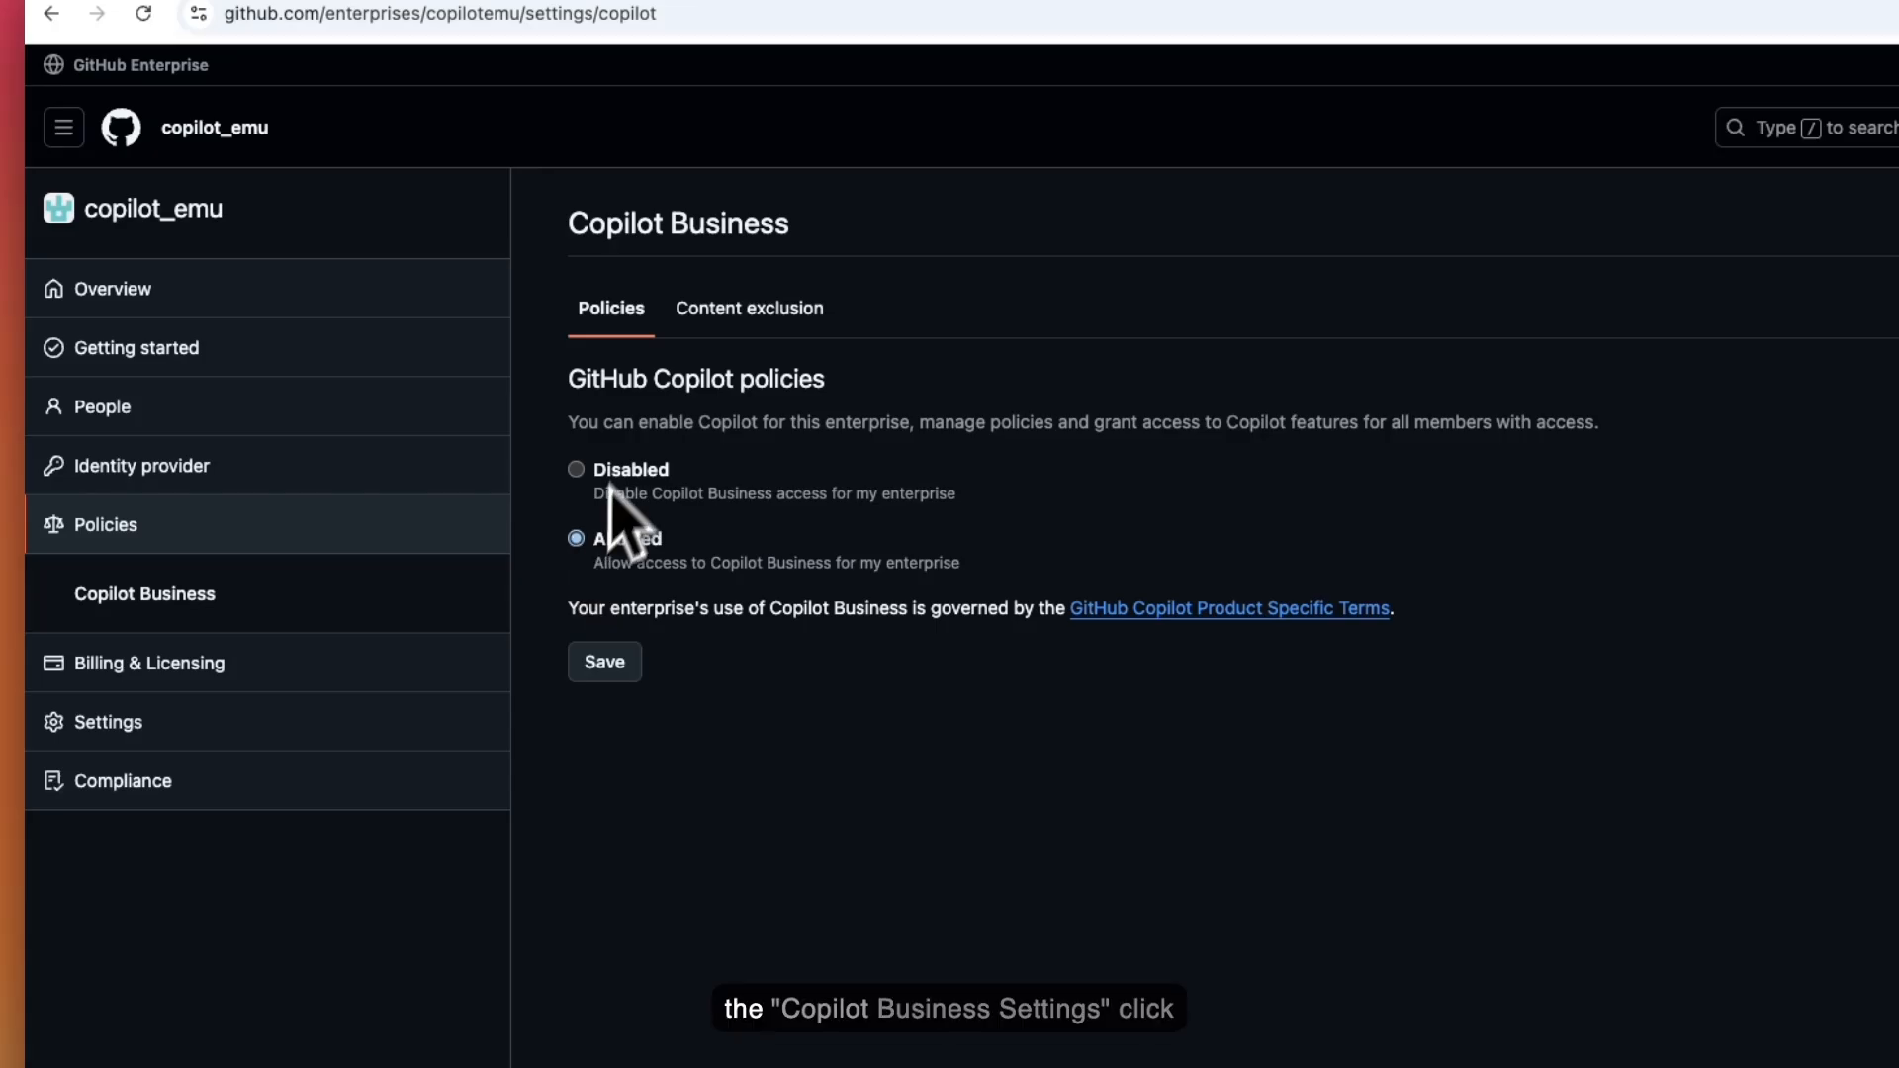
left_click(608, 661)
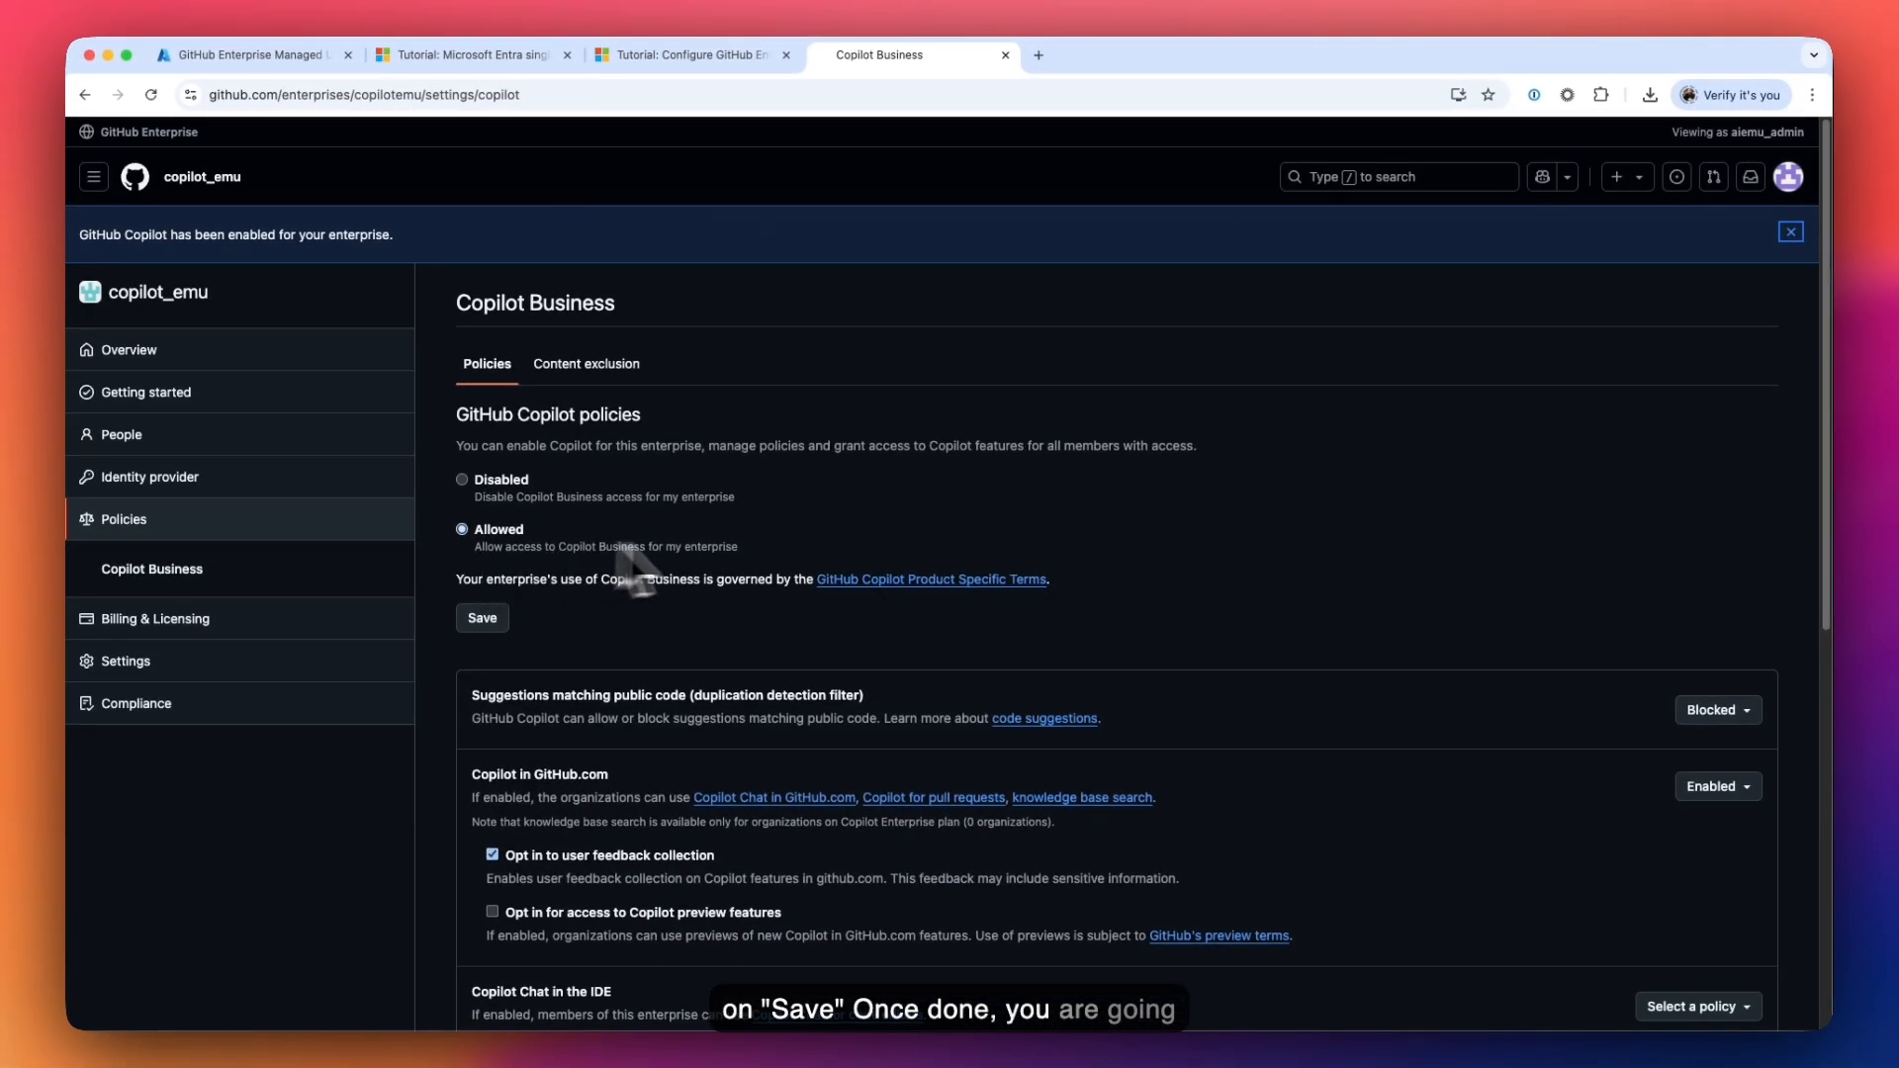
scroll(1419, 591, "down", 3)
scroll(1425, 591, "down", 1)
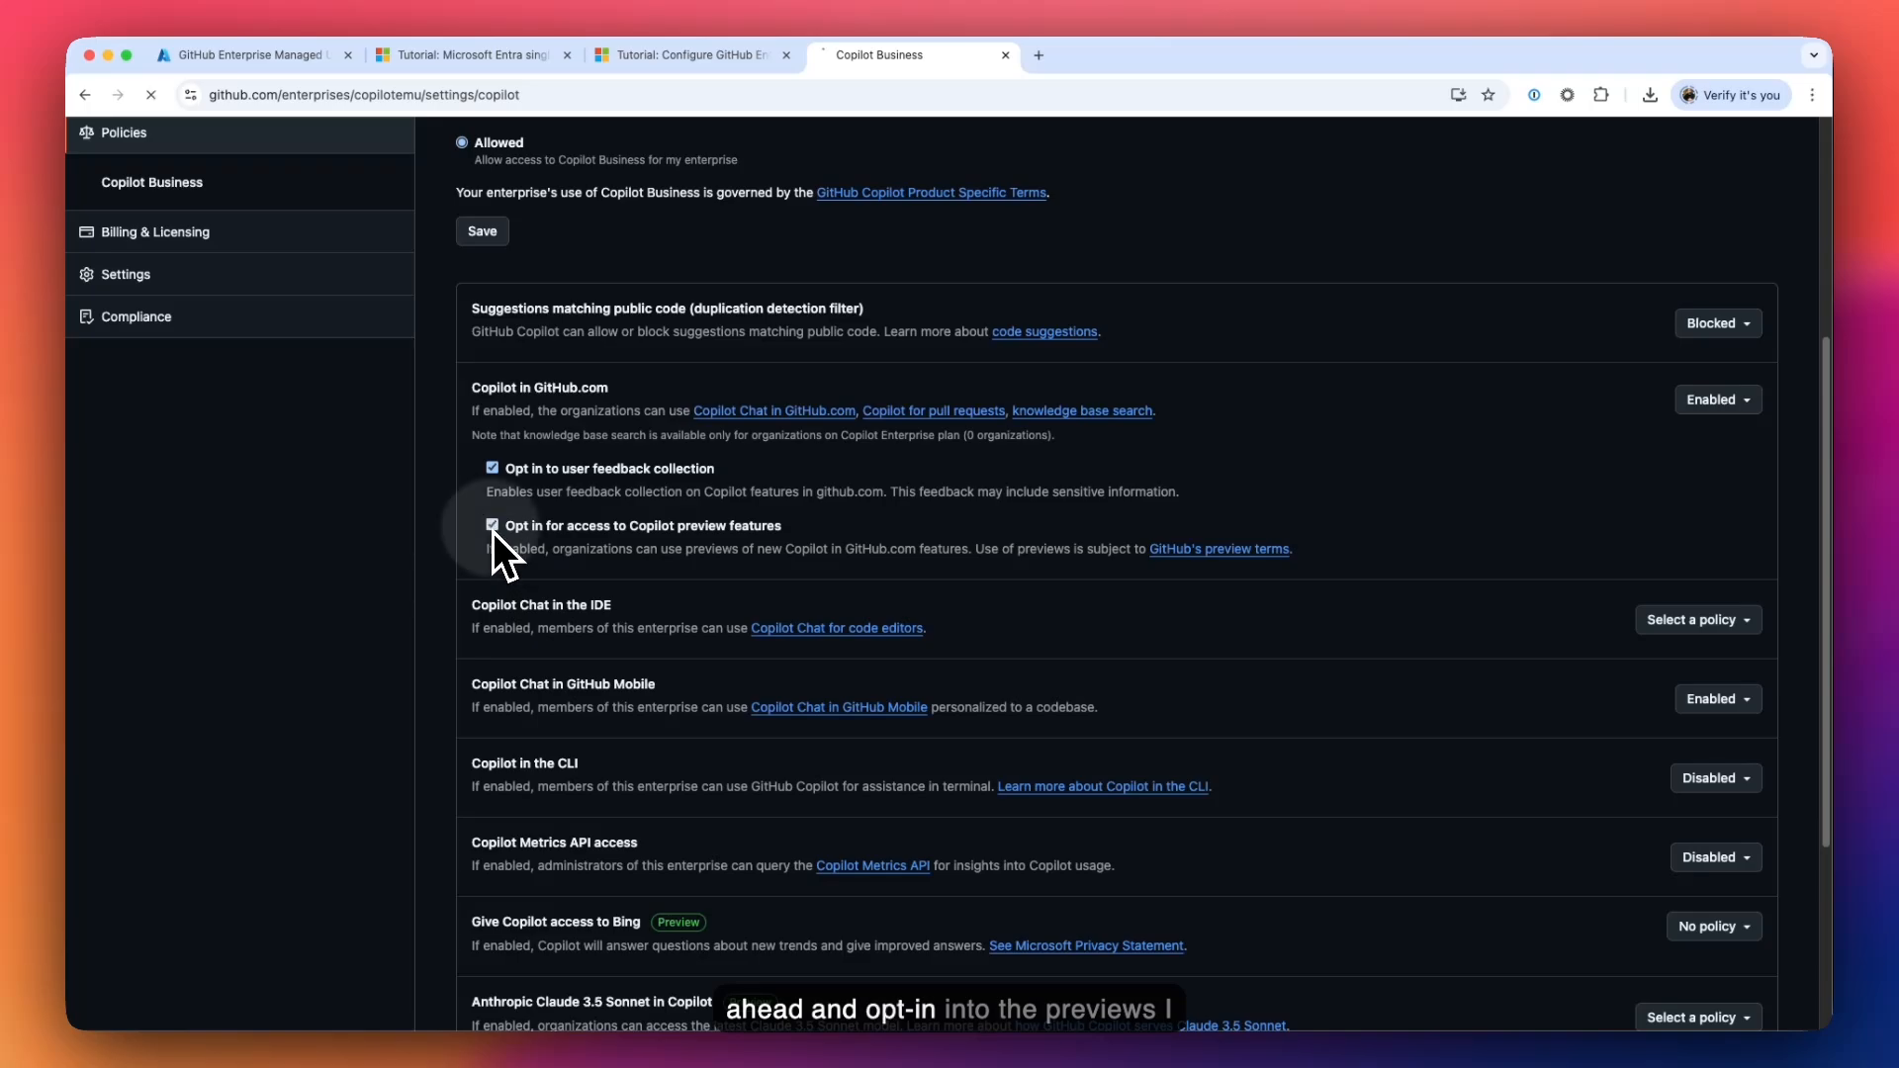
- Enable the Copilot Chat in the IDE and Bing access policies
scroll(602, 554, "down", 2)
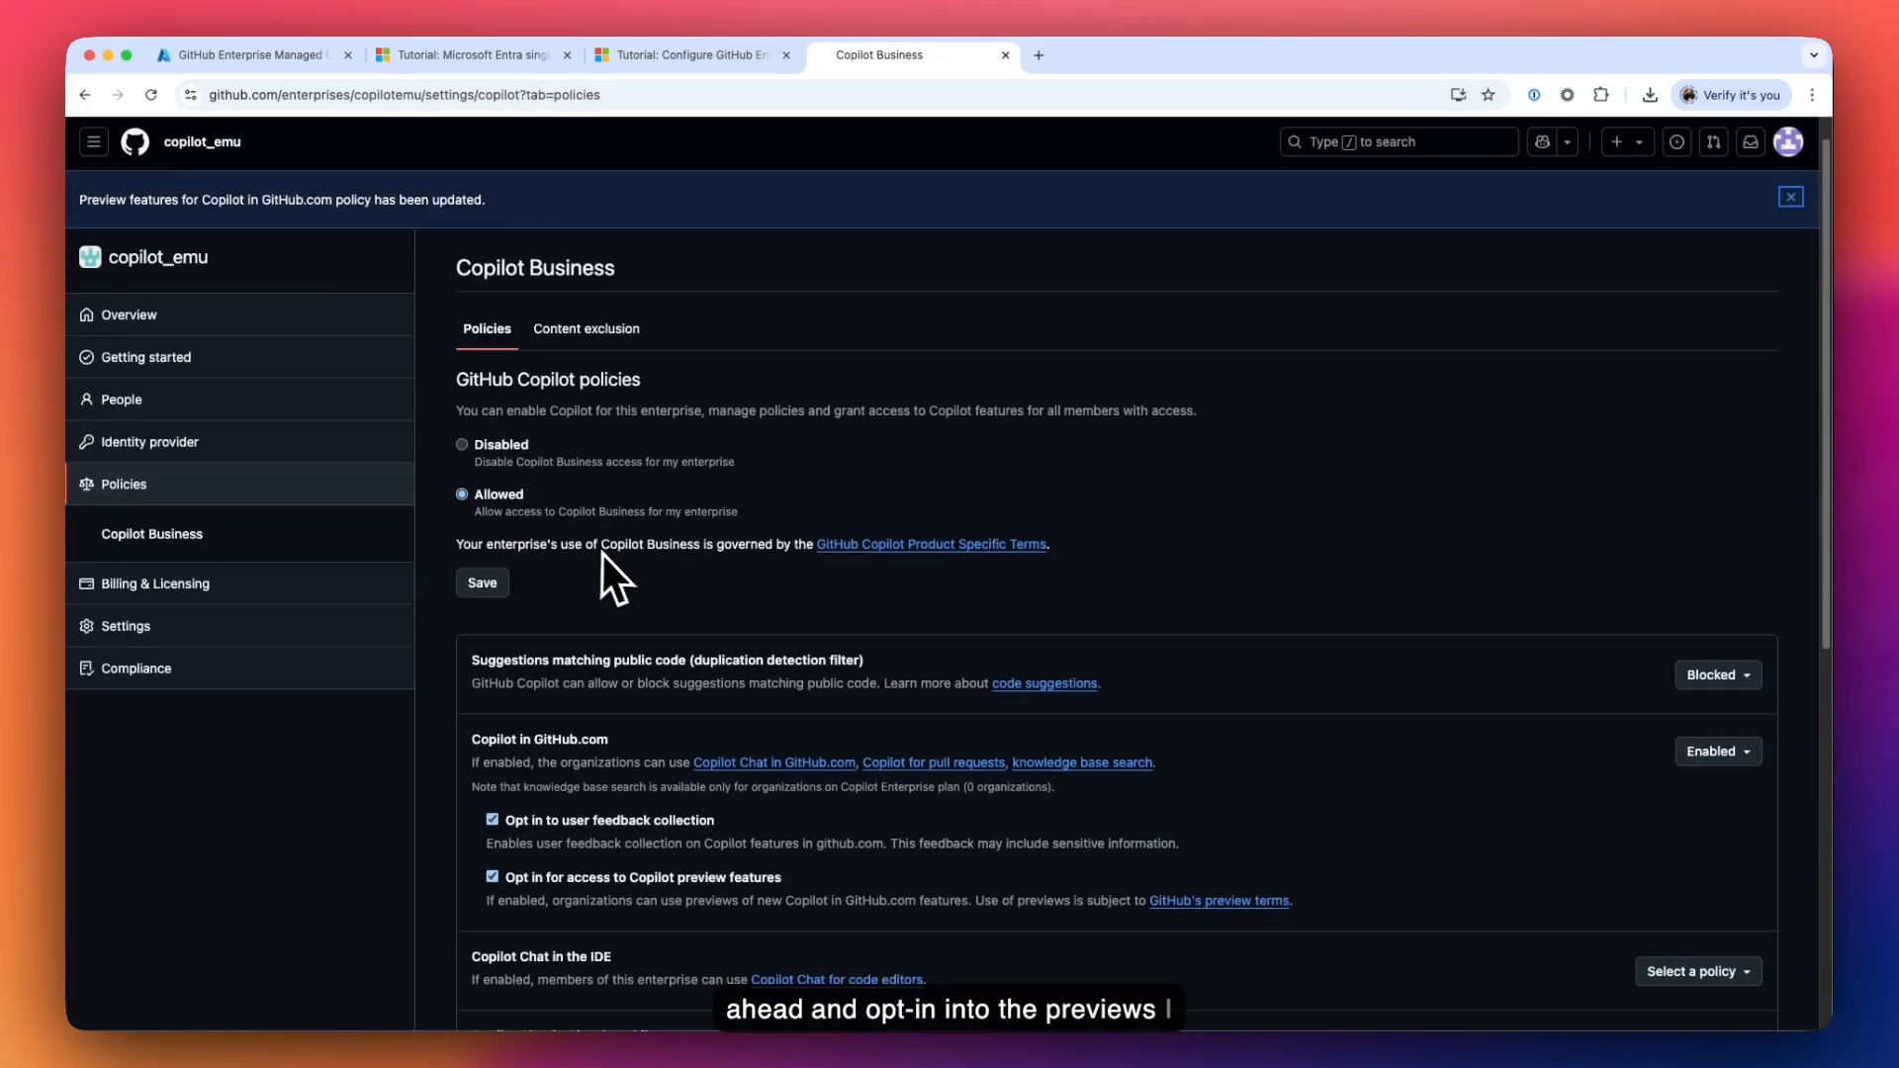
scroll(615, 643, "down", 1)
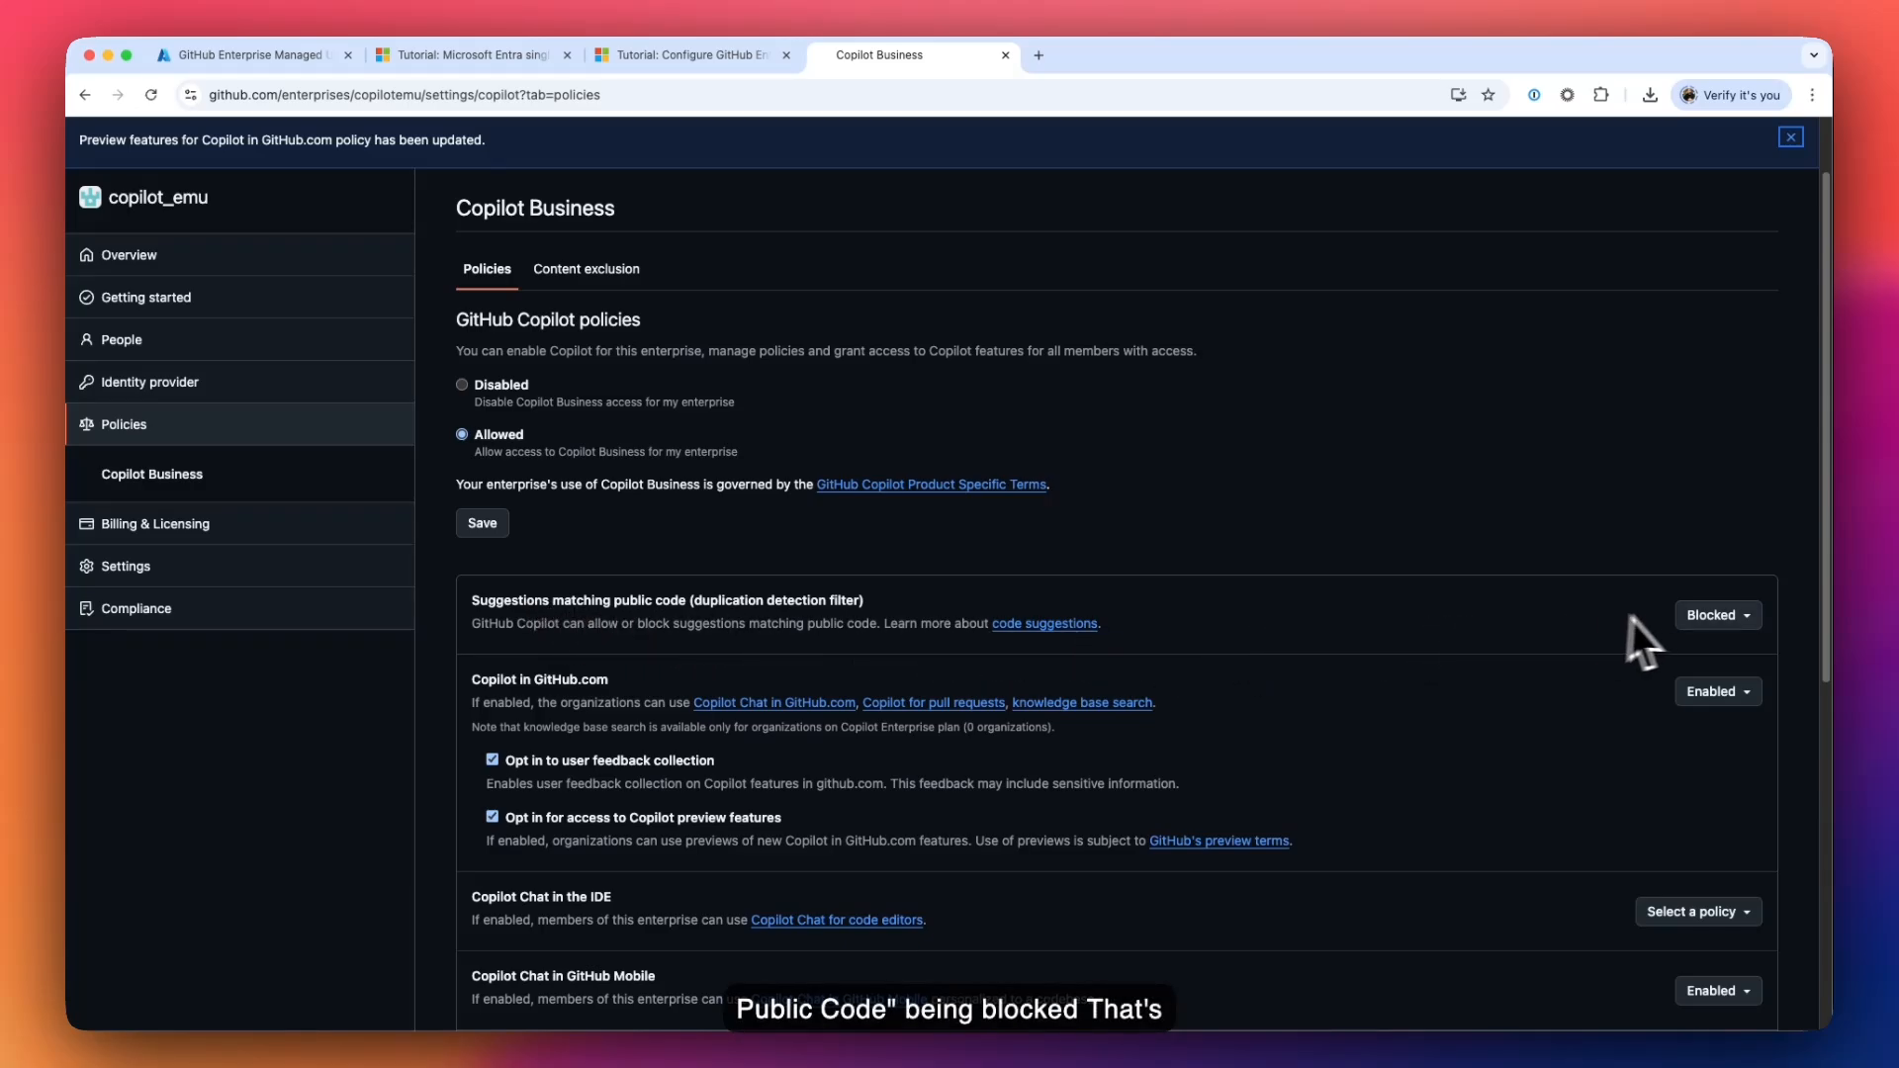
scroll(1612, 633, "down", 2)
scroll(1521, 636, "down", 8)
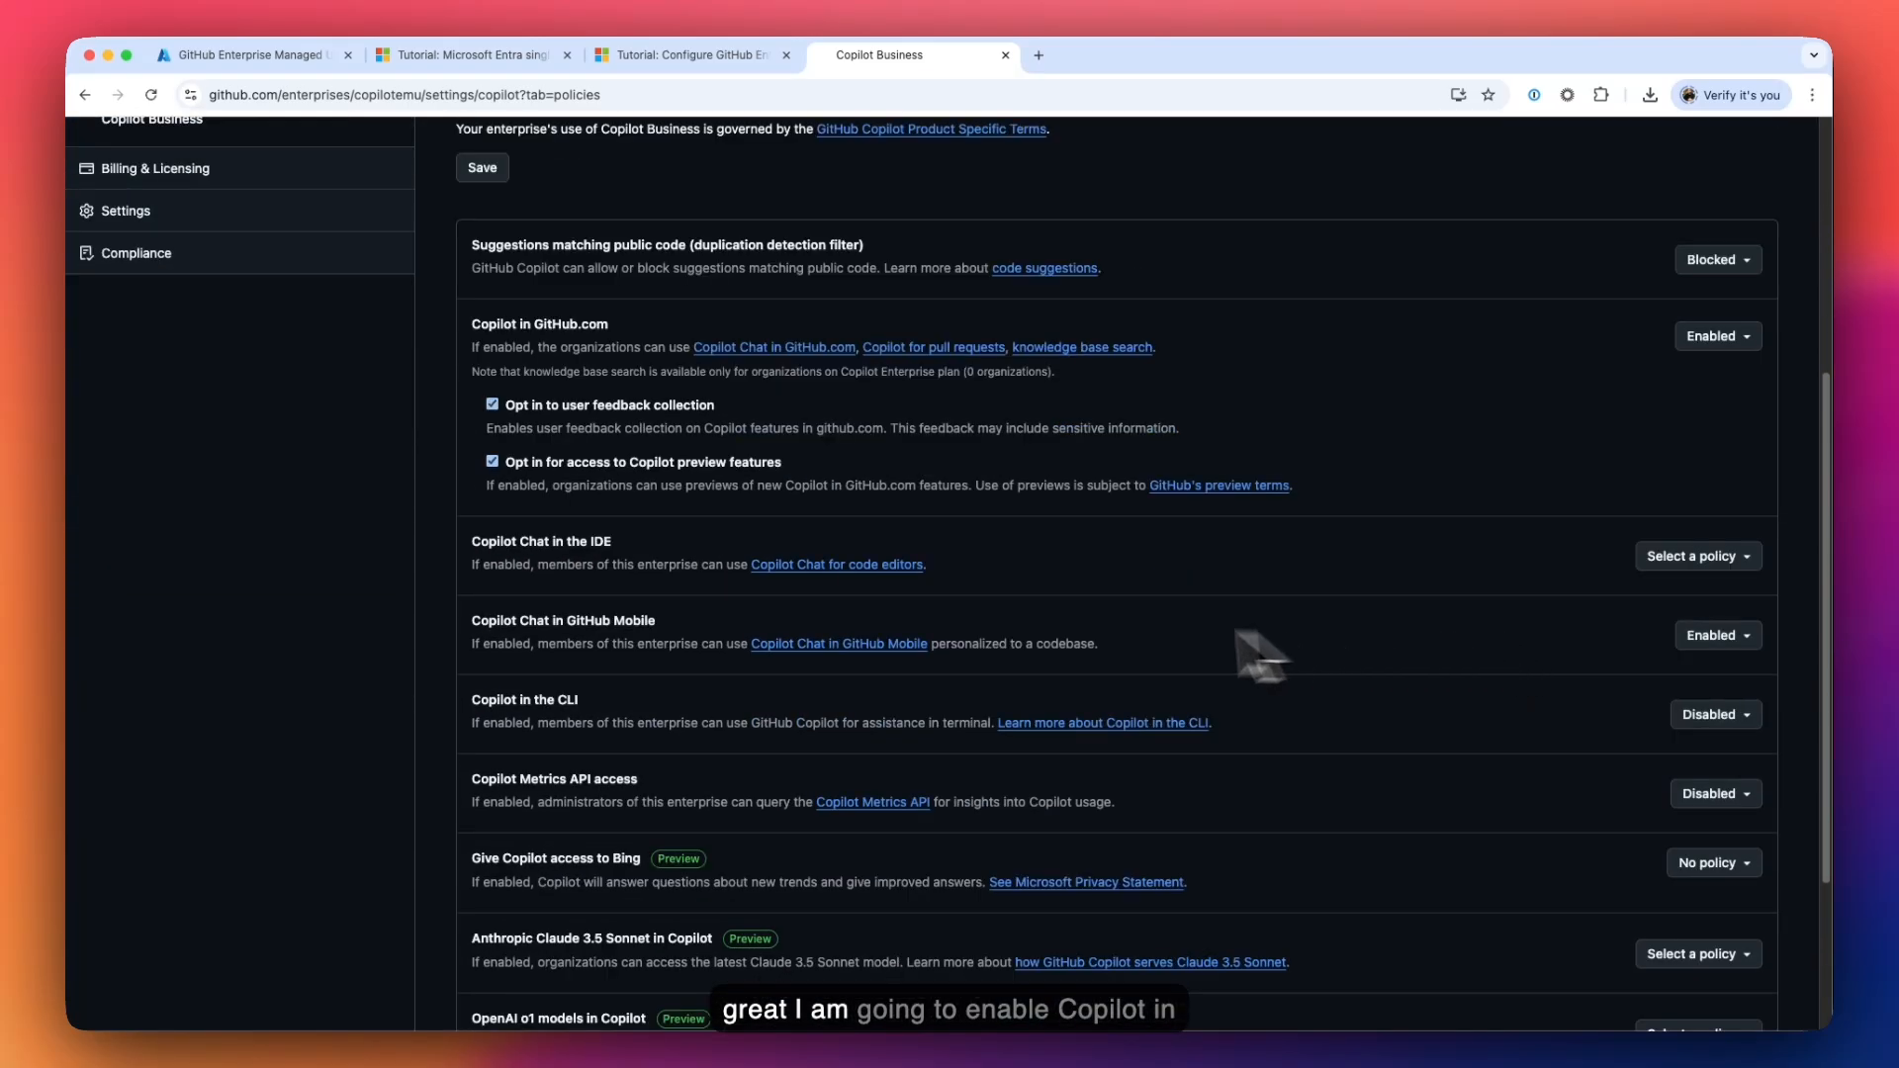
left_click(1643, 556)
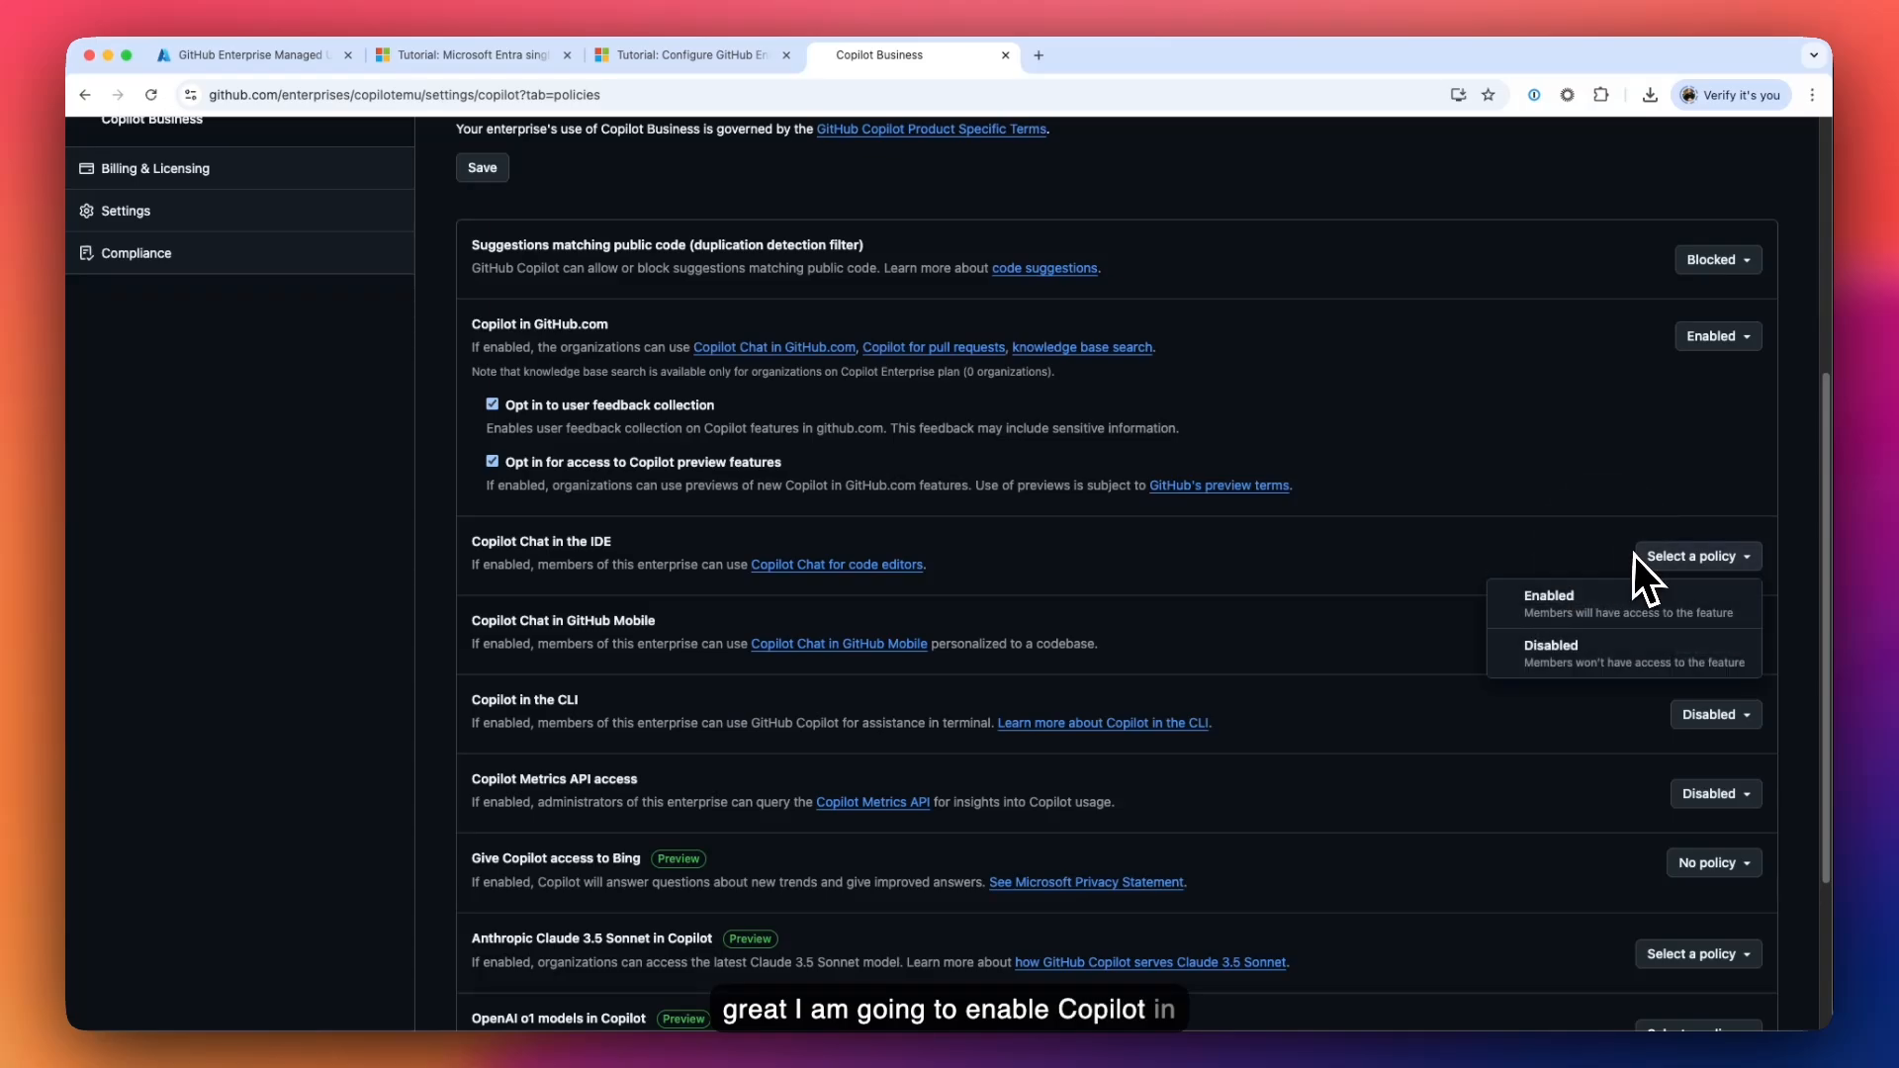
left_click(1595, 599)
scroll(752, 633, "down", 13)
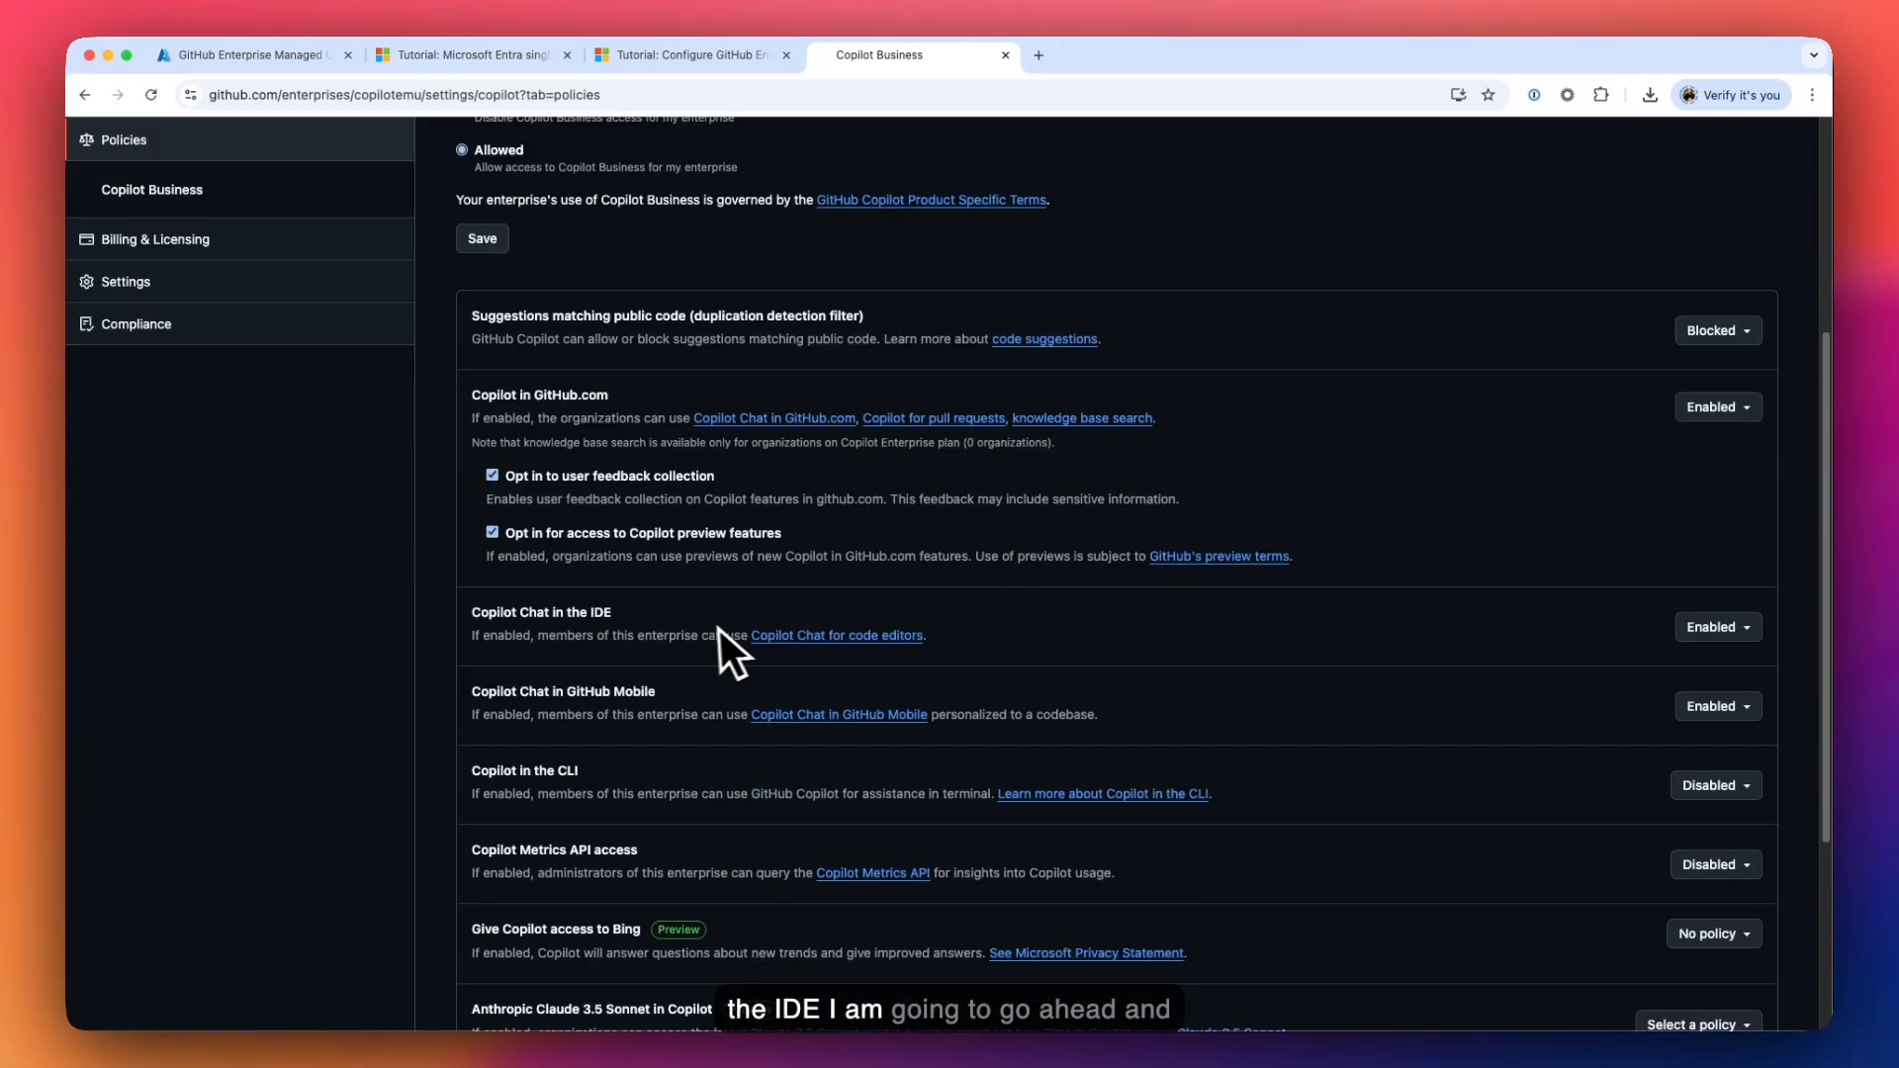
scroll(828, 626, "down", 2)
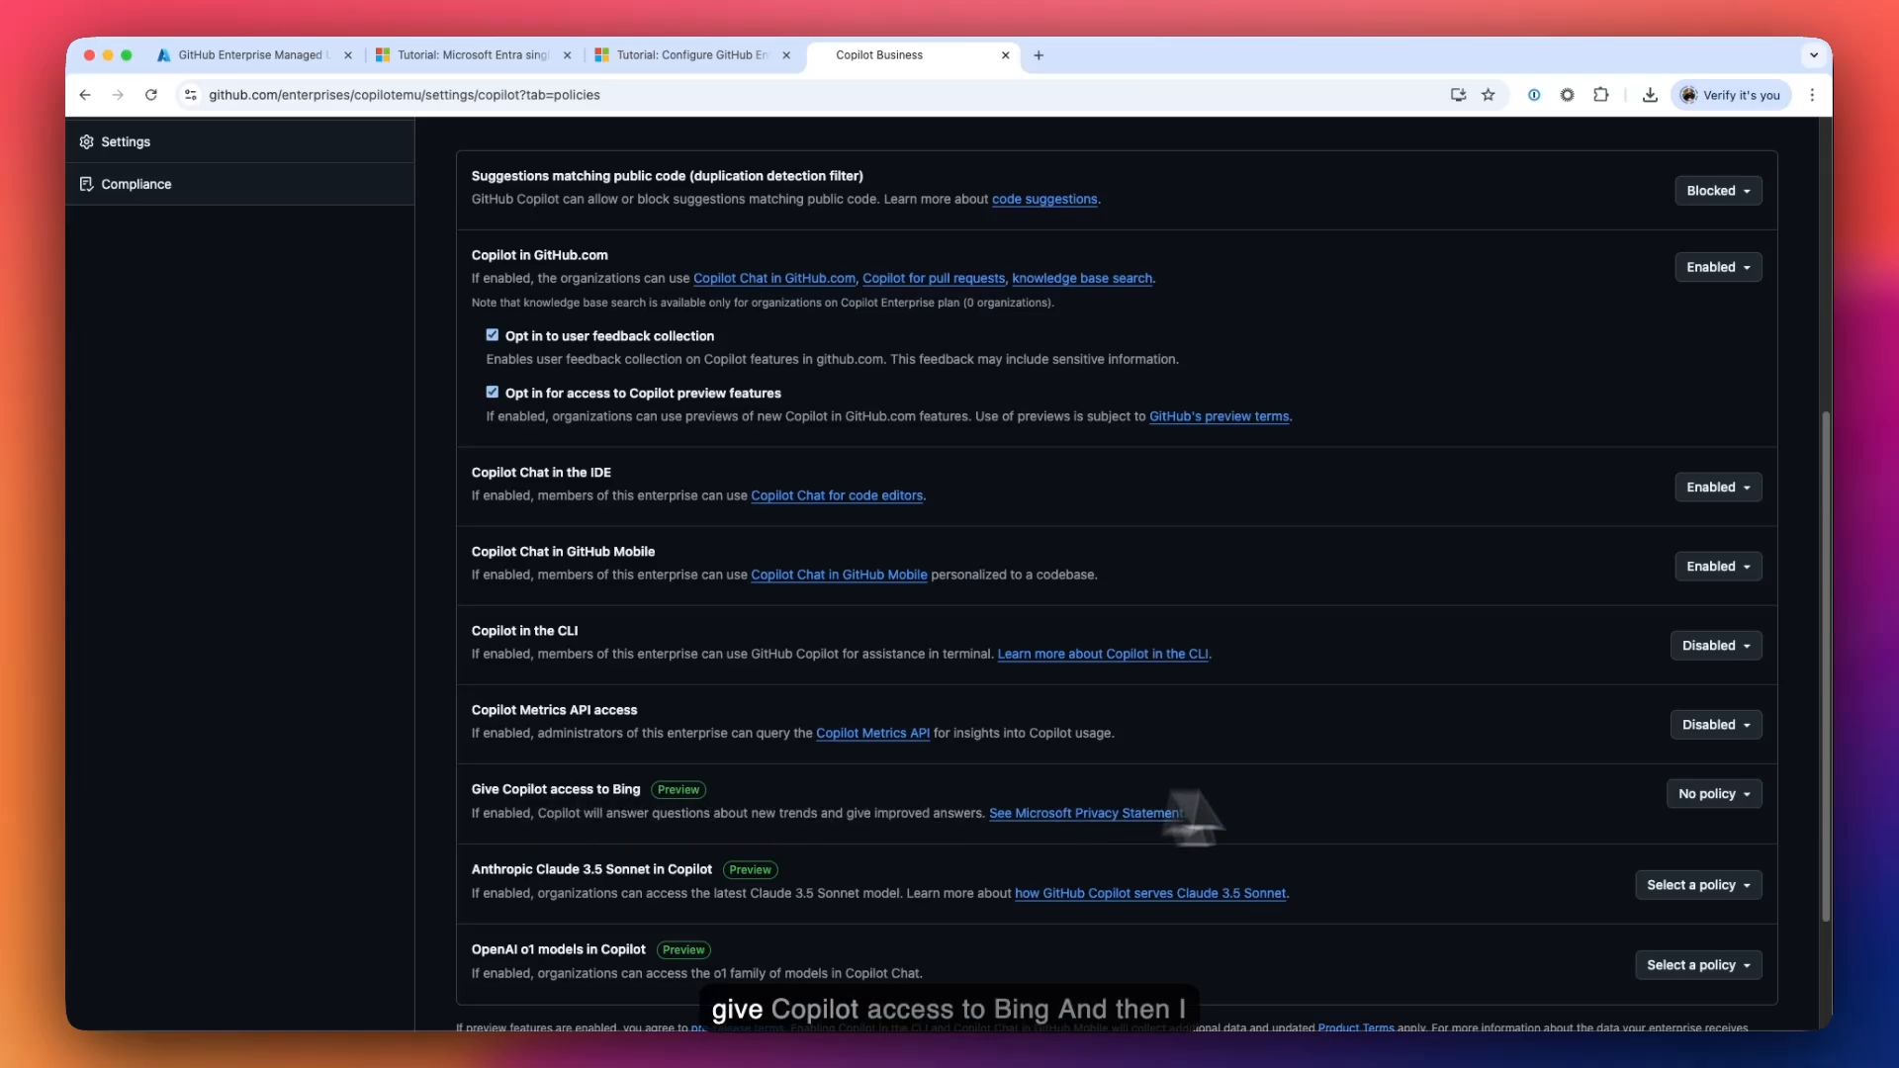
left_click(1682, 796)
left_click(1579, 898)
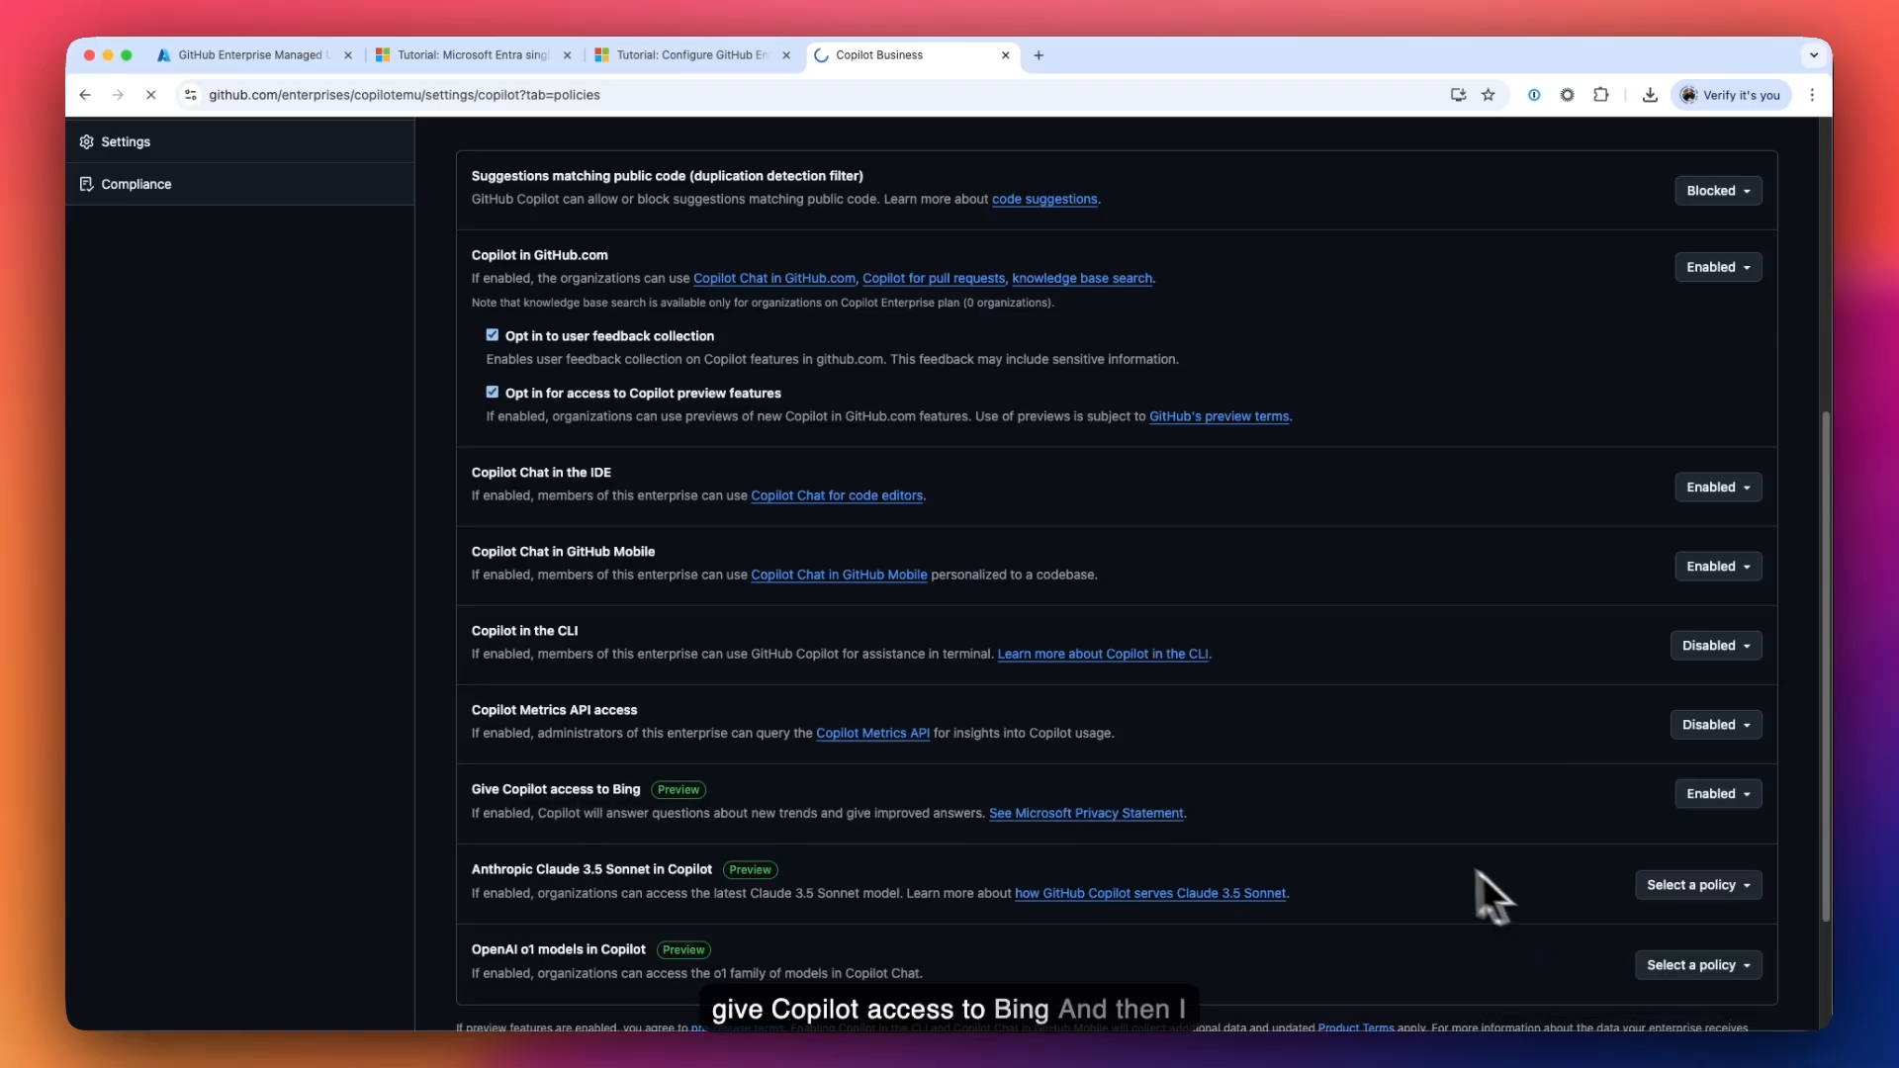
- Enable Claude 3.5 Sonnet and OpenAI o1 models, and save the Copilot policies
scroll(1404, 815, "down", 5)
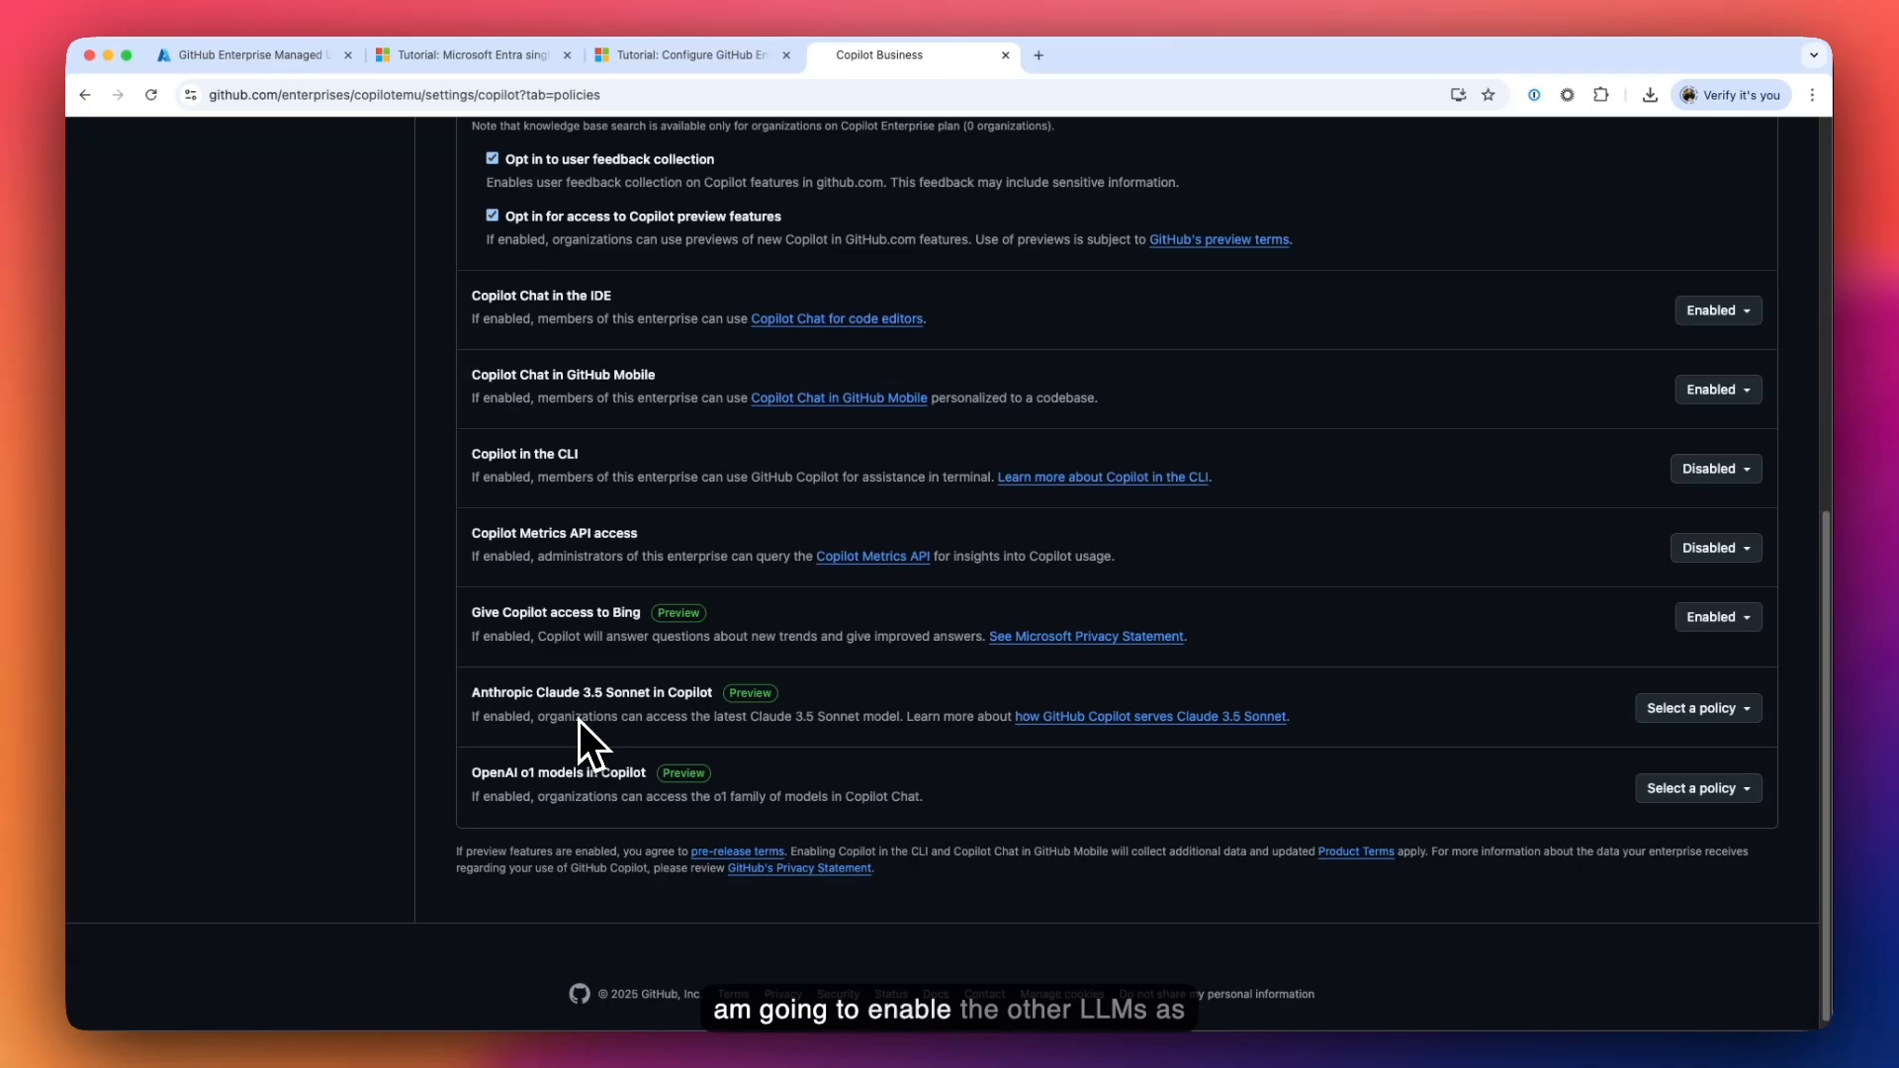
left_click(1682, 709)
left_click(1679, 749)
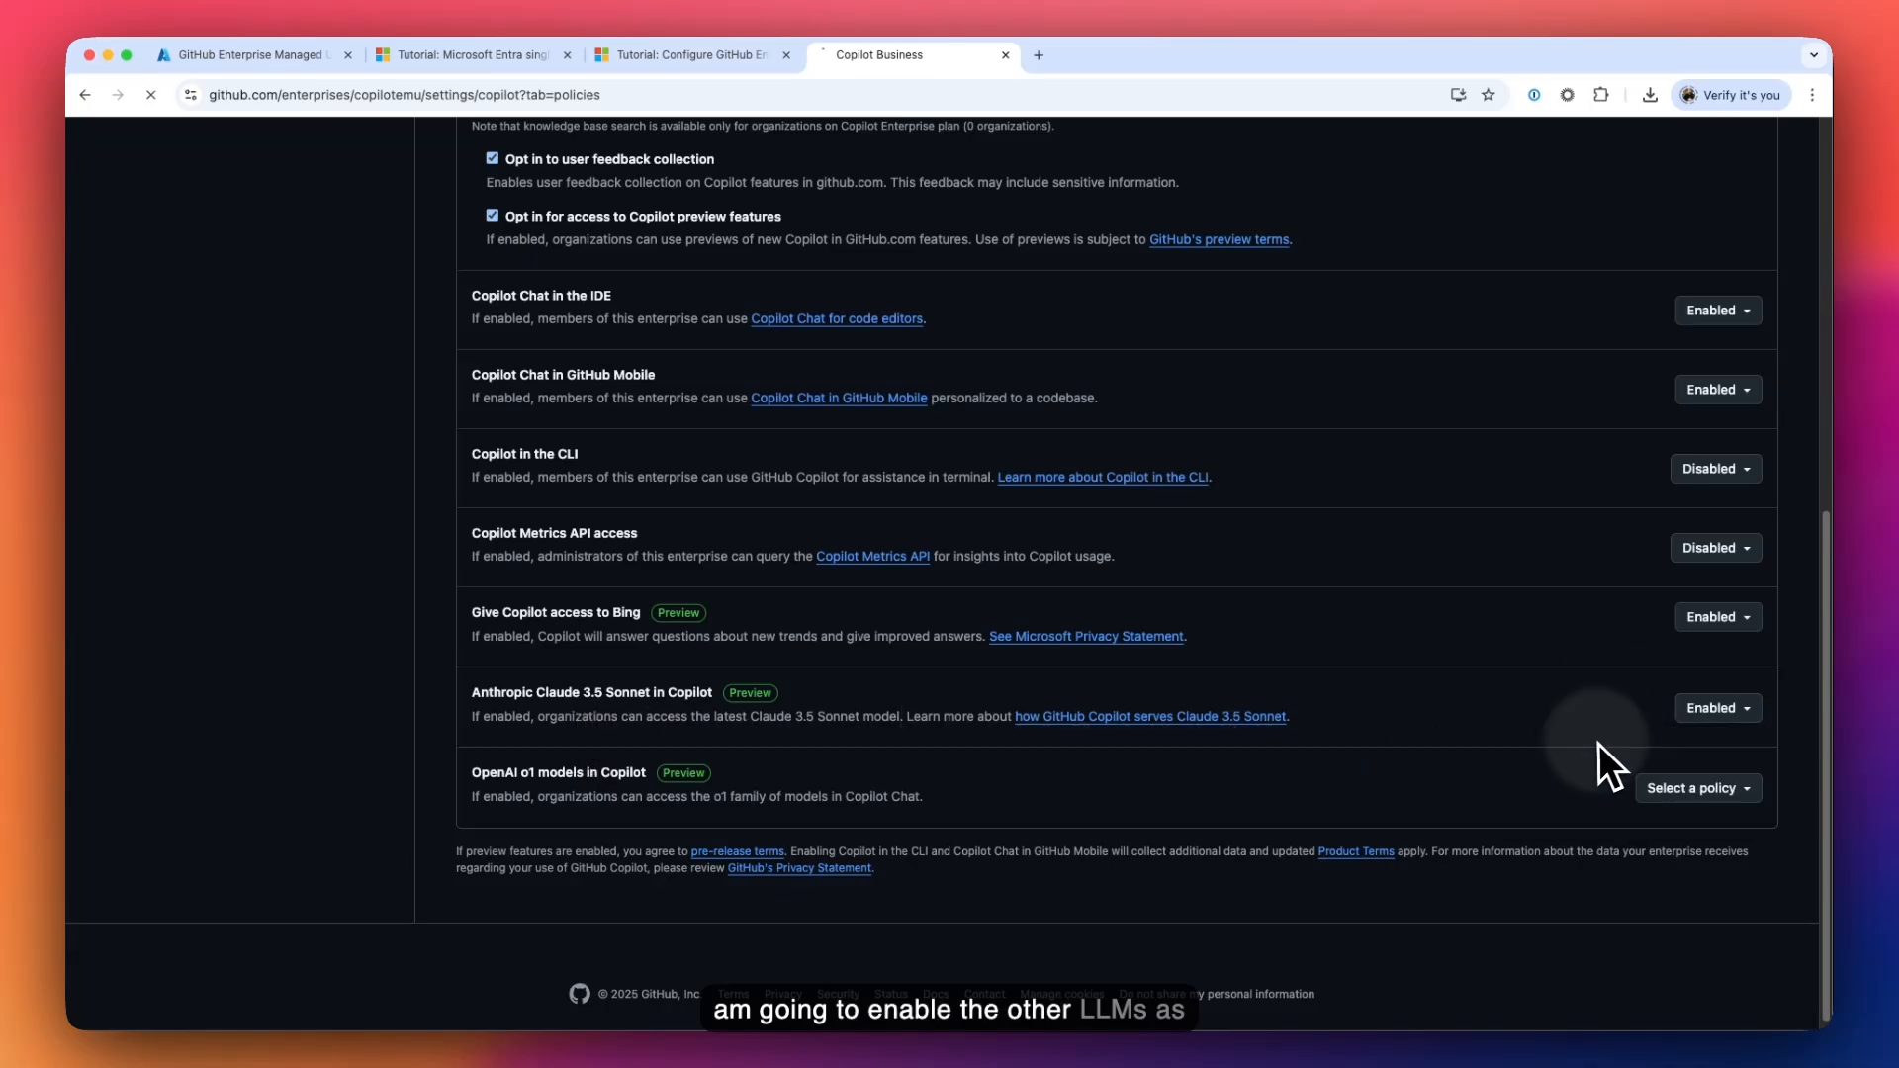
left_click(1709, 791)
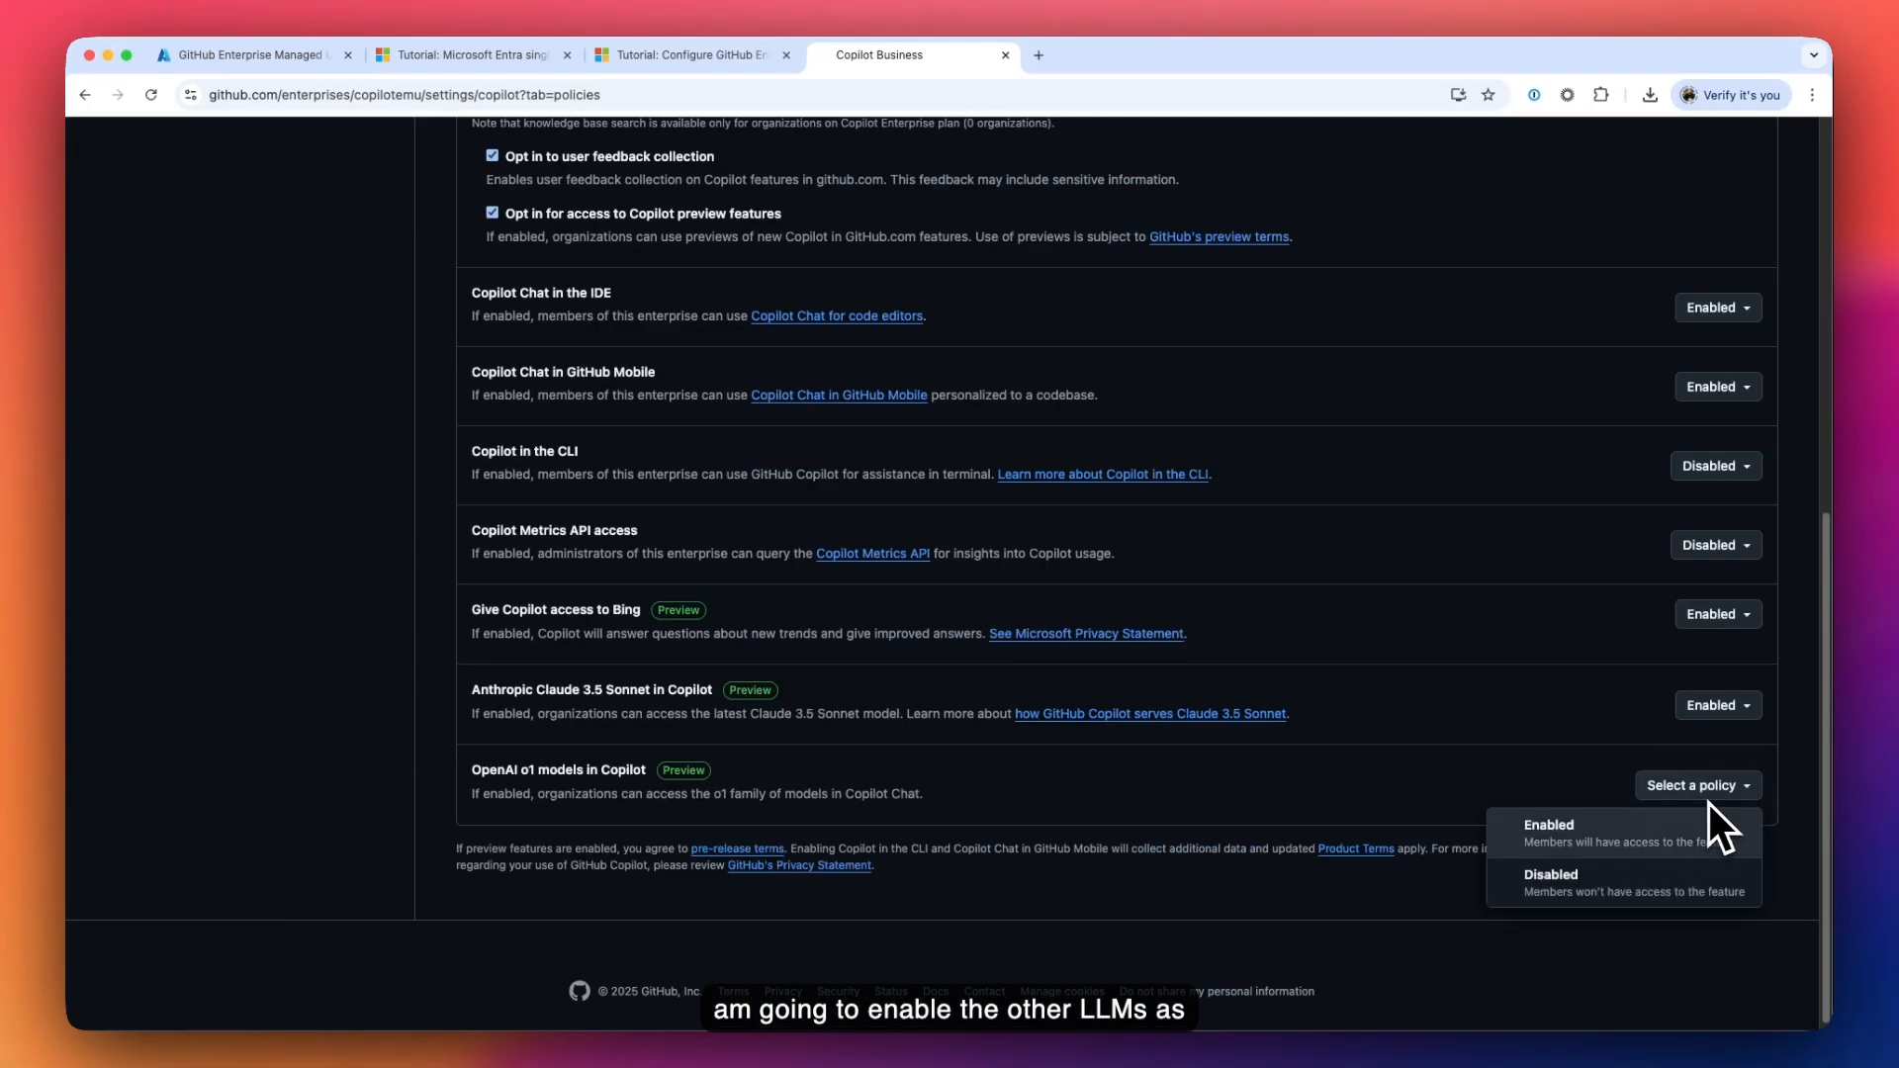
left_click(1594, 831)
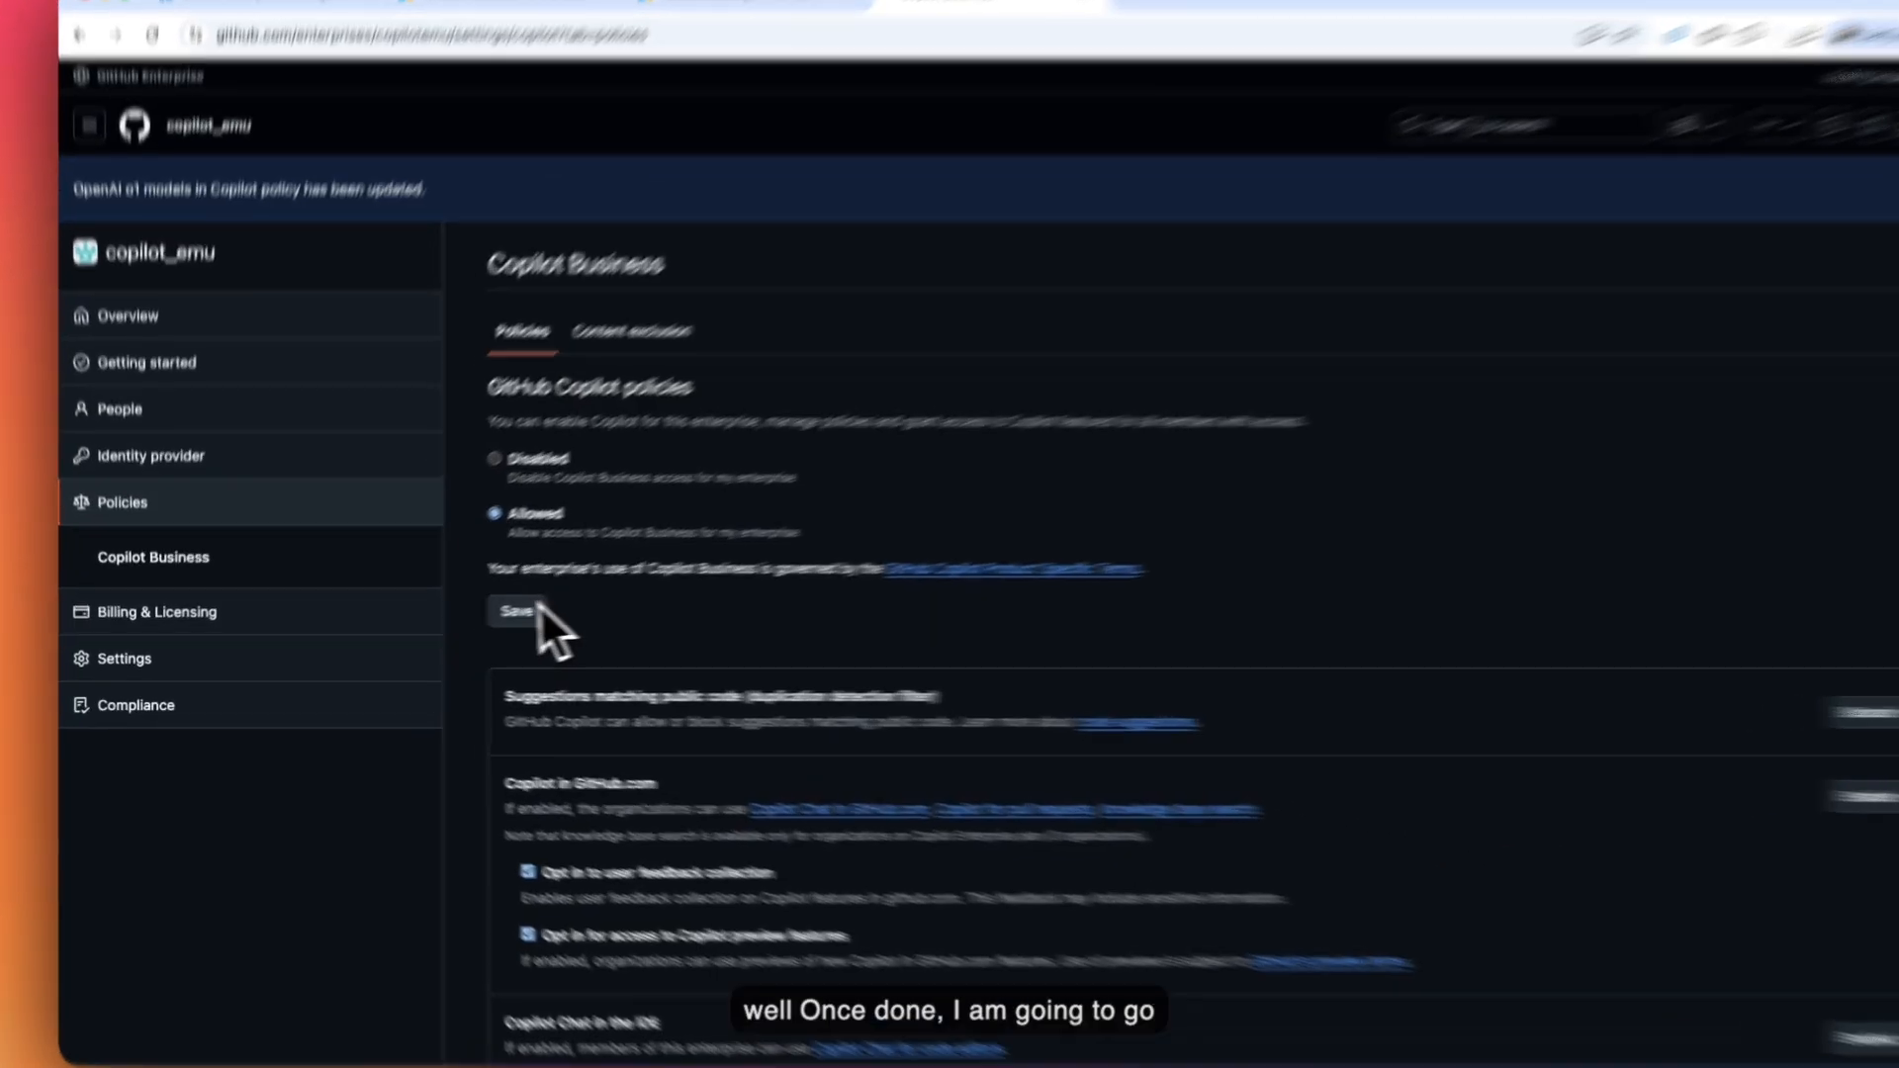
left_click(476, 616)
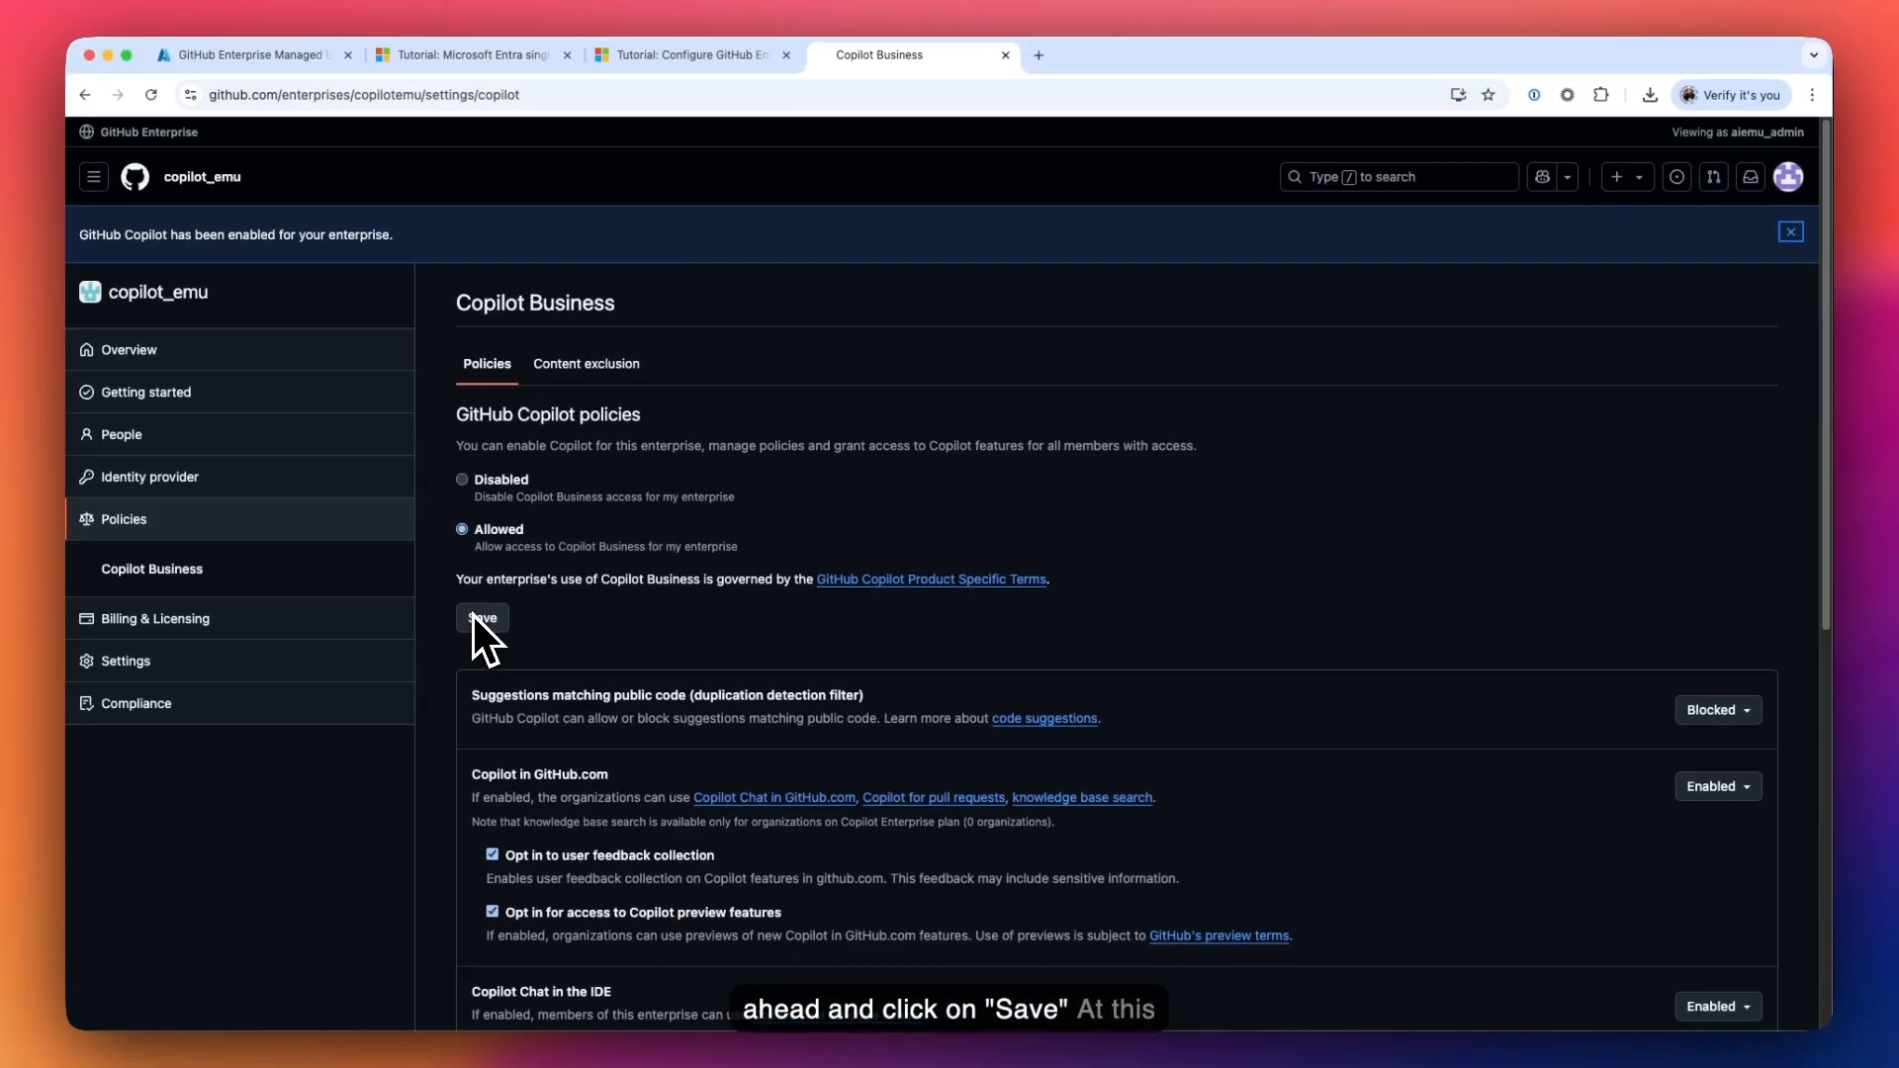
scroll(473, 615, "down", 7)
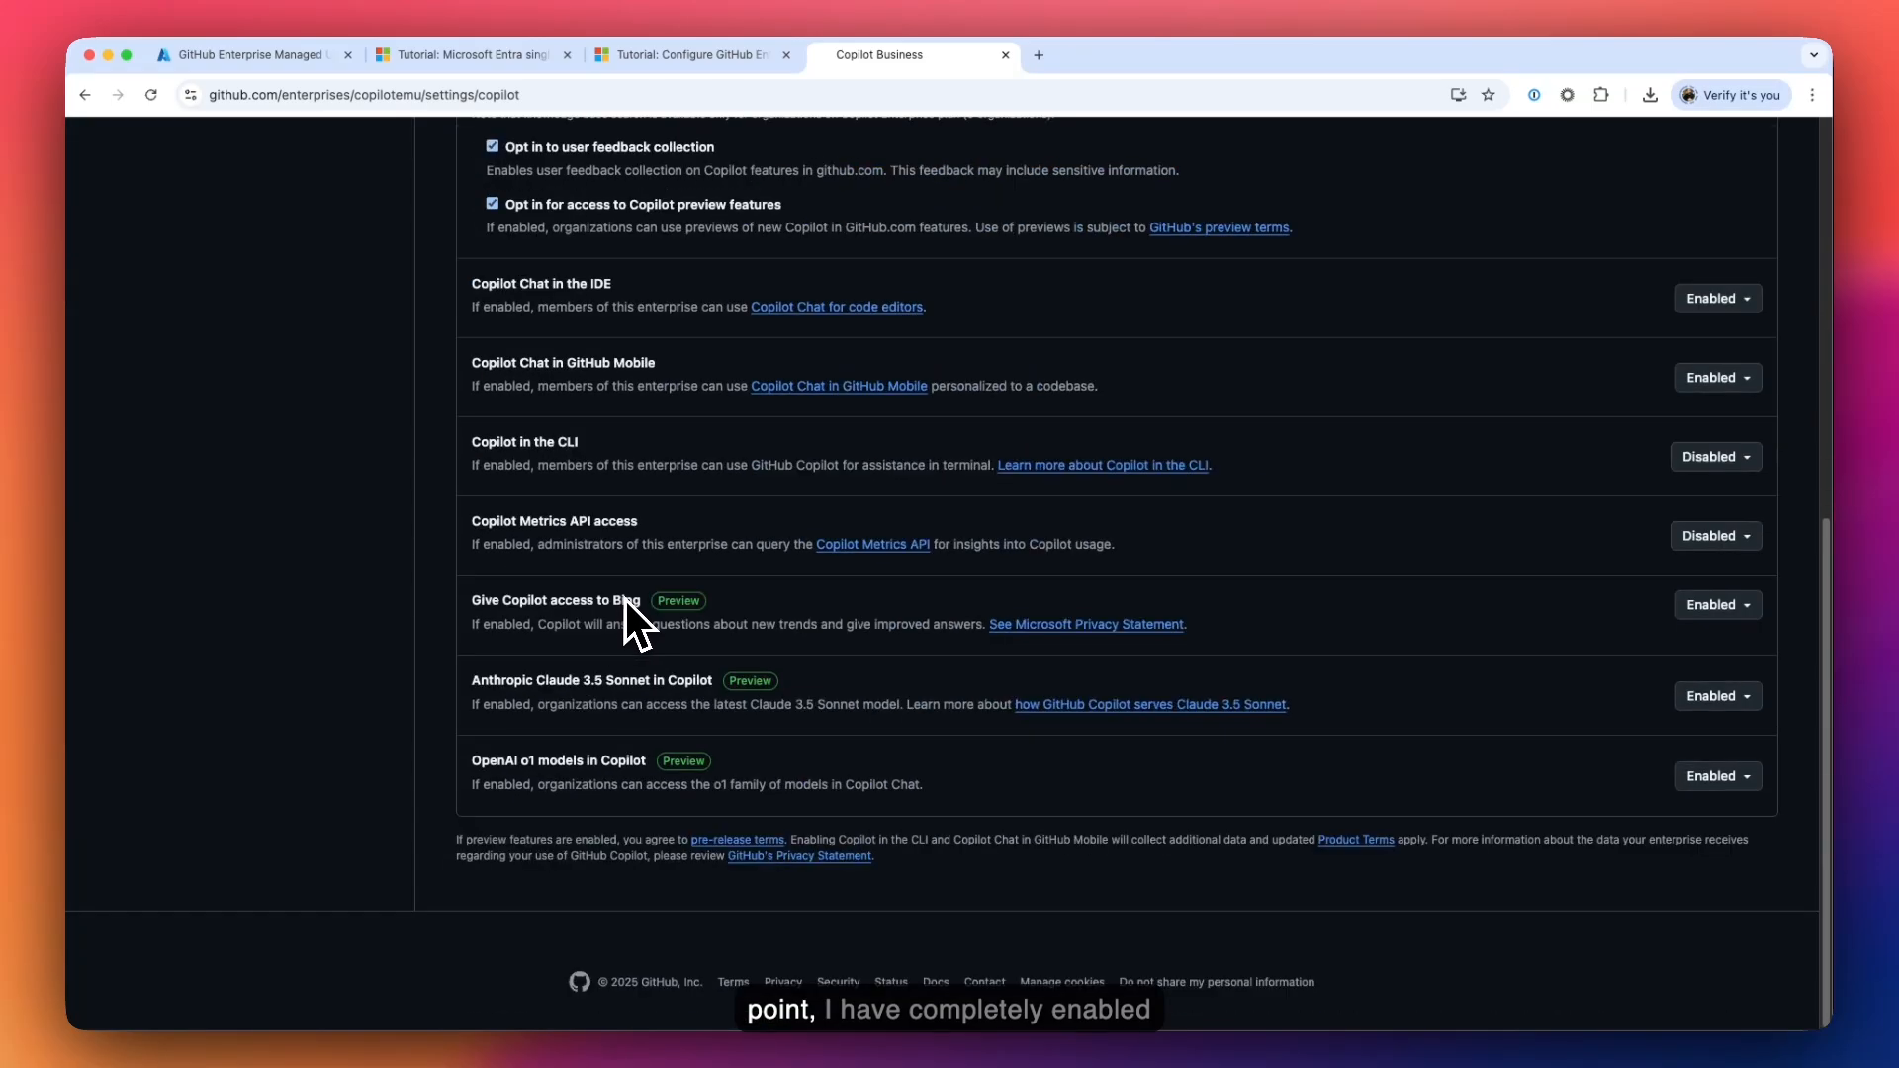
scroll(570, 692, "up", 7)
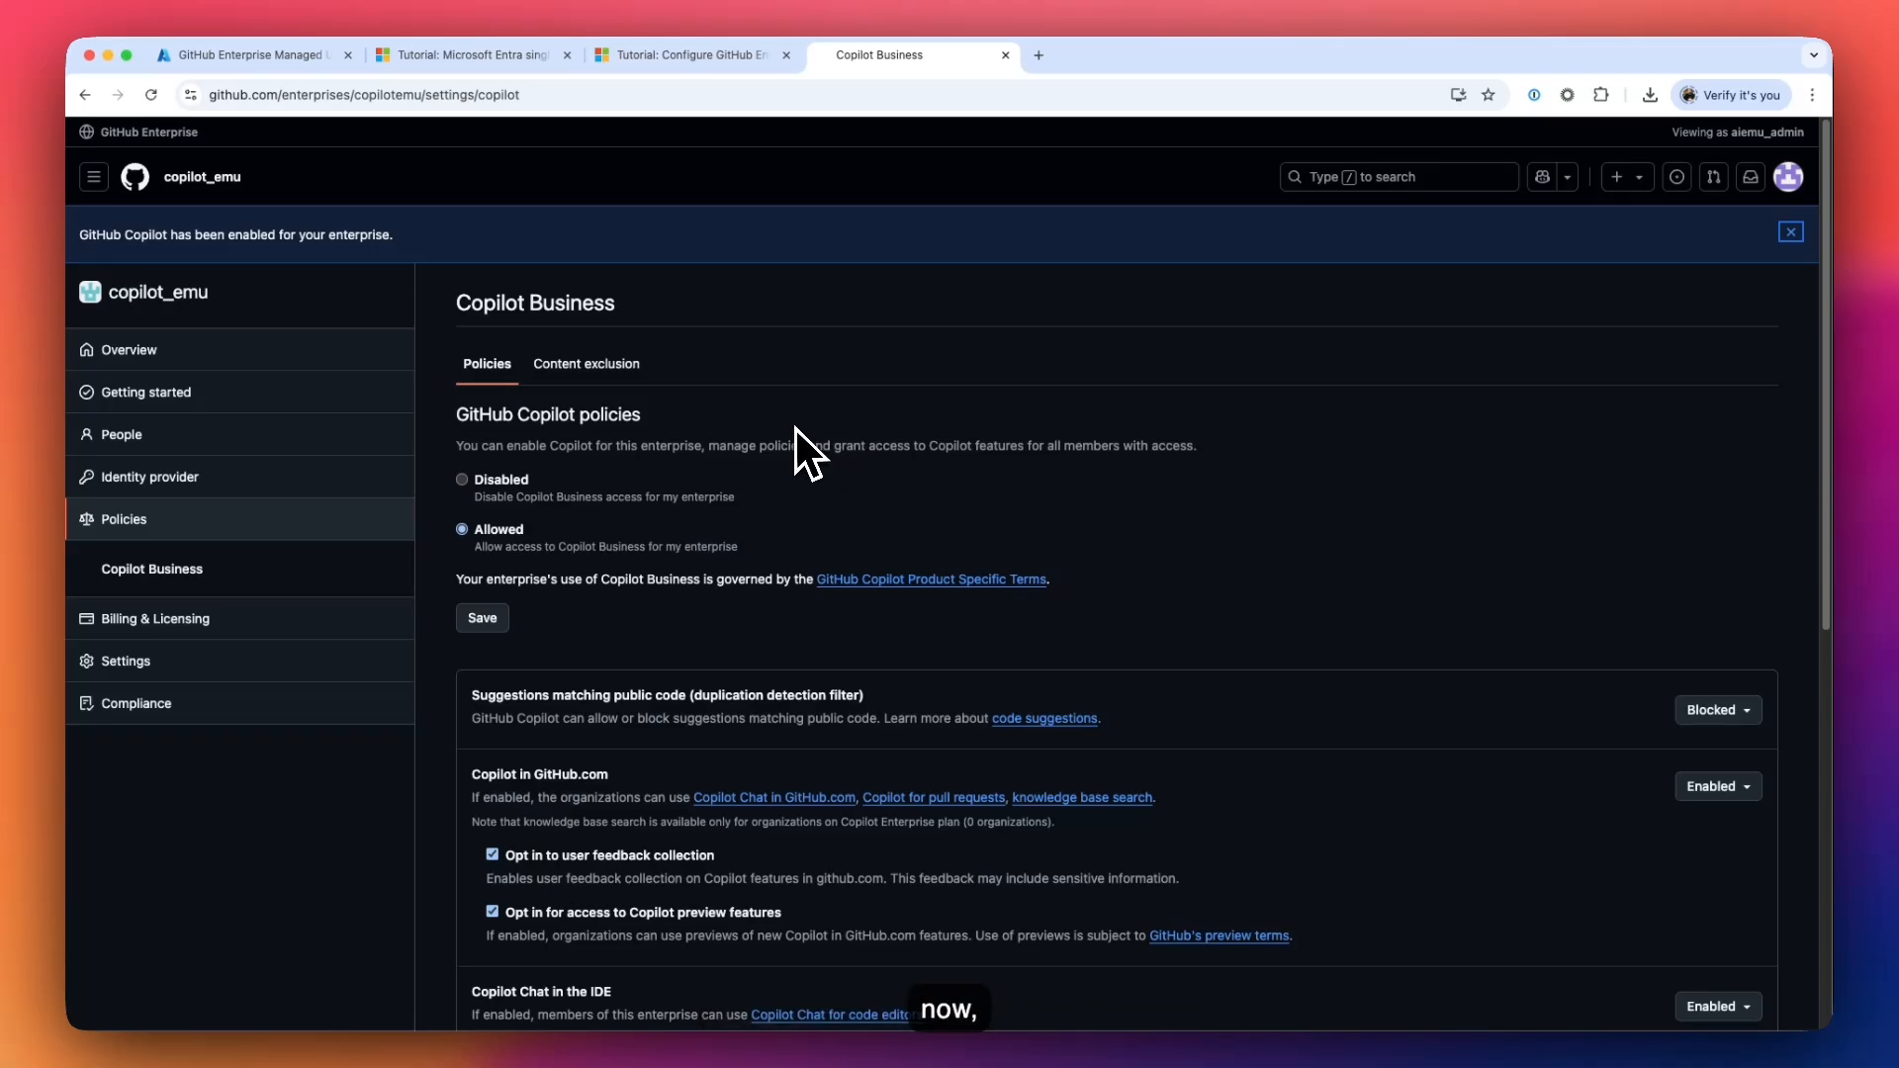
scroll(788, 427, "down", 1)
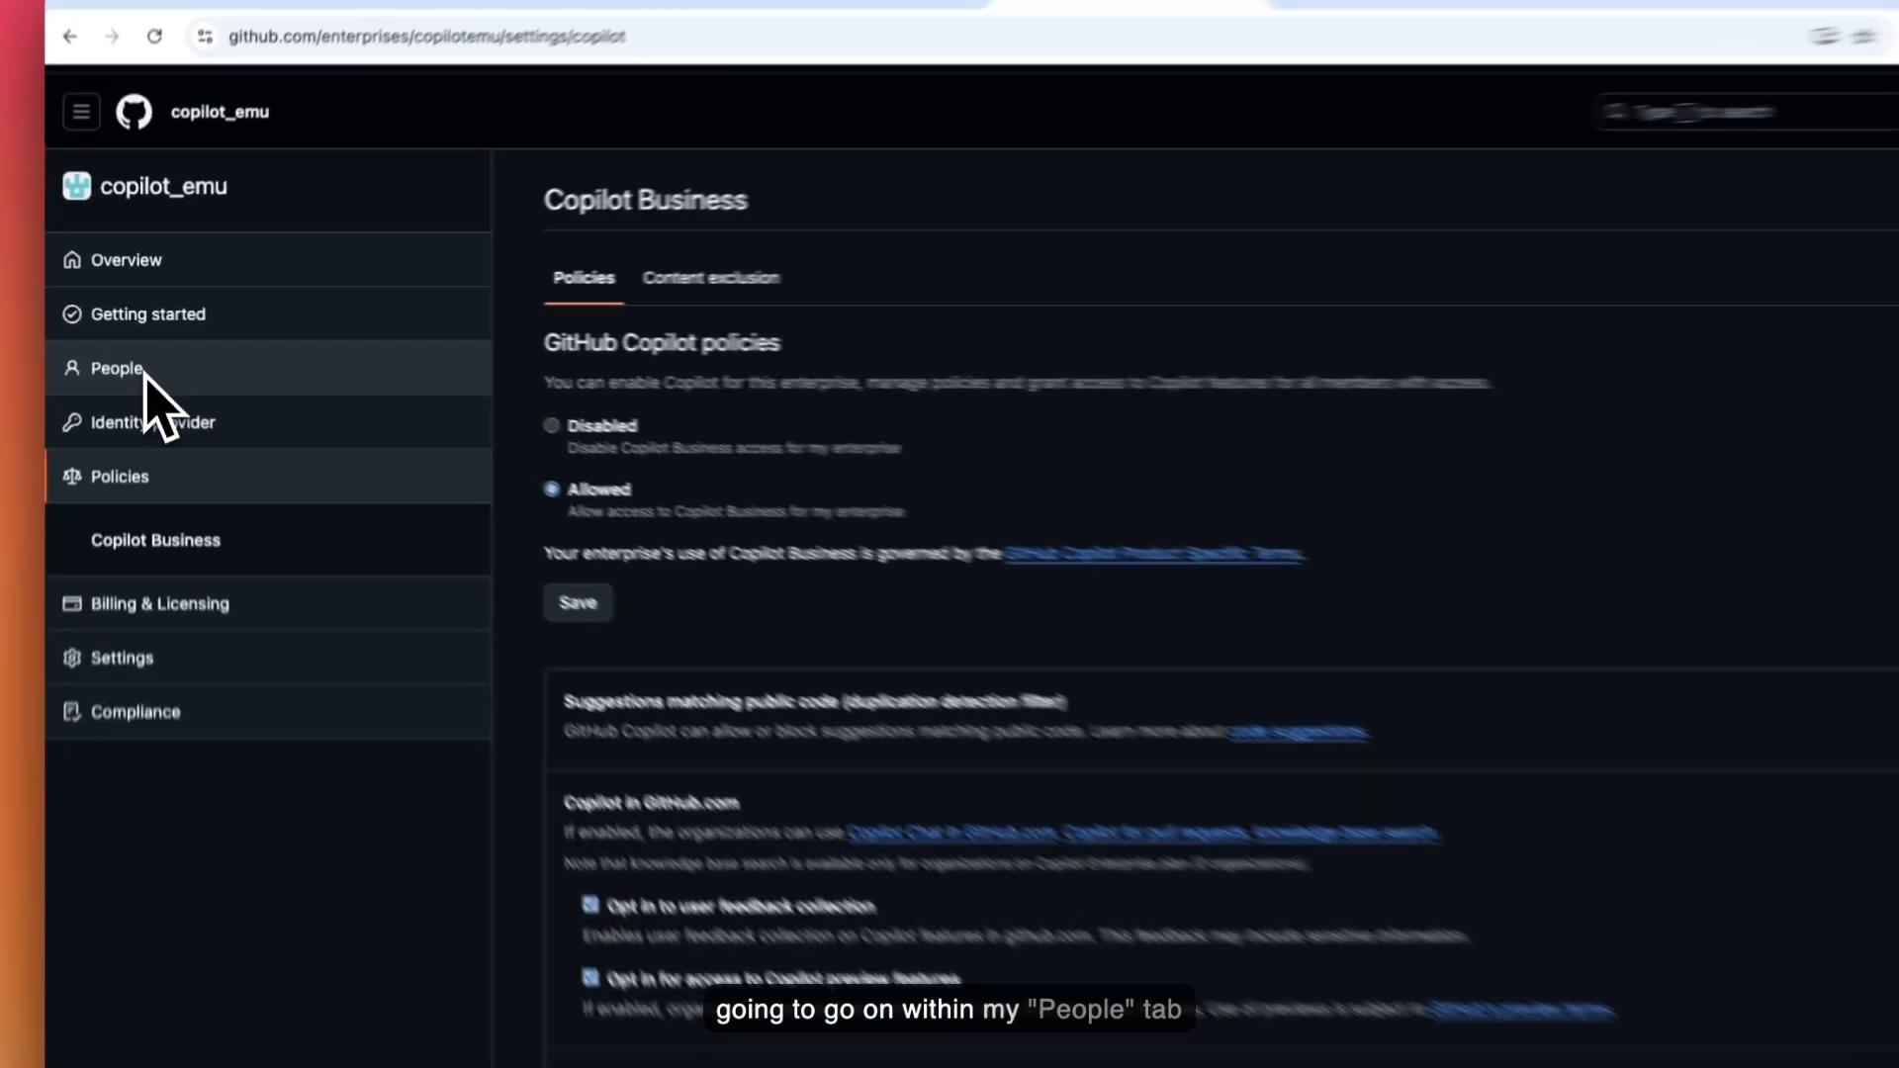
- Fill in a new enterprise team named Copilot_Access, mapped to MicrosoftEntraID_Jack_TestGroup
left_click(143, 364)
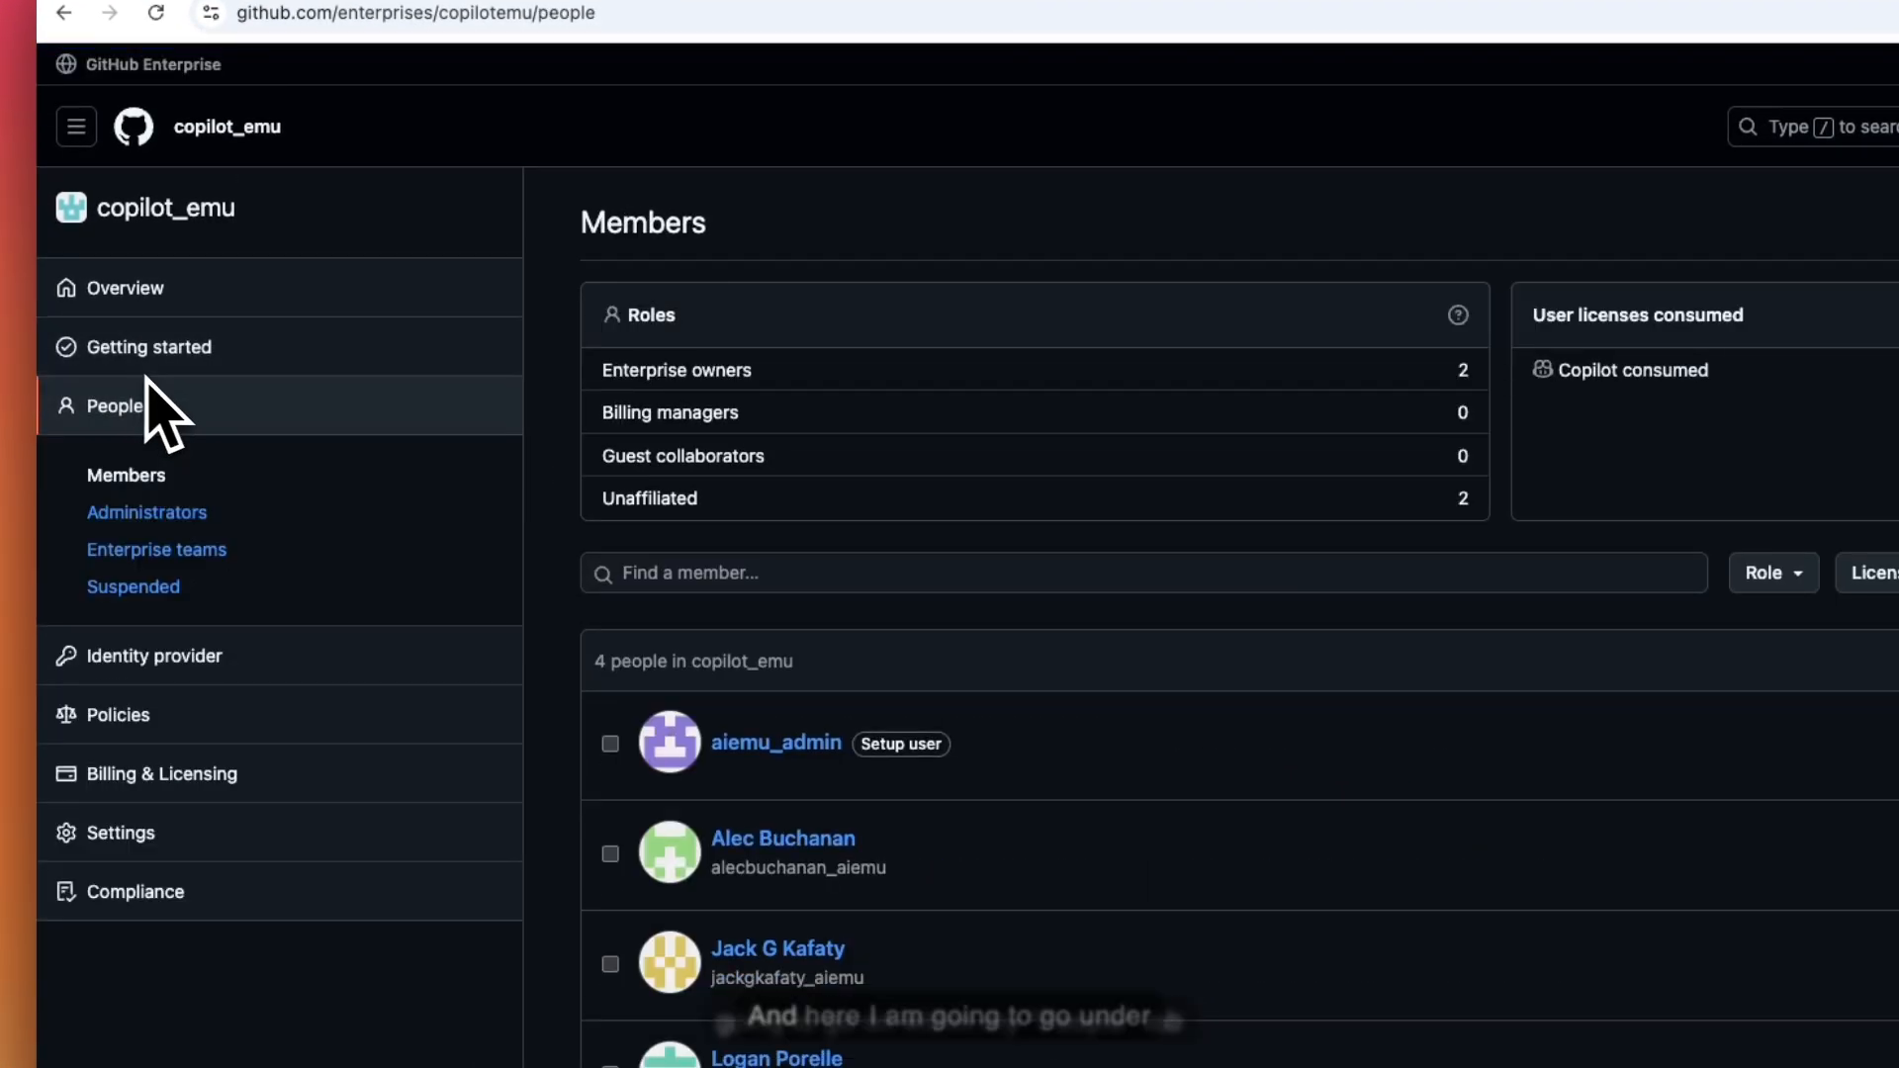
left_click(178, 550)
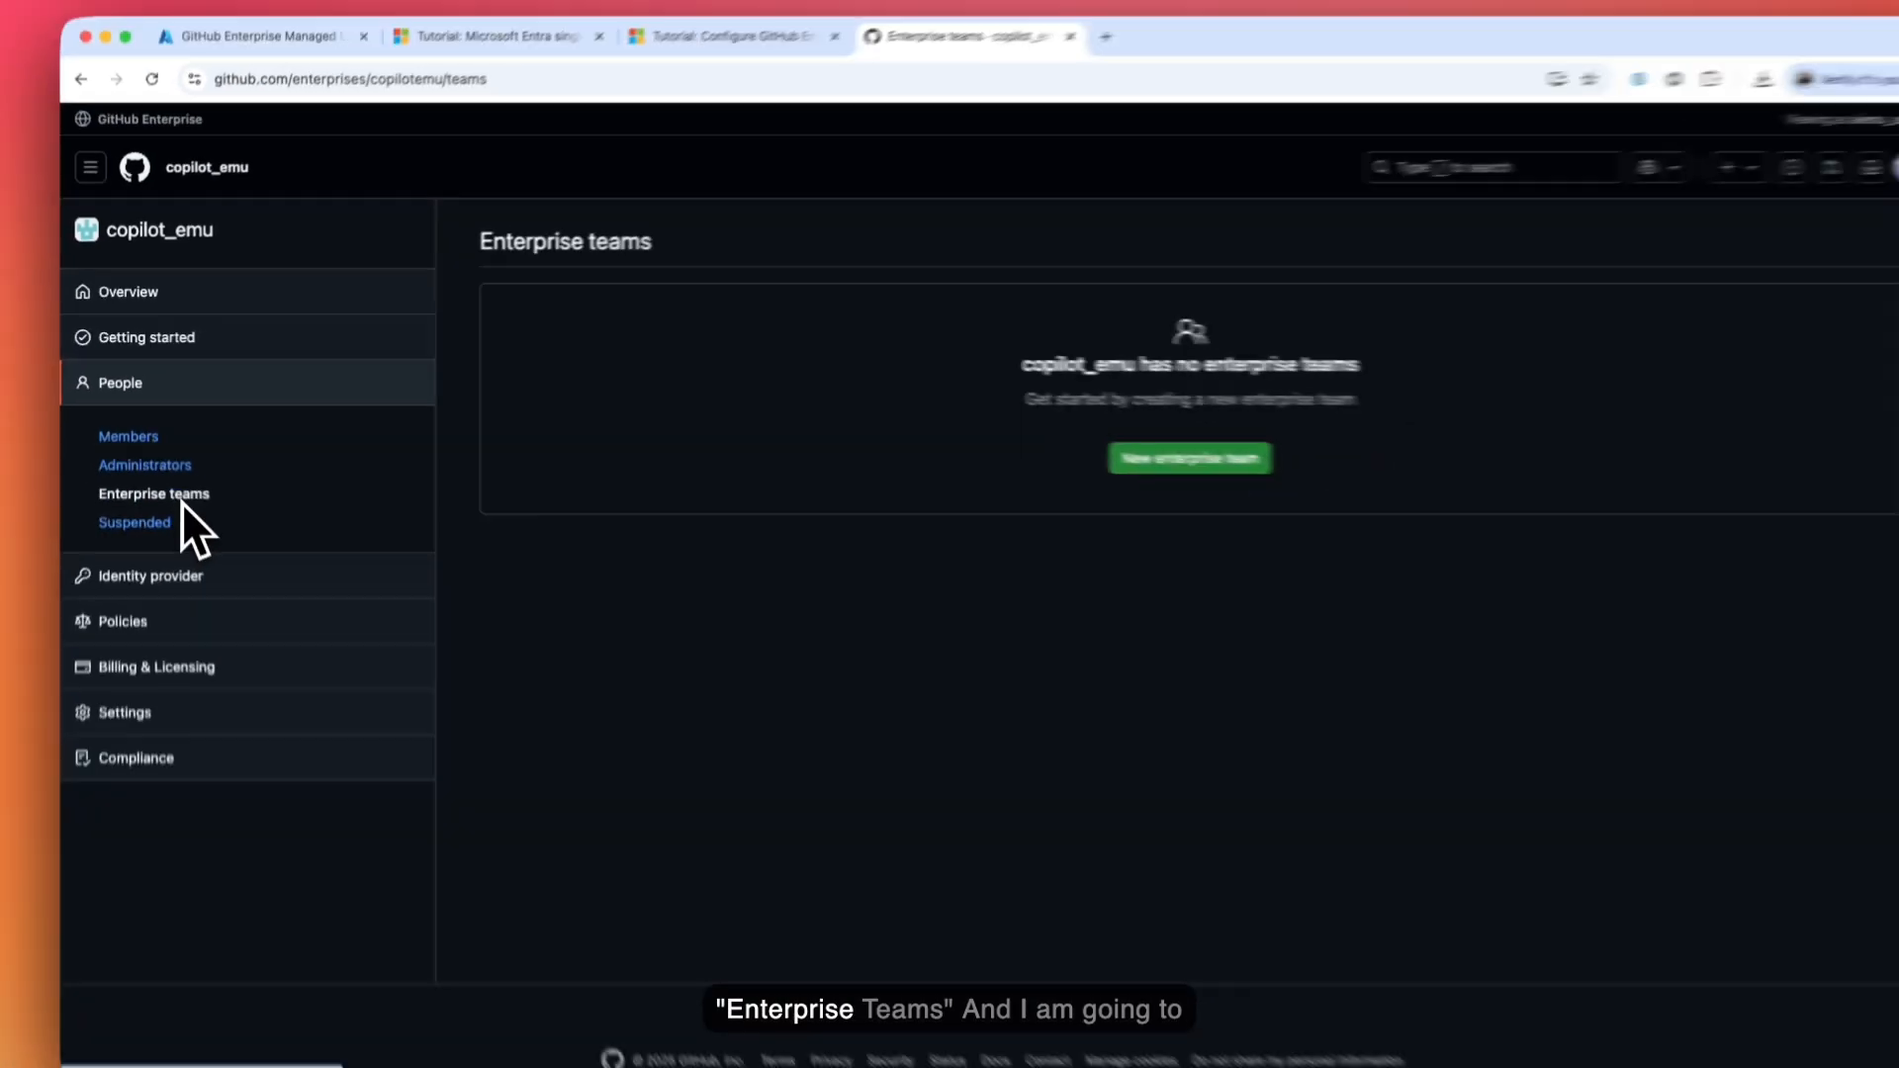
left_click(1179, 473)
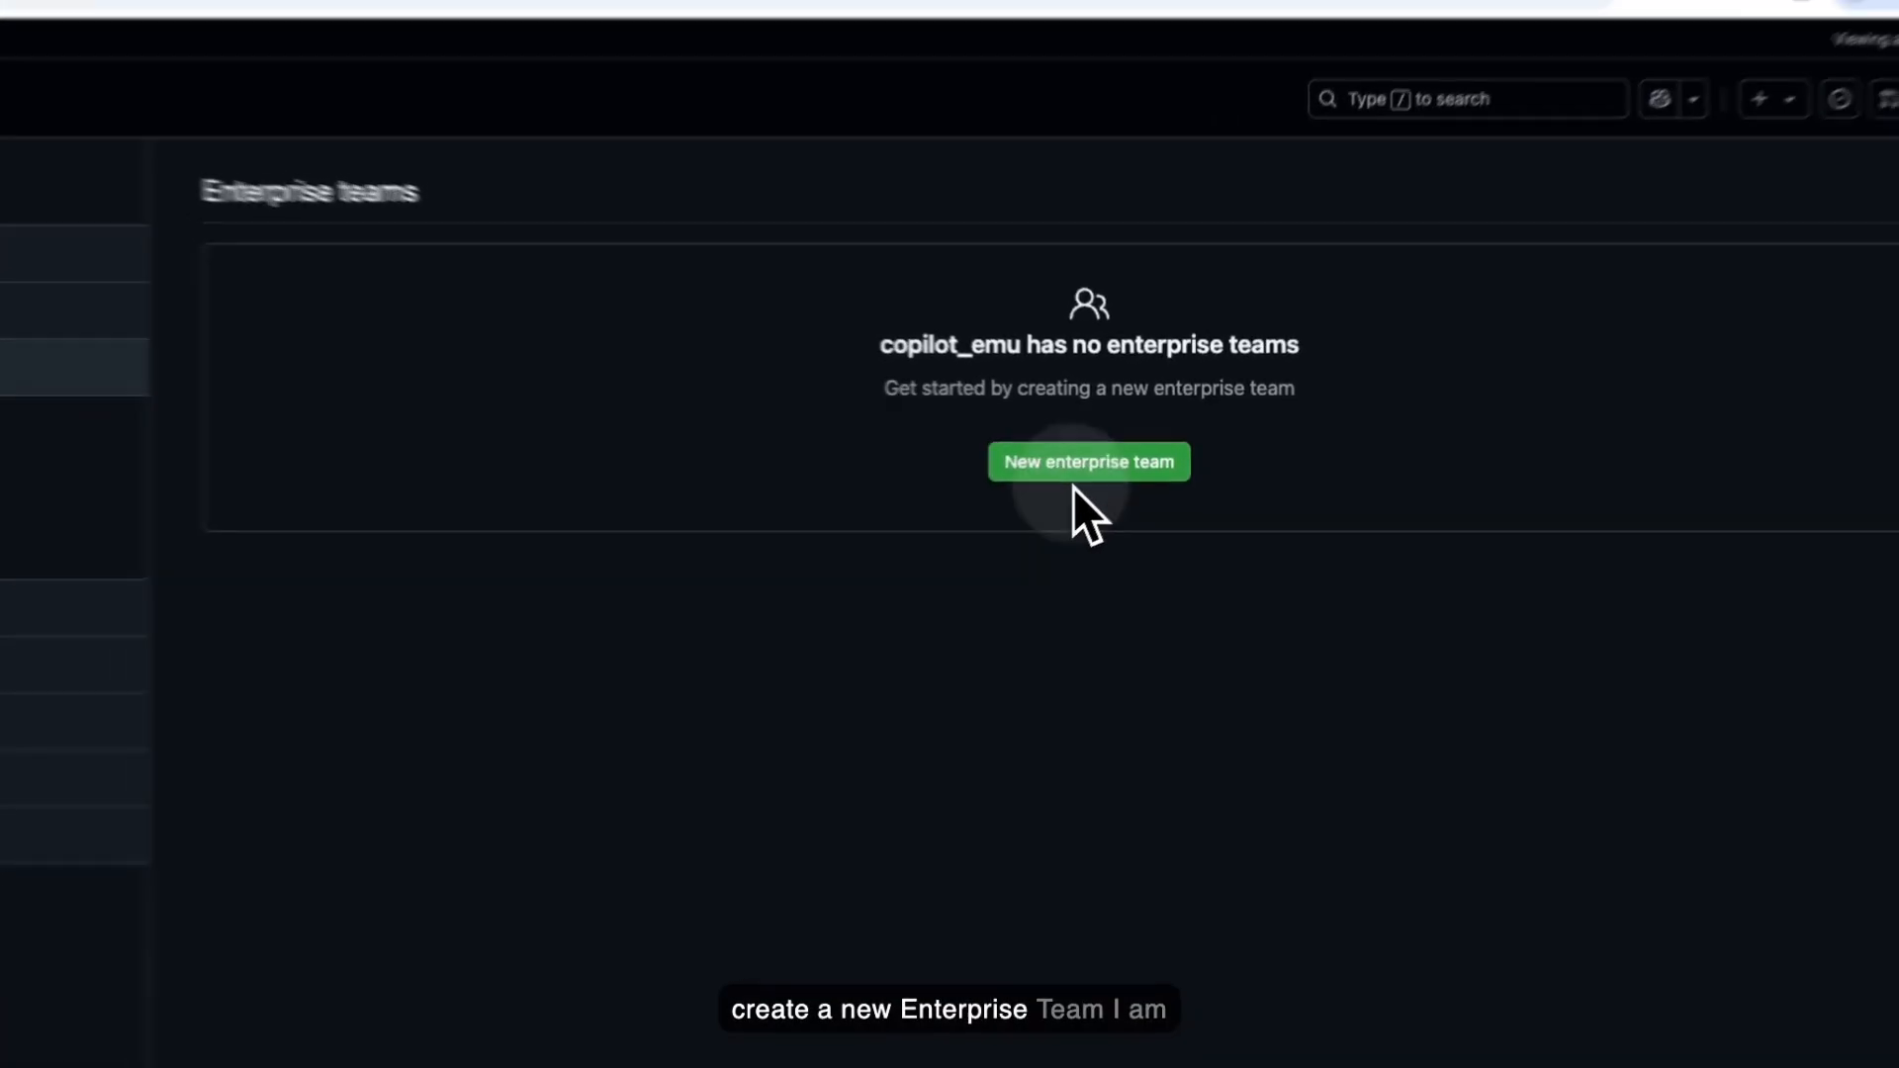
left_click(874, 373)
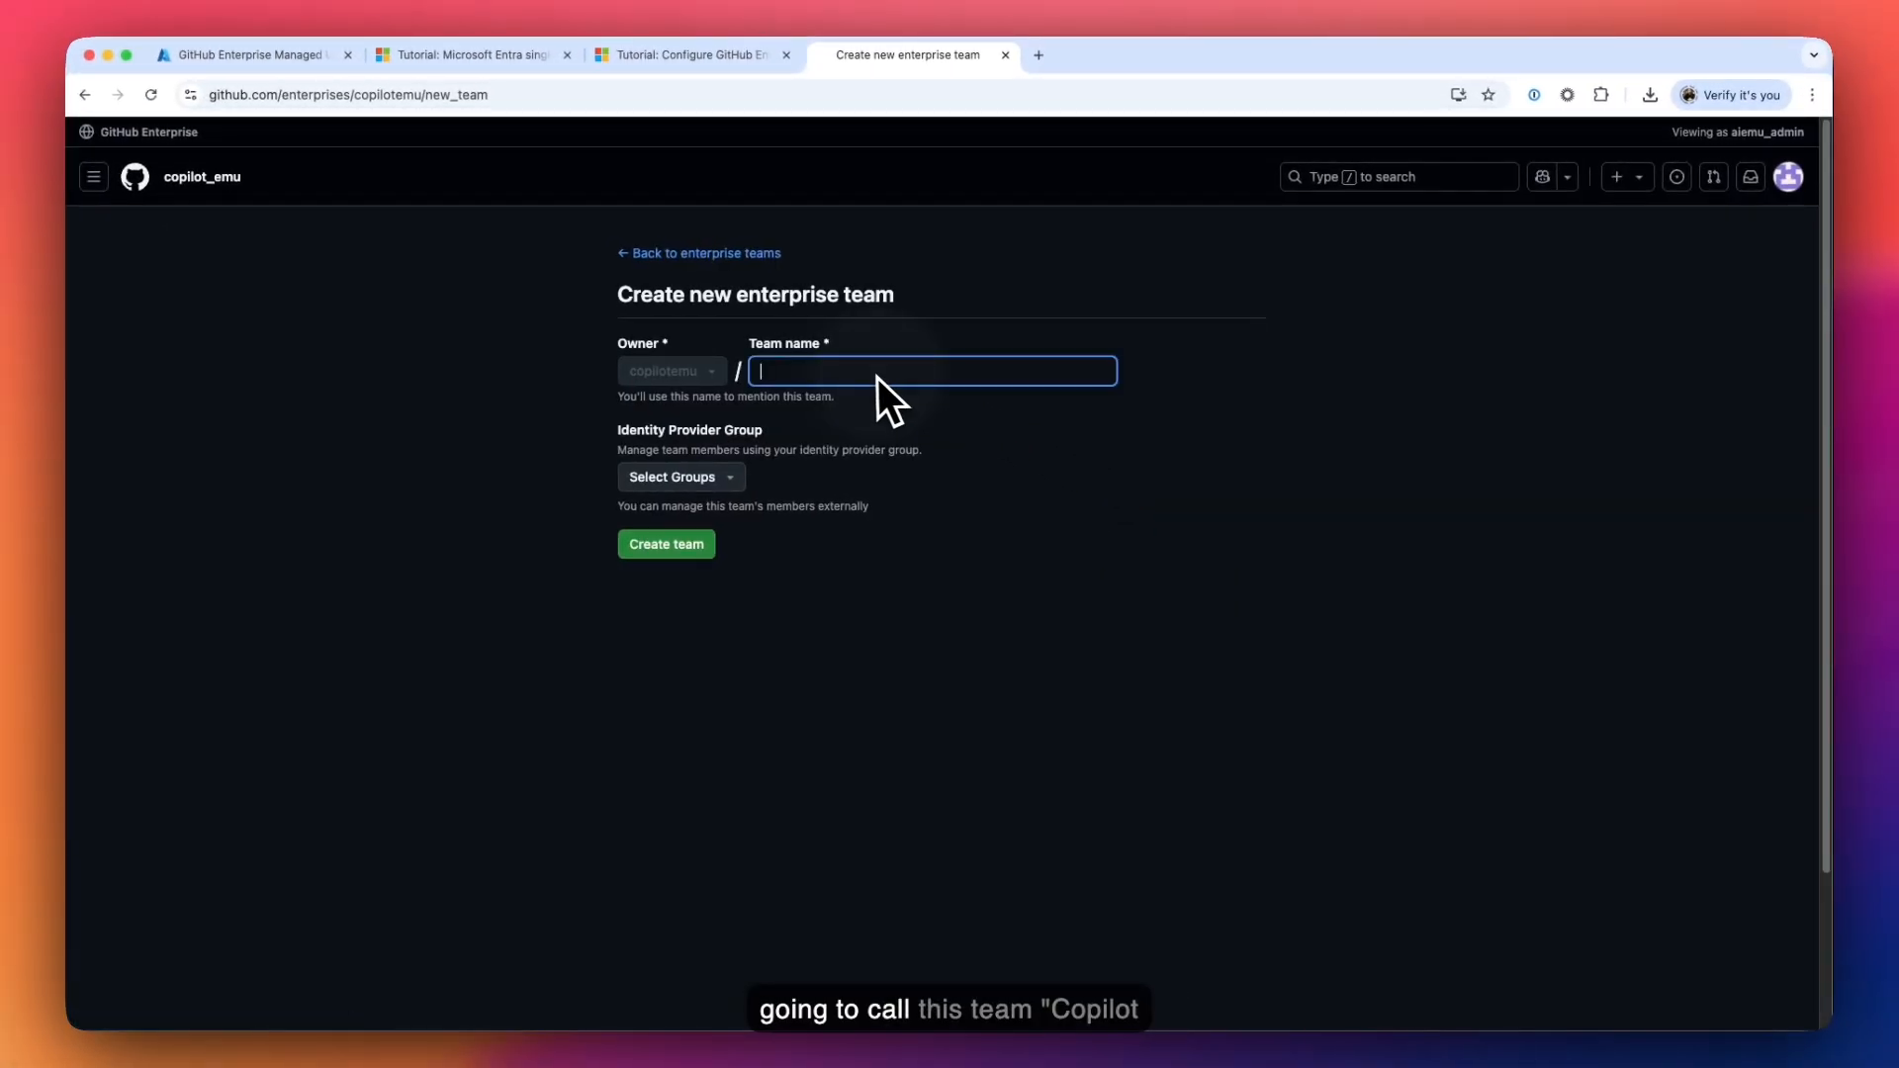
type("Copilot")
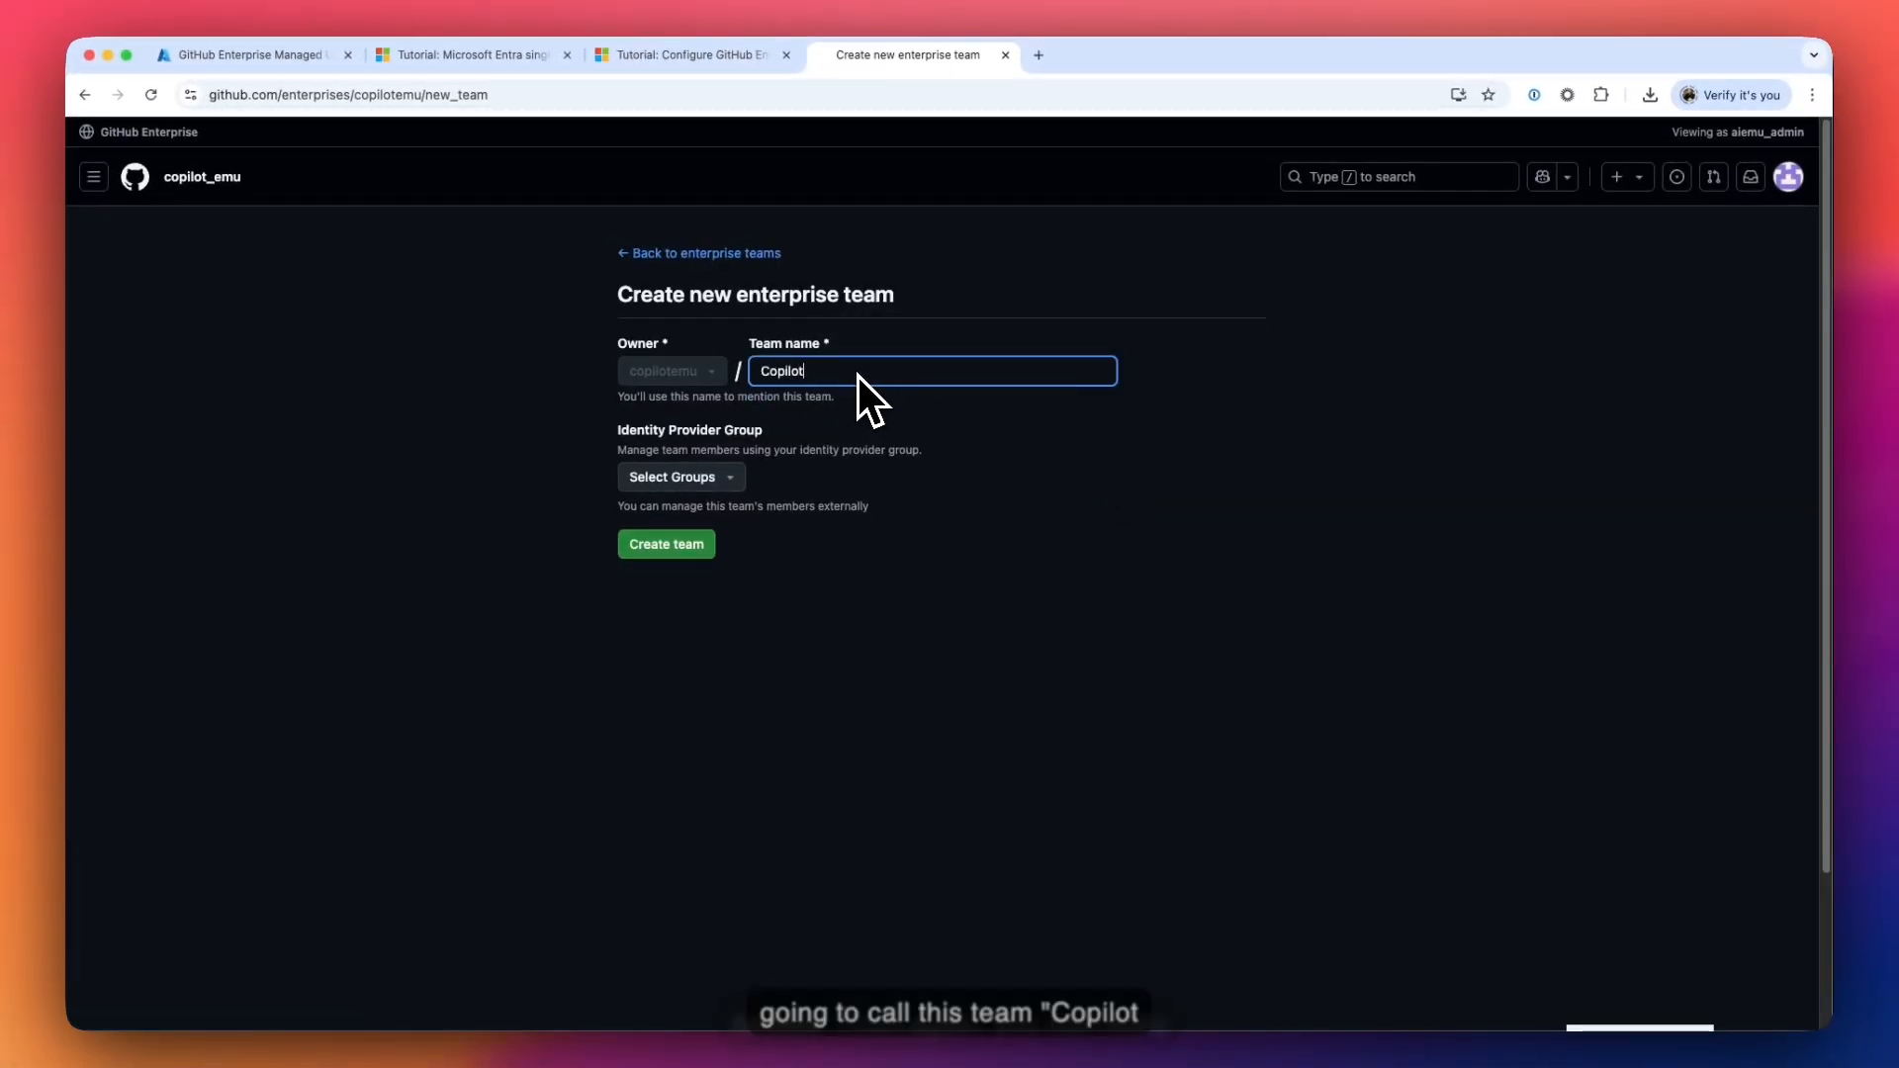
type("_Access")
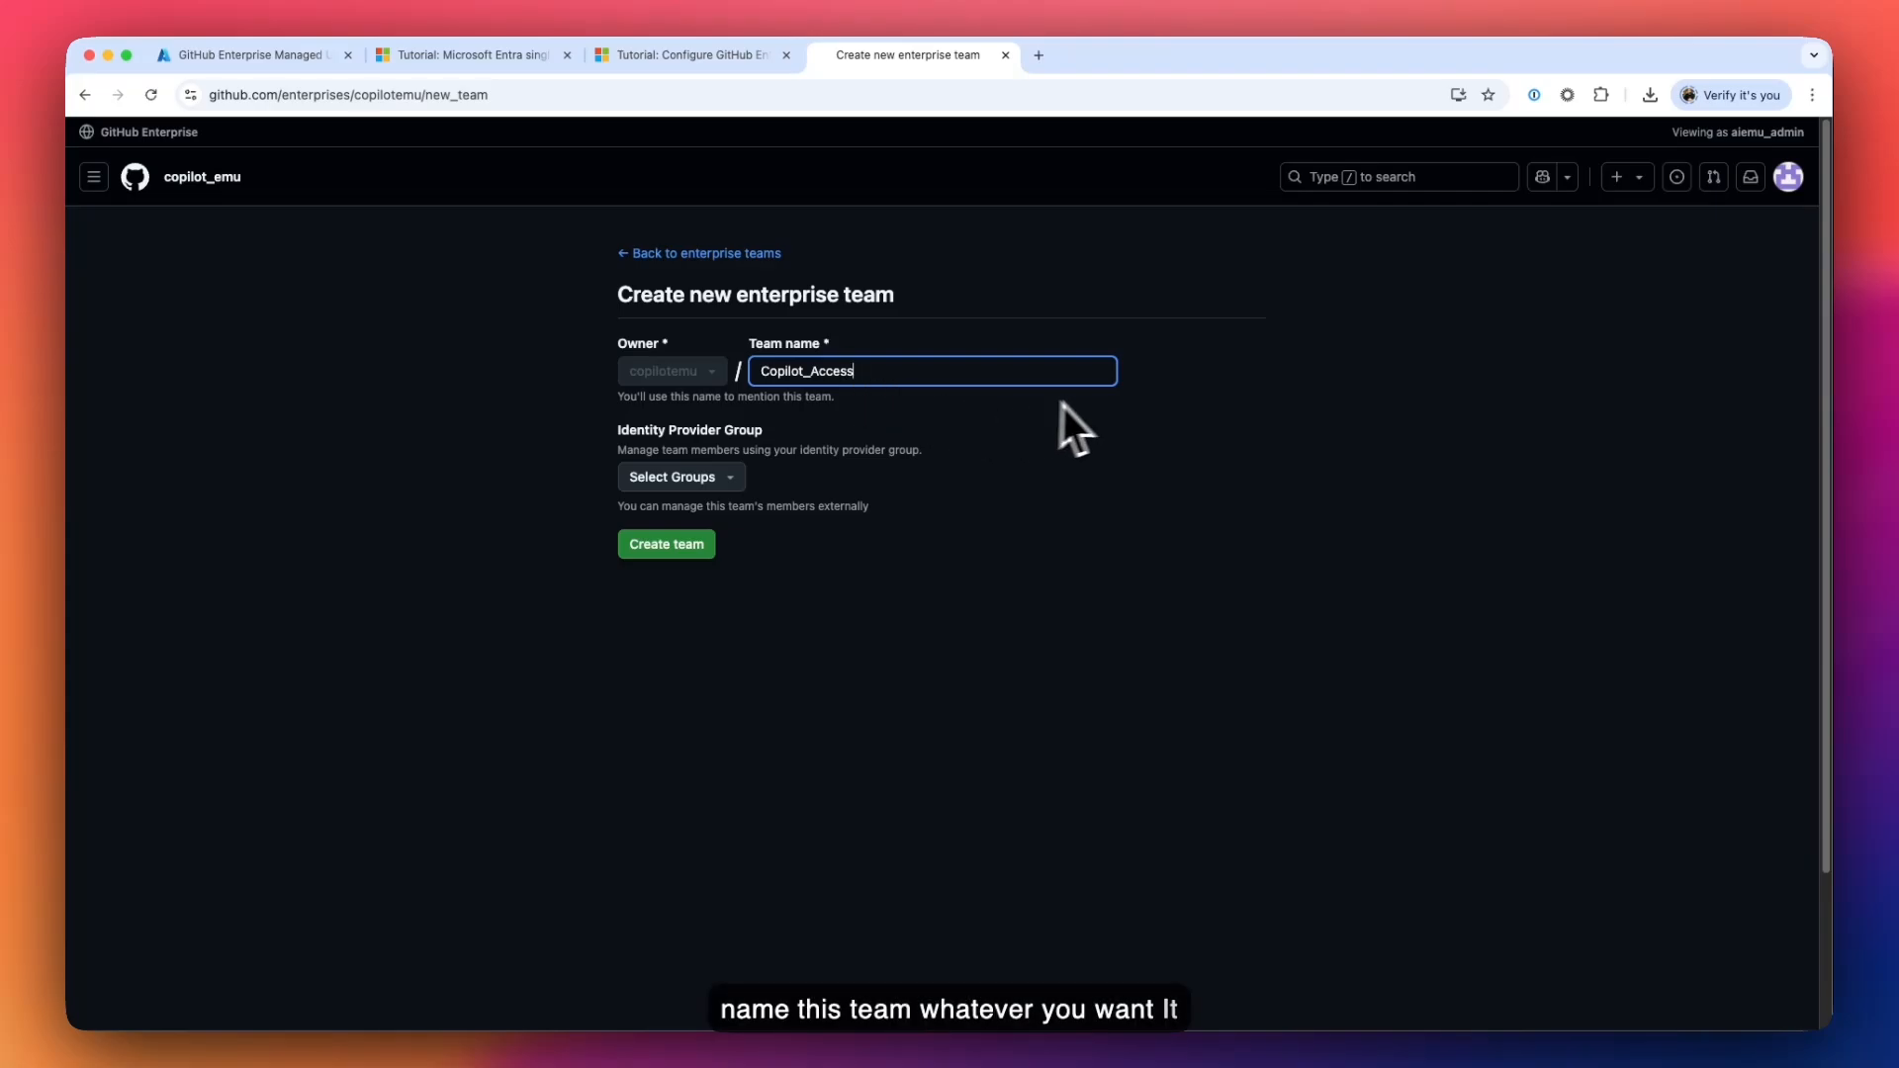
left_click(1152, 370)
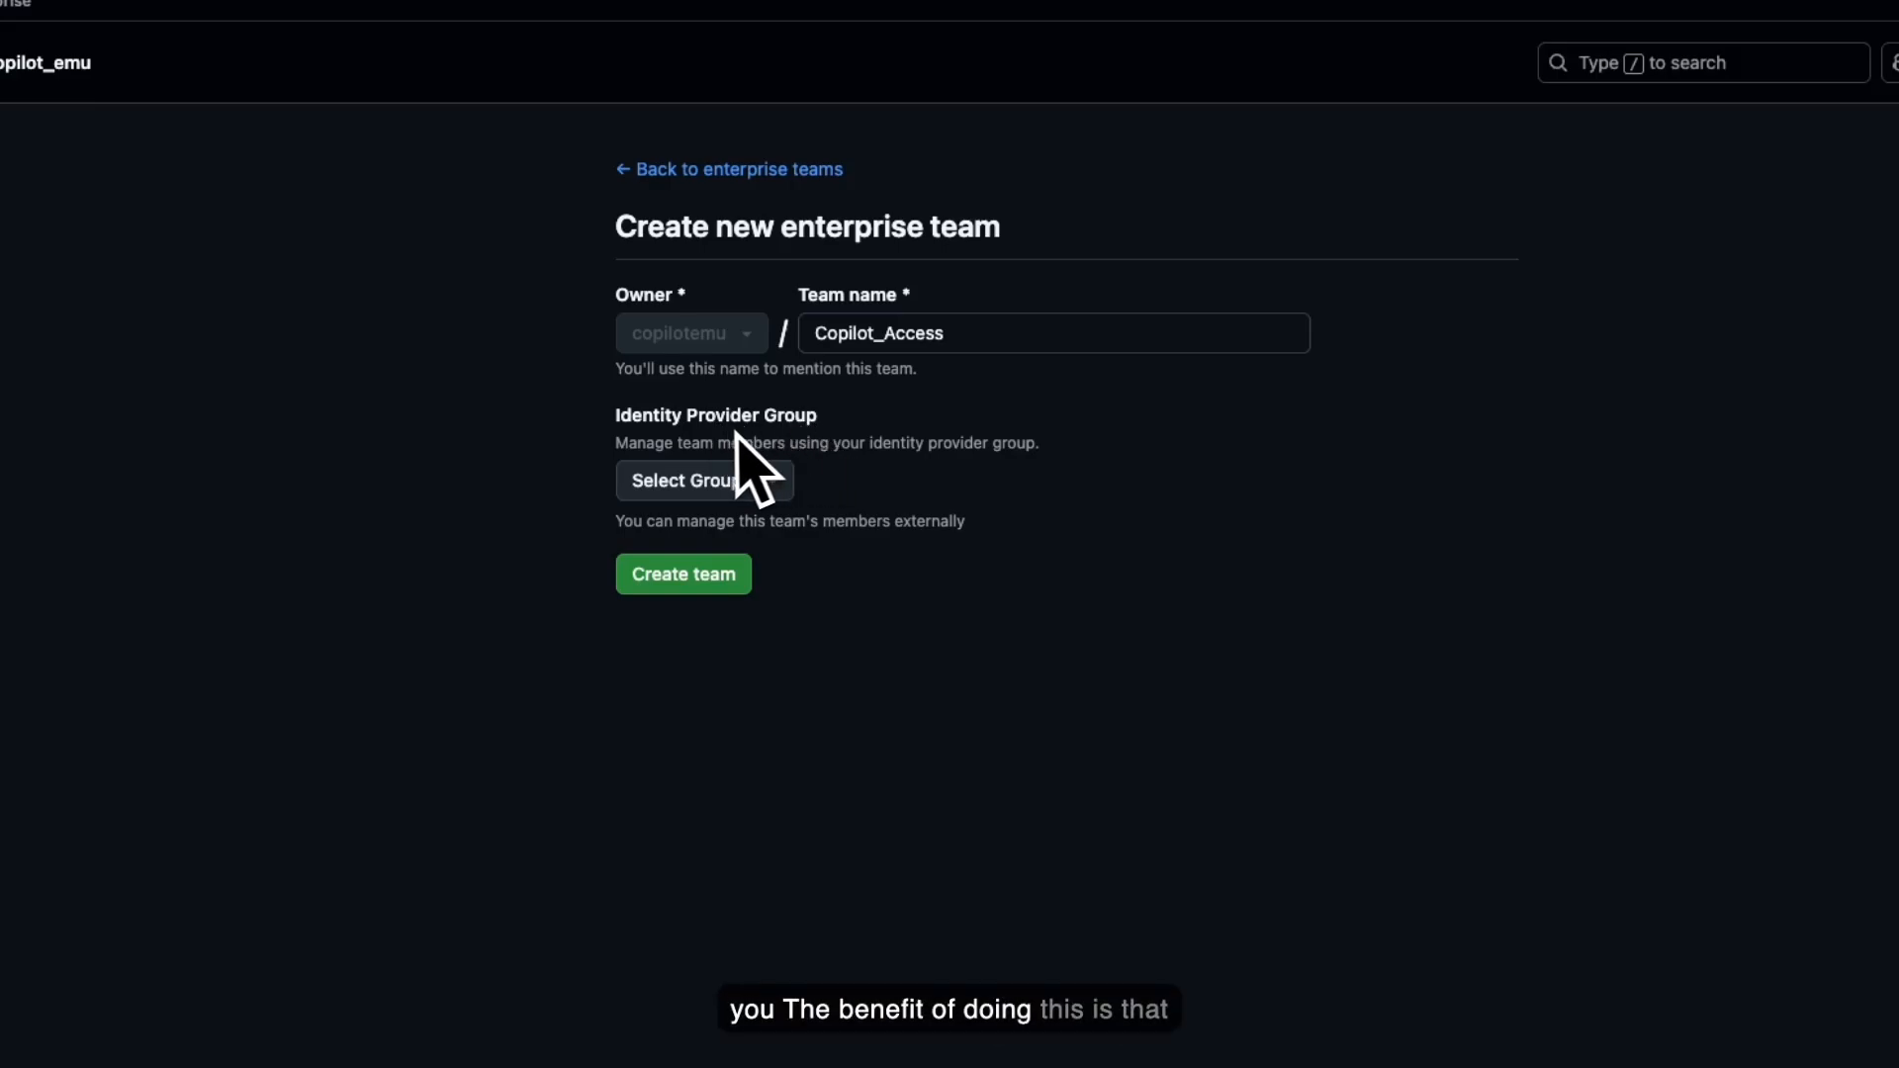
left_click(784, 477)
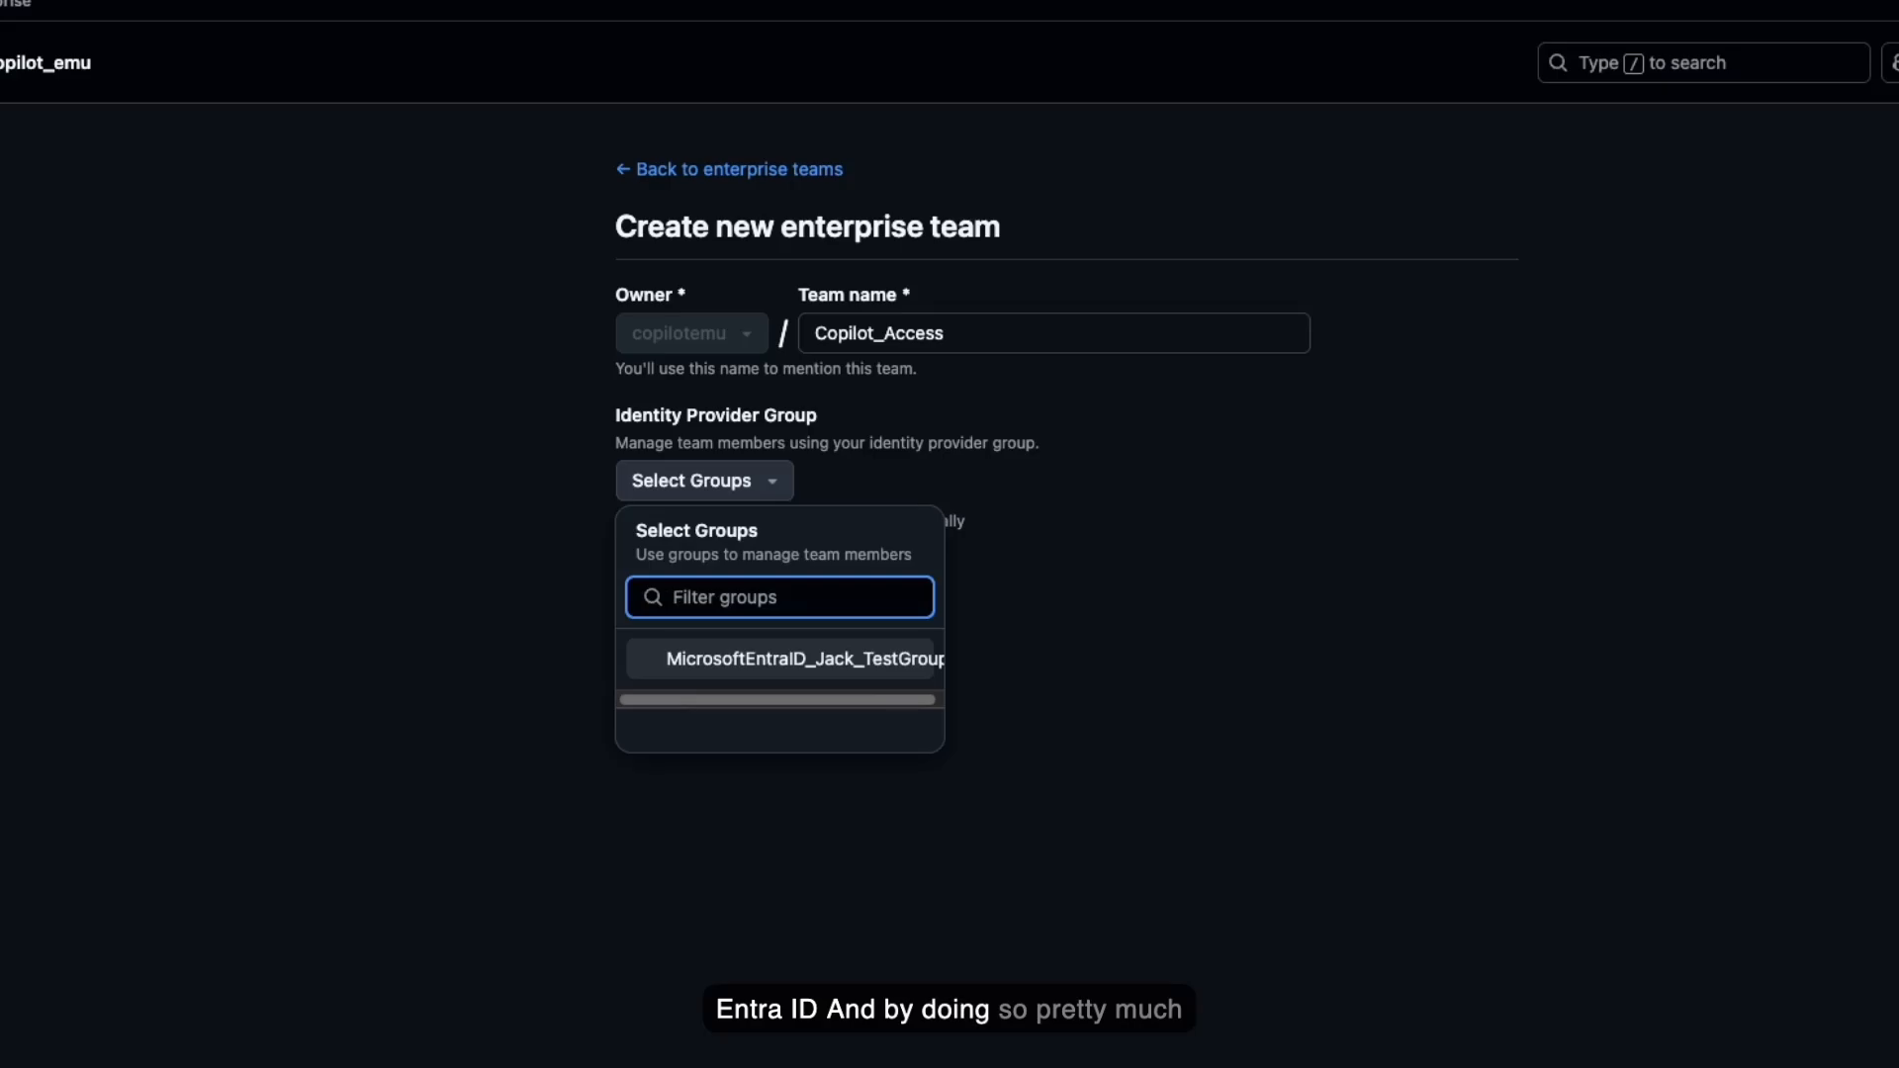
left_click(836, 672)
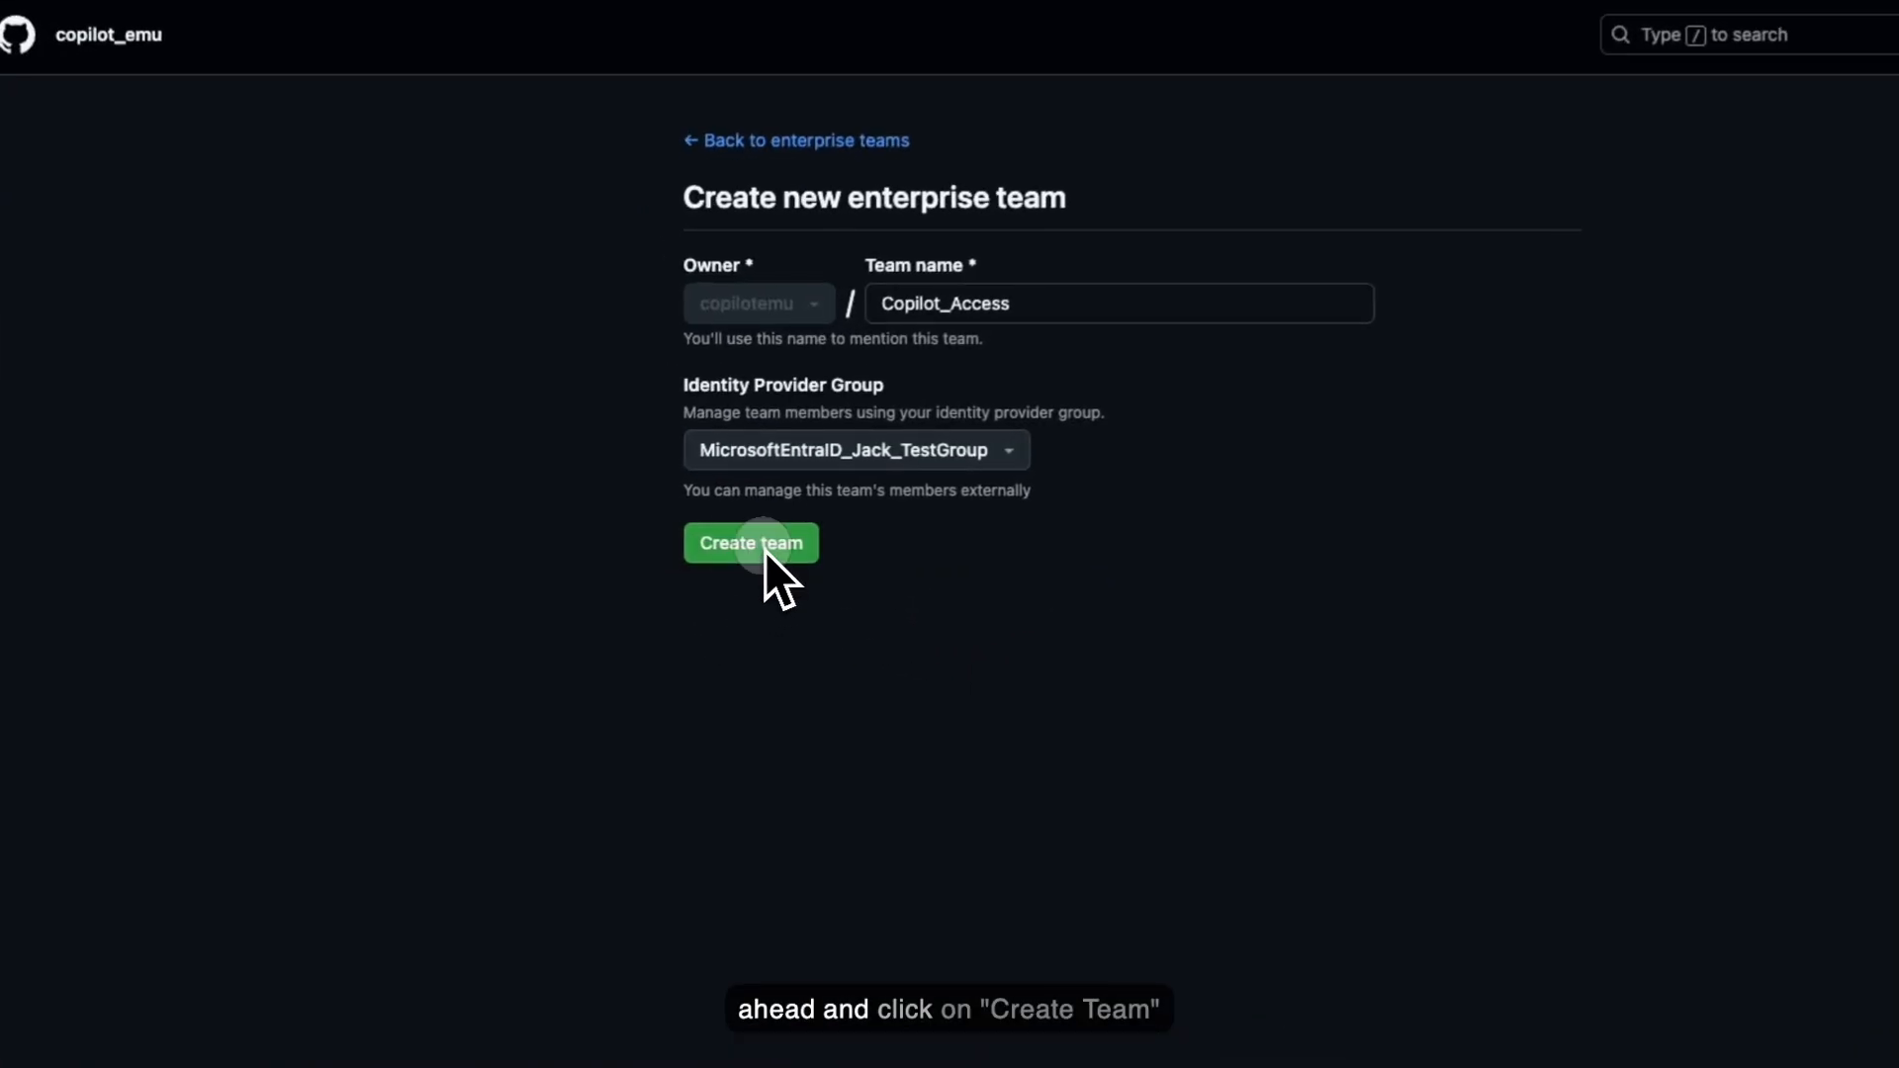
- Create the Copilot_Access team, check it has 2 members, then show Billing & Licensing
left_click(677, 546)
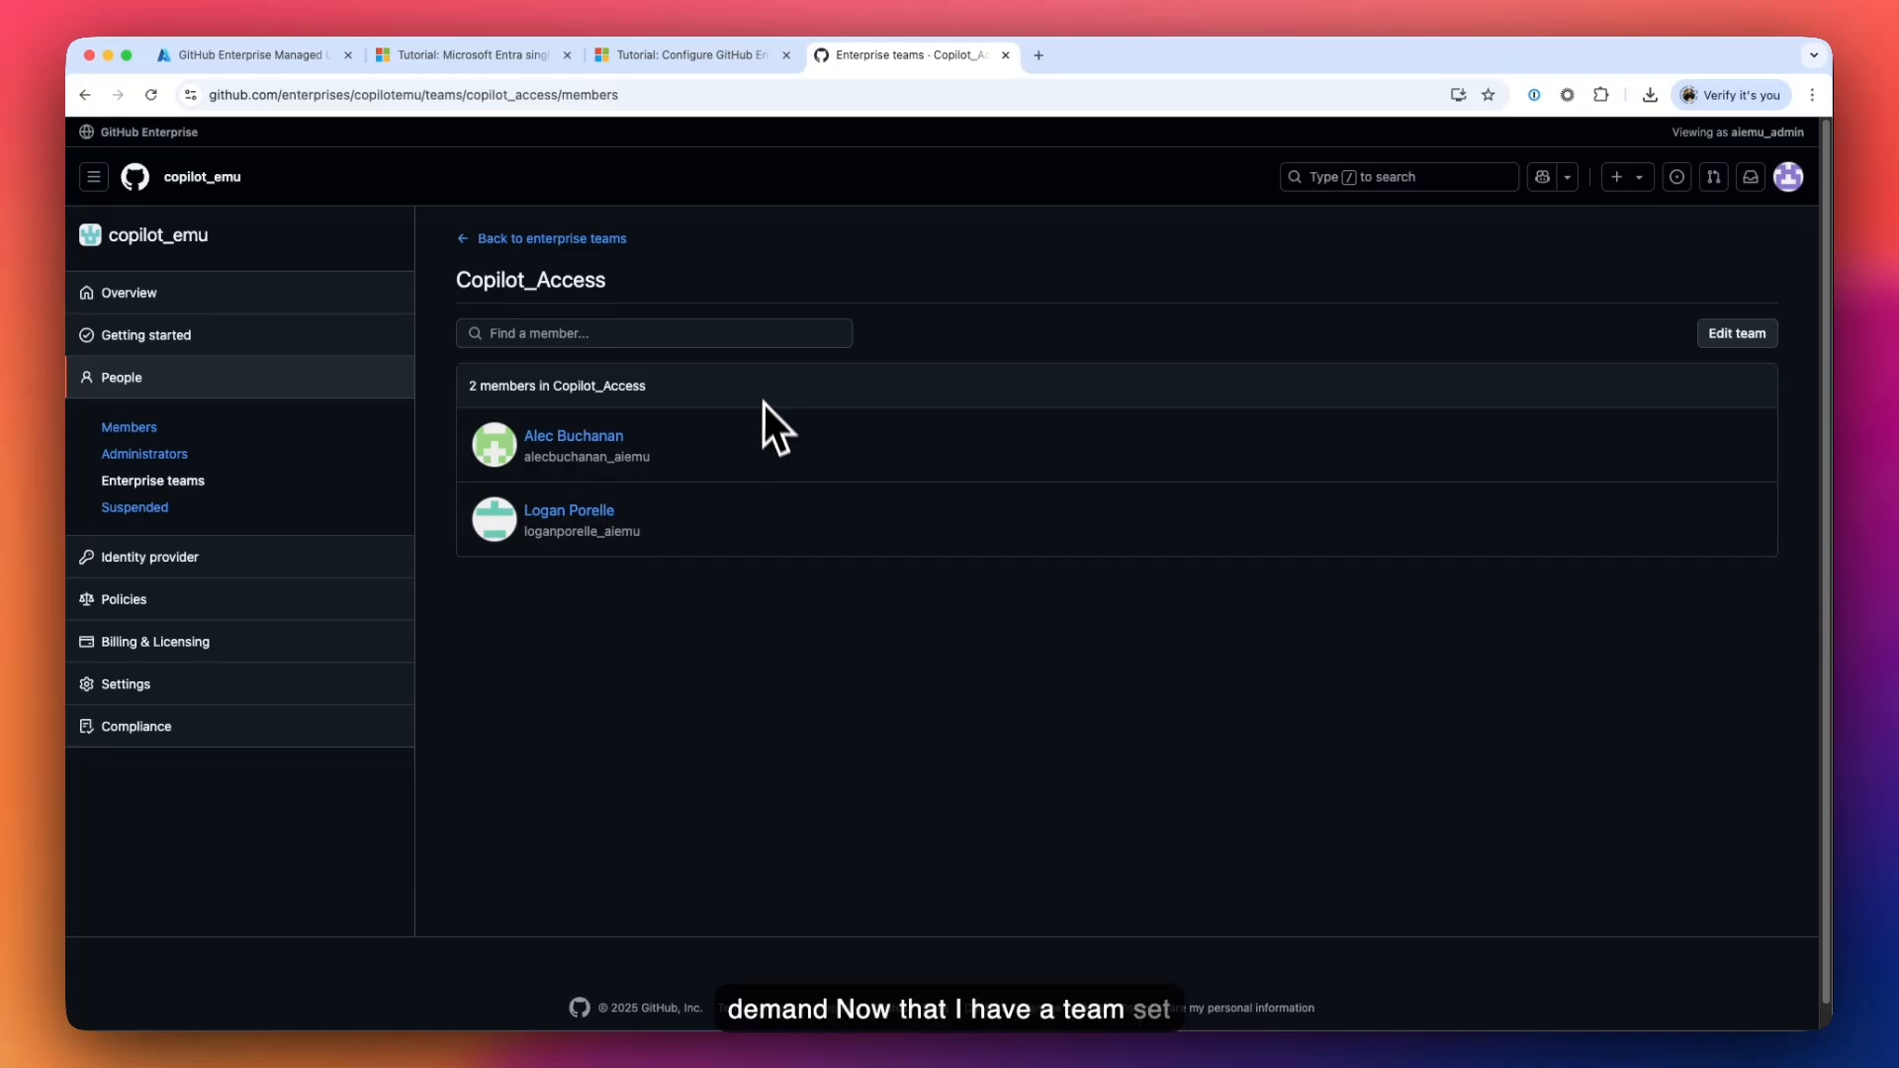
left_click(501, 242)
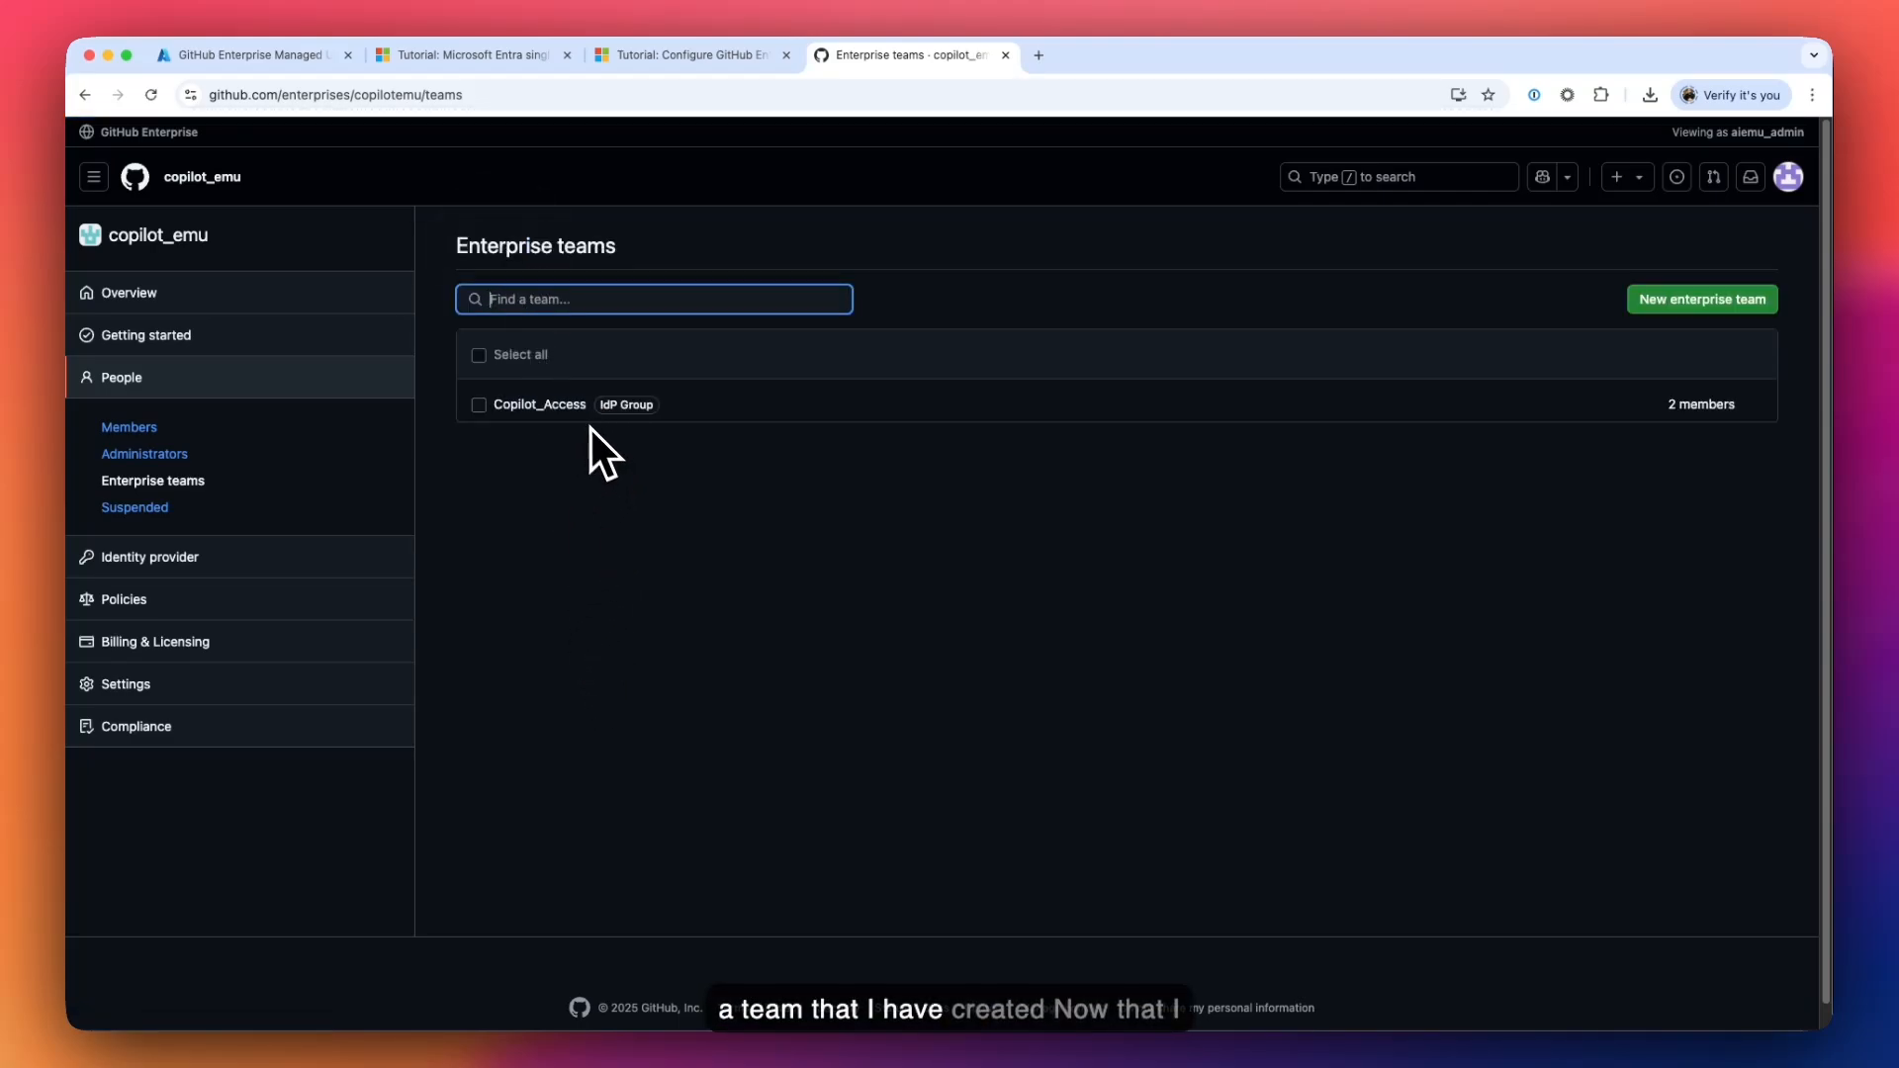
left_click(618, 497)
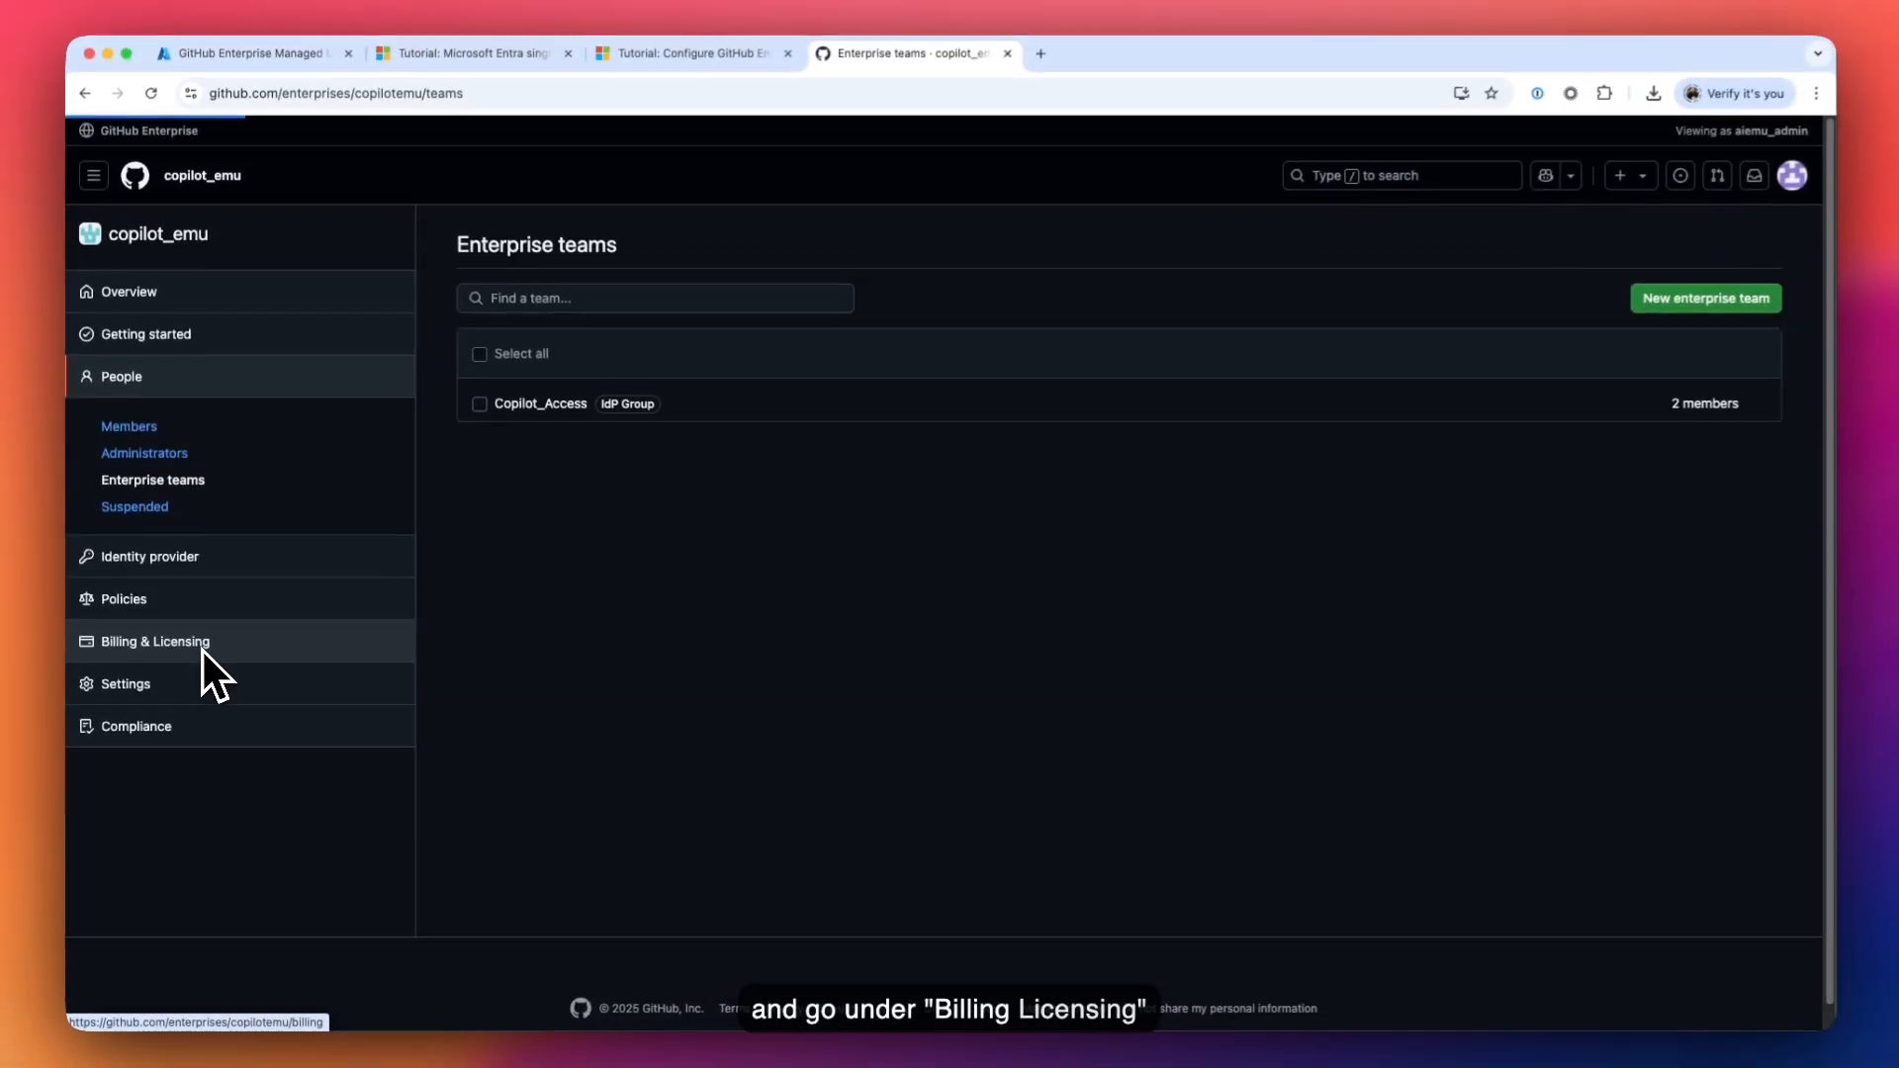
left_click(226, 618)
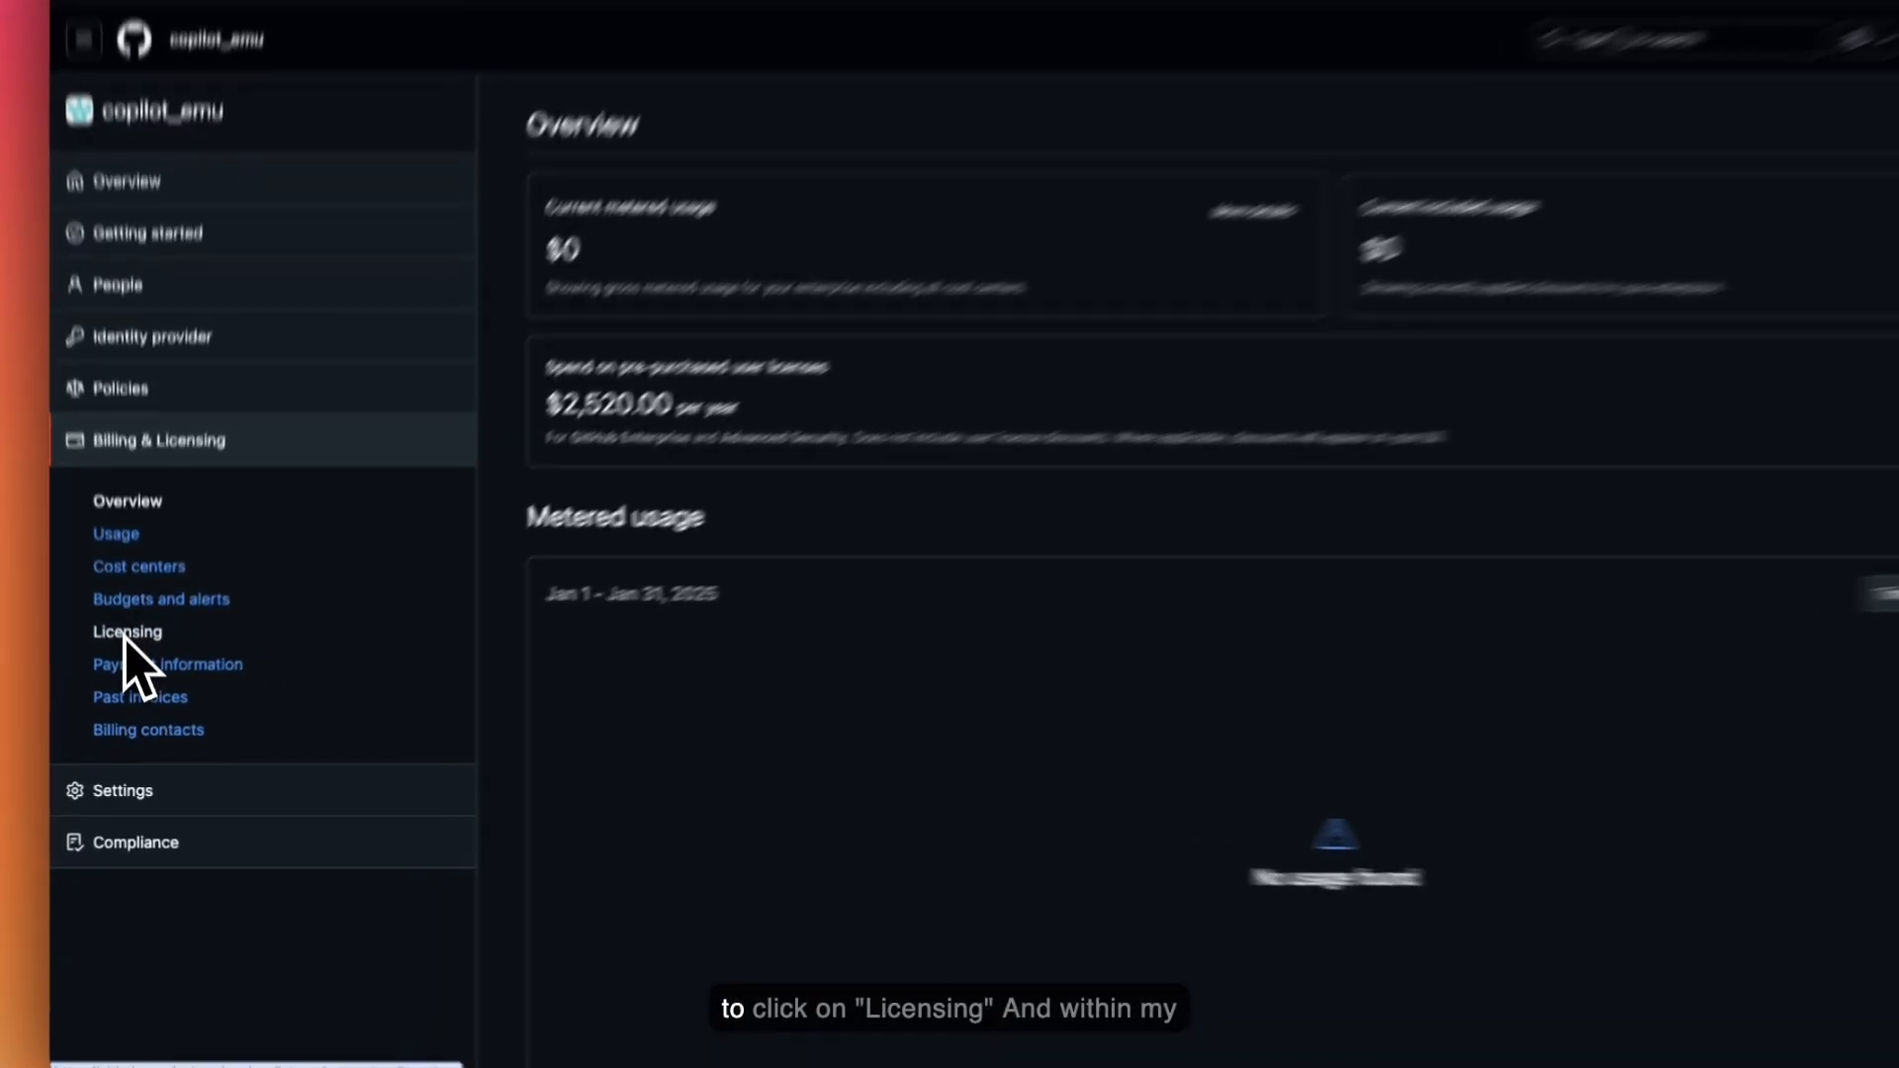
- Assign Copilot Business seats to the Copilot_Access team, bringing usage to 2 seats at $38.00/month
left_click(130, 663)
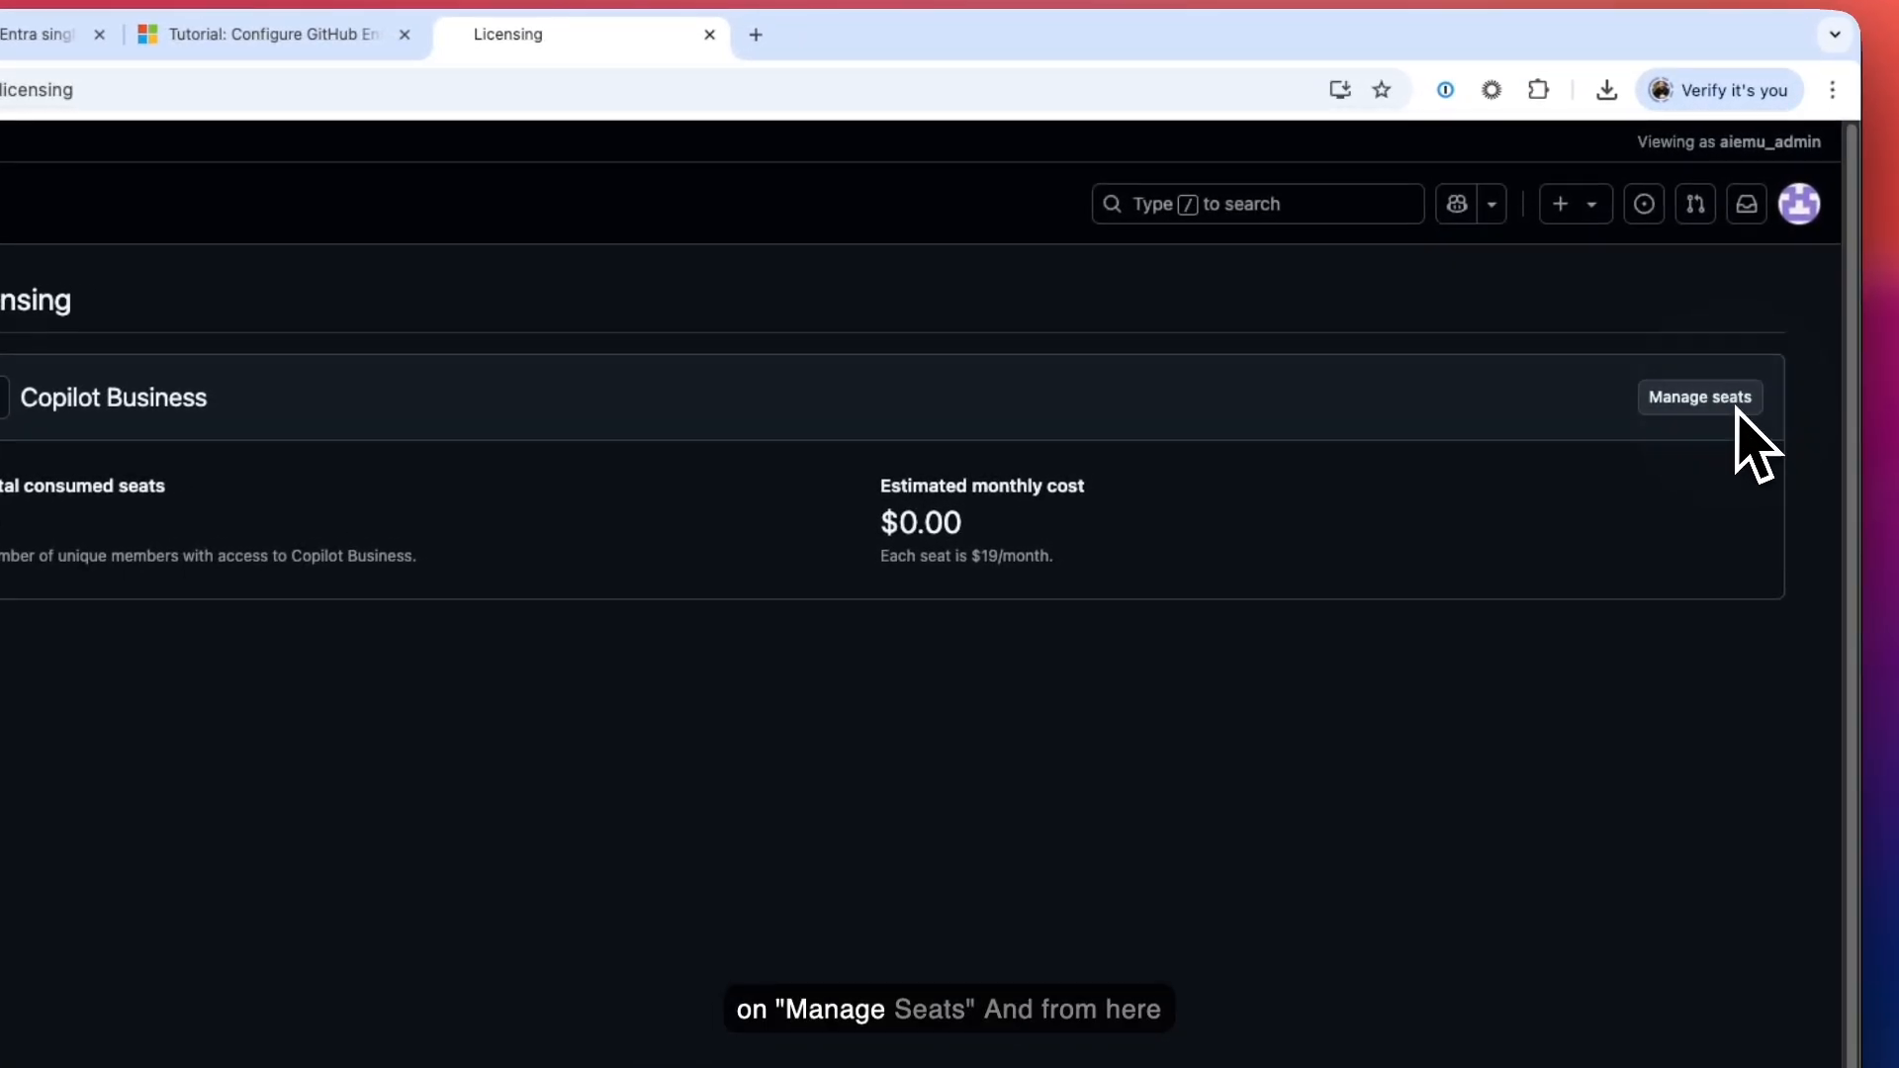
left_click(1737, 405)
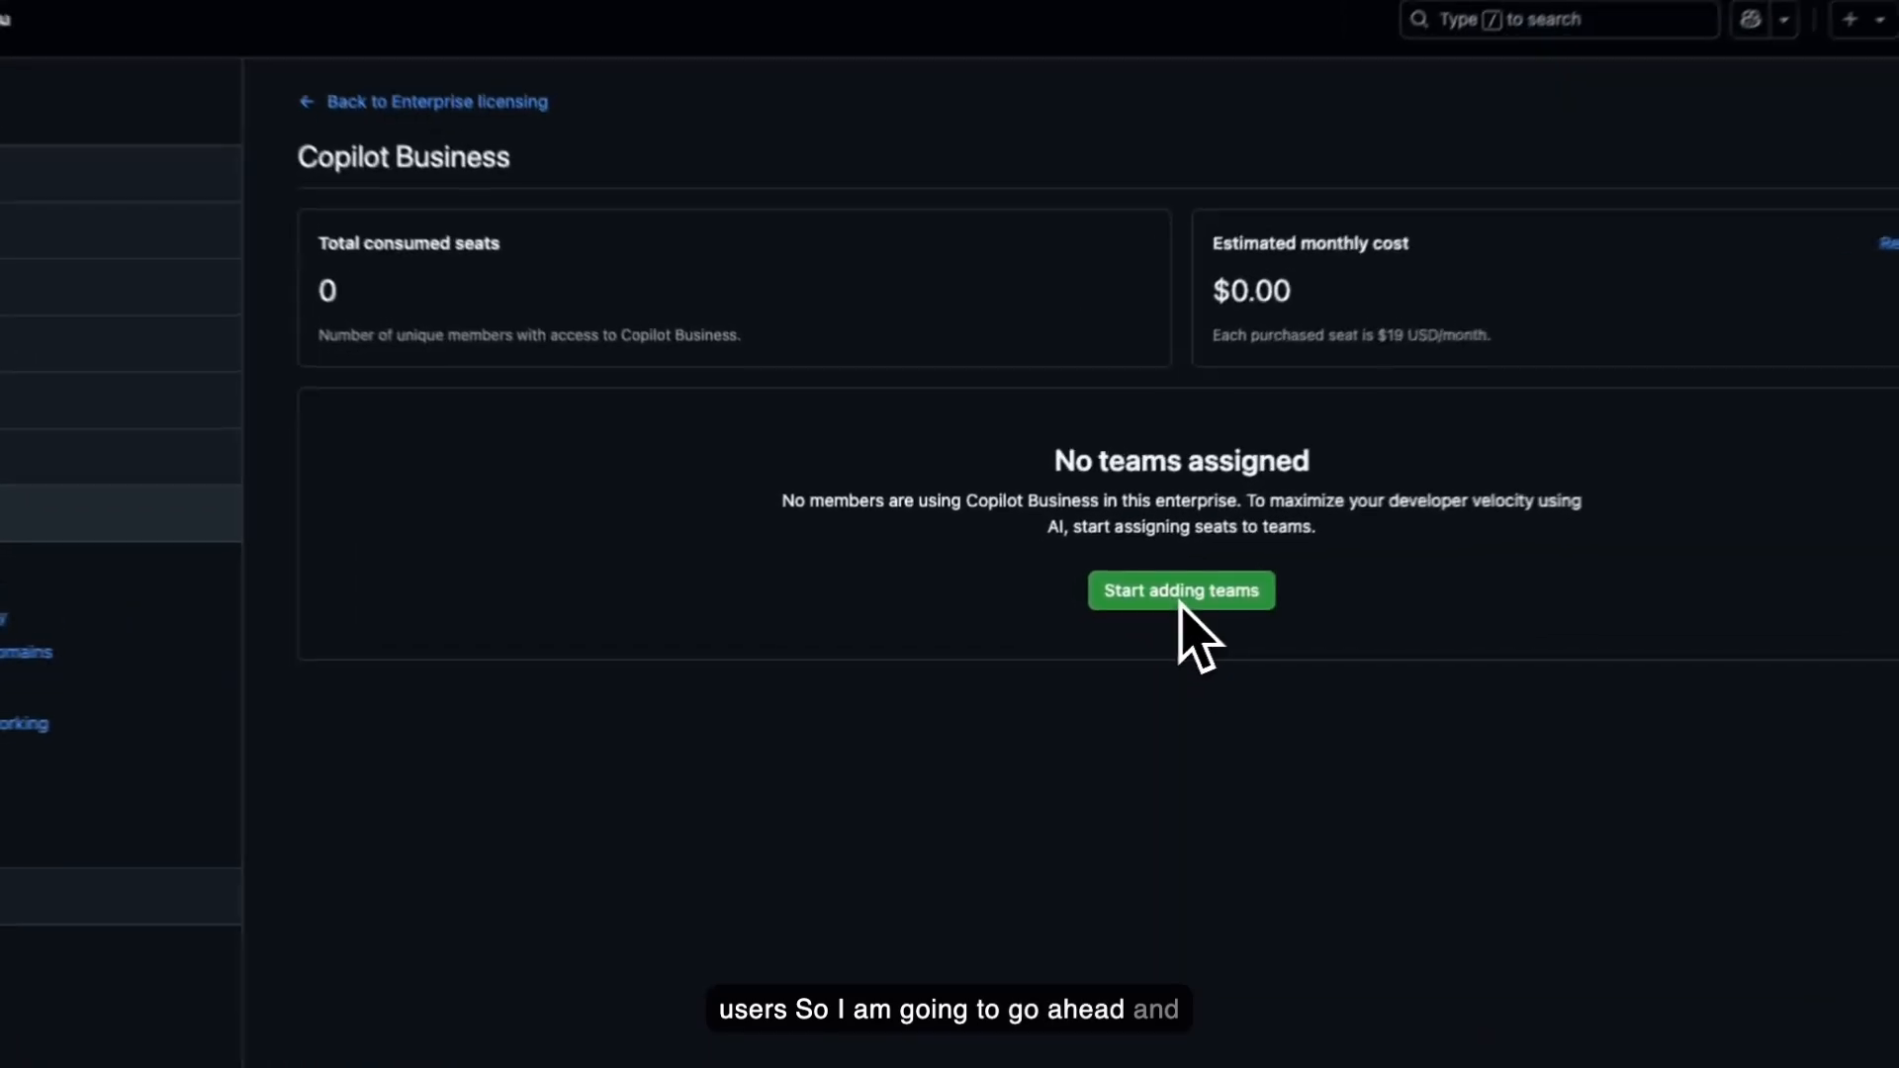
left_click(1116, 608)
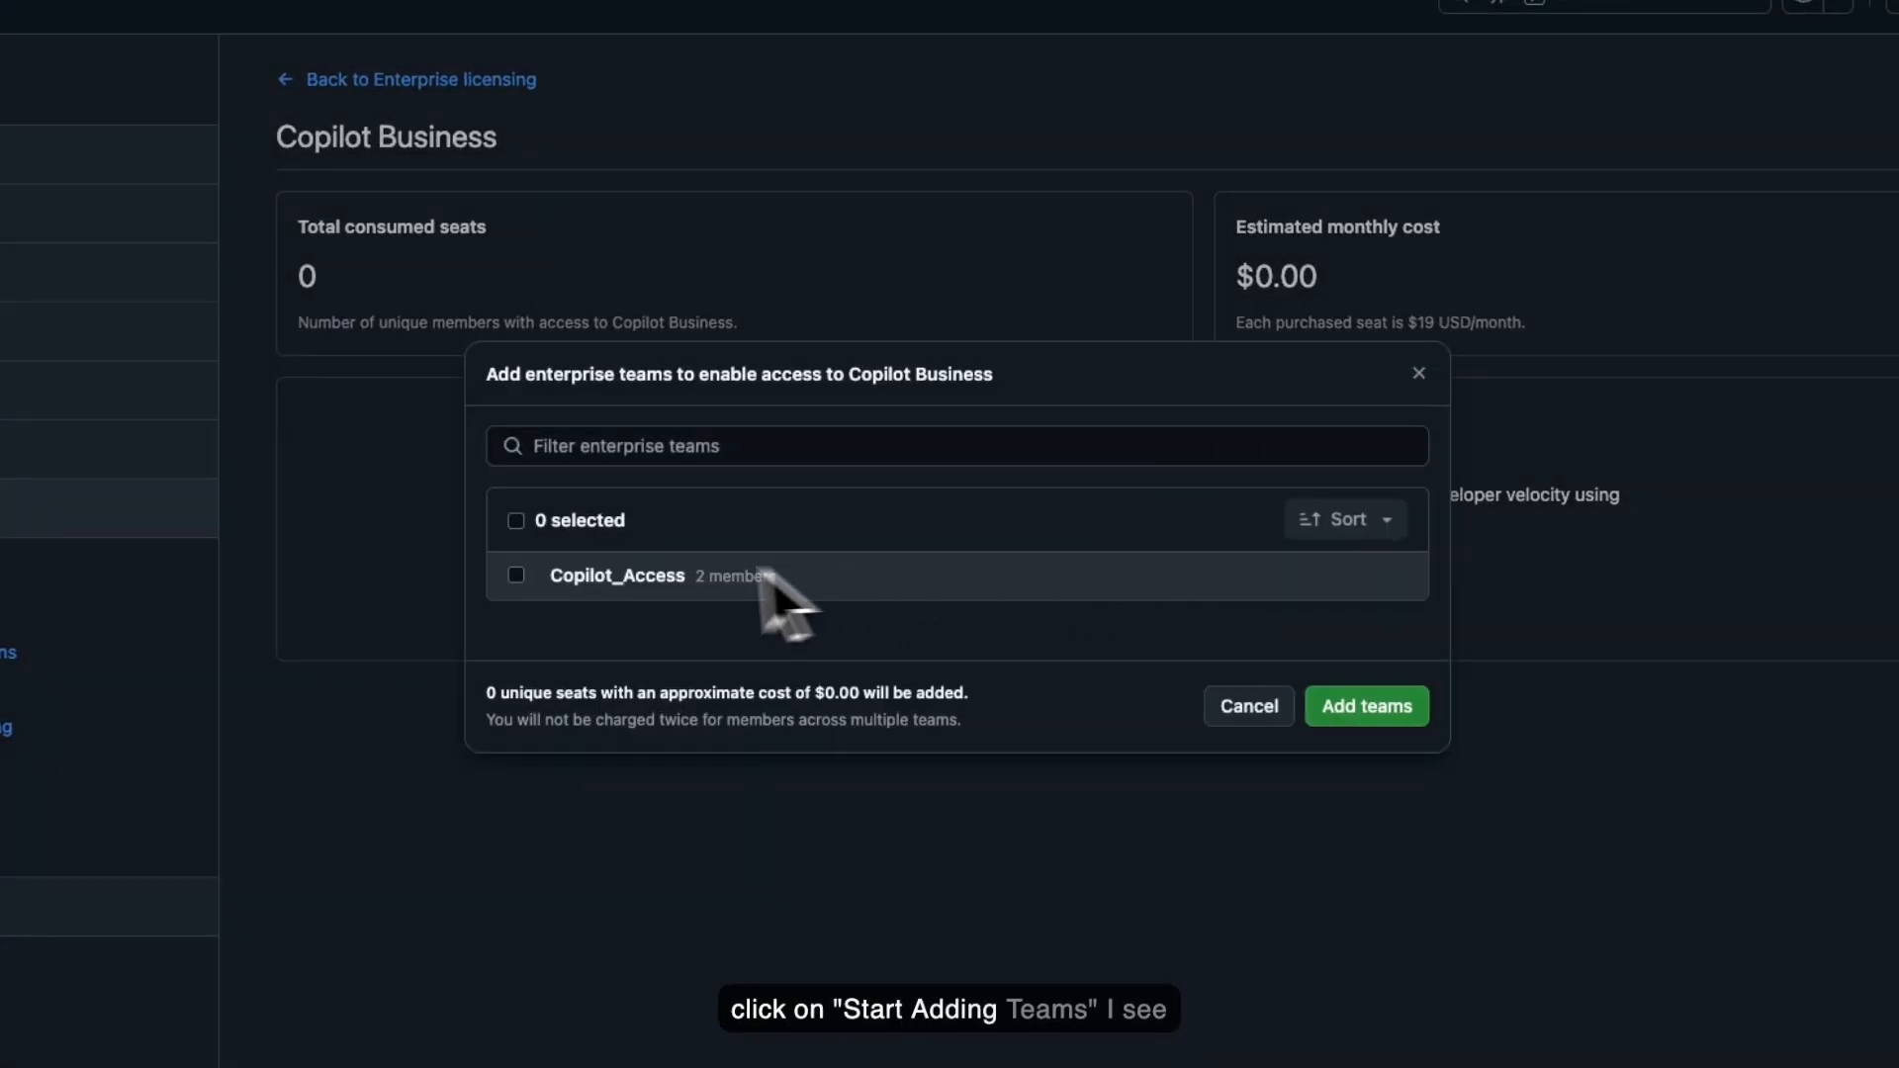
left_click(516, 577)
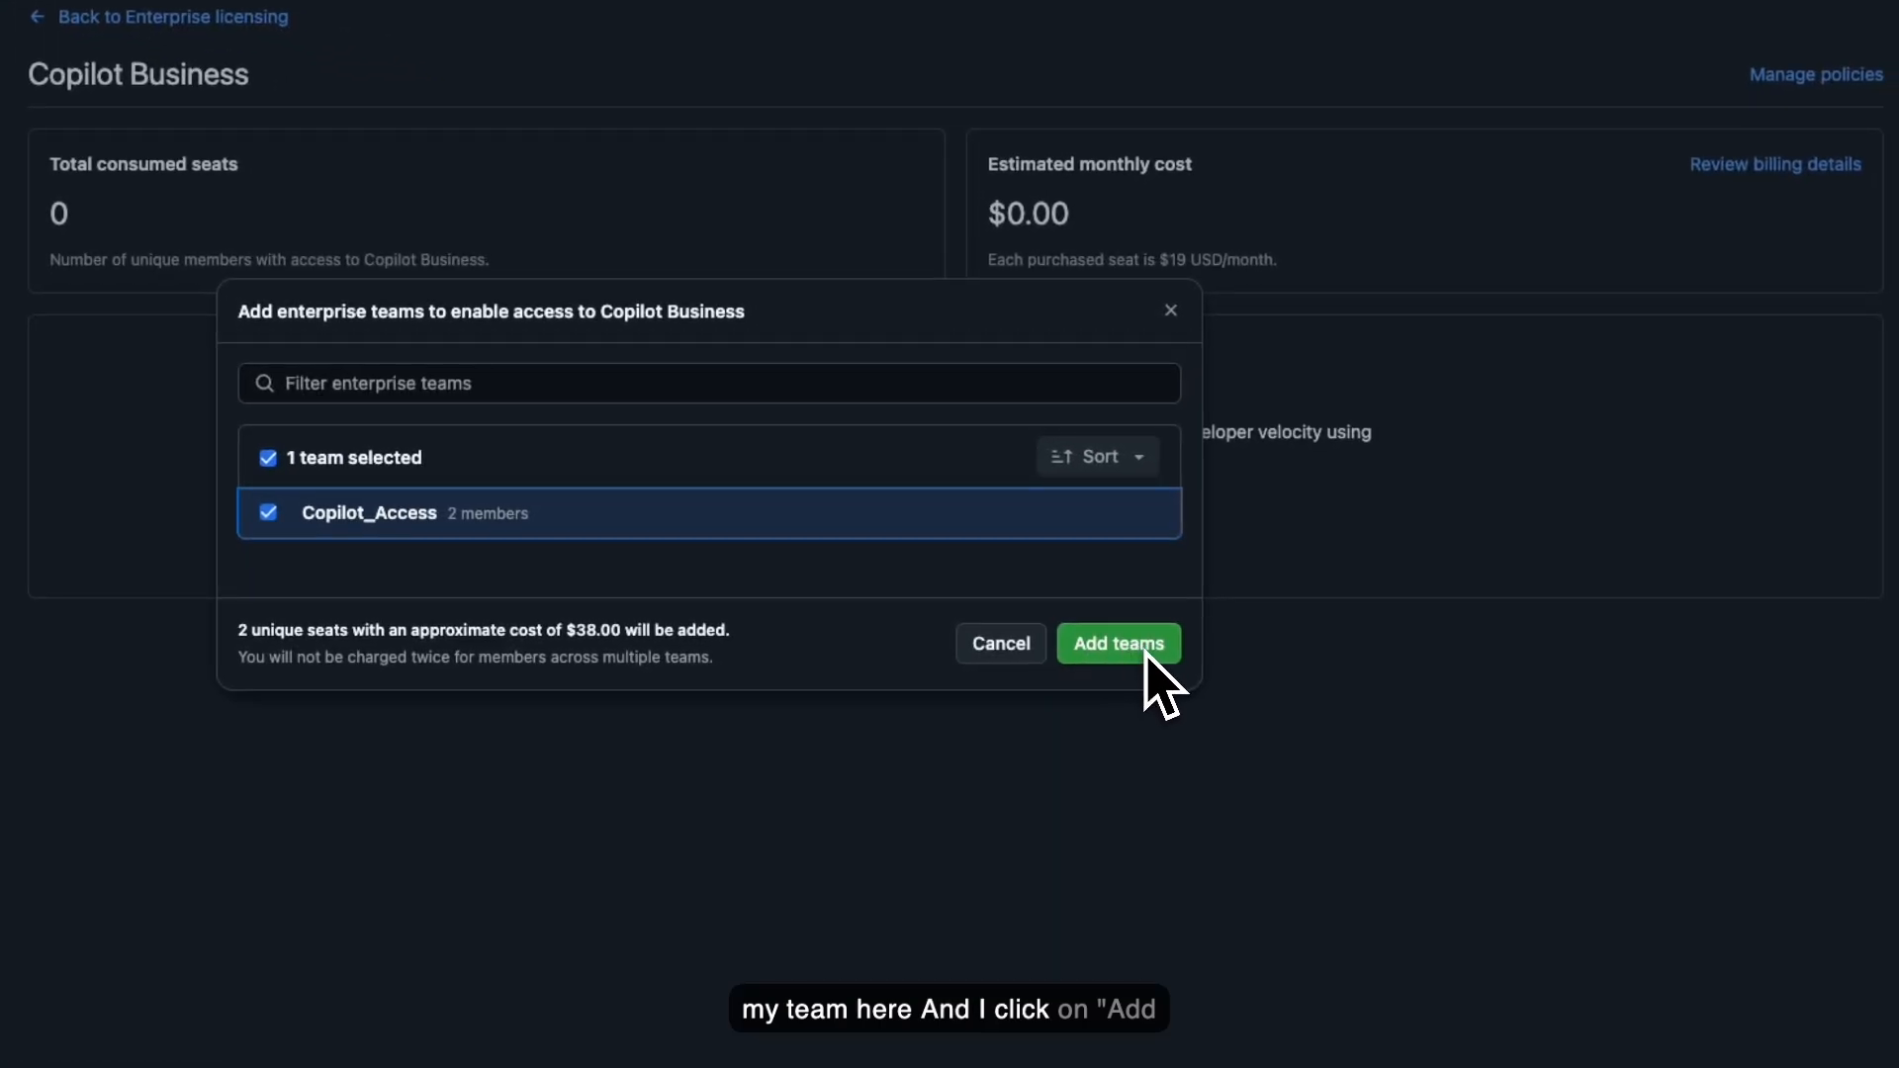
left_click(1148, 657)
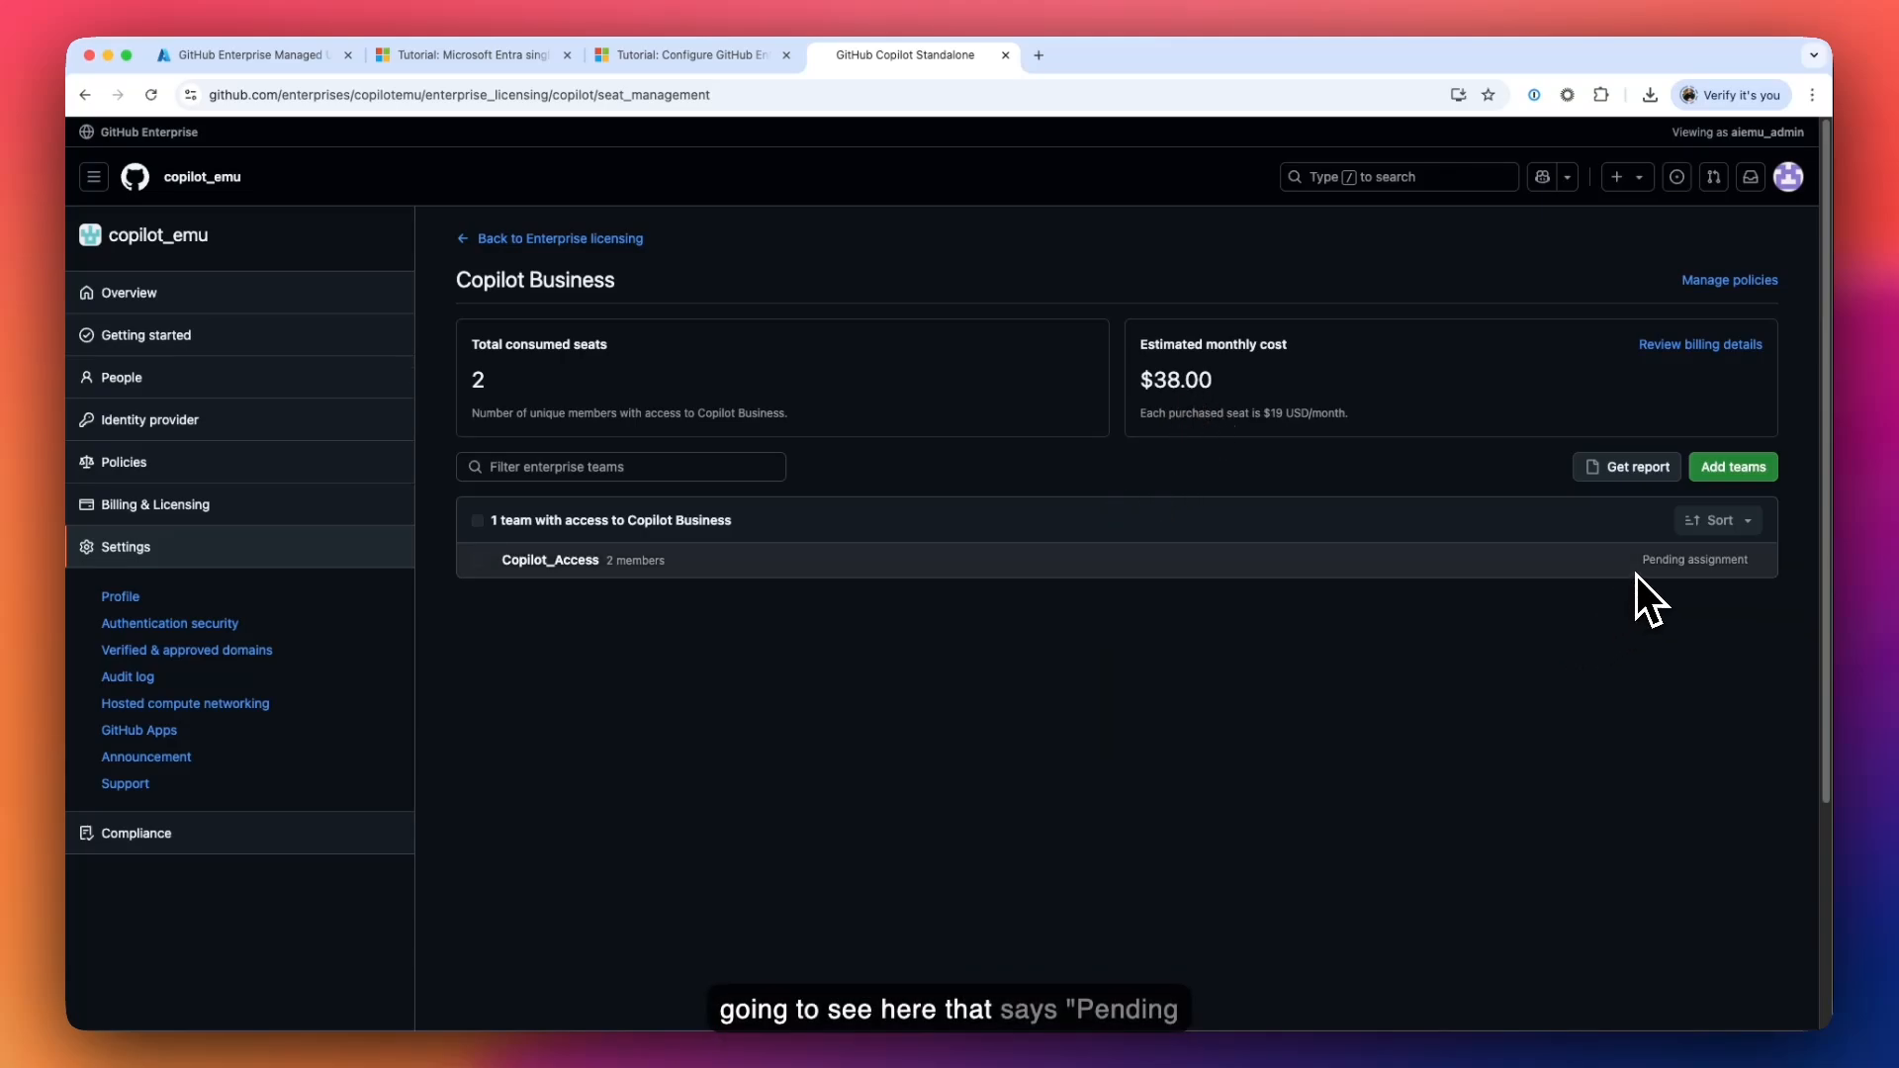
left_click_drag(1654, 573, 1753, 568)
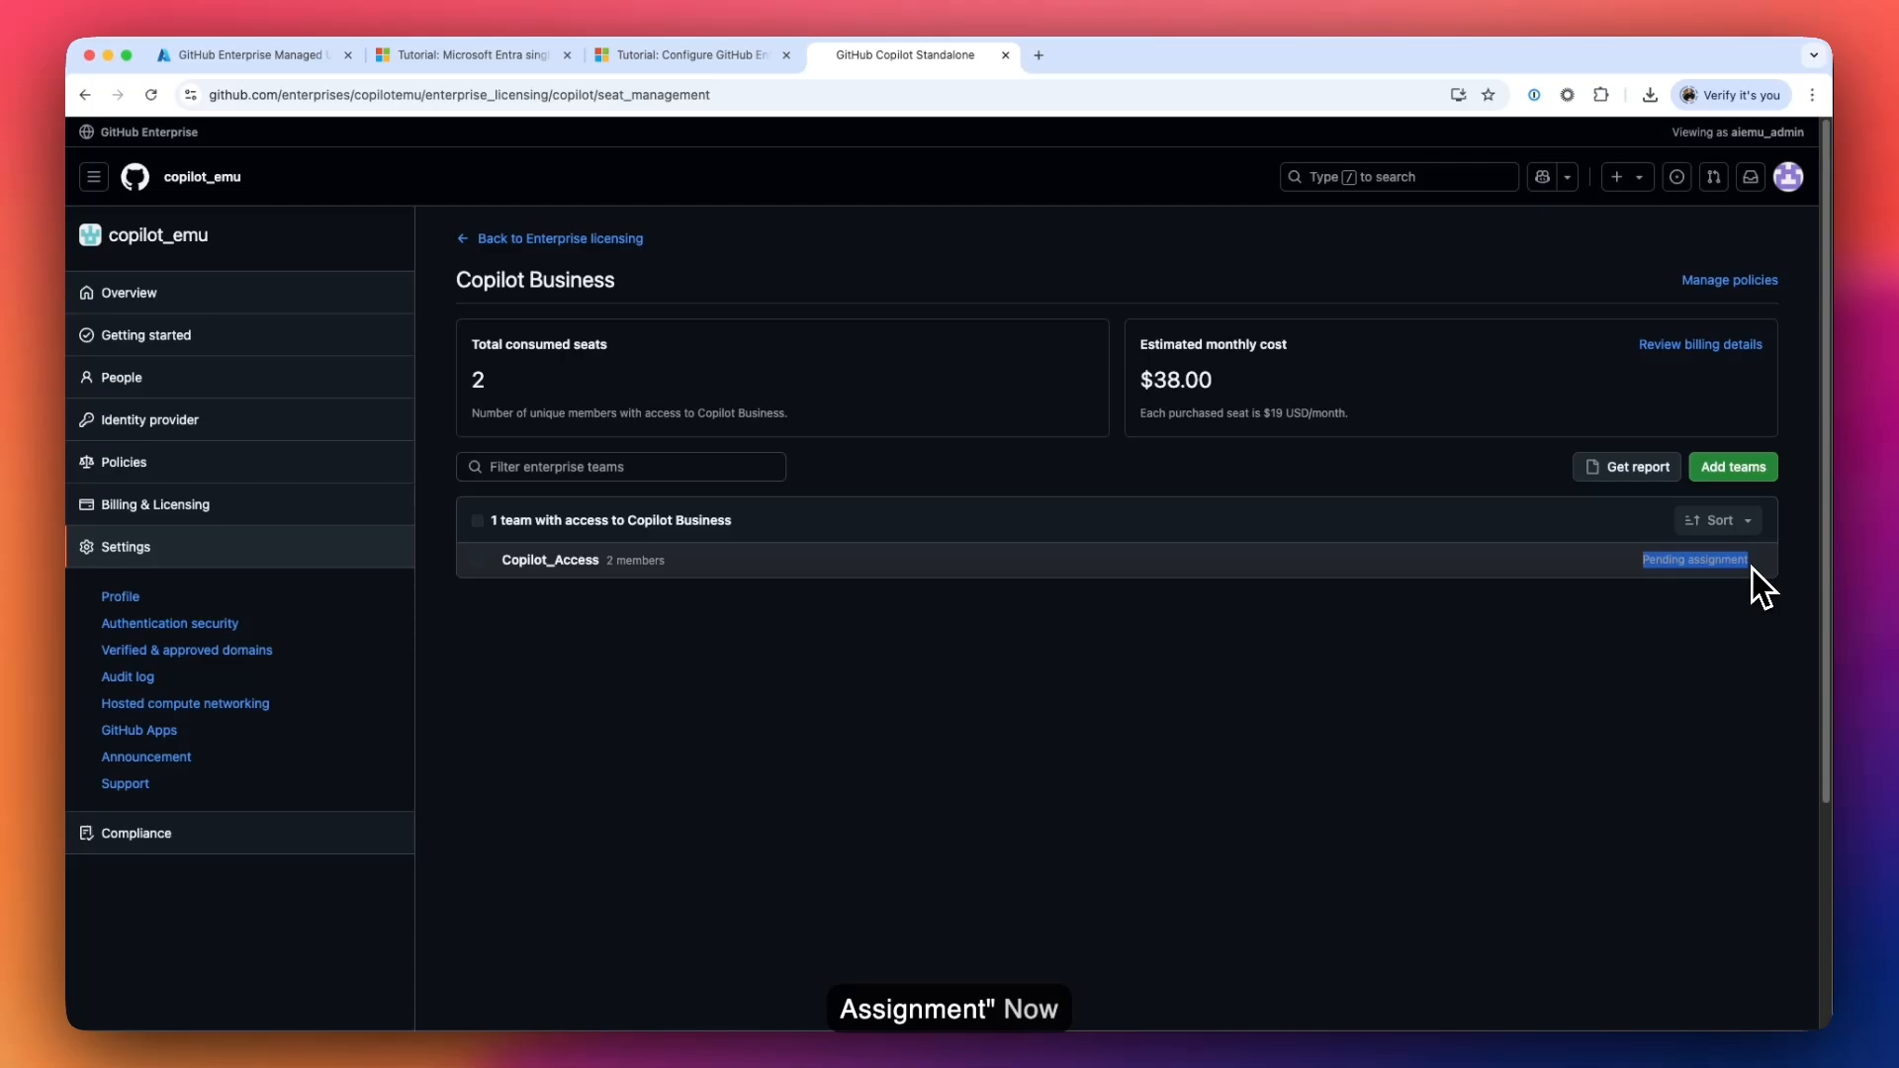
left_click(1753, 568)
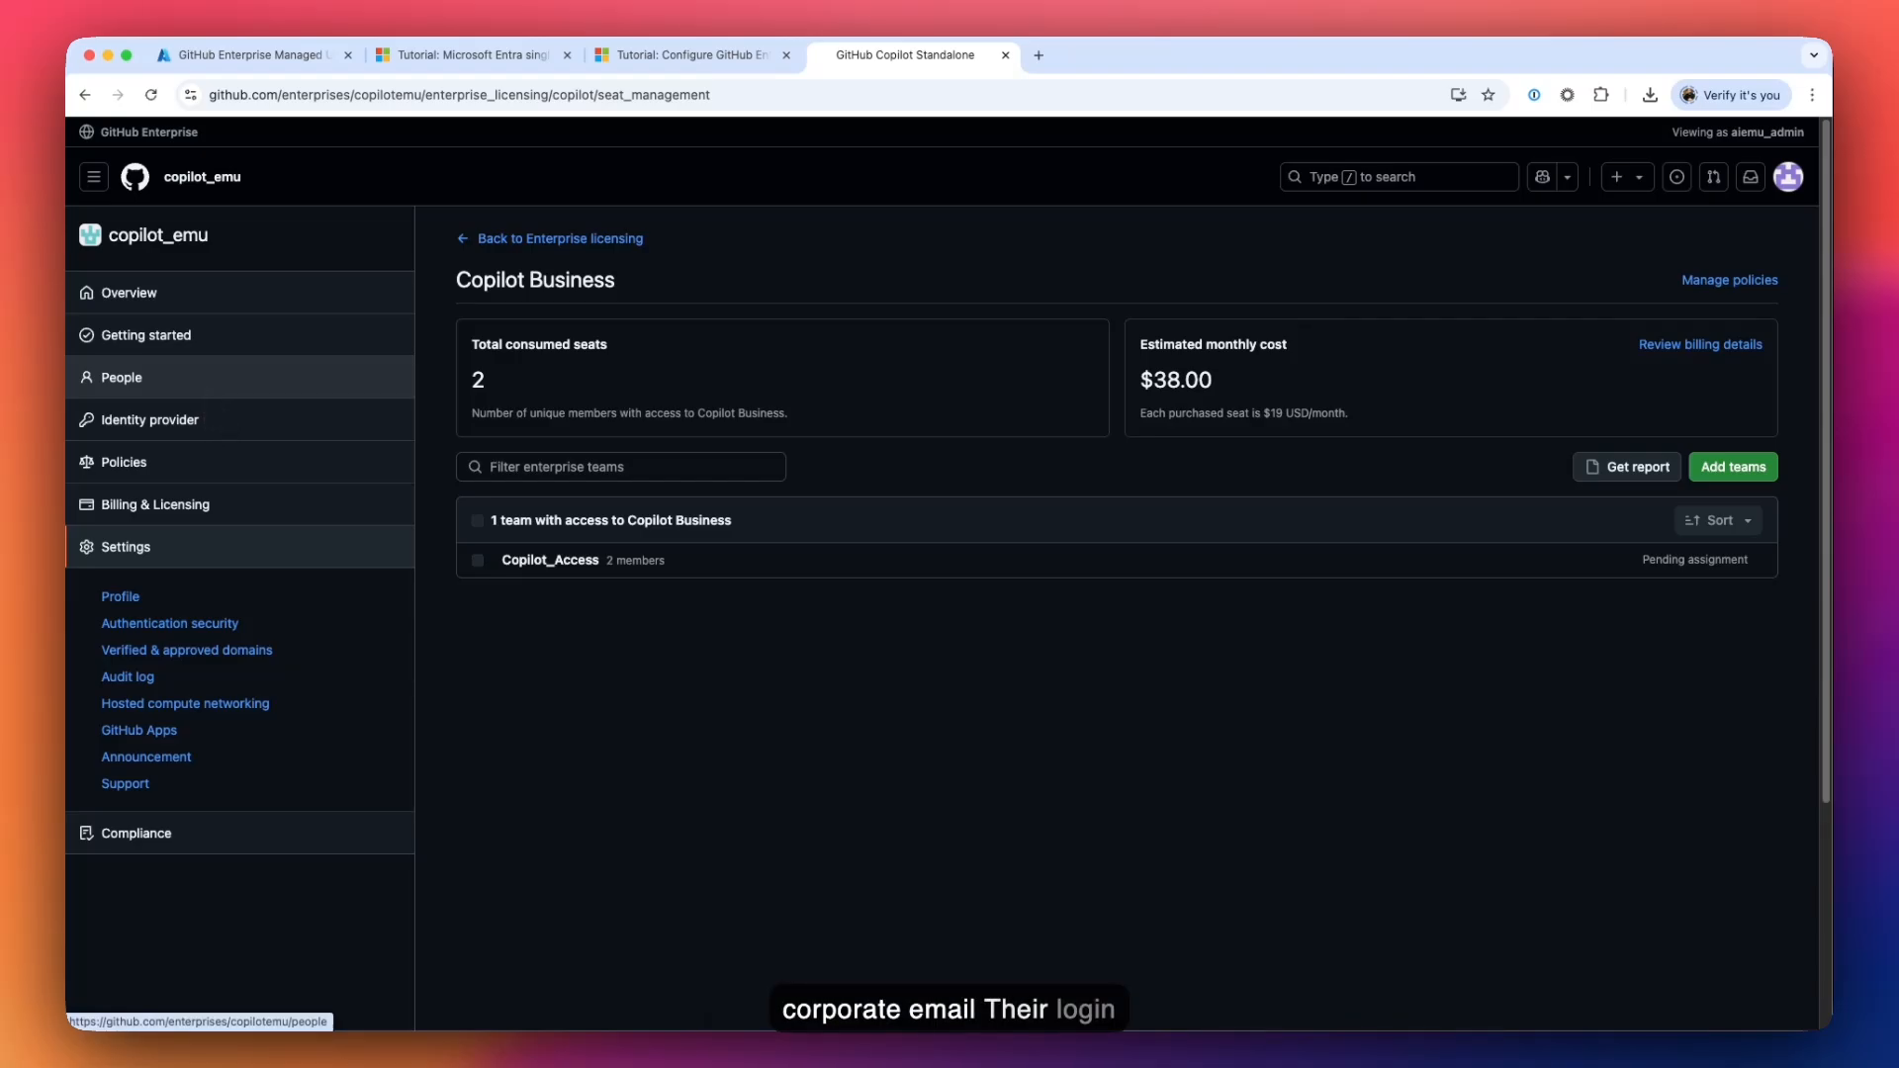
- Open the People page and confirm 2 Copilot licences are consumed among the 4 members
left_click(204, 388)
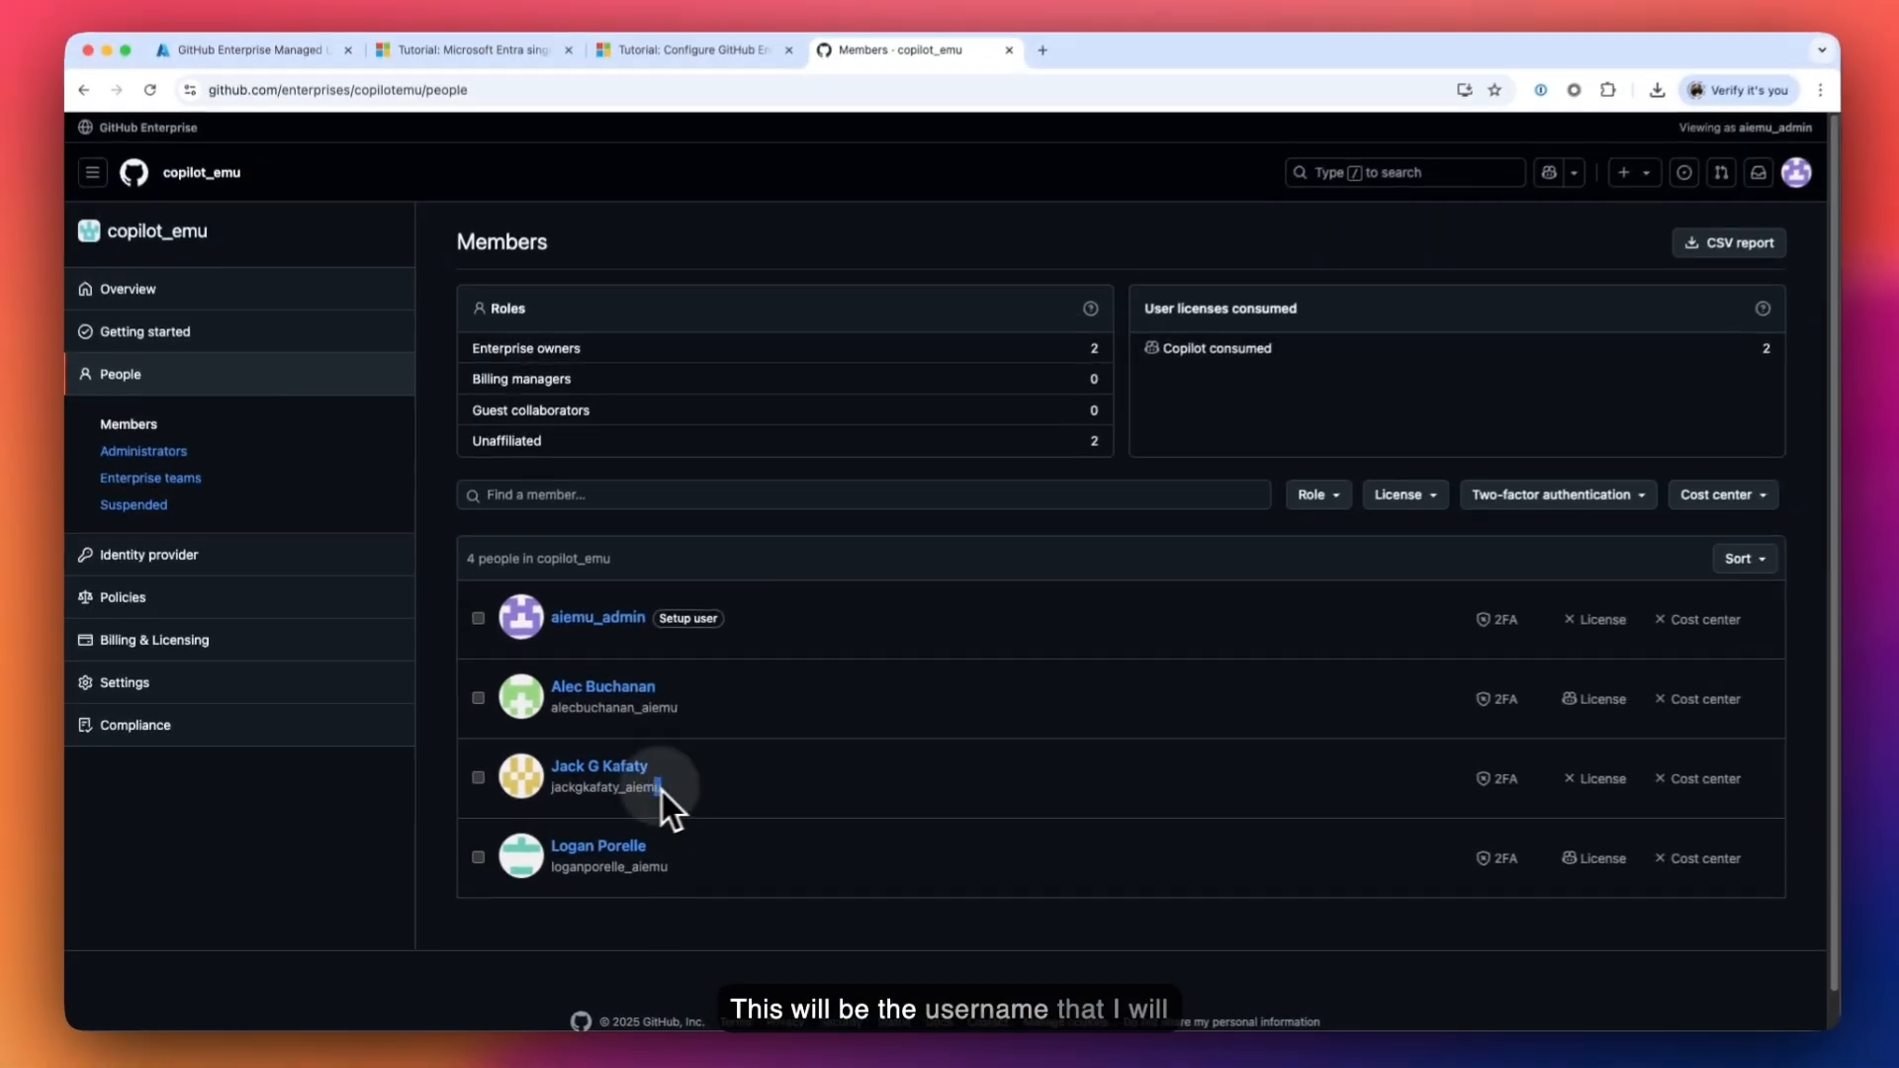
left_click_drag(795, 724, 639, 739)
left_click_drag(549, 803, 500, 818)
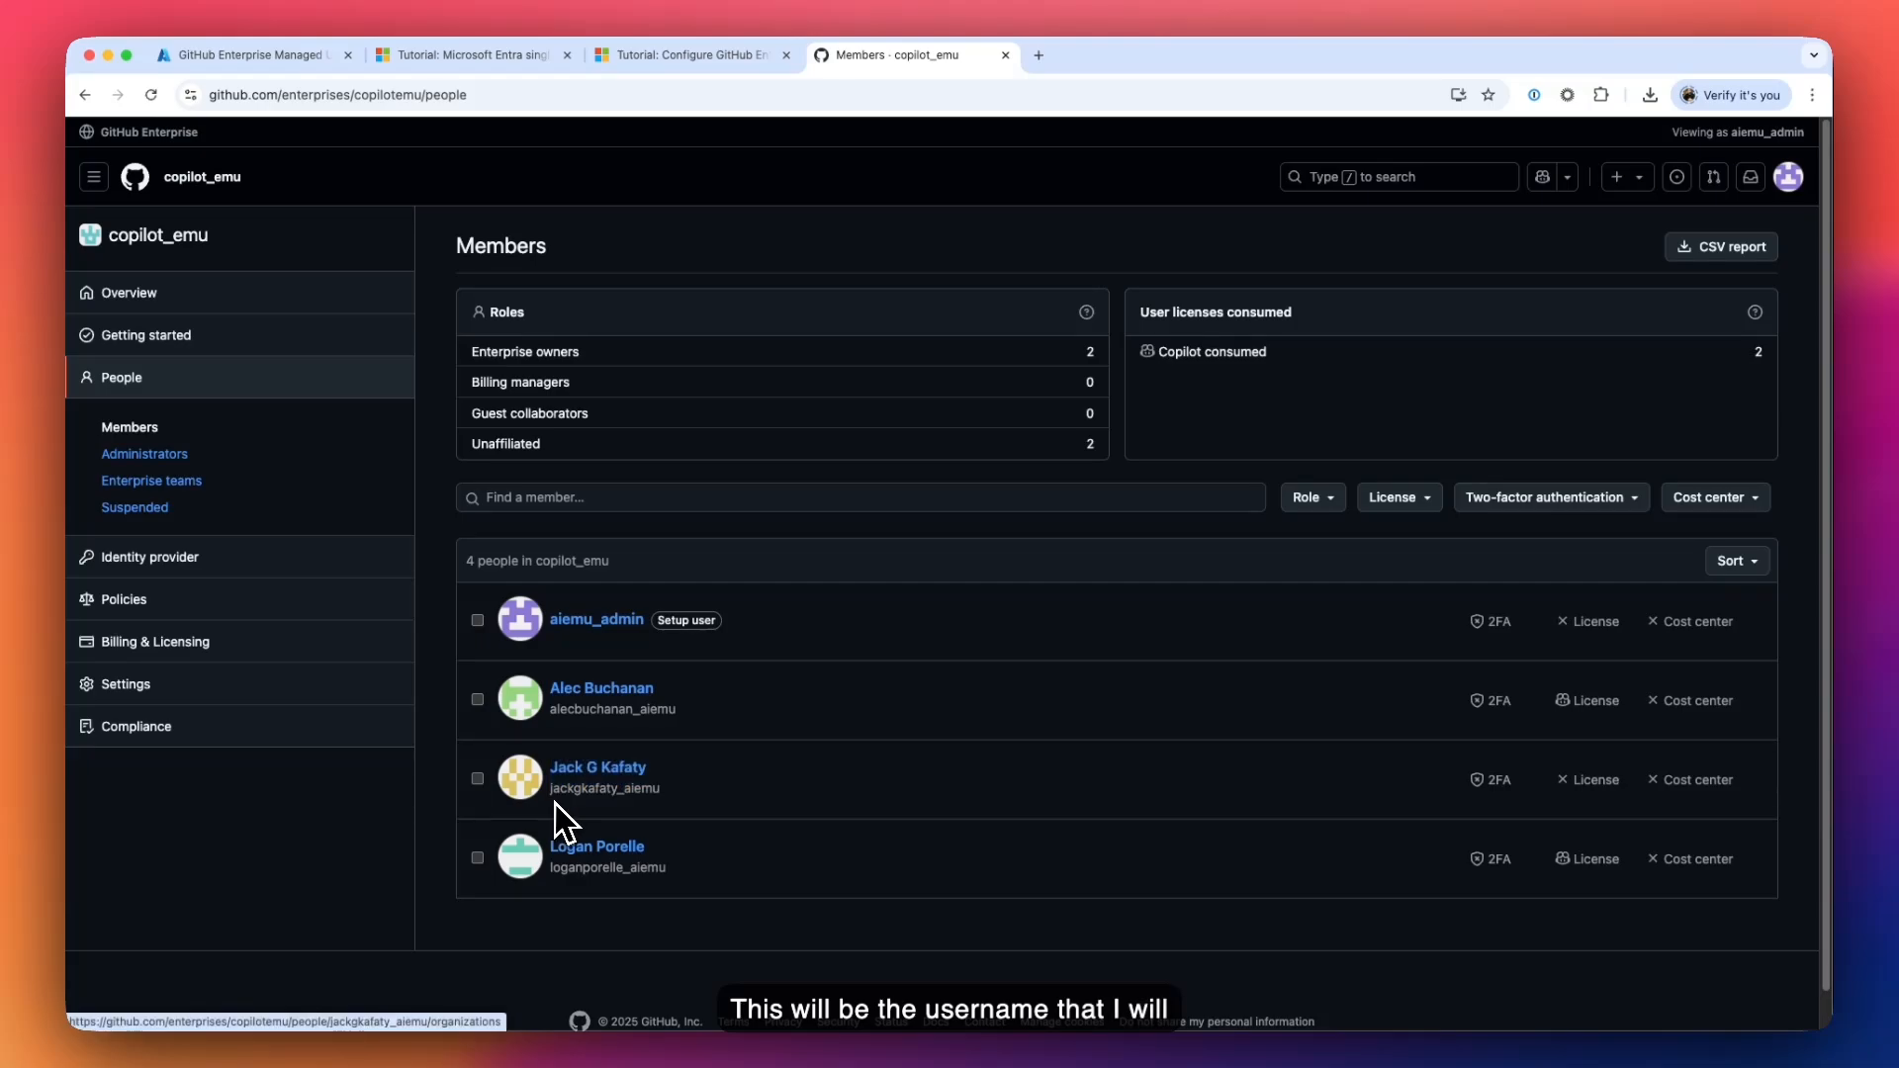
left_click(681, 811)
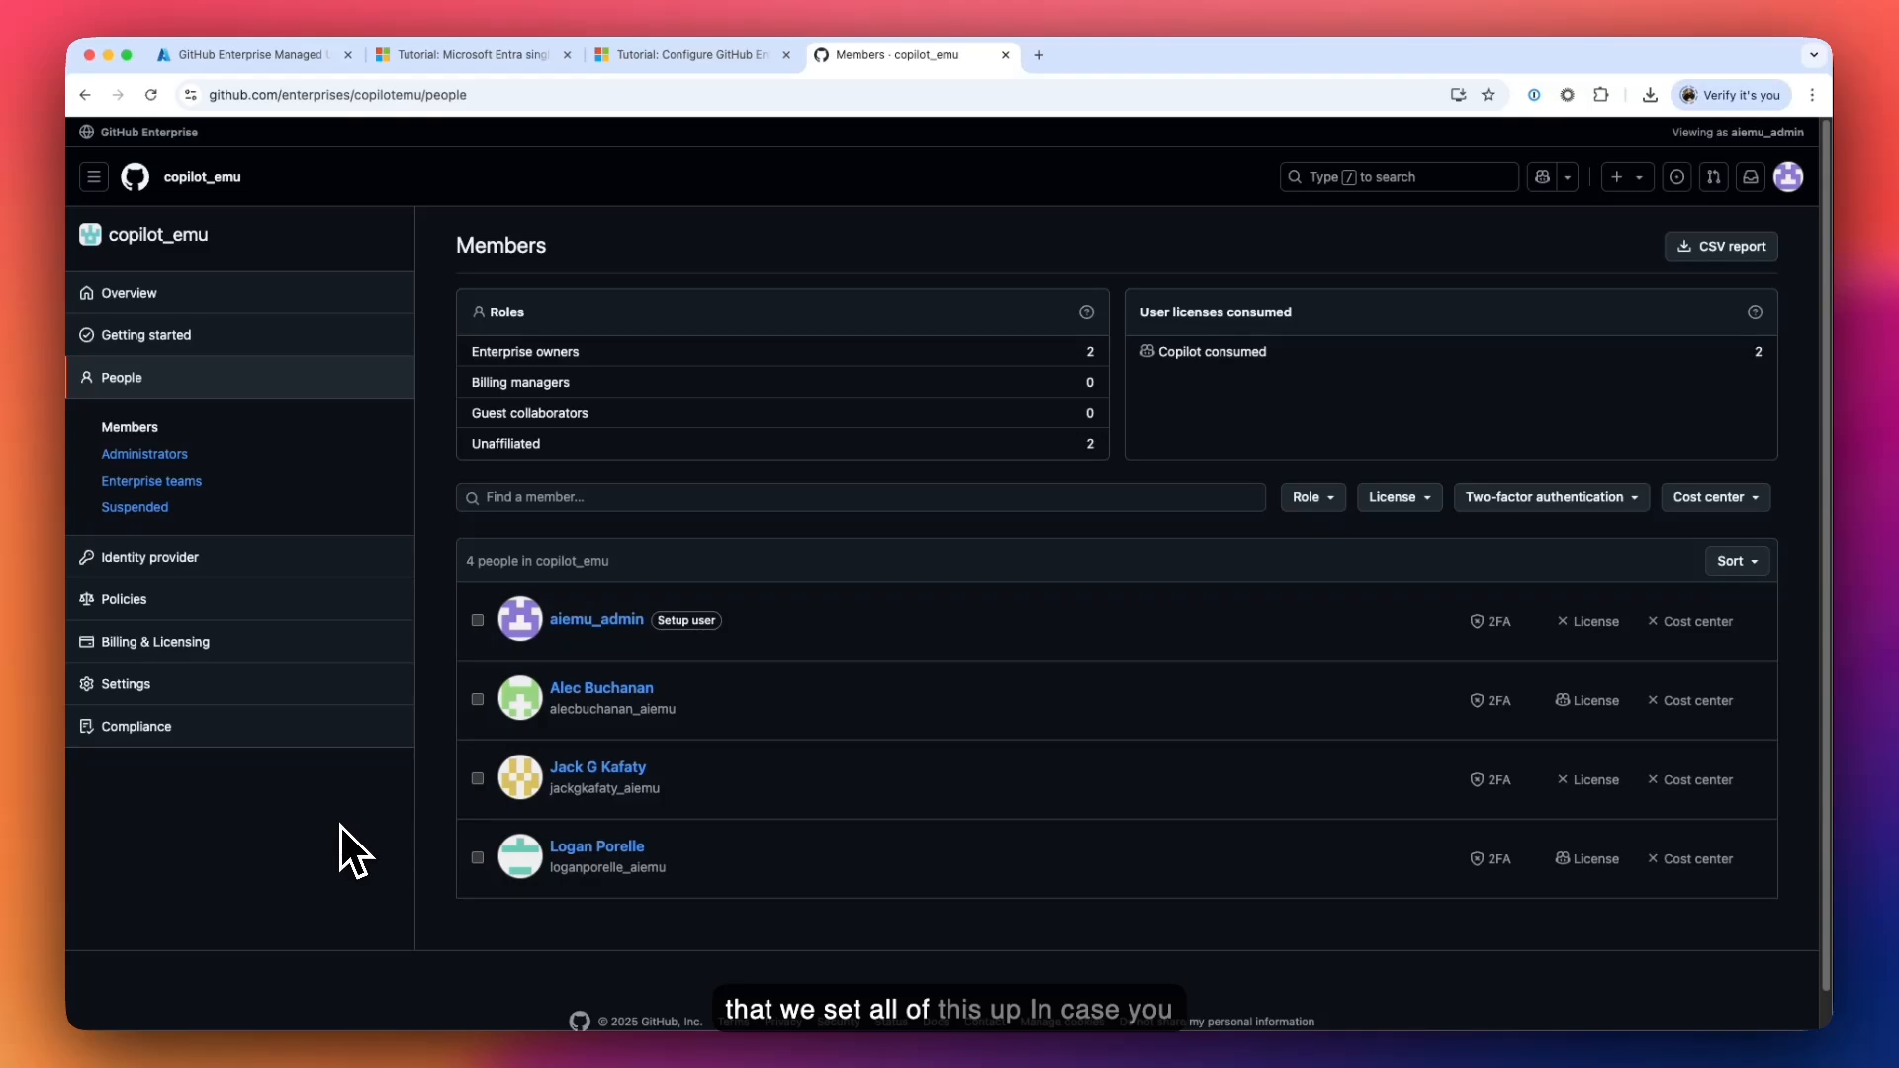
- Review the Copilot Business policies: Copilot Business Allowed, public-code suggestions Blocked
left_click(152, 595)
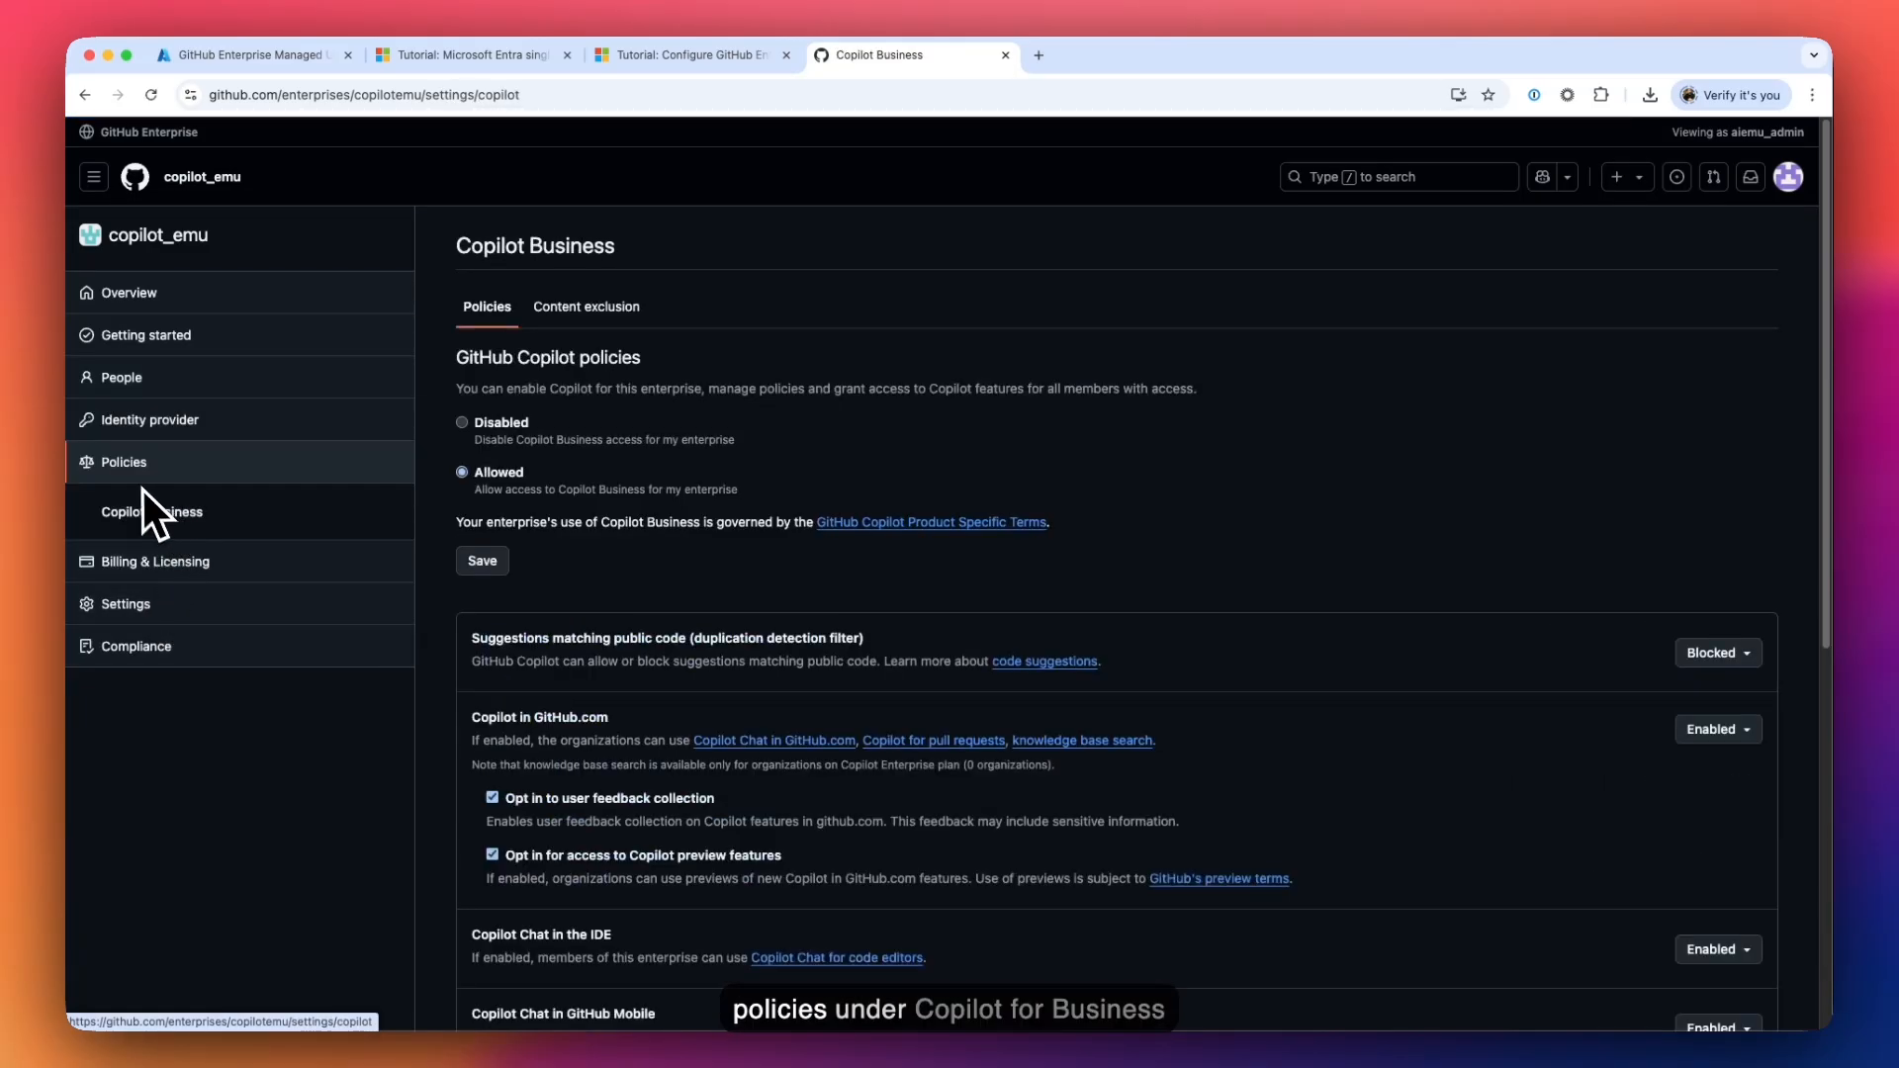
left_click(164, 513)
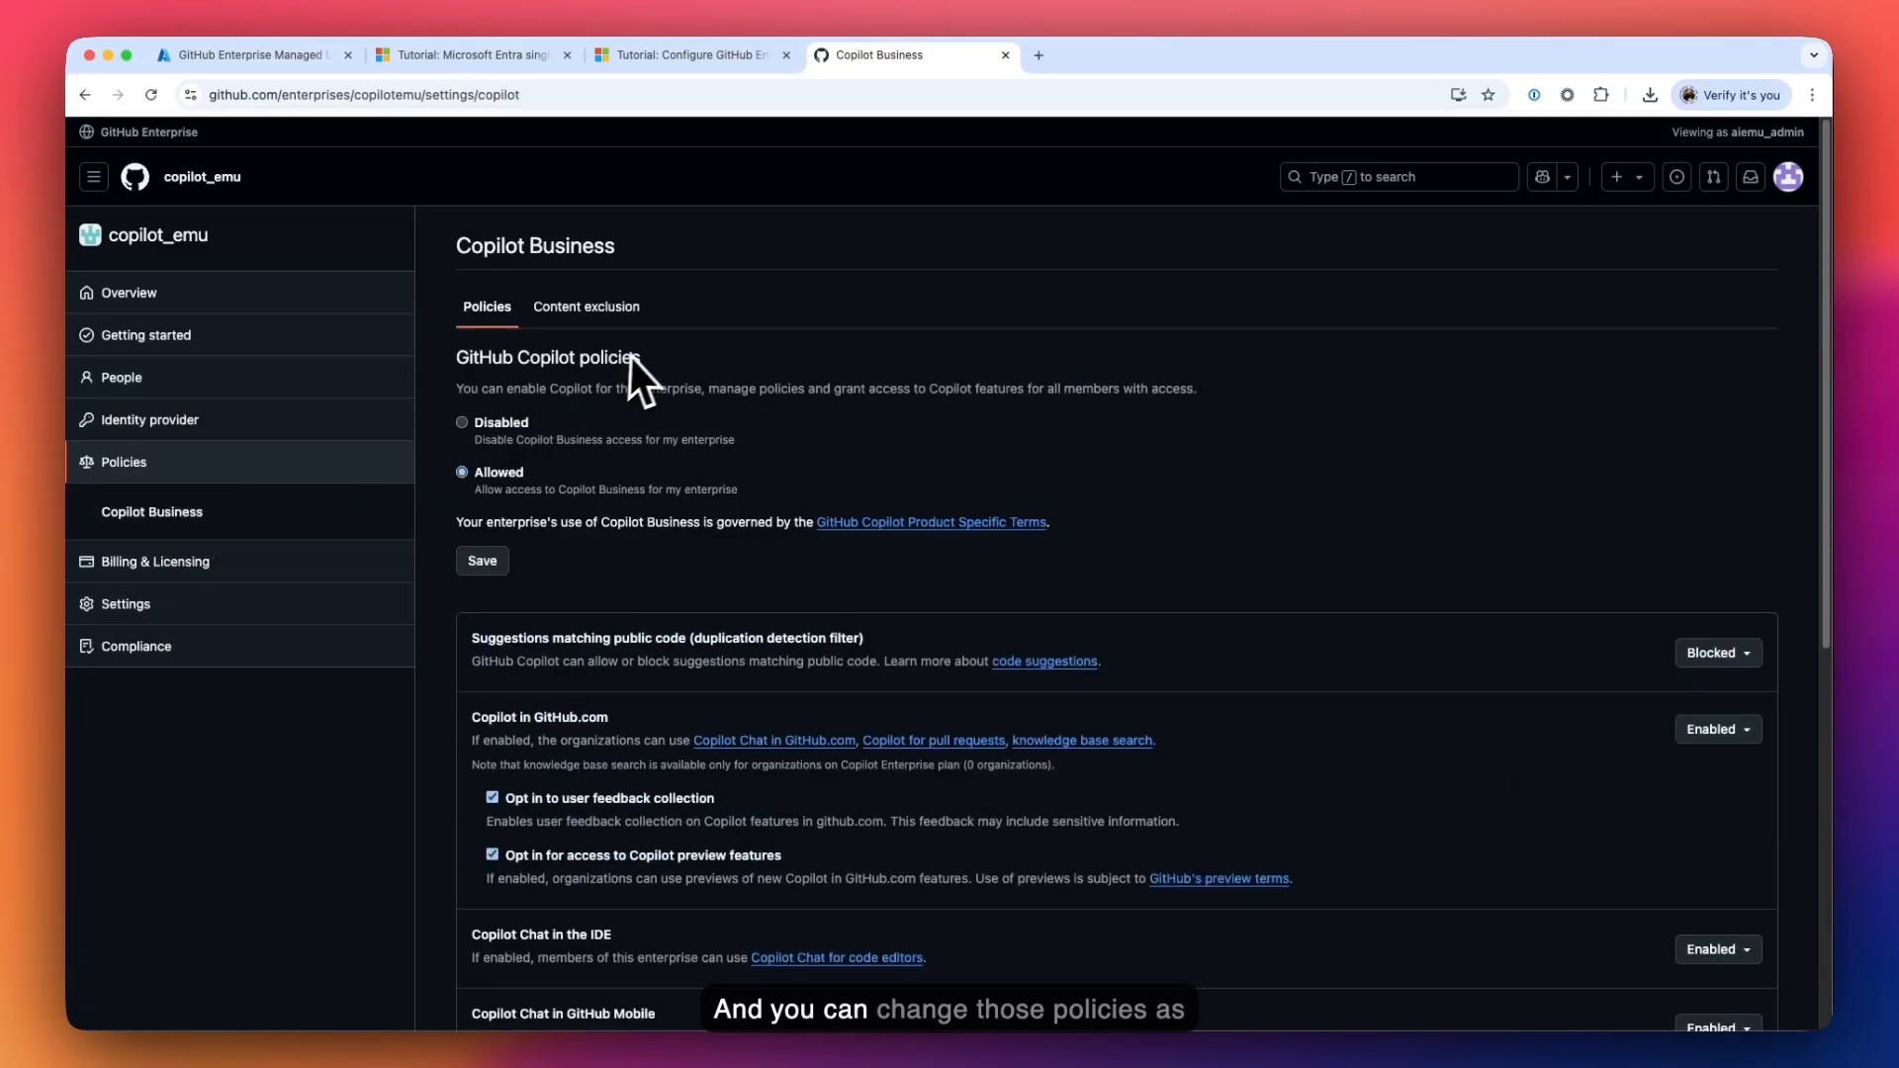
scroll(732, 424, "down", 5)
scroll(752, 728, "down", 1)
scroll(738, 738, "up", 5)
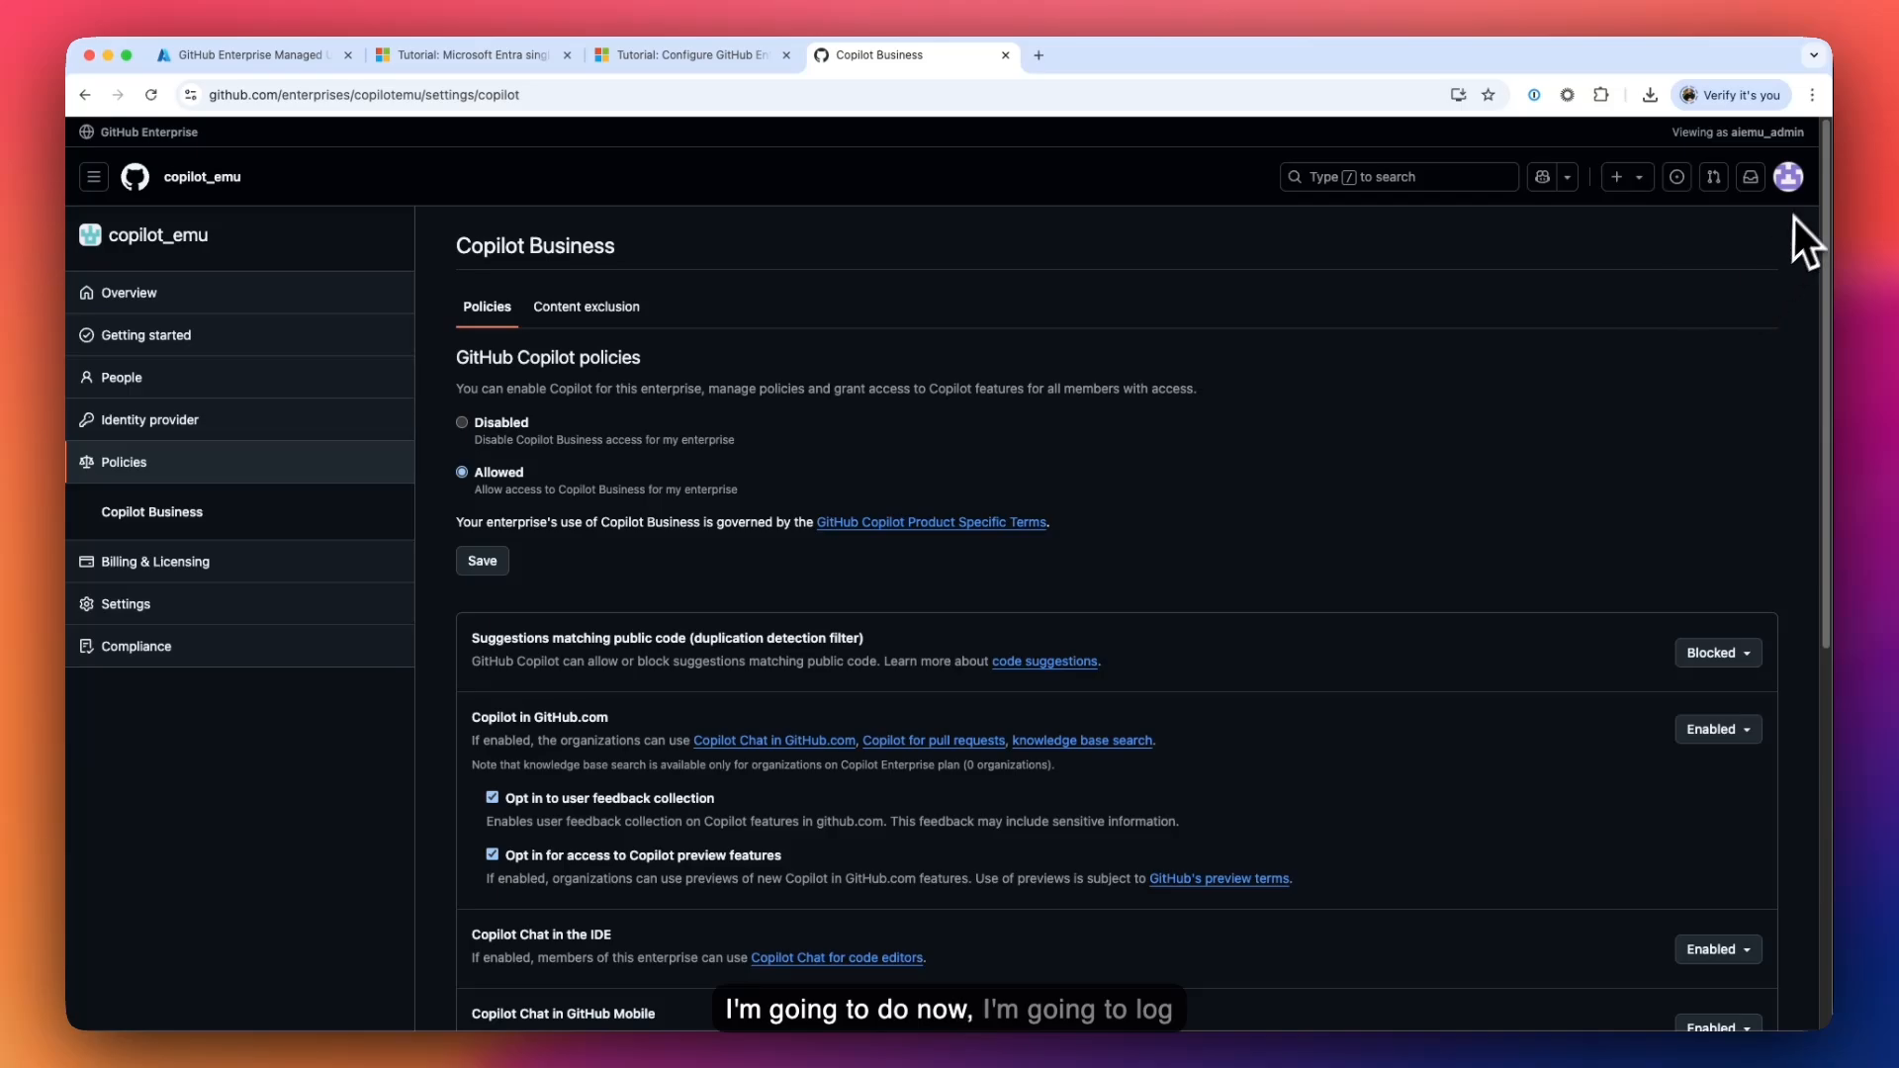
- Sign out of all GitHub accounts and go to the GitHub sign-in page
left_click(1792, 180)
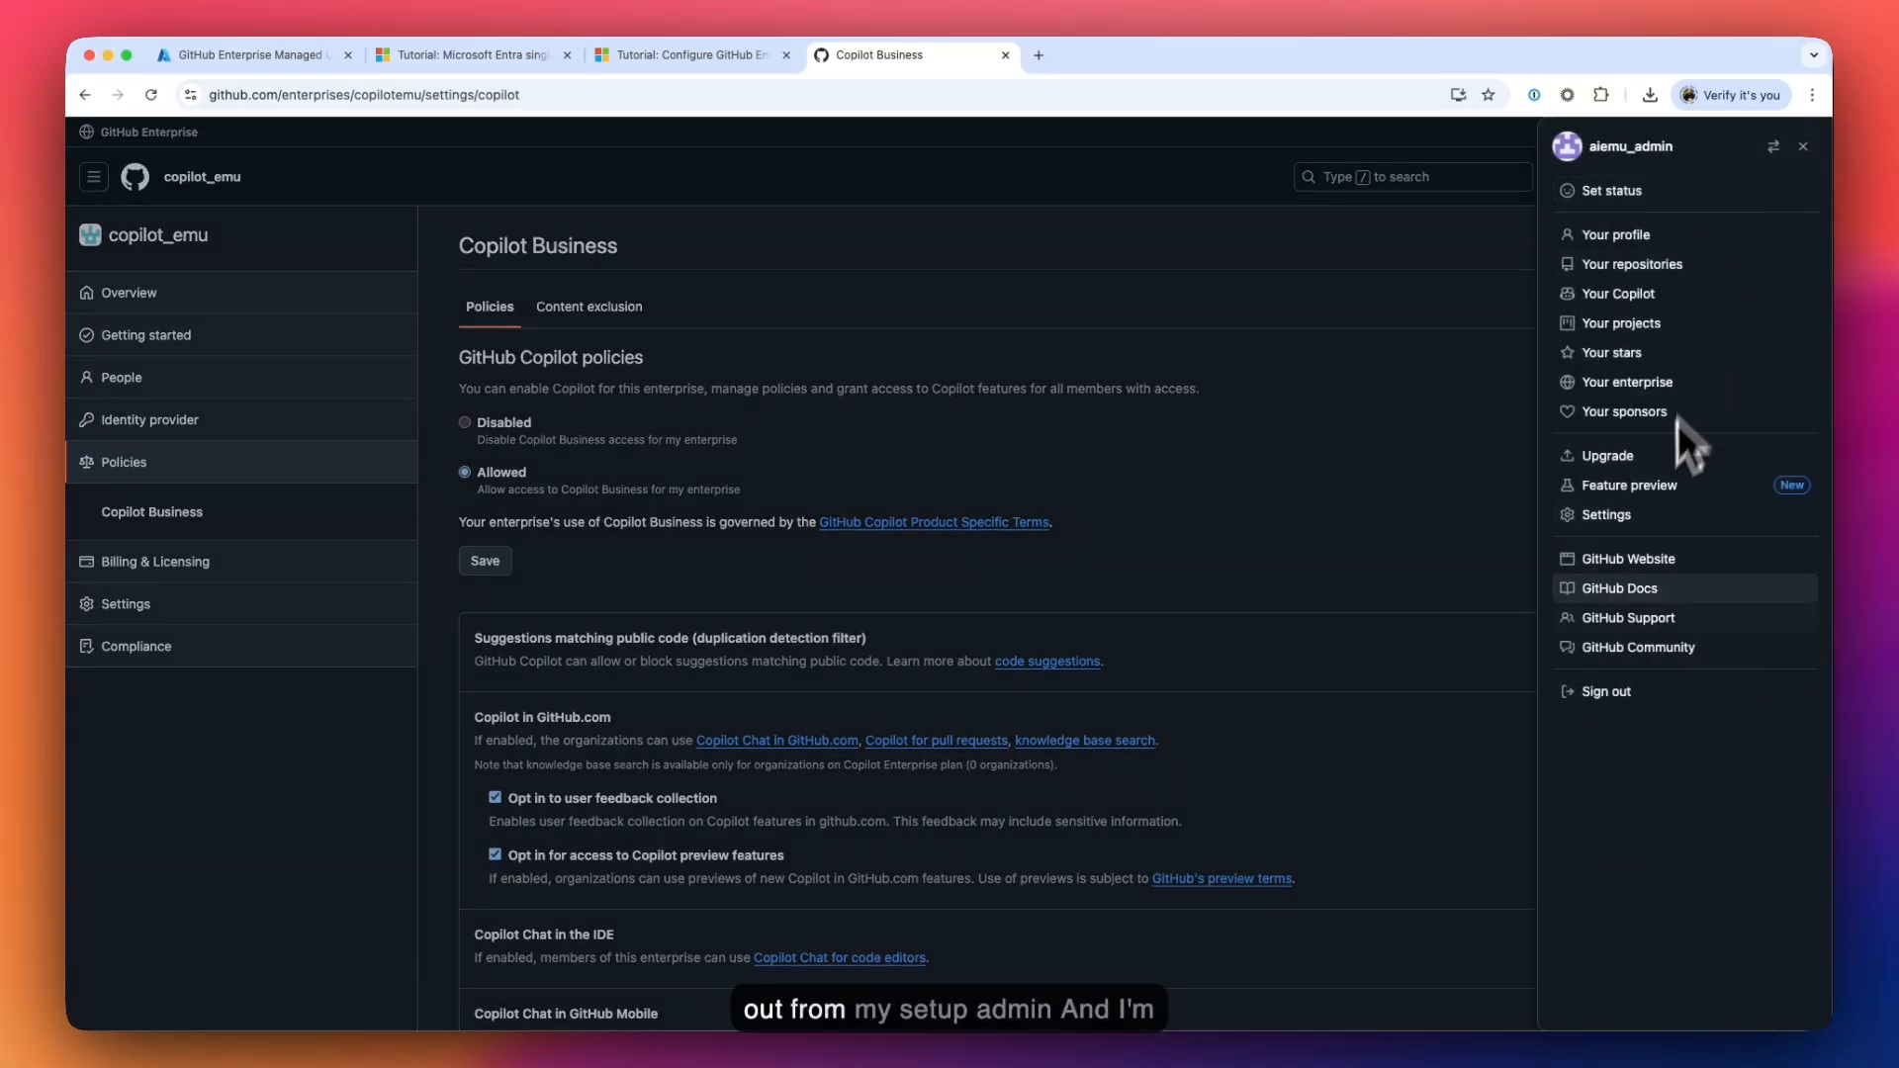
left_click(1605, 693)
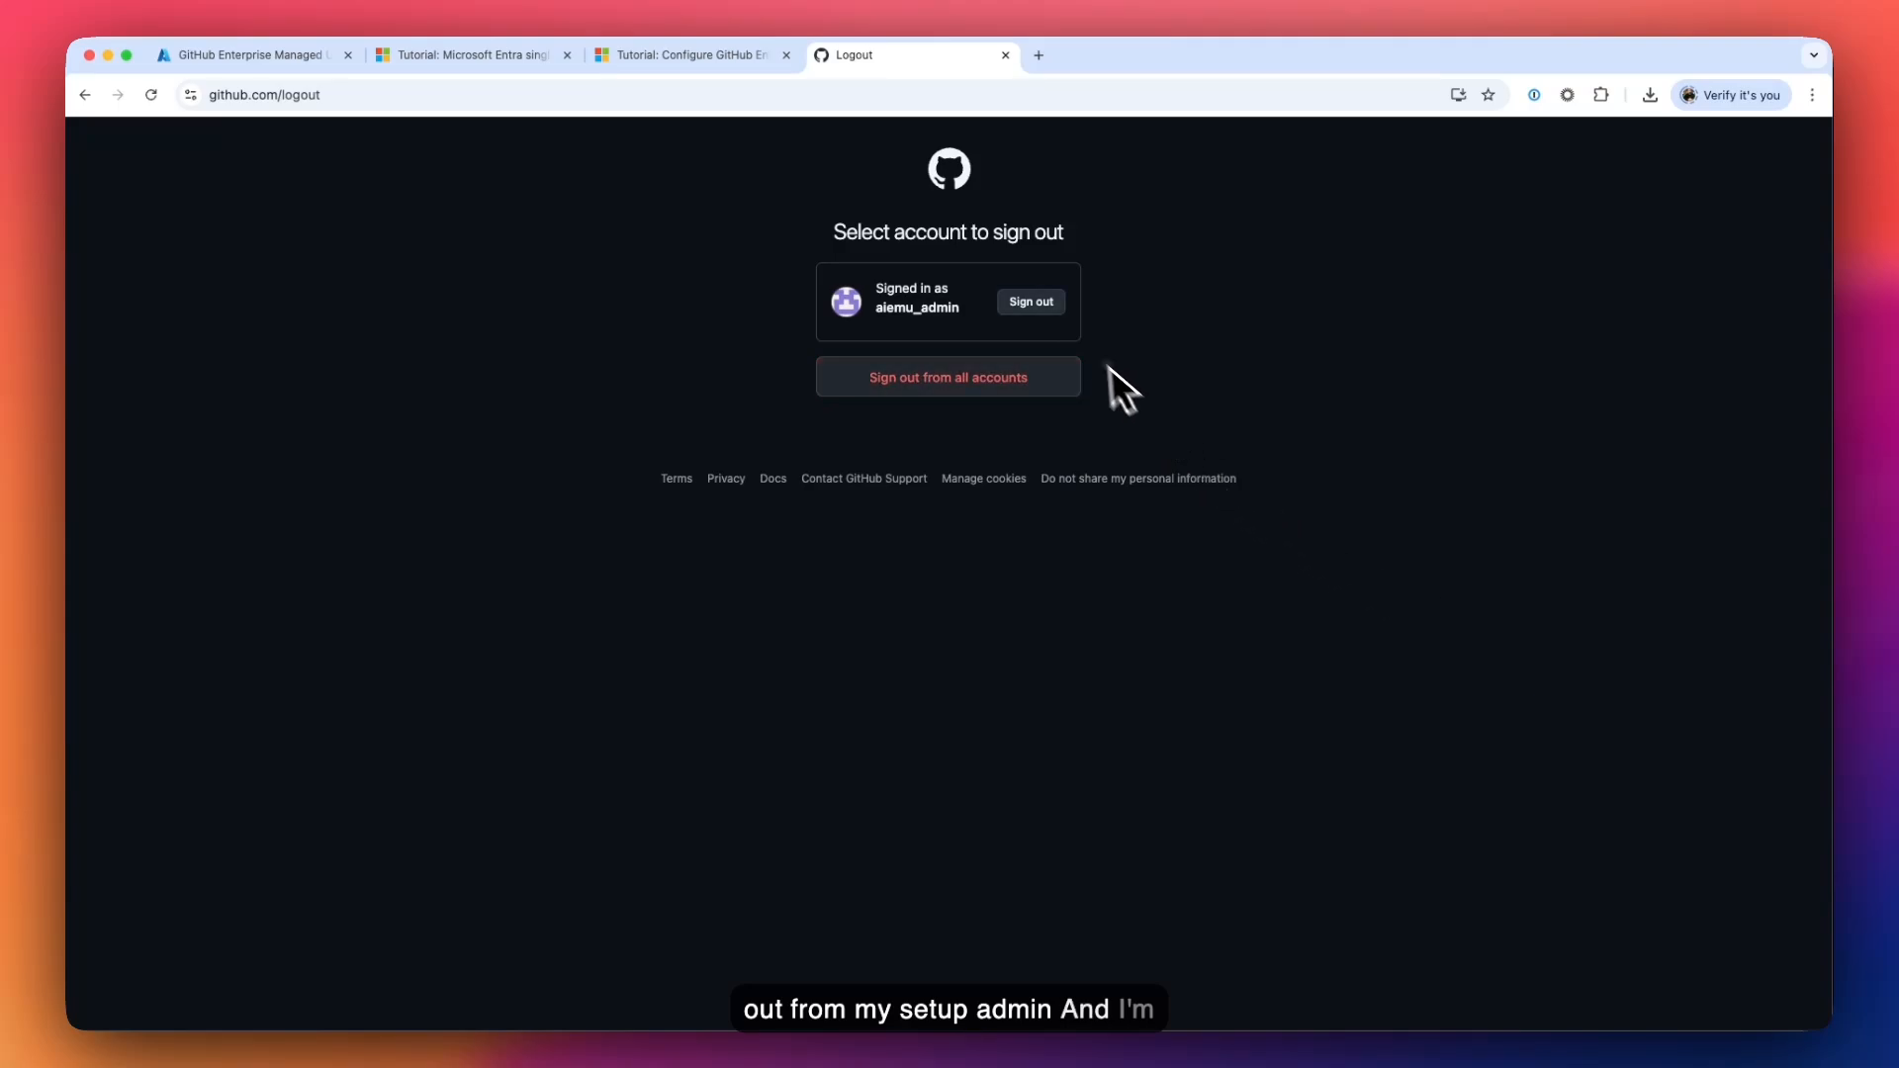
left_click(1057, 315)
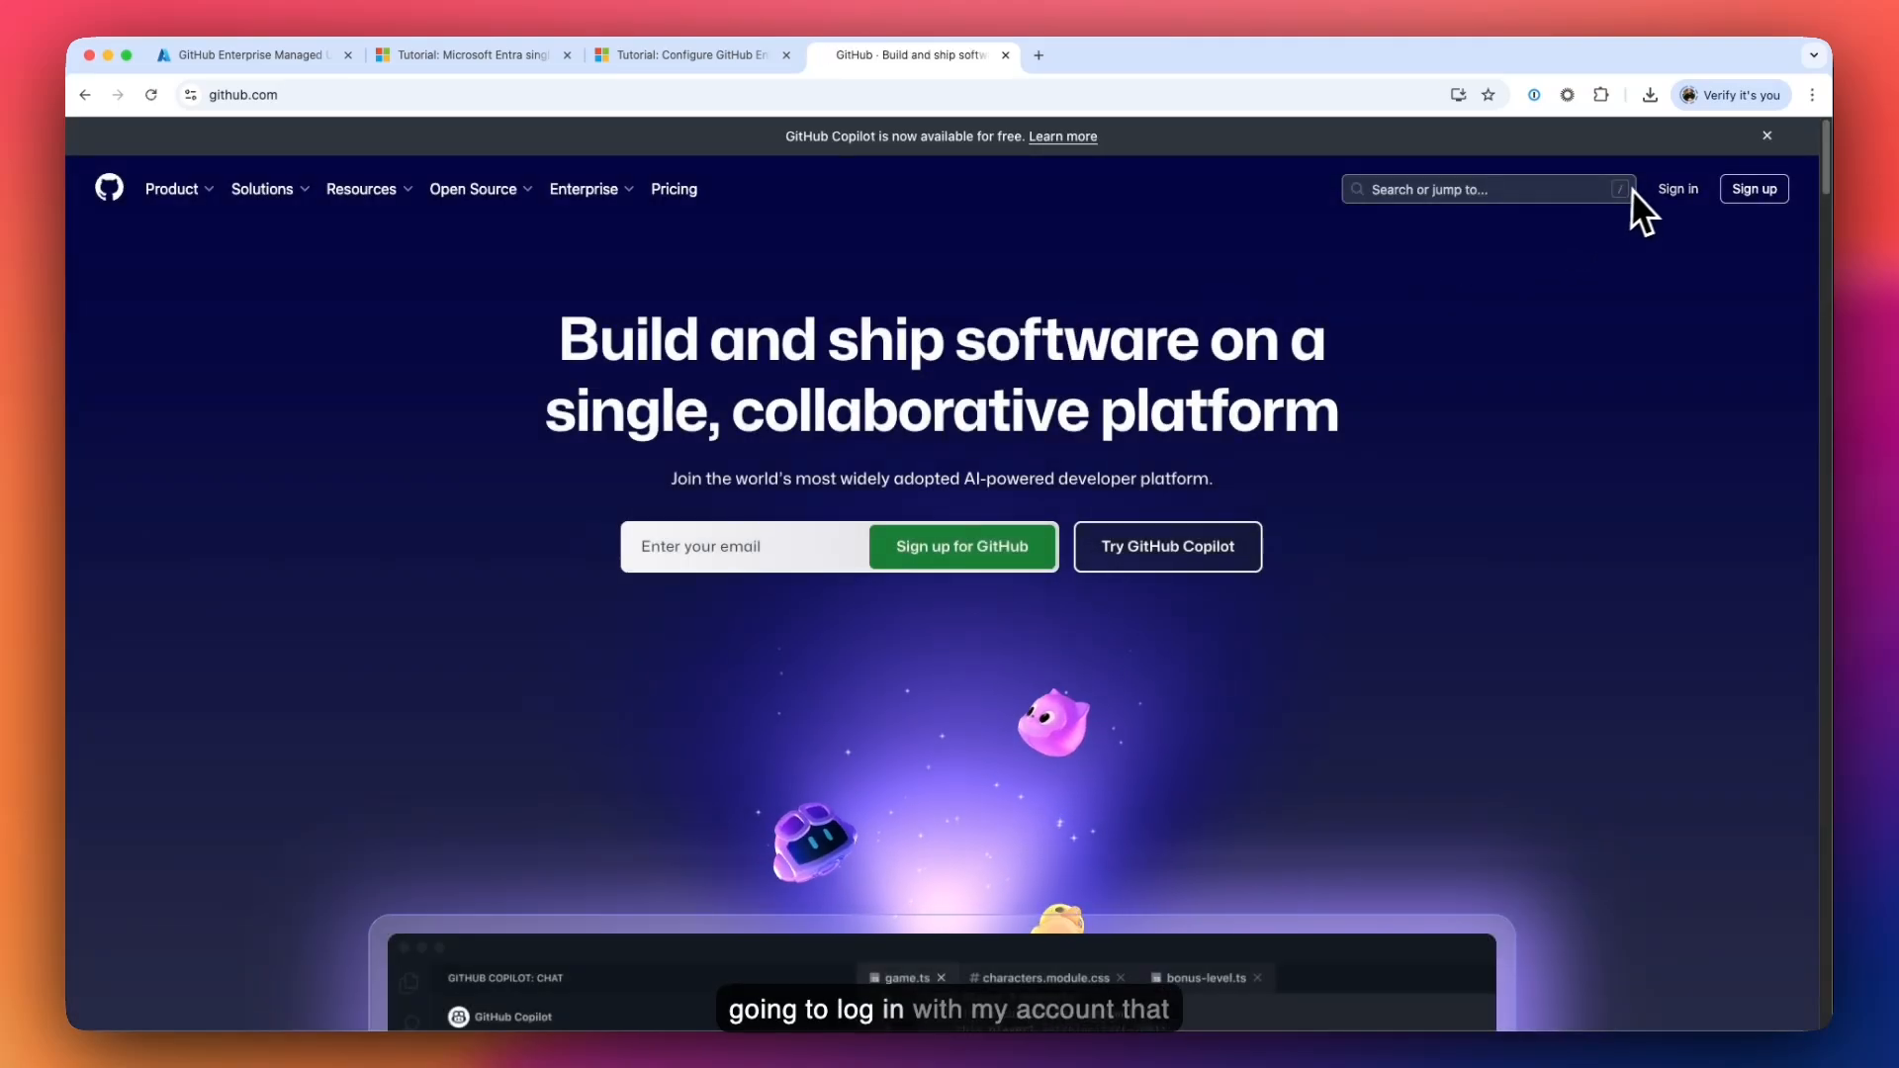
left_click(1662, 189)
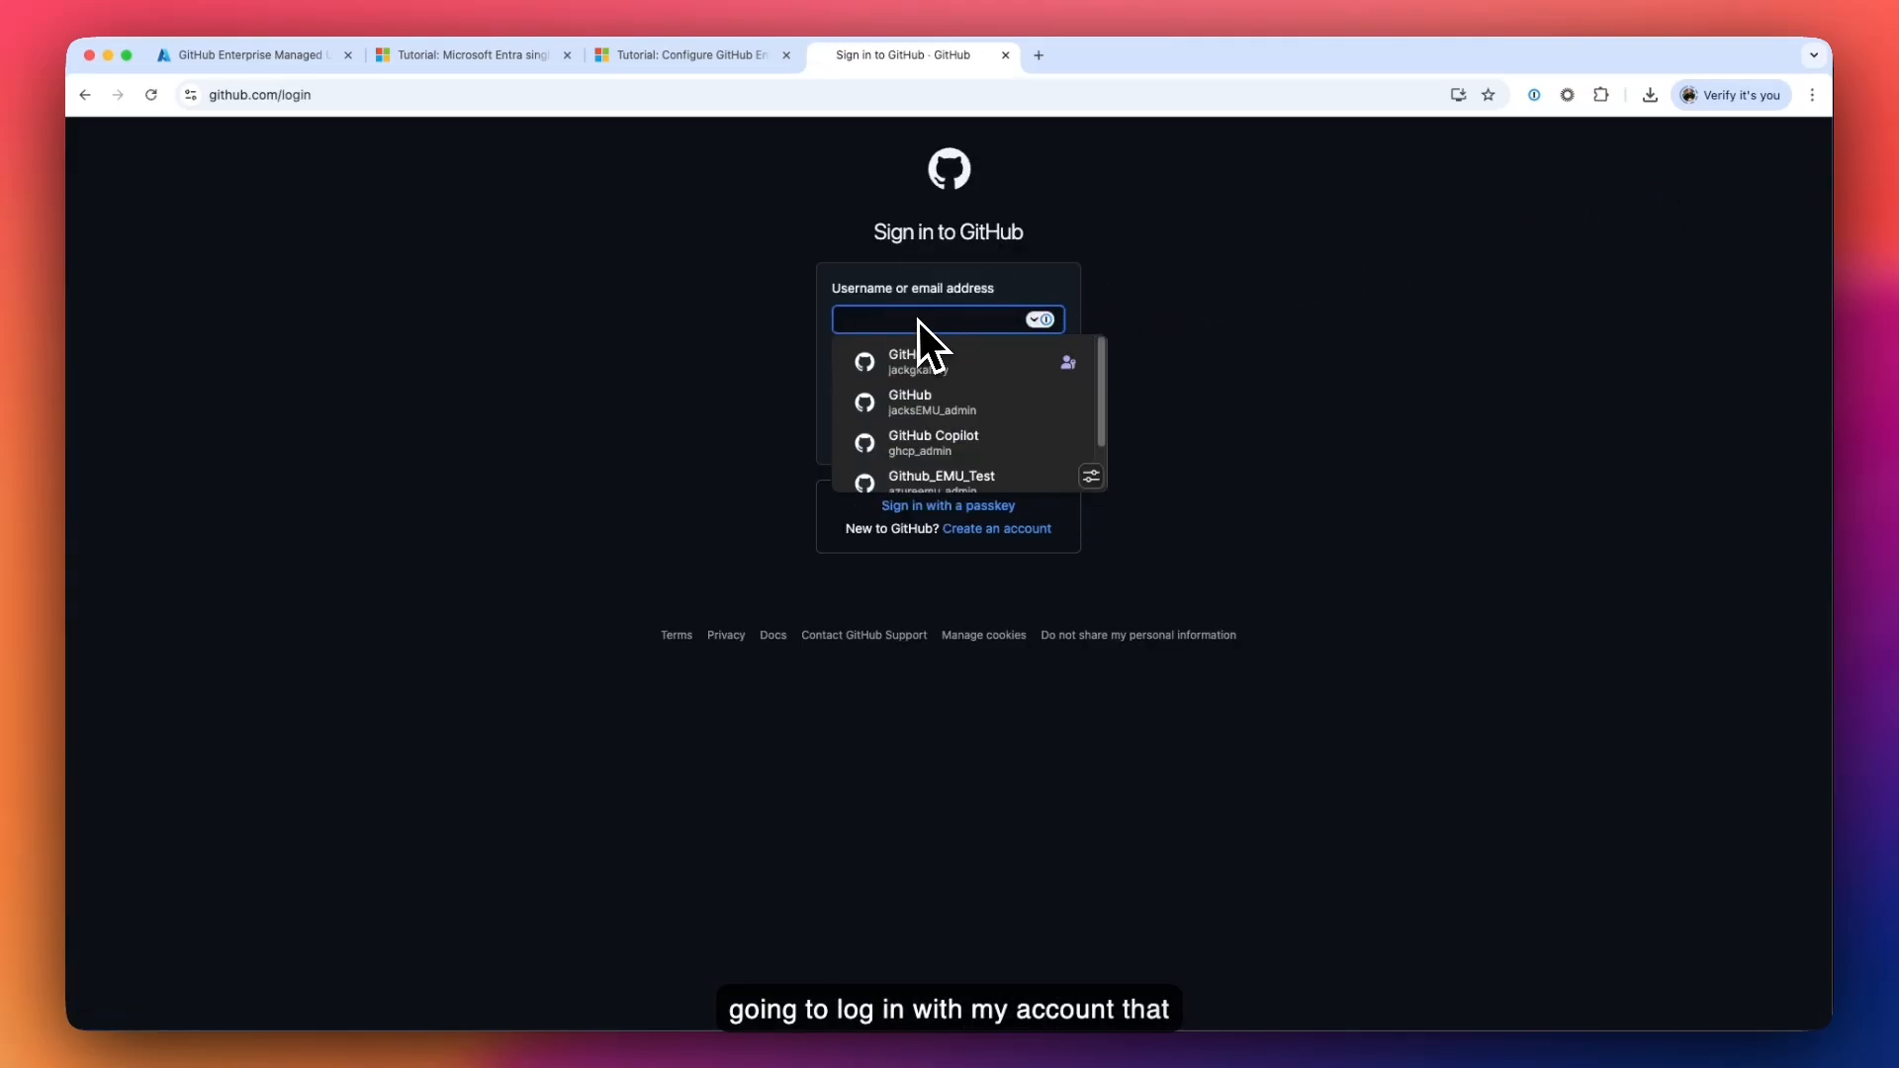
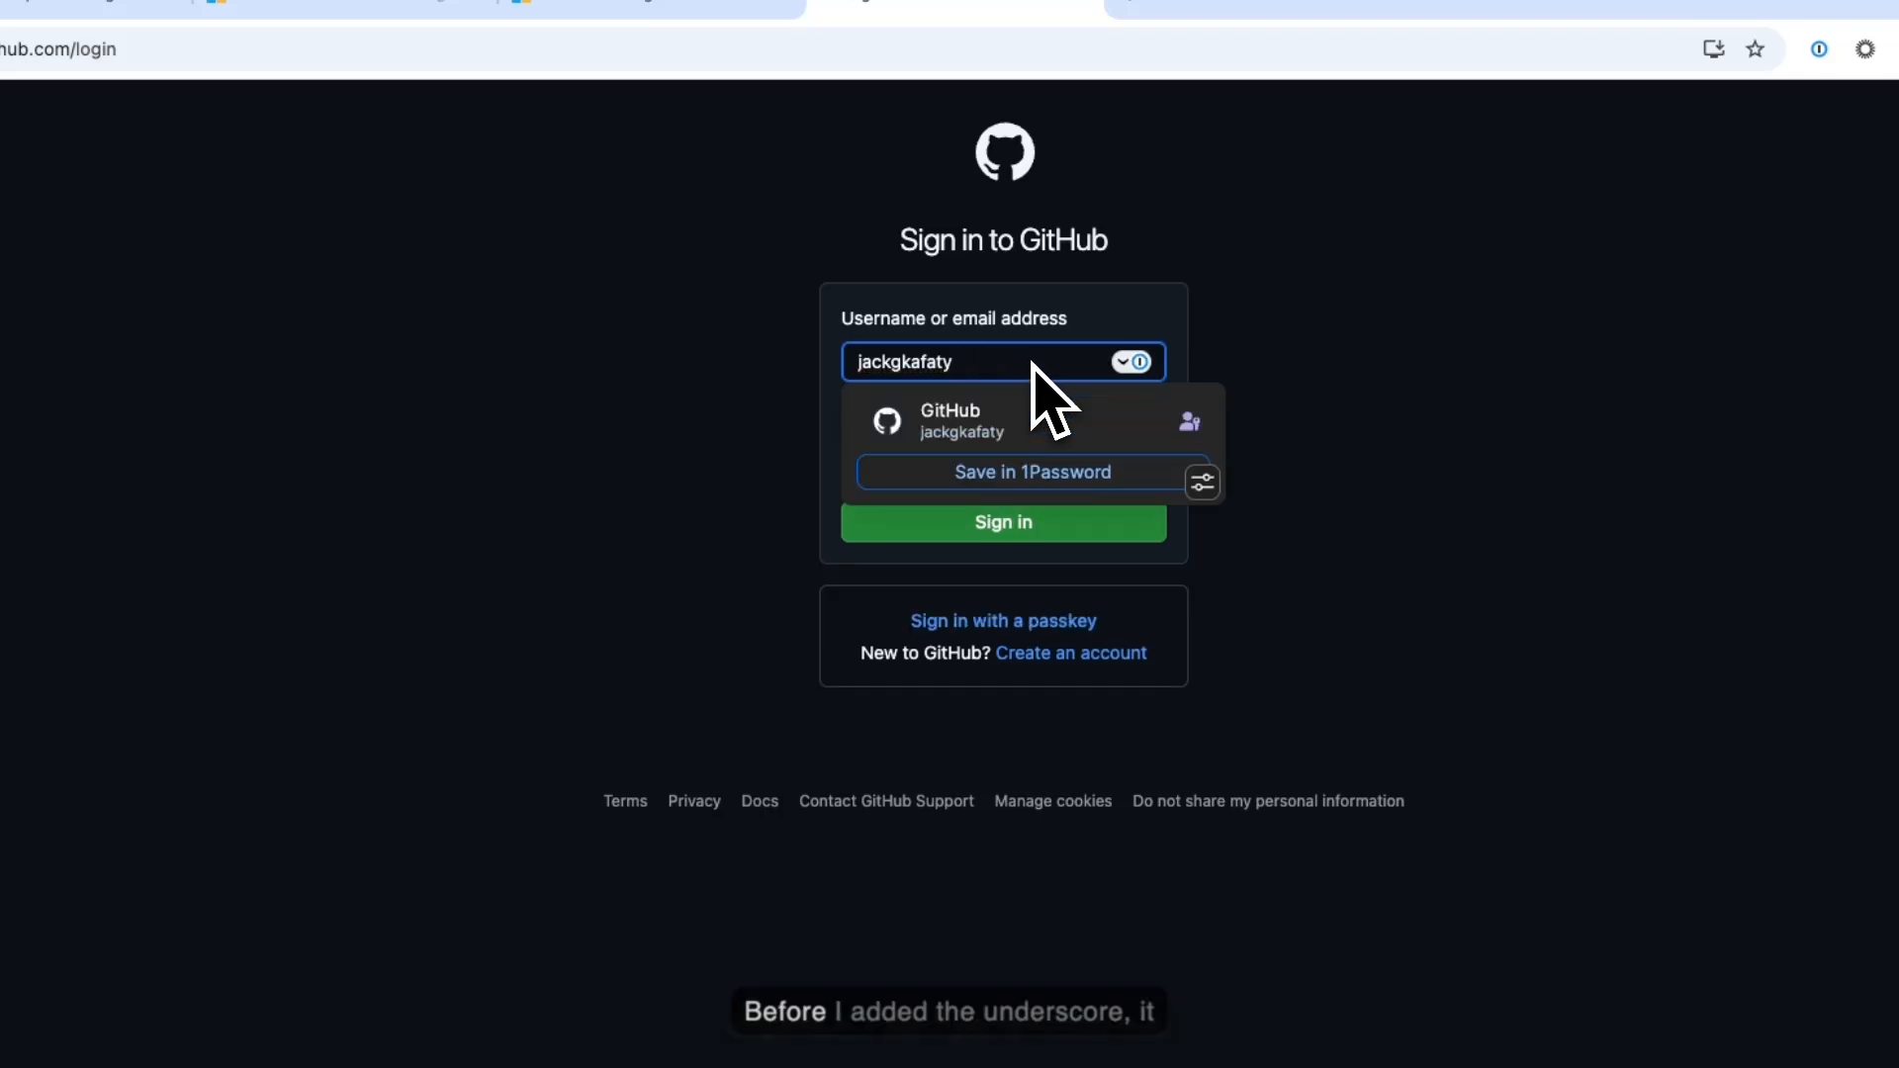
- Enter the managed user's username with the enterprise shortcode suffix to enable identity-provider sign-in
left_click(747, 450)
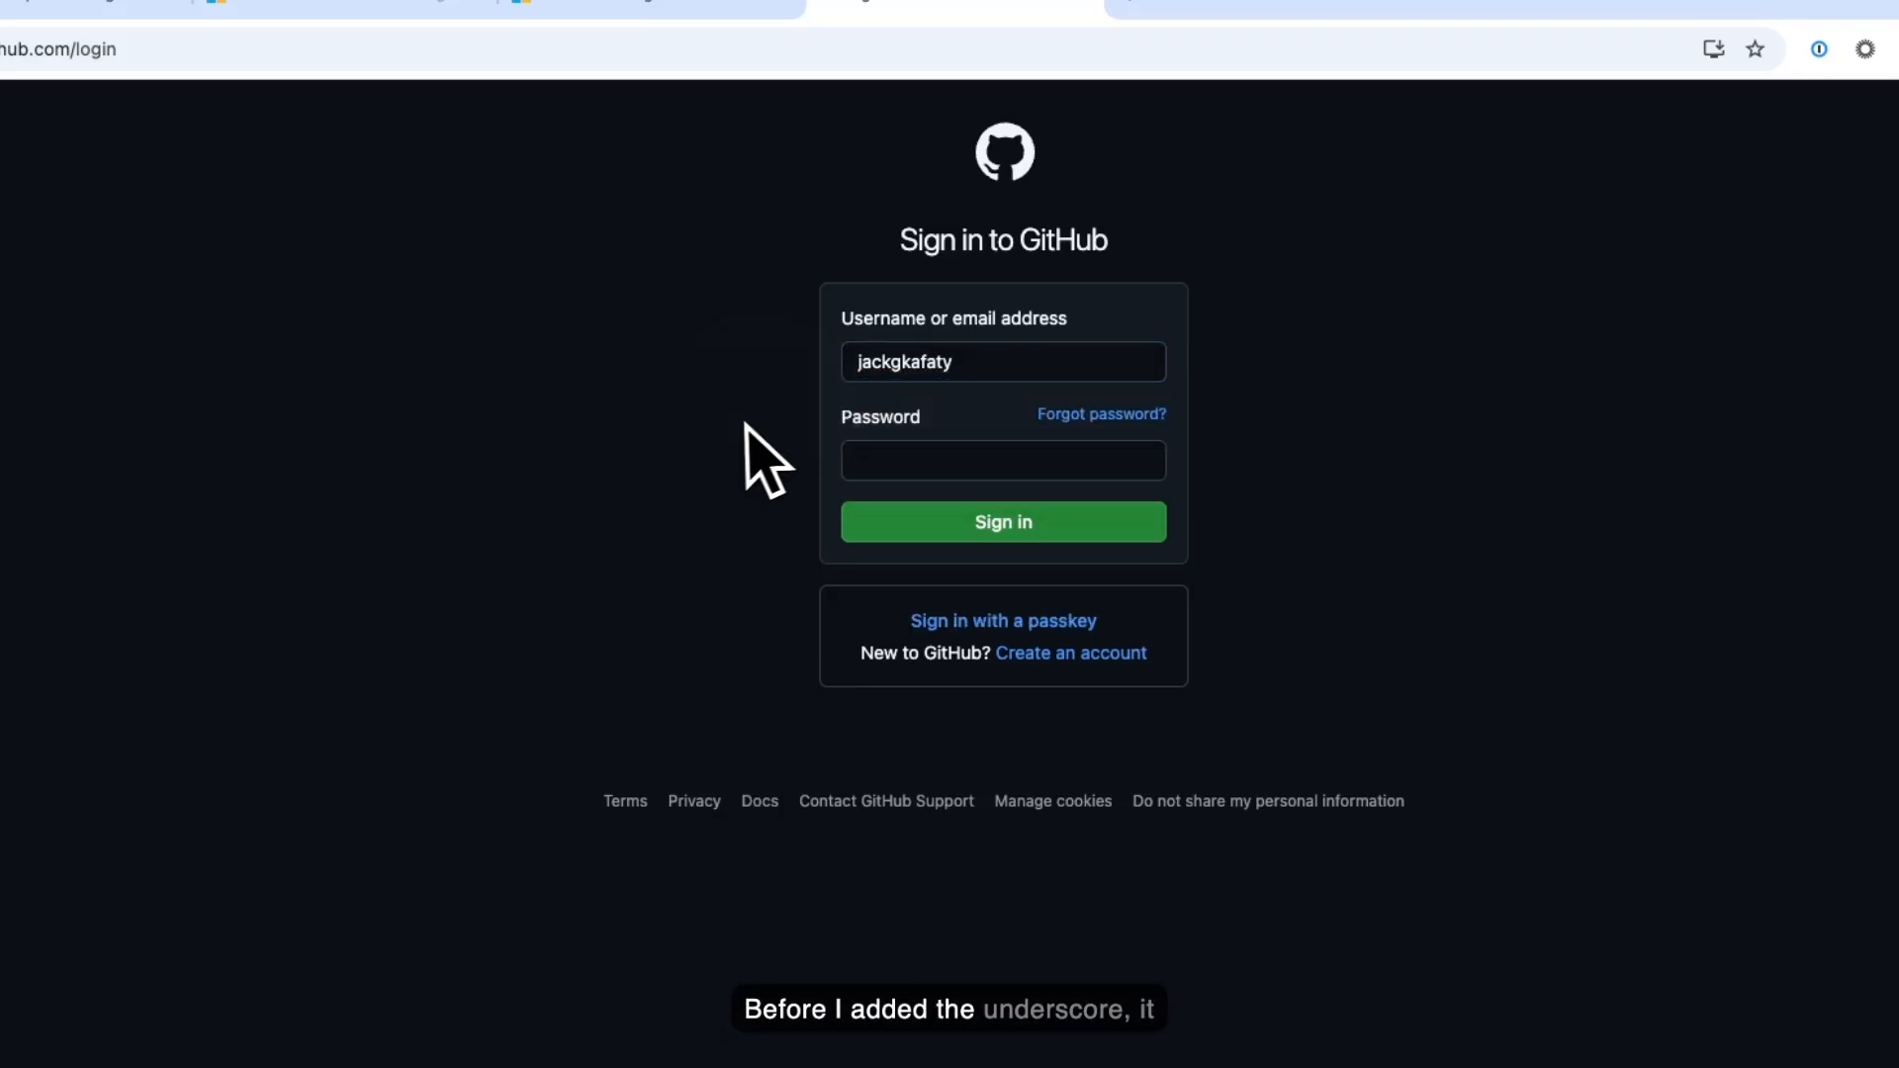
left_click(976, 374)
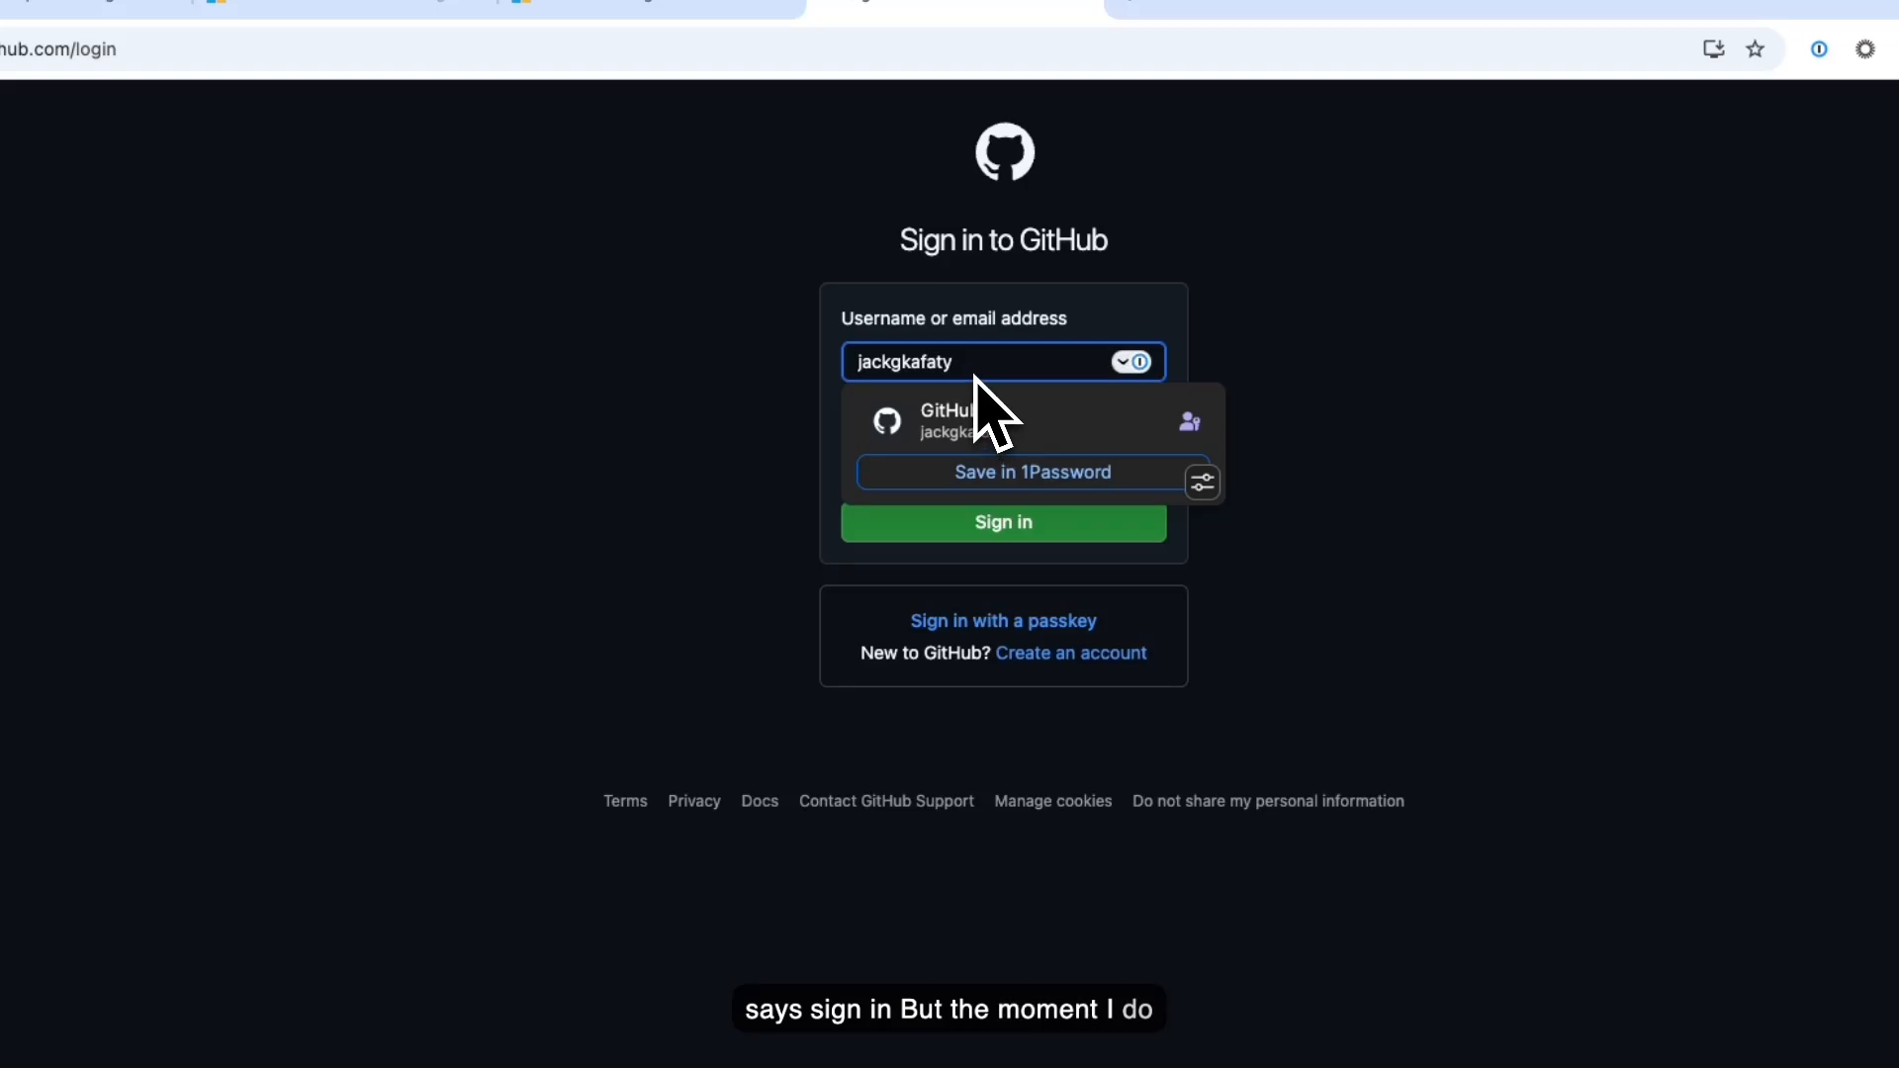
type("_")
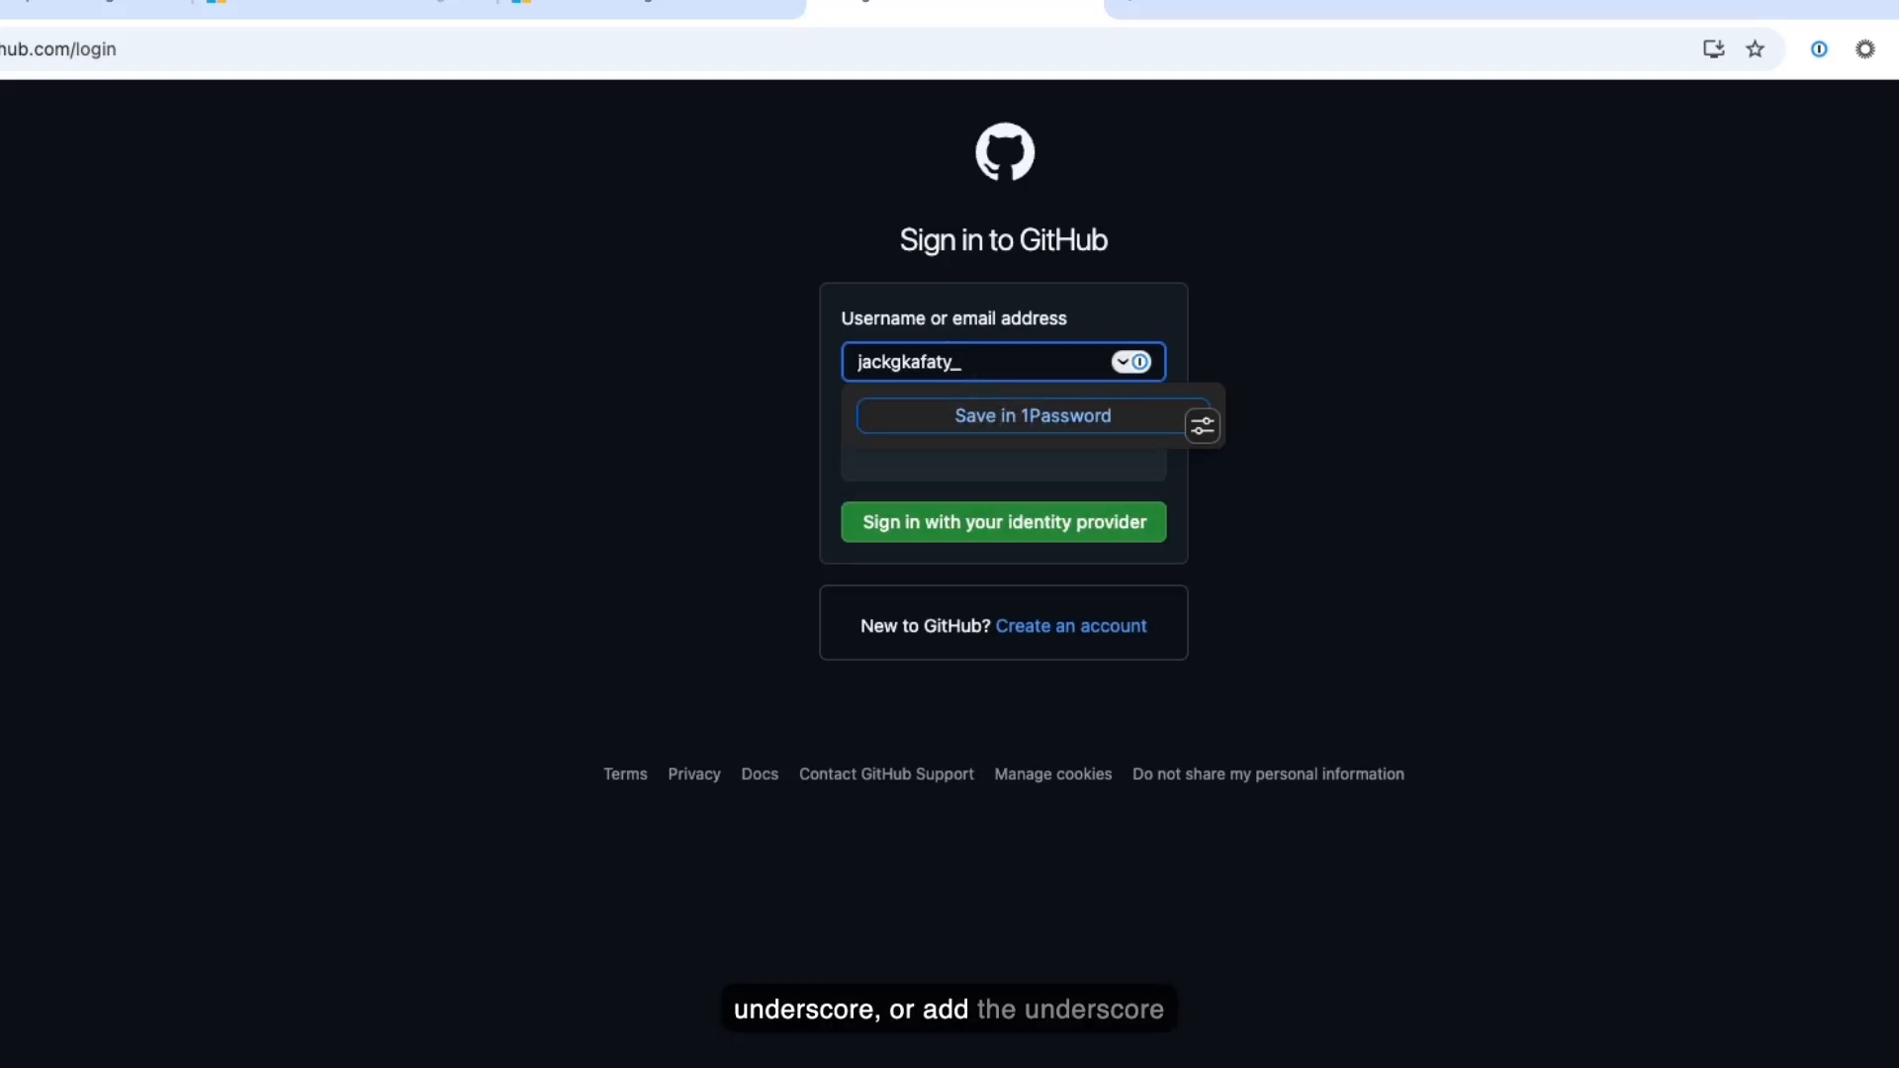
type("ai")
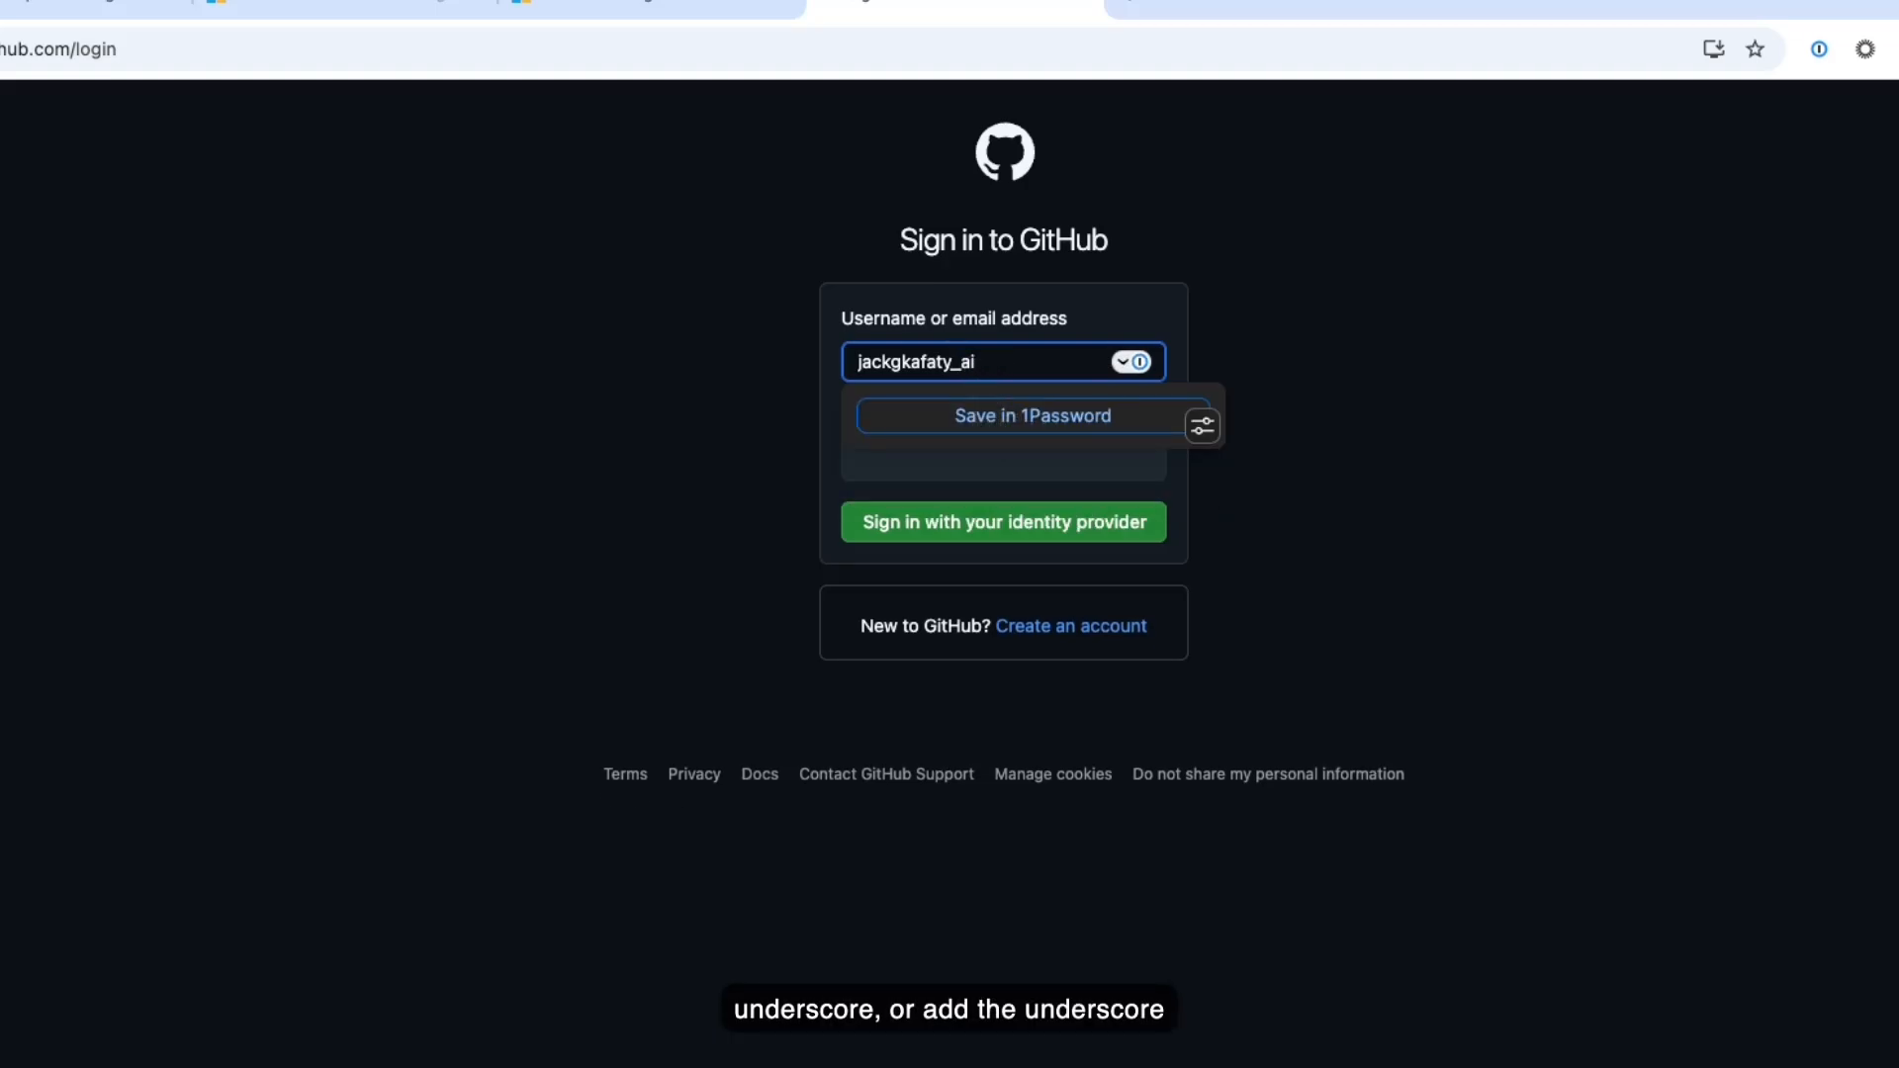
type("memu")
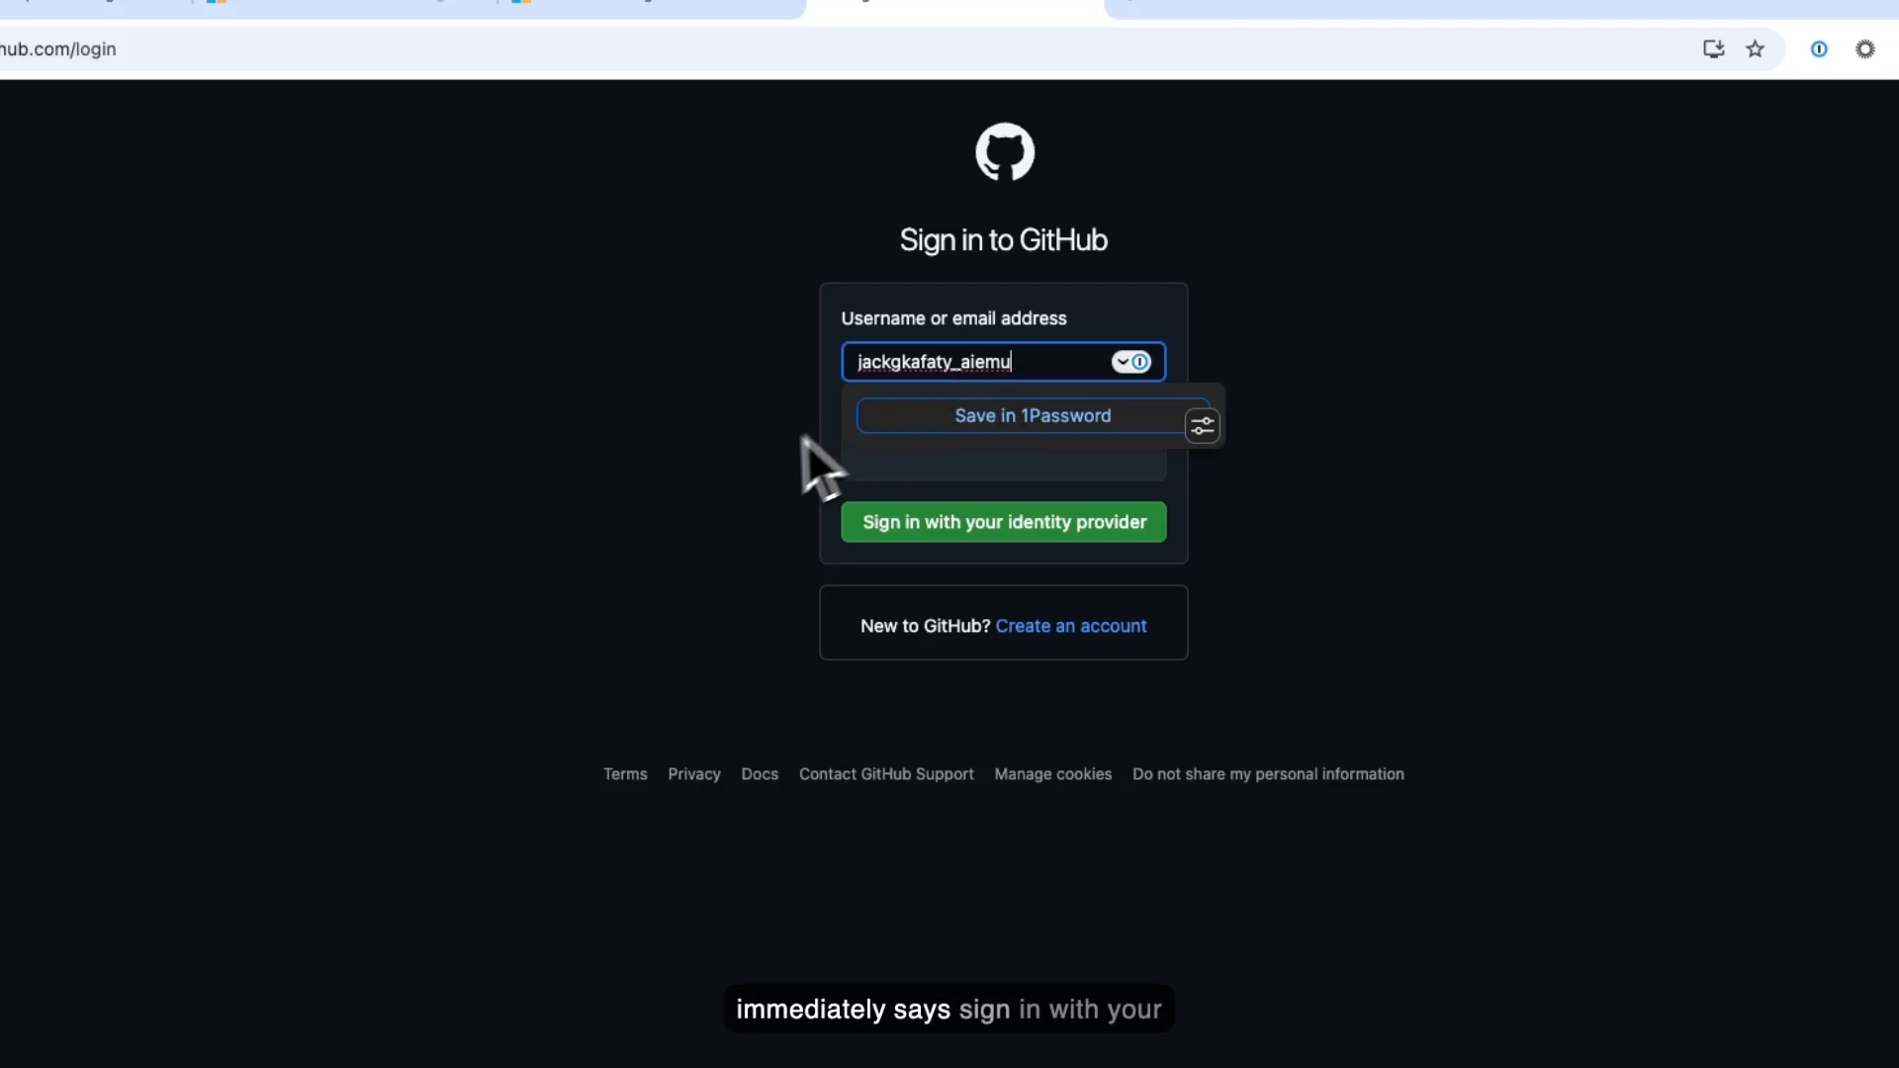
left_click(818, 458)
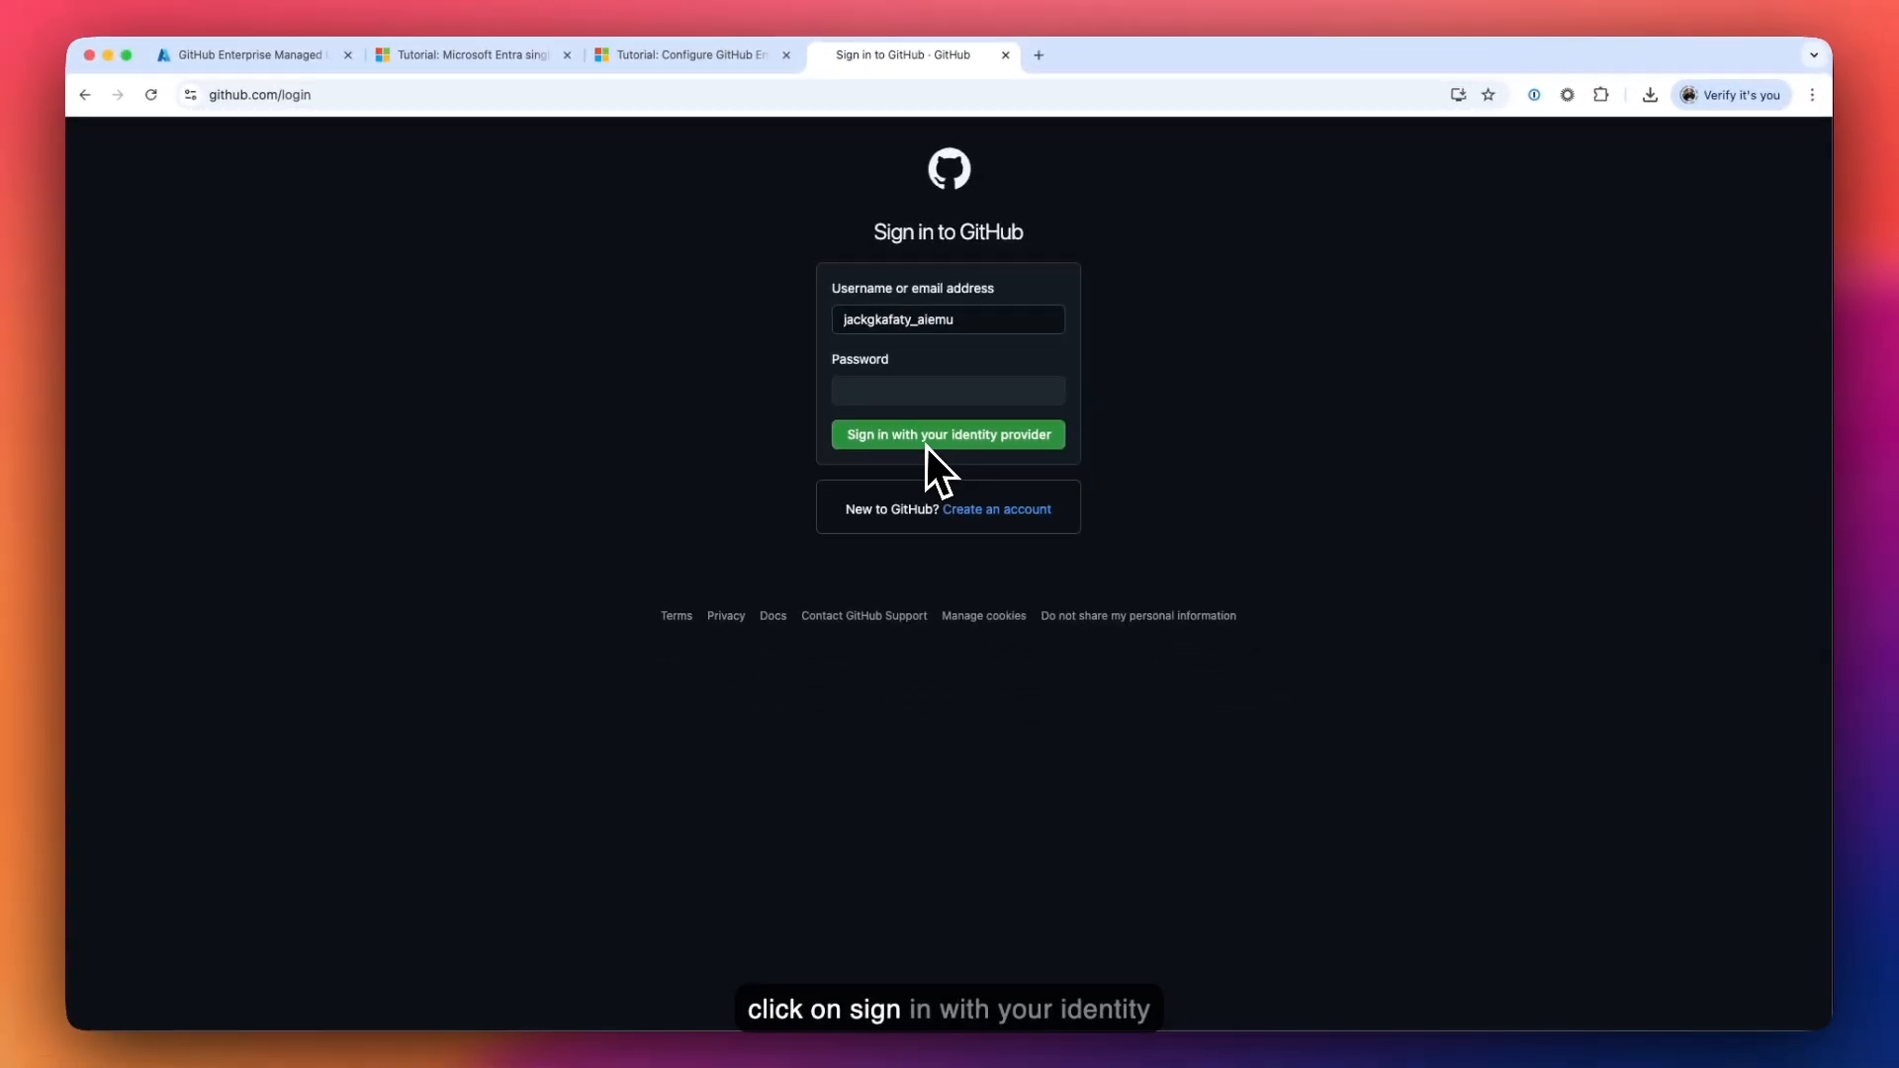
- Sign in through Microsoft Entra ID with the managed account, landing on the copilot_emu dashboard
left_click(965, 441)
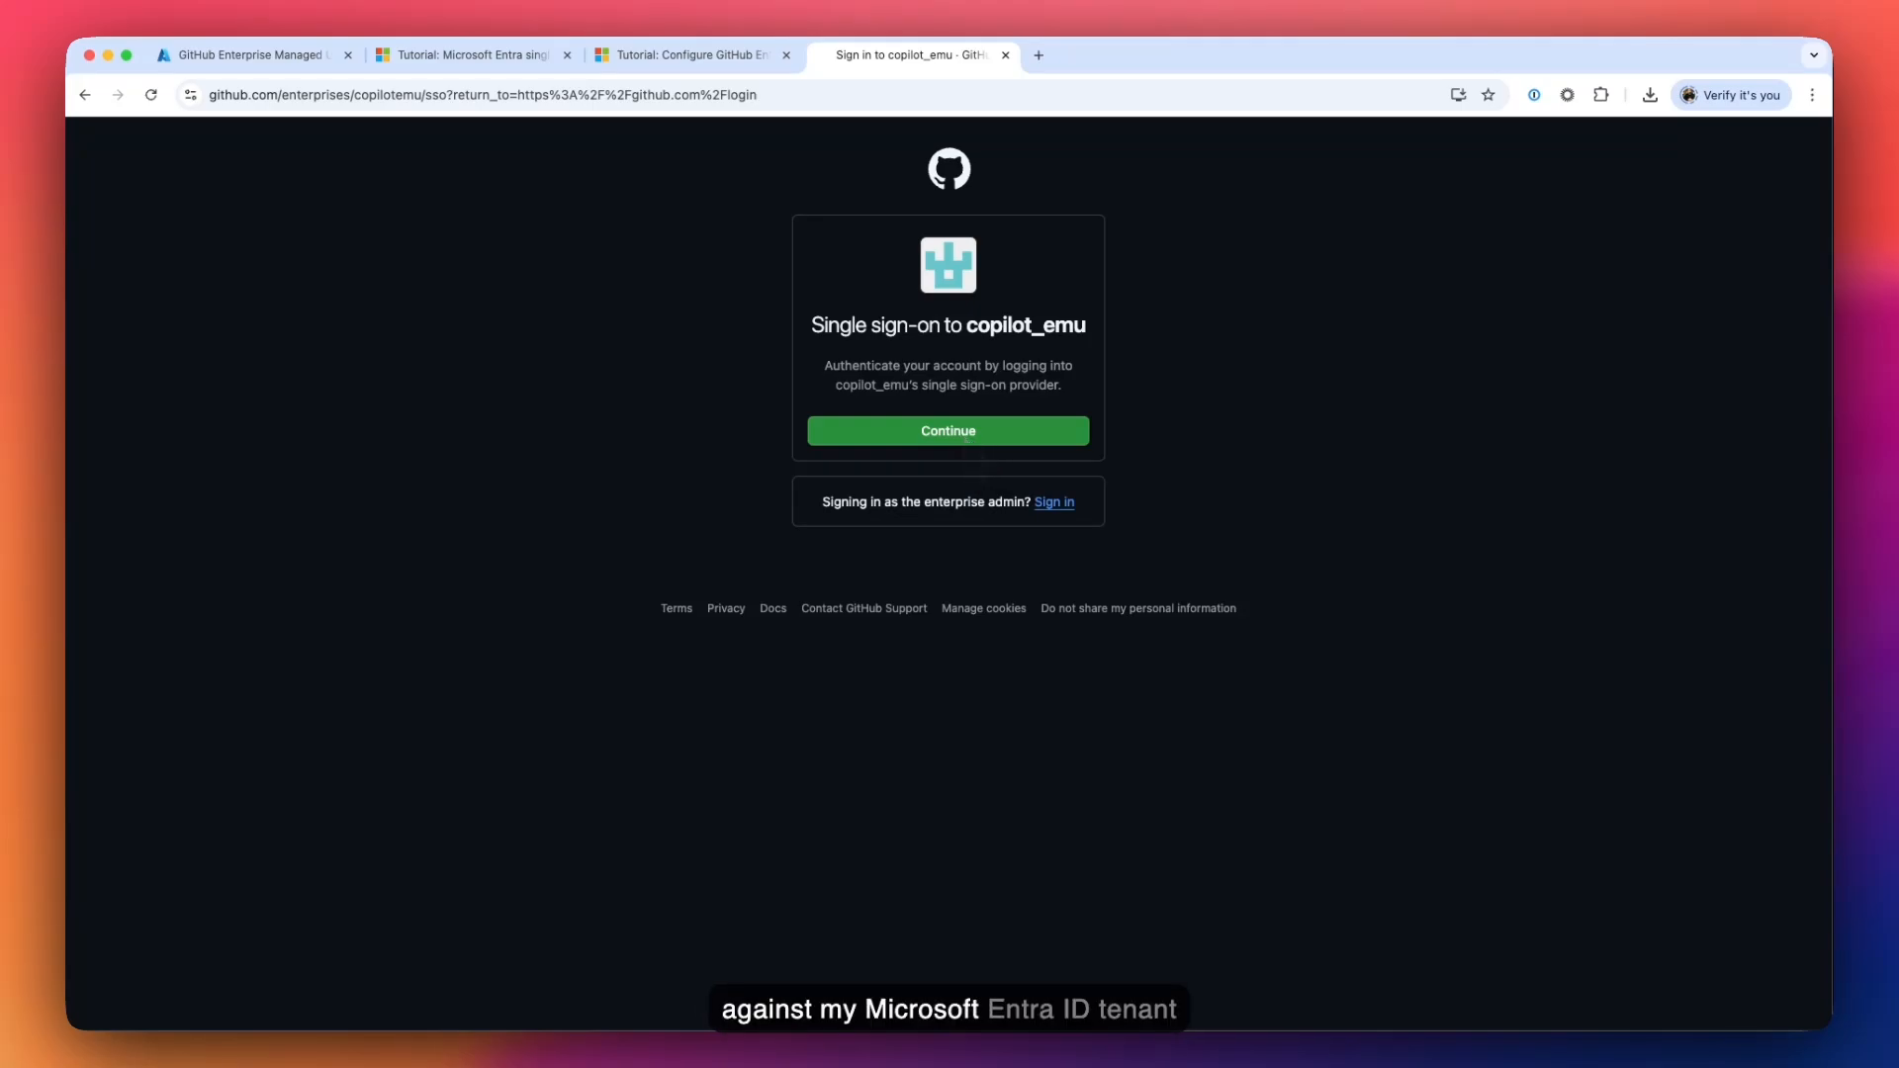
left_click(970, 436)
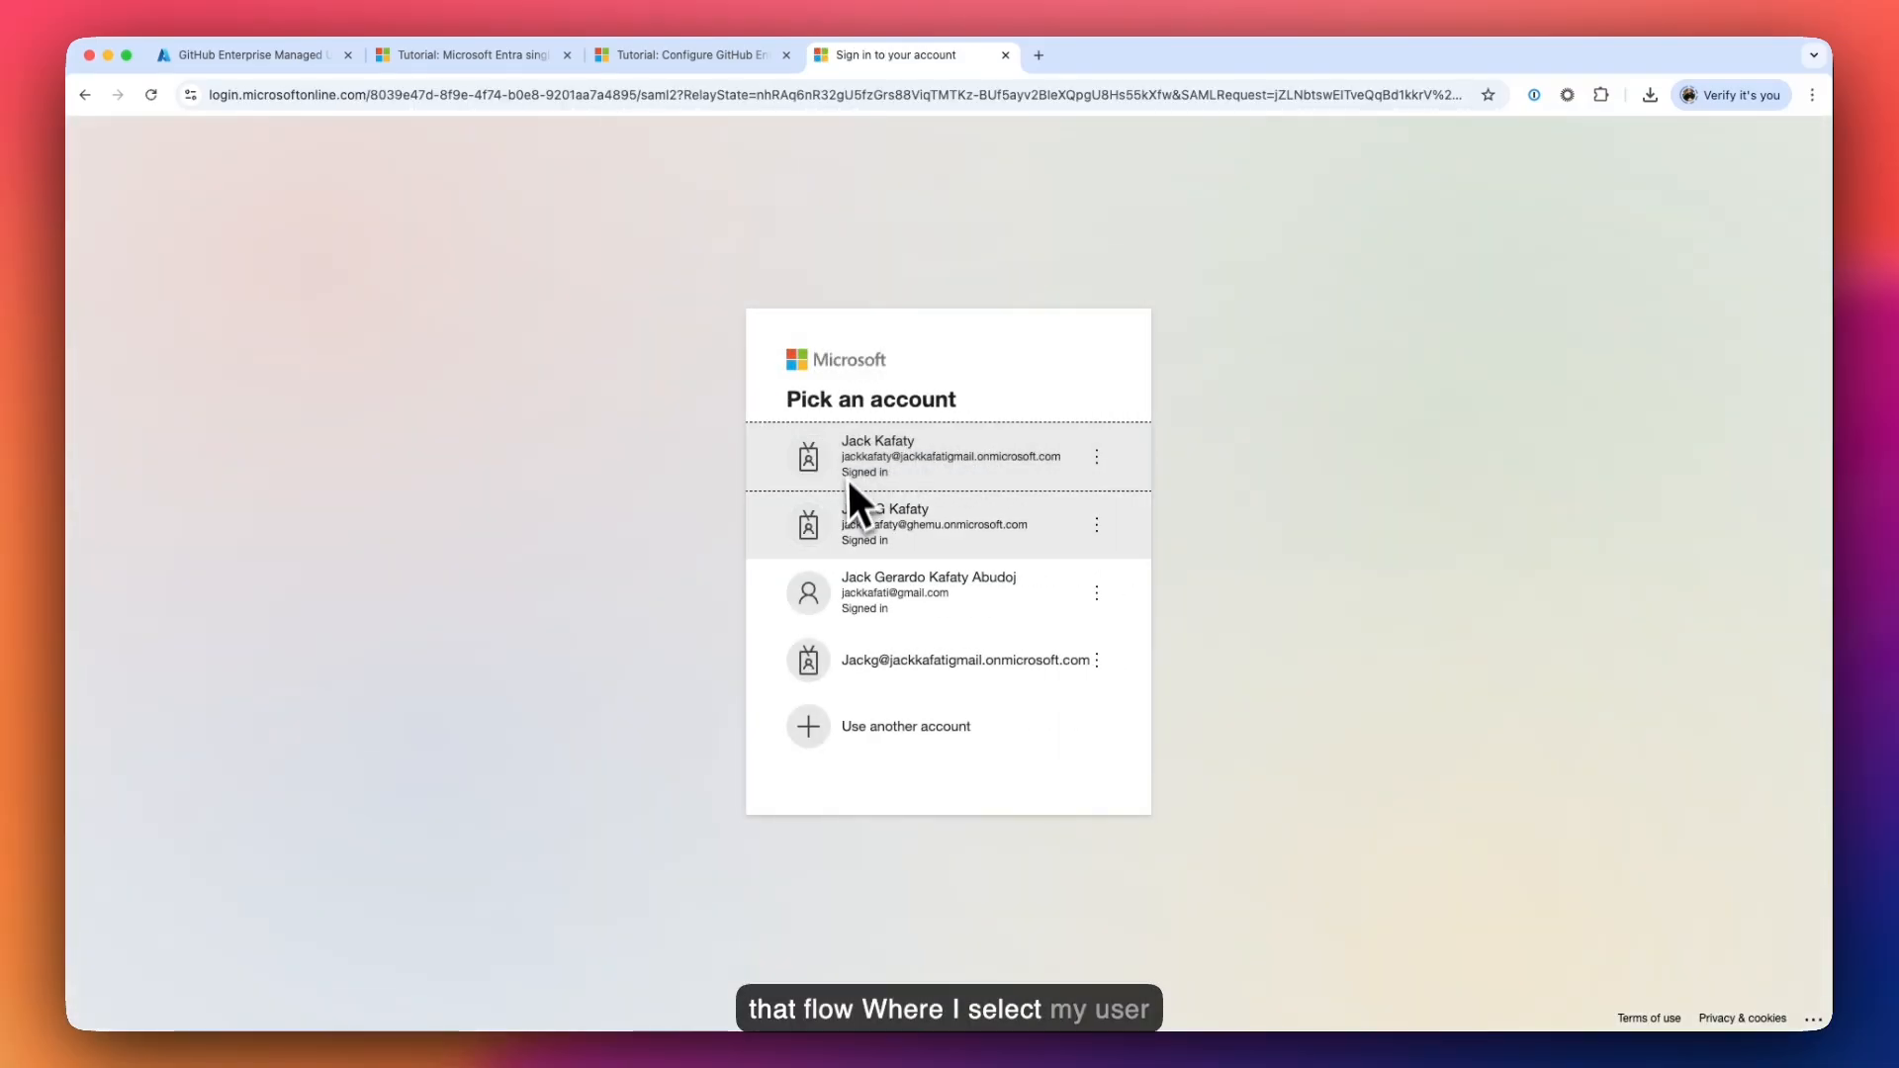
left_click(922, 536)
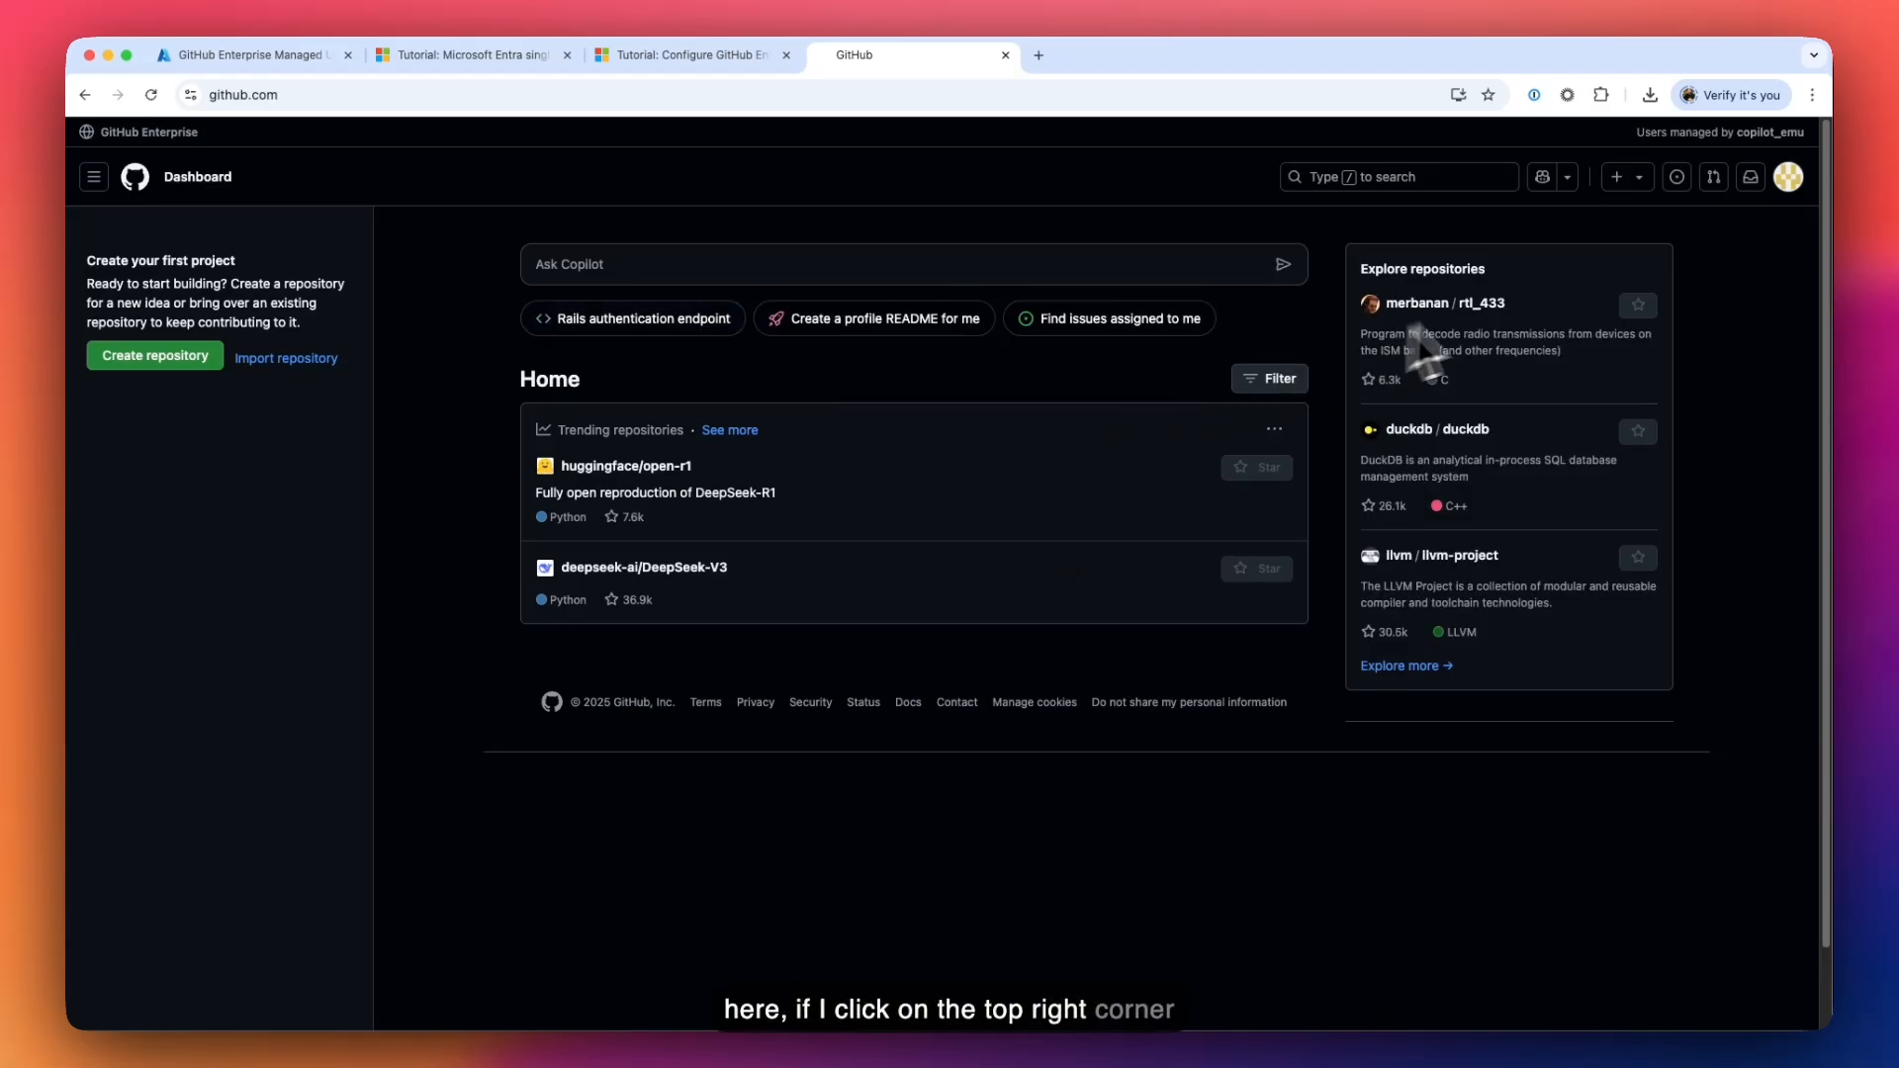
- In the copilot_emu enterprise, check People and Policies, then open the Identity provider SSO page
left_click(1787, 178)
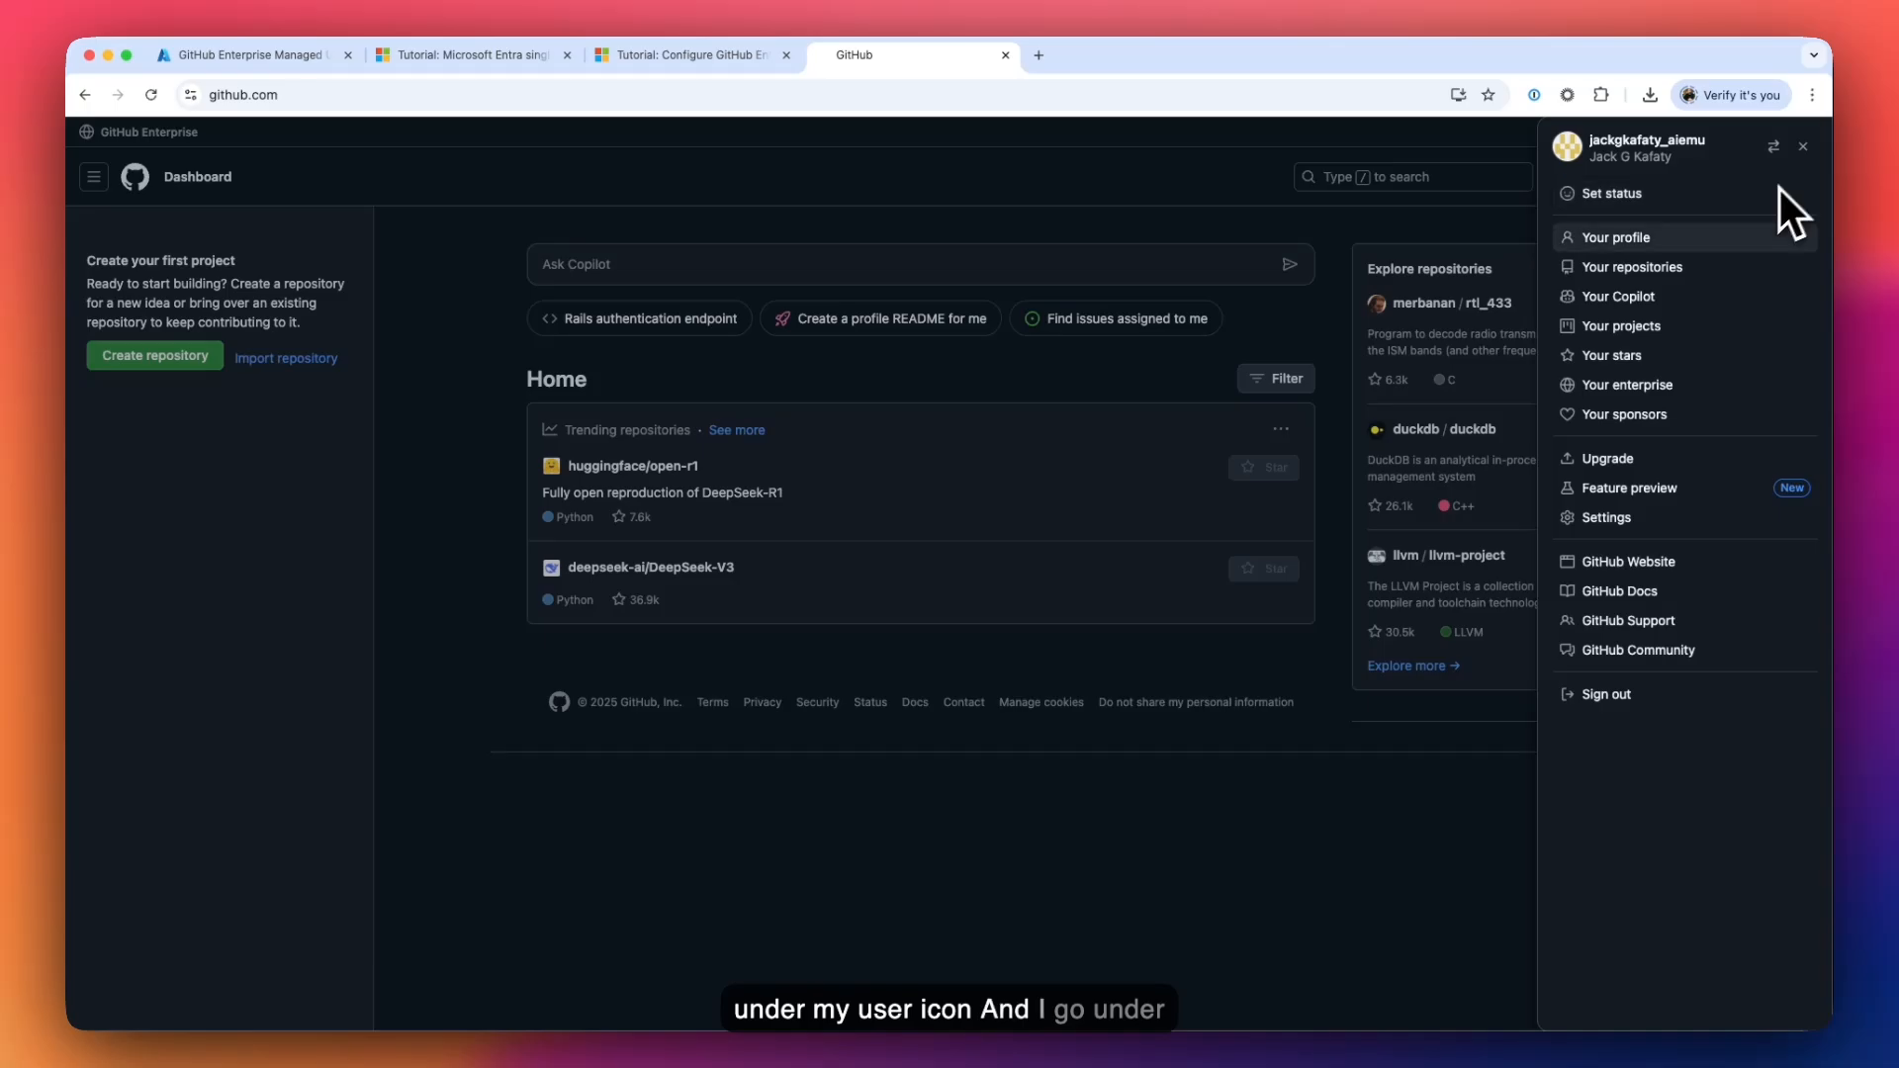
left_click(1648, 385)
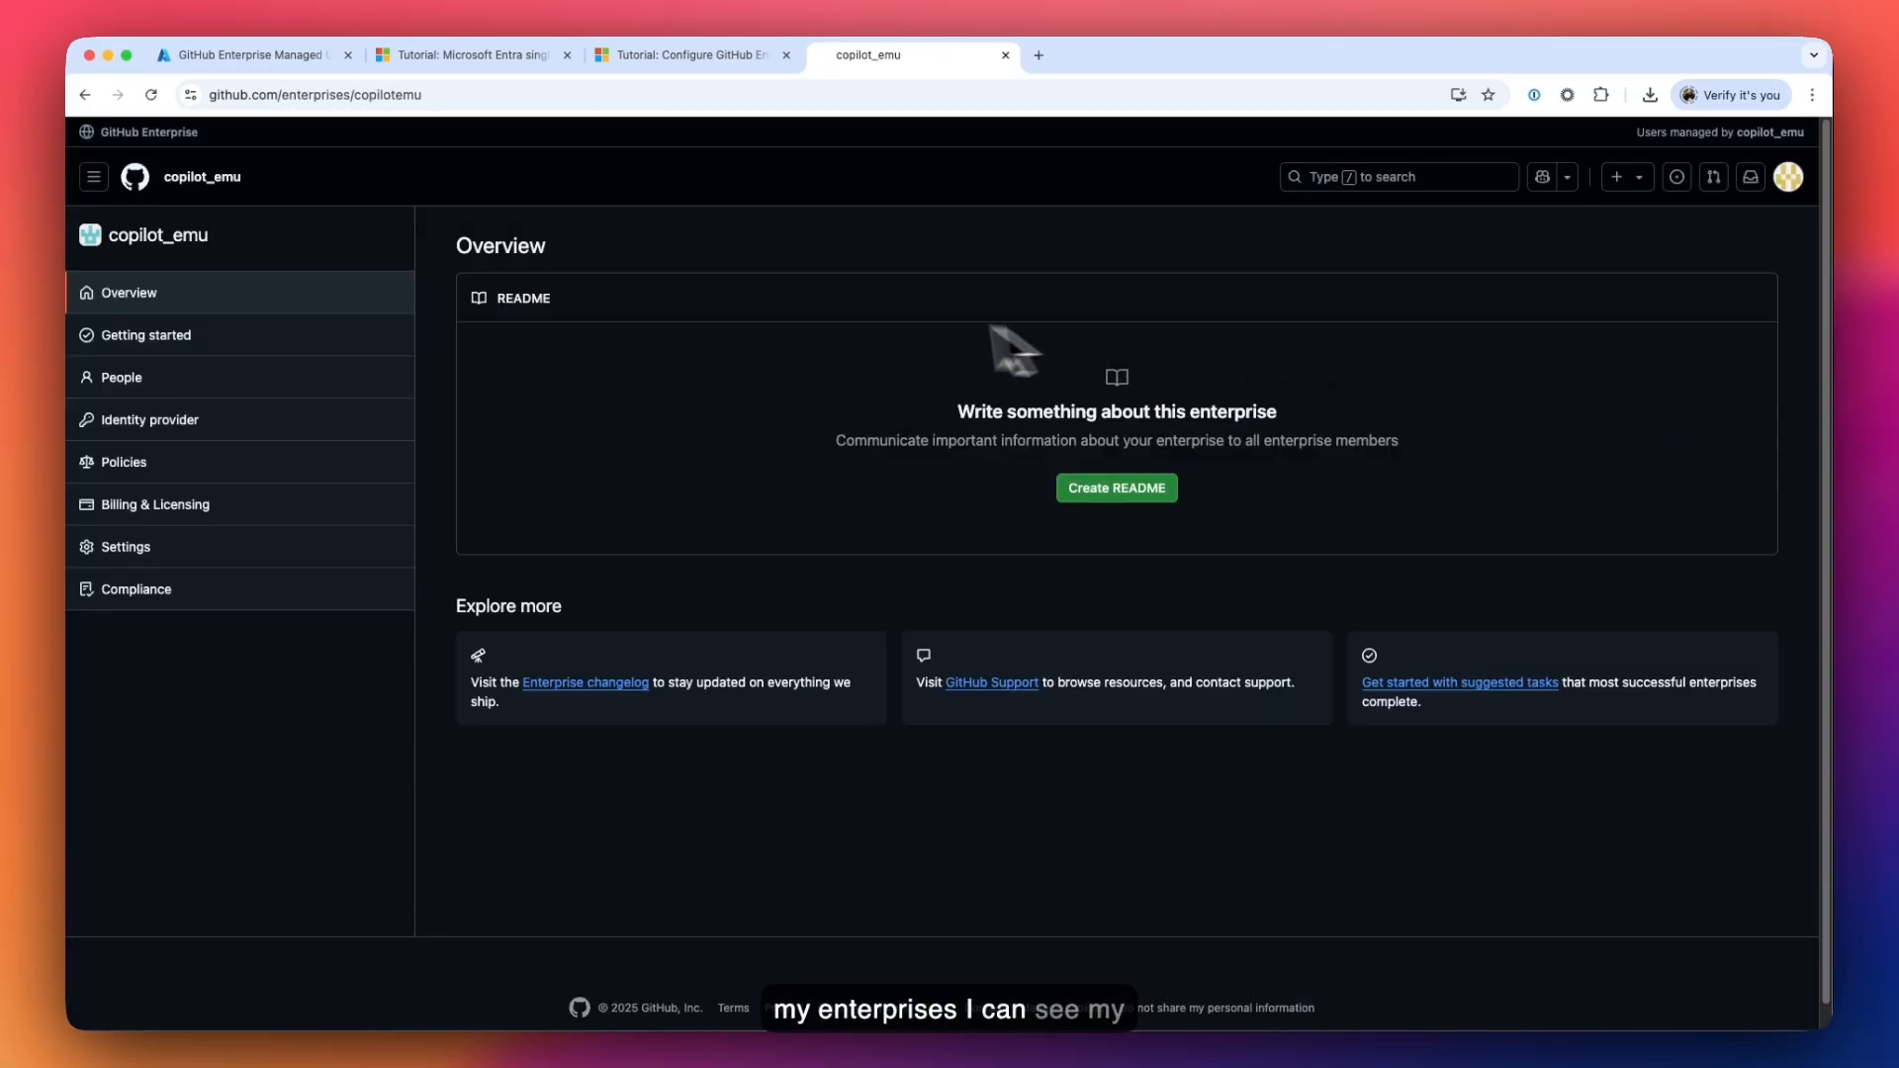
left_click(202, 368)
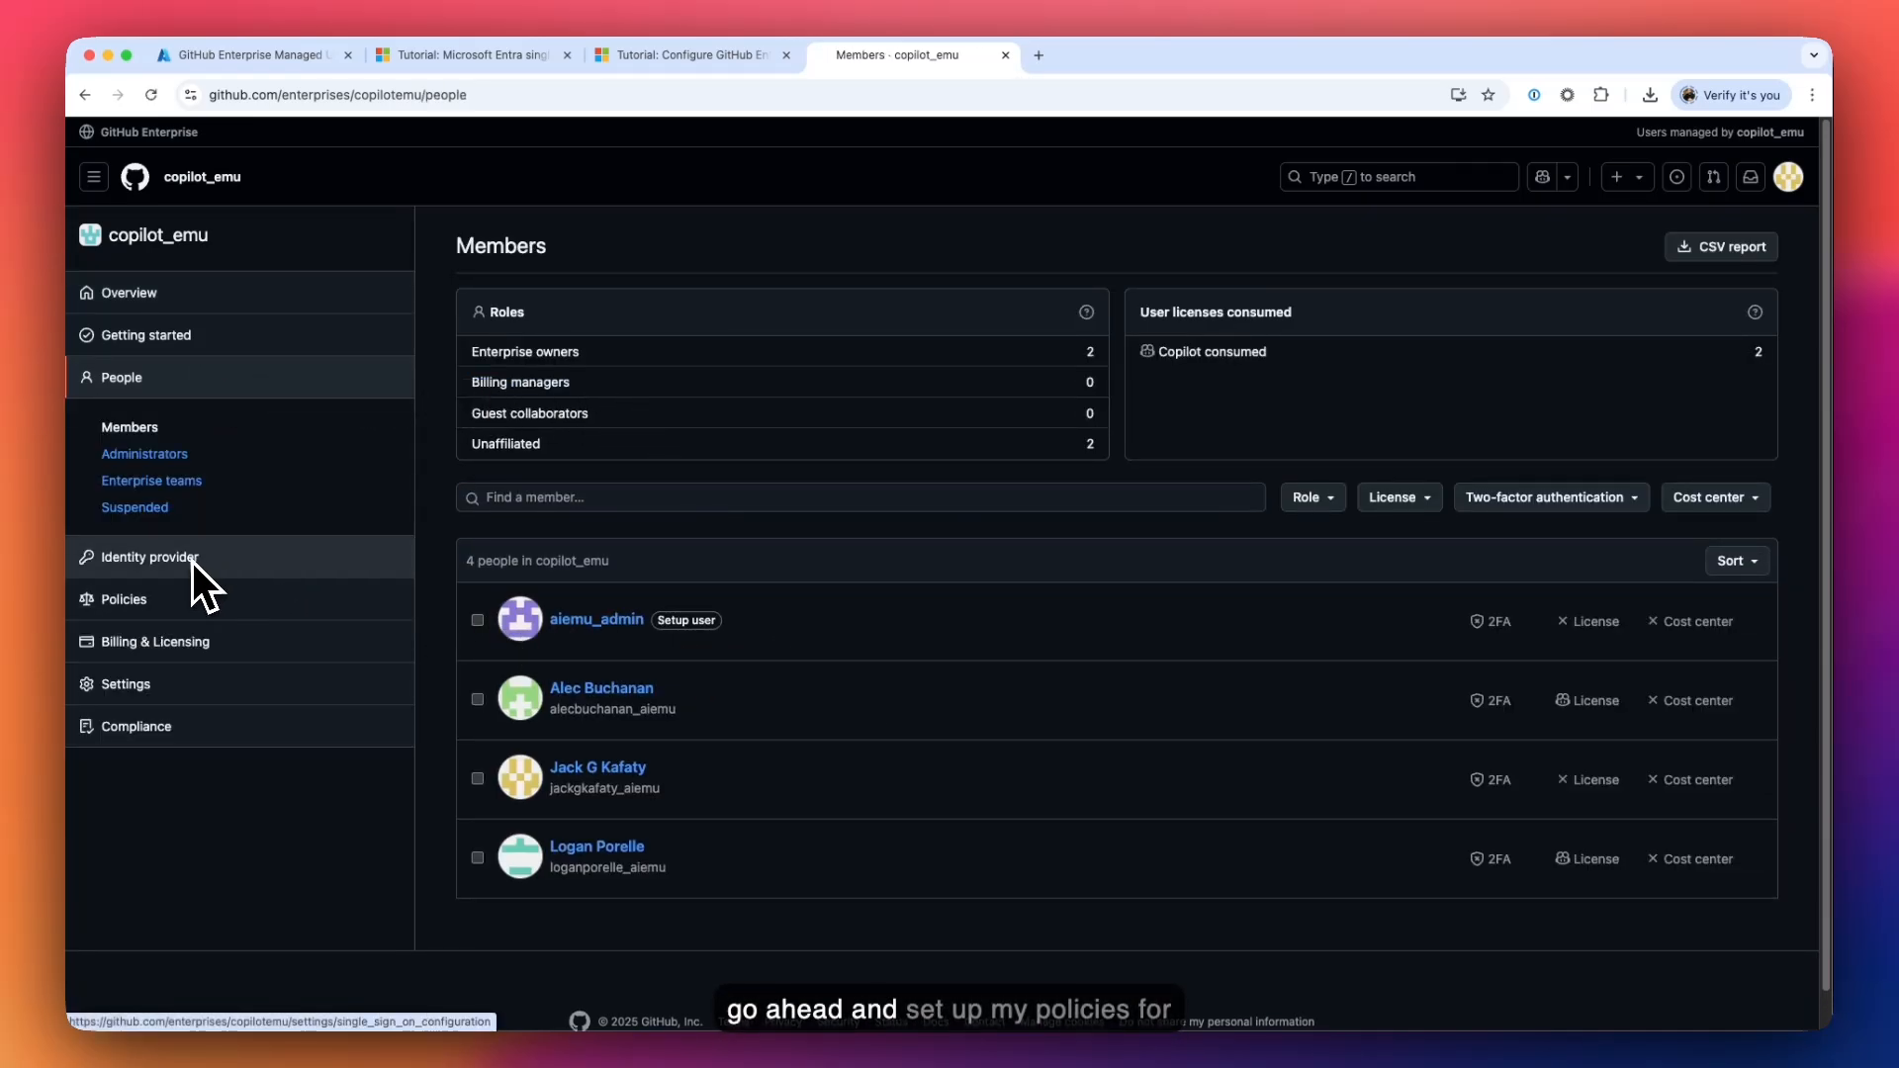
left_click(139, 606)
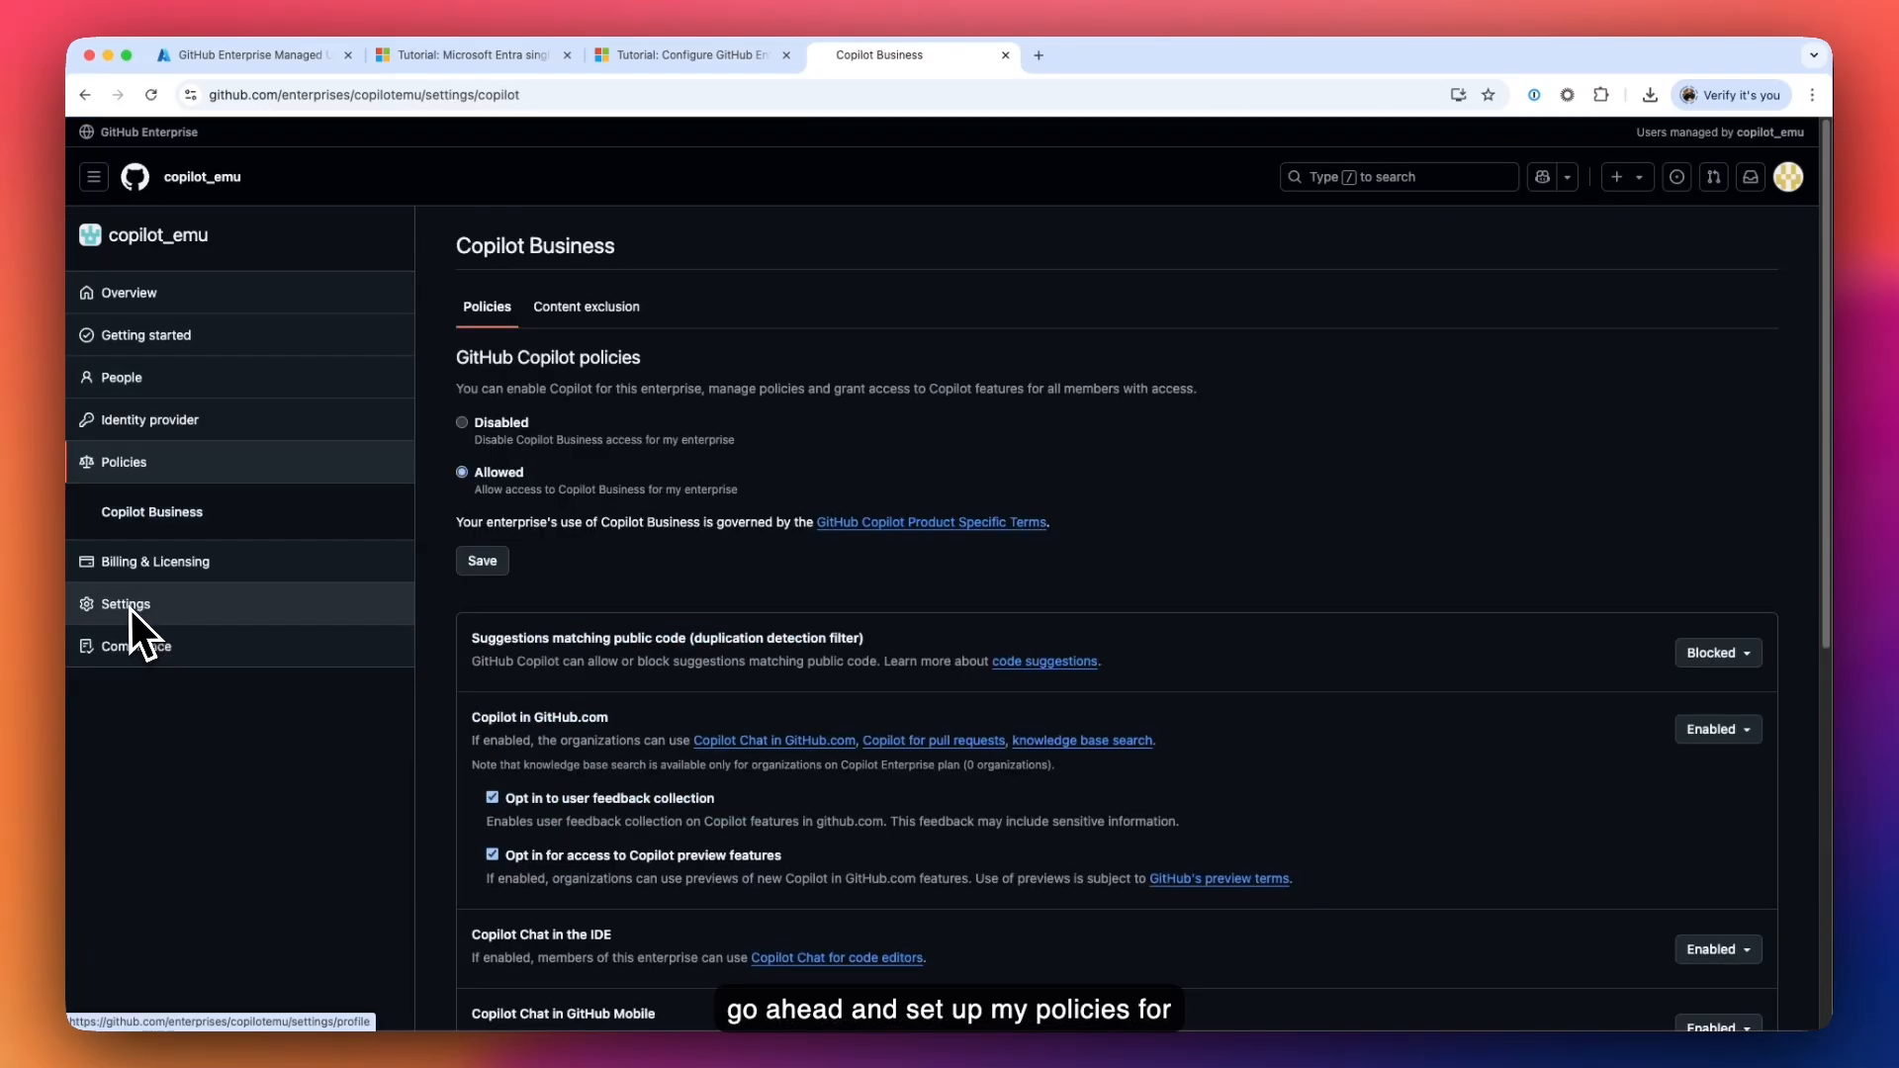
left_click(172, 431)
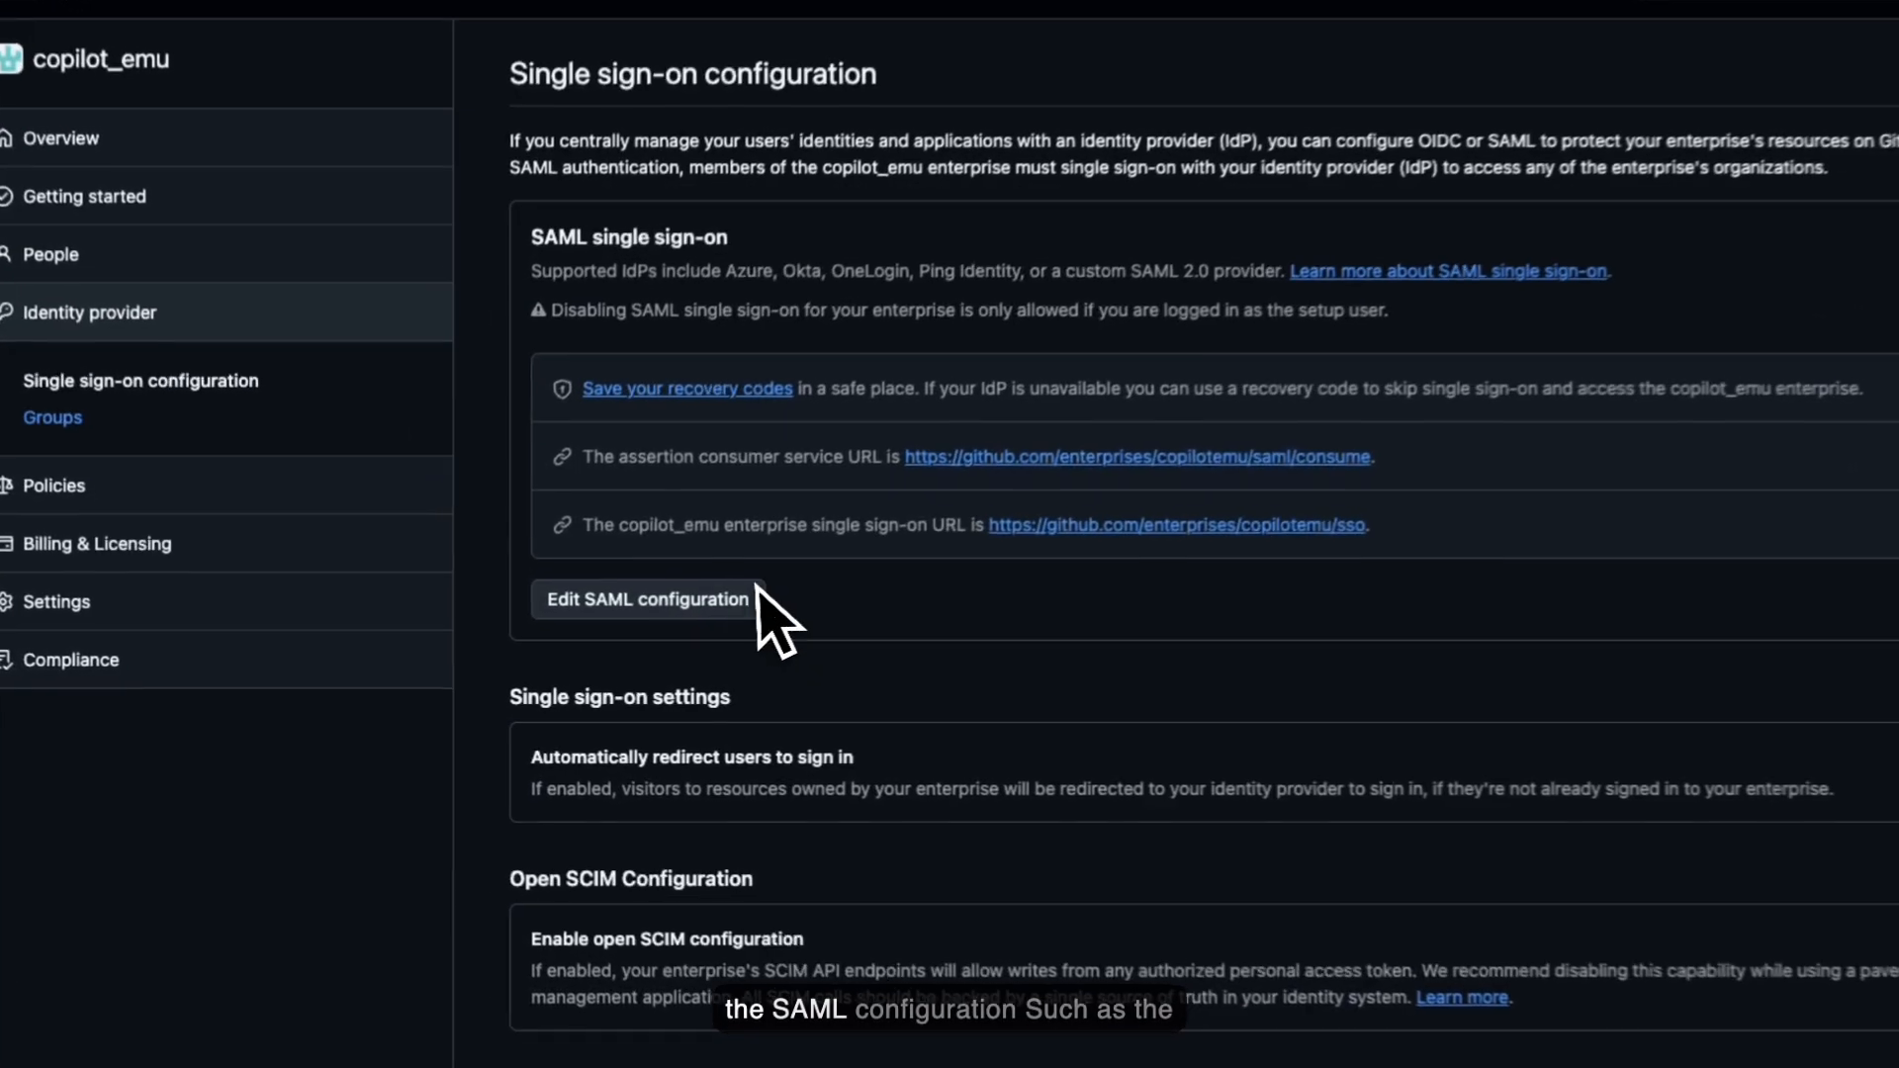
- Open the SAML configuration editor and inspect the Sign on URL, Issuer and public certificate
left_click(690, 605)
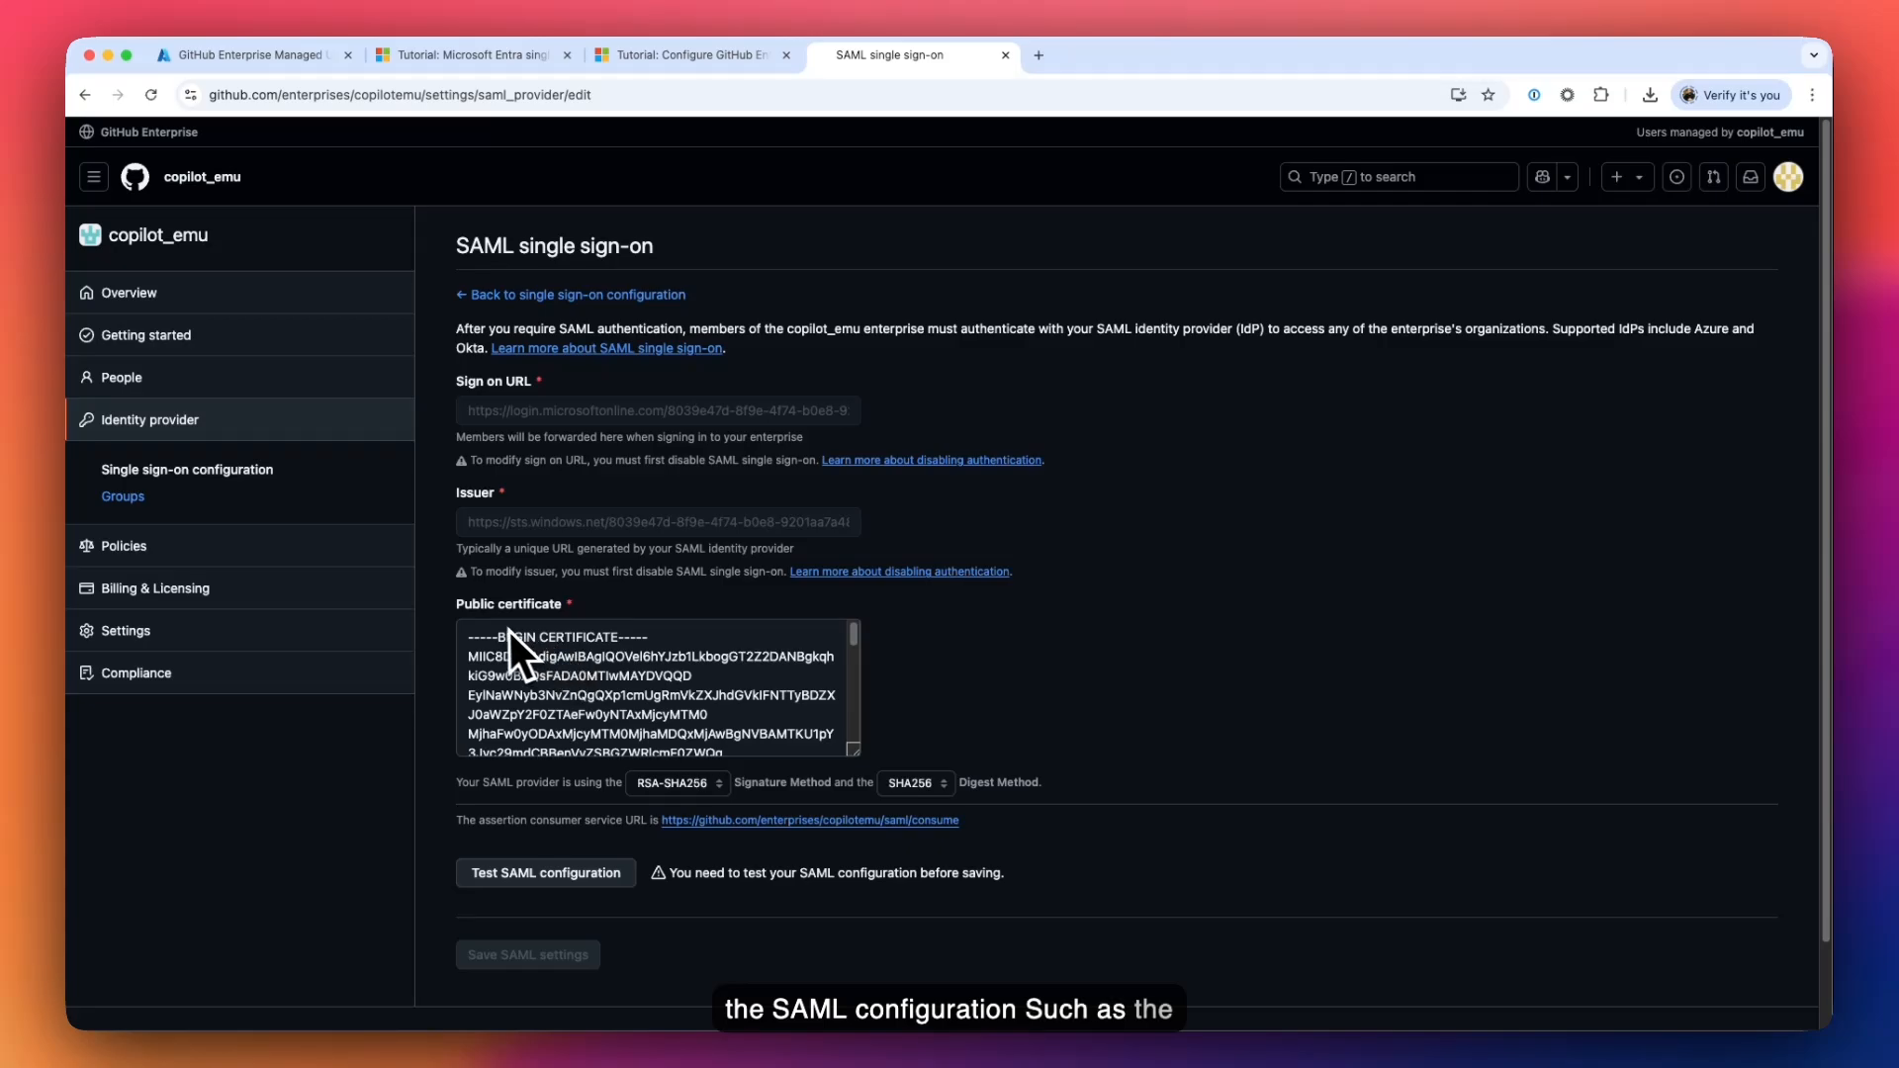
left_click_drag(510, 635, 694, 716)
left_click(933, 706)
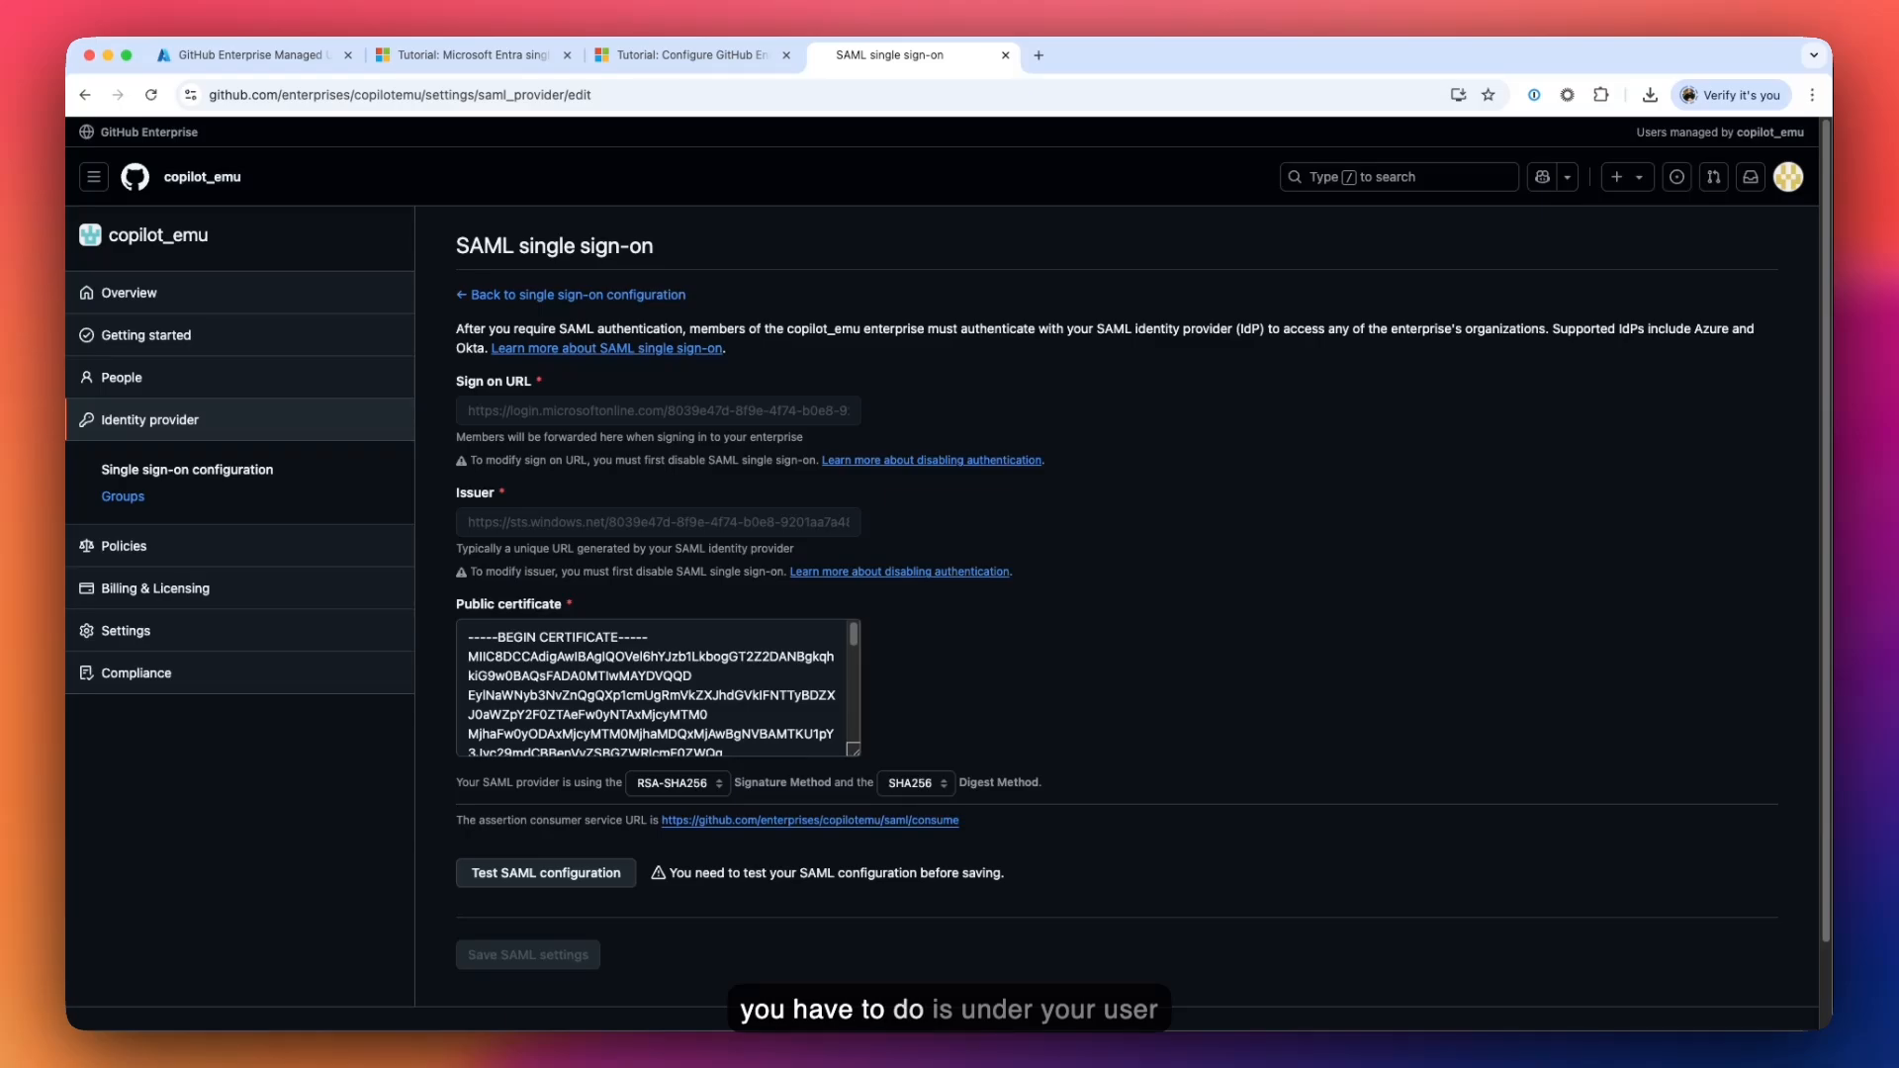
- Switch to Visual Studio Code and check which accounts are signed in
key("super+Tab")
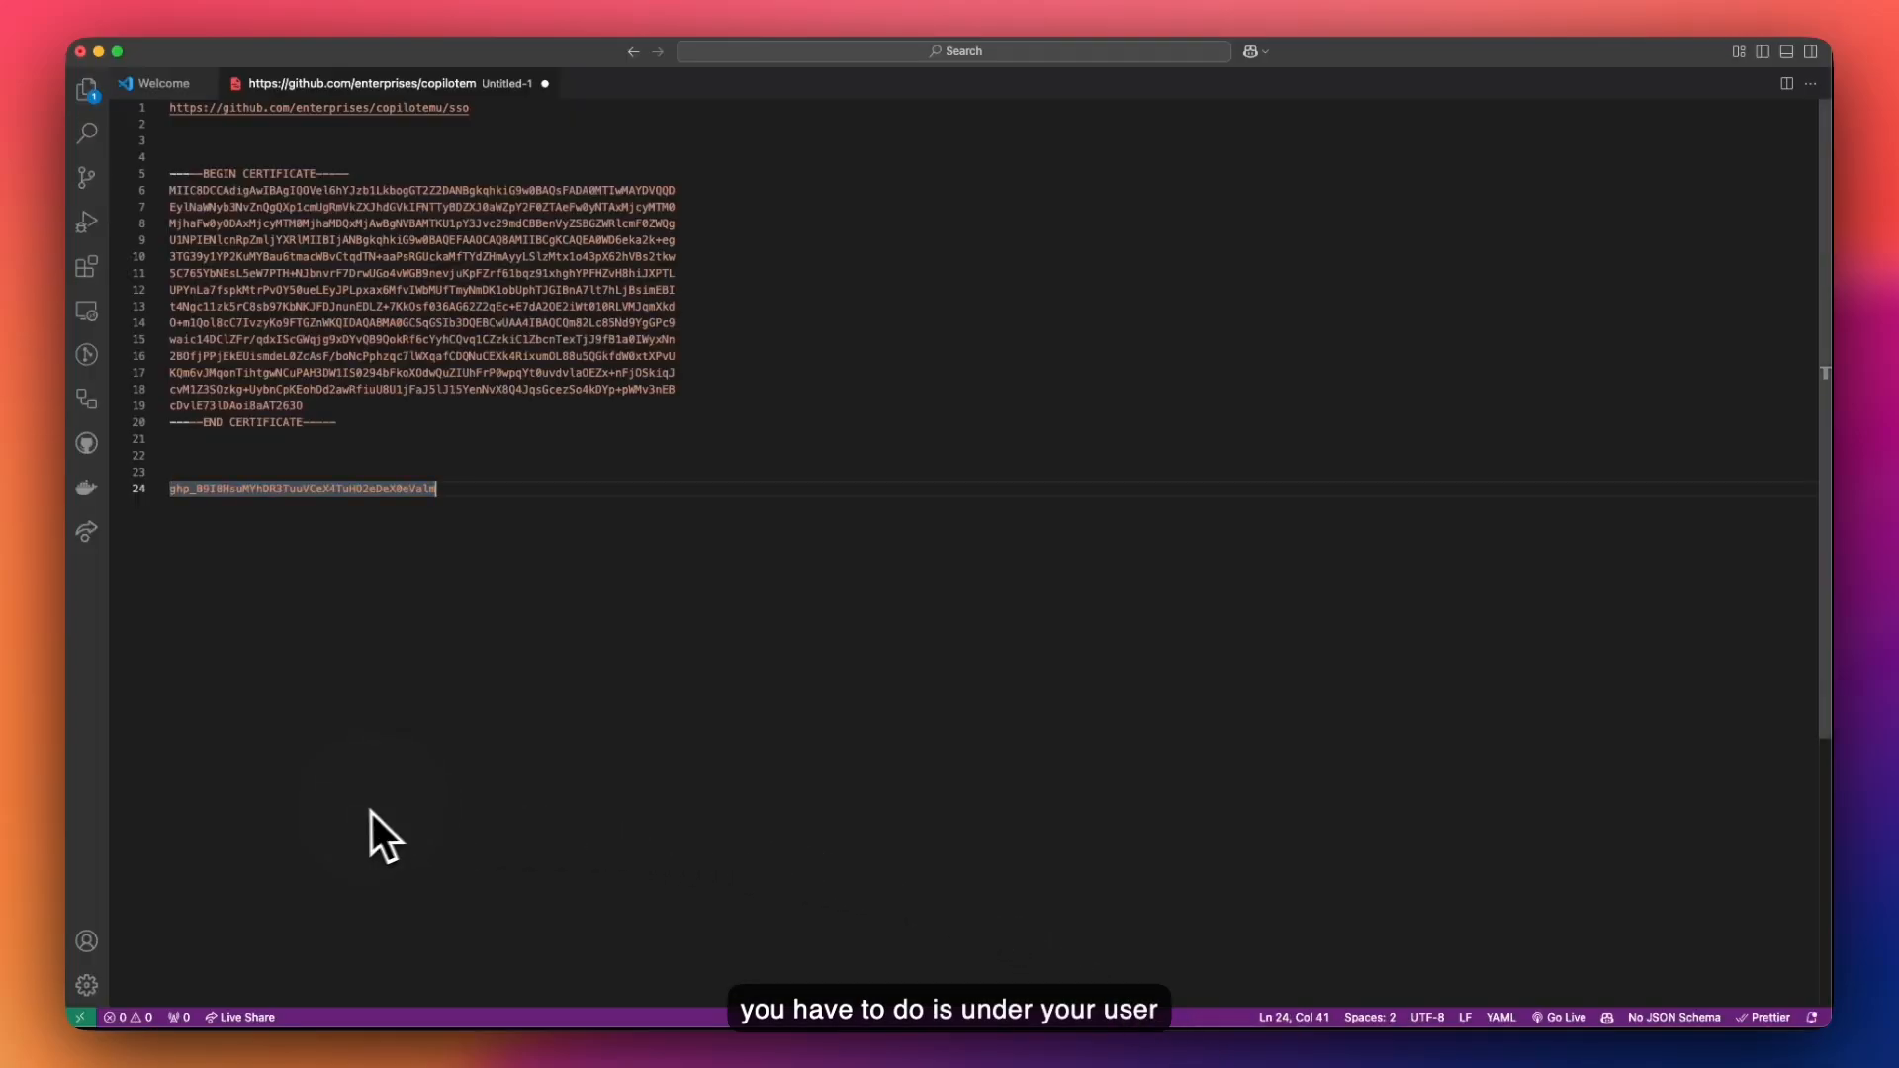
left_click(91, 942)
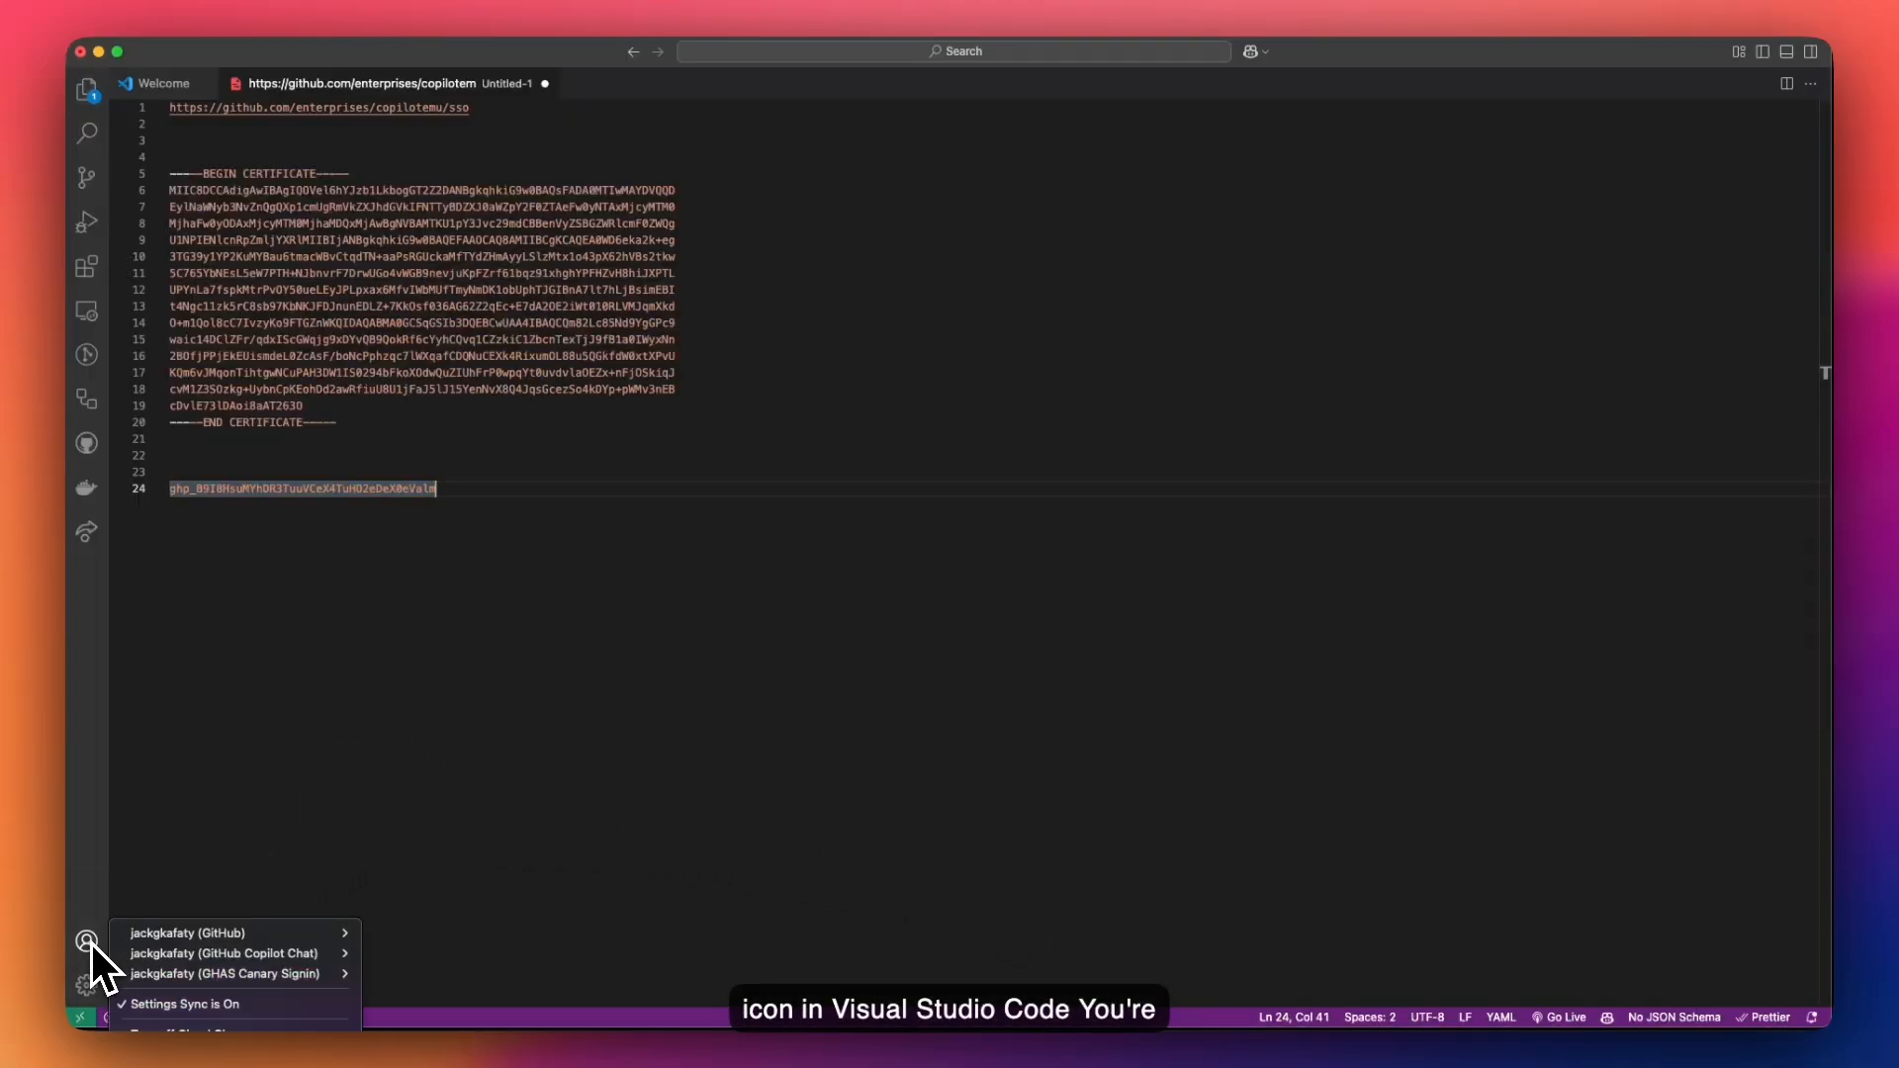
mouse_move(188, 938)
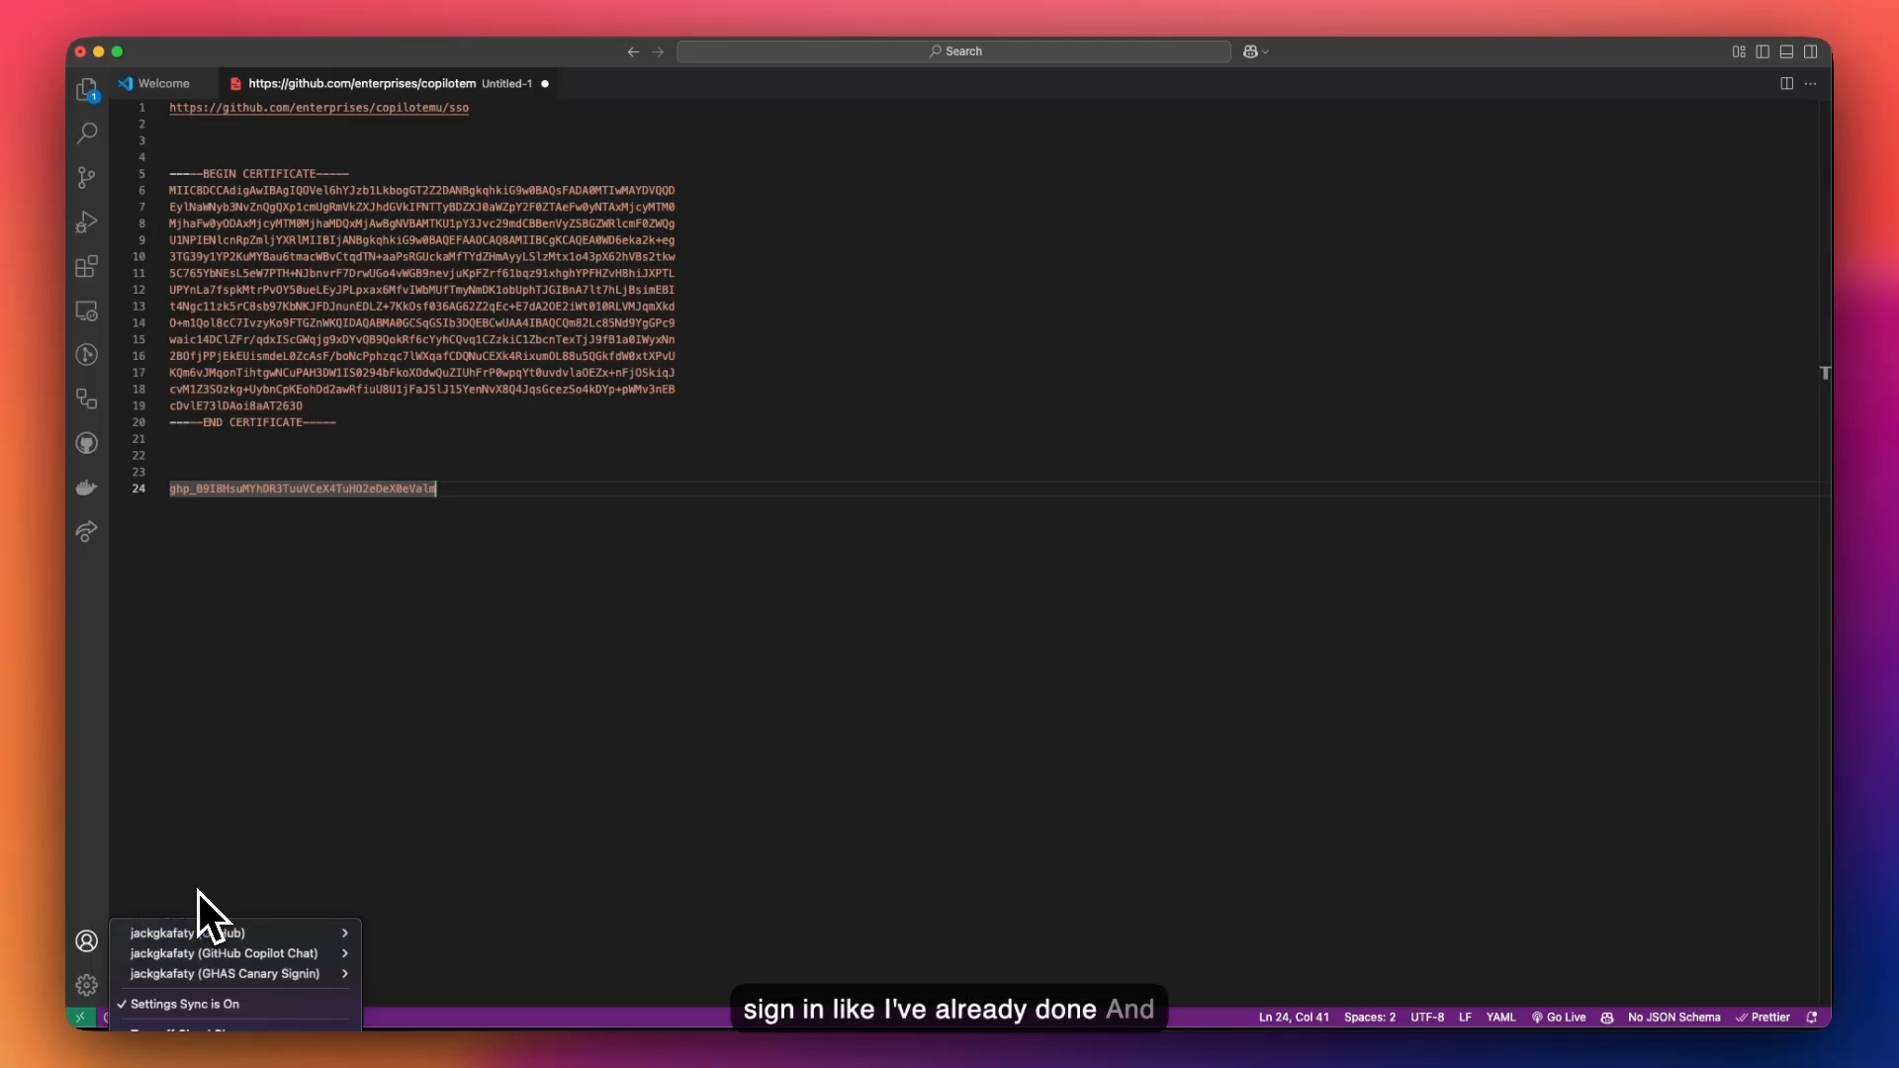
left_click(198, 893)
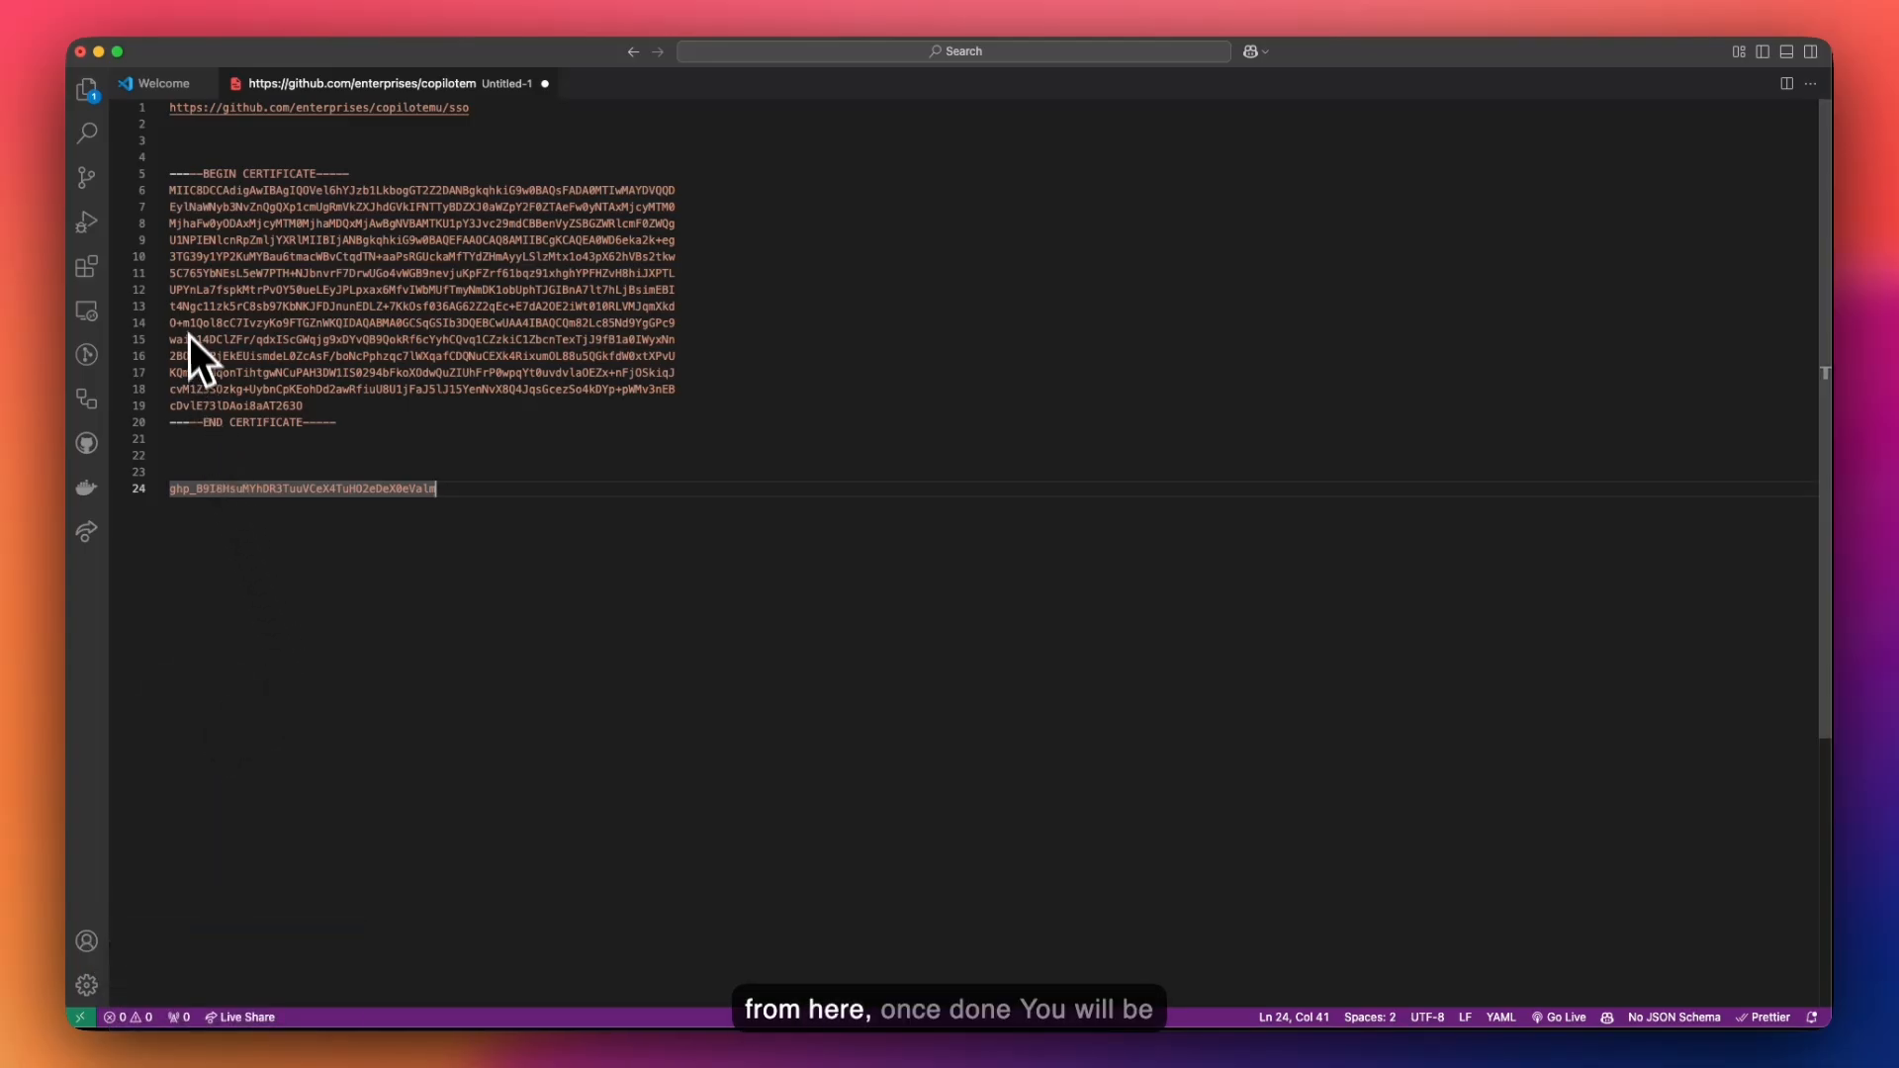
- Search the Extensions view for 'copilot' to find the GitHub Copilot and Copilot Chat extensions
left_click(174, 85)
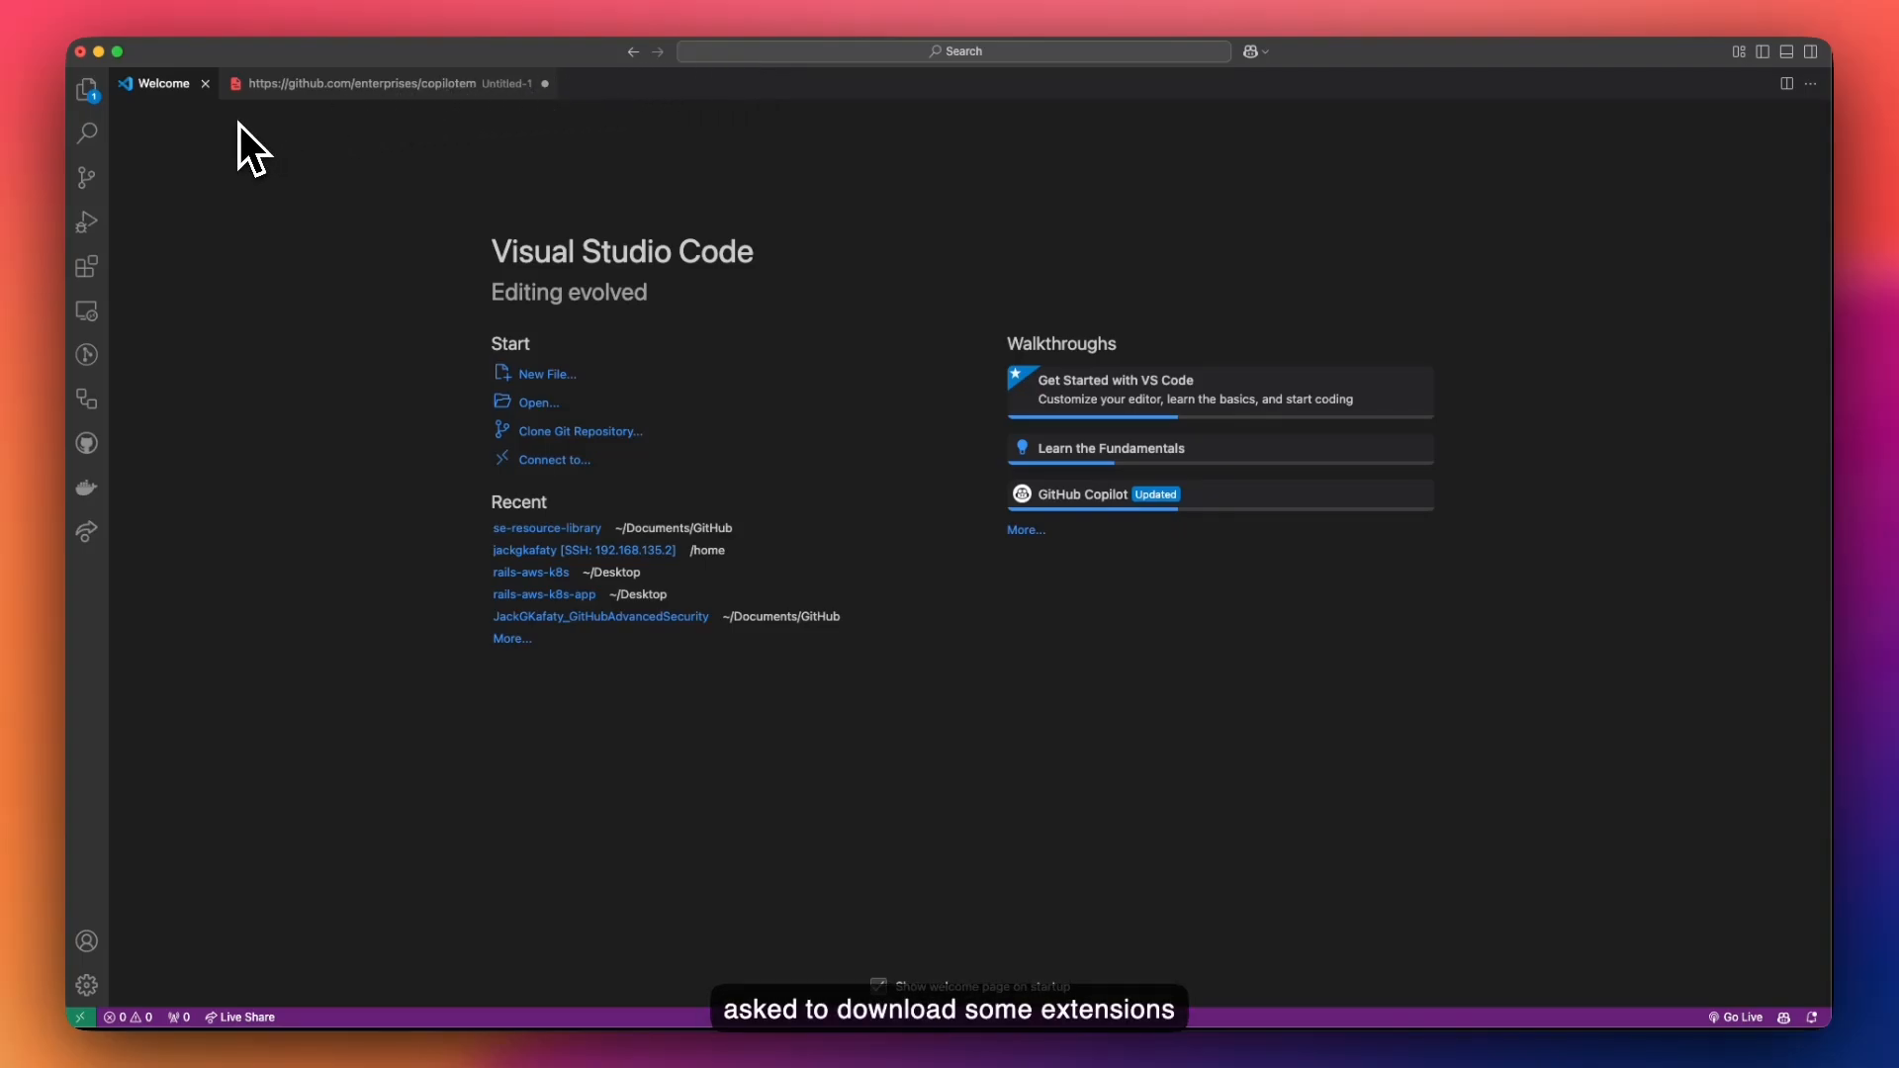
left_click(87, 265)
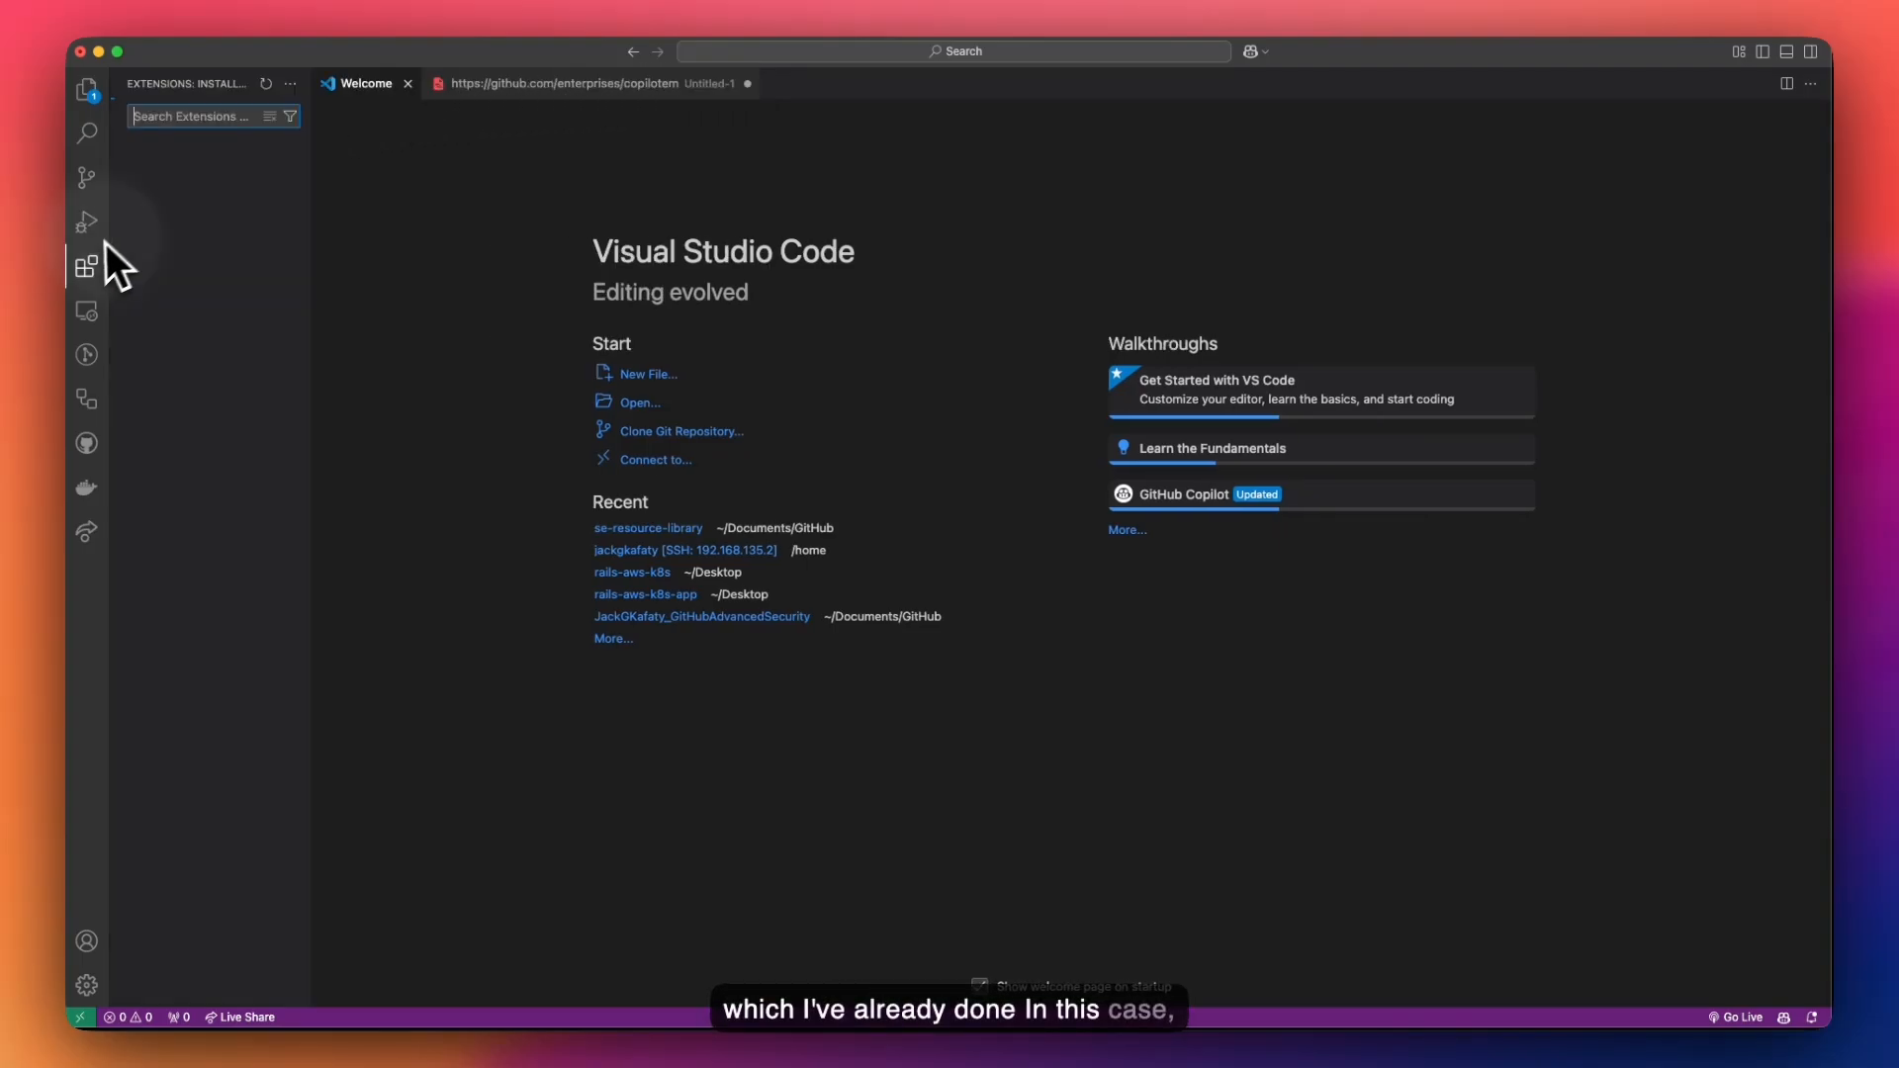
type("copilot")
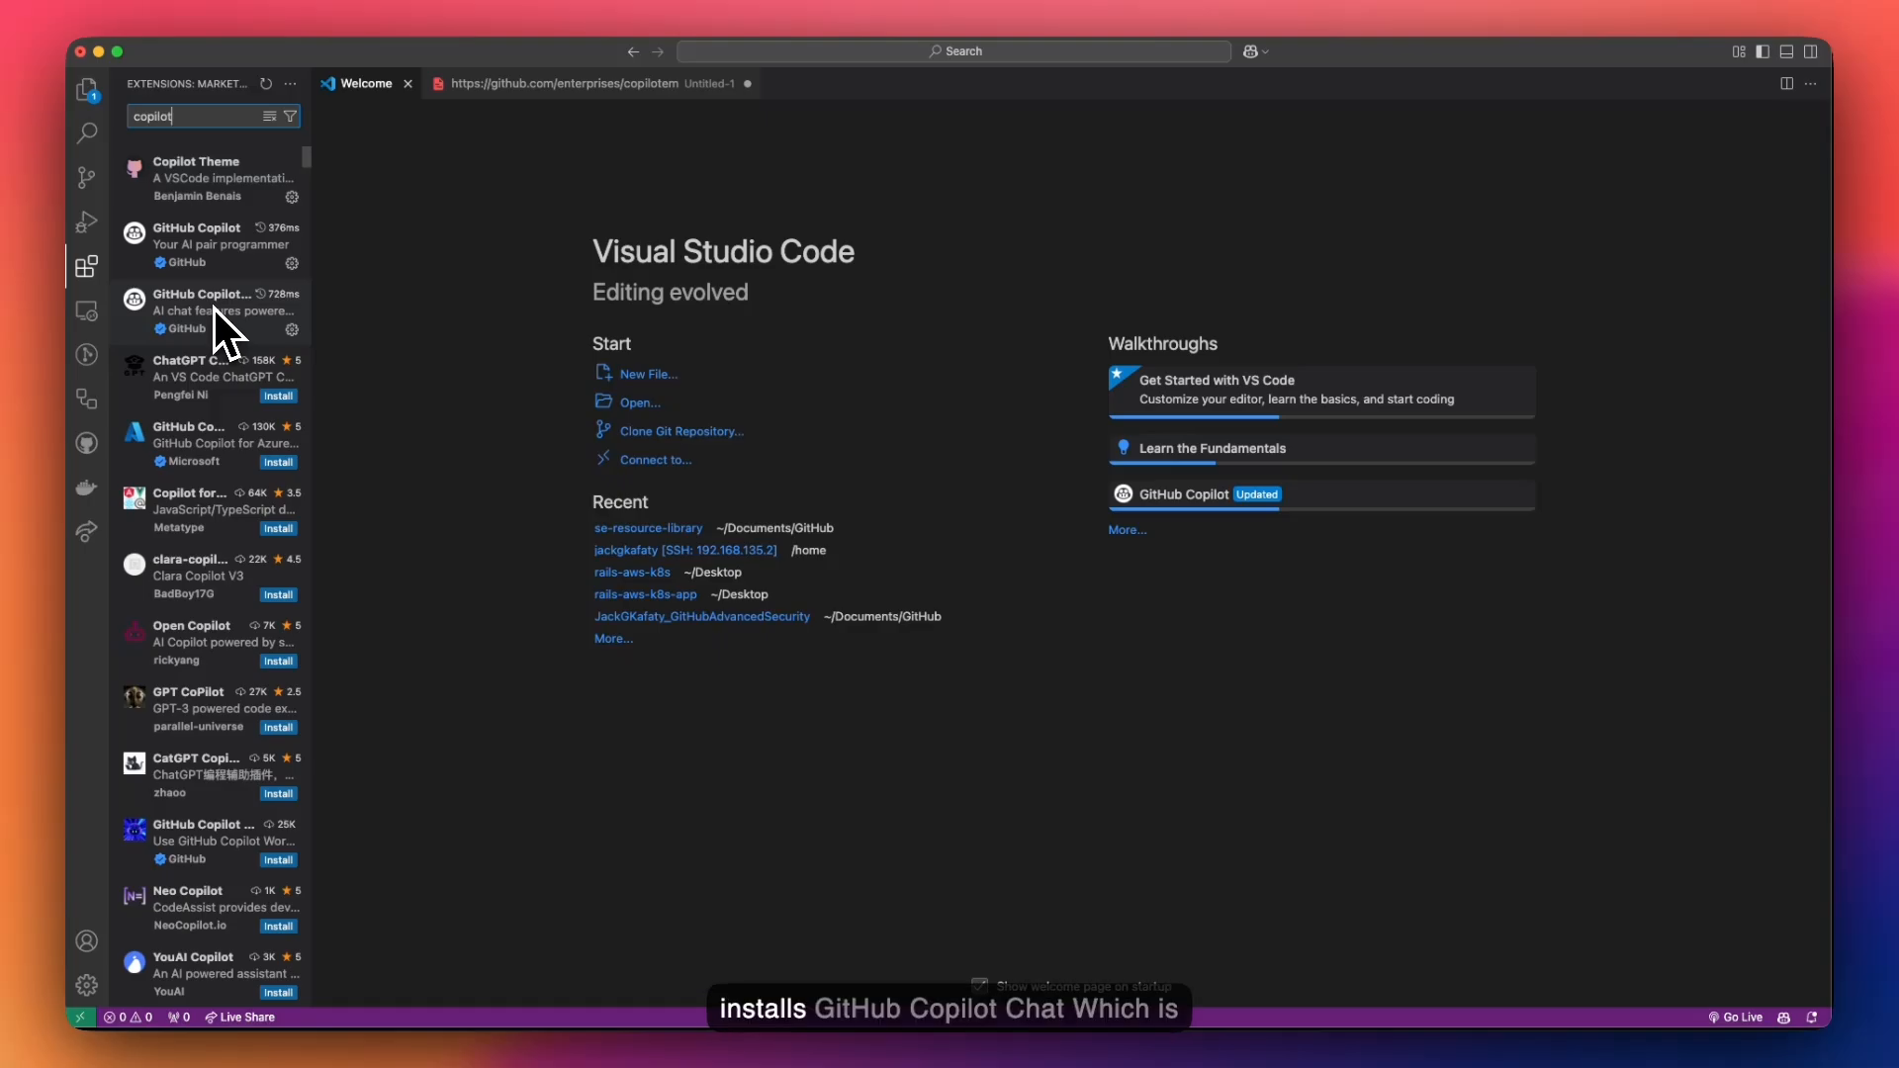
left_click_drag(317, 198, 453, 217)
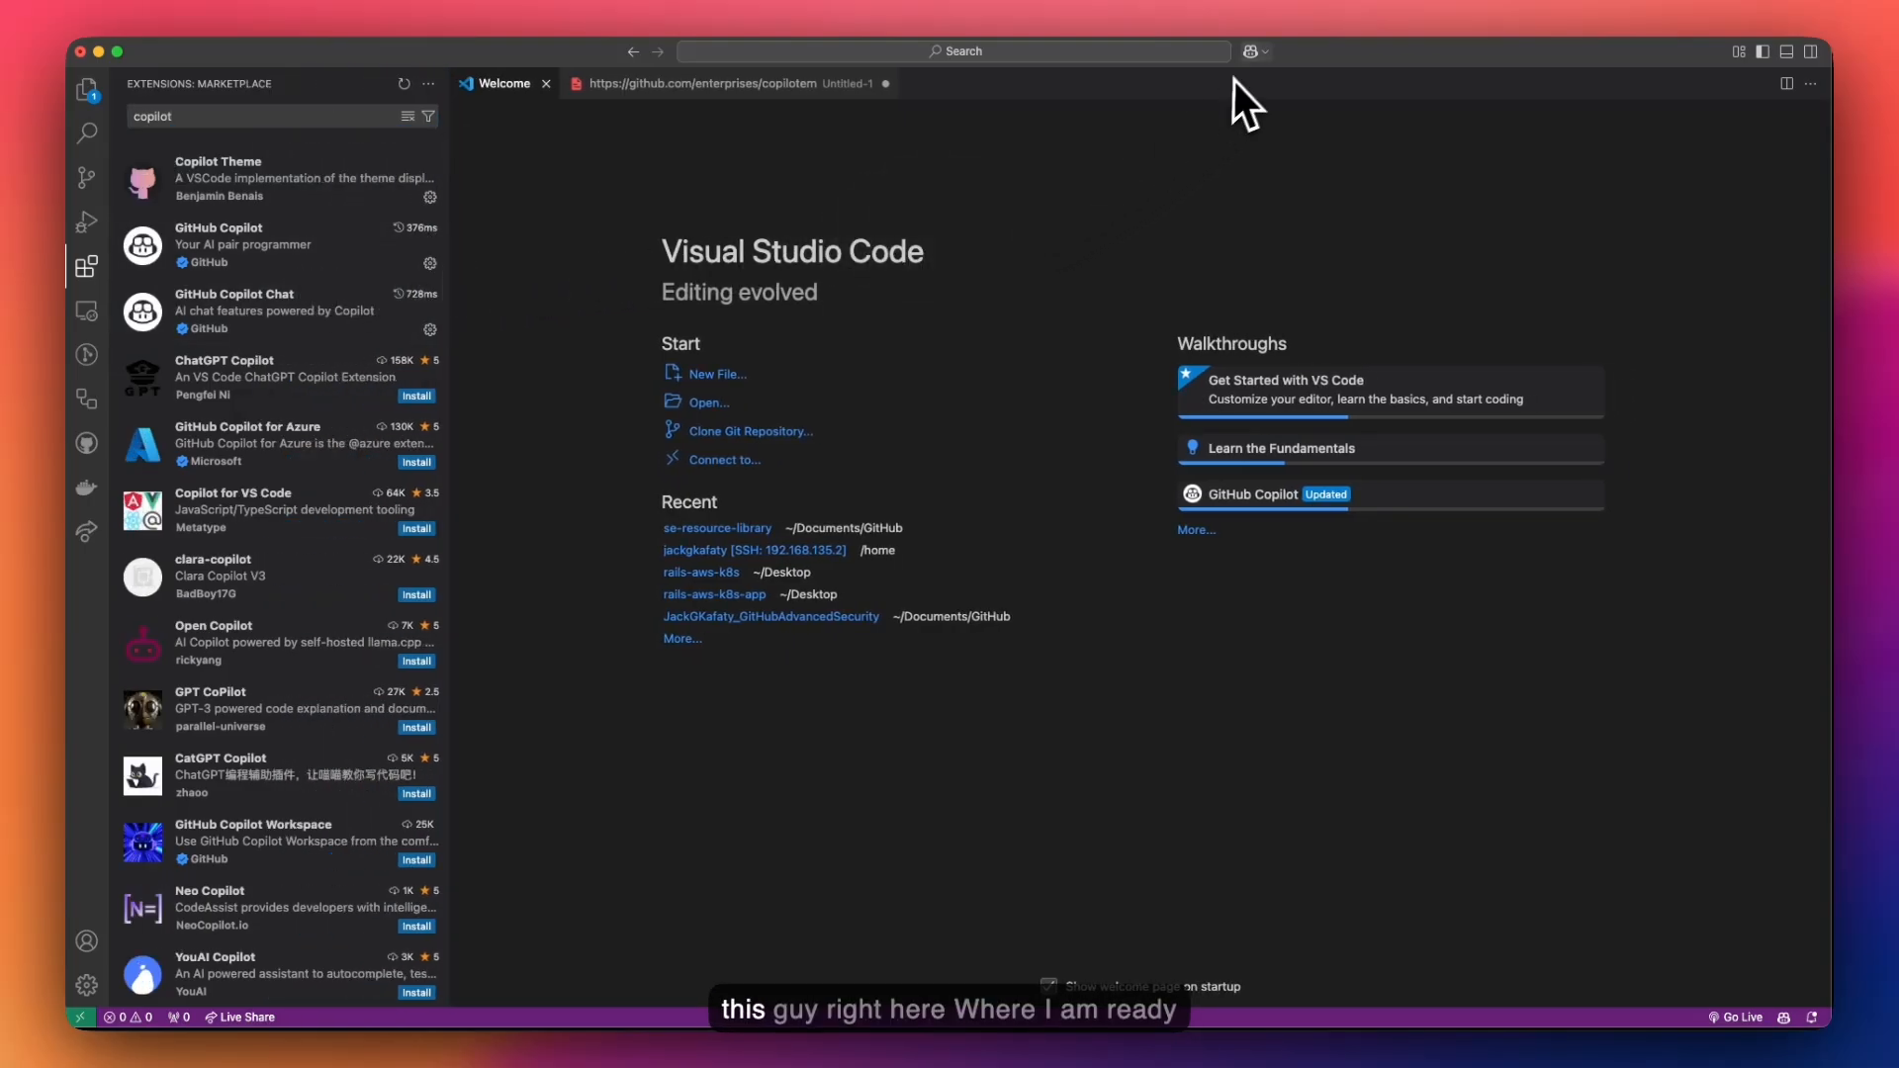
- Open the Ask Copilot chat panel from the title bar and widen it
left_click(1251, 53)
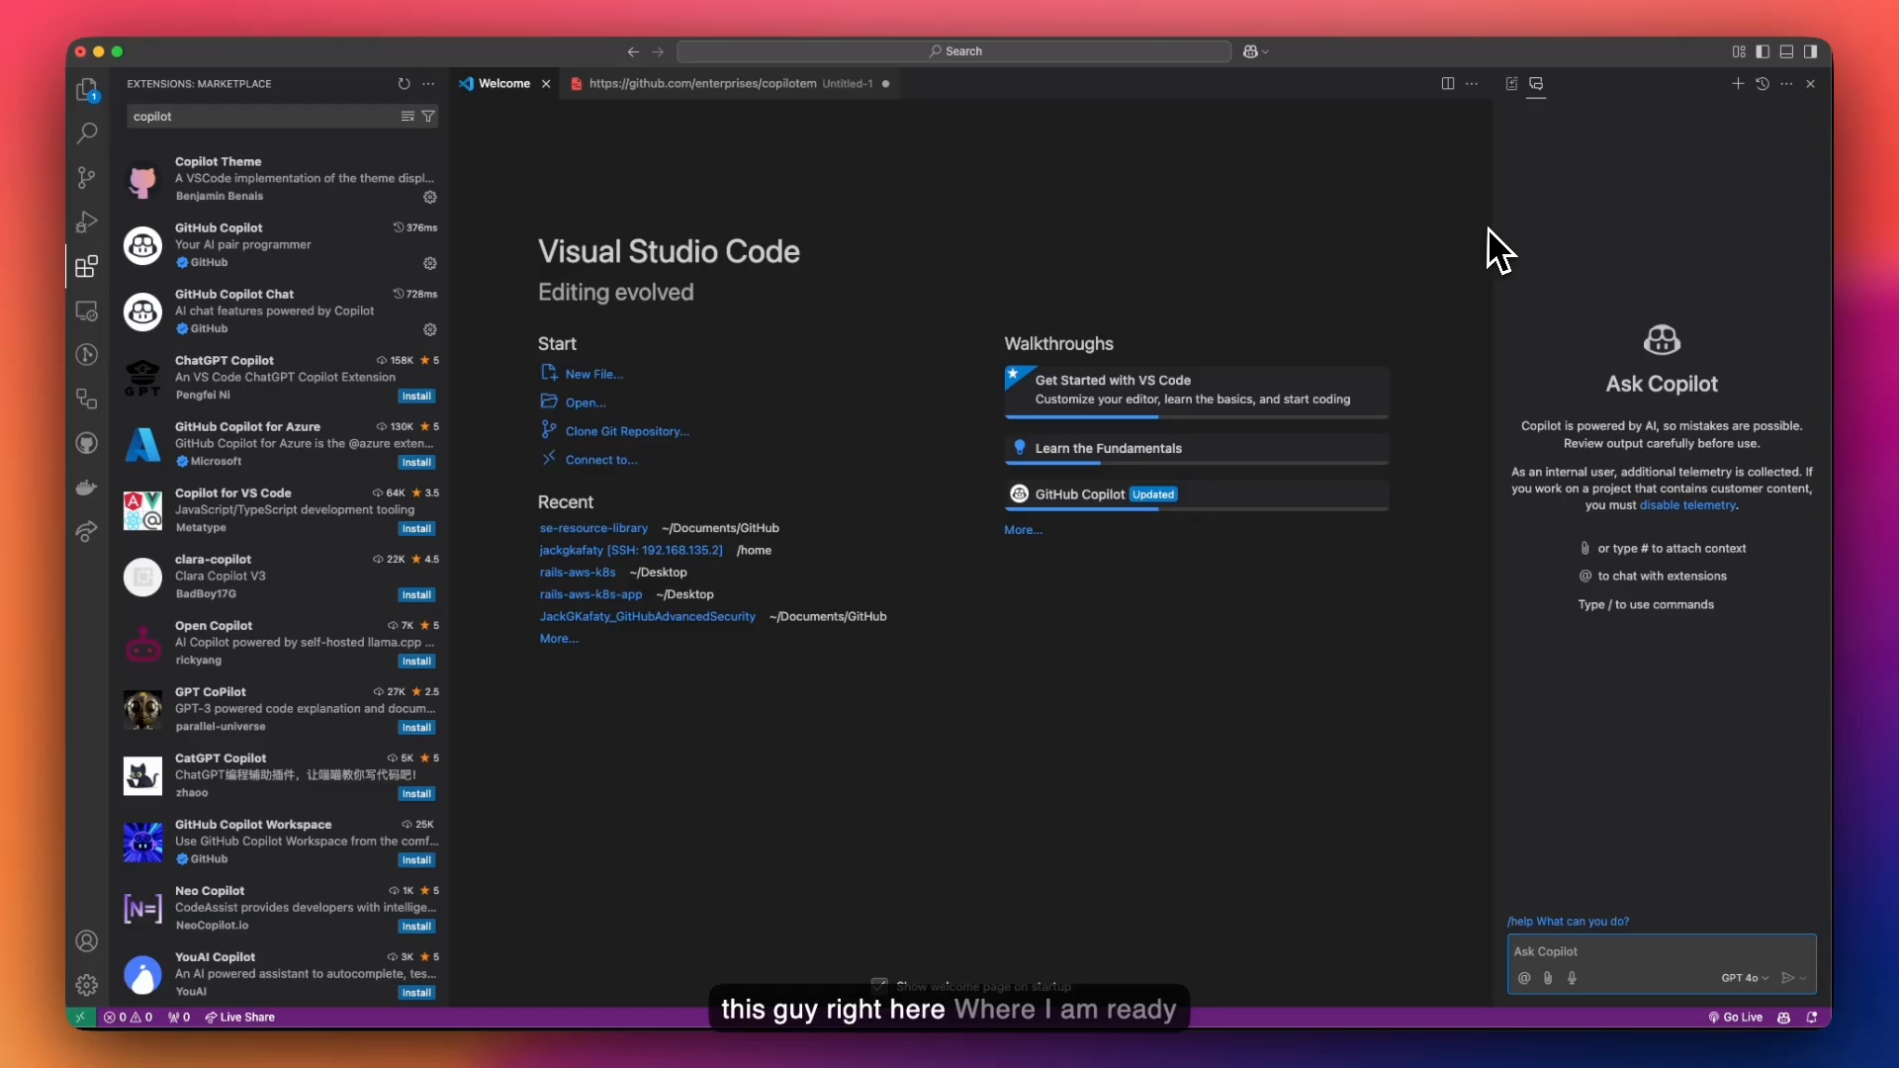
left_click_drag(1488, 227, 1375, 227)
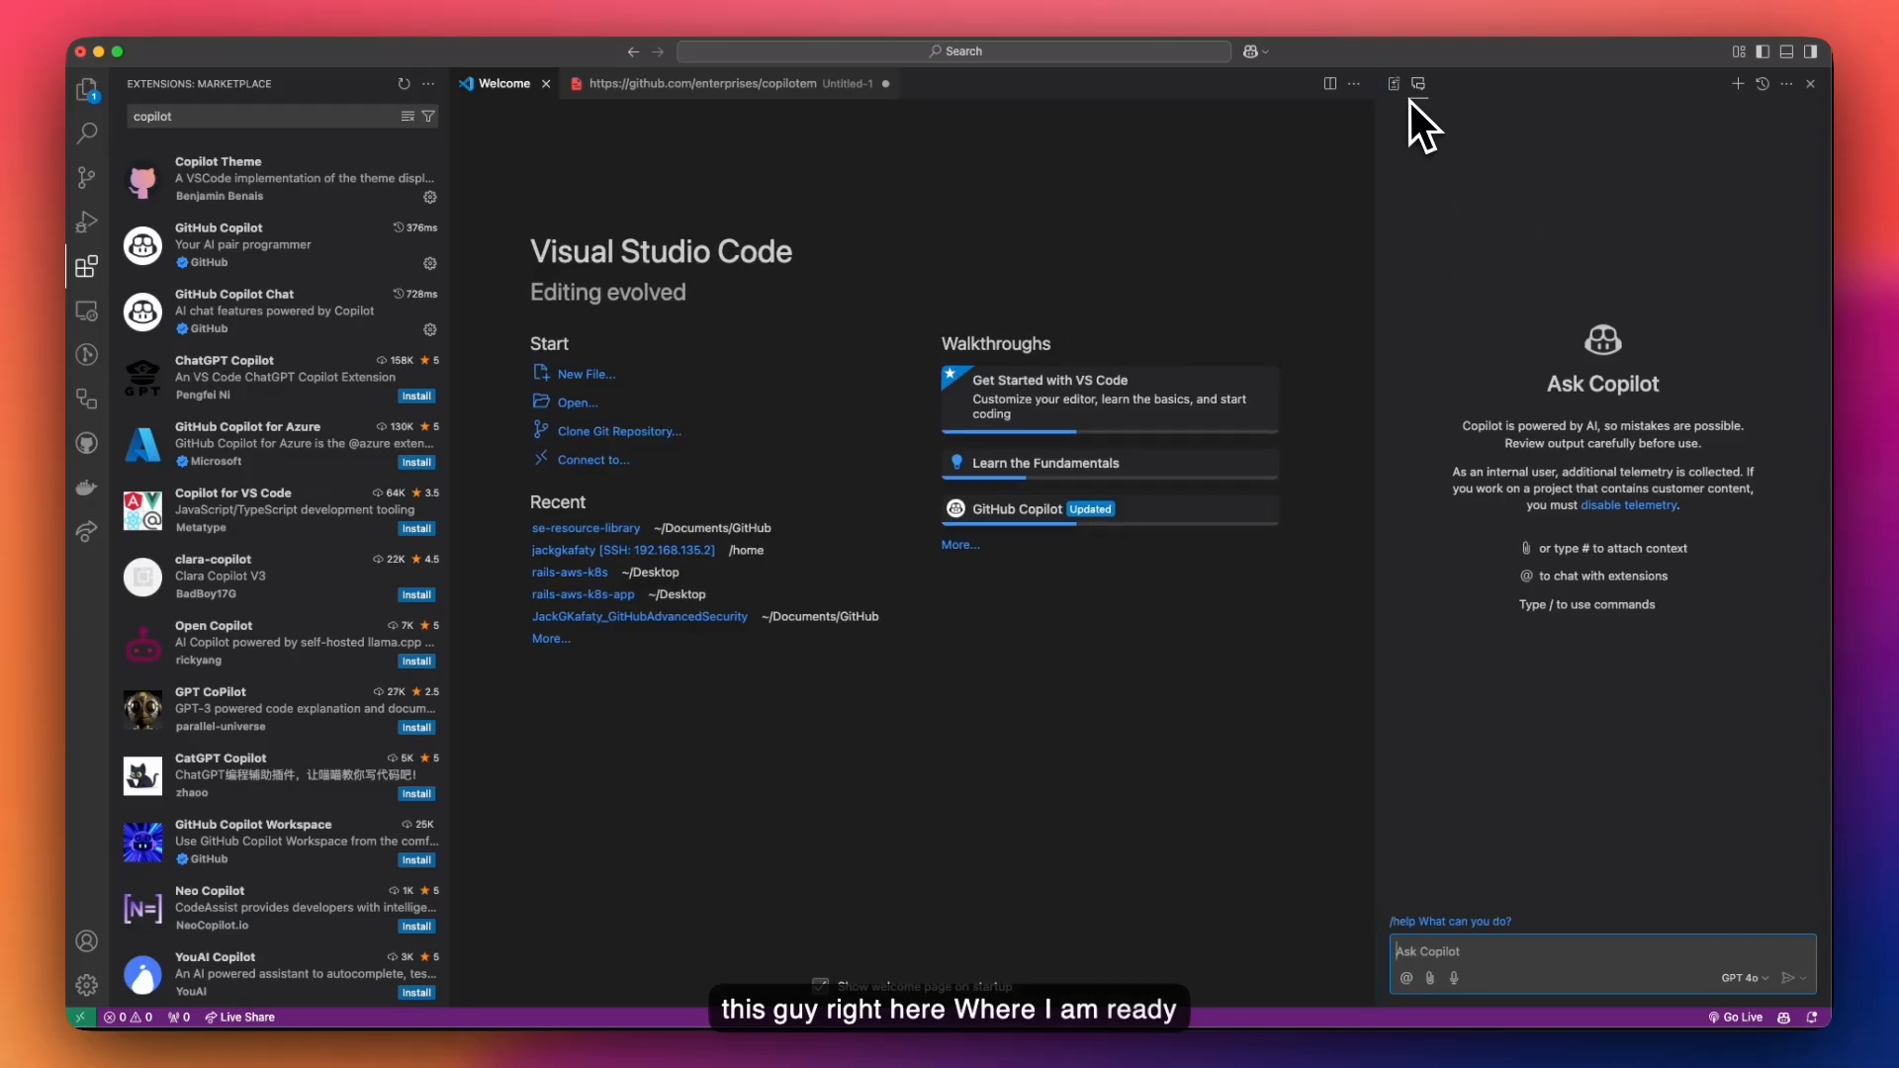
left_click(1224, 166)
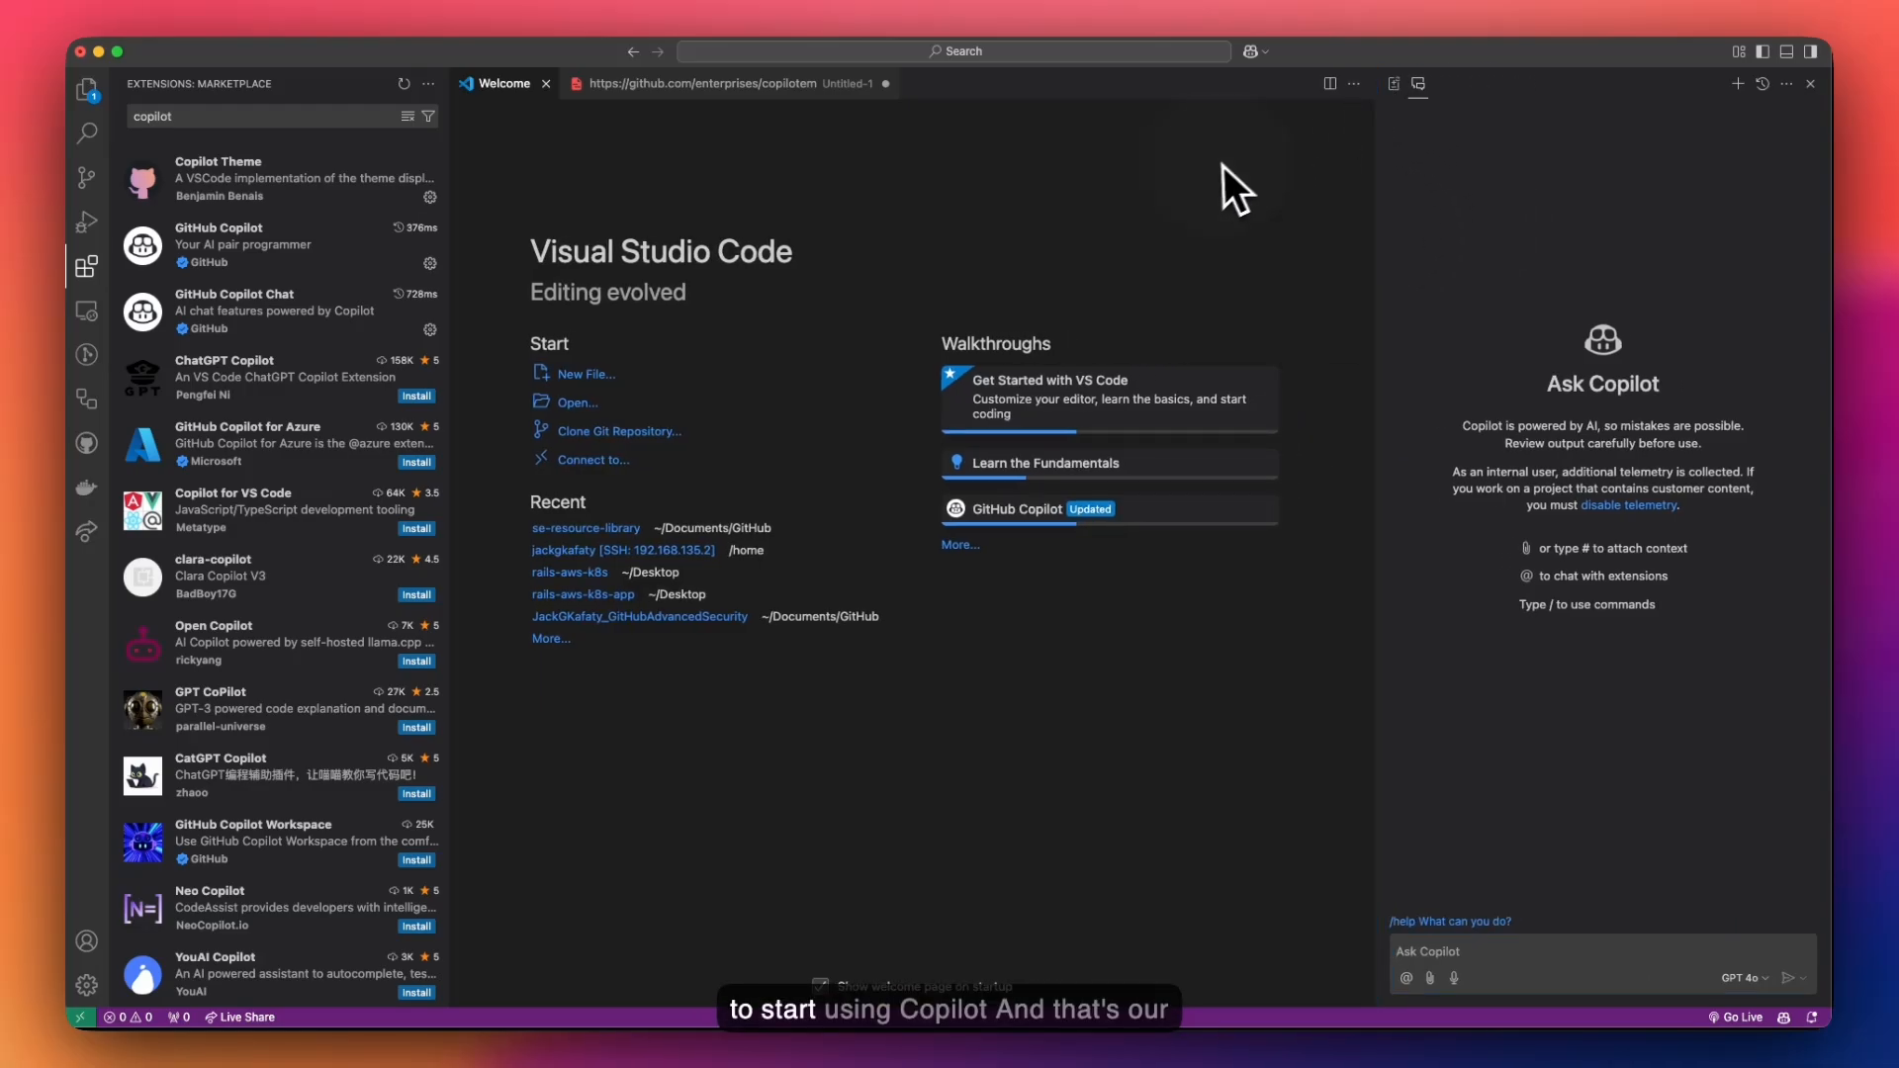